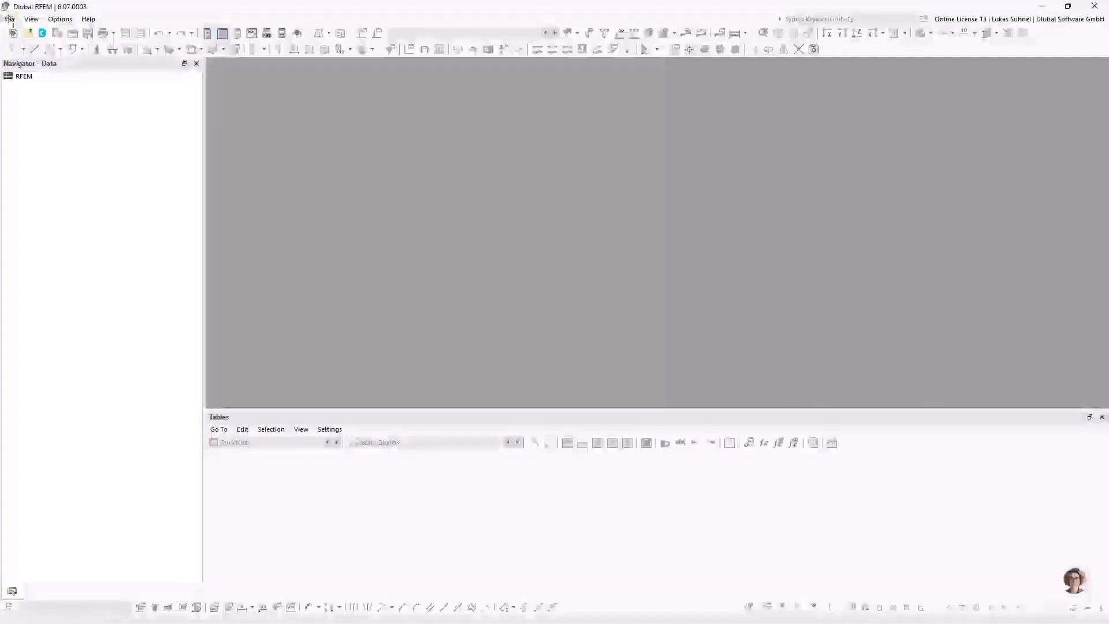
- Start importing the DXF file Bauteil.dxf as a new model
click(12, 20)
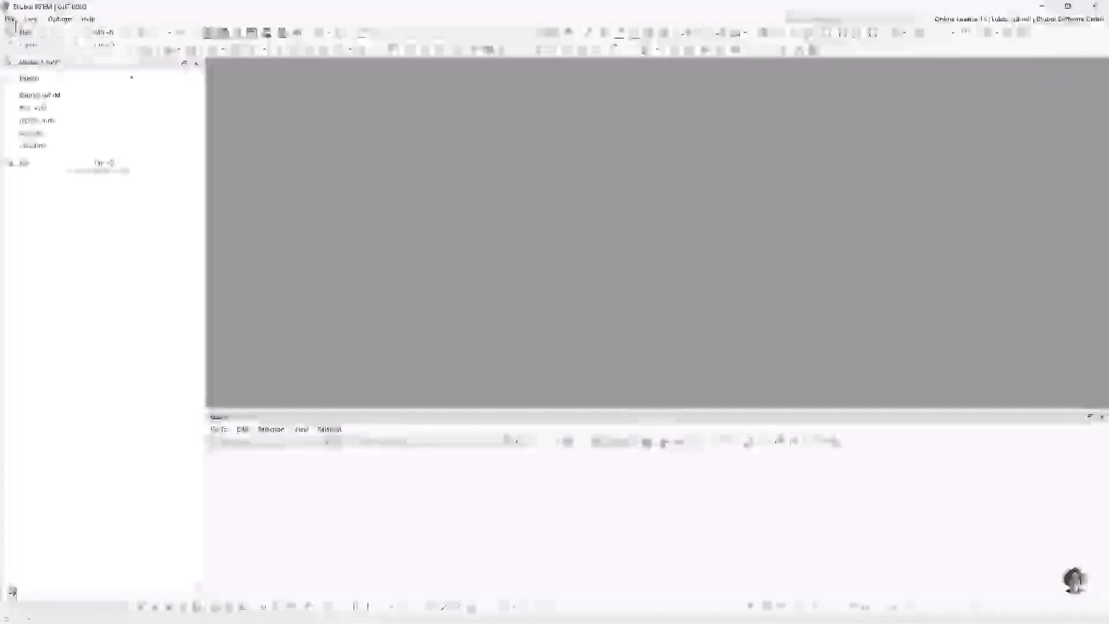
mouse_move(69, 78)
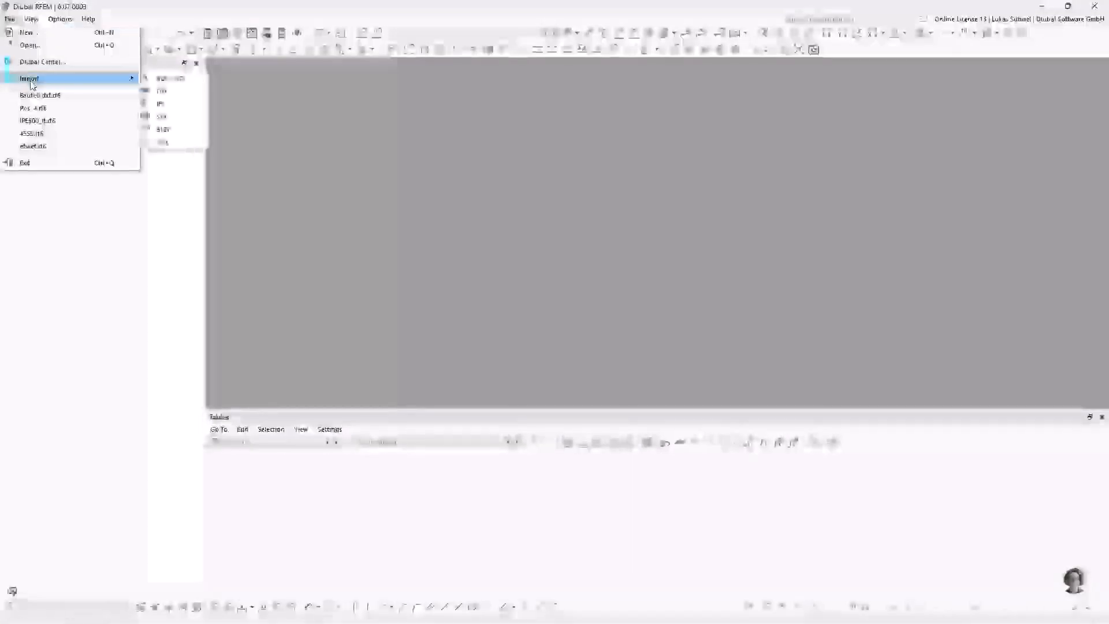
click(175, 91)
drag(194, 26, 508, 135)
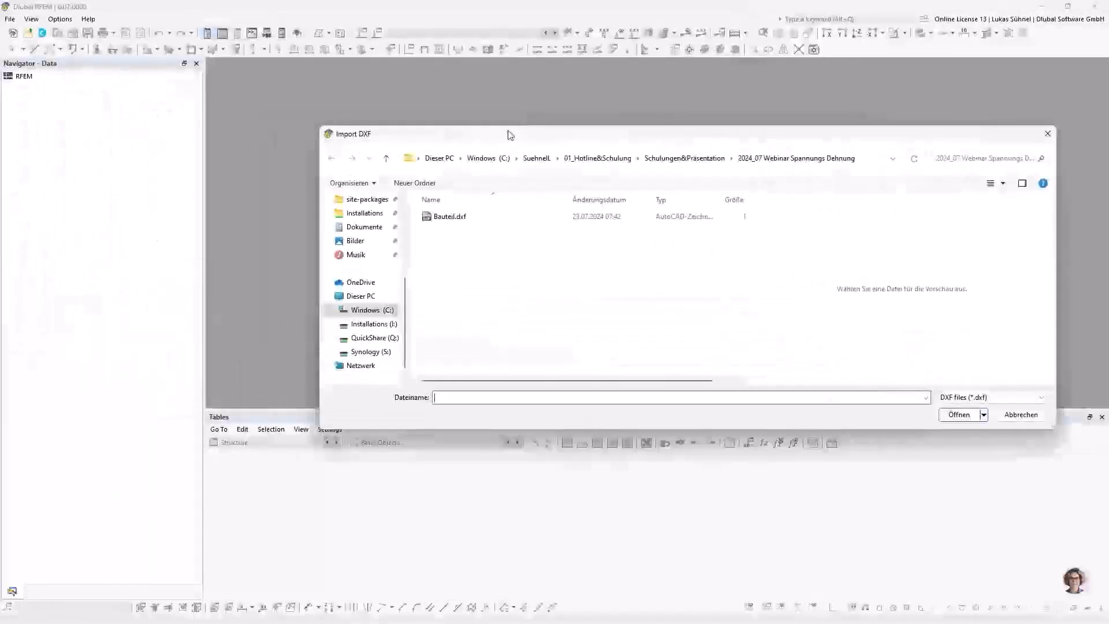
double_click(451, 217)
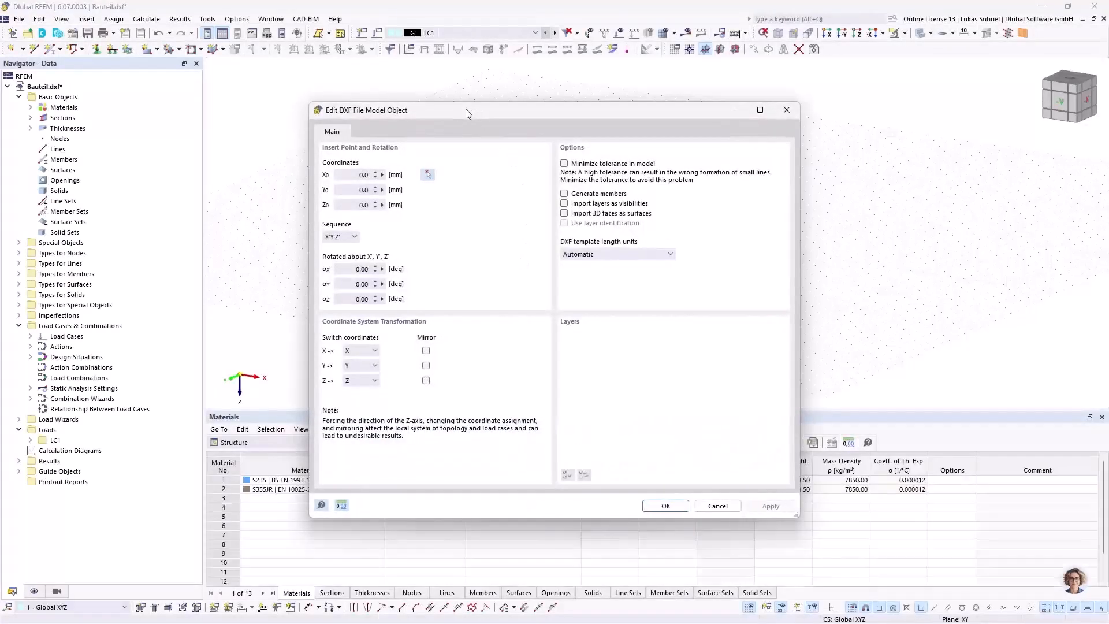
drag(465, 108, 456, 68)
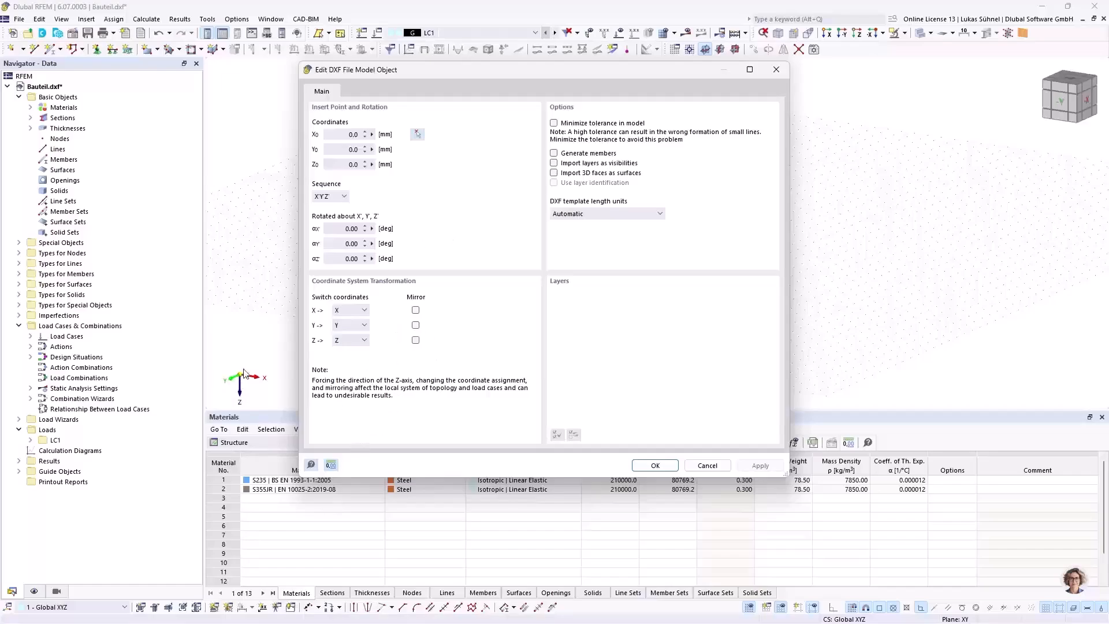
- Review the DXF import options for members and layers and the selectable template length units
click(568, 155)
click(592, 154)
click(582, 165)
click(604, 215)
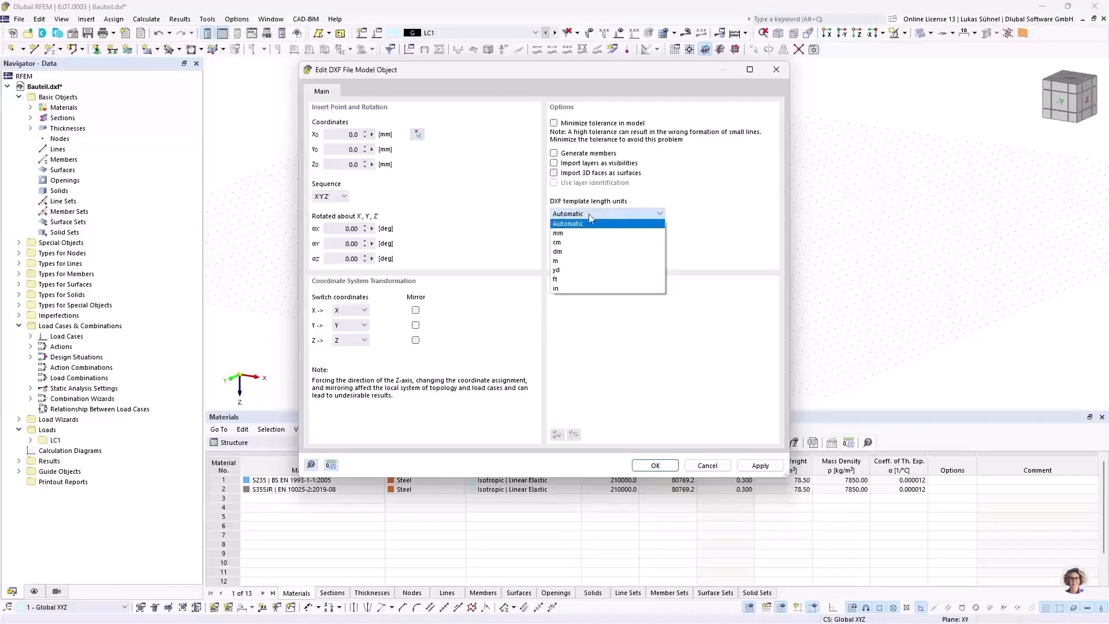
click(605, 216)
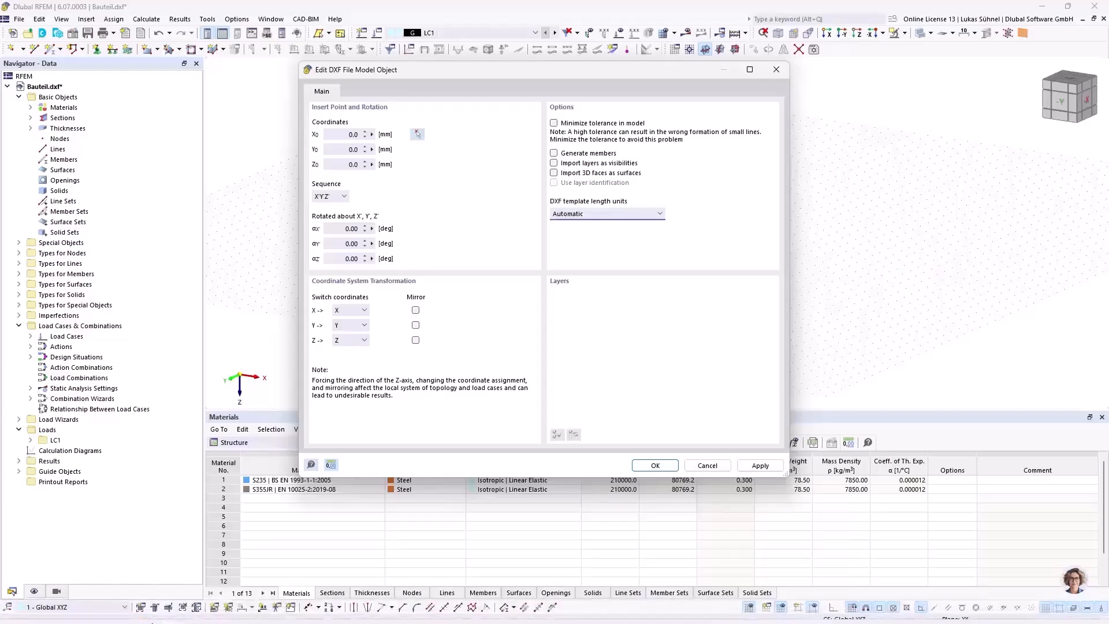
- Switch to AutoCAD and try the INSUNITS command on the Bauteil.dxf drawing
click(128, 611)
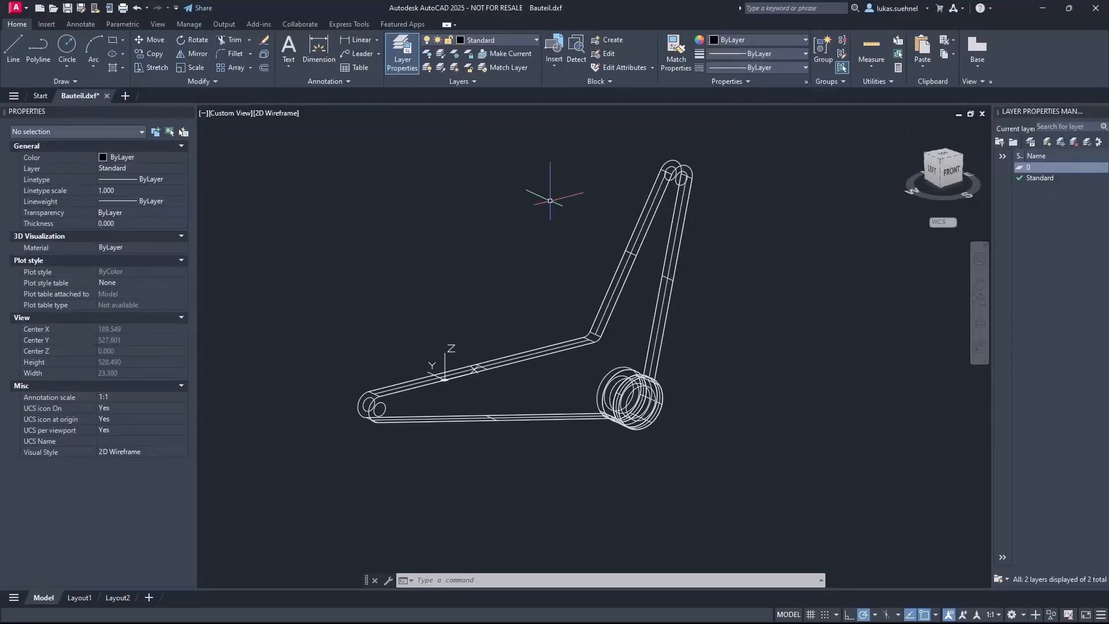
text(unit)
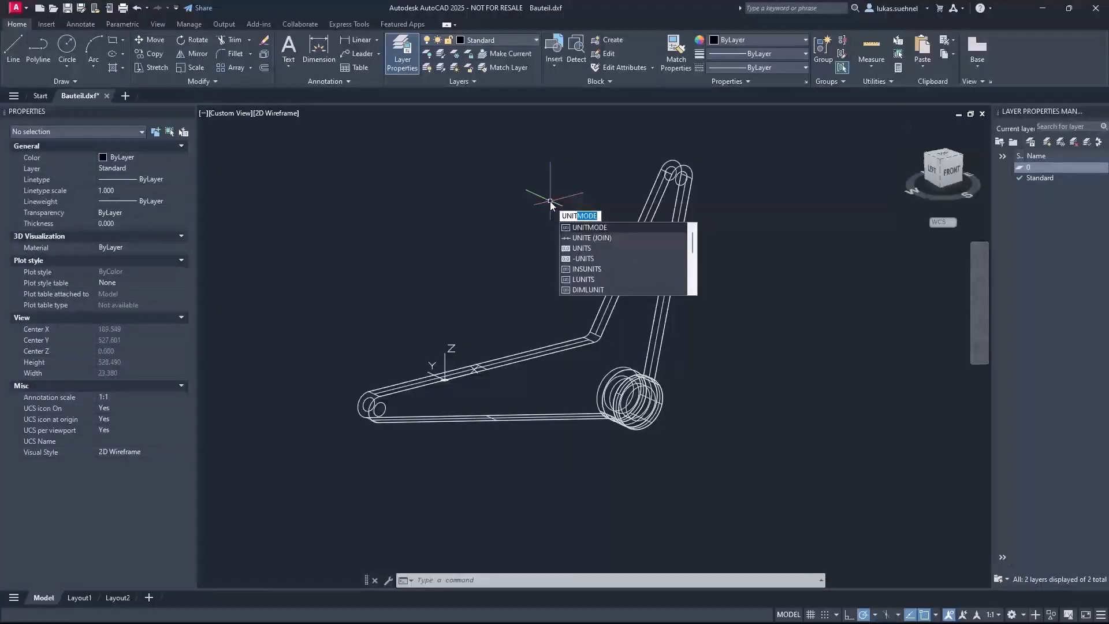
click(583, 269)
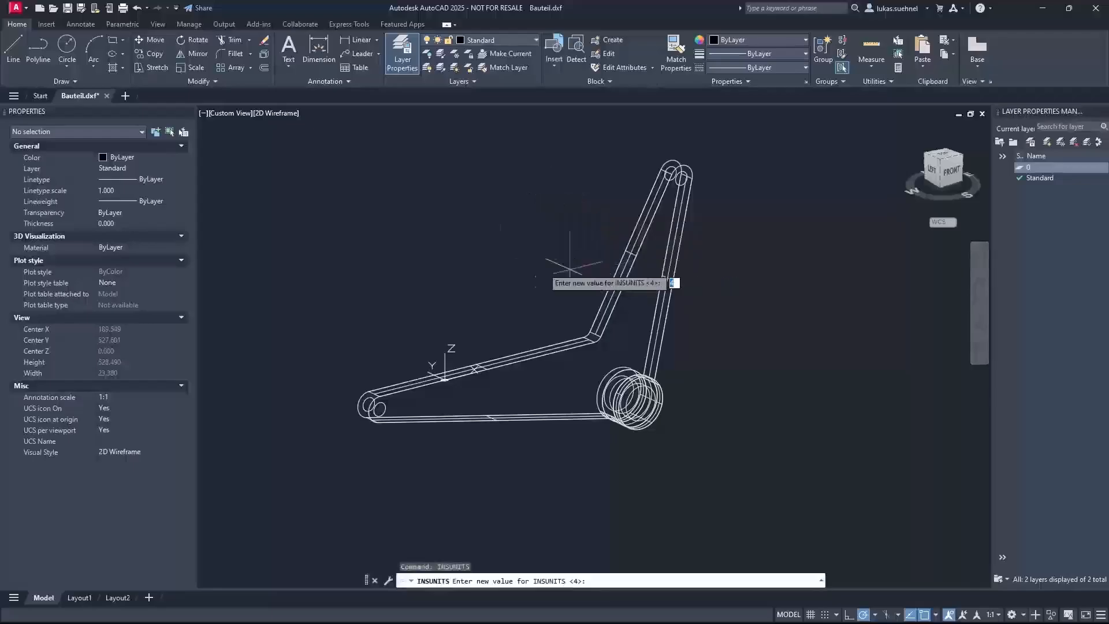
key(Escape)
key(Escape)
click(495, 252)
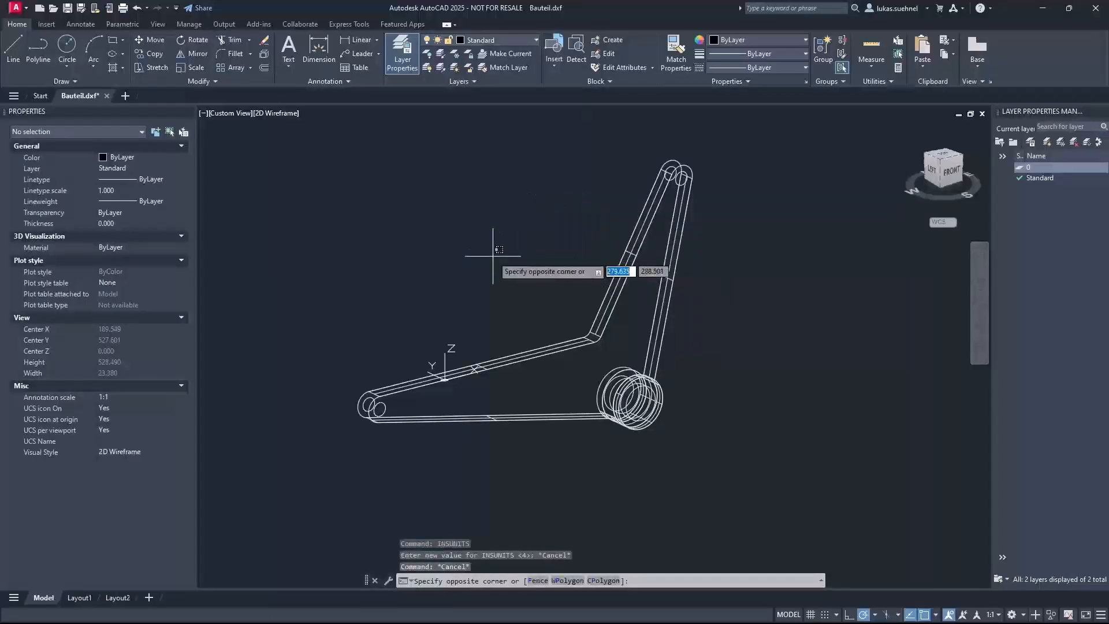
text(eine)
key(BackSpace)
text(heit)
key(Return)
key(Escape)
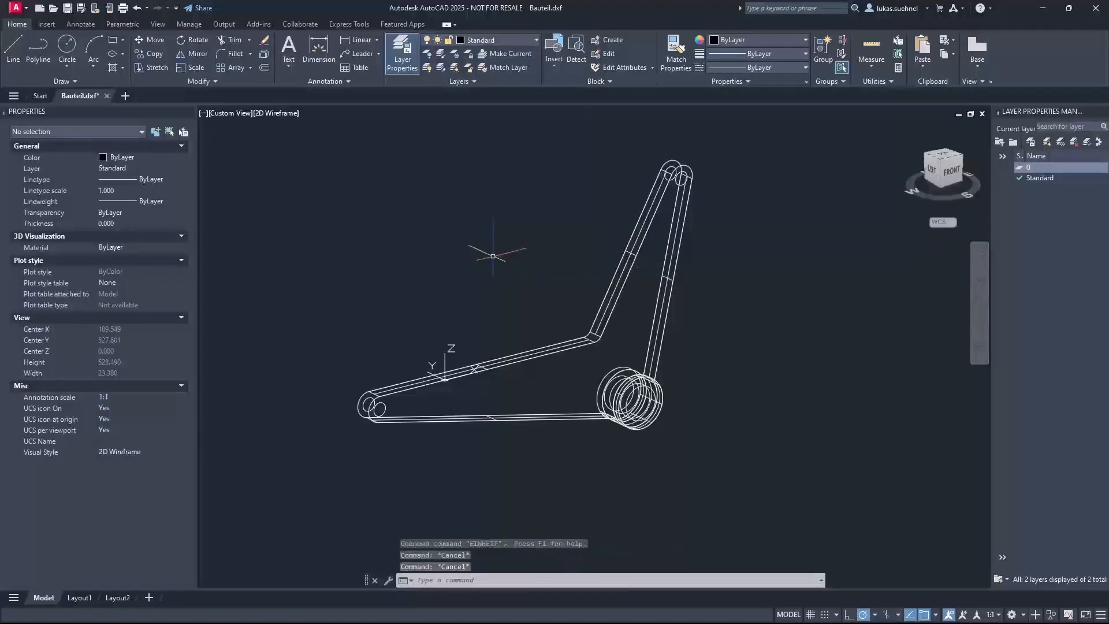
- Check which insertion scale unit is assigned in the drawing units settings of Bauteil.dxf
click(492, 256)
text(units)
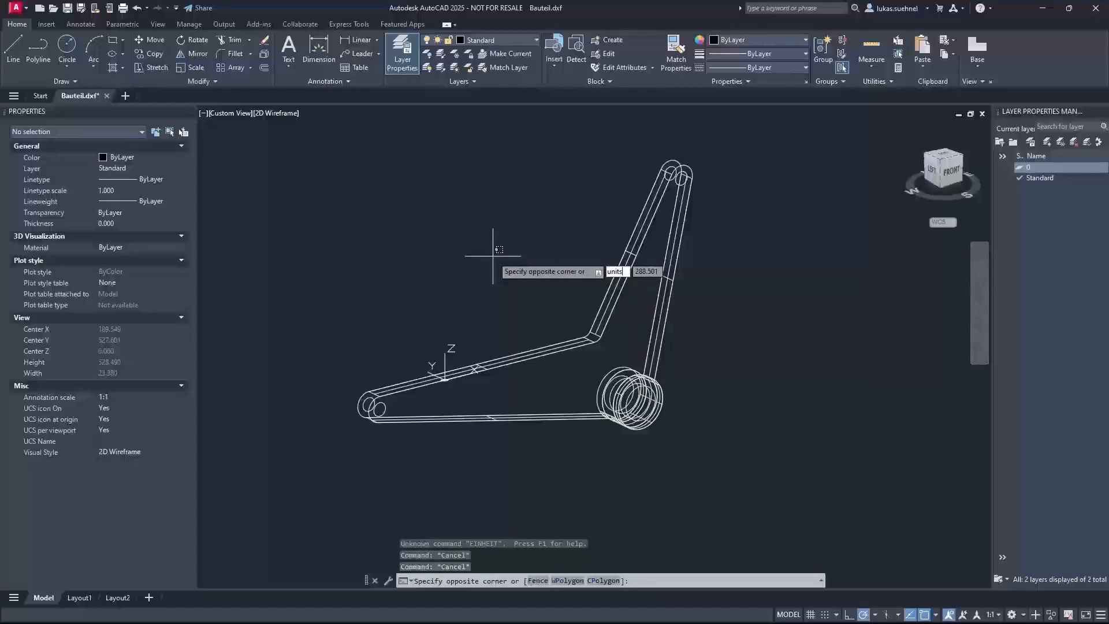
key(Return)
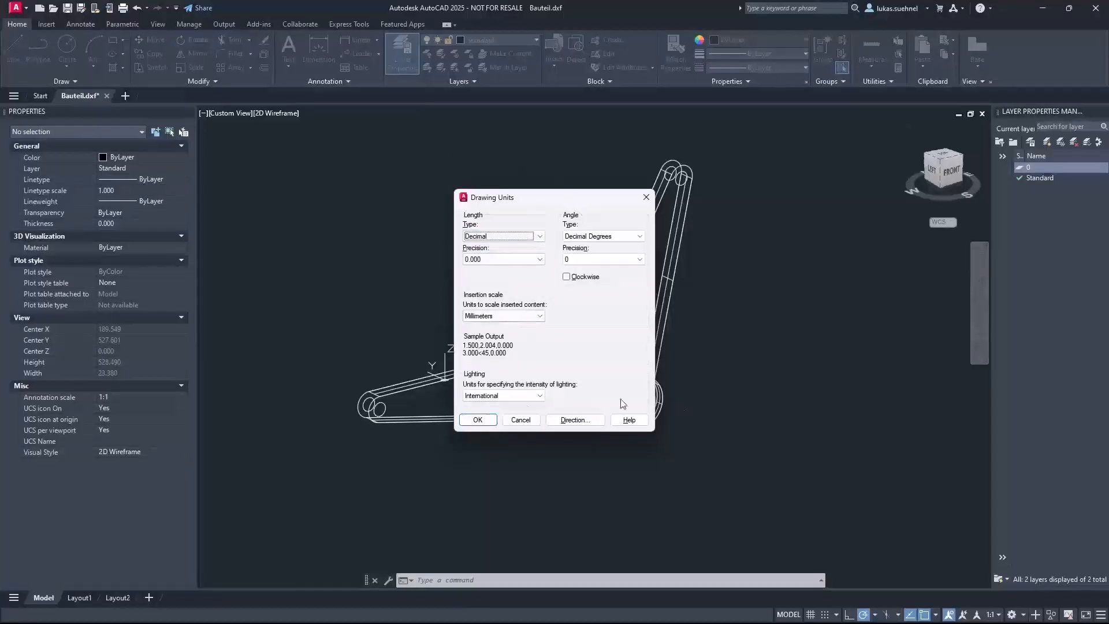
click(494, 316)
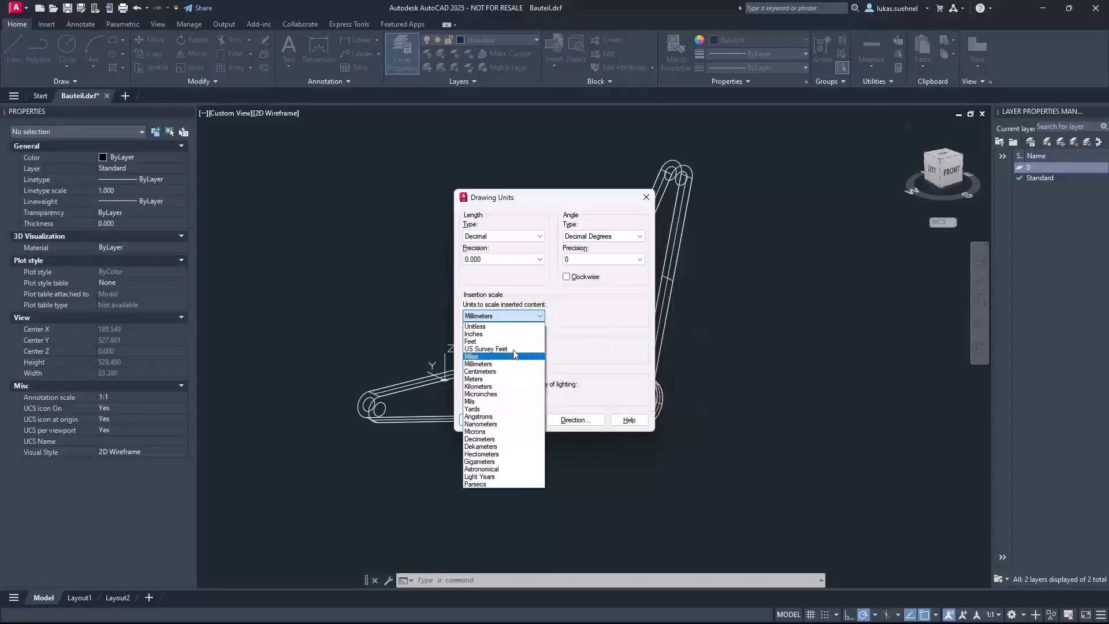
click(486, 299)
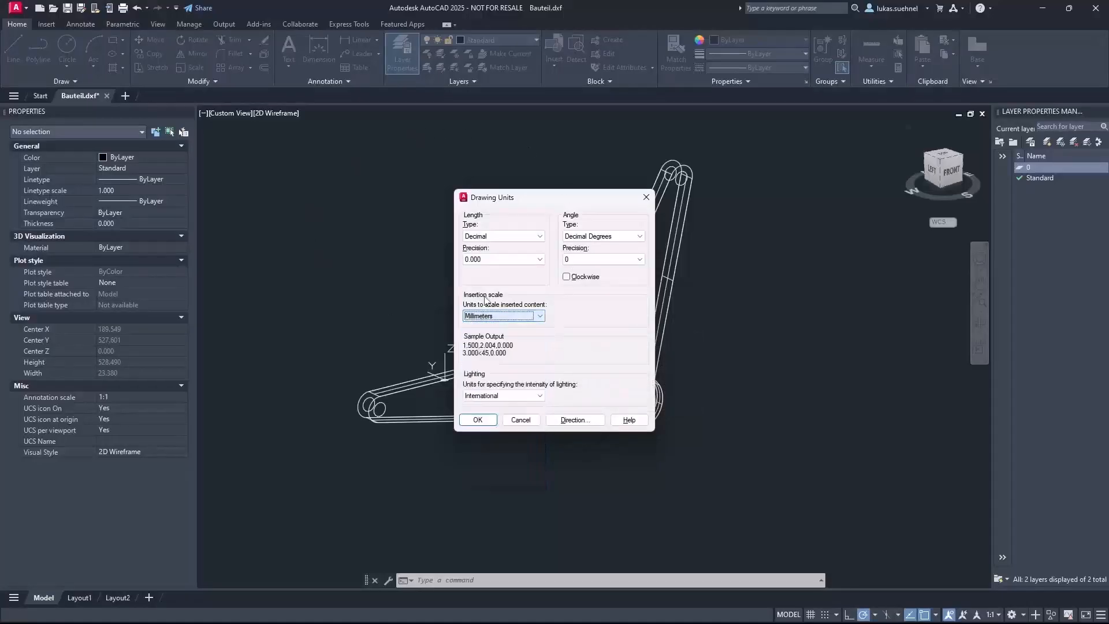
click(646, 196)
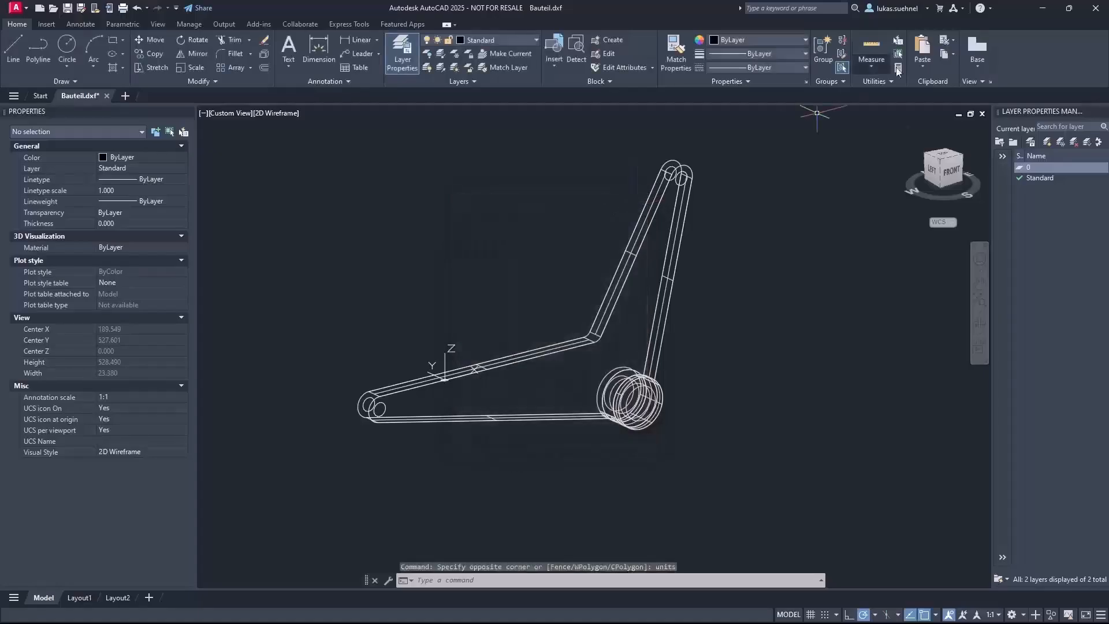
- Switch back to RFEM and keep the DXF template length units on Automatic
click(1045, 12)
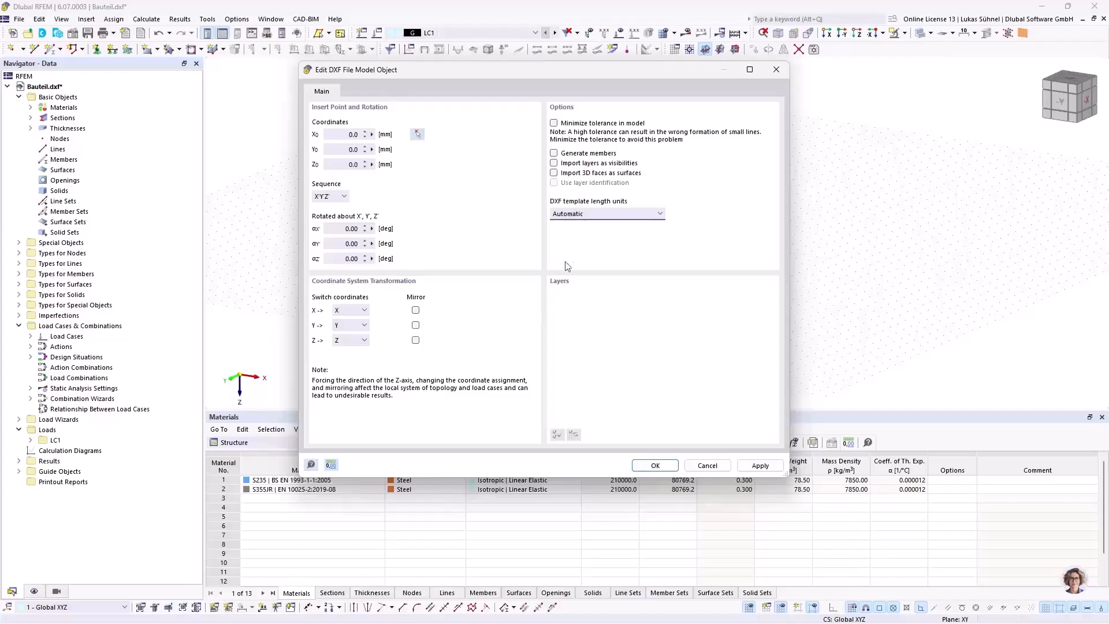
click(579, 219)
click(563, 226)
click(598, 220)
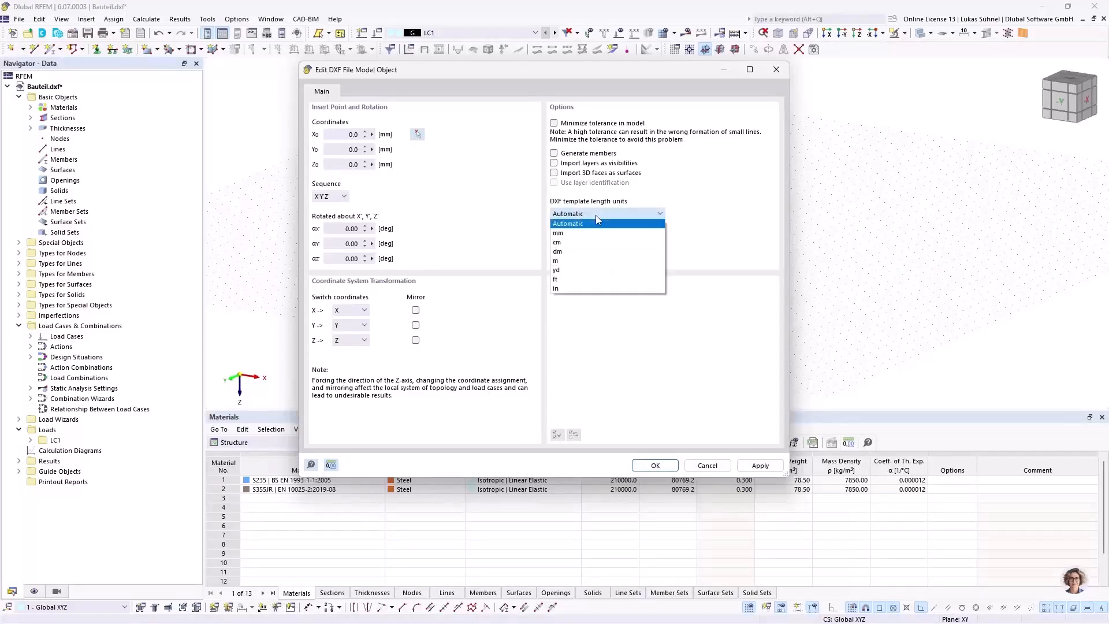
click(574, 224)
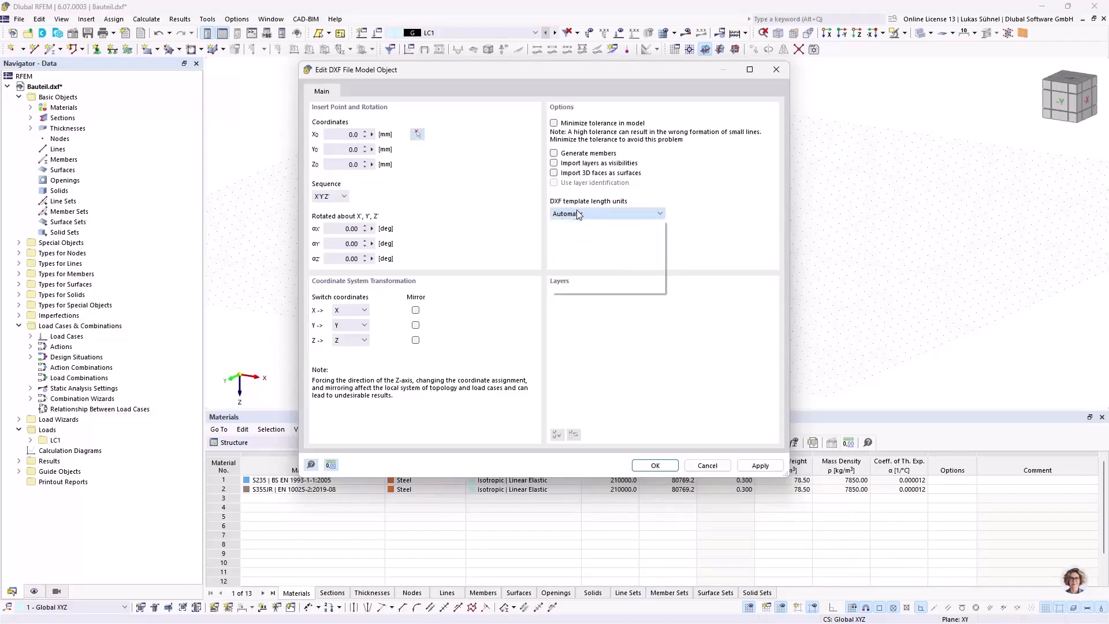
- Run the DXF import with the Default conversion table and dismiss the import log
click(658, 464)
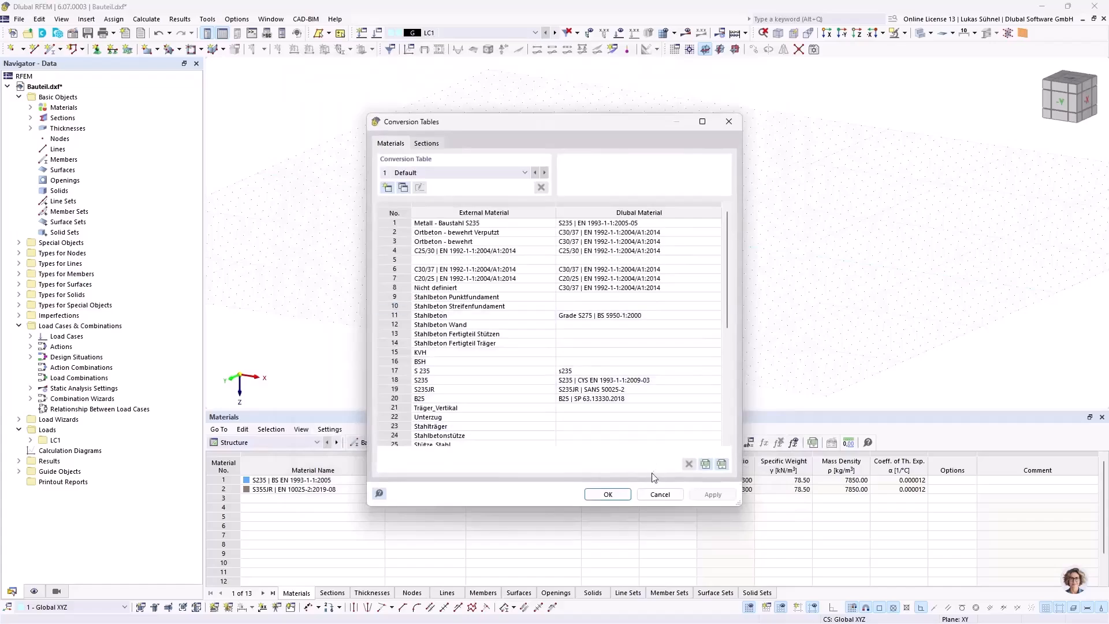
click(609, 495)
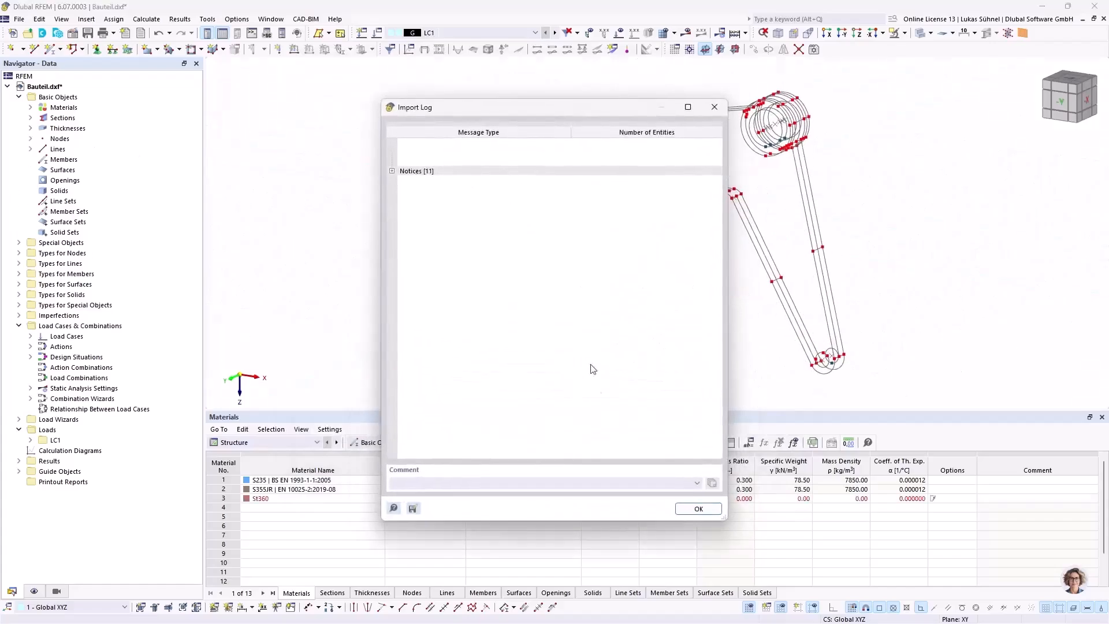
click(698, 511)
- Examine the imported wireframe from several angles, including the division of the edge lines at the lug by the origin
middle_drag(554, 257, 470, 255)
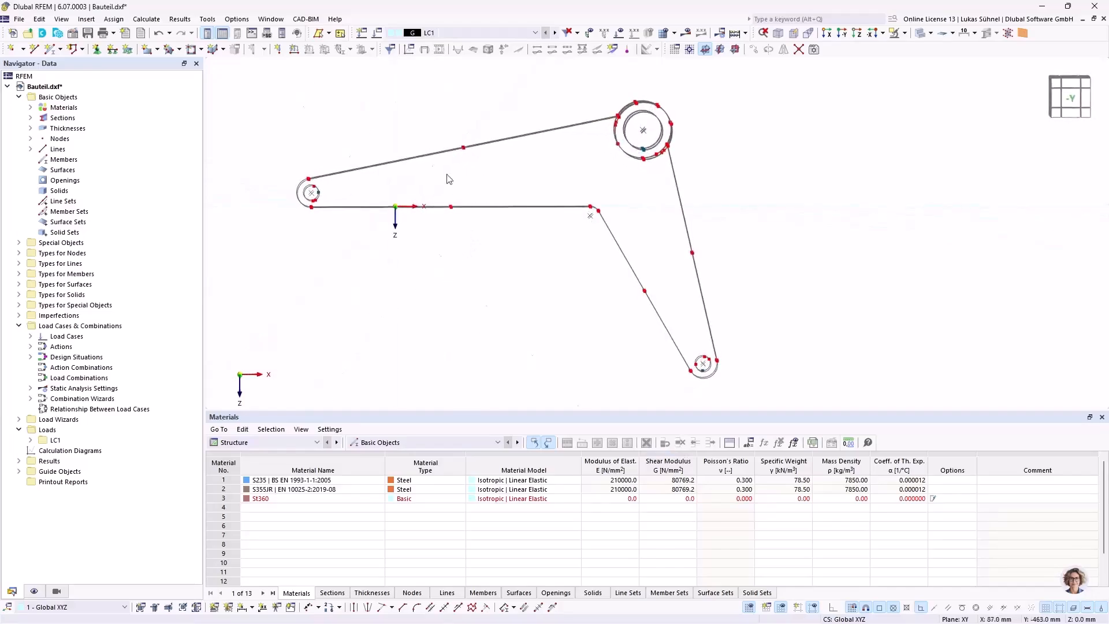
ctrl+middle_drag(349, 122, 451, 153)
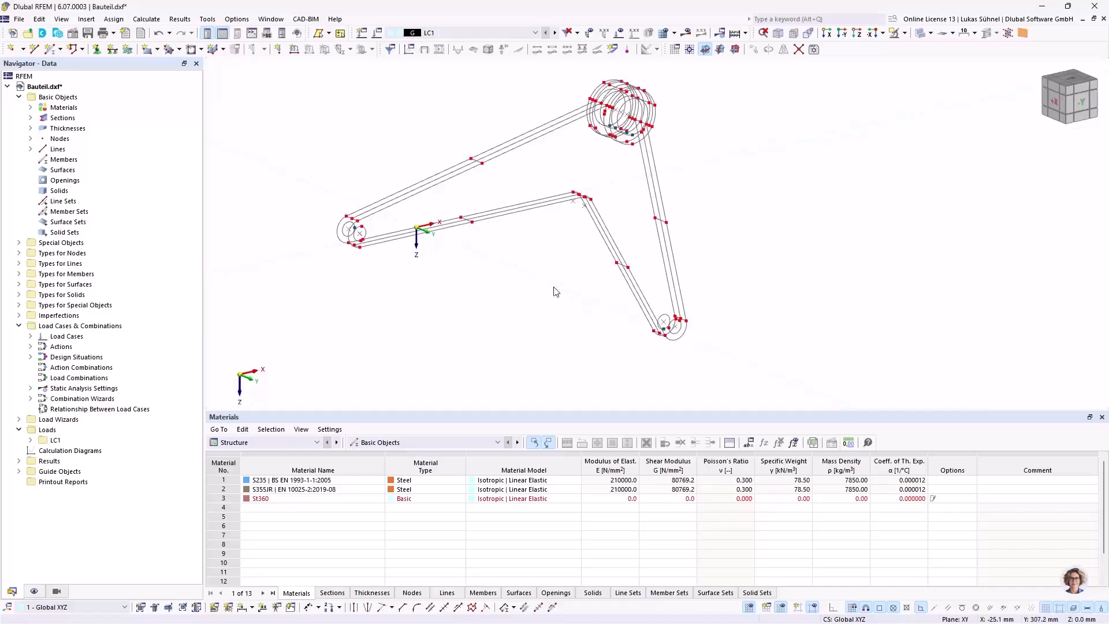
ctrl+middle_drag(346, 145, 402, 172)
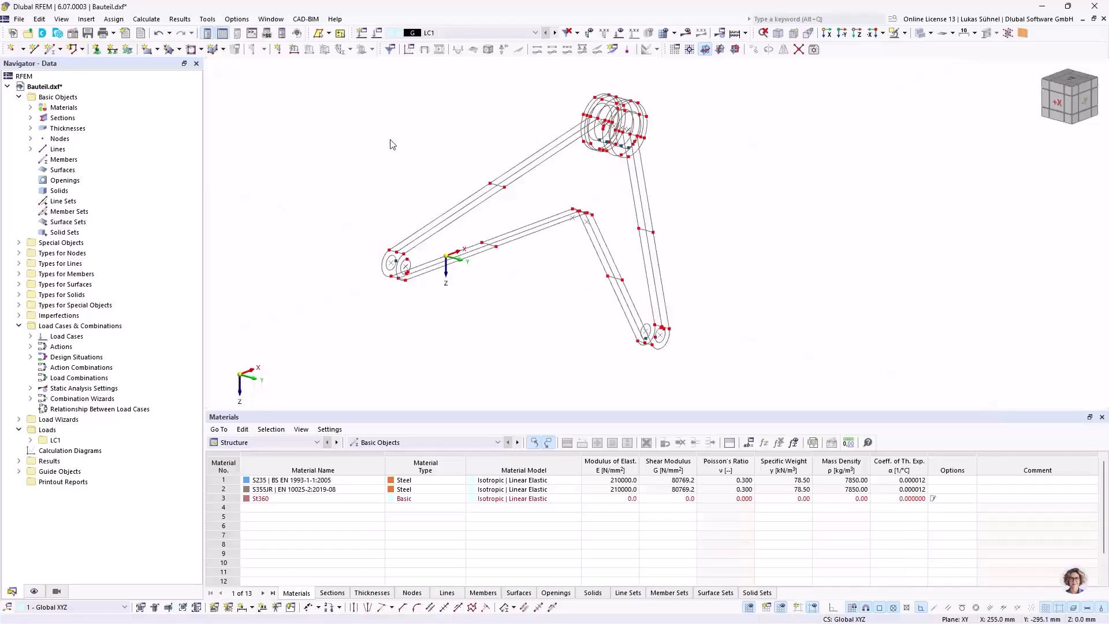
middle_drag(392, 145, 395, 154)
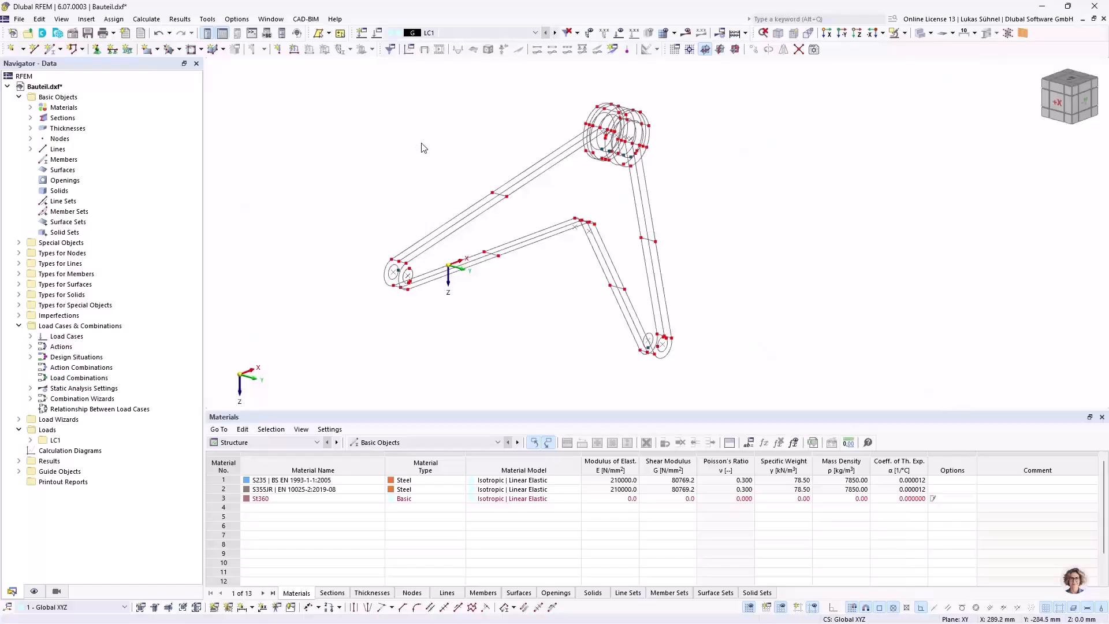
middle_drag(393, 141, 394, 155)
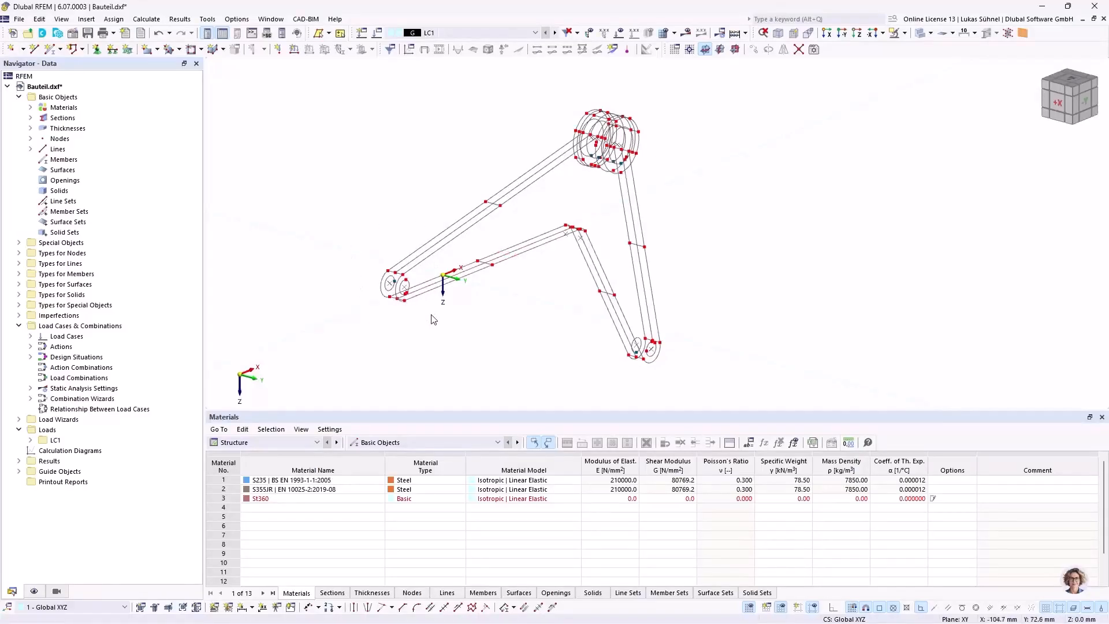
scroll(386, 273, up, 2)
ctrl+middle_drag(311, 212, 328, 214)
scroll(454, 296, up, 1)
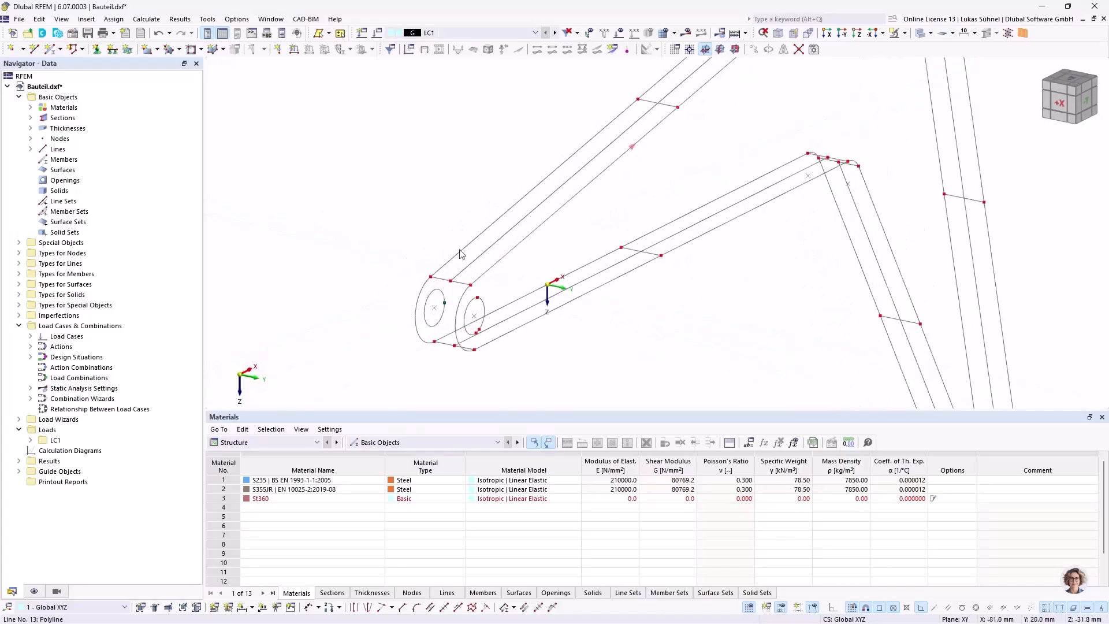
scroll(465, 252, down, 3)
ctrl+middle_drag(746, 174, 757, 195)
scroll(488, 302, up, 3)
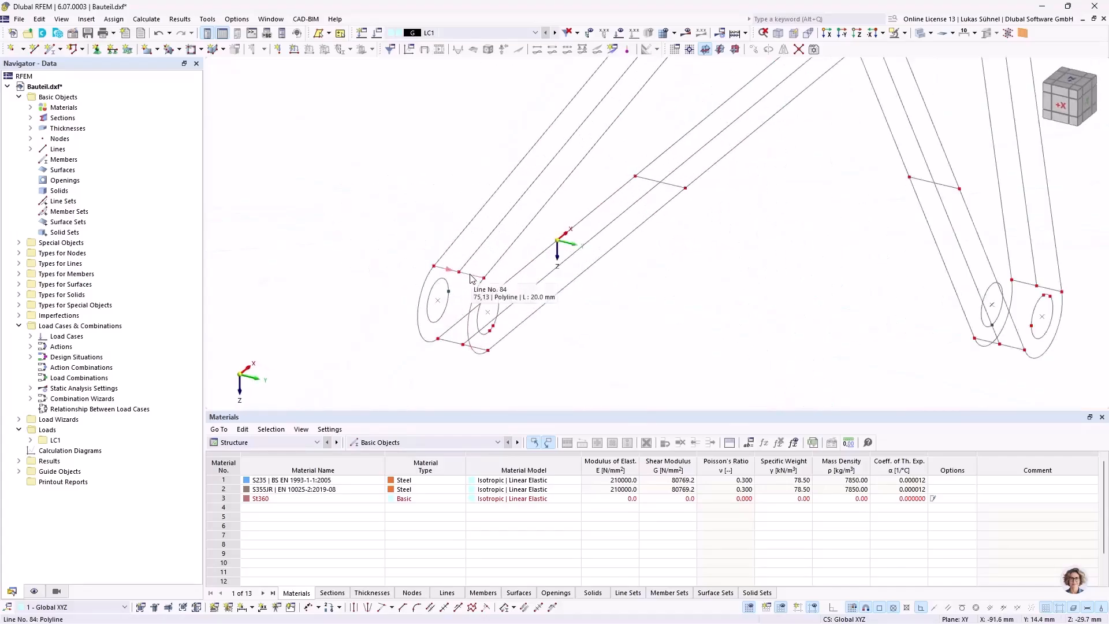
- Examine the widths and stepped edge lines of the large hub, and view the whole part along +X
scroll(480, 316, down, 5)
ctrl+middle_drag(453, 189, 572, 254)
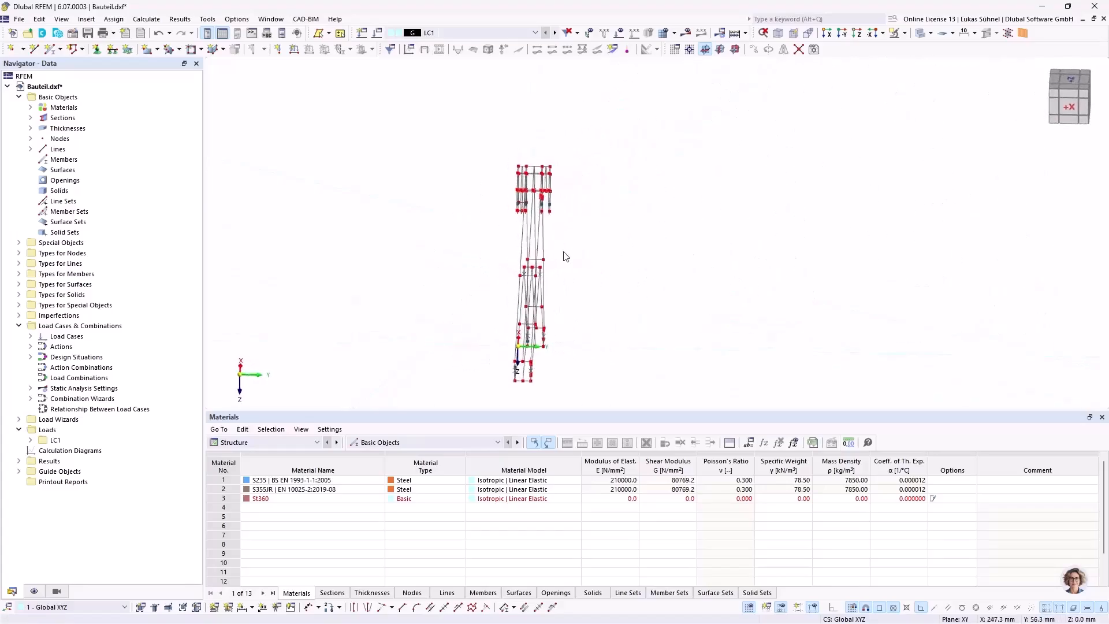
scroll(556, 148, up, 5)
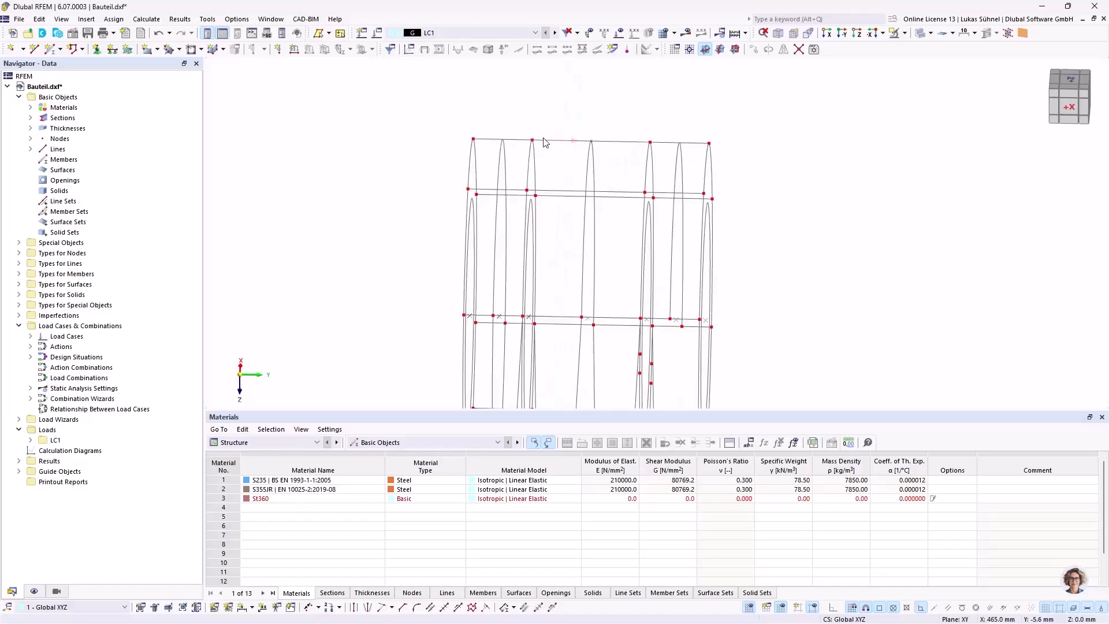
ctrl+middle_drag(566, 145, 539, 144)
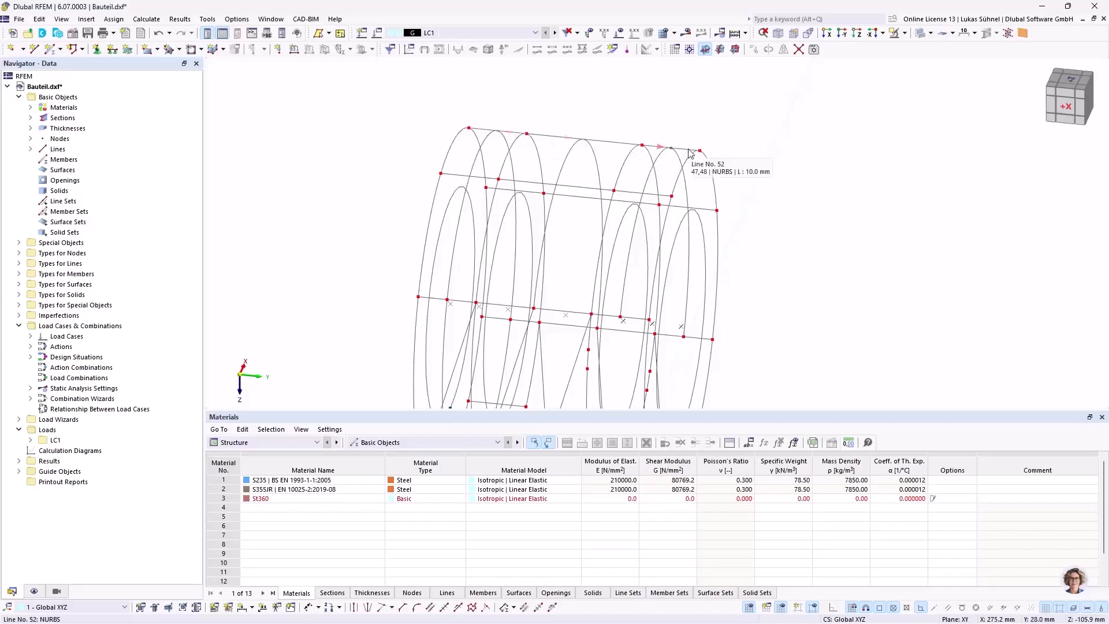
scroll(688, 149, down, 3)
middle_drag(807, 224, 668, 172)
scroll(634, 173, down, 5)
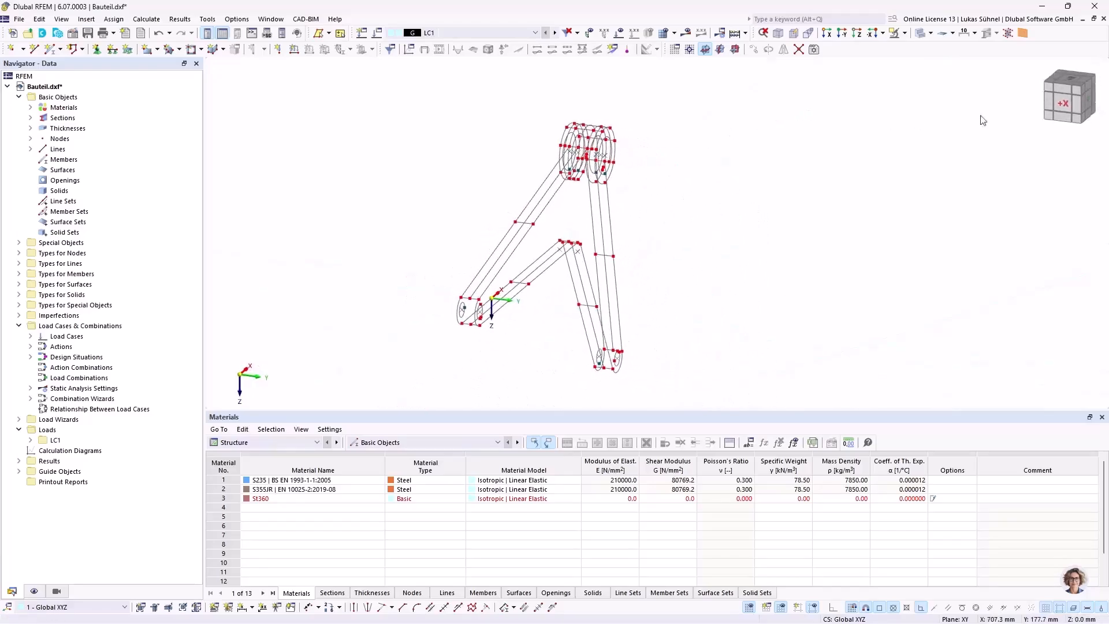
click(1066, 104)
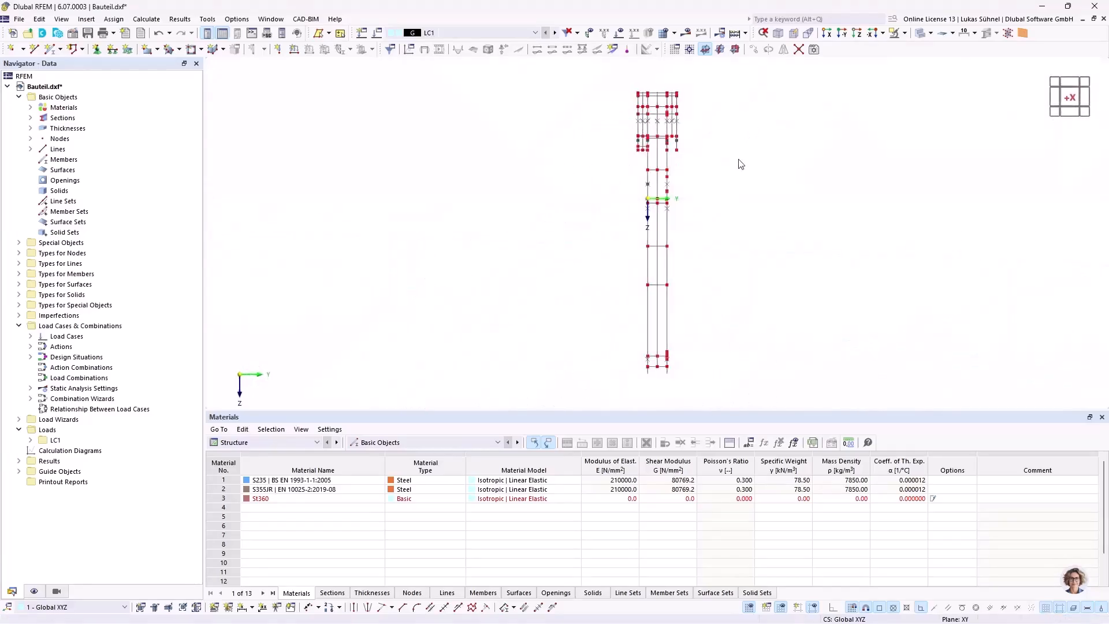
middle_drag(742, 163, 683, 161)
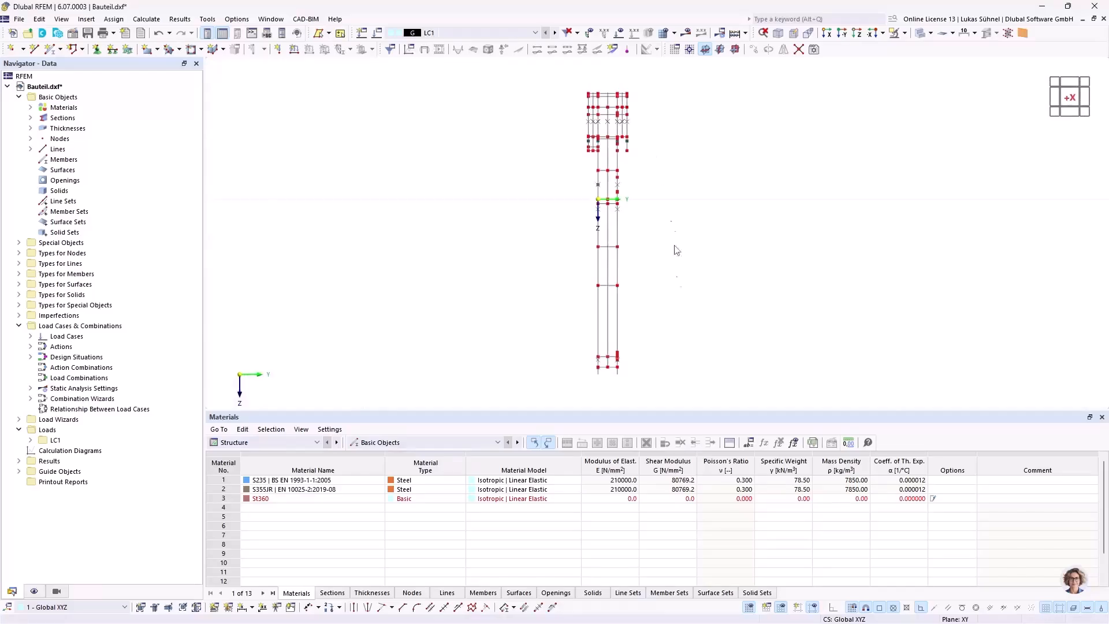
- Delete the imported geometry on both sides of the global XZ plane, keeping only the outline at Y = 0
drag(685, 382, 608, 85)
key(Delete)
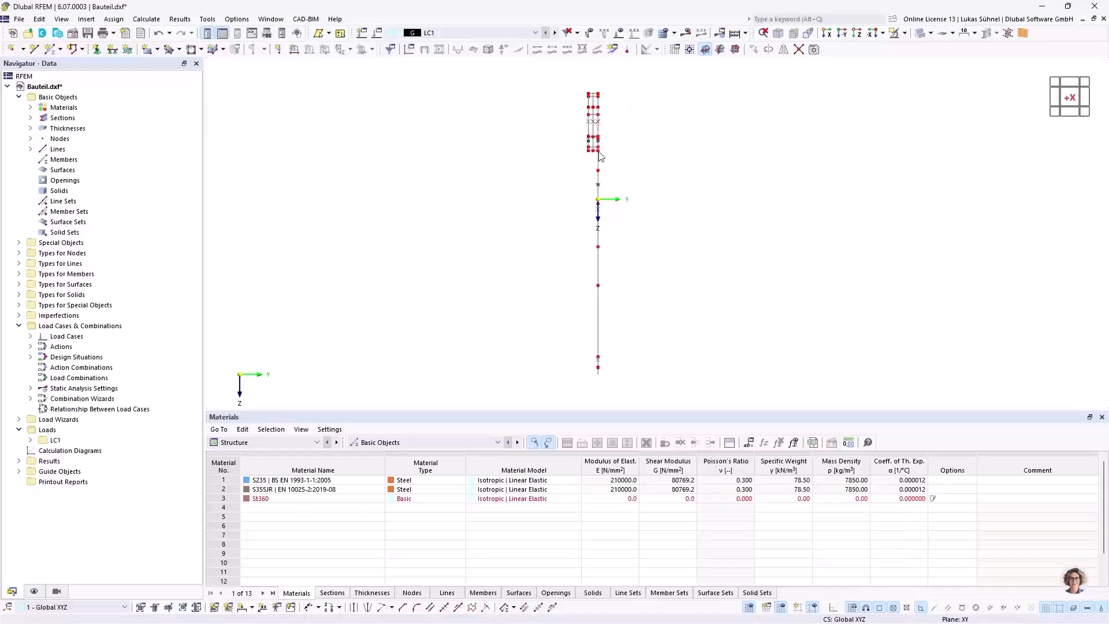
scroll(593, 97, up, 5)
drag(601, 252, 528, 81)
key(Delete)
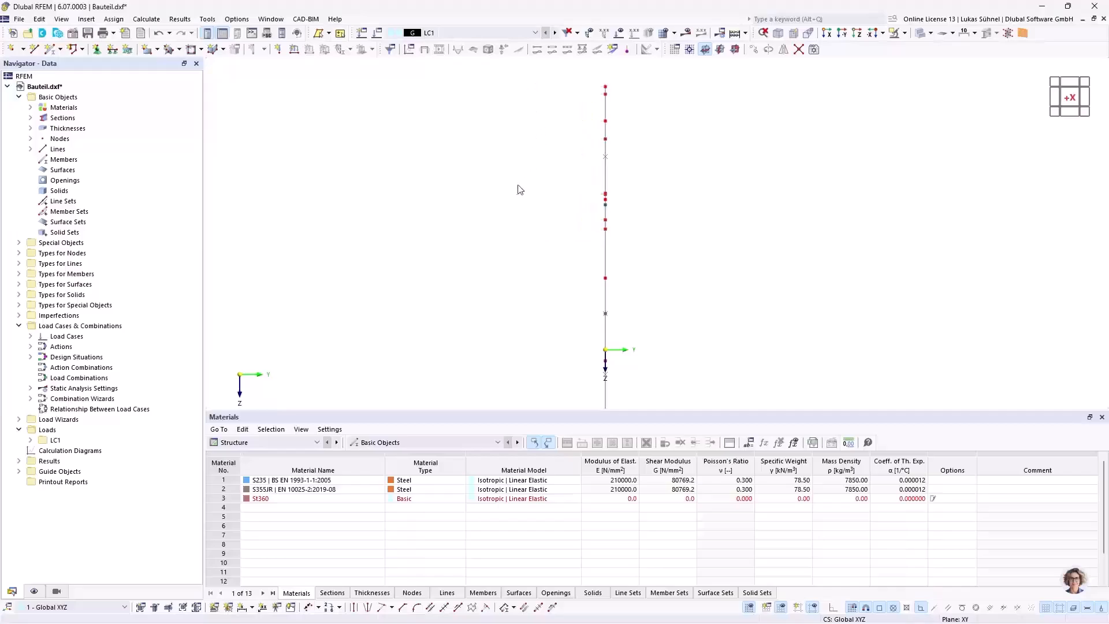
- Delete the intermediate nodes that divide the straight edge lines of the remaining outline
ctrl+middle_drag(919, 130, 799, 146)
scroll(717, 154, down, 3)
click(1085, 97)
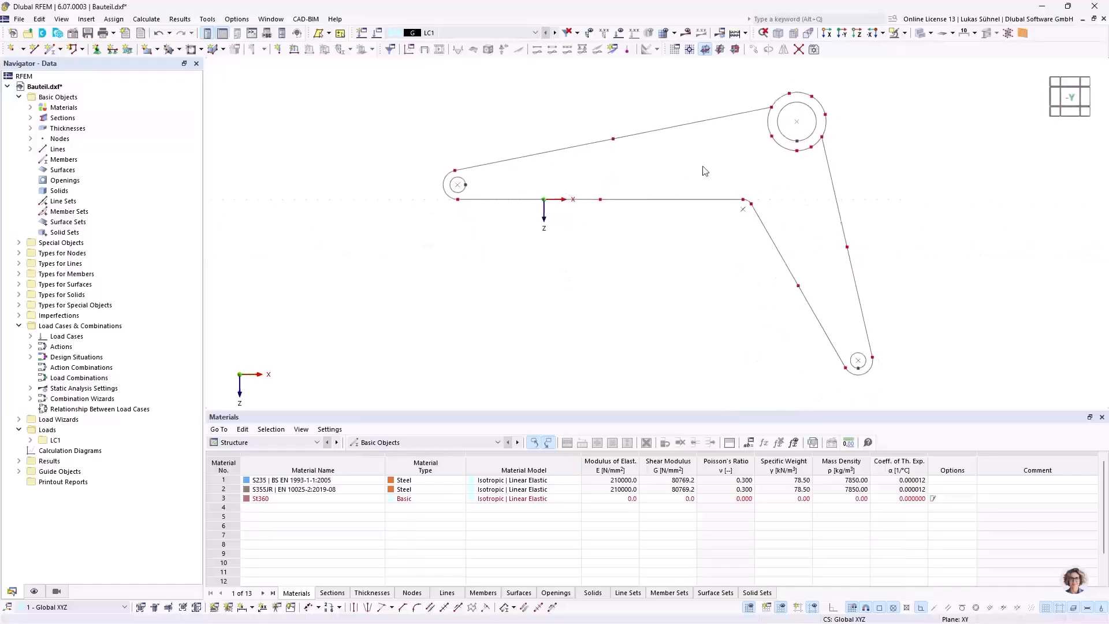
middle_drag(640, 242, 591, 249)
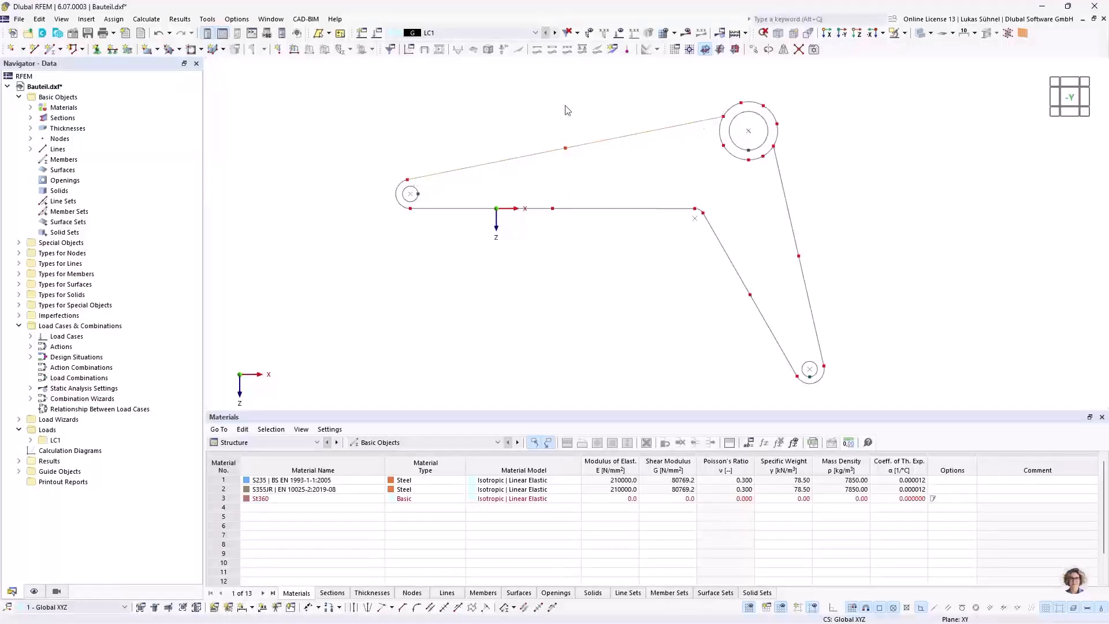
drag(706, 322, 861, 239)
- Delete the outer arc segments of the large hub and the loose nodes left over from them
scroll(811, 101, up, 5)
click(599, 126)
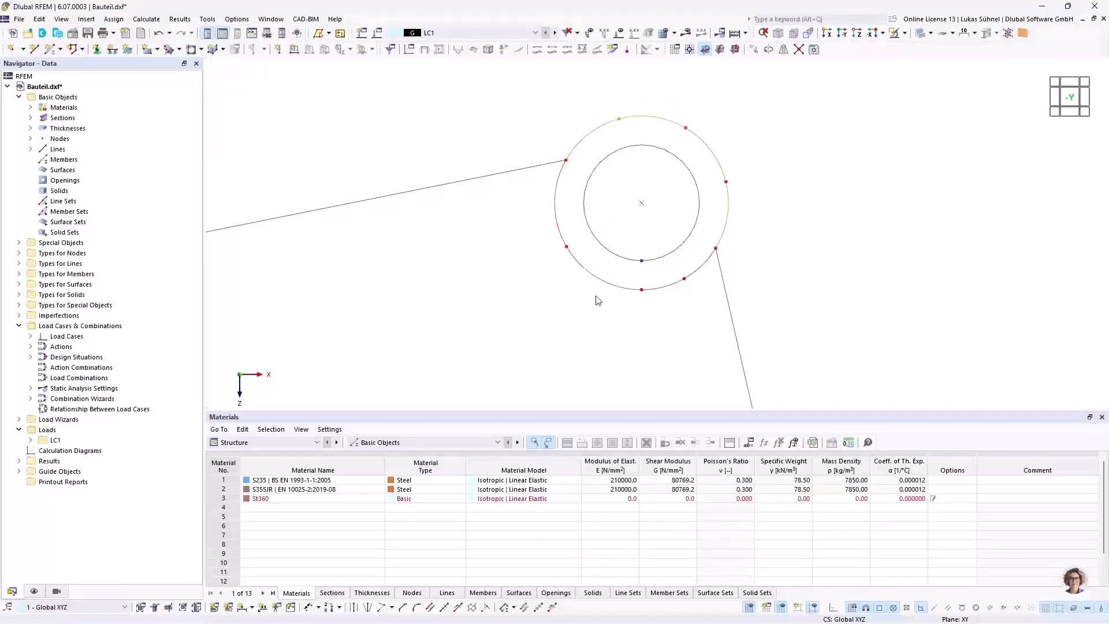
key(Delete)
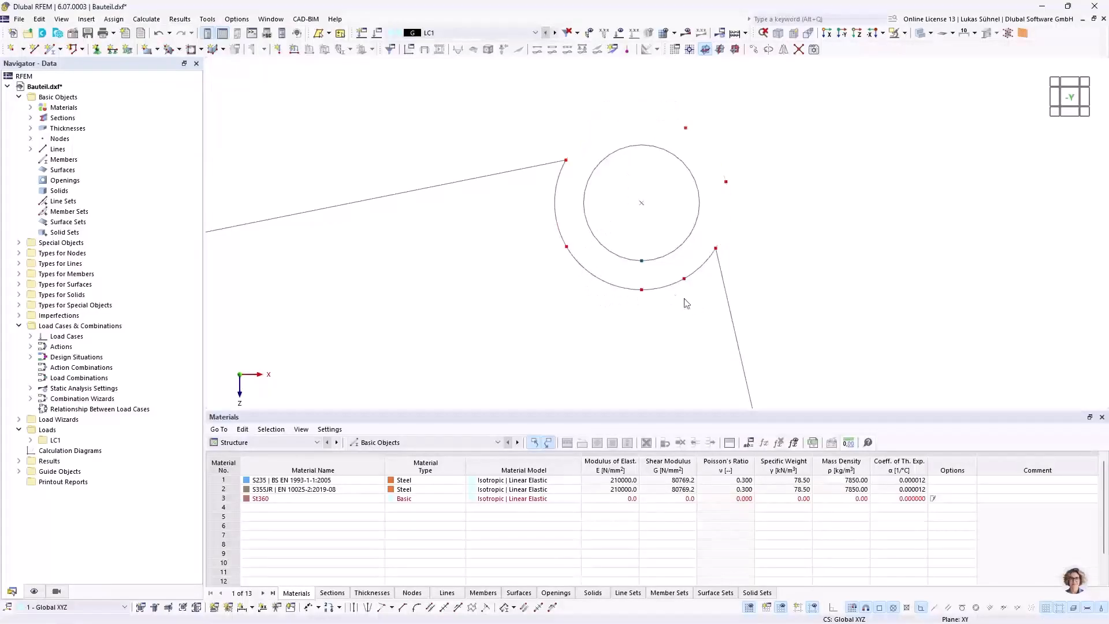
click(594, 274)
key(Delete)
click(726, 181)
click(686, 128)
key(Delete)
scroll(577, 144, down, 2)
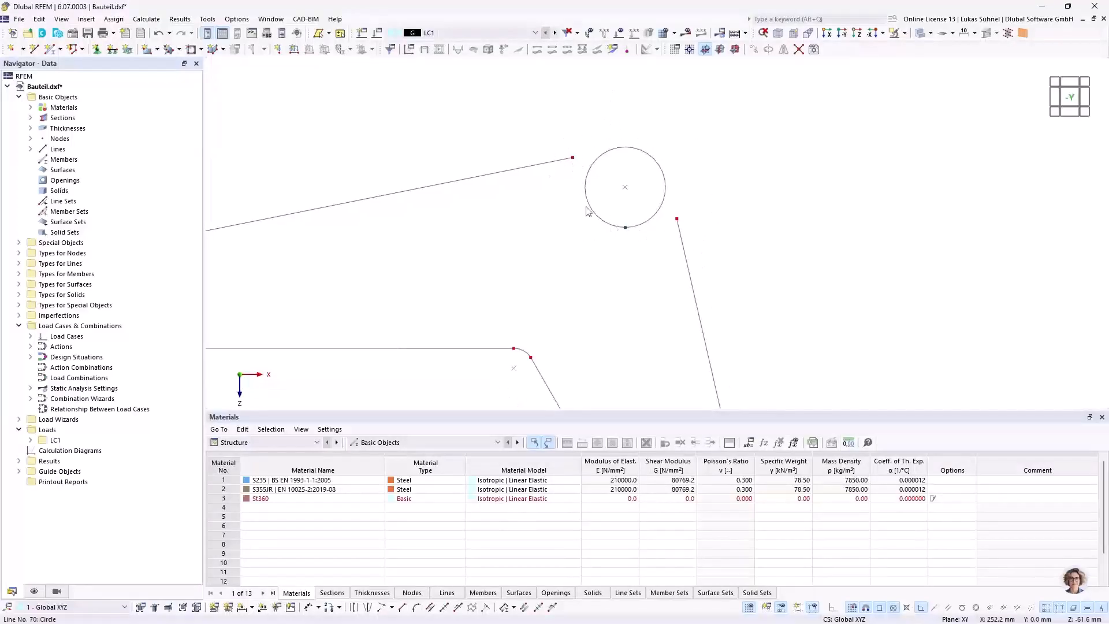
click(35, 49)
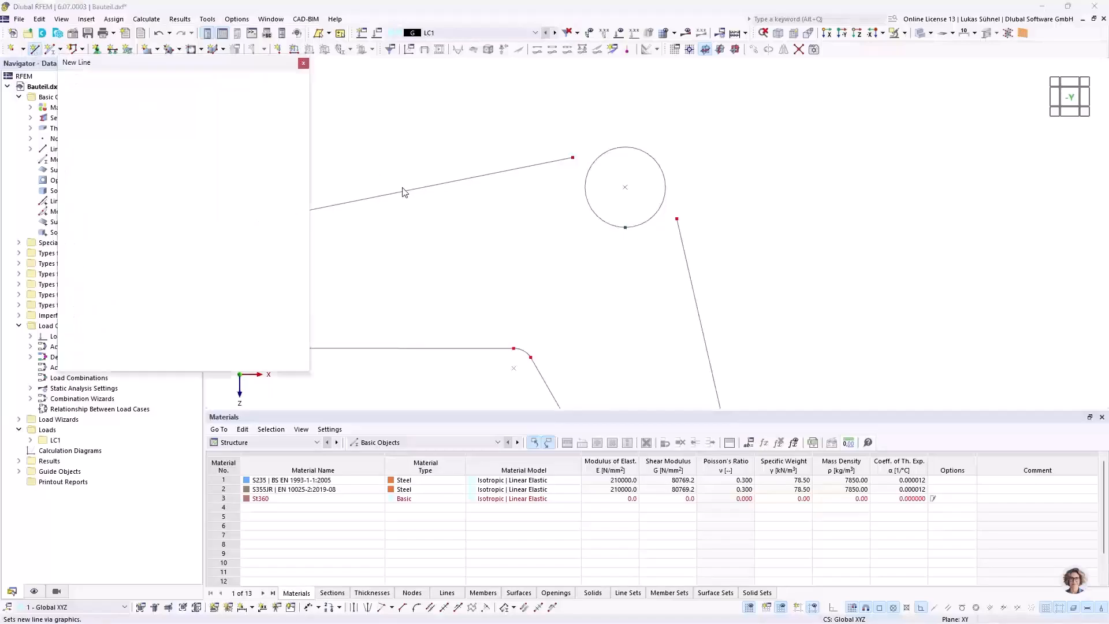
click(127, 129)
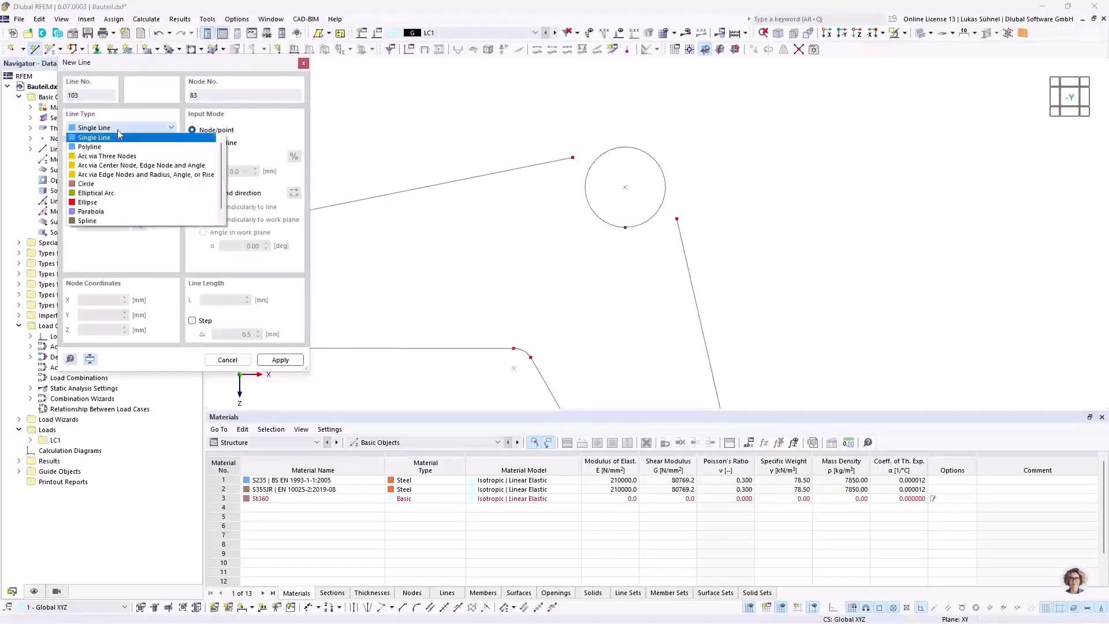
click(102, 148)
- Set the work plane grid spacing to 10 mm in both directions and adapt the number of grid points dynamically to the model size
scroll(635, 179, down, 5)
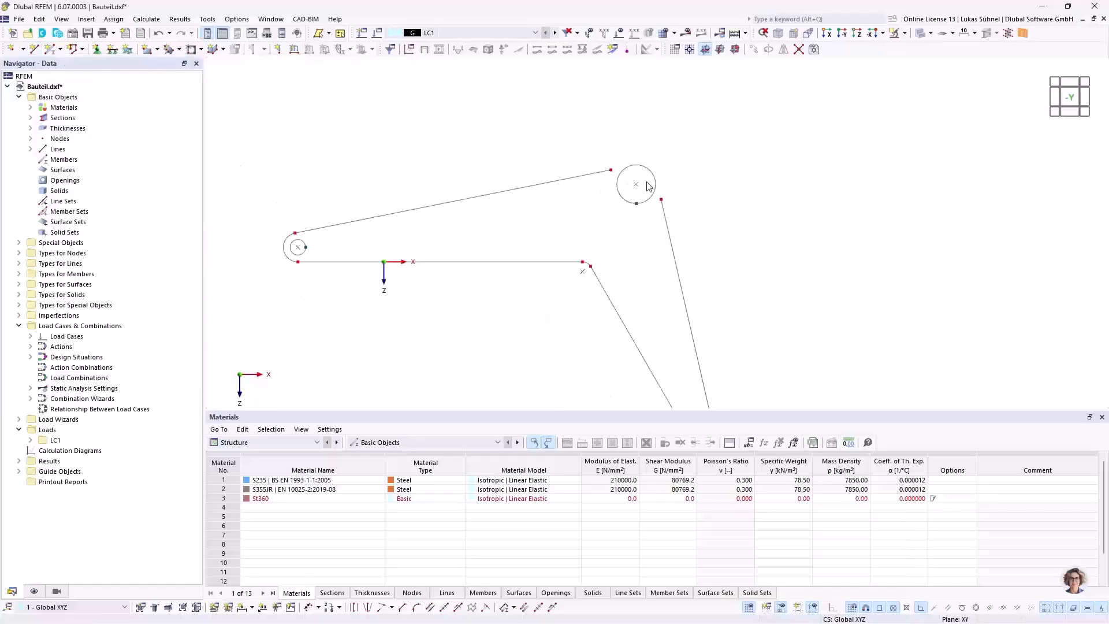
ctrl+middle_drag(438, 156, 491, 168)
scroll(514, 172, down, 1)
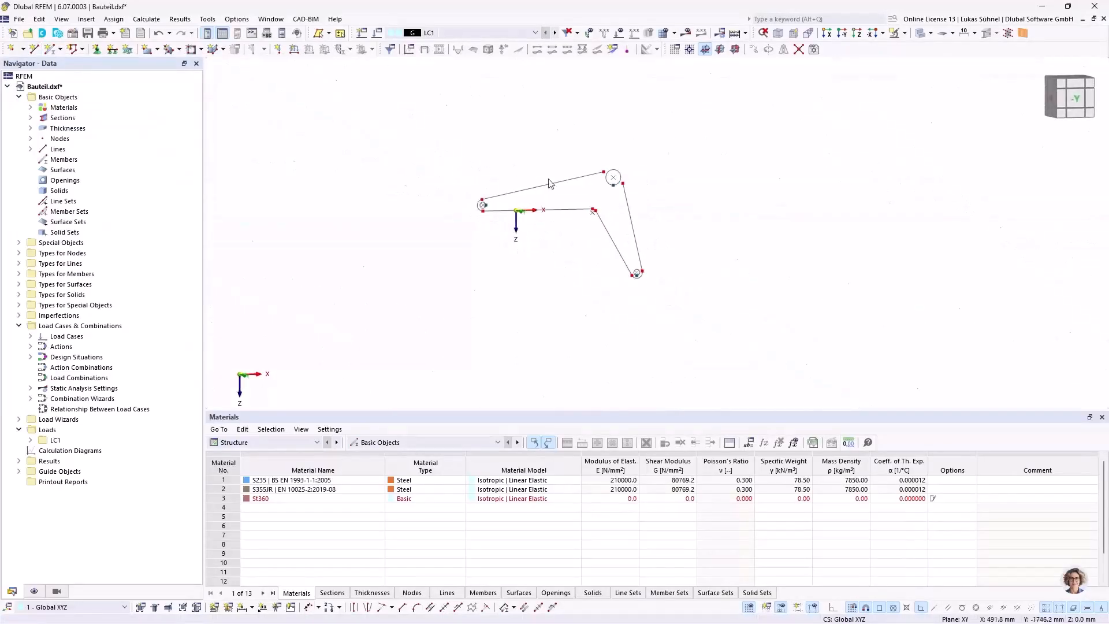
scroll(579, 211, down, 2)
scroll(577, 231, down, 4)
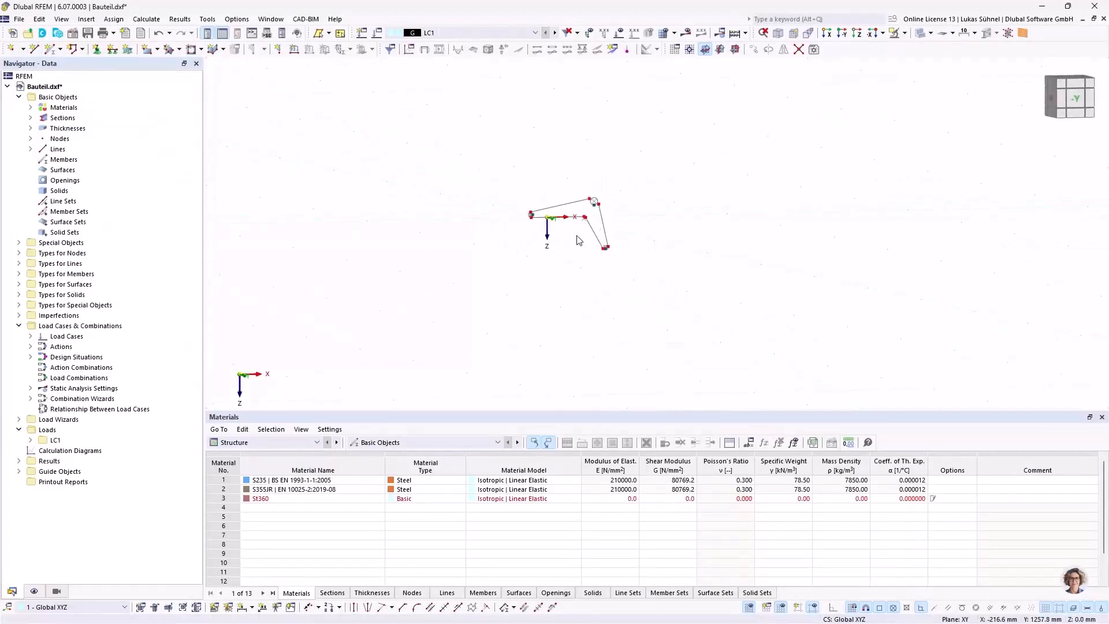
ctrl+middle_drag(666, 190, 651, 209)
mouse_move(574, 237)
ctrl+middle_down()
mouse_move(550, 229)
mouse_move(600, 240)
mouse_move(587, 210)
mouse_move(594, 233)
ctrl+middle_up()
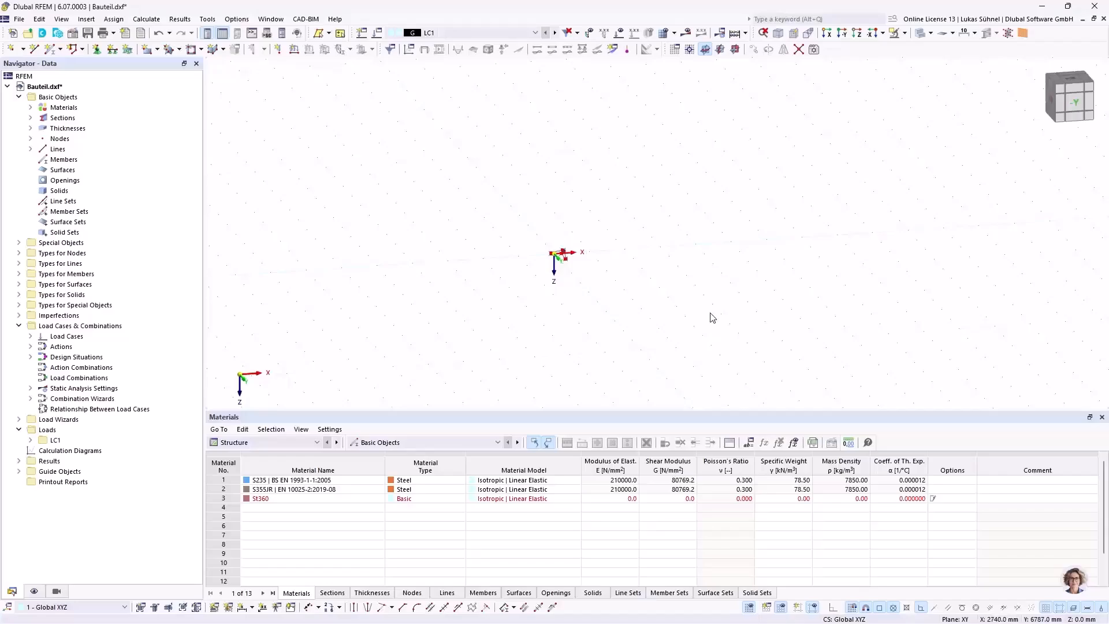
right_click(750, 610)
click(772, 602)
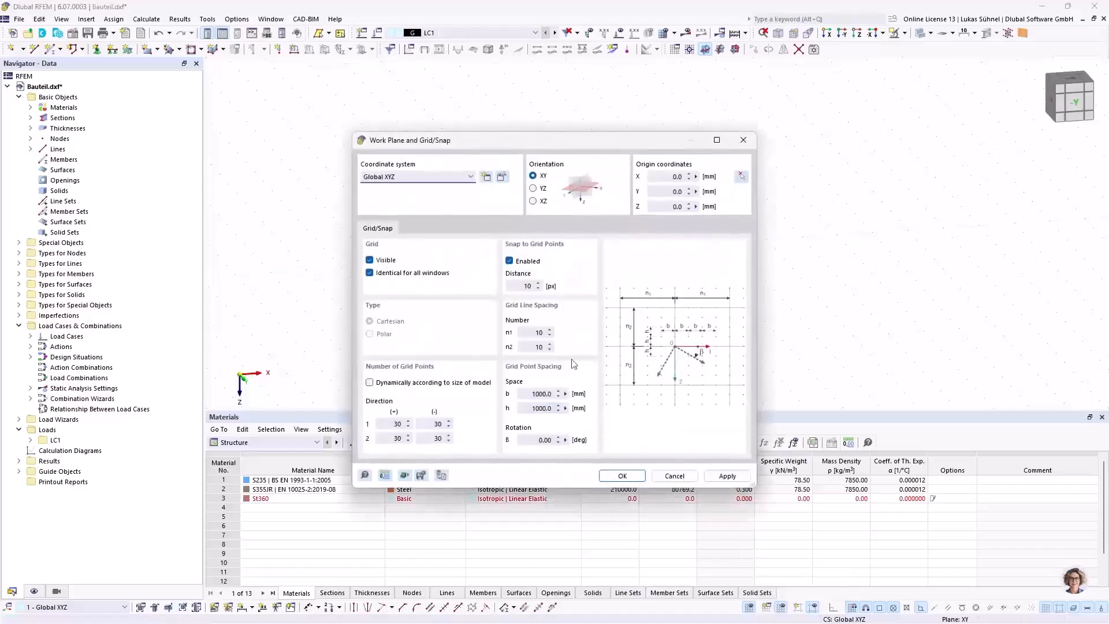
click(528, 393)
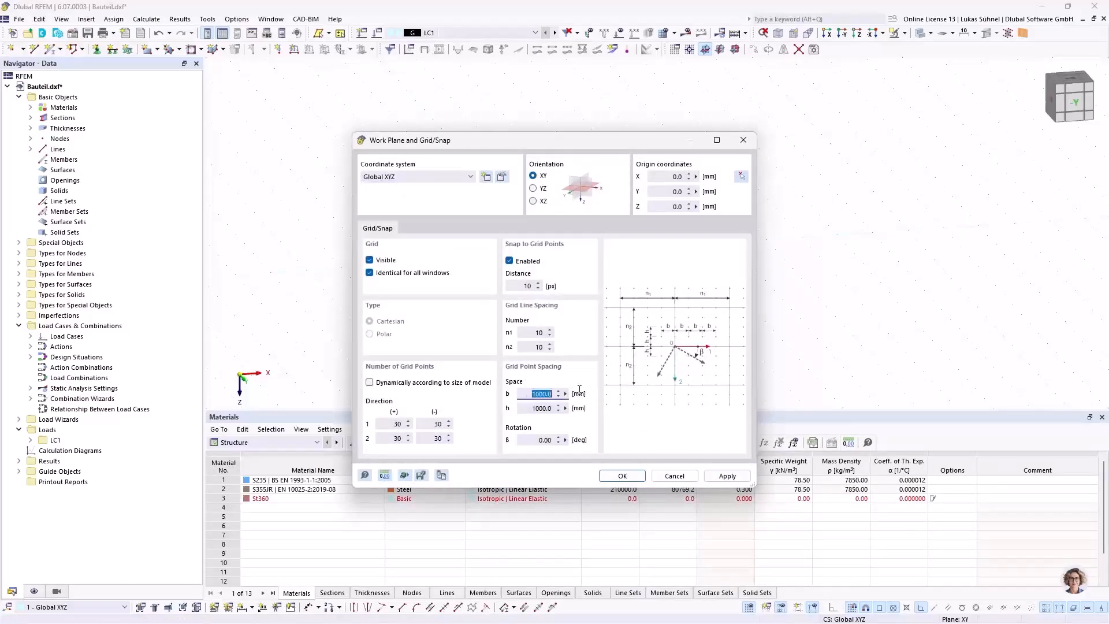
text(10)
click(531, 409)
text(10)
click(403, 384)
click(622, 476)
- Switch the work plane to XZ so that the grid lies in the plane of the outline
scroll(577, 297, up, 6)
middle_drag(569, 257, 549, 238)
click(734, 49)
scroll(518, 245, down, 3)
ctrl+middle_drag(517, 245, 560, 267)
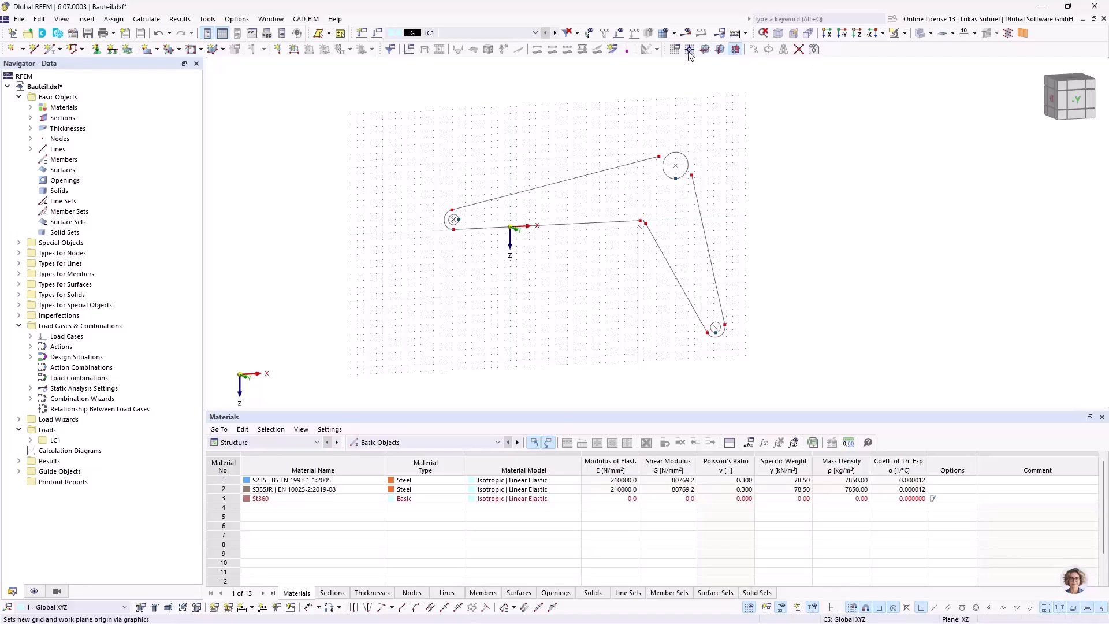
- Try to pick a new grid and work plane origin at the small lug, and view the XZ grid from several angles
click(813, 49)
click(454, 228)
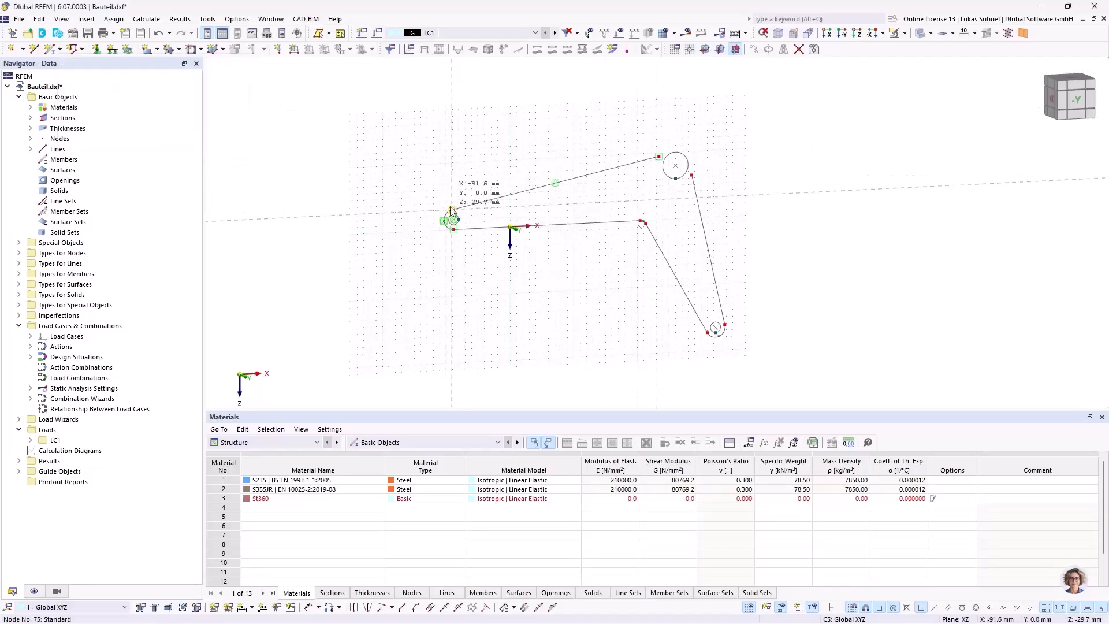
ctrl+middle_drag(488, 163, 553, 171)
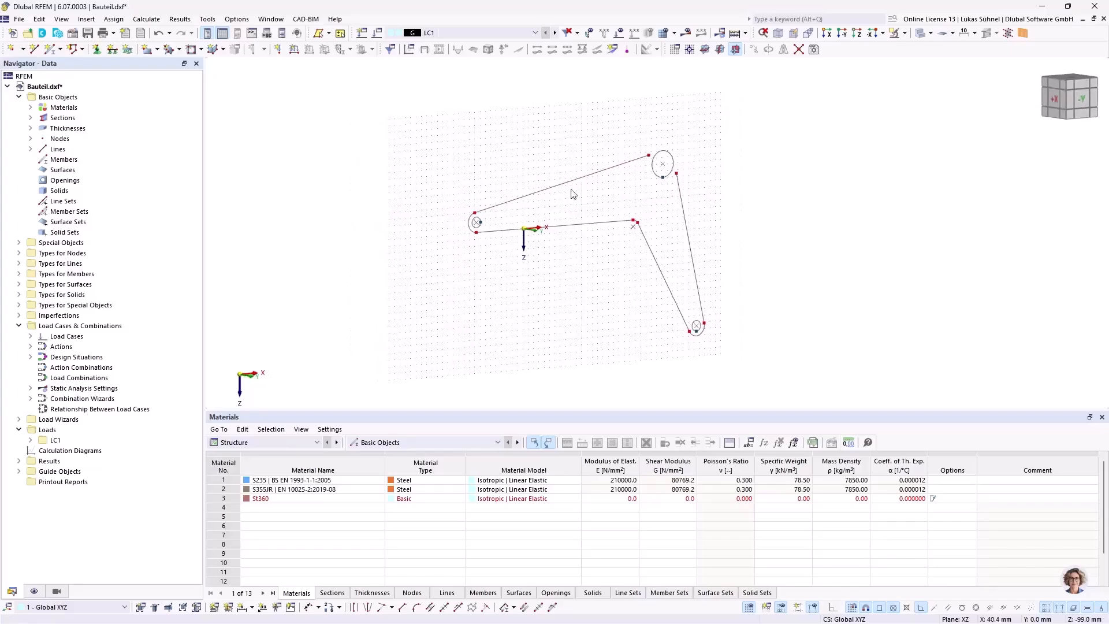
drag(445, 112, 454, 152)
ctrl+middle_drag(454, 151, 551, 150)
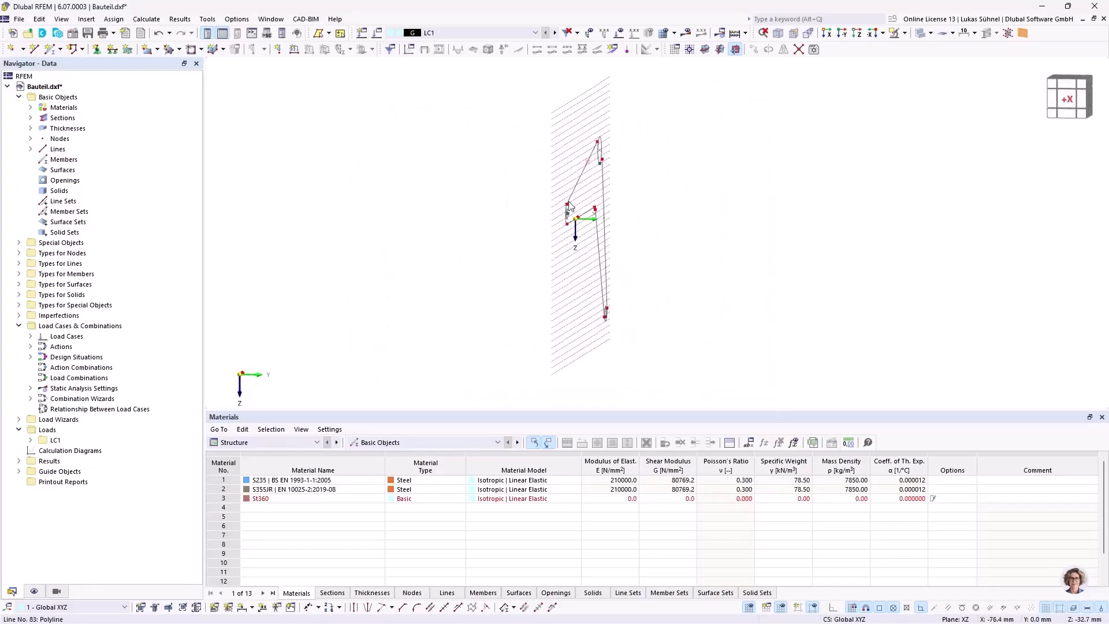
ctrl+middle_drag(733, 203, 545, 212)
- Draw a circle of 30 mm radius around the large hub's centre at X 260, Z -80 mm, through the end node of the upper edge line
scroll(722, 151, up, 3)
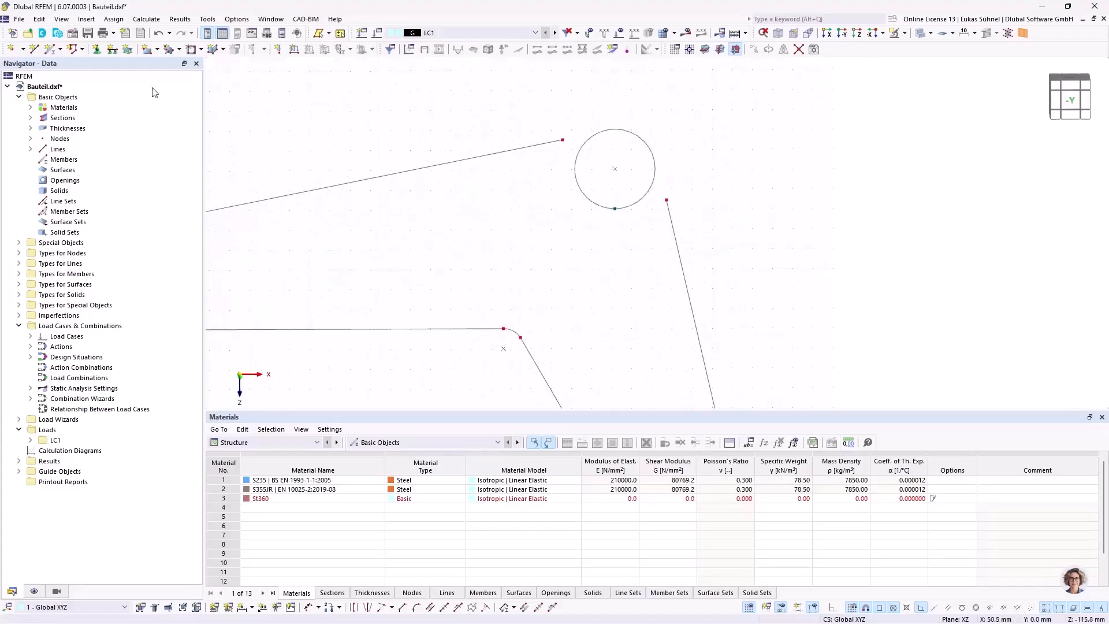
click(34, 50)
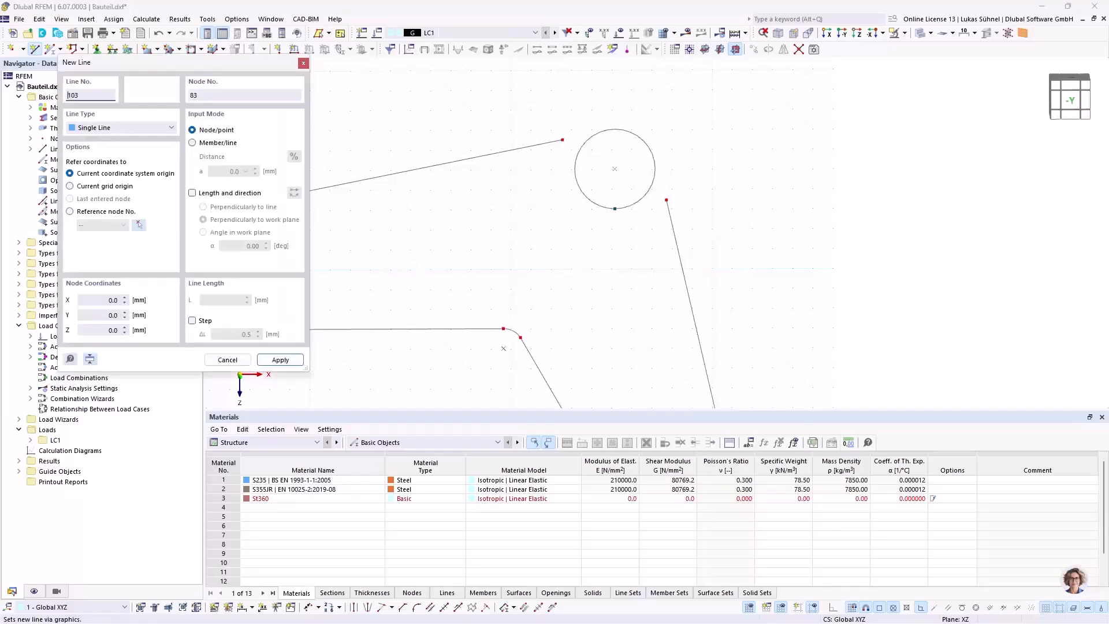
click(122, 127)
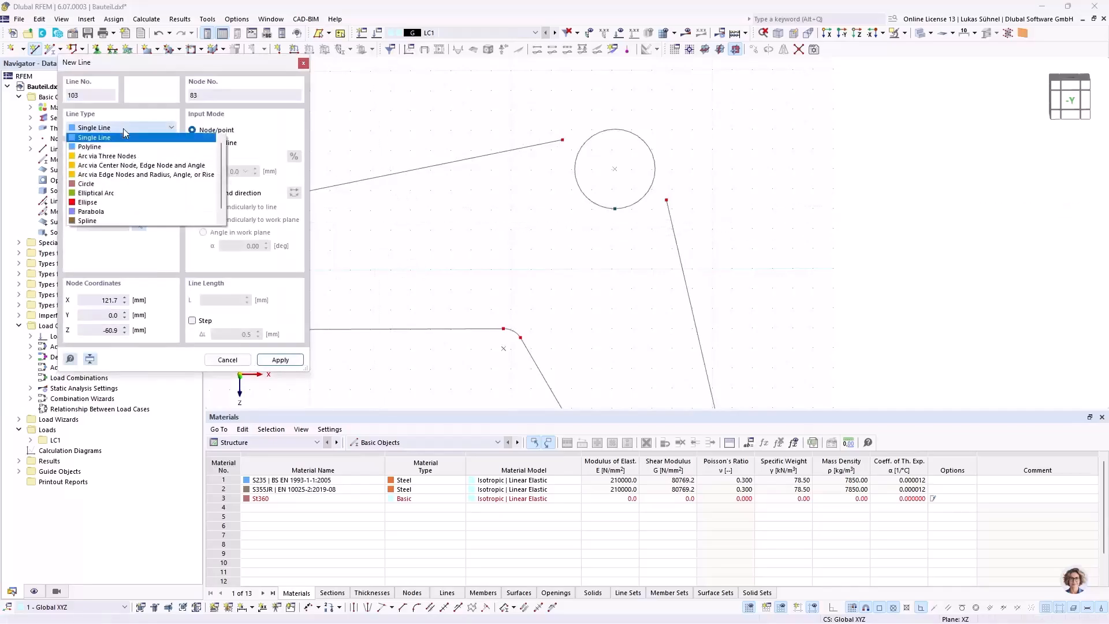
click(90, 184)
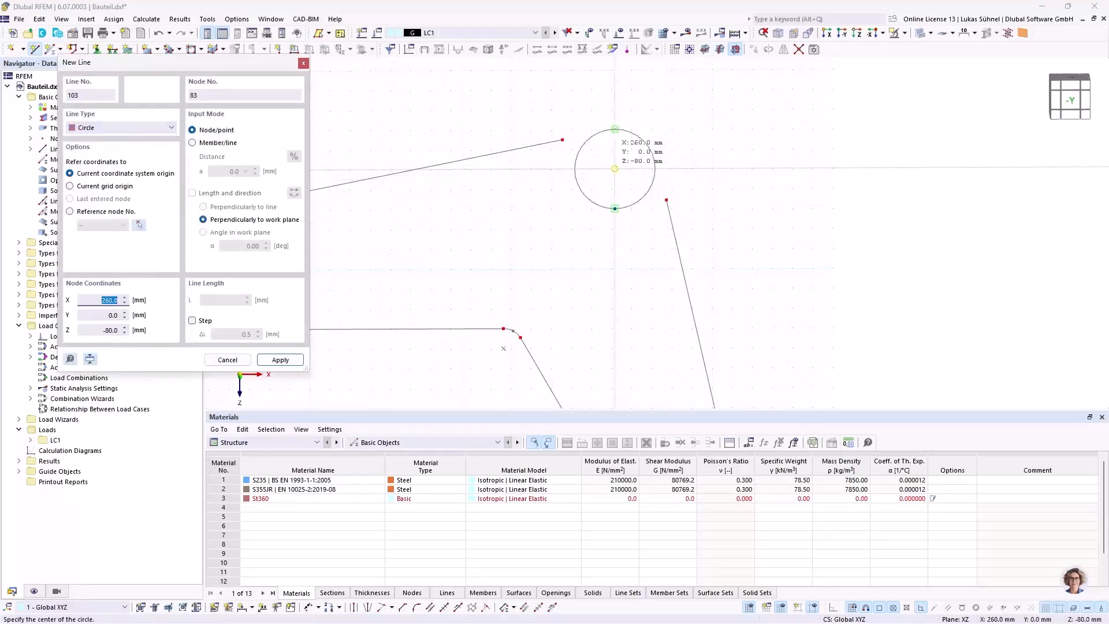
click(615, 169)
click(562, 140)
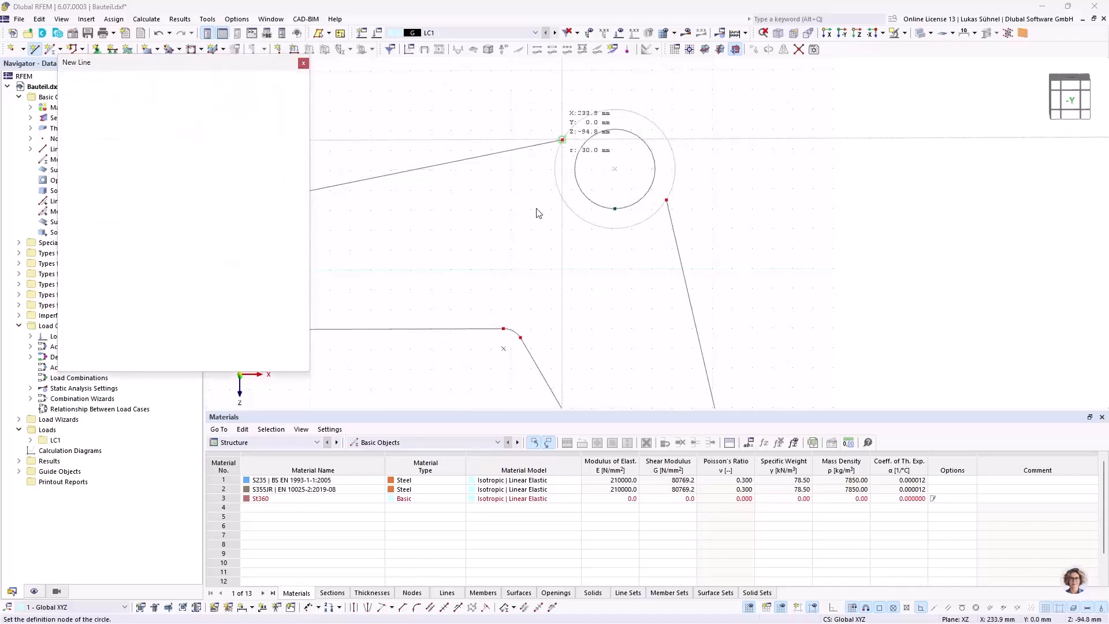
right_click(553, 179)
scroll(615, 257, down, 1)
scroll(601, 223, up, 2)
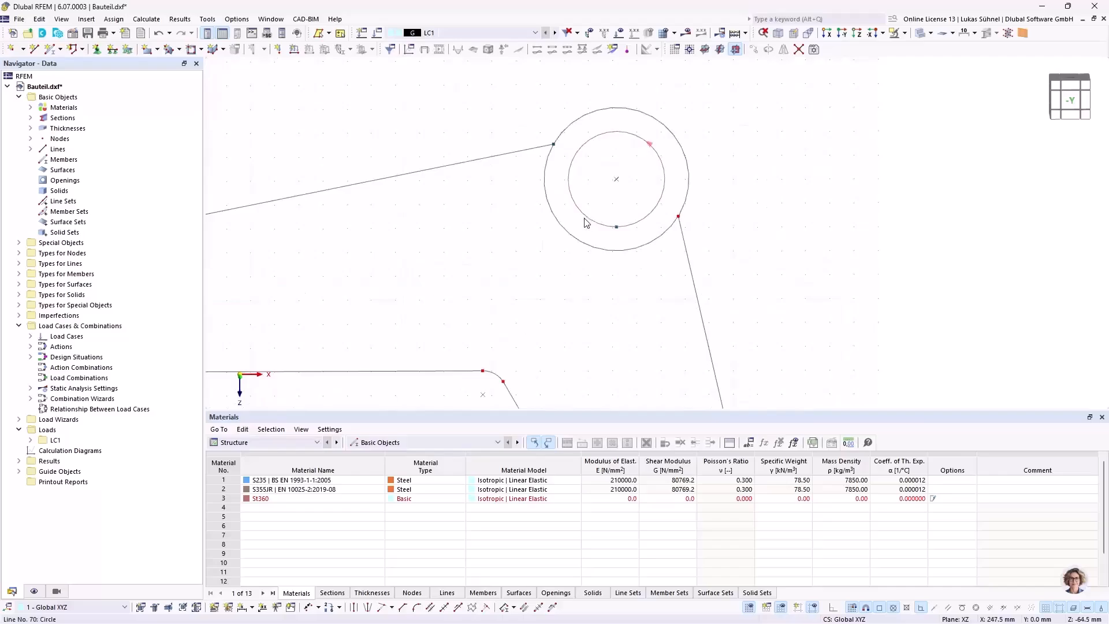
- Divide the inner circle of the large hub using one intermediate node
right_click(586, 222)
mouse_move(696, 119)
click(904, 131)
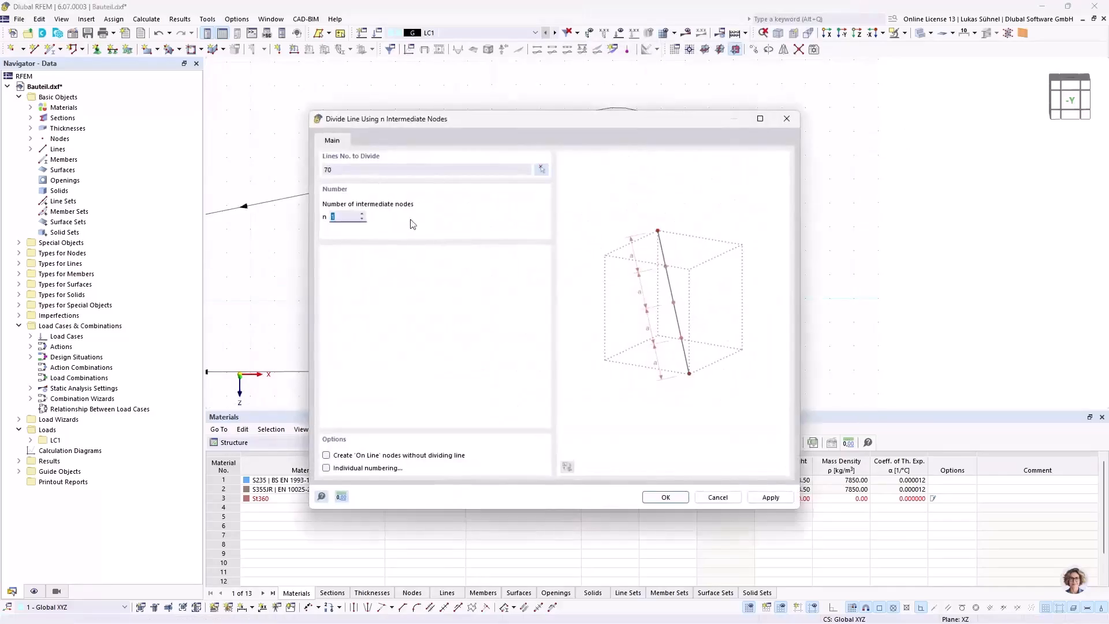
click(665, 497)
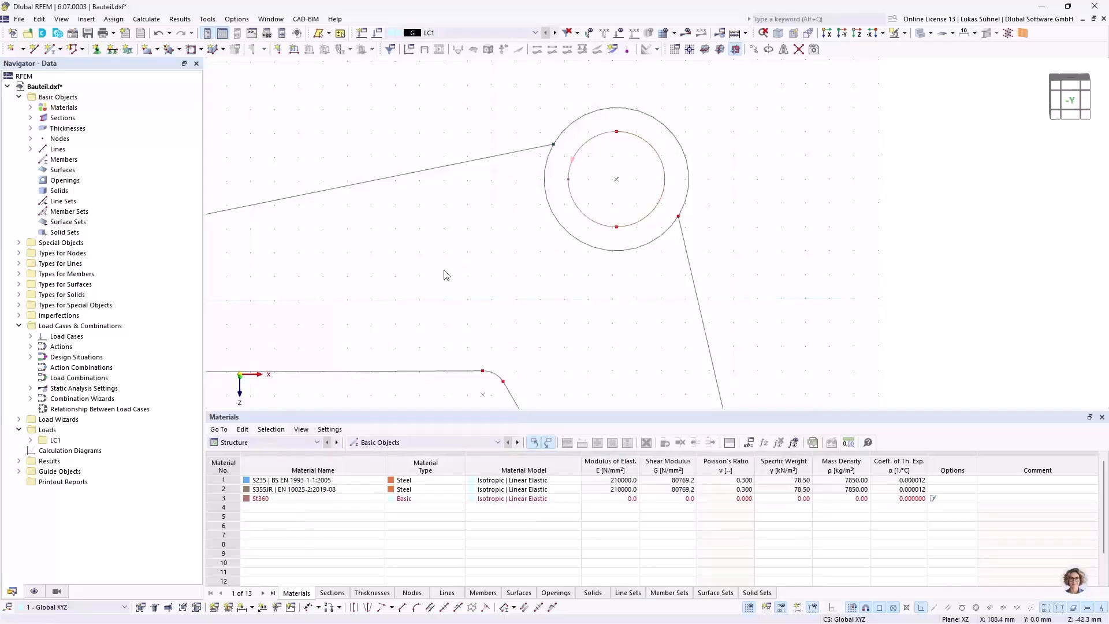
- Inspect the reduced outline and divide the large hub's outer circle at the end node of the steep edge line
scroll(635, 196, down, 2)
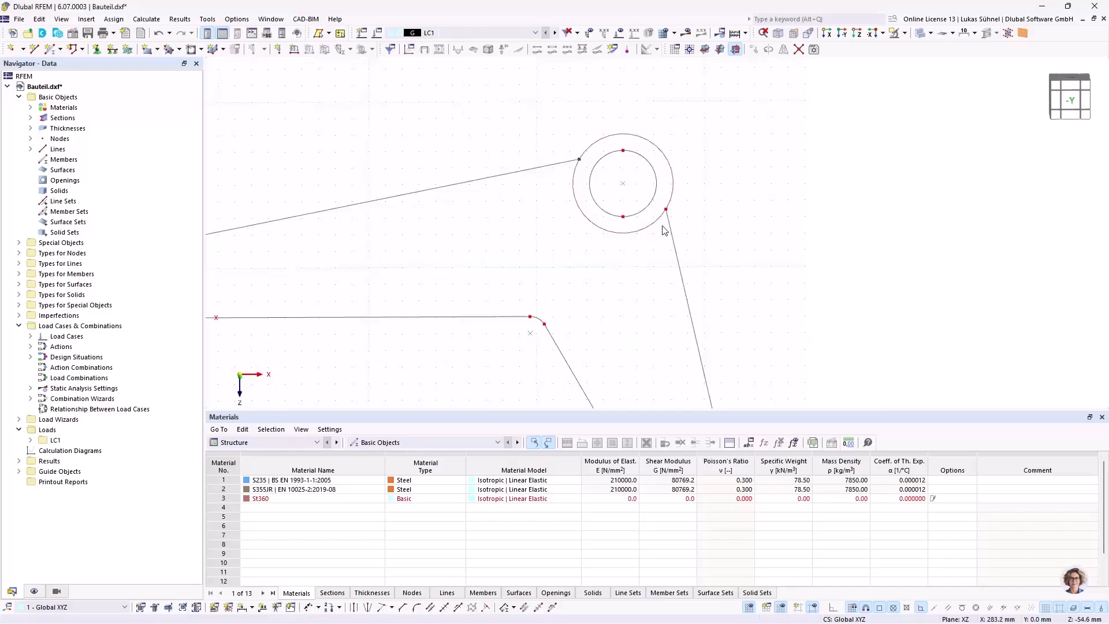
scroll(539, 182, down, 2)
scroll(478, 205, down, 1)
mouse_move(456, 220)
middle_down()
mouse_move(473, 241)
mouse_move(505, 247)
middle_up()
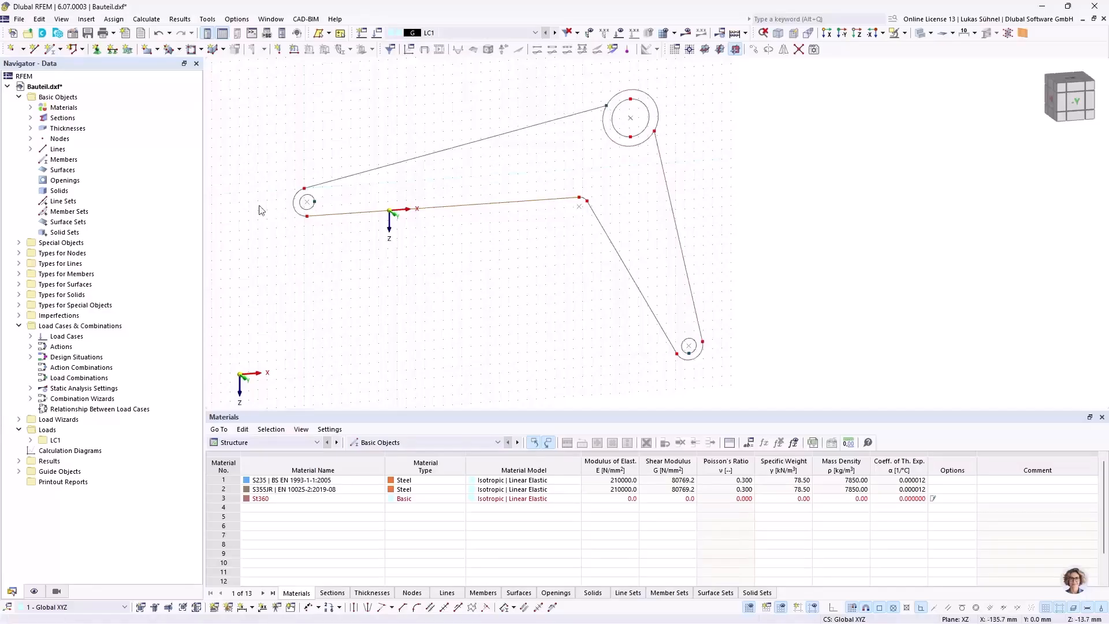
scroll(686, 128, up, 2)
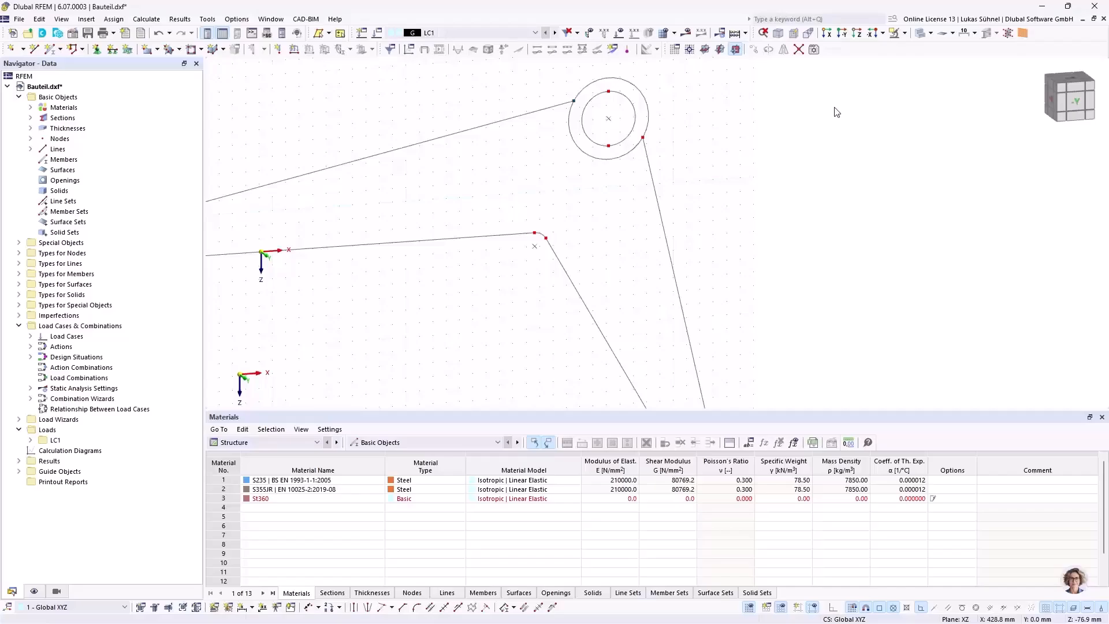
scroll(826, 95, down, 2)
scroll(673, 92, up, 3)
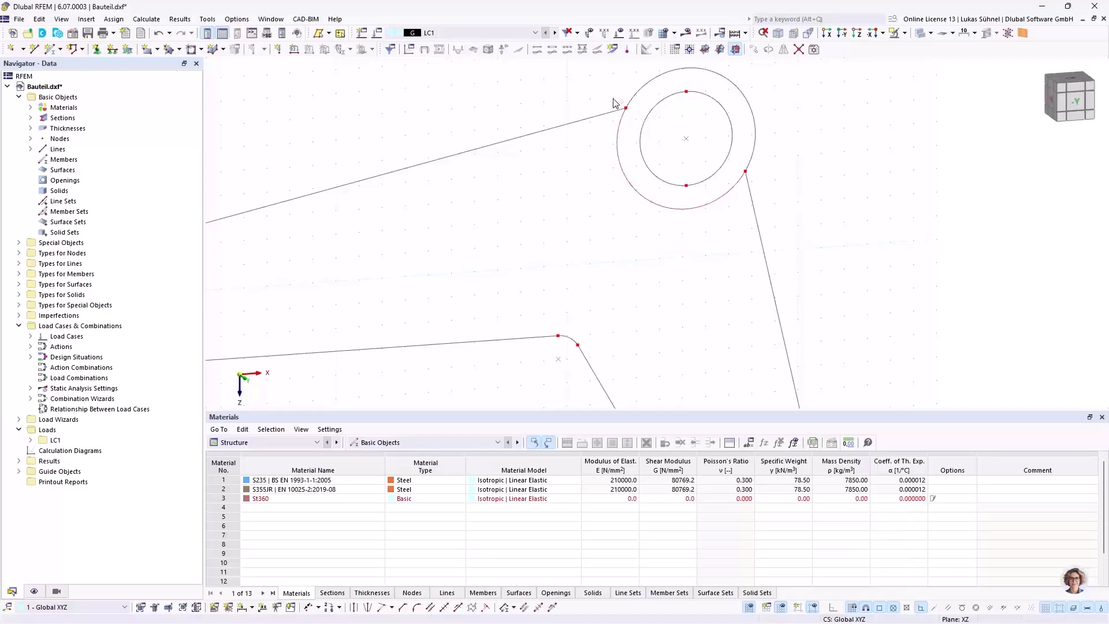
scroll(634, 122, down, 5)
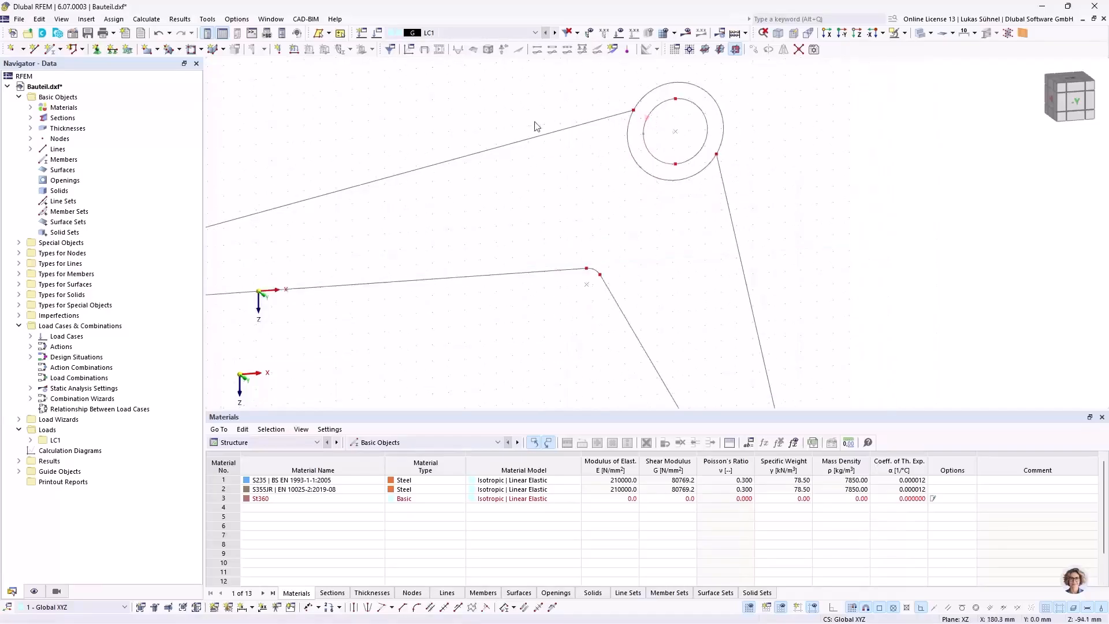
- Create a surface with stiffness type Without Thickness from the boundary lines of the angled arm's outline
click(157, 50)
click(174, 129)
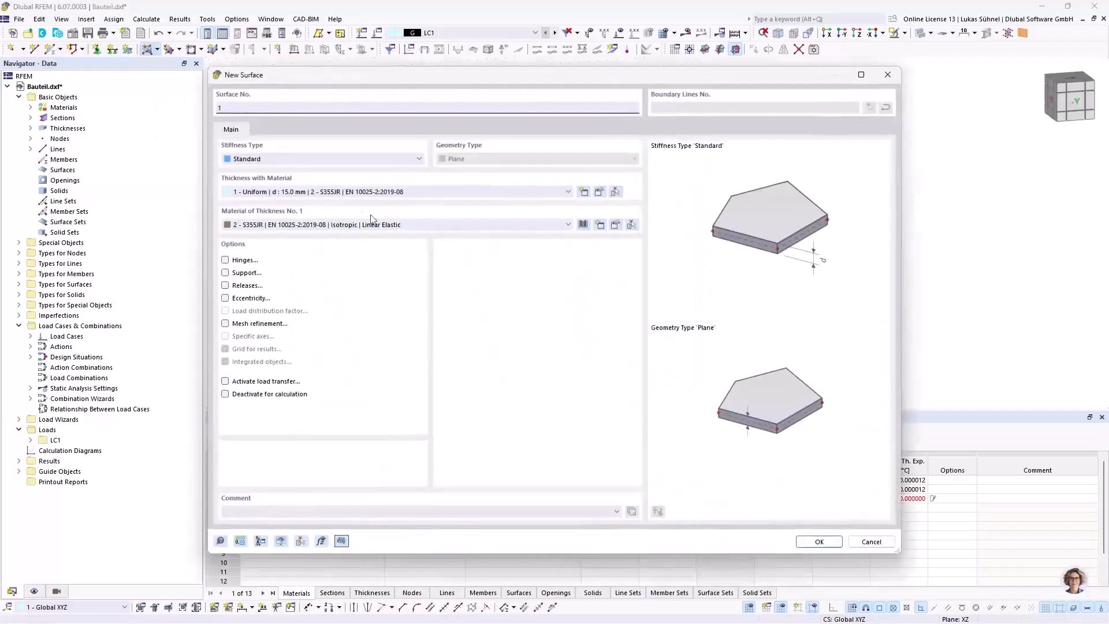
click(259, 162)
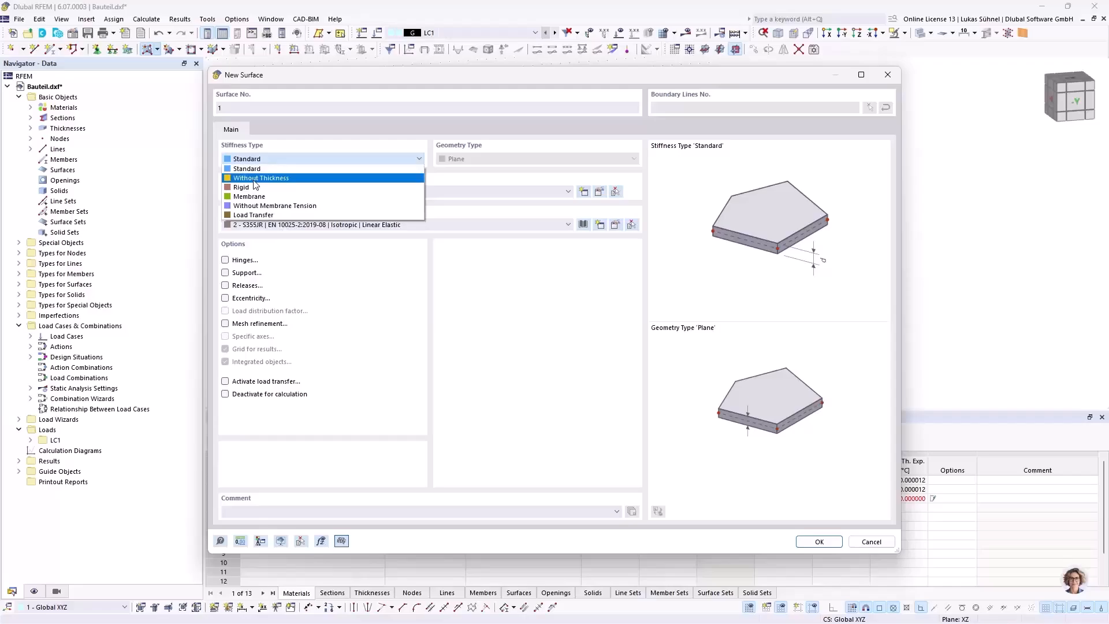
click(257, 178)
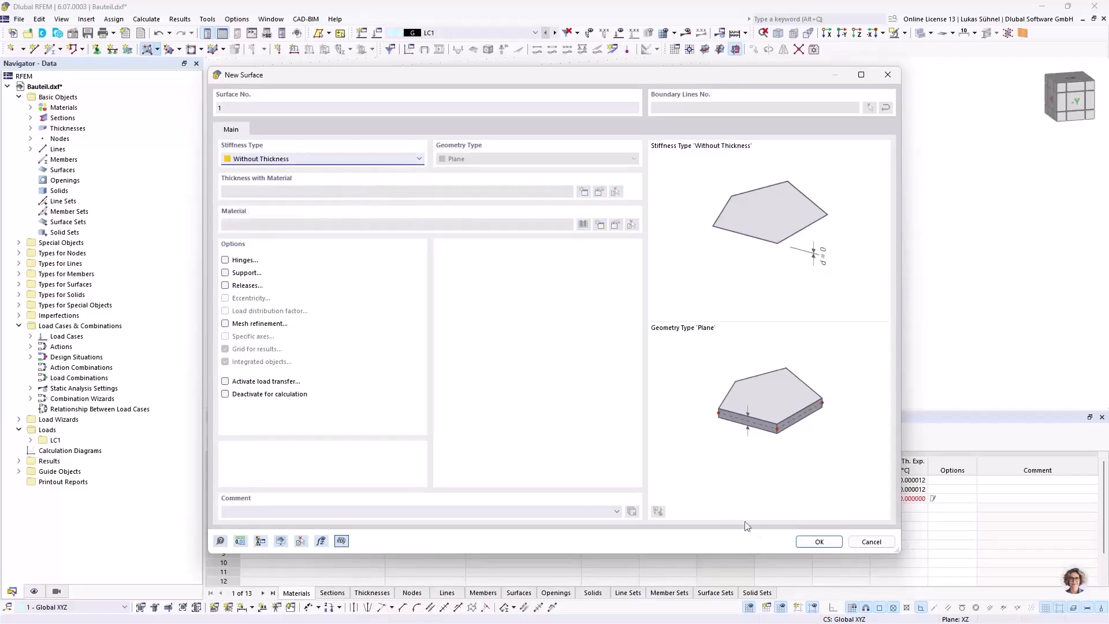
click(817, 543)
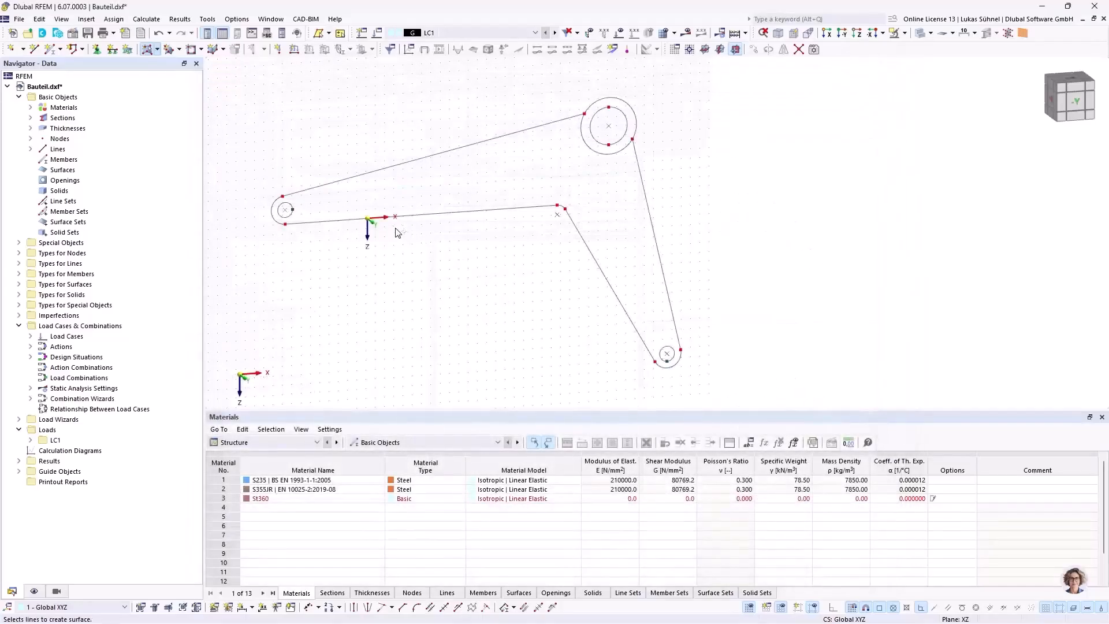
click(369, 219)
click(560, 215)
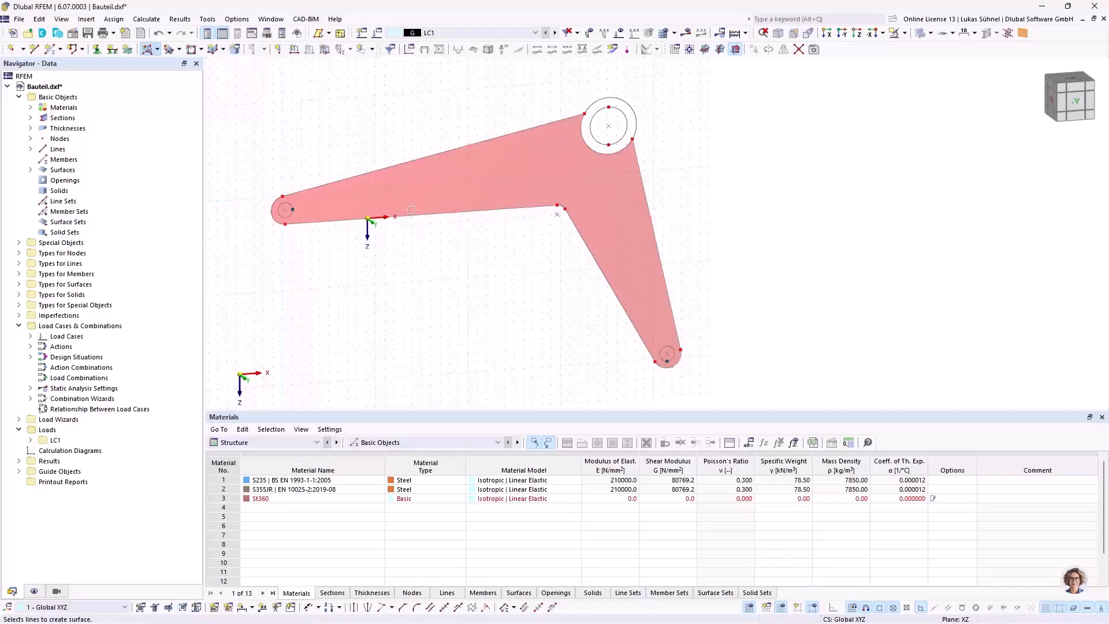
ctrl+middle_drag(387, 141, 407, 164)
key(Escape)
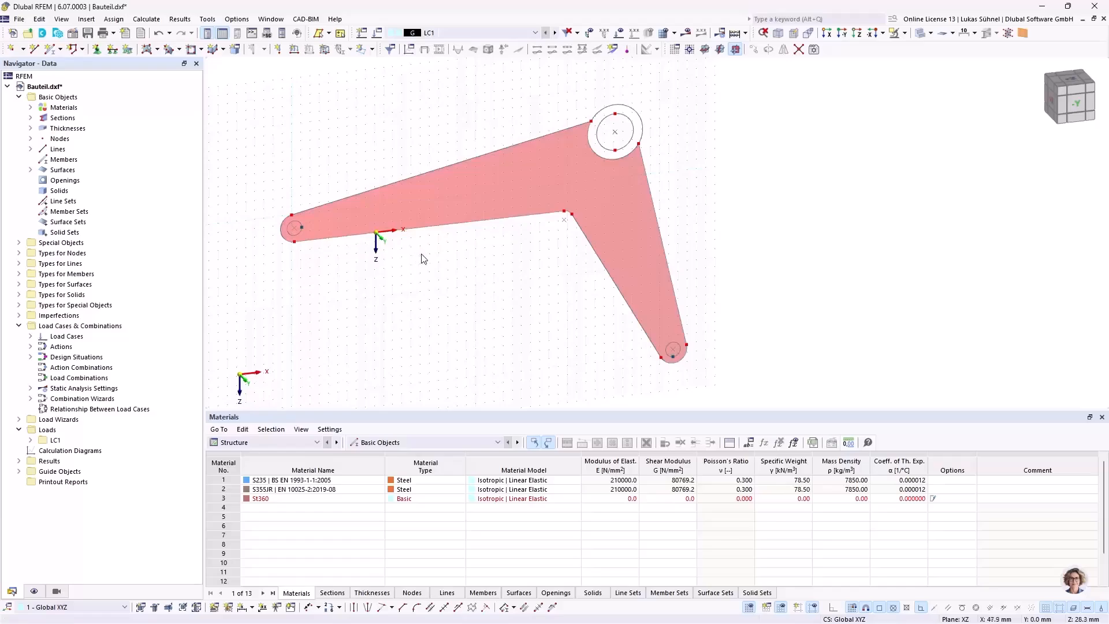
- Create a second surface with stiffness type Without Thickness inside the outer circle of the large hub
middle_drag(466, 255, 461, 286)
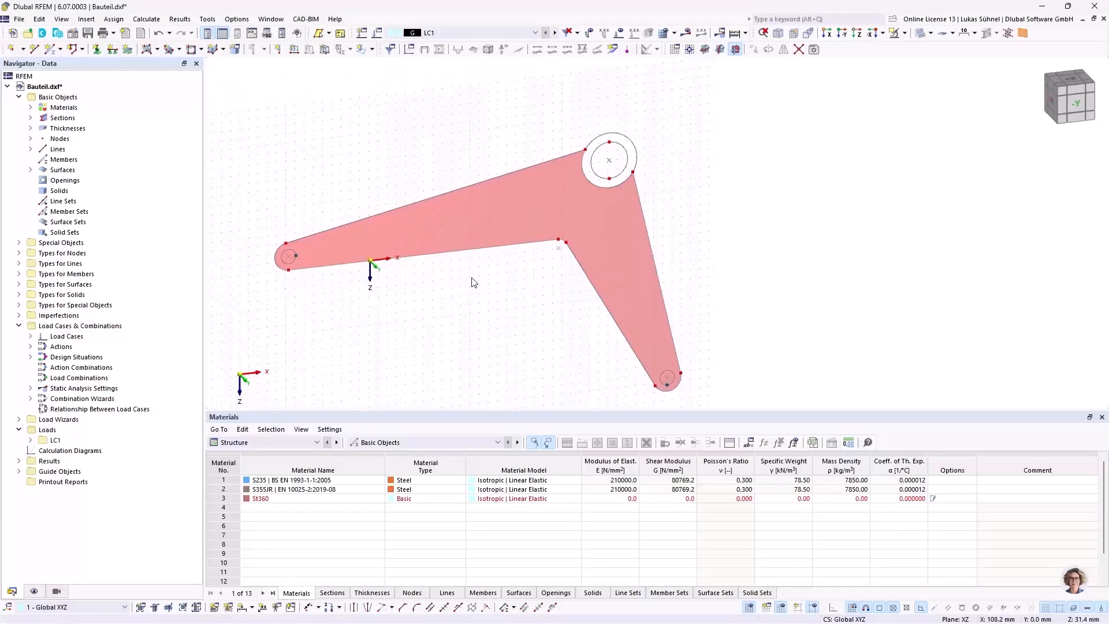
click(147, 48)
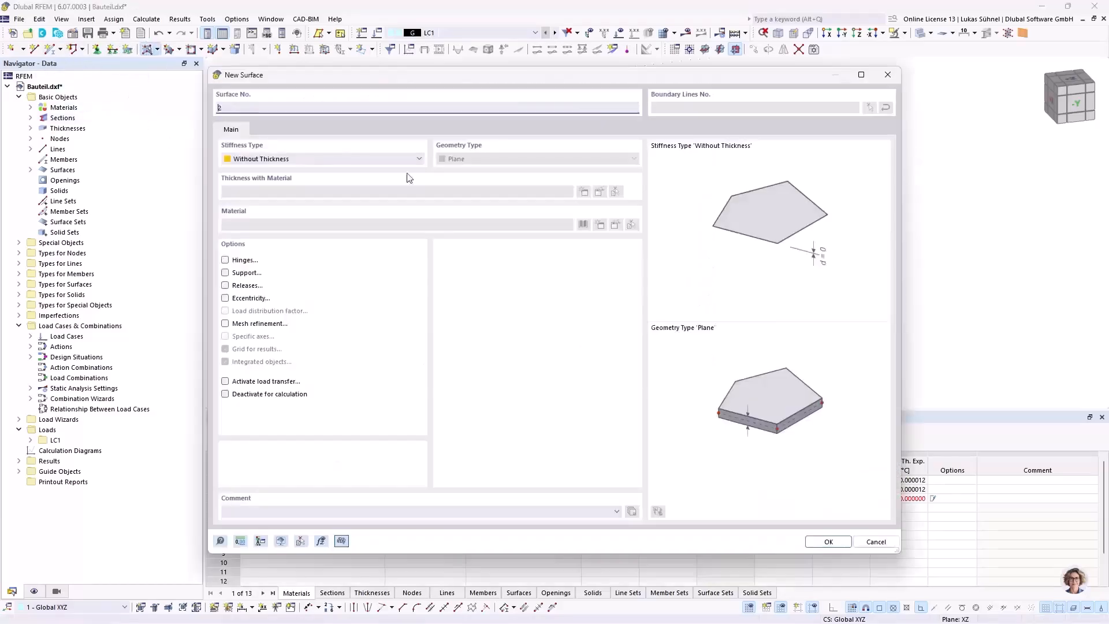
click(803, 541)
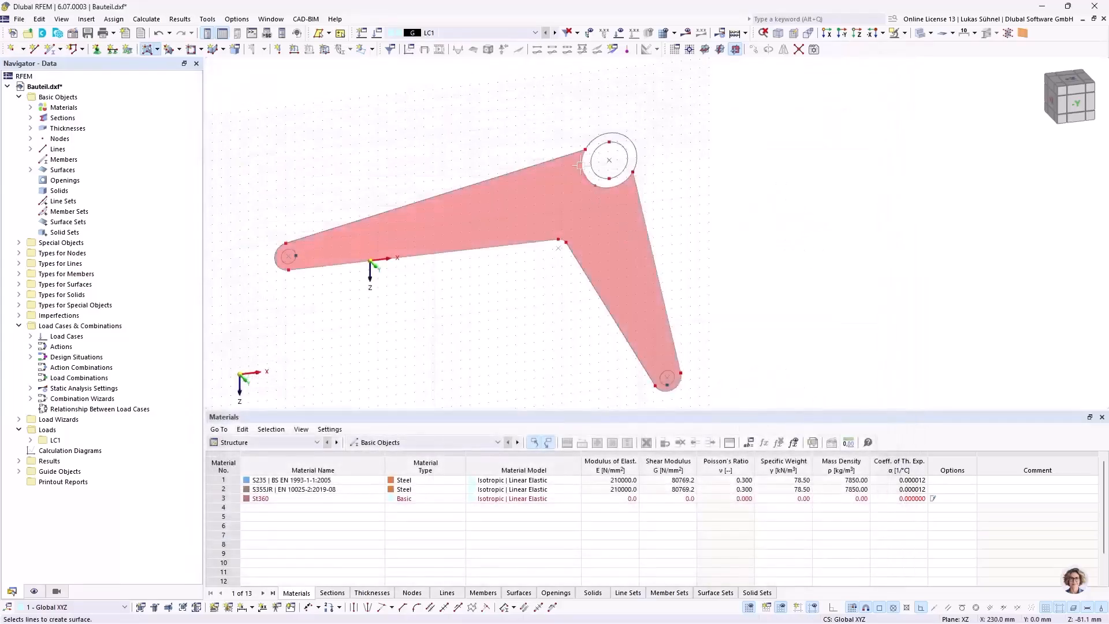
click(611, 134)
key(Escape)
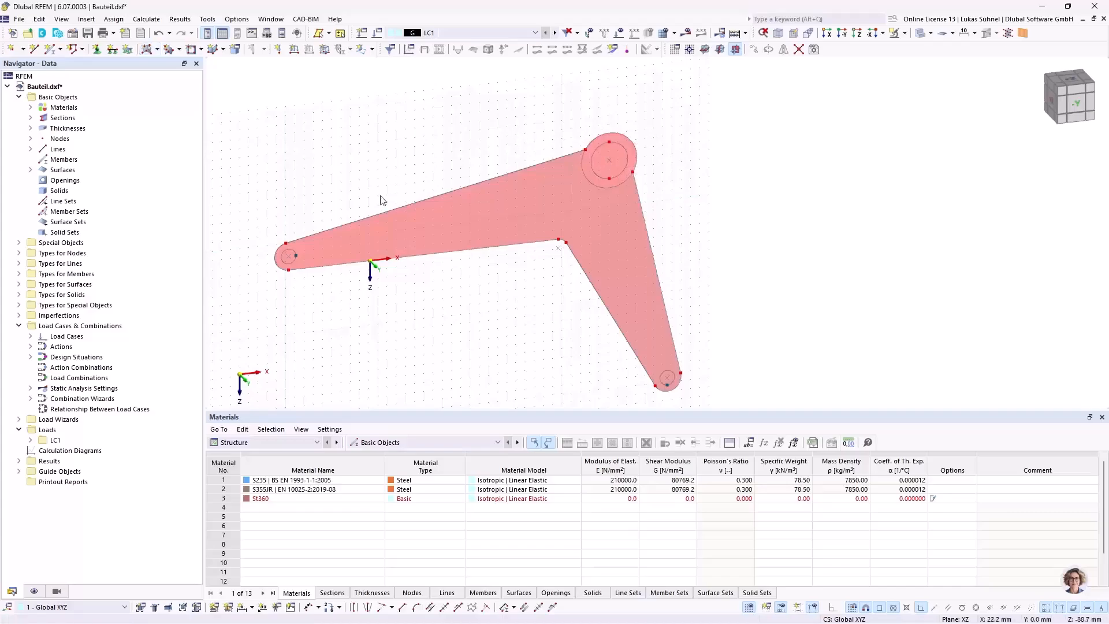
- Insert openings via boundary lines at the hole circles of both small lugs and the inner circle of the large hub
click(202, 50)
click(211, 122)
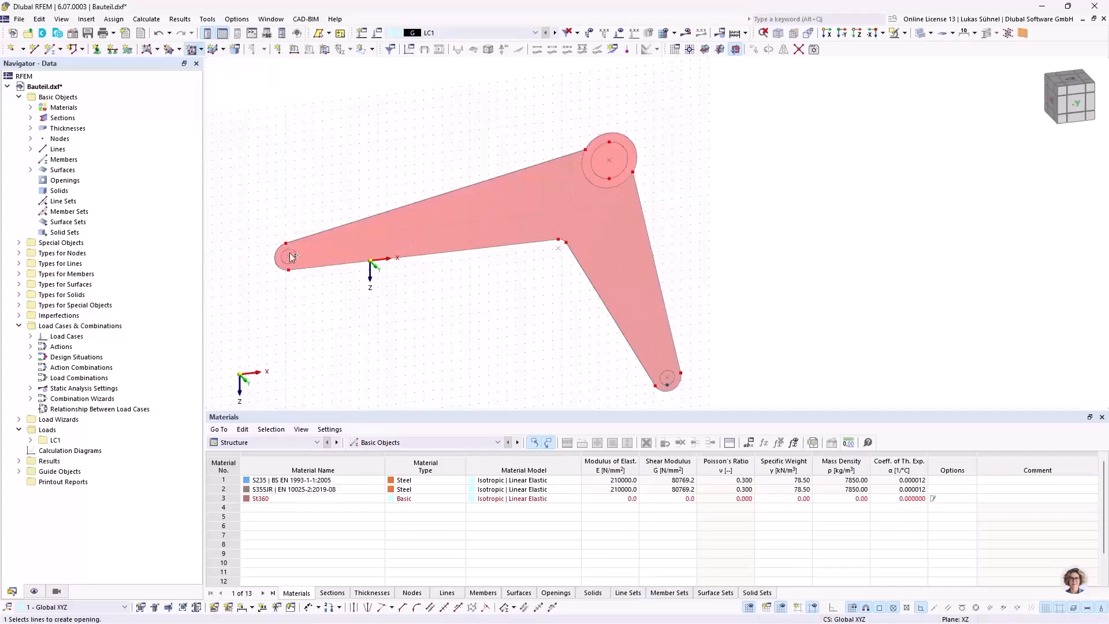
scroll(291, 257, up, 3)
click(289, 245)
scroll(276, 222, down, 3)
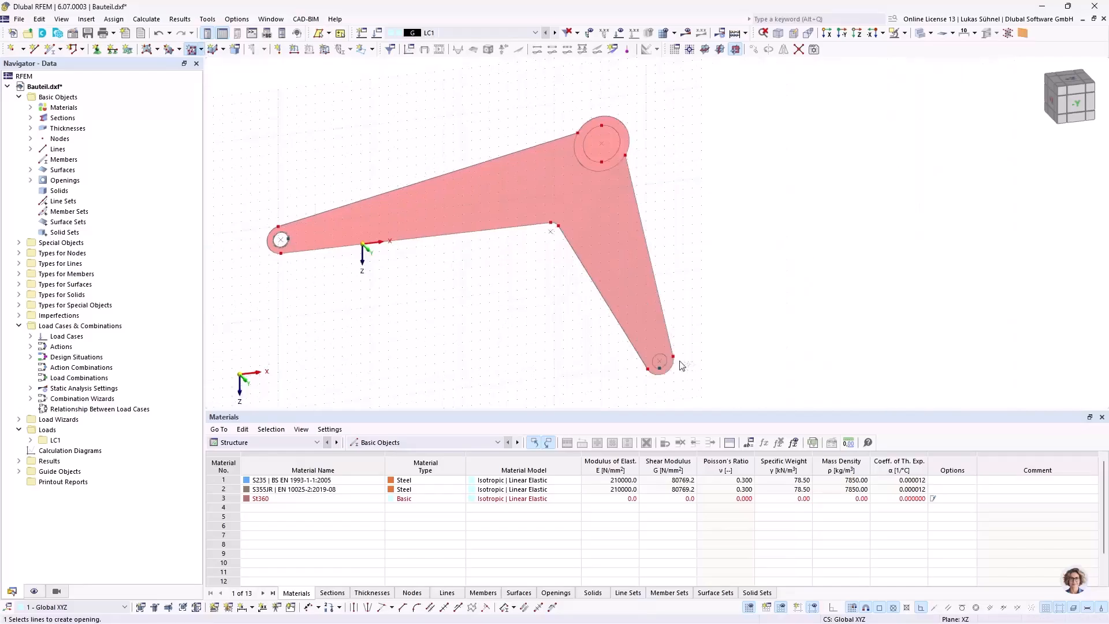
scroll(685, 362, up, 3)
click(657, 354)
scroll(657, 355, down, 3)
scroll(601, 197, up, 3)
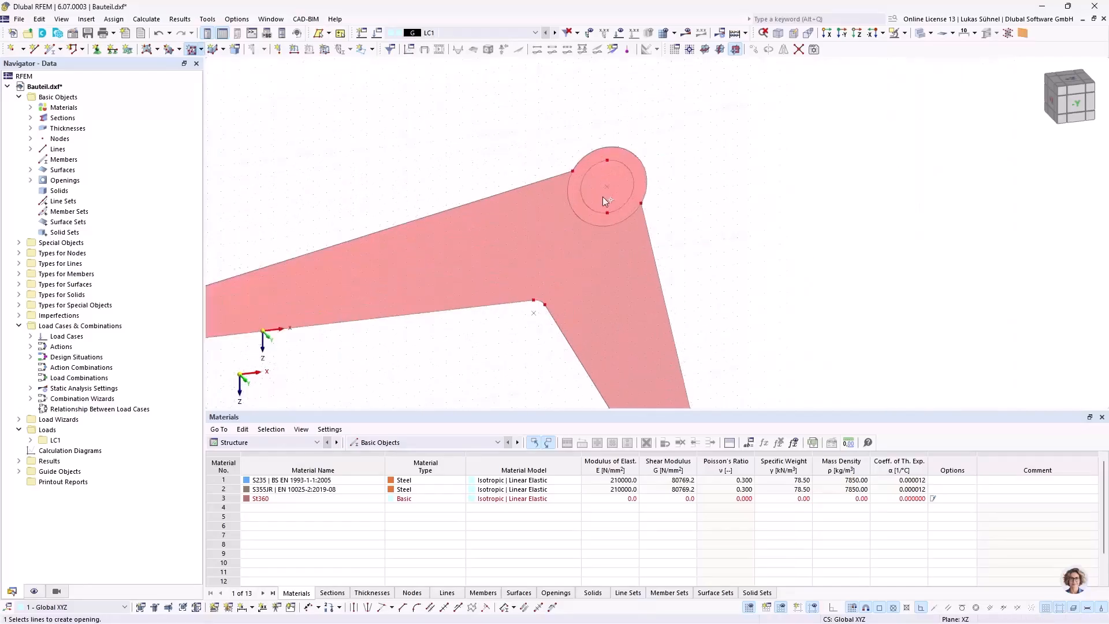
click(583, 206)
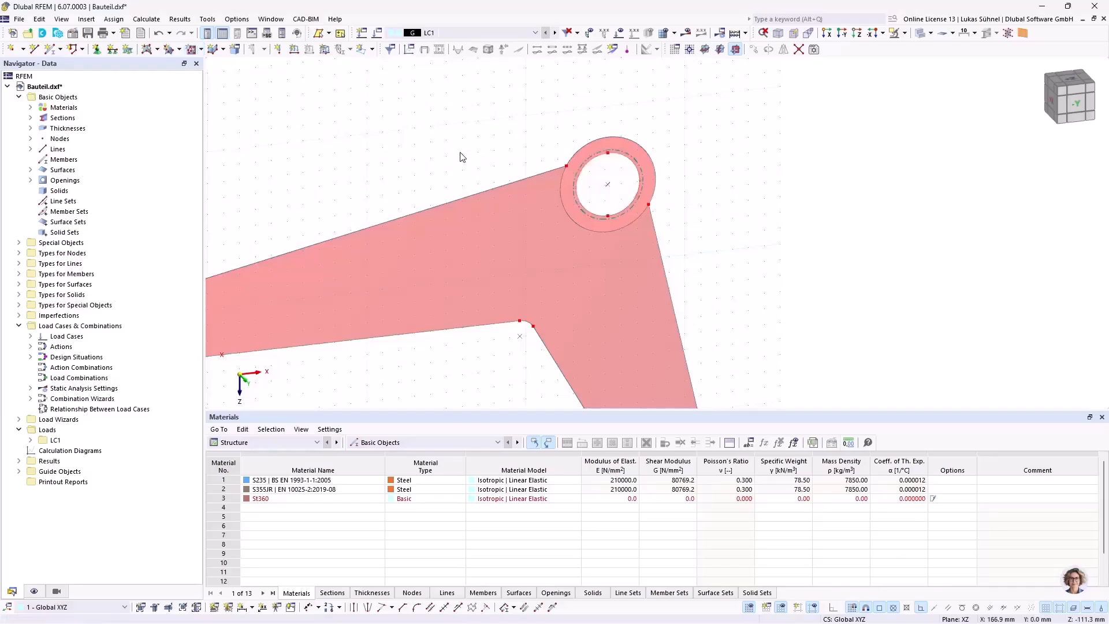
scroll(363, 154, down, 3)
- Examine the arm and hub surfaces from an angle and compare the orientation of their local axes
middle_drag(364, 154, 426, 133)
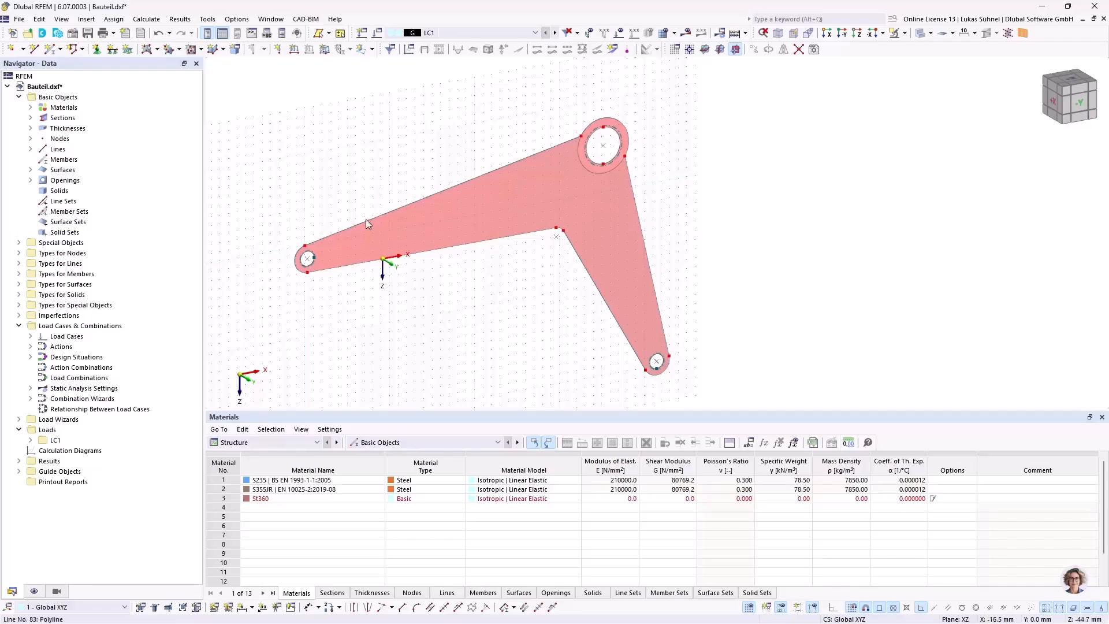
ctrl+middle_drag(363, 171, 391, 179)
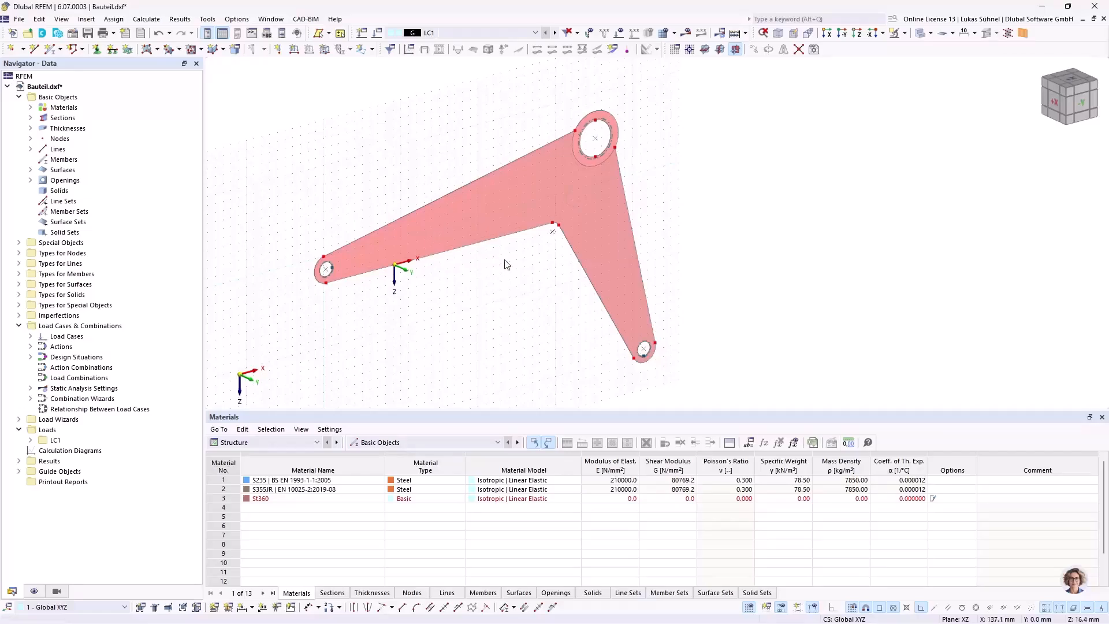
scroll(522, 145, up, 2)
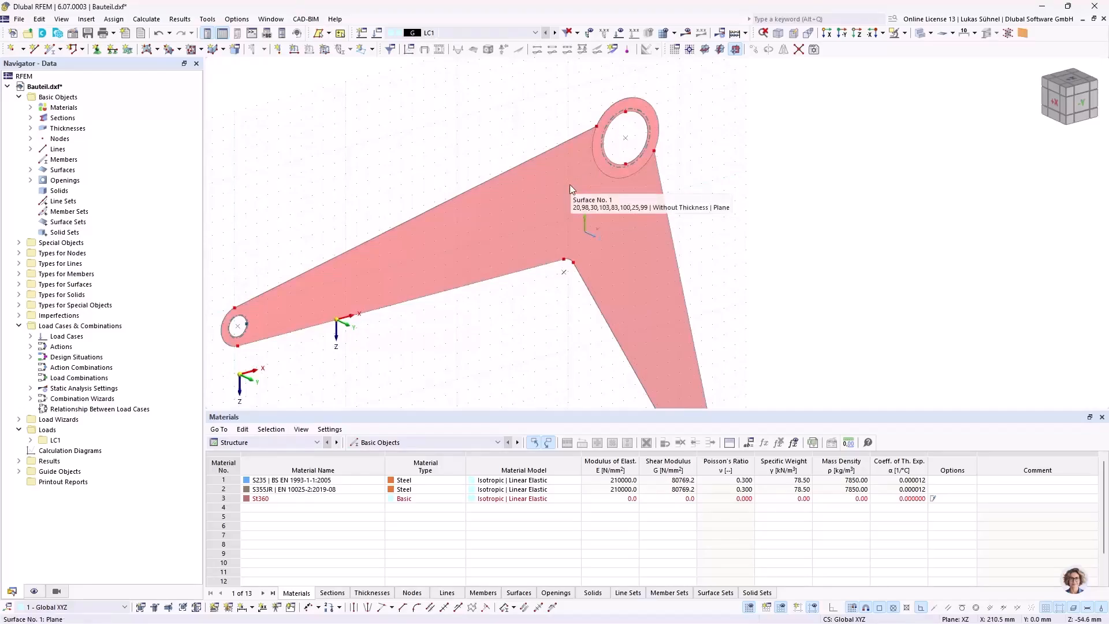
right_click(550, 209)
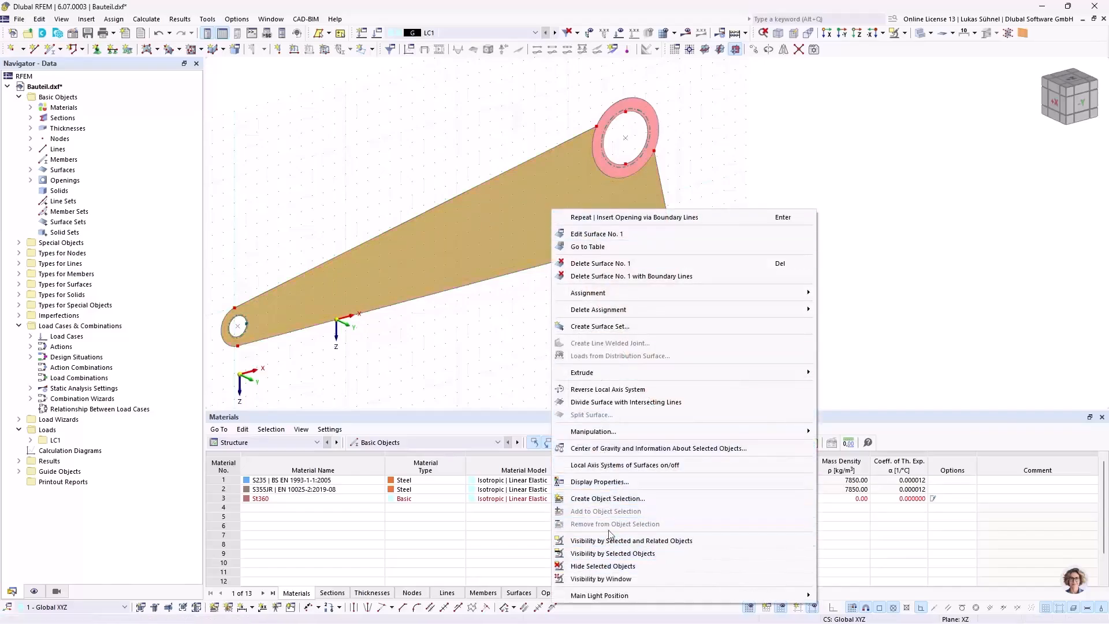
click(354, 319)
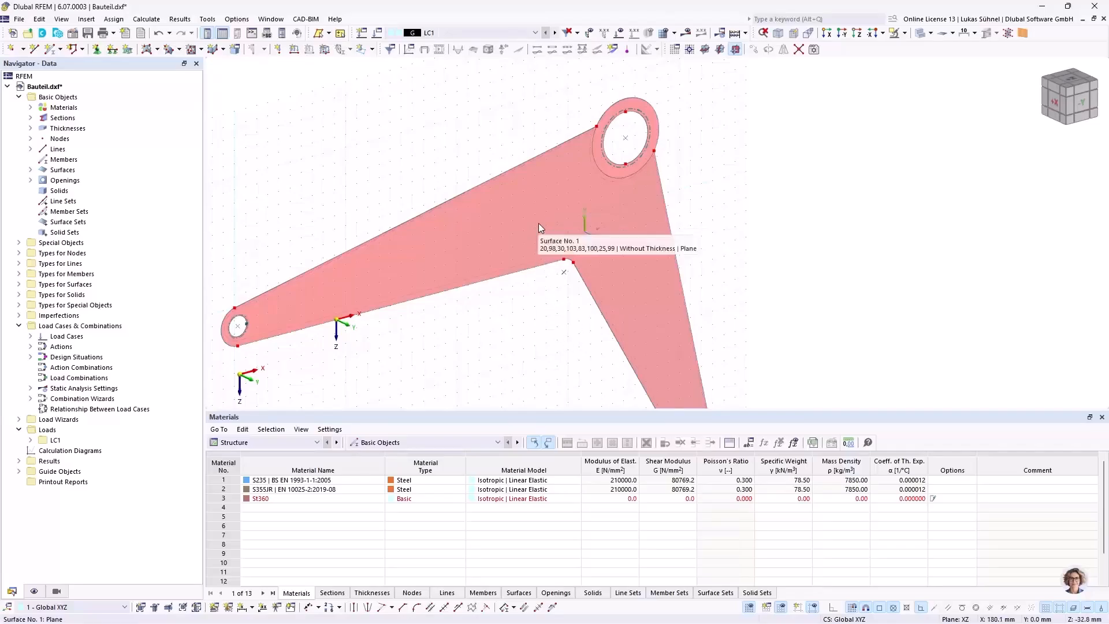
ctrl+middle_drag(613, 226, 655, 217)
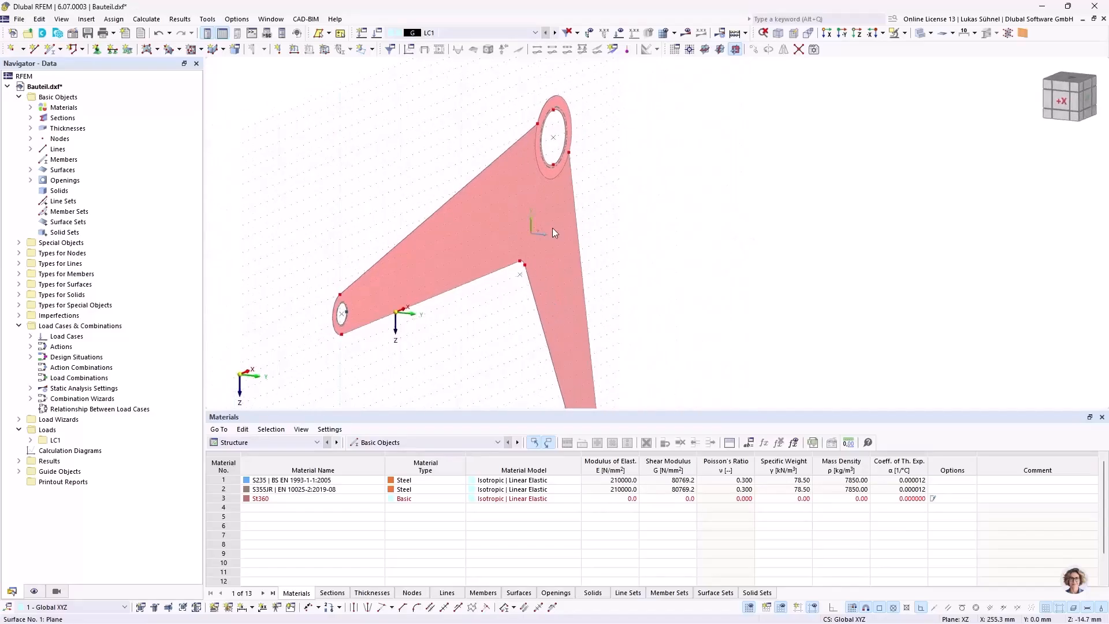
scroll(532, 98, up, 3)
scroll(588, 119, up, 1)
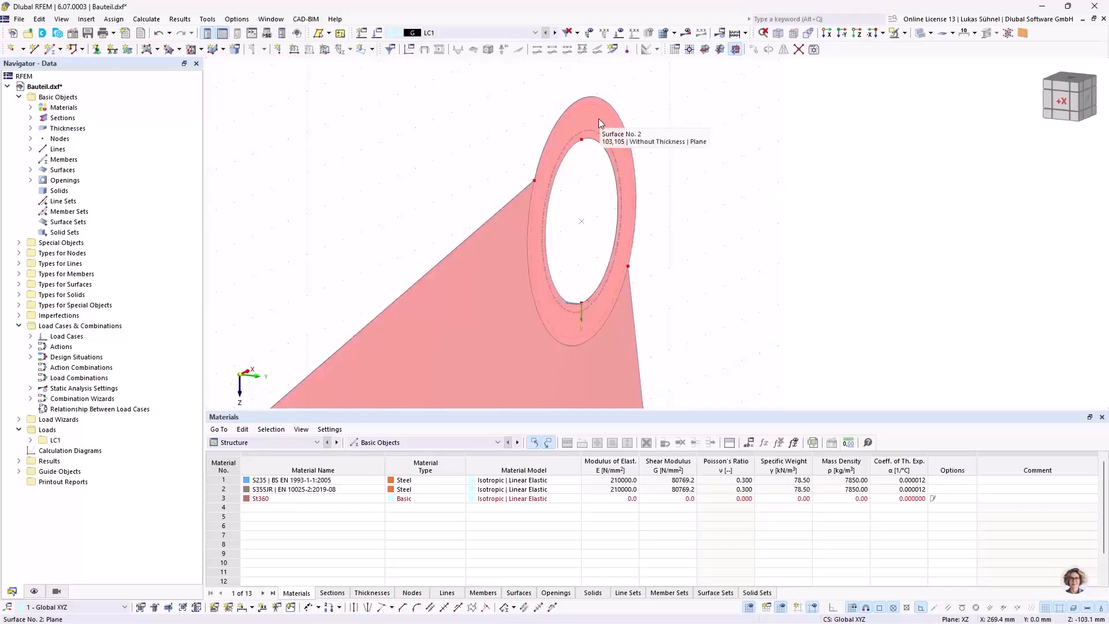
scroll(592, 118, down, 3)
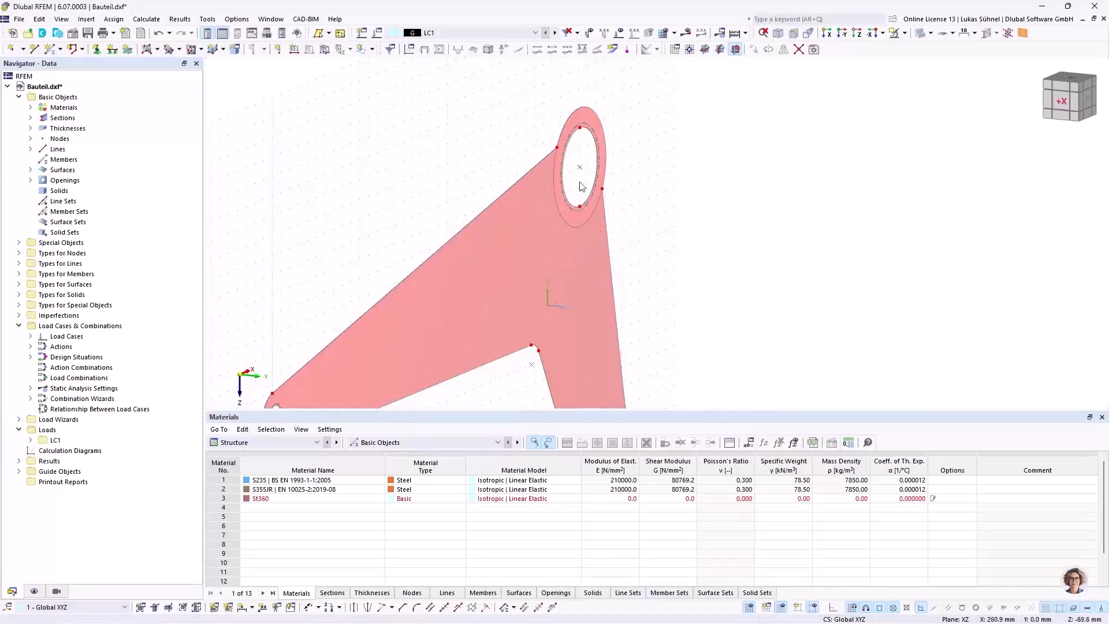
scroll(581, 180, down, 3)
drag(654, 101, 466, 237)
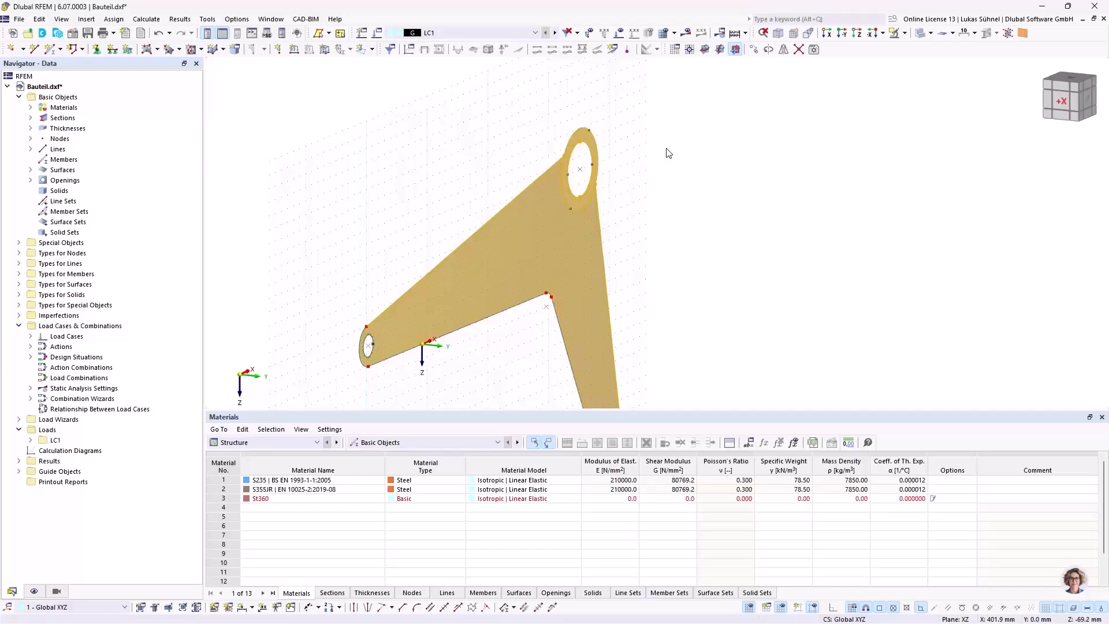
- Reverse the local axis system of the ring surface at the large hub
scroll(580, 125, up, 5)
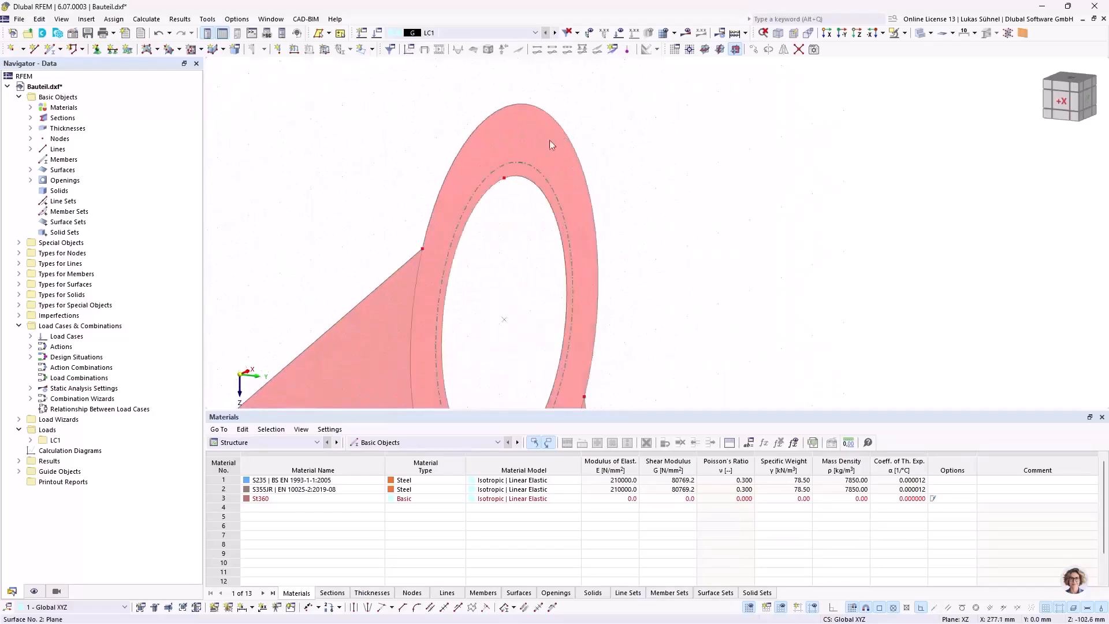
right_click(528, 145)
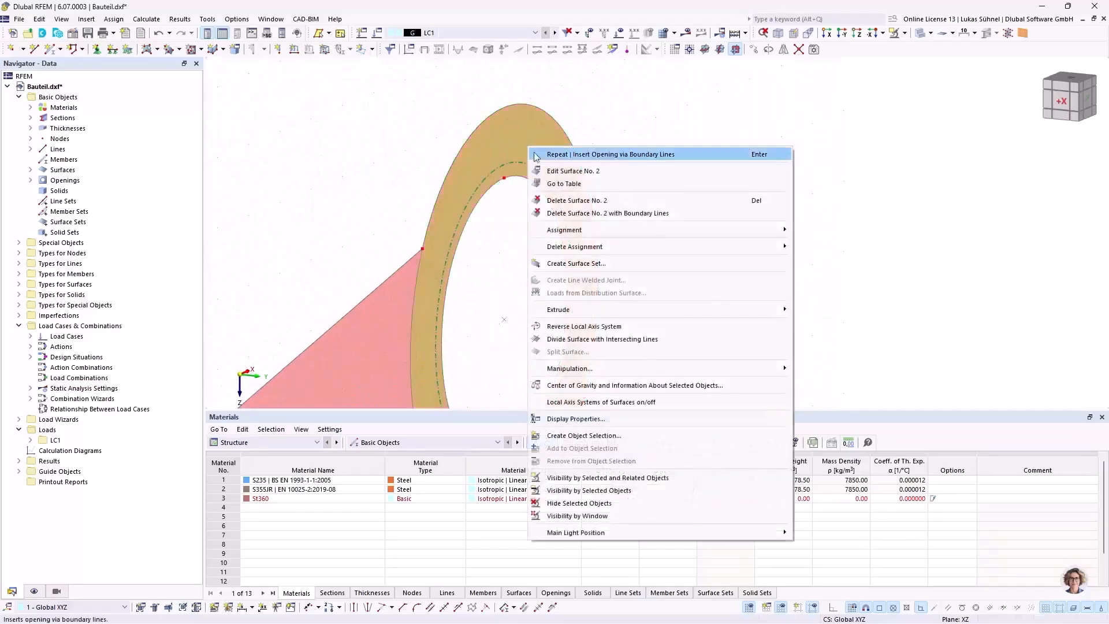
click(584, 327)
scroll(635, 165, down, 5)
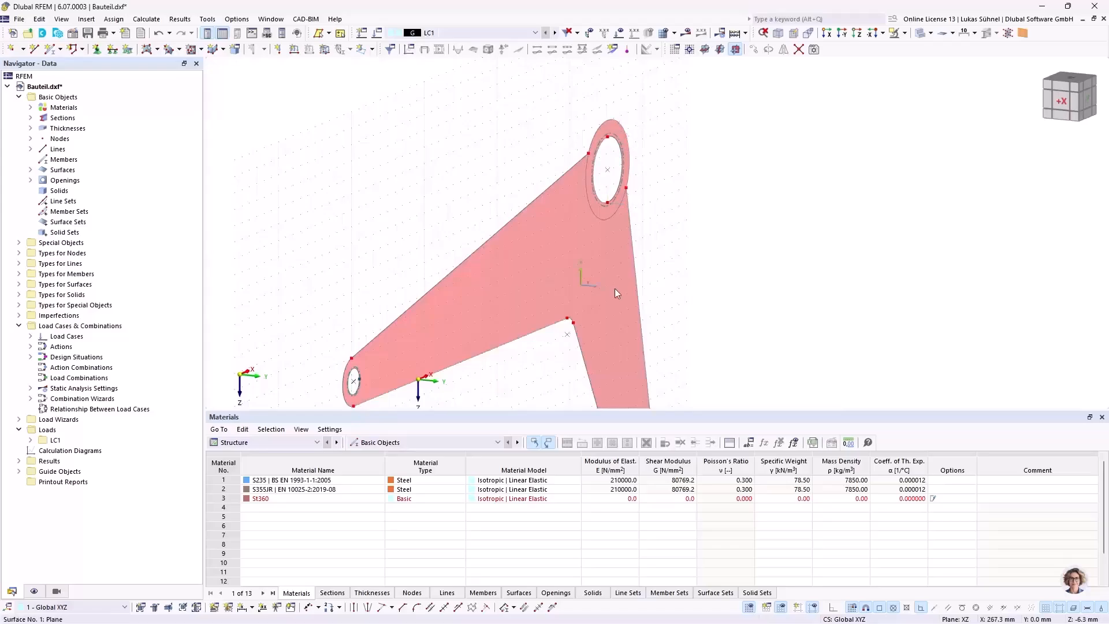
scroll(630, 216, down, 3)
drag(697, 267, 593, 174)
right_click(605, 250)
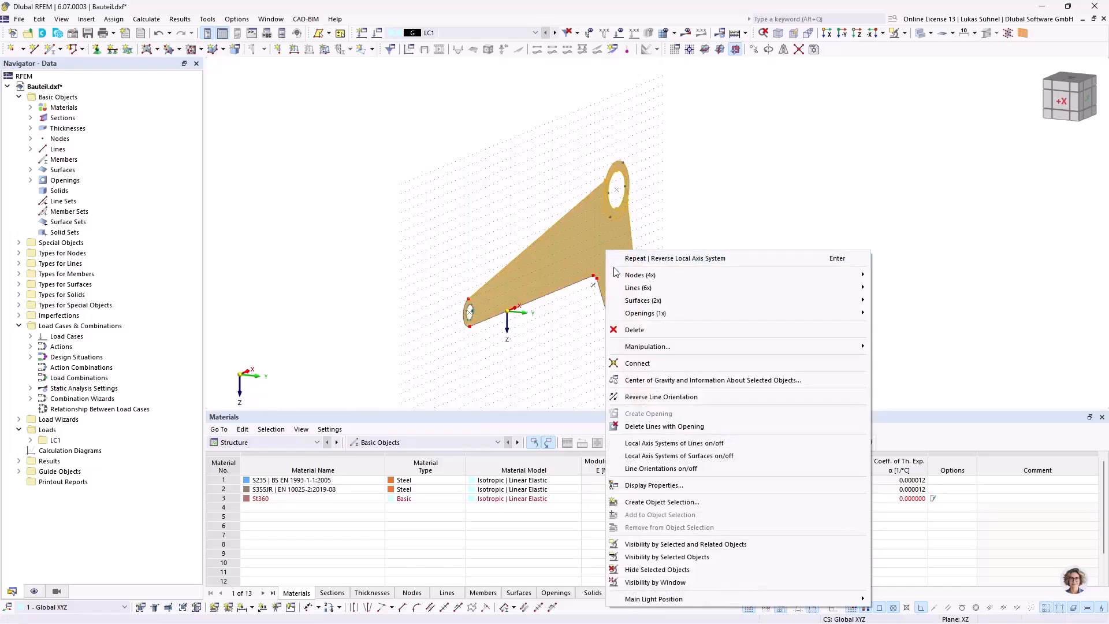
key(Escape)
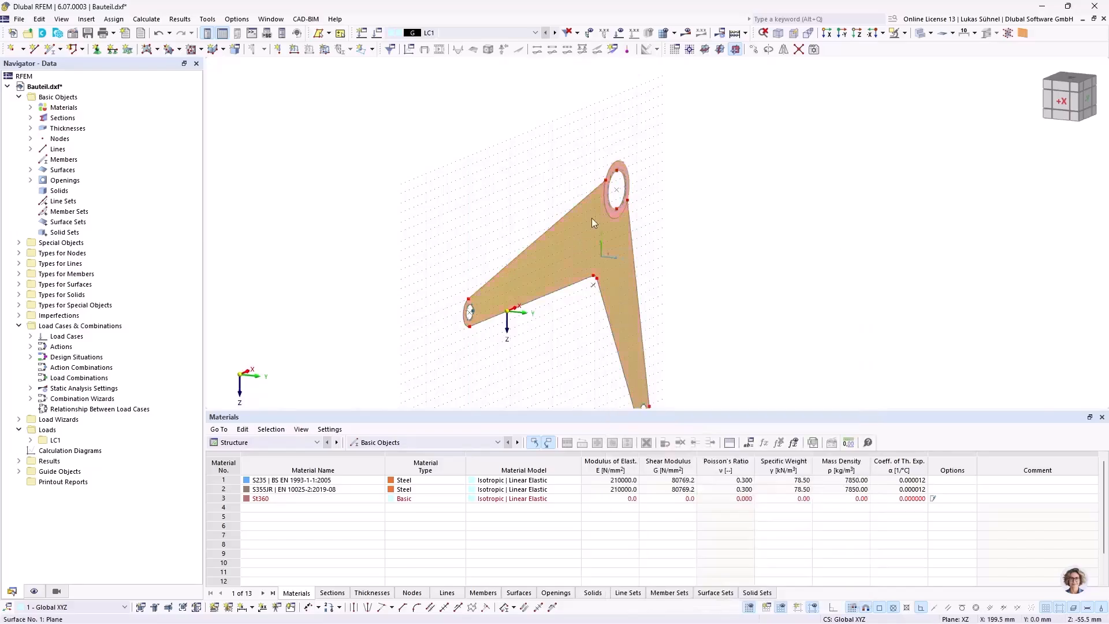
- Extrude the arm surface and the hub ring surface into solids with a height of 20 mm and the fixed step turned off
scroll(606, 171, up, 3)
right_click(604, 178)
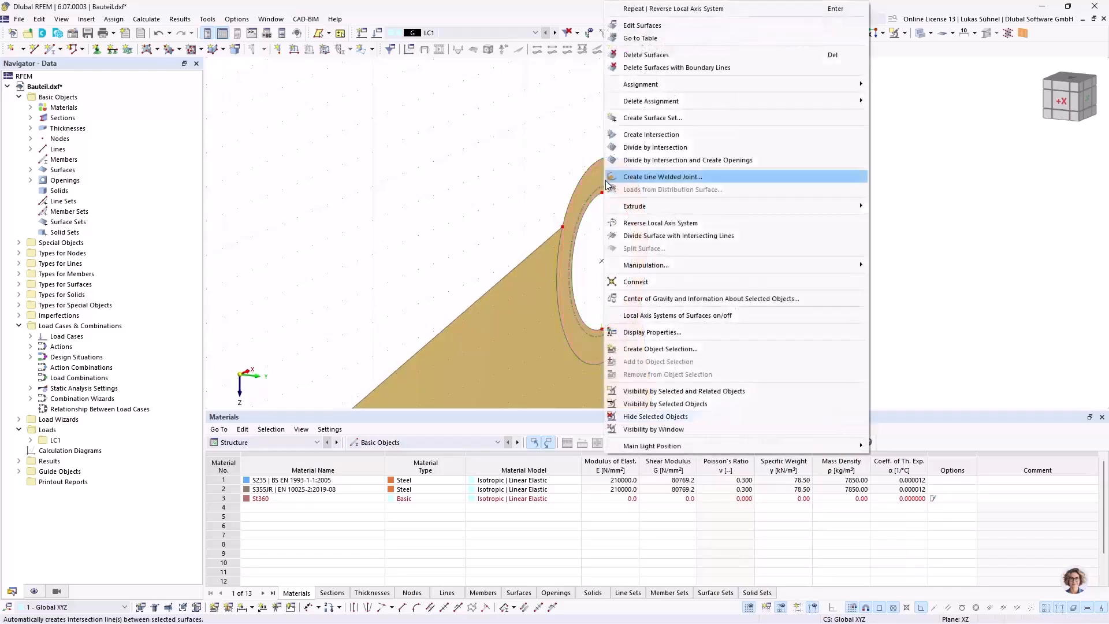
mouse_move(669, 208)
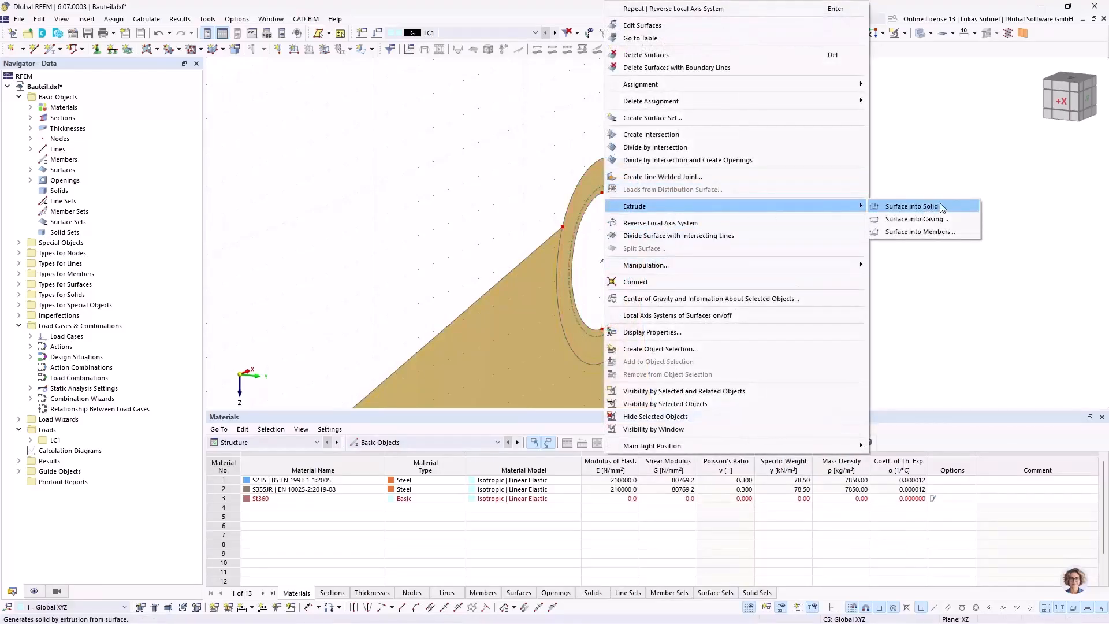
click(911, 206)
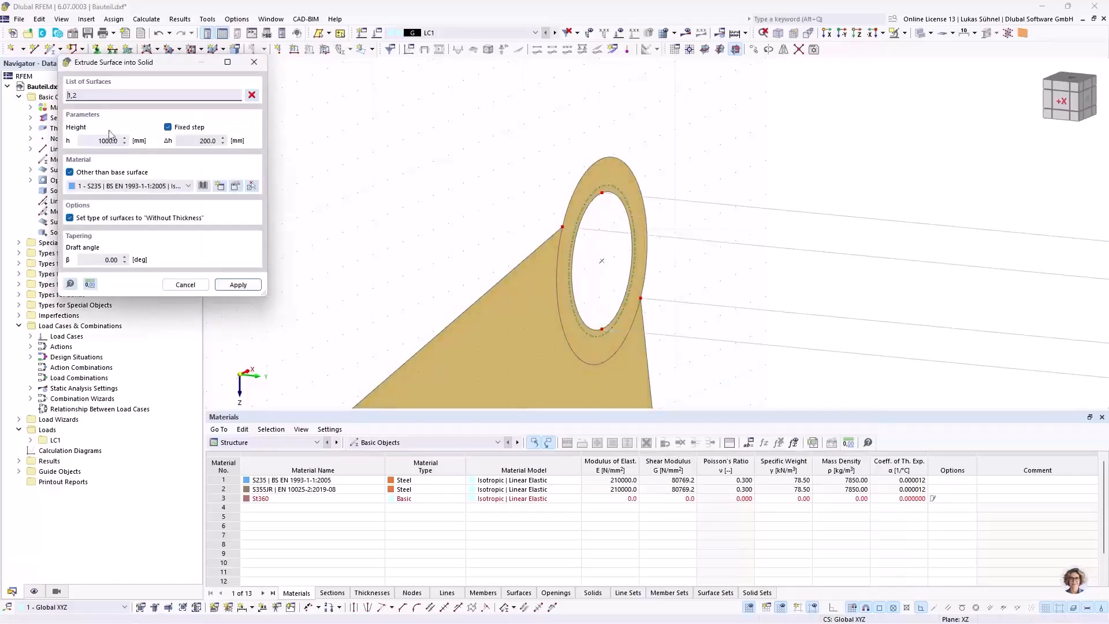
double_click(96, 139)
text(20)
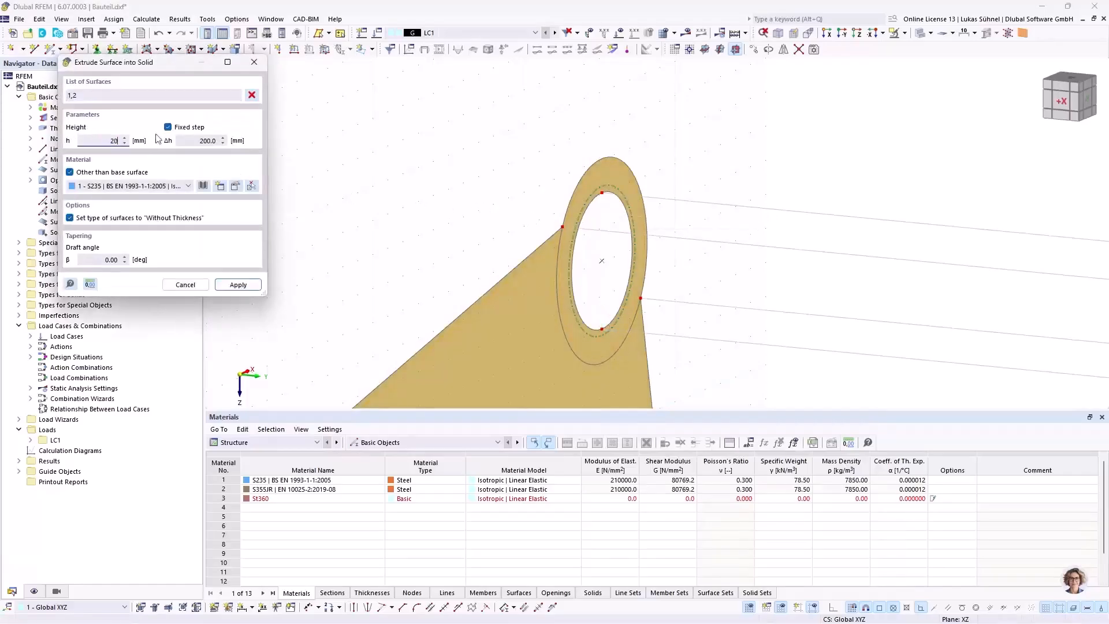
click(174, 128)
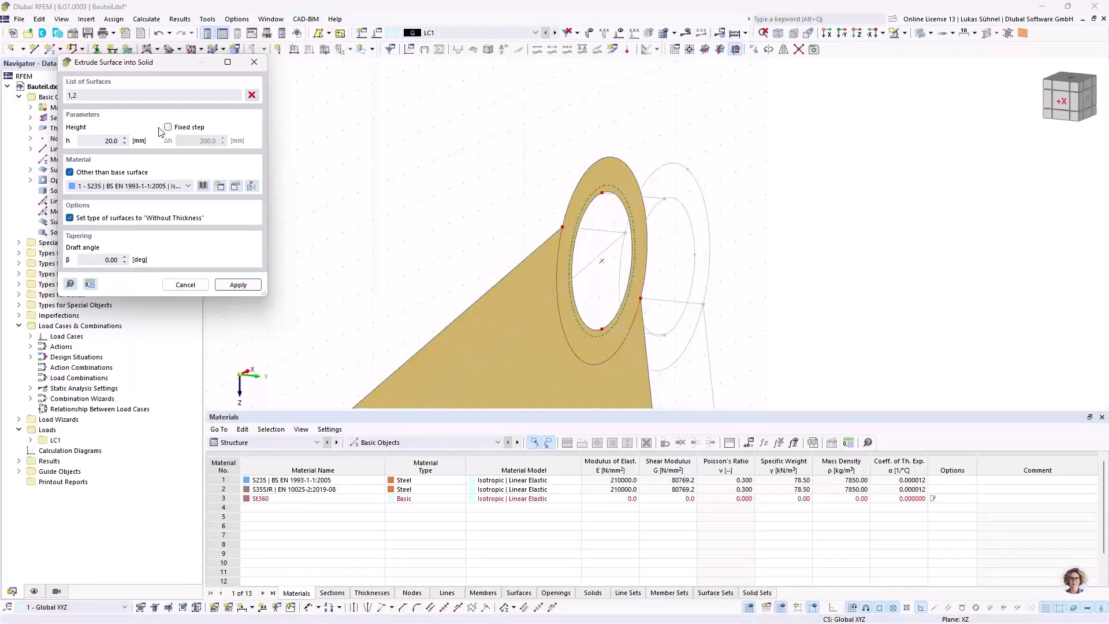
click(238, 284)
- Inspect the extruded solids from several angles, examining the large hub closely
scroll(573, 110, down, 6)
ctrl+middle_drag(720, 169, 636, 159)
ctrl+middle_drag(529, 281, 536, 310)
key(Escape)
ctrl+middle_drag(488, 273, 544, 267)
scroll(547, 177, up, 5)
scroll(517, 120, up, 3)
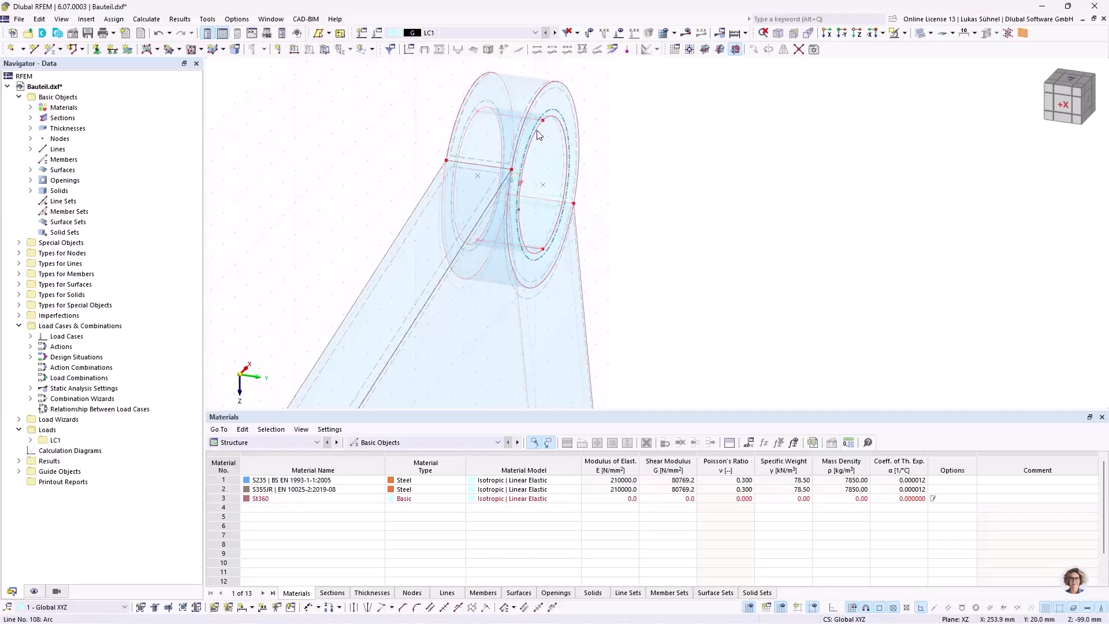
ctrl+middle_drag(618, 117, 630, 225)
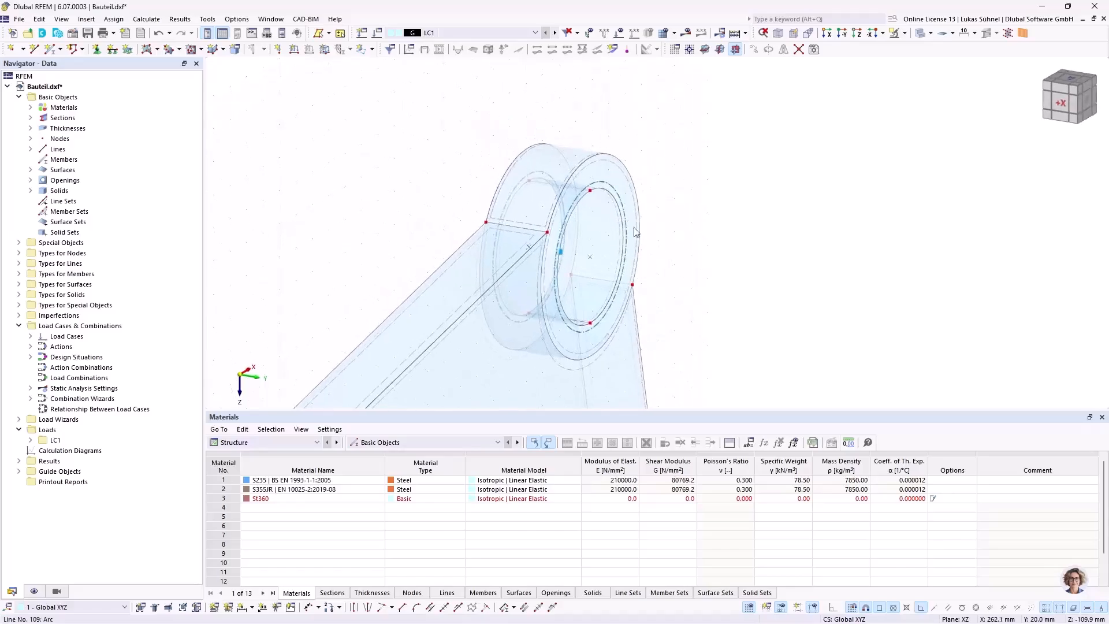
- Copy the ring solid of the large hub 20 mm along +Y so the copy adjoins the original
ctrl+middle_drag(643, 282, 682, 225)
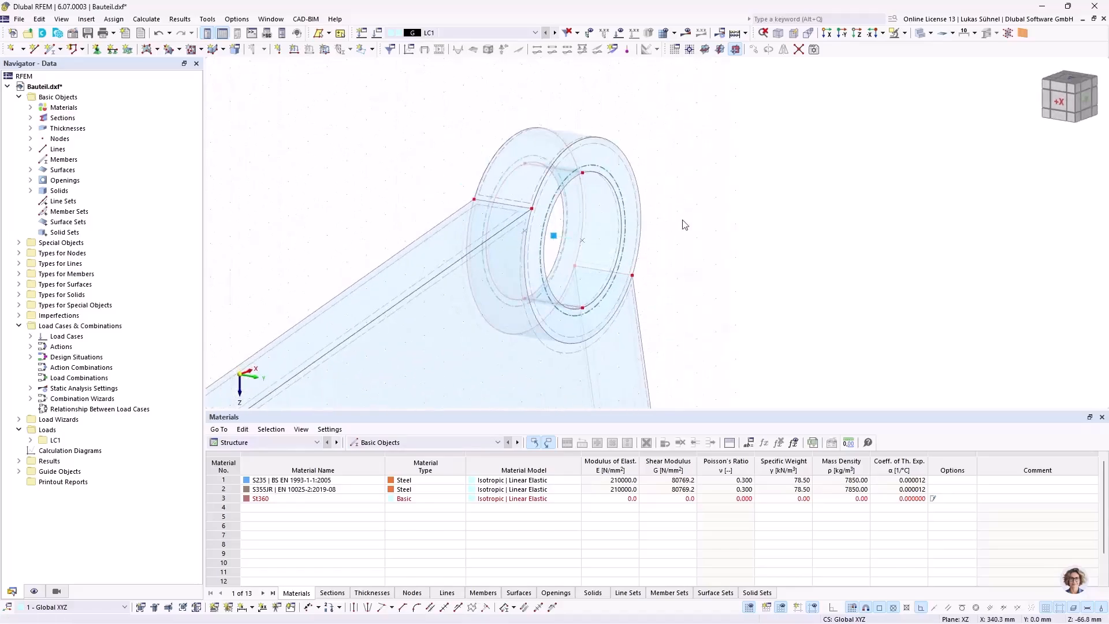
scroll(585, 237, up, 2)
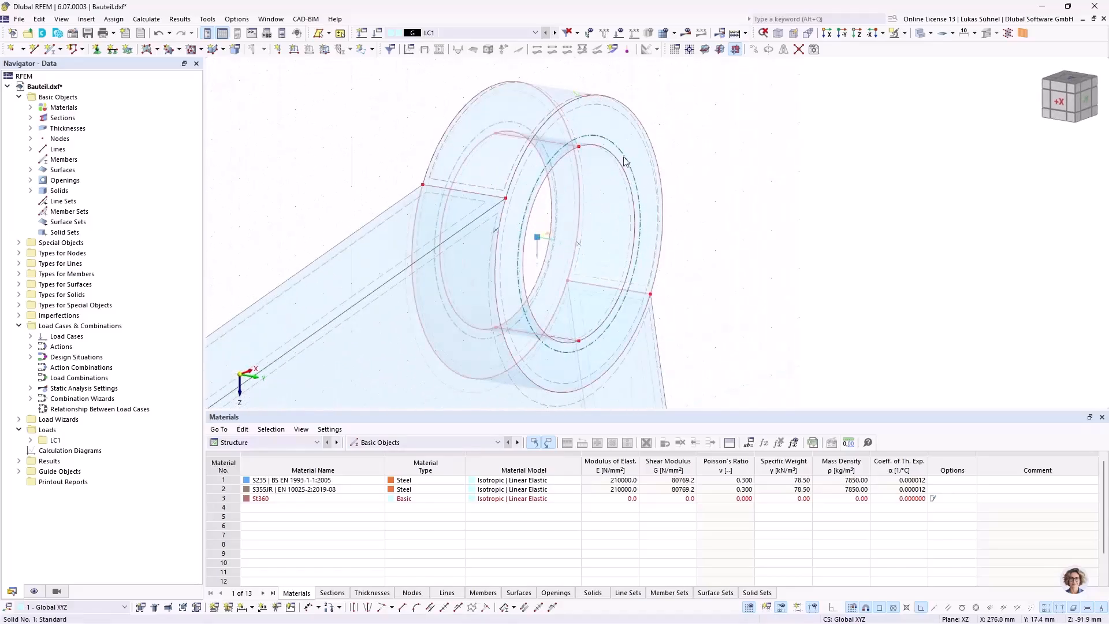
click(563, 259)
ctrl+middle_drag(358, 107, 374, 128)
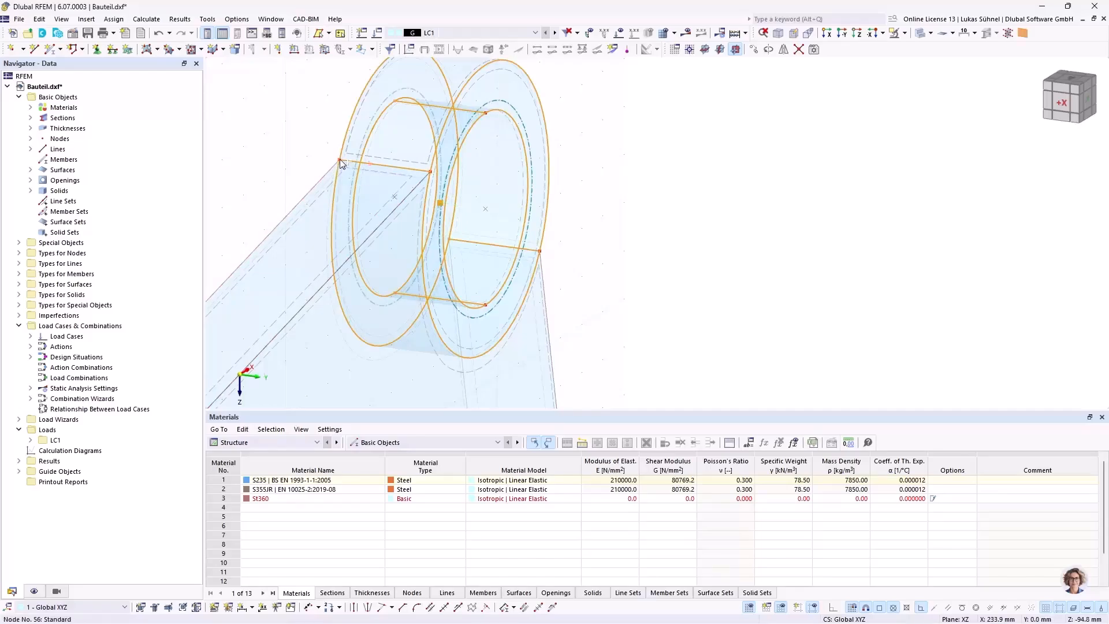
drag(365, 164, 409, 166)
ctrl+drag(537, 179, 431, 172)
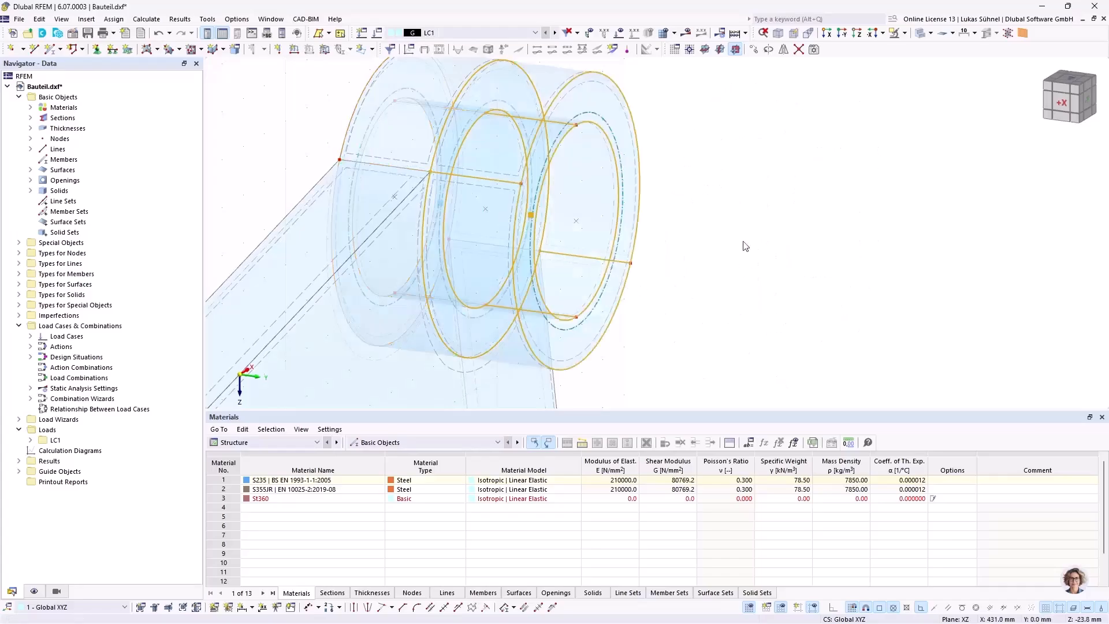
- Shorten the copied ring solid to 10 mm by moving its outer face halfway toward the hub, and check the connecting line's length
click(742, 242)
scroll(693, 225, down, 3)
ctrl+middle_drag(659, 220, 703, 212)
middle_drag(514, 232, 622, 205)
drag(532, 101, 594, 318)
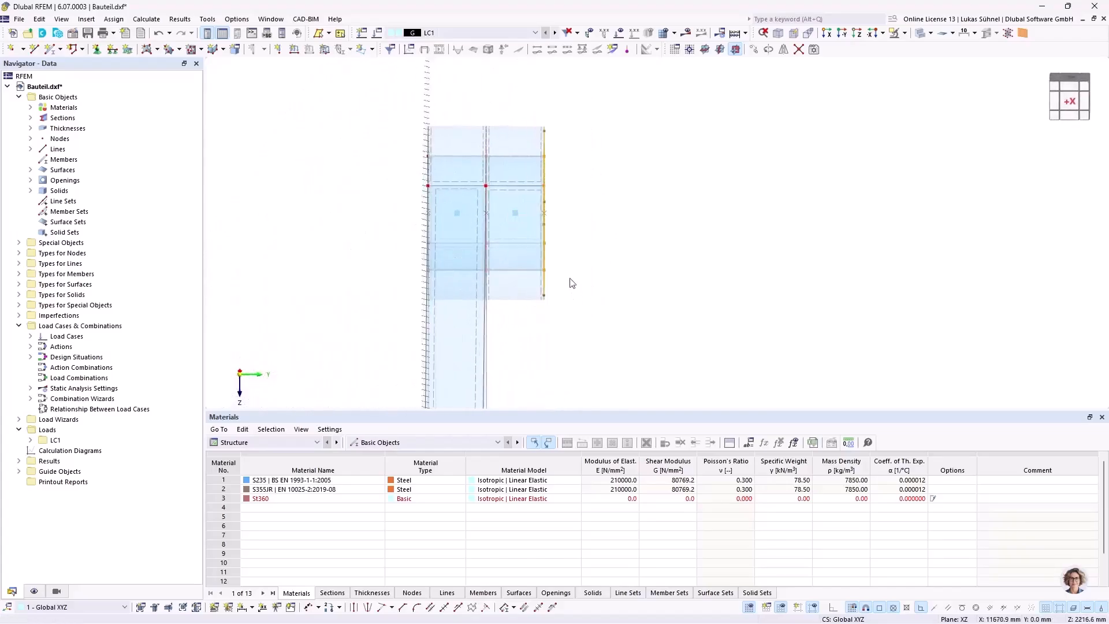
ctrl+middle_drag(619, 229, 602, 229)
scroll(567, 141, up, 3)
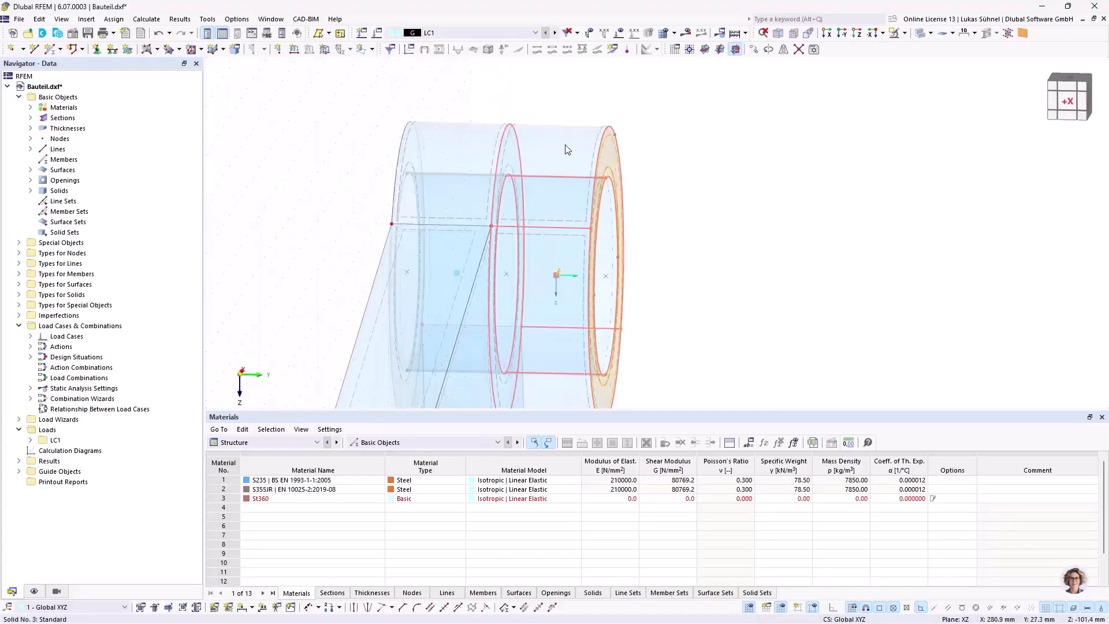
scroll(613, 136, up, 3)
scroll(603, 128, down, 4)
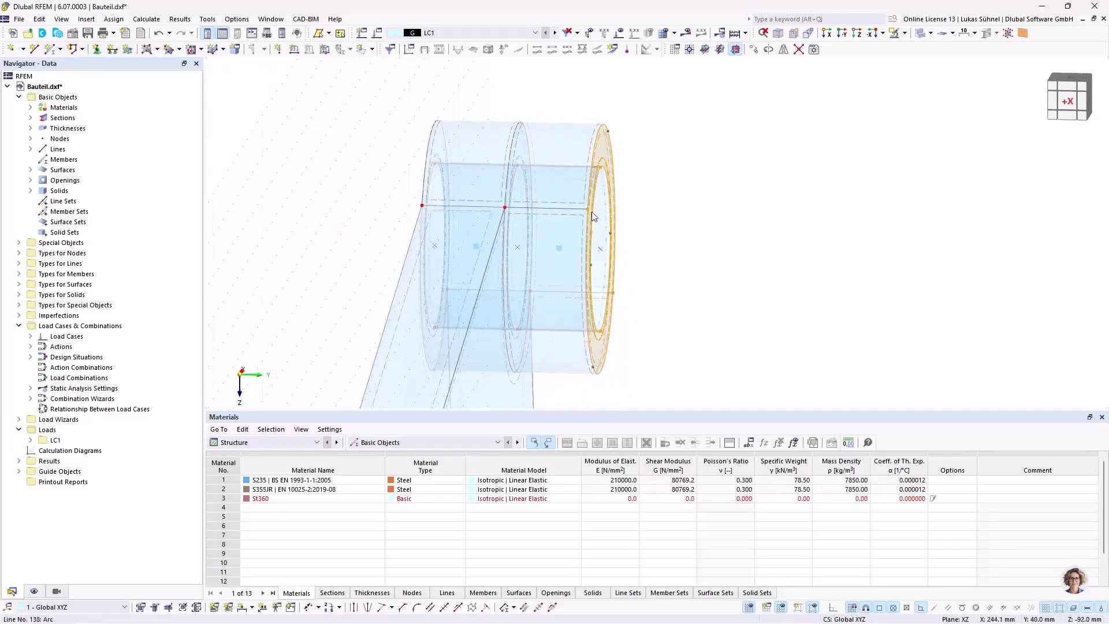
scroll(591, 213, up, 3)
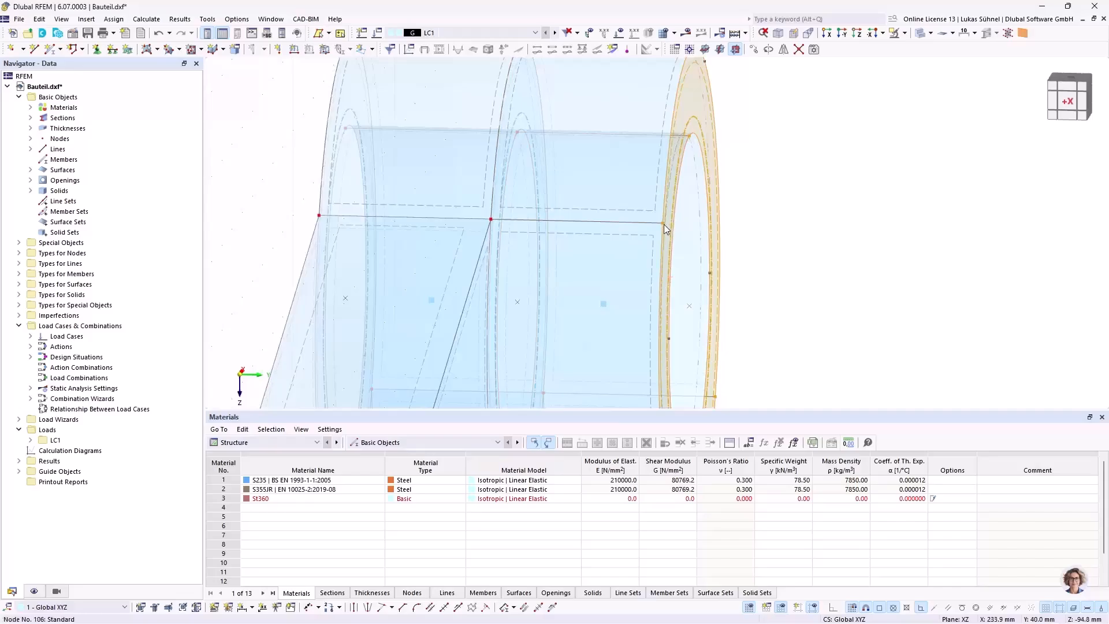
scroll(664, 227, down, 2)
mouse_move(663, 226)
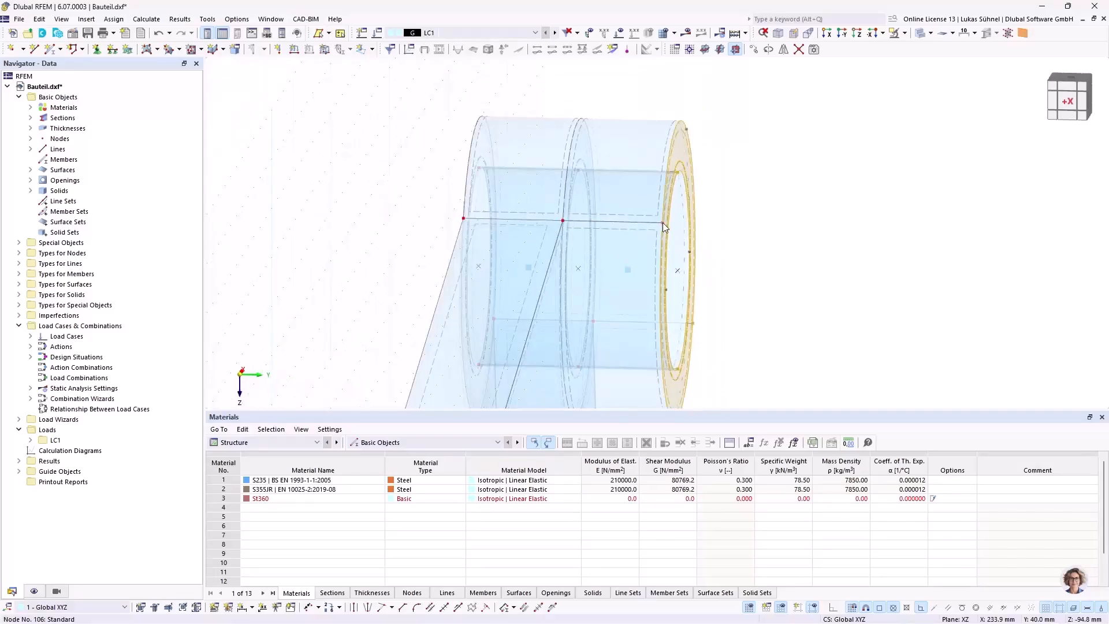
drag(663, 223, 612, 221)
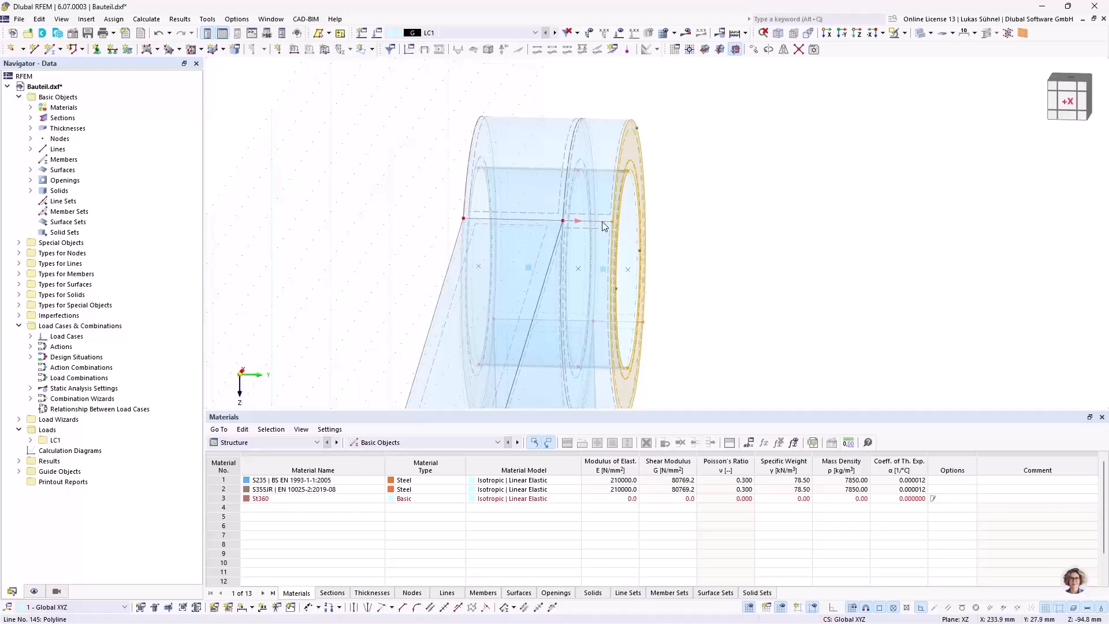
scroll(677, 190, down, 3)
middle_drag(698, 208, 629, 134)
scroll(575, 126, up, 4)
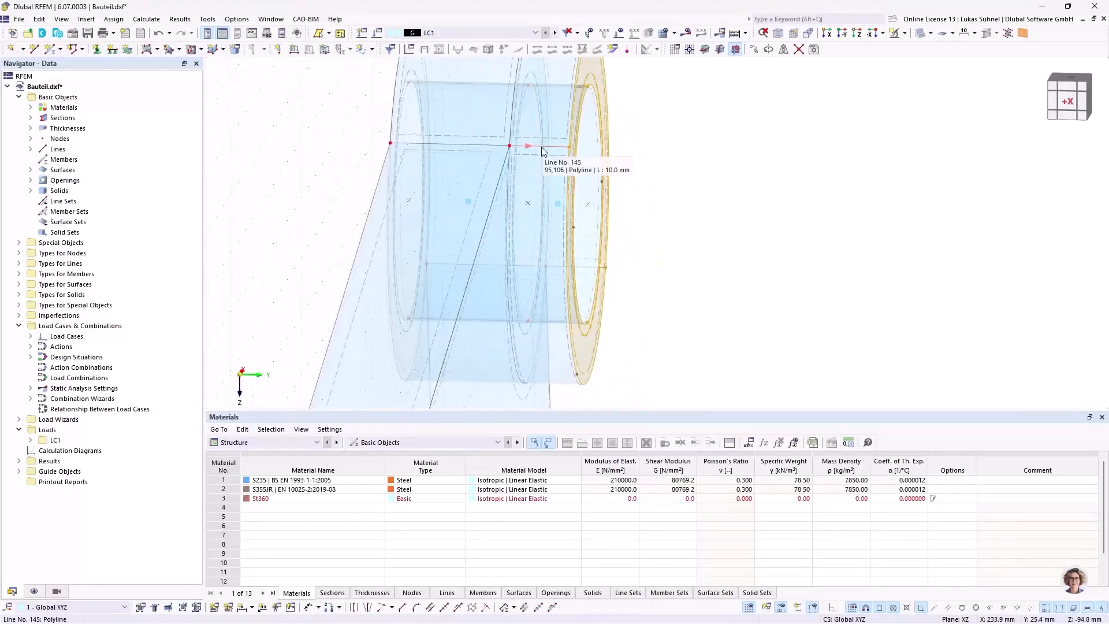
scroll(613, 196, down, 3)
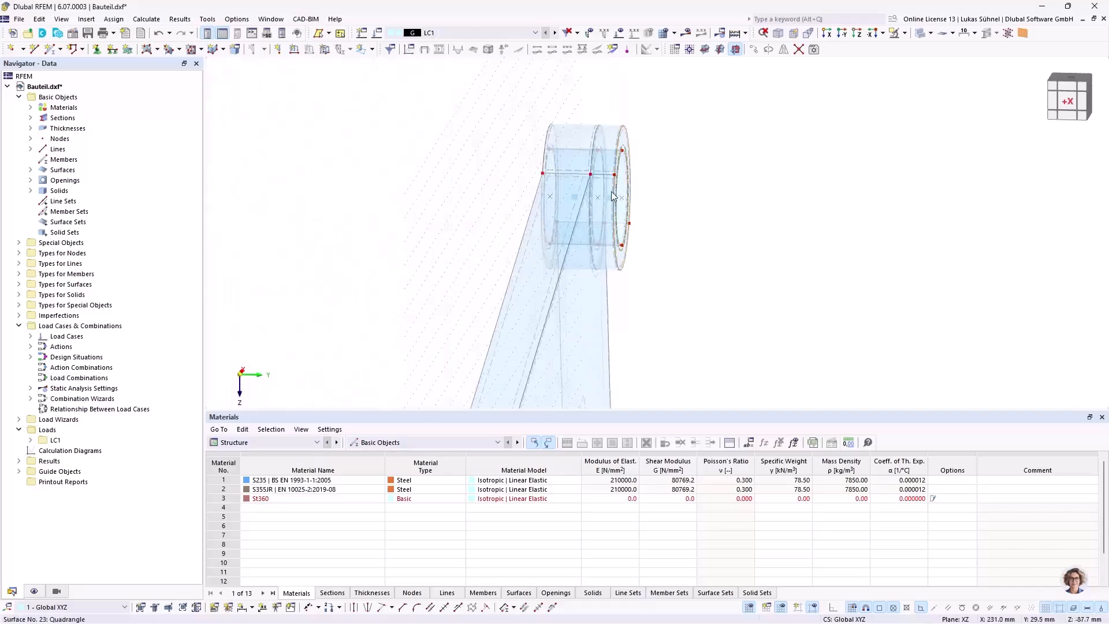
- Copy the 10 mm ring solid to the opposite side of the large hub, adjoining the arm's rear plane
ctrl+middle_drag(693, 202, 621, 200)
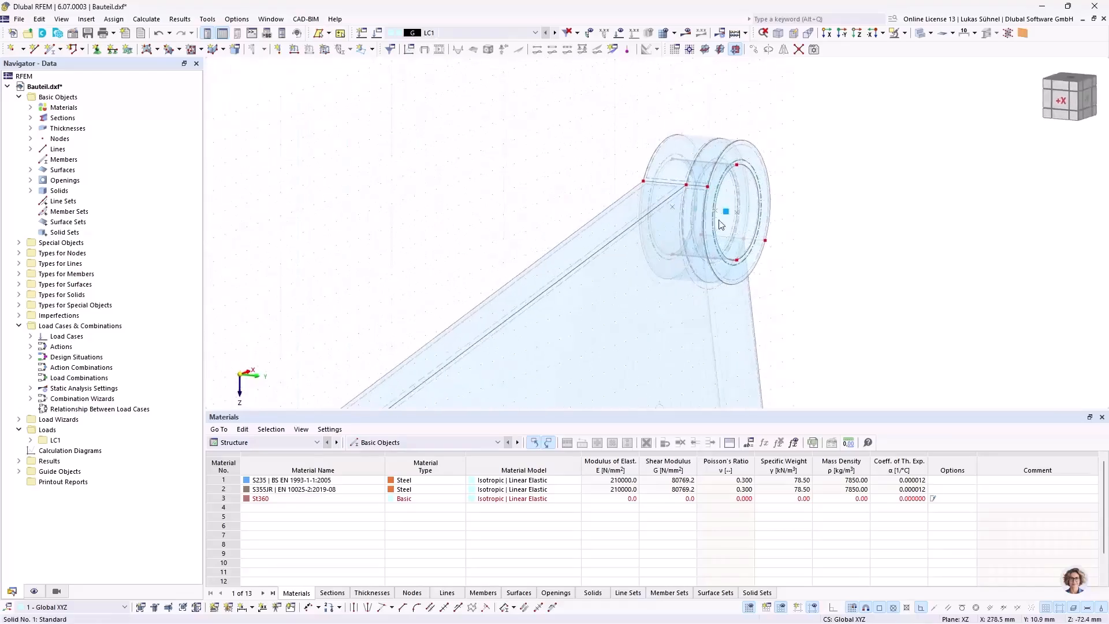
click(725, 213)
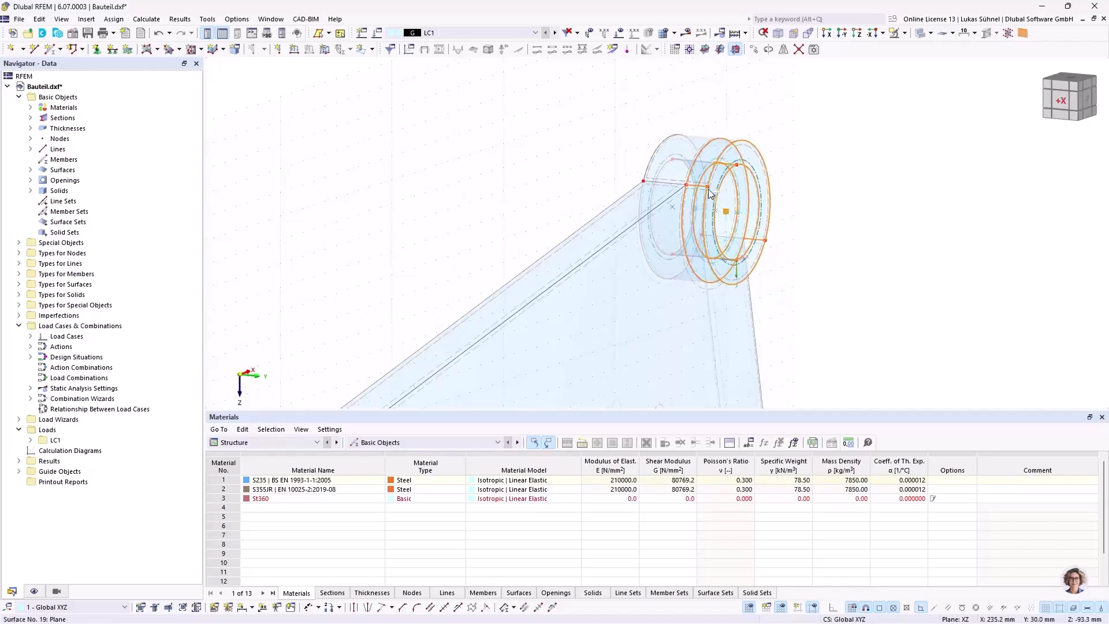
drag(708, 188, 643, 181)
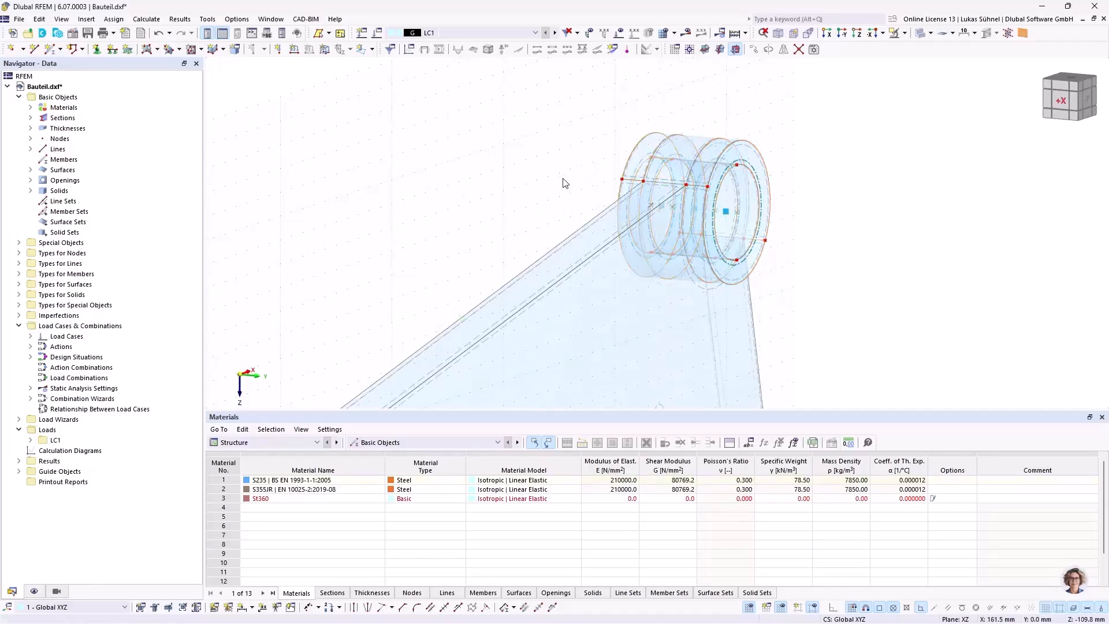
scroll(527, 129, down, 4)
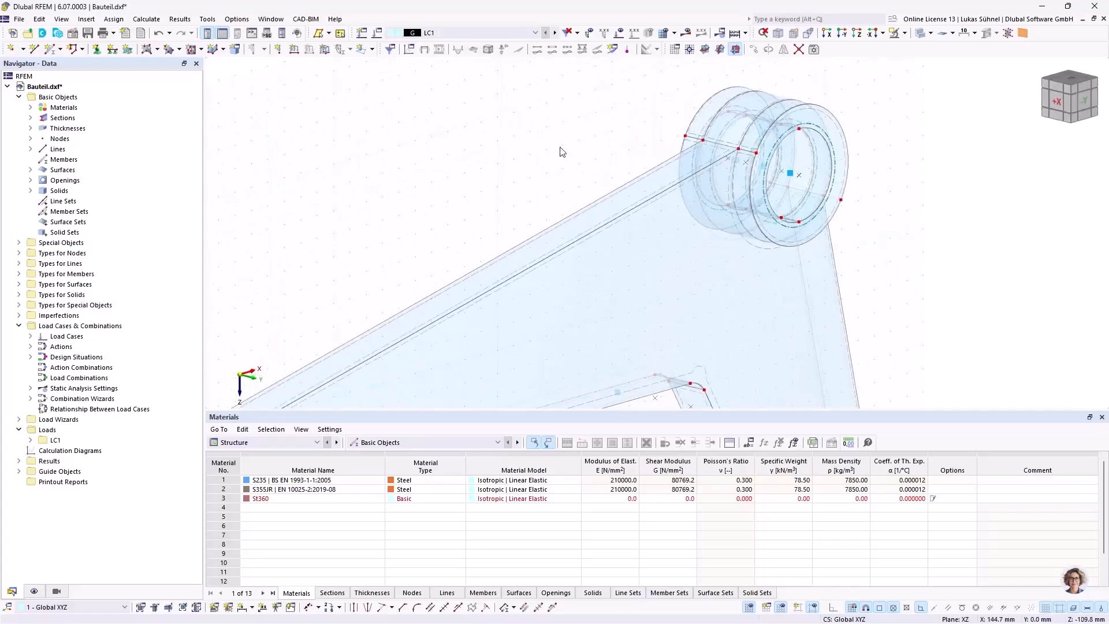
middle_drag(811, 200, 749, 168)
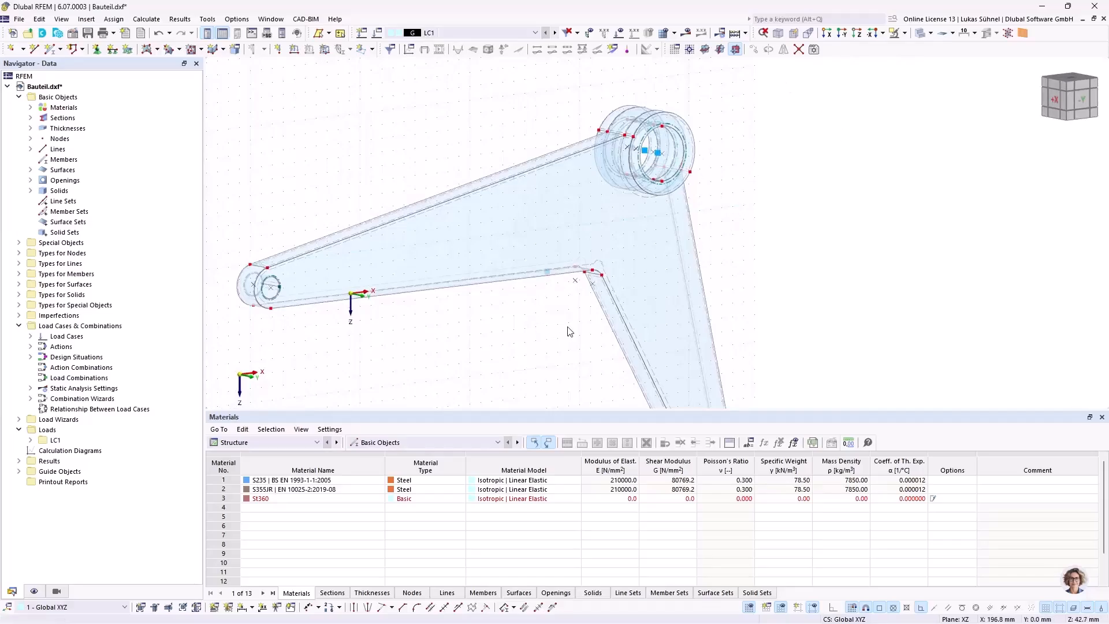
- Set the work plane origin to the upper node of the small arm end on its +Y face
ctrl+middle_drag(569, 321, 557, 296)
scroll(556, 295, down, 1)
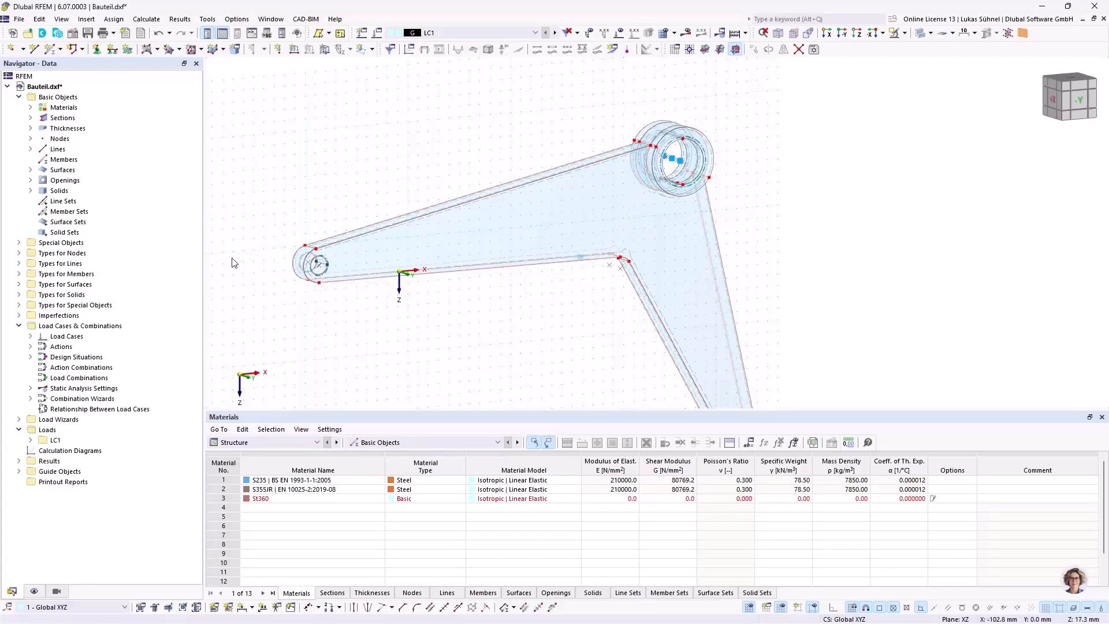
ctrl+middle_drag(339, 133, 528, 161)
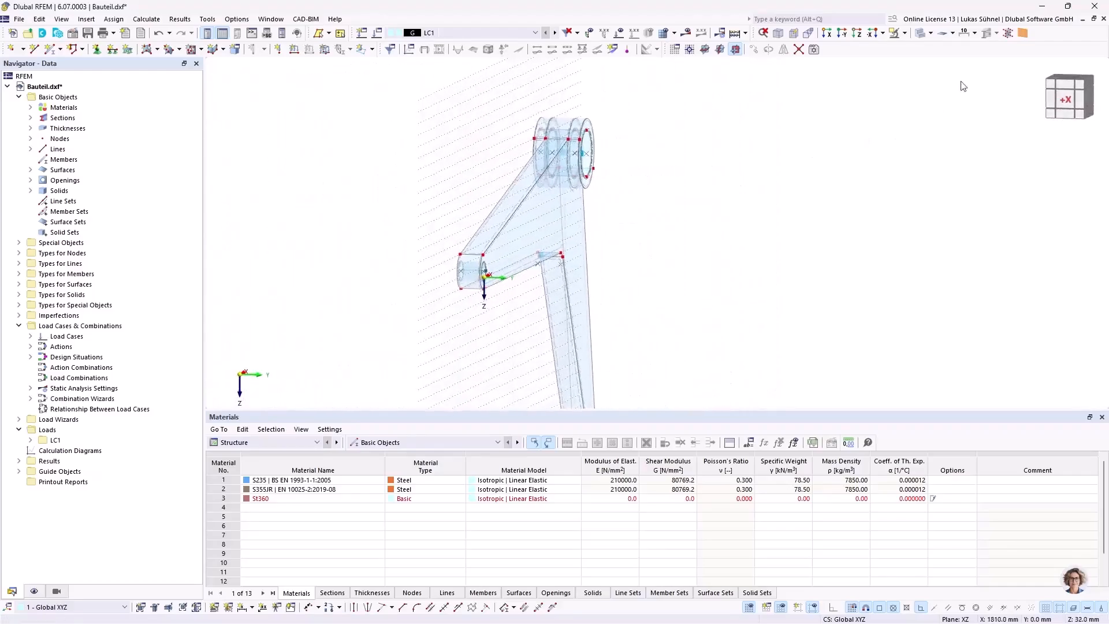
click(689, 51)
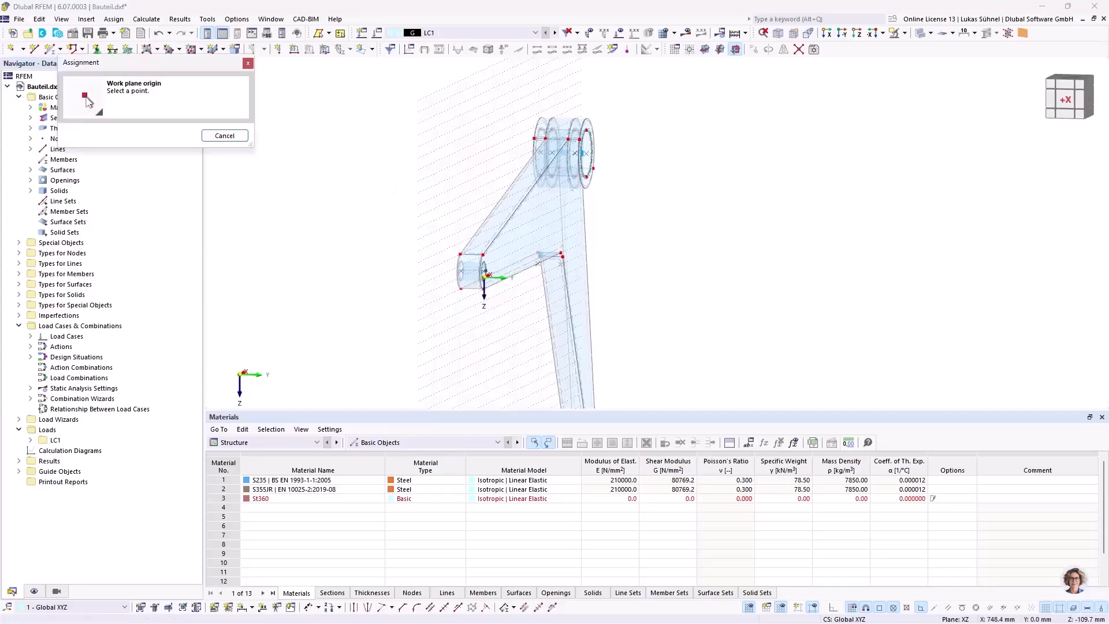
scroll(490, 260, up, 4)
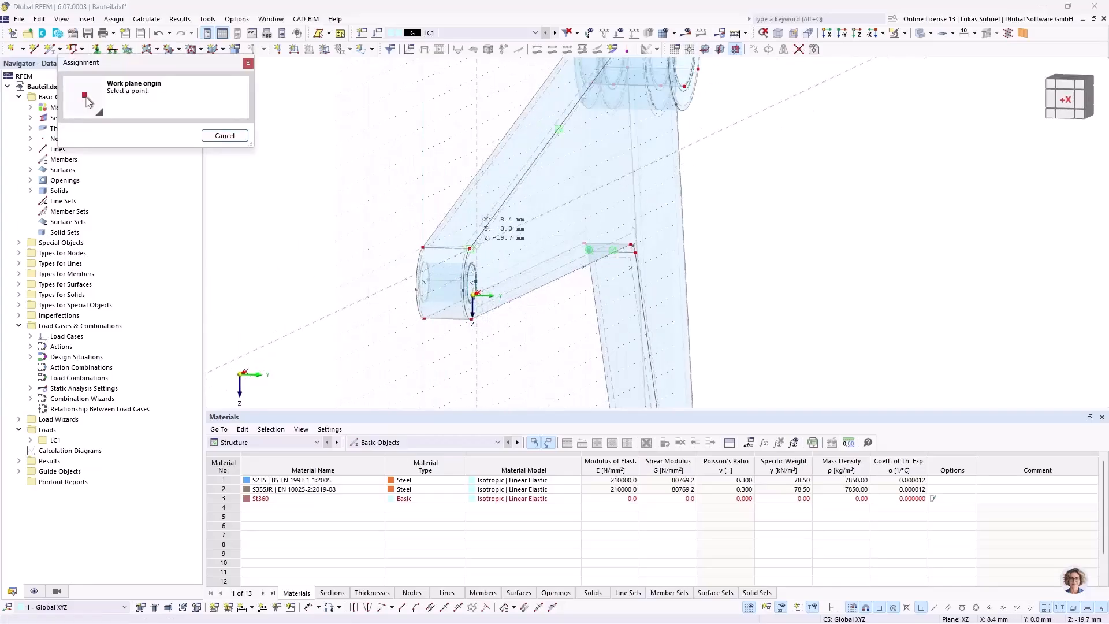
click(470, 248)
- Isolate only the objects lying in the arm's +Y face plane and view them in the -Y direction
scroll(572, 266, down, 3)
ctrl+middle_drag(583, 273, 592, 286)
scroll(578, 158, down, 3)
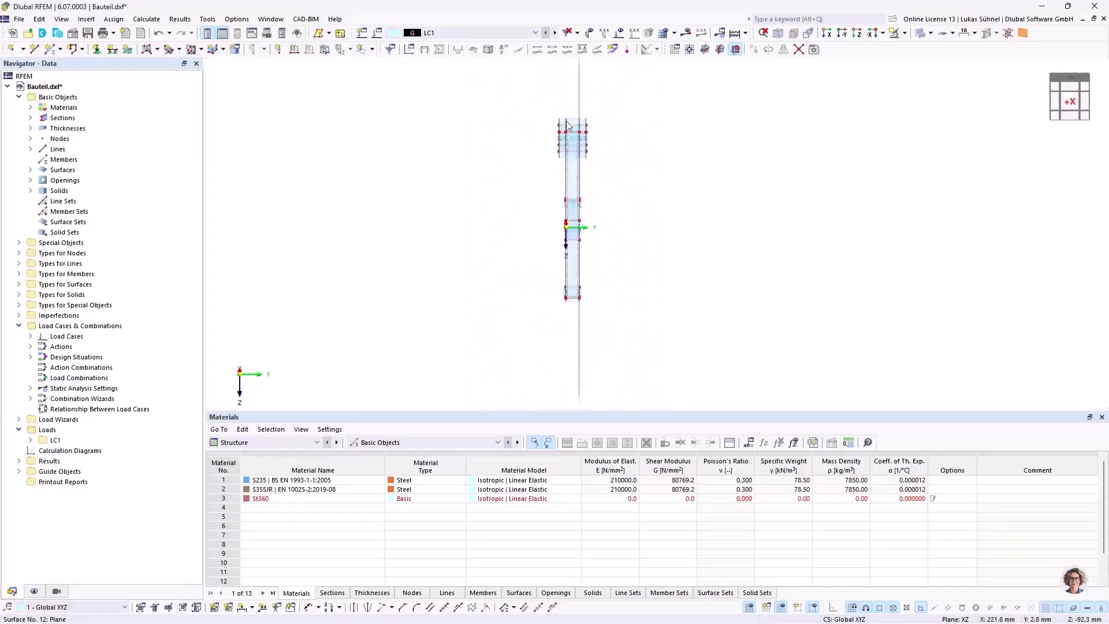
middle_drag(613, 202, 558, 170)
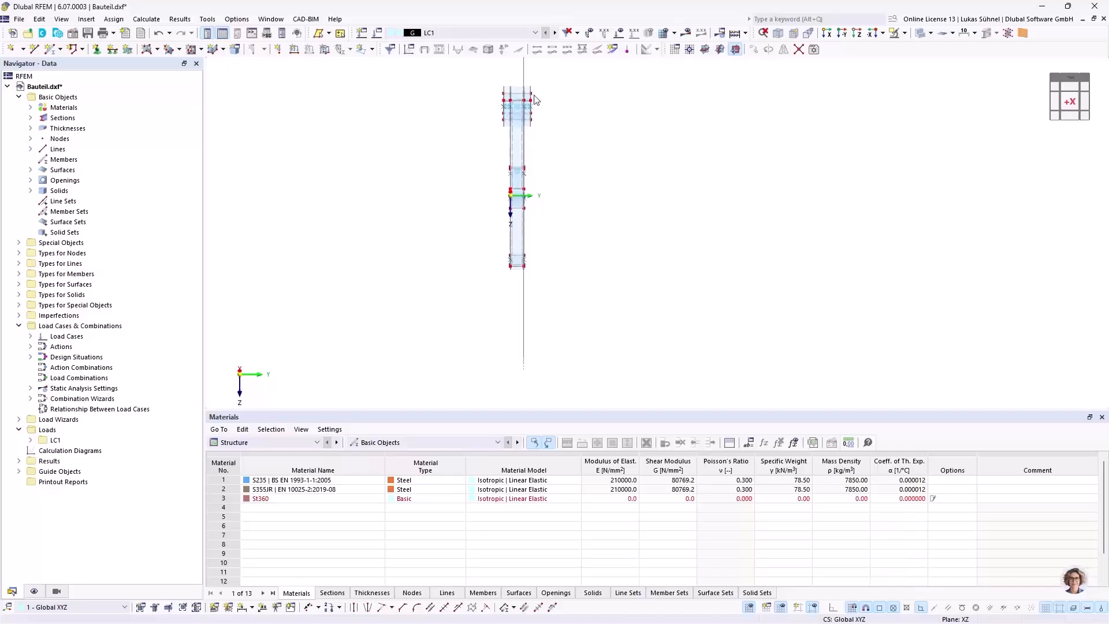
scroll(534, 99, up, 2)
scroll(522, 114, down, 1)
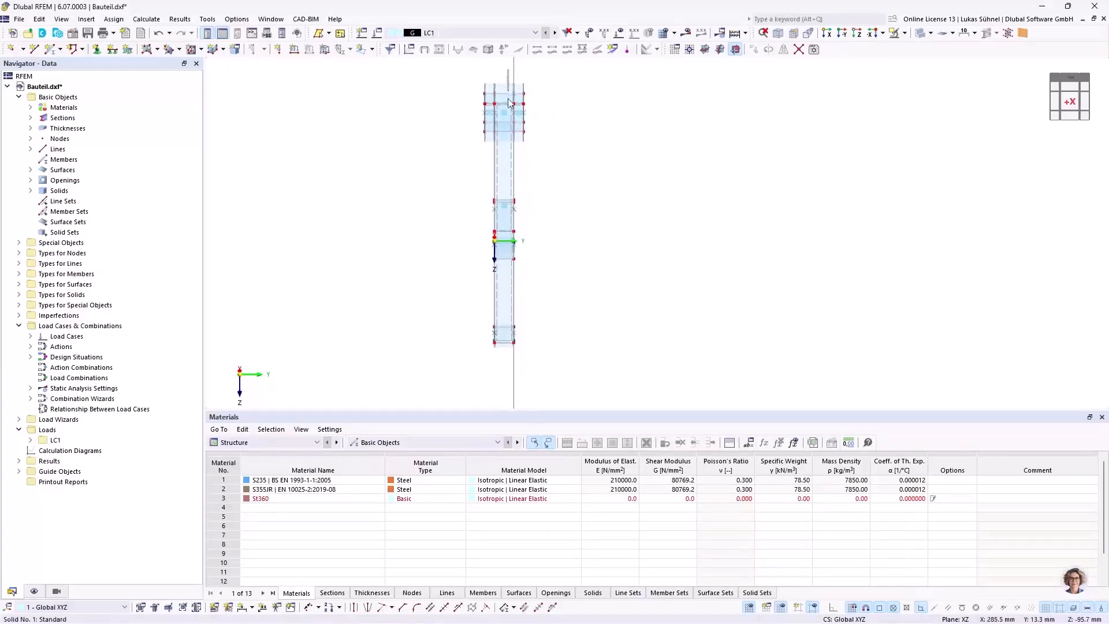
drag(510, 139, 520, 353)
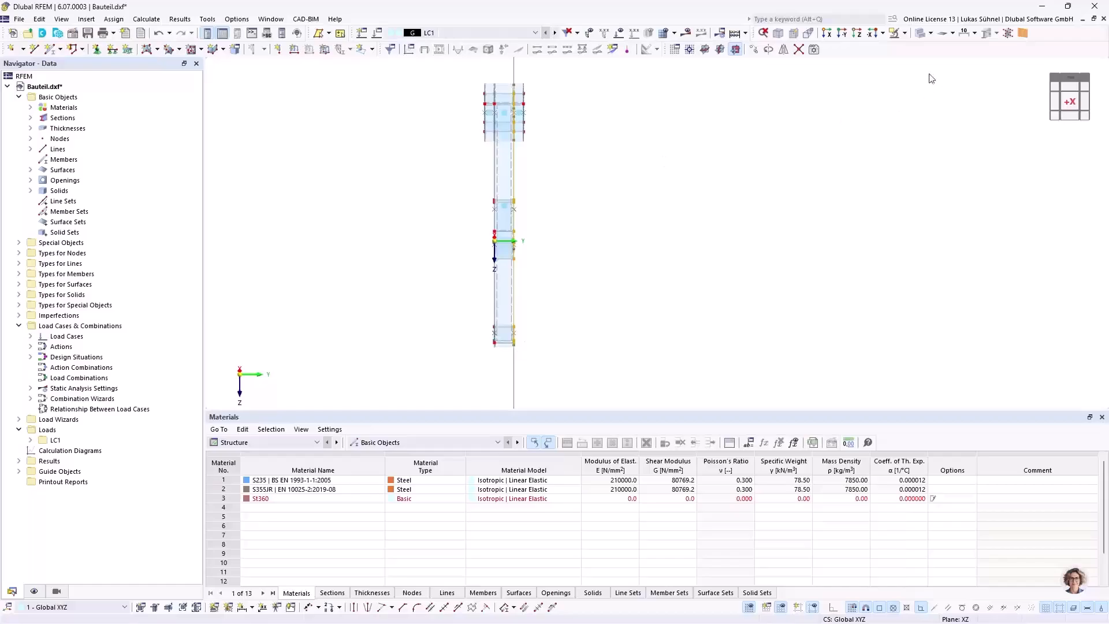
click(903, 33)
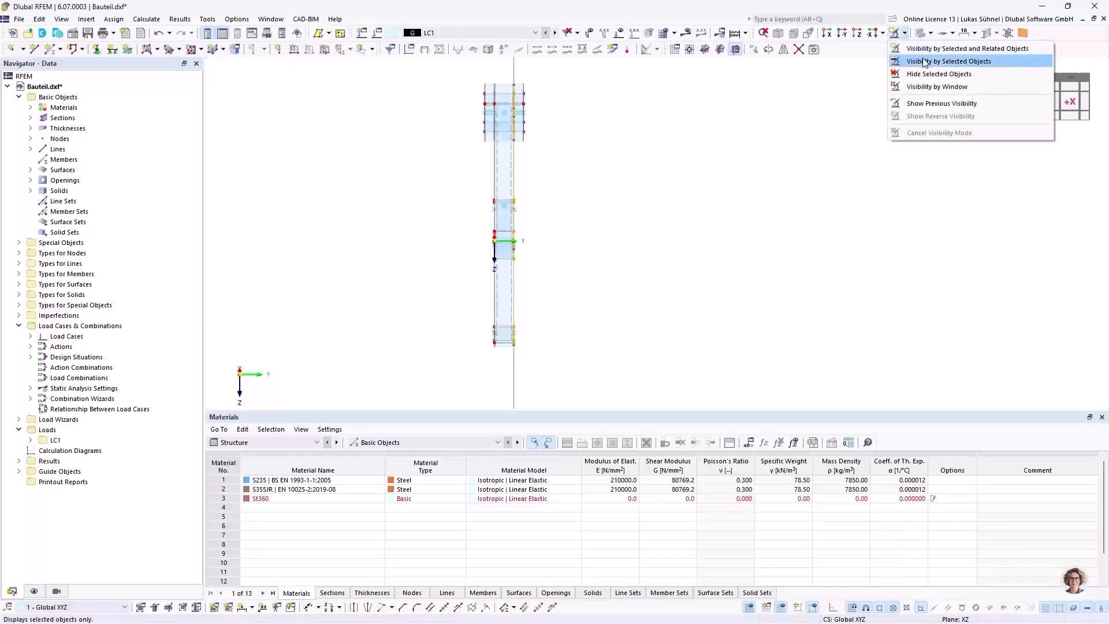
click(931, 50)
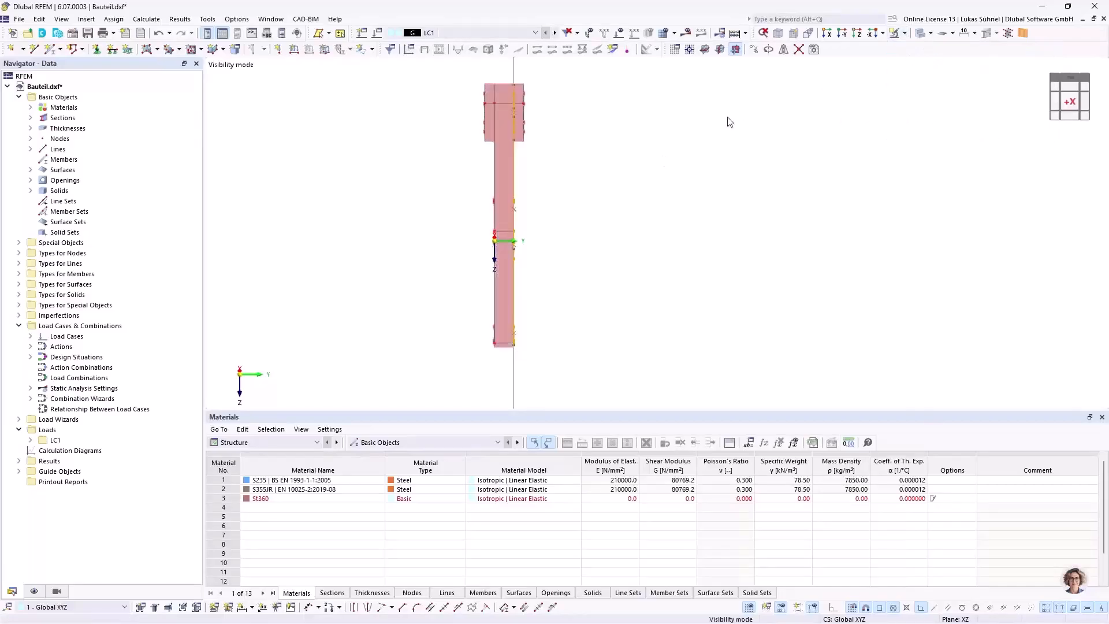
right_click(566, 164)
click(589, 379)
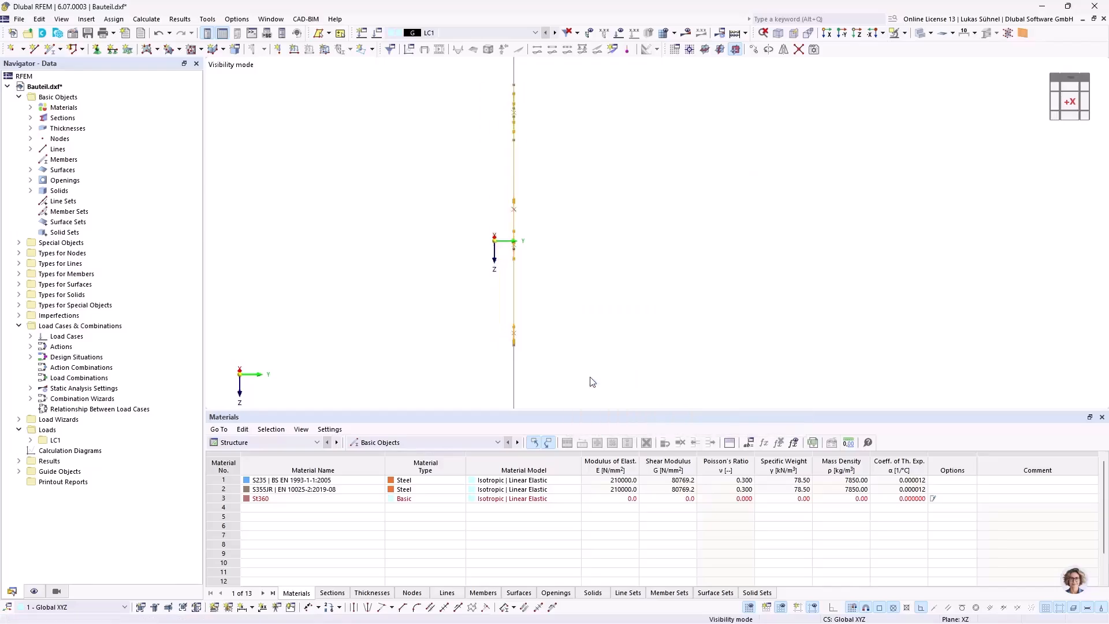
ctrl+middle_drag(687, 191, 433, 183)
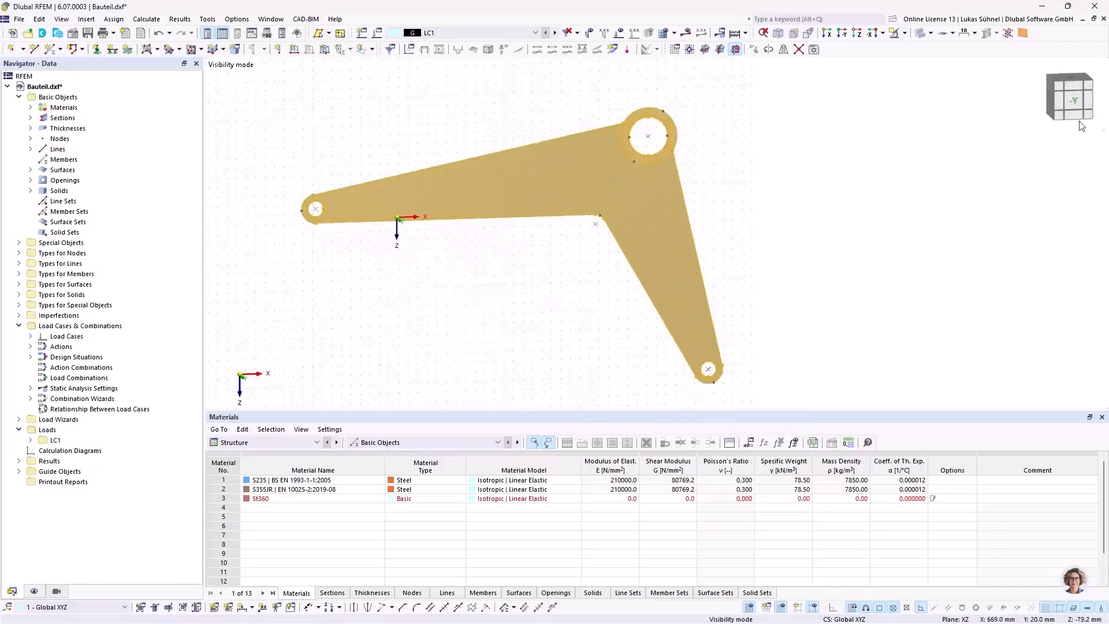
click(1072, 103)
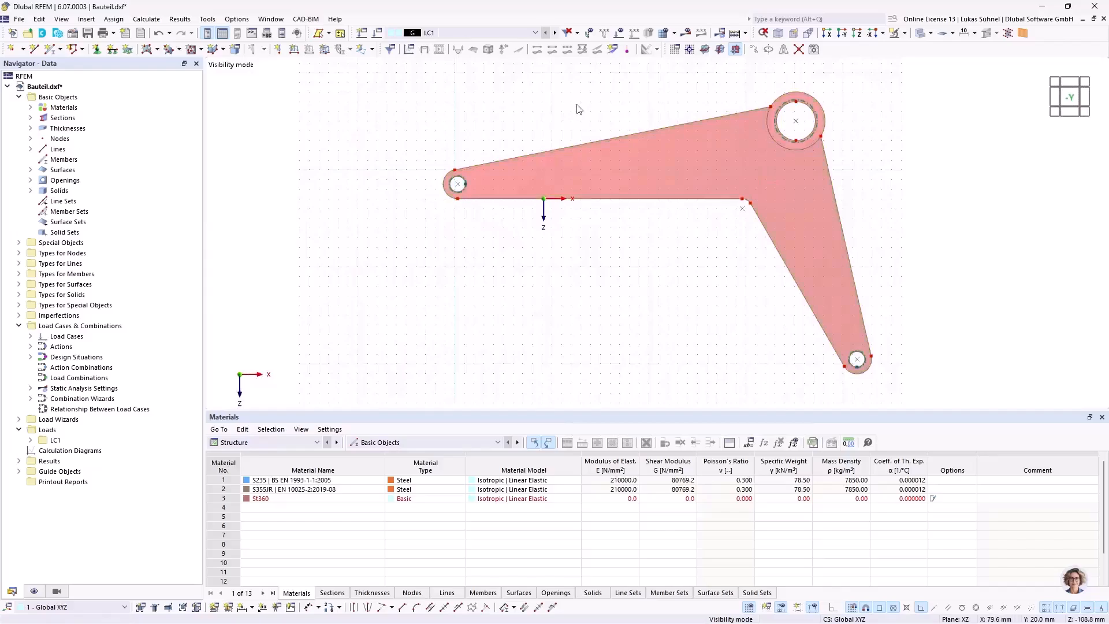
- Enable the Parallel and Parts of line options in the Standard object snap settings
middle_drag(664, 284, 587, 285)
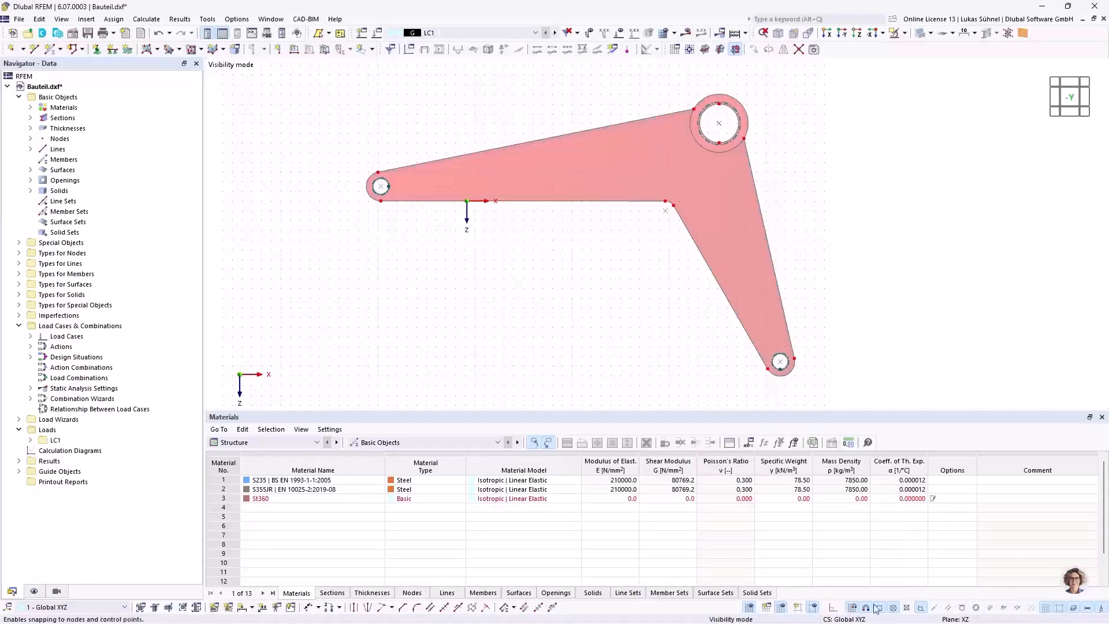
right_click(942, 609)
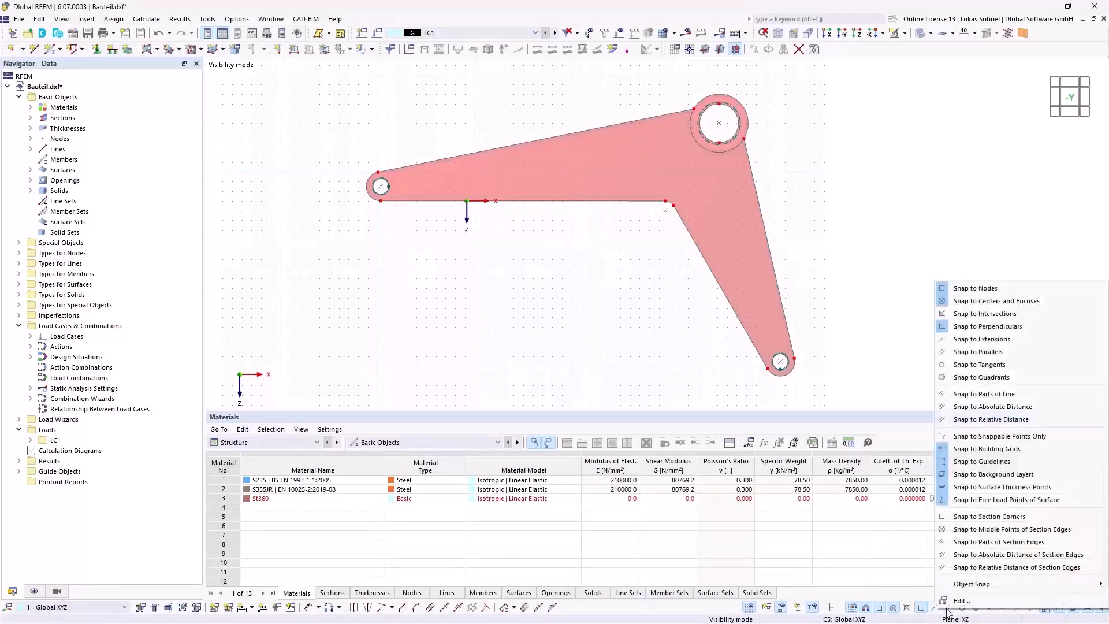
click(962, 595)
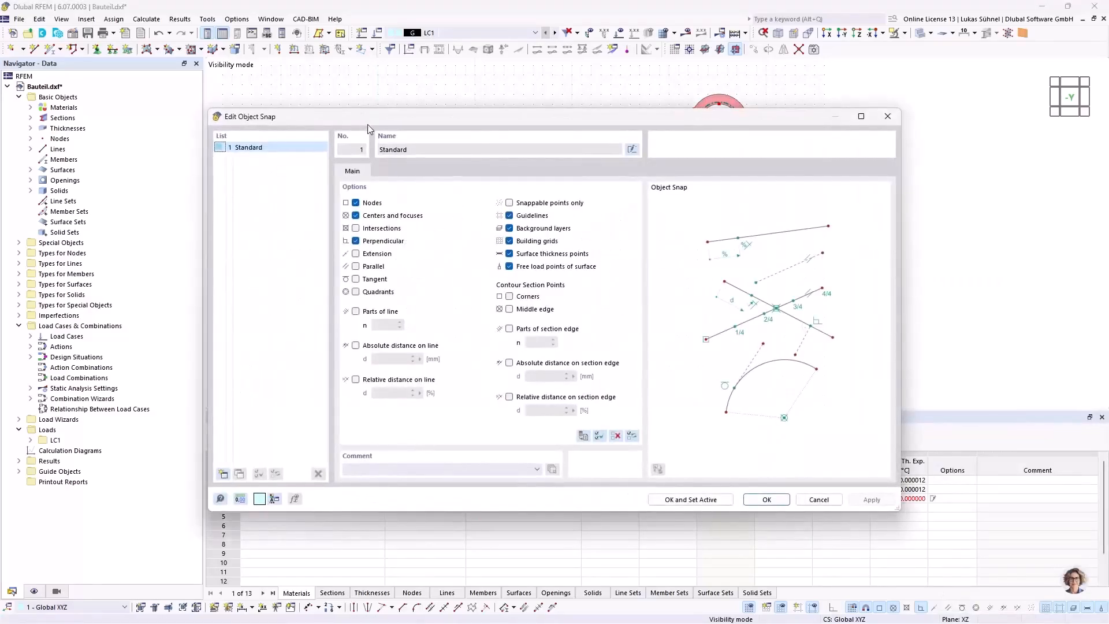
drag(368, 125, 366, 75)
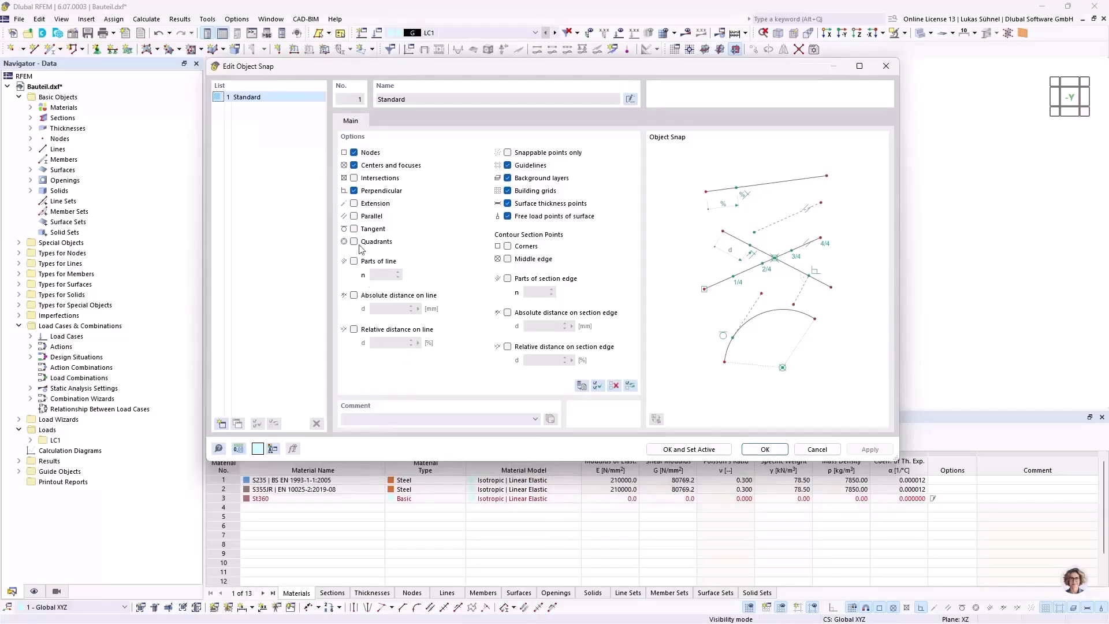
click(353, 217)
click(354, 262)
key(Tab)
click(766, 449)
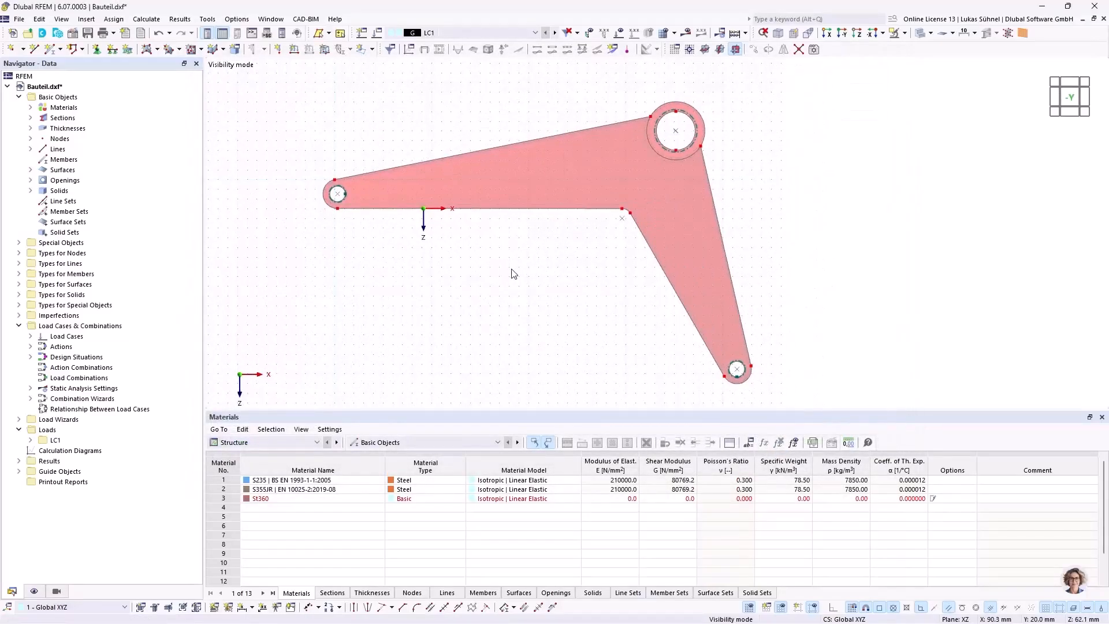
- Create parallel lines of the horizontal arm's lower edge and the slanted arm's inner edge, offset 7 mm in the -z direction
scroll(379, 195, up, 1)
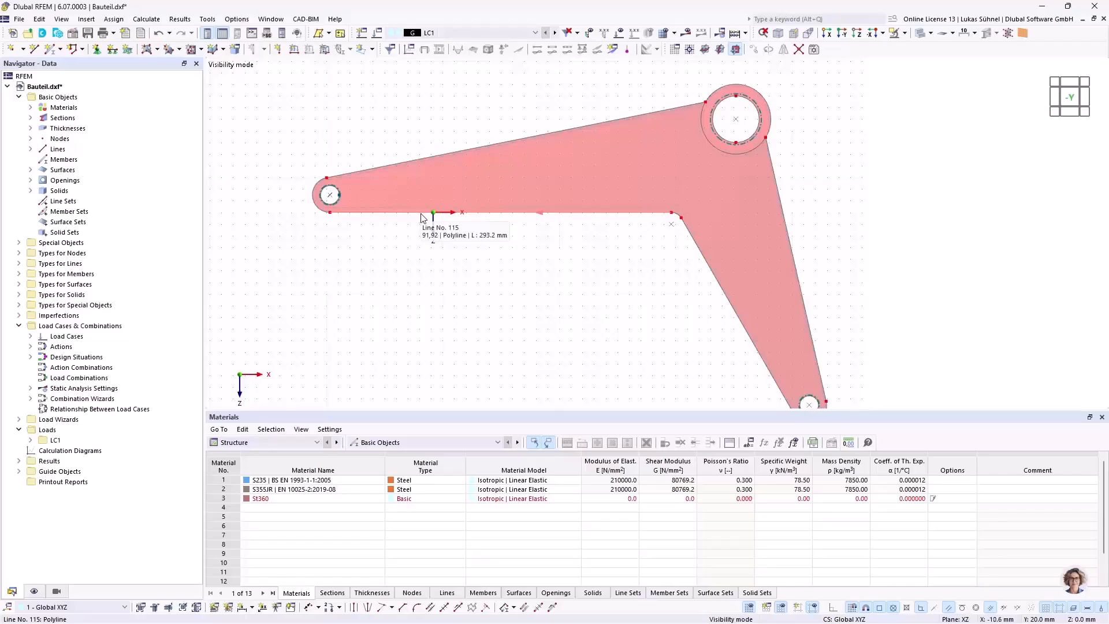
middle_drag(433, 276, 408, 225)
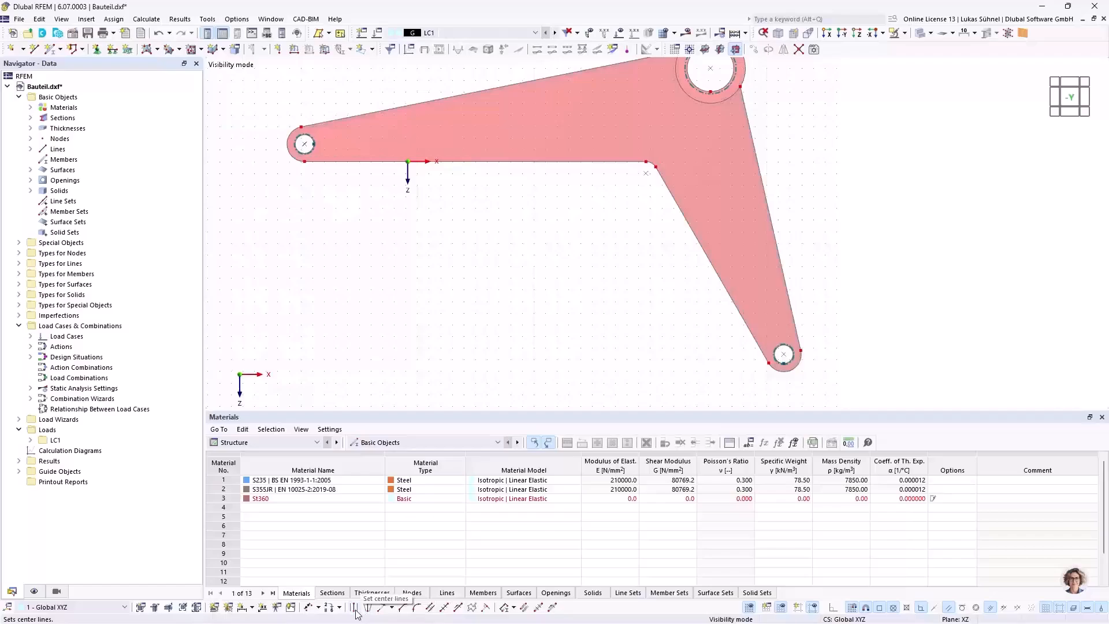
click(430, 610)
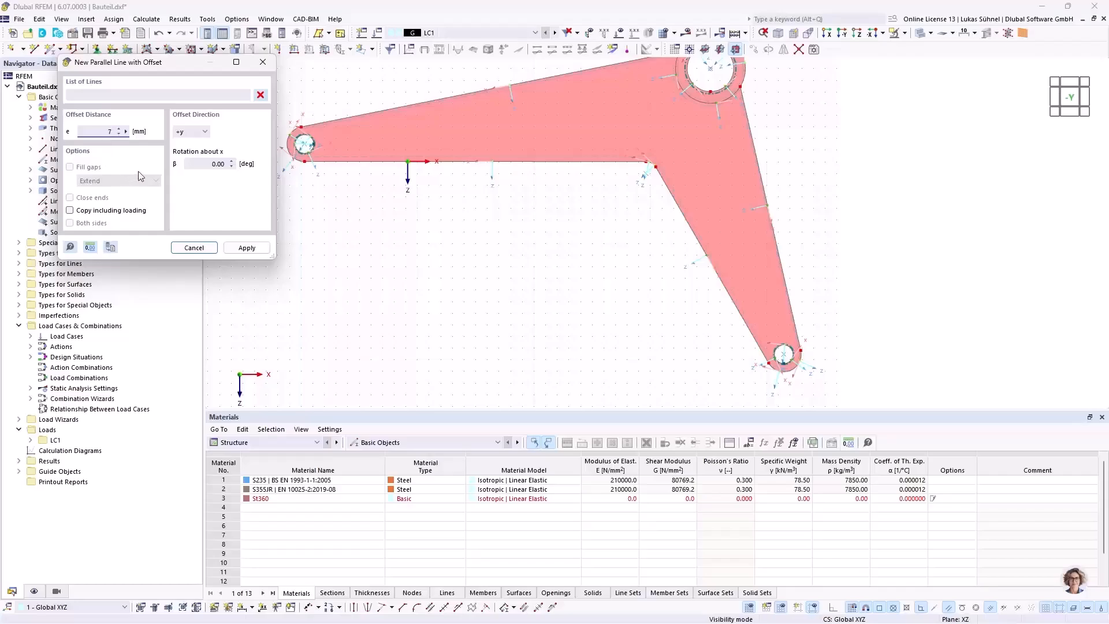
scroll(325, 94, up, 2)
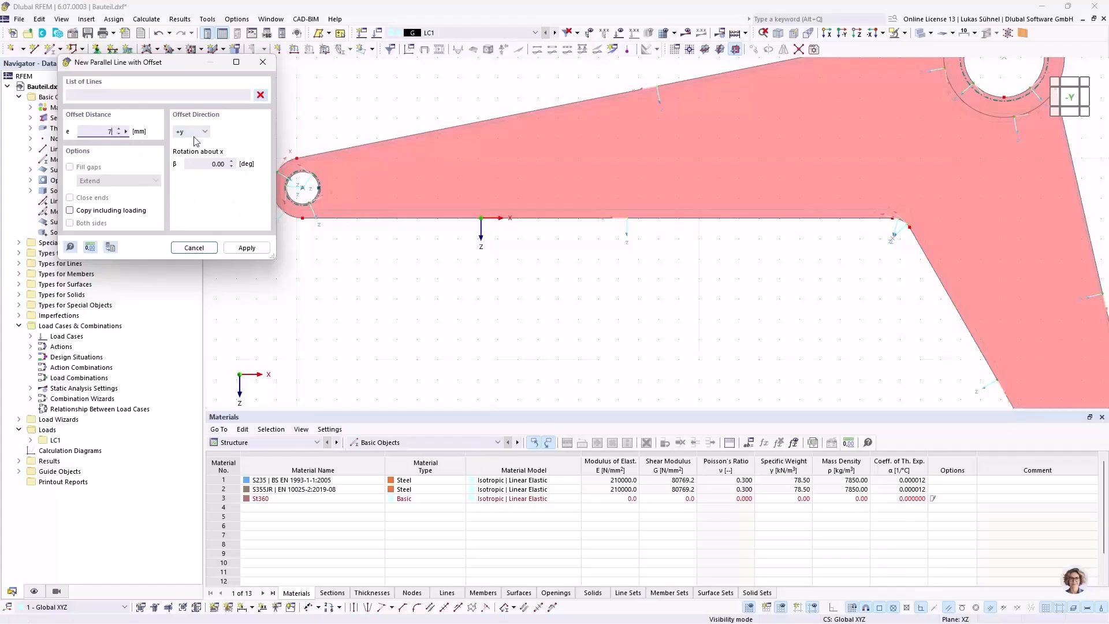
scroll(560, 280, down, 3)
scroll(569, 254, up, 2)
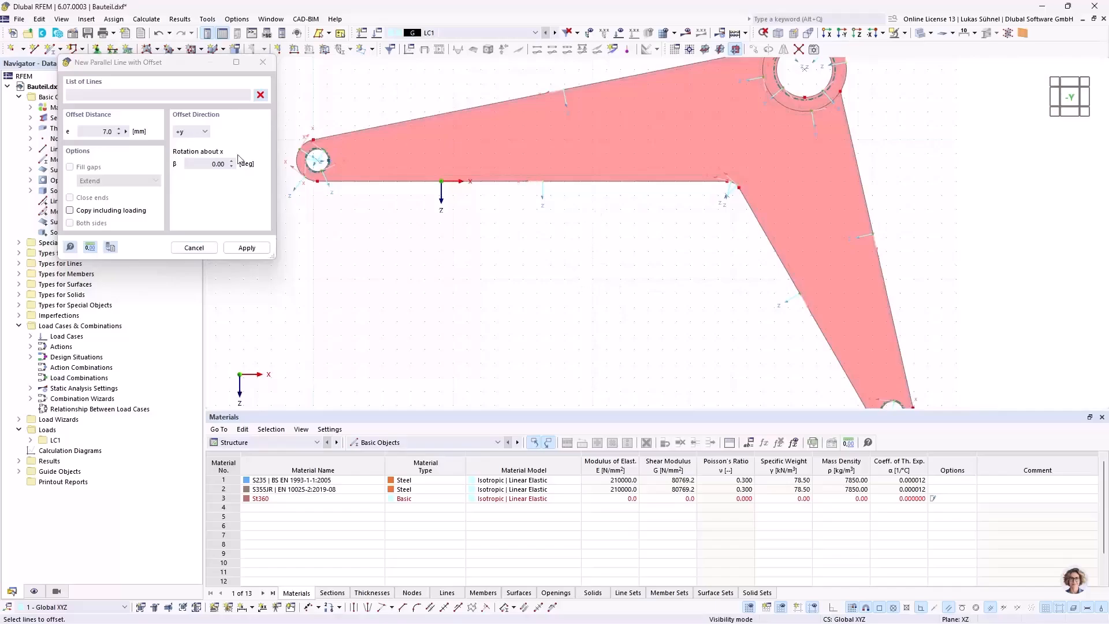
click(198, 131)
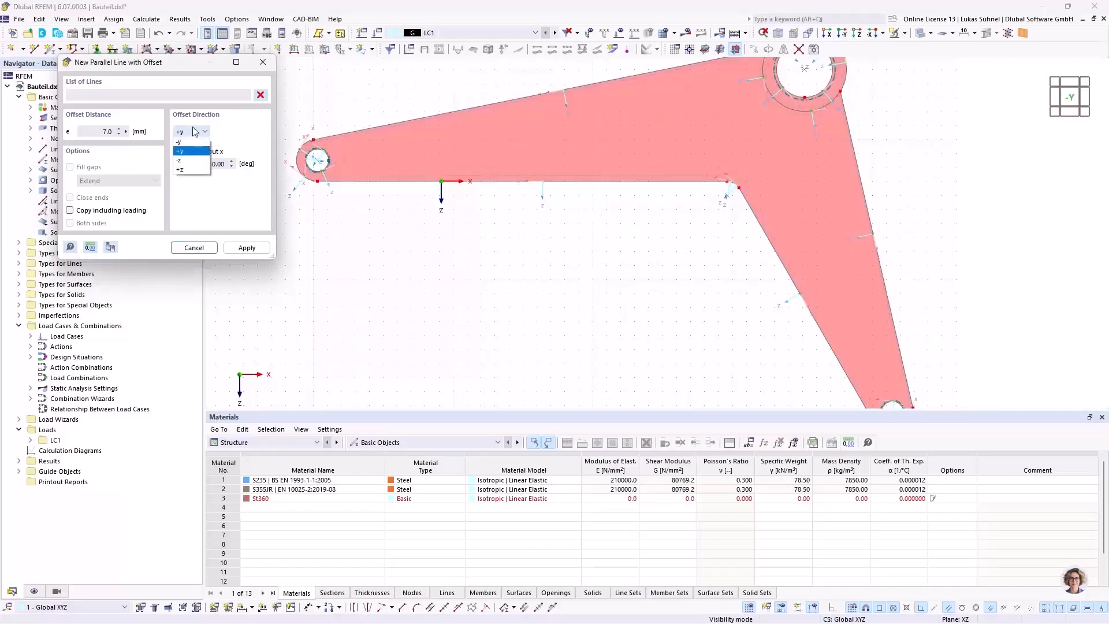
click(194, 161)
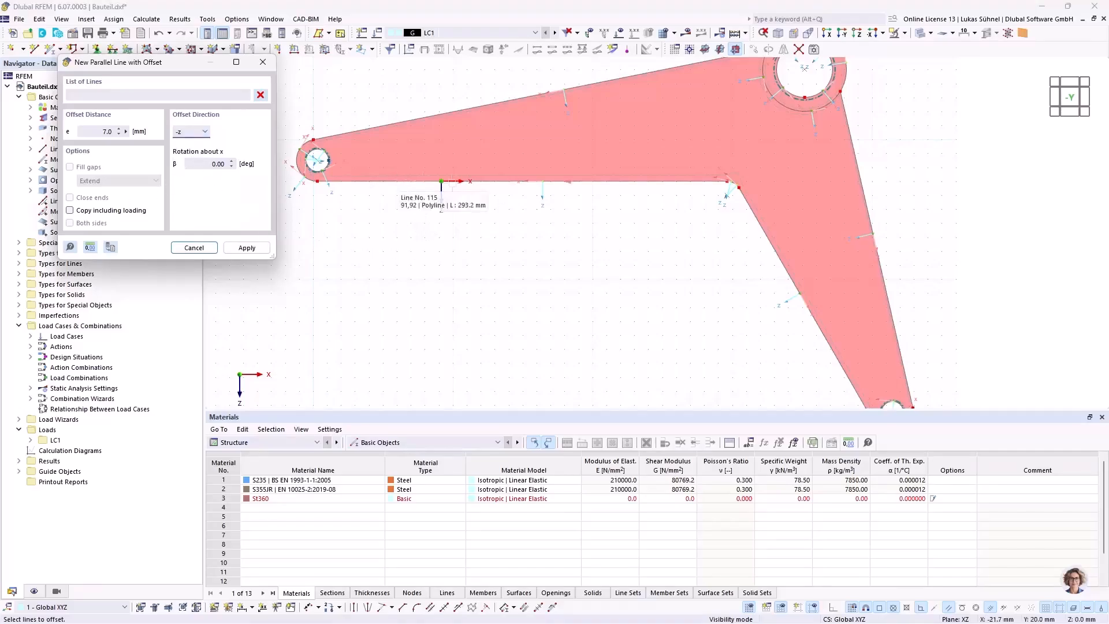
mouse_move(618, 247)
middle_down()
mouse_move(570, 238)
mouse_move(611, 251)
middle_up()
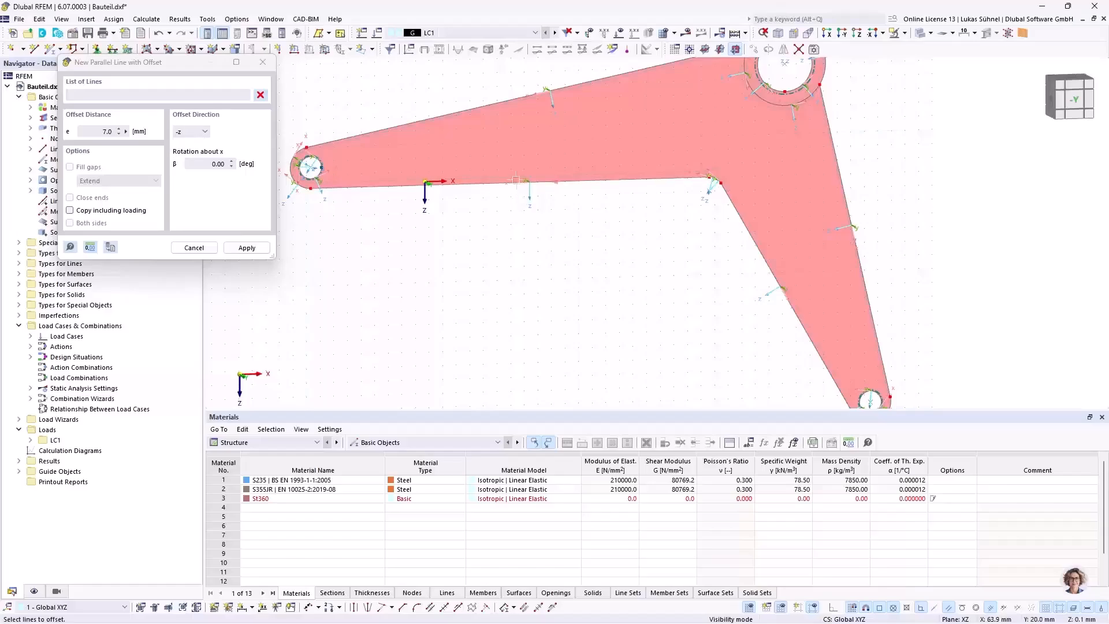
click(537, 184)
click(770, 274)
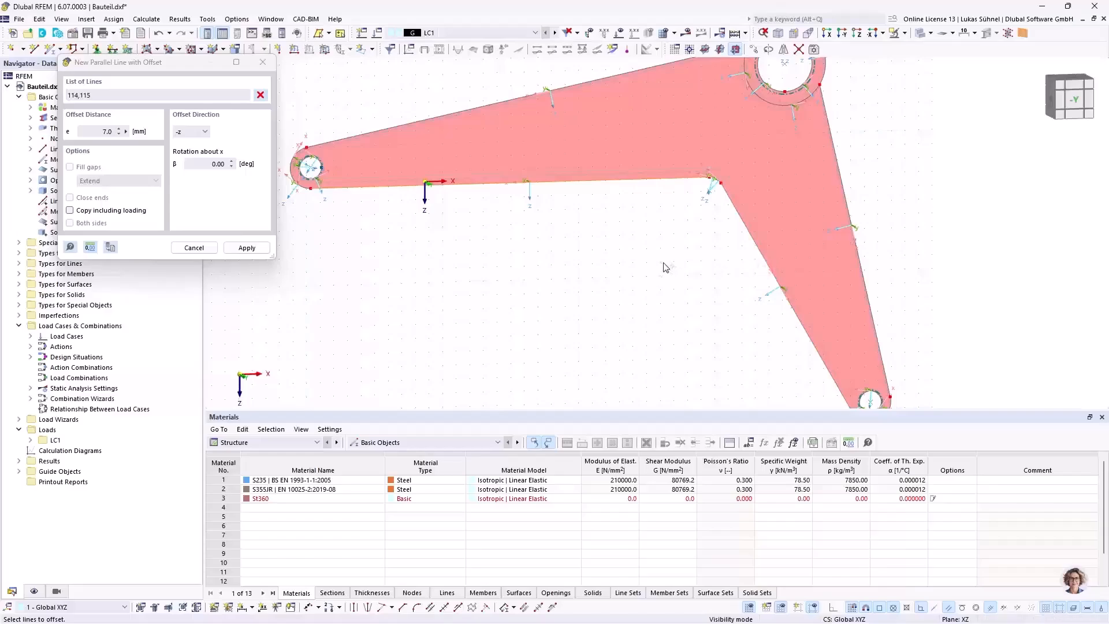
key(Return)
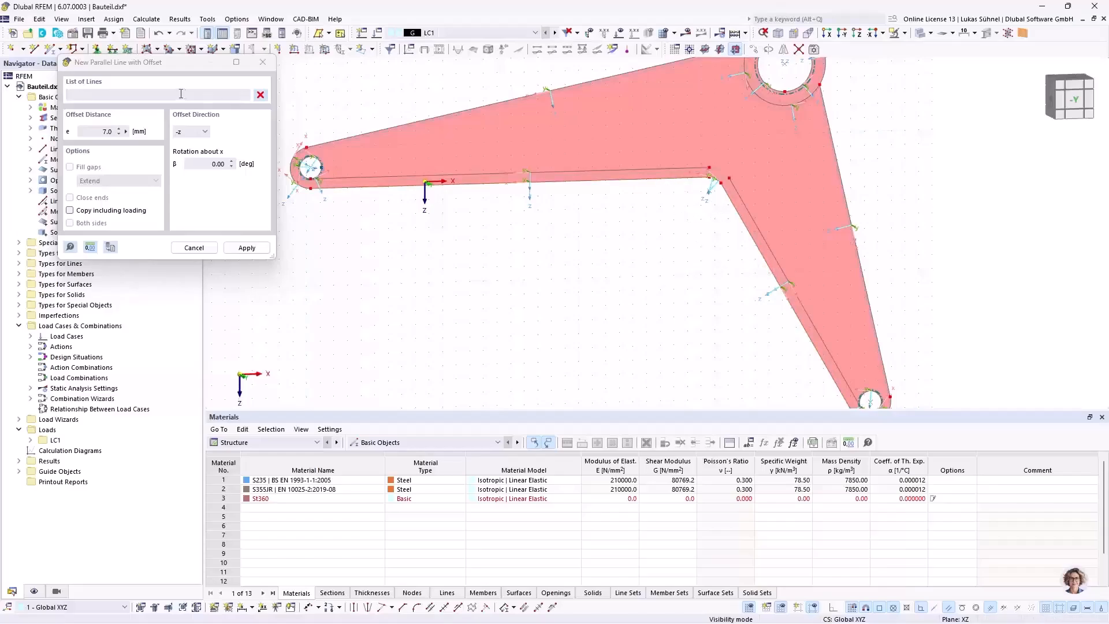
- Create parallel lines of the horizontal arm's upper edge and the slanted arm's outer edge, offset 7 mm in the +z direction
click(196, 133)
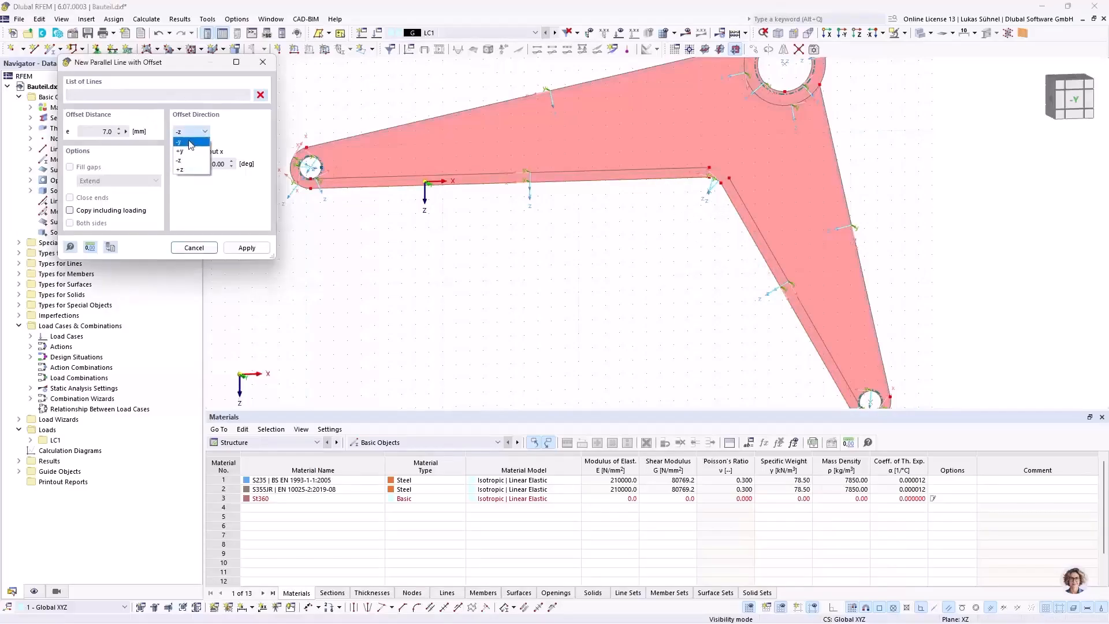
click(186, 170)
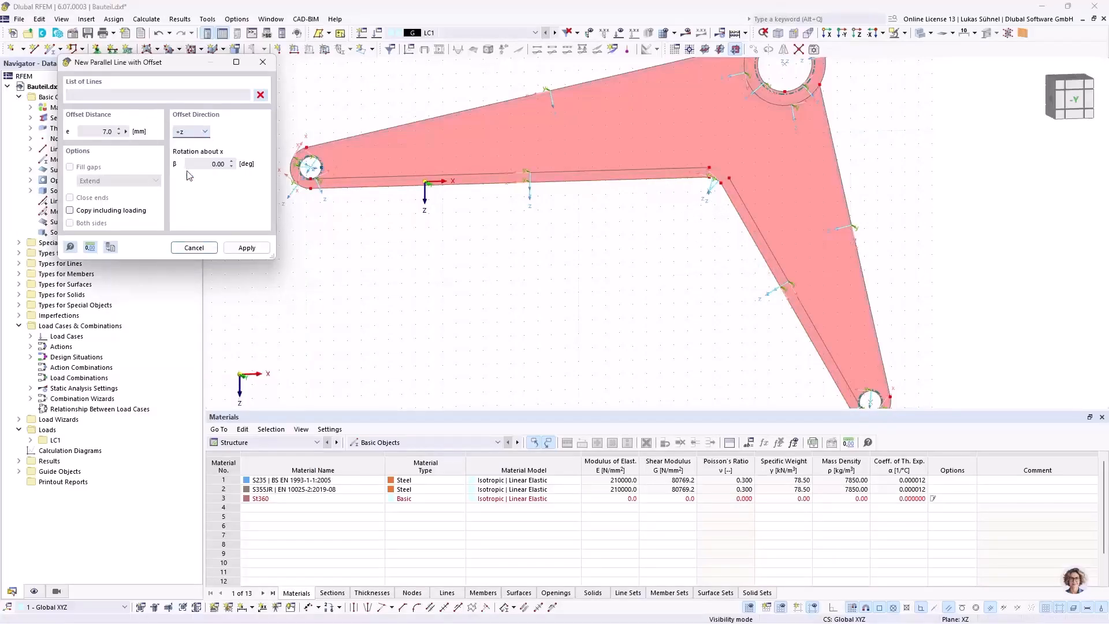
click(442, 115)
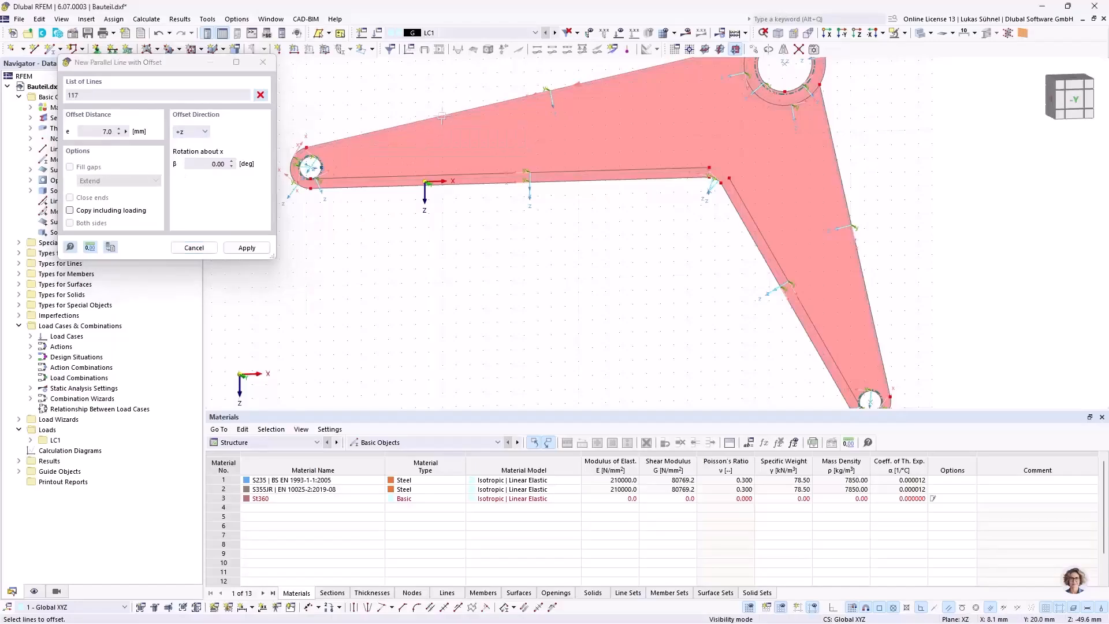
click(845, 189)
key(Return)
key(Escape)
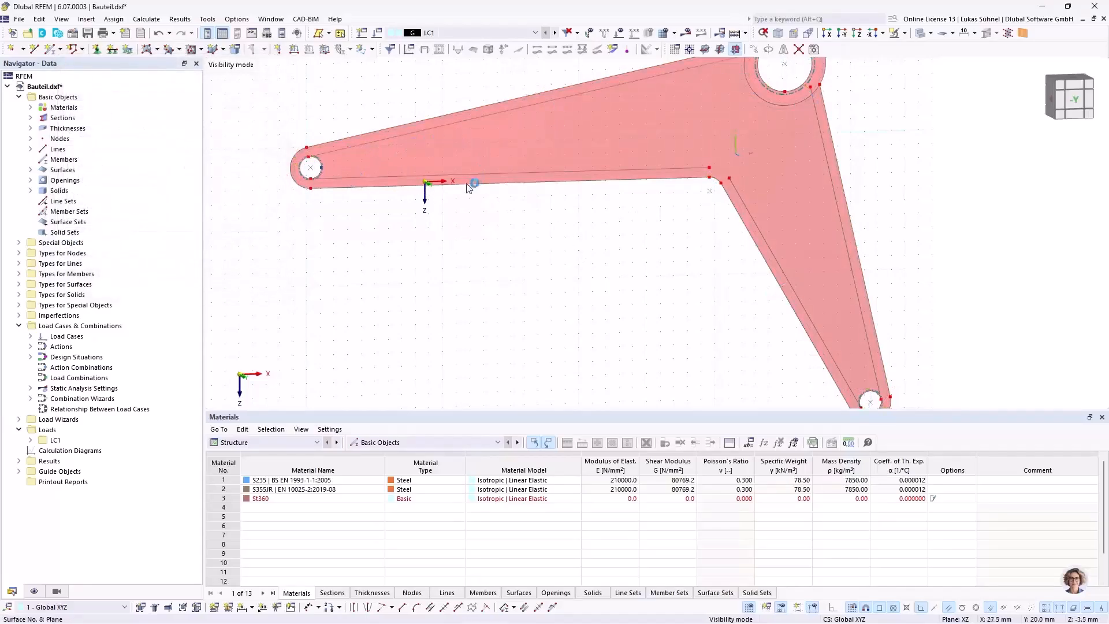
- Draw a single line about 74 mm long from the lower offset line's node at the inner corner perpendicular to the upper offset line
scroll(346, 150, up, 2)
scroll(424, 241, down, 1)
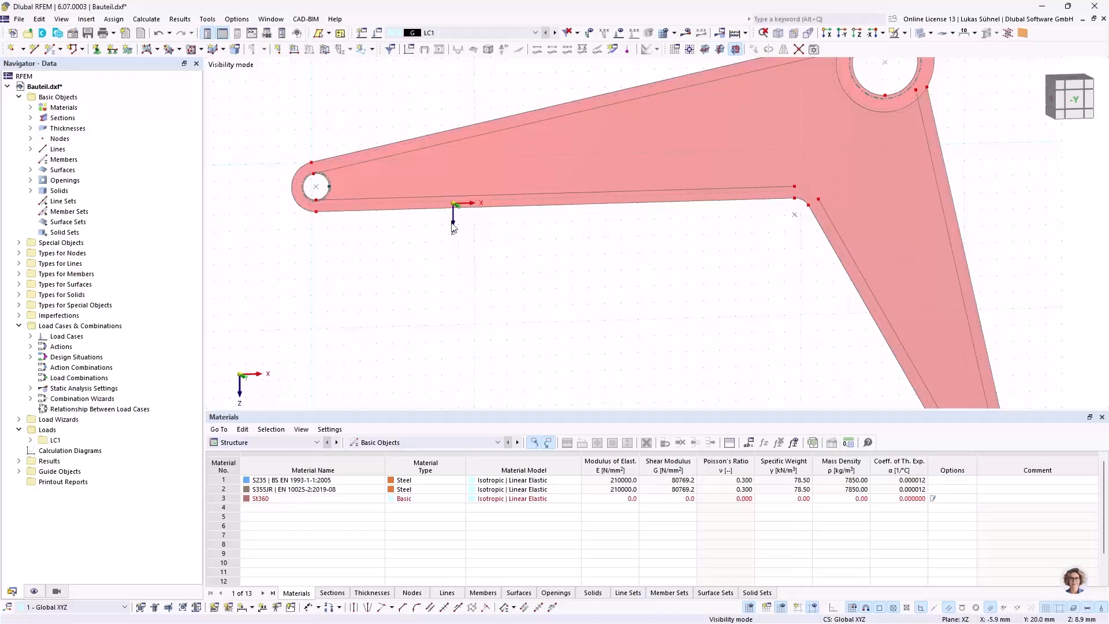
middle_drag(478, 274, 367, 257)
scroll(369, 247, down, 1)
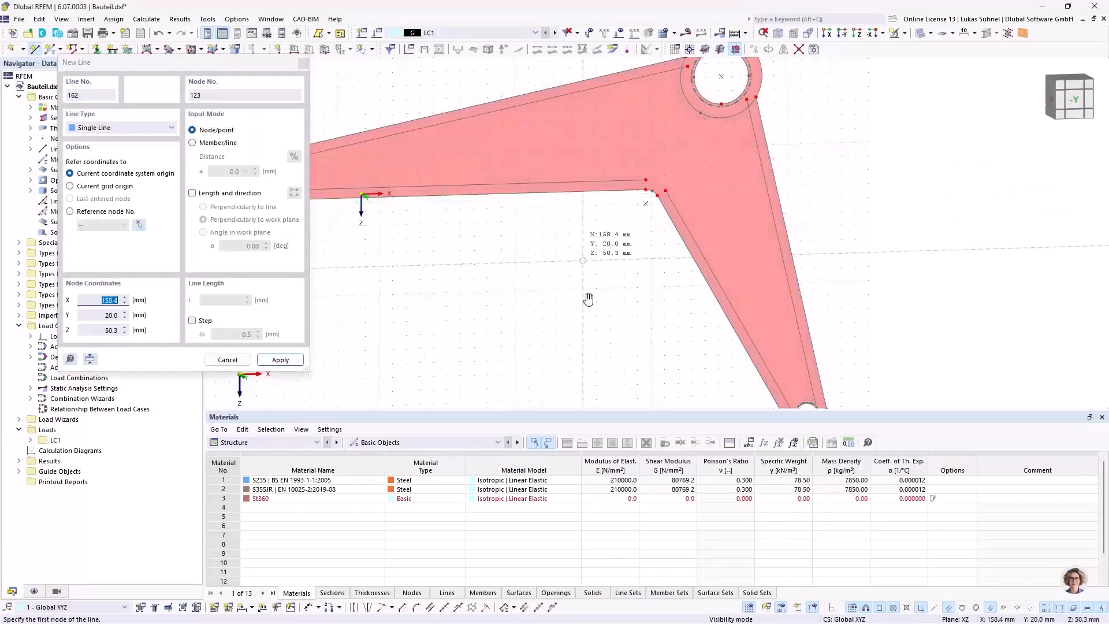
middle_drag(588, 299, 601, 347)
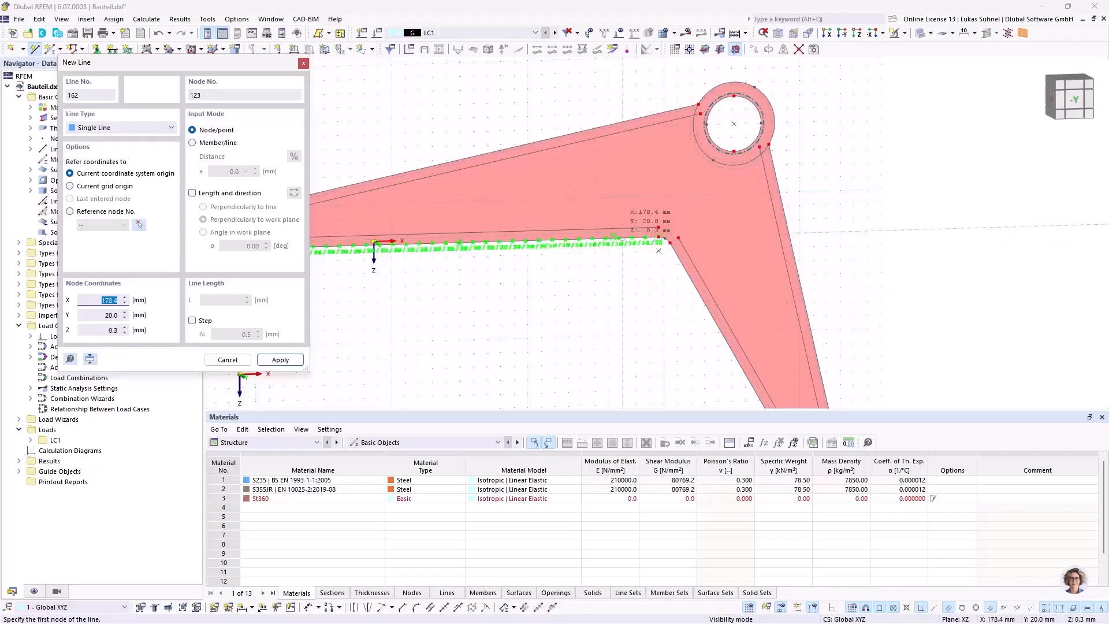
scroll(664, 194, up, 2)
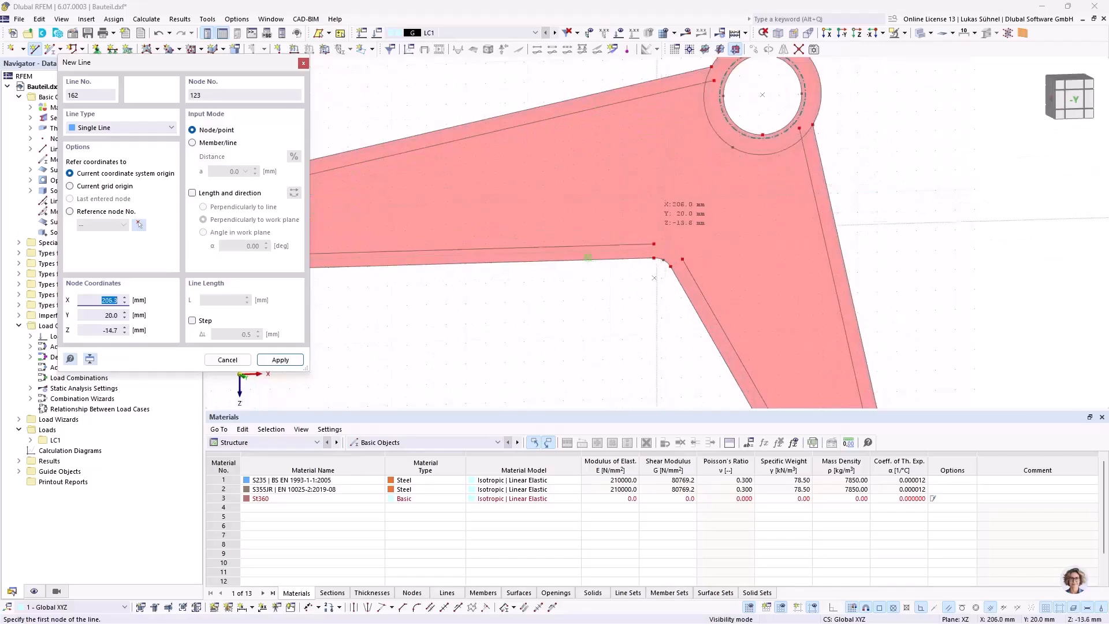
click(654, 243)
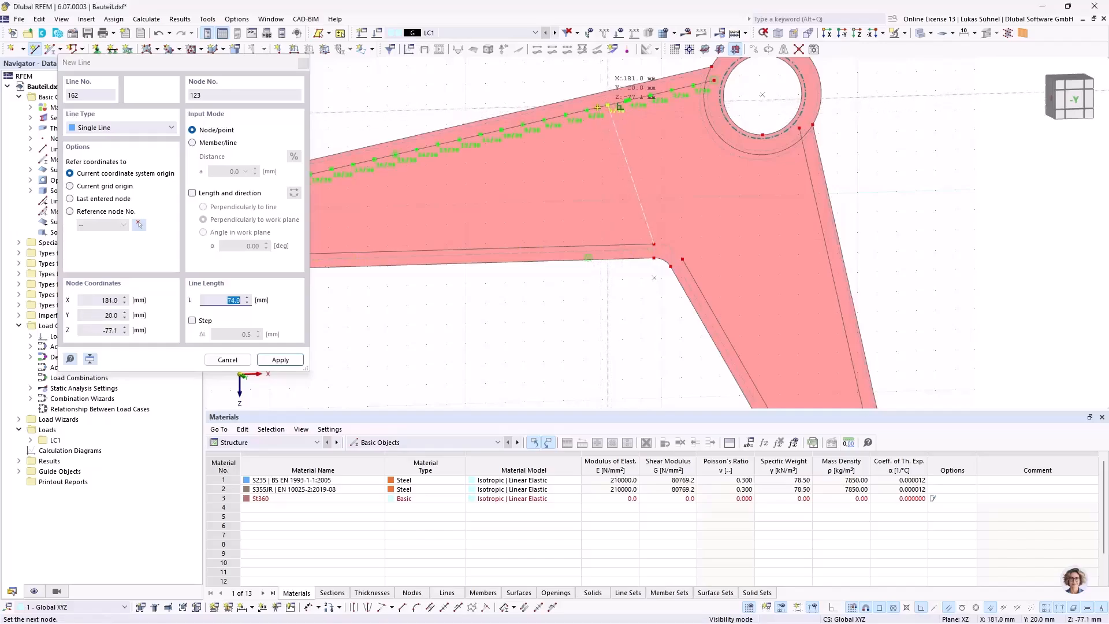
click(598, 135)
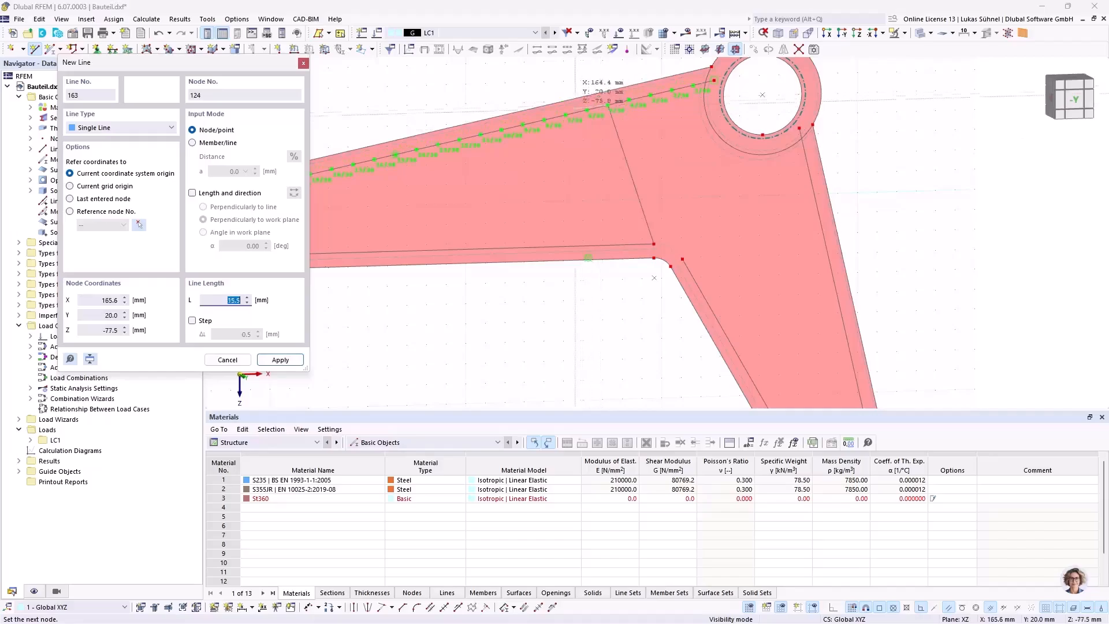
- Draw a diagonal line about 117 mm long from the perpendicular line's upper end to the lower offset line at X 87.3 mm, Z -6.9 mm
middle_drag(568, 164, 651, 129)
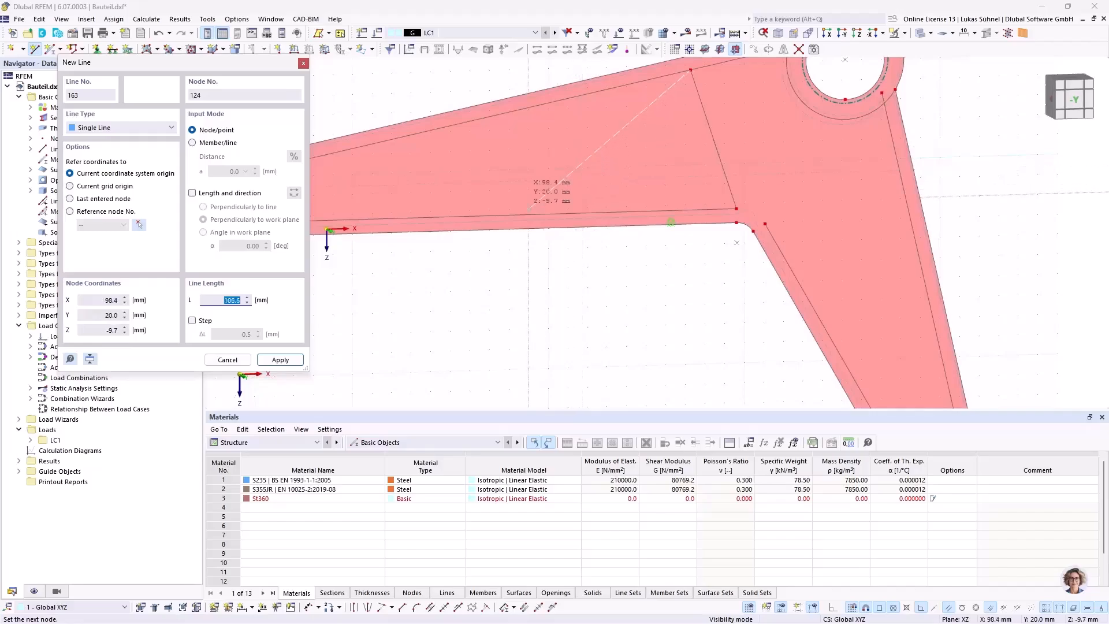
scroll(683, 215, up, 2)
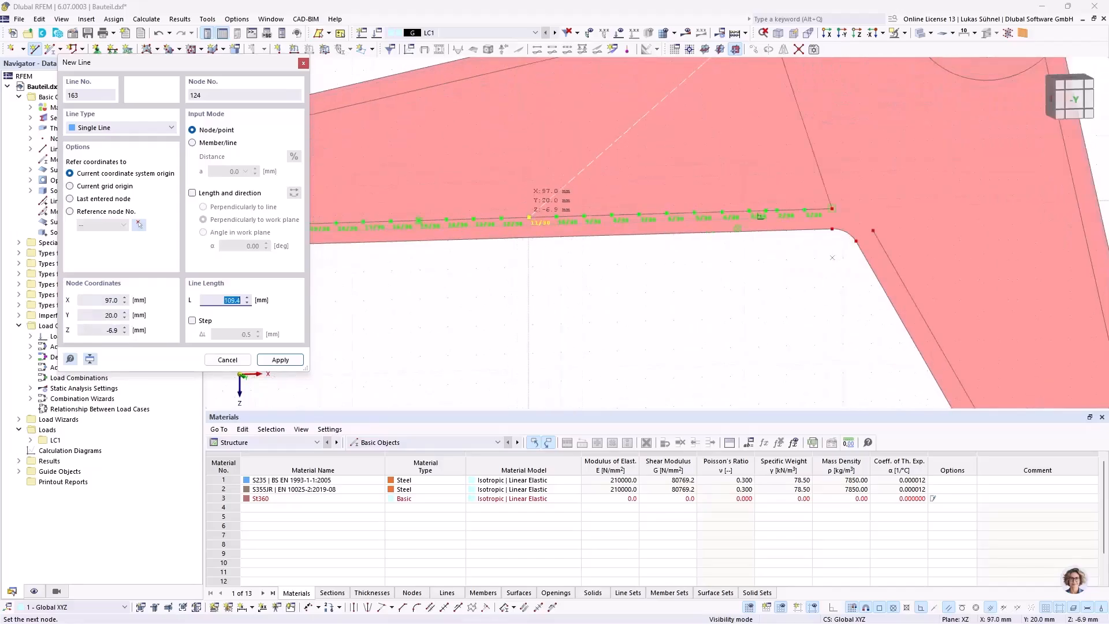
click(501, 218)
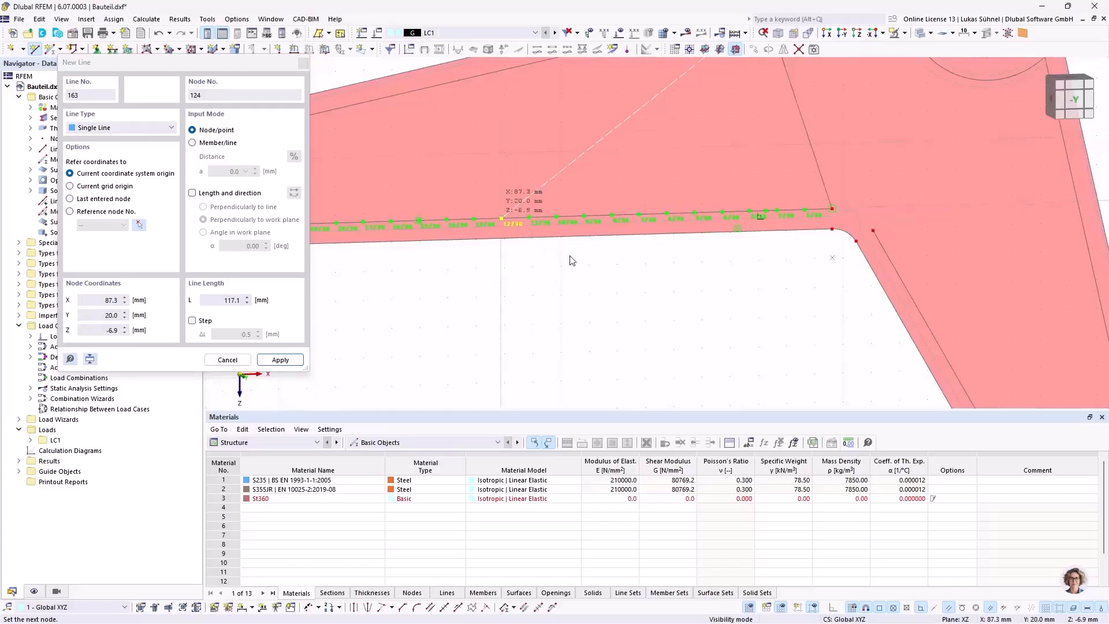
key(Escape)
scroll(580, 280, down, 2)
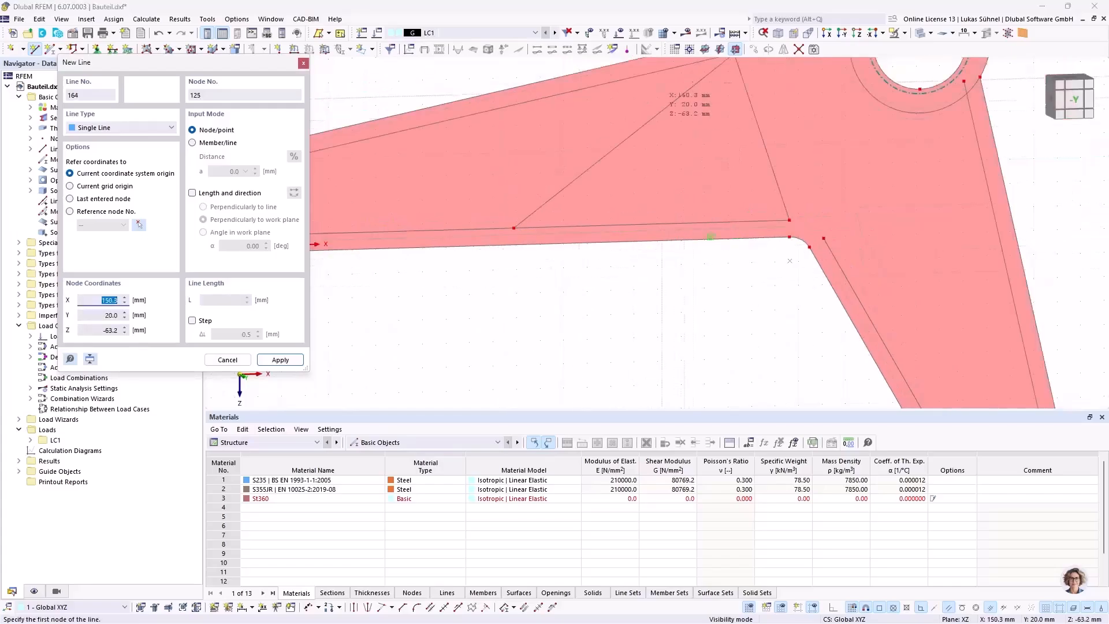
- Draw a second diagonal about 113 mm long beside the first, from X 159.3, Z -72.7 mm to X 67.7, Z -6.9 mm on the lower offset line
scroll(698, 223, down, 2)
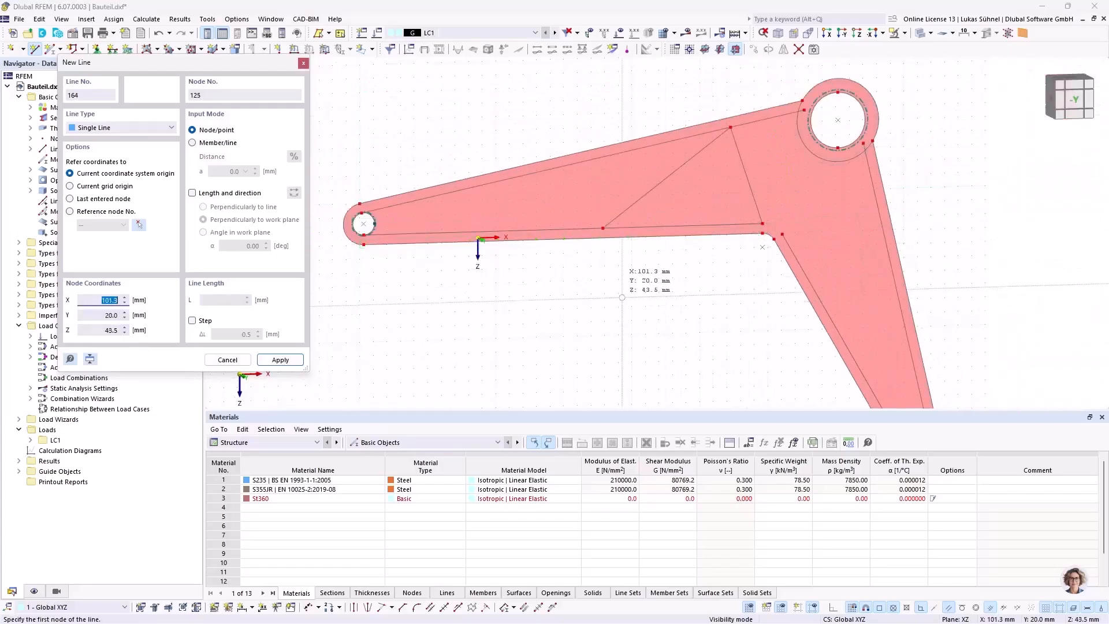
scroll(676, 155, up, 4)
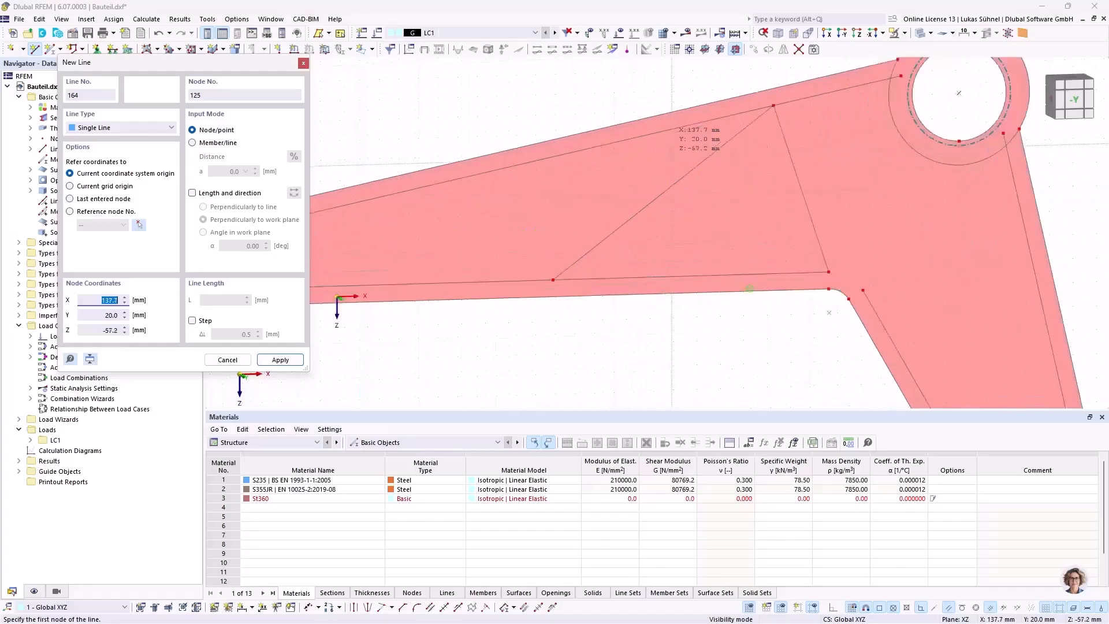
click(751, 89)
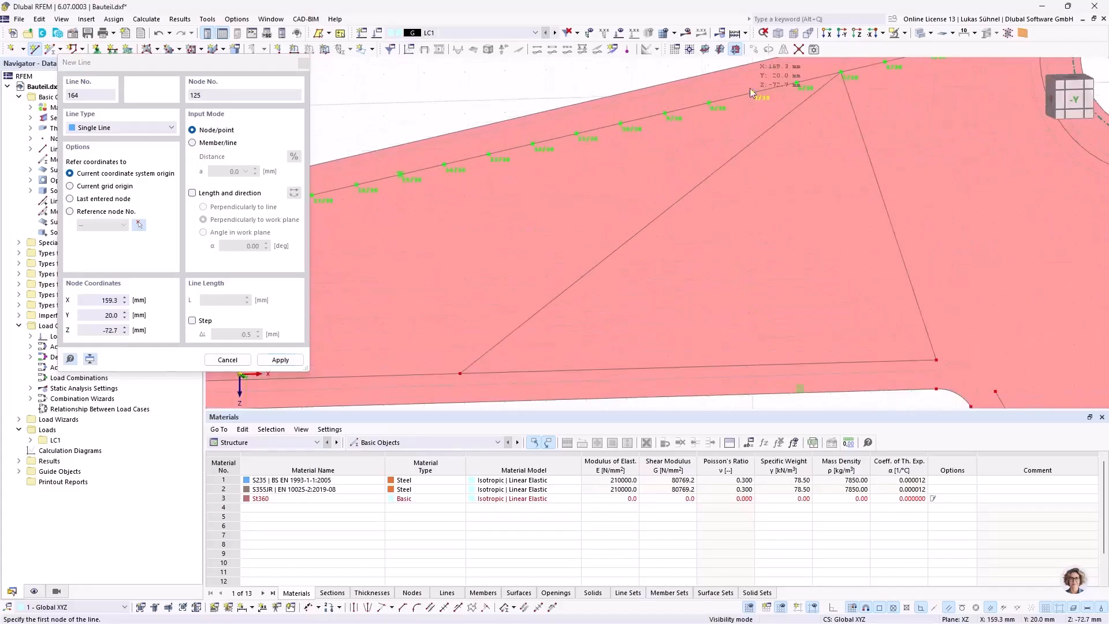
scroll(750, 89, down, 5)
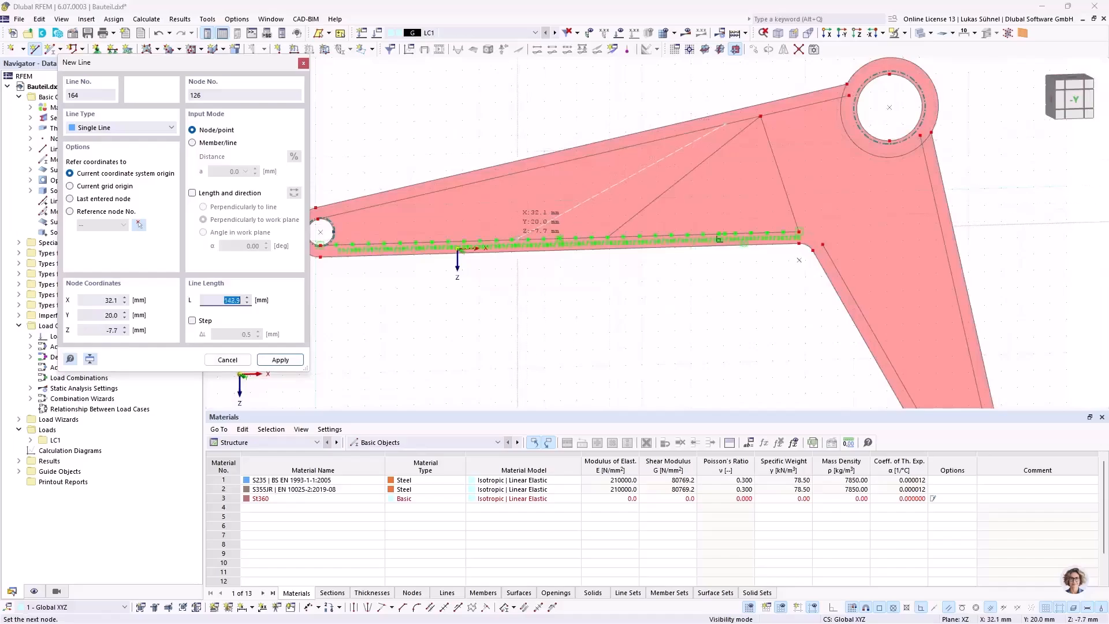
scroll(549, 237, up, 5)
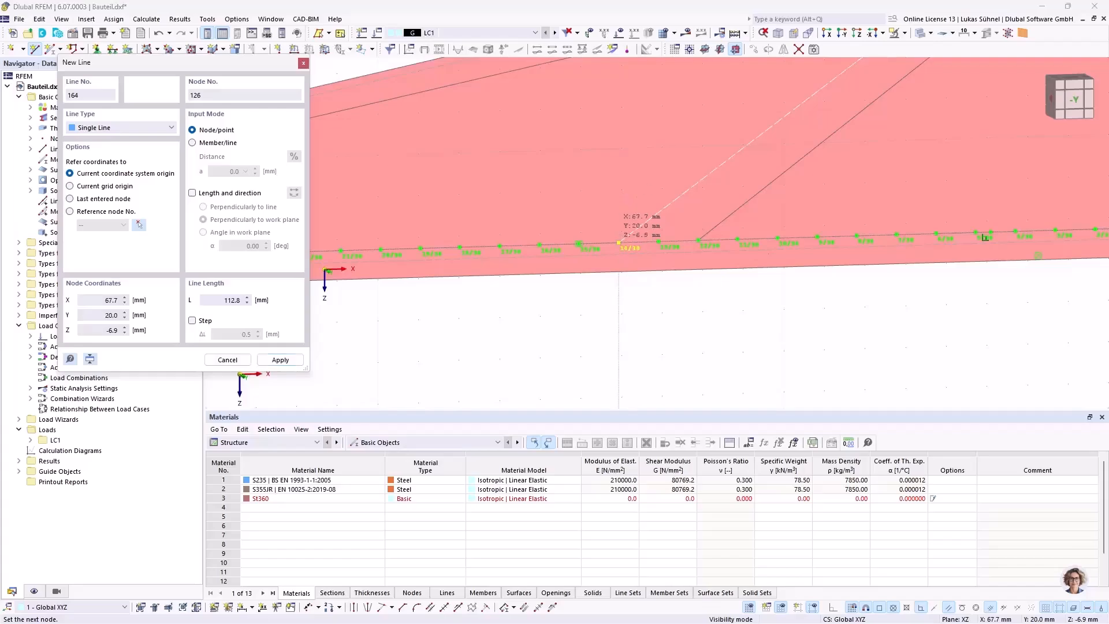
click(619, 243)
- Draw a short line next to the small hub from the upper offset line to near the lower one, ending at about X -60.6 mm, Z -7.2 mm
scroll(618, 242, down, 3)
scroll(492, 205, down, 3)
scroll(492, 205, up, 2)
scroll(557, 186, up, 1)
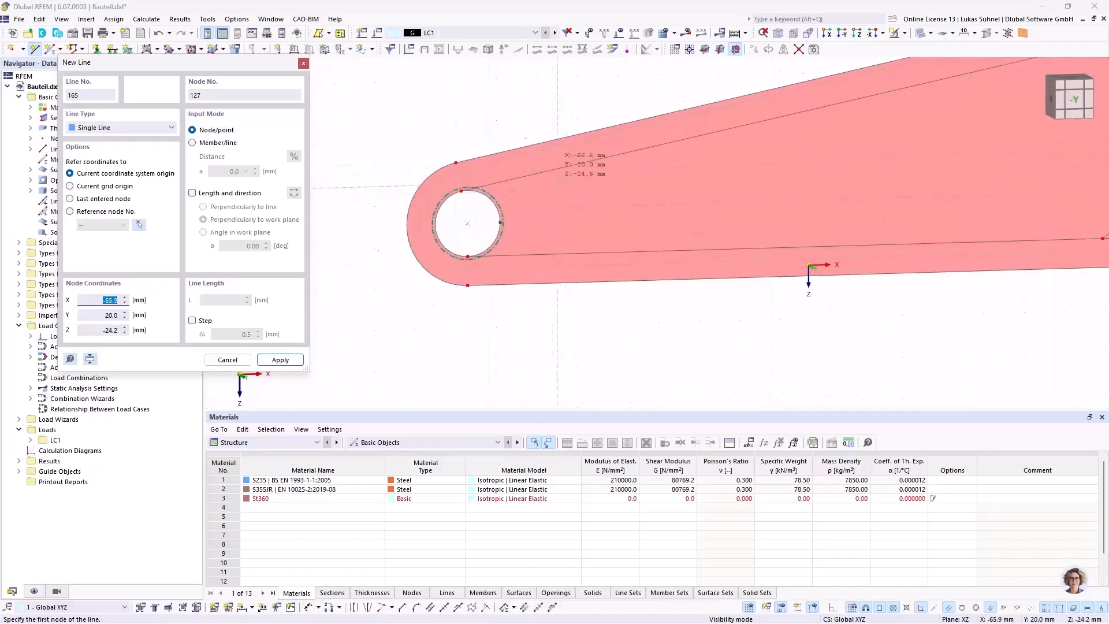
scroll(557, 179, up, 1)
click(598, 269)
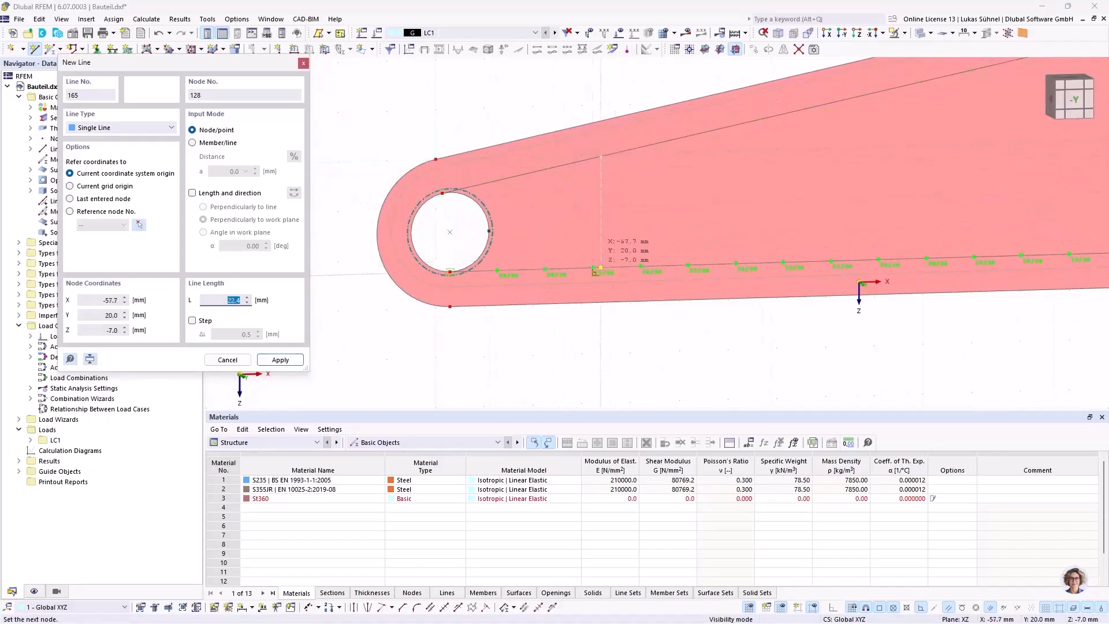
click(591, 271)
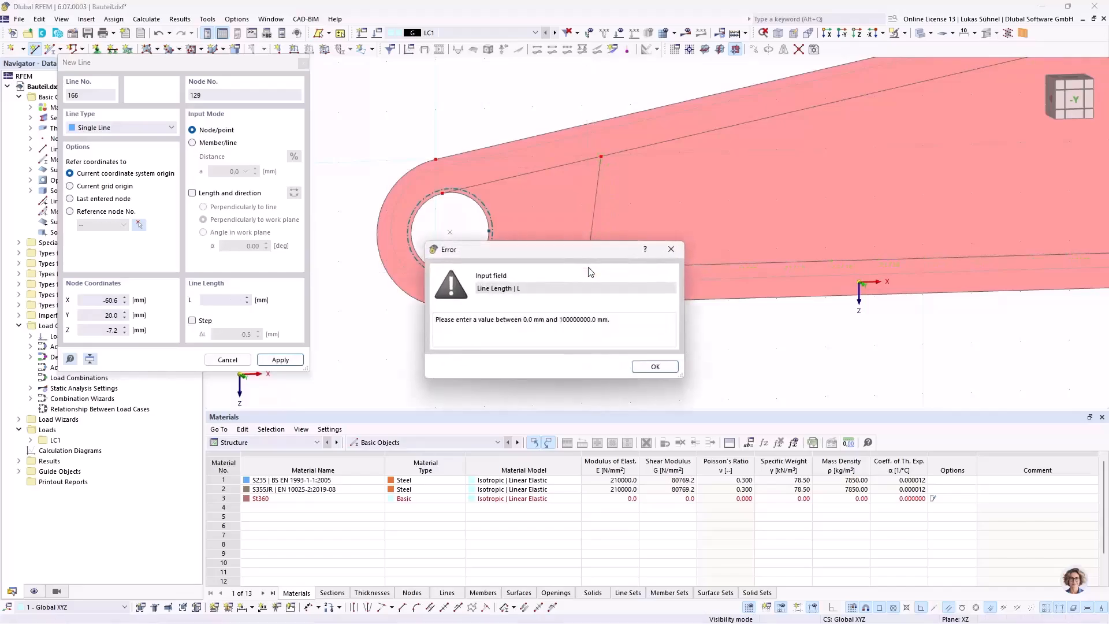
click(658, 367)
- Move the lower end node of the short line near the small hub along the lower offset line so the line runs vertically
scroll(605, 271, up, 4)
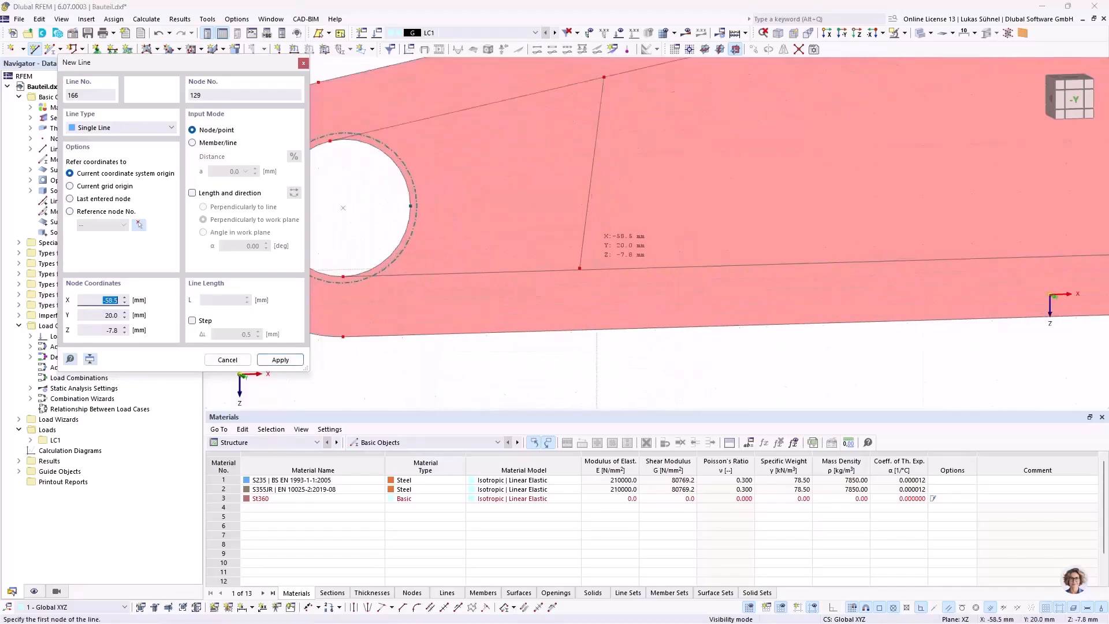
key(Escape)
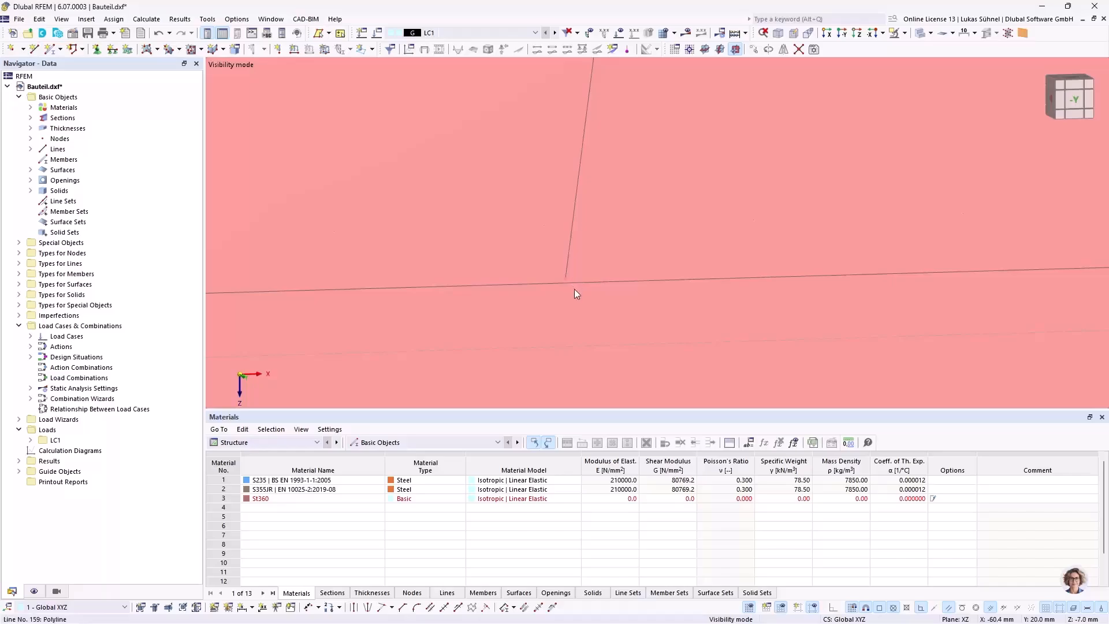
drag(573, 286, 626, 282)
scroll(426, 269, down, 5)
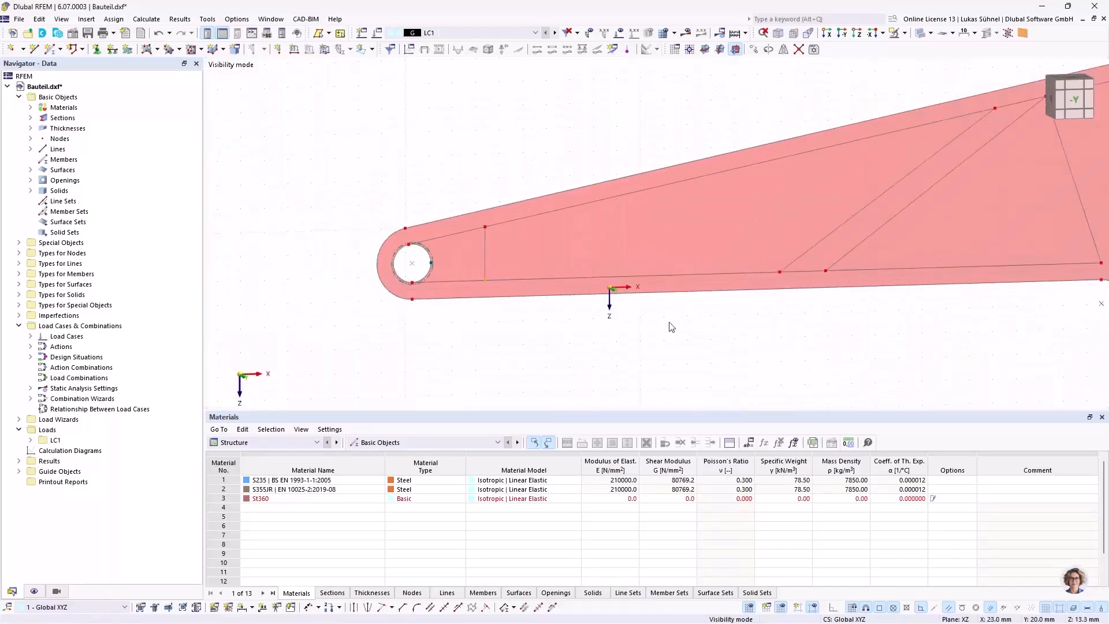
- Draw a line about 67 mm long from the upper offset line at X 191.9, Z -79.2 mm, parallel to the perpendicular line, using parallel snap
middle_drag(636, 306, 483, 252)
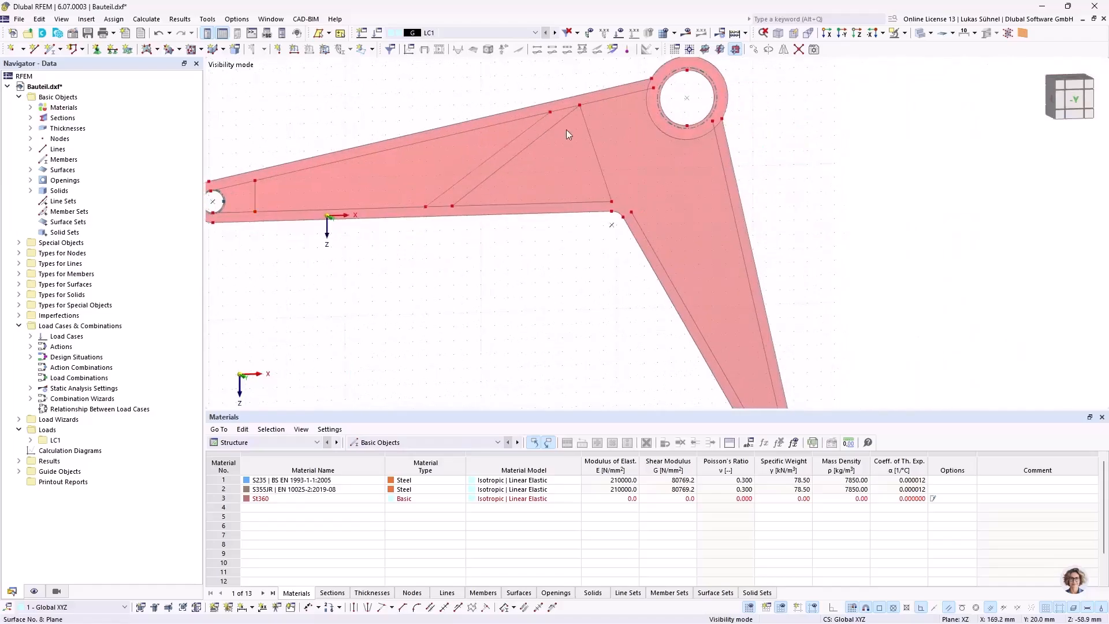
click(34, 48)
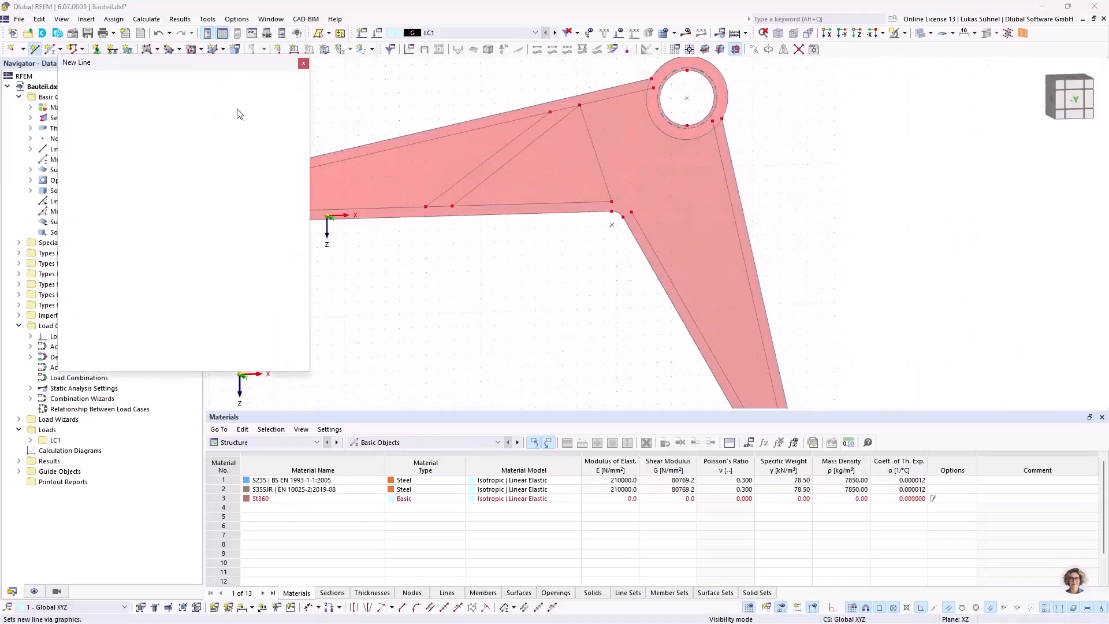
scroll(603, 127, up, 5)
middle_drag(592, 80, 544, 149)
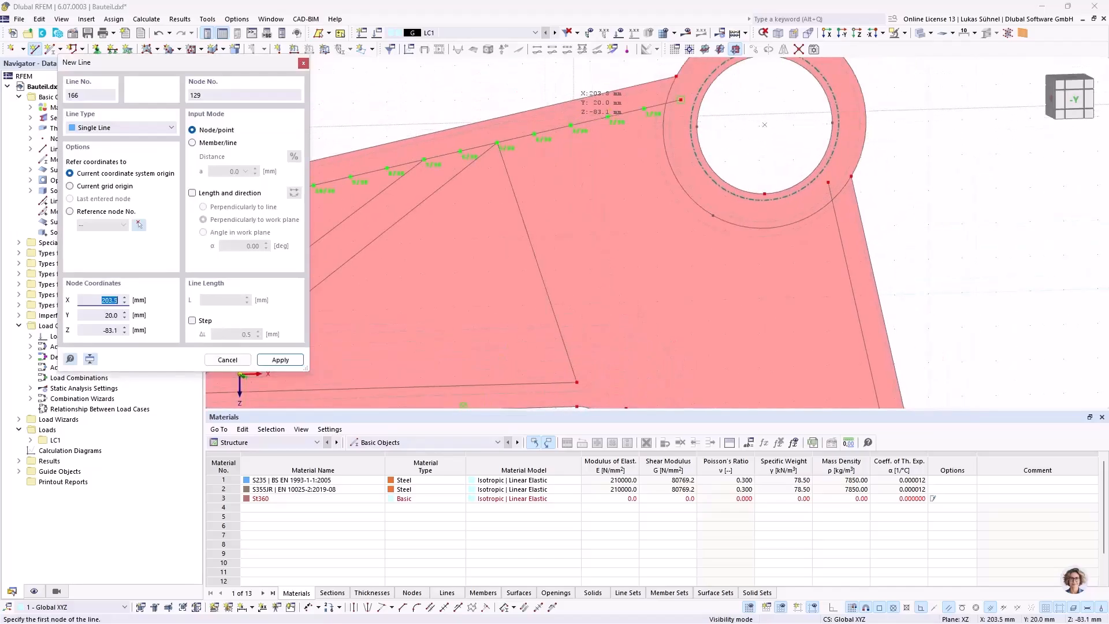
click(534, 135)
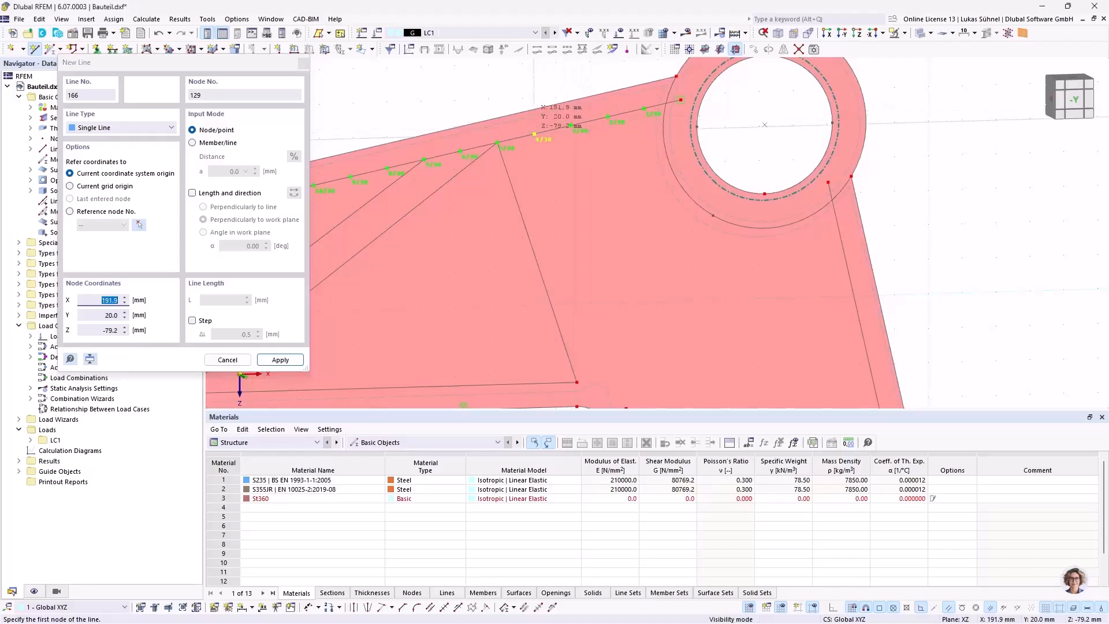
scroll(563, 178, down, 3)
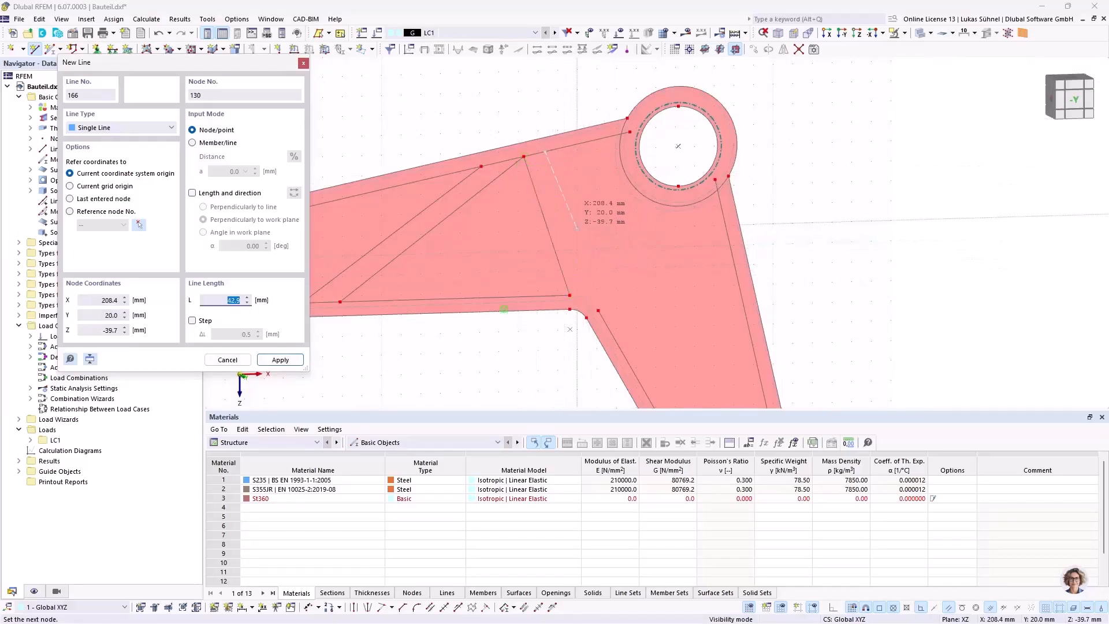
scroll(569, 227, up, 1)
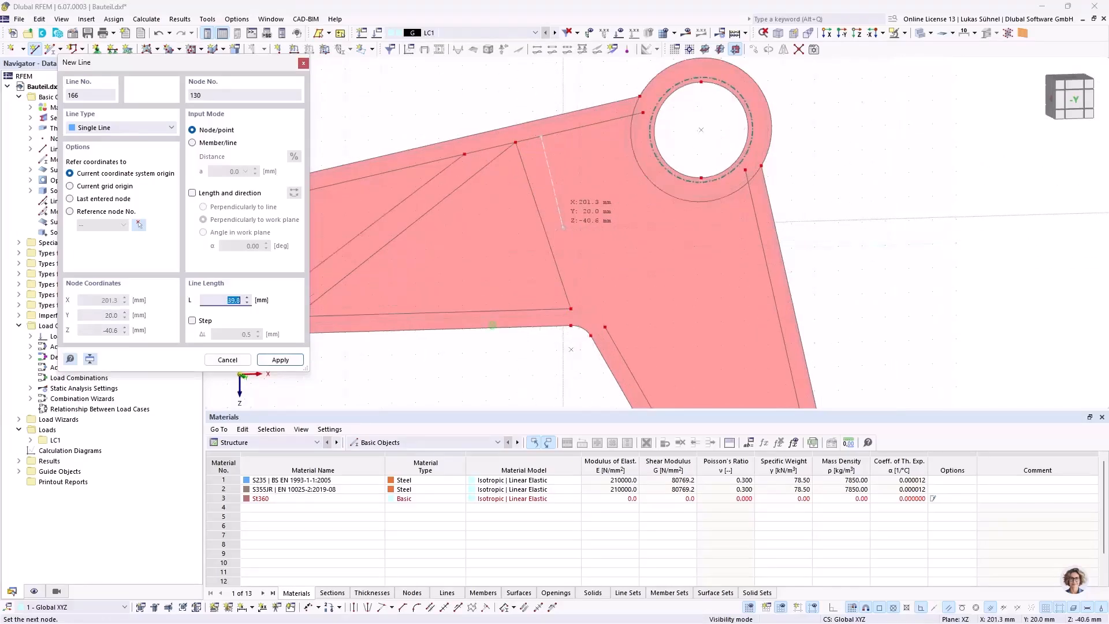
click(950, 607)
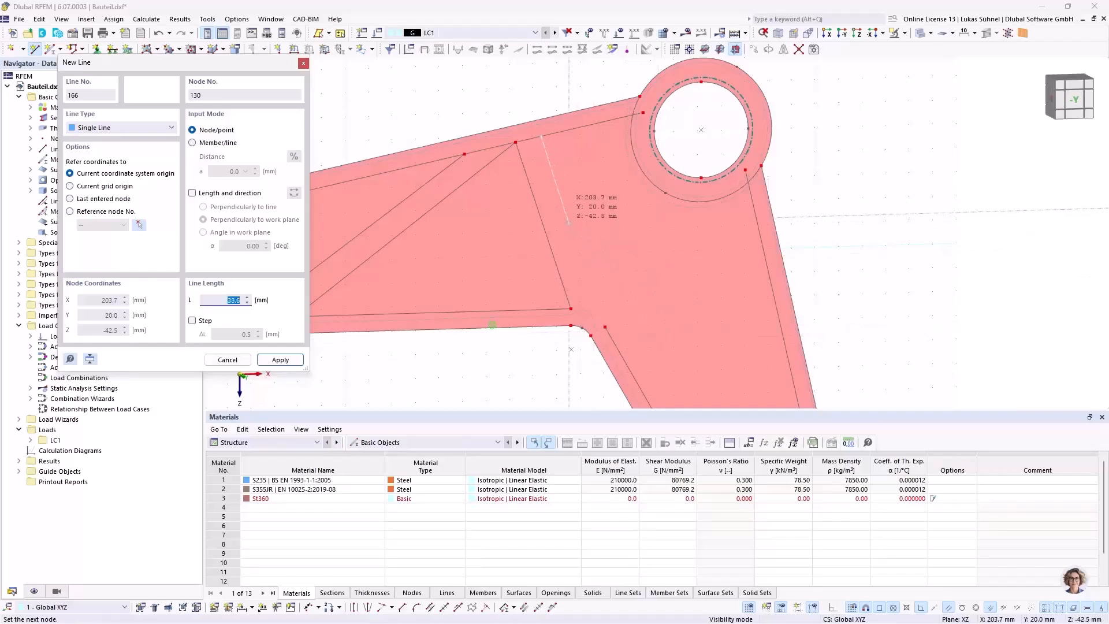
scroll(563, 209, up, 1)
scroll(562, 209, up, 4)
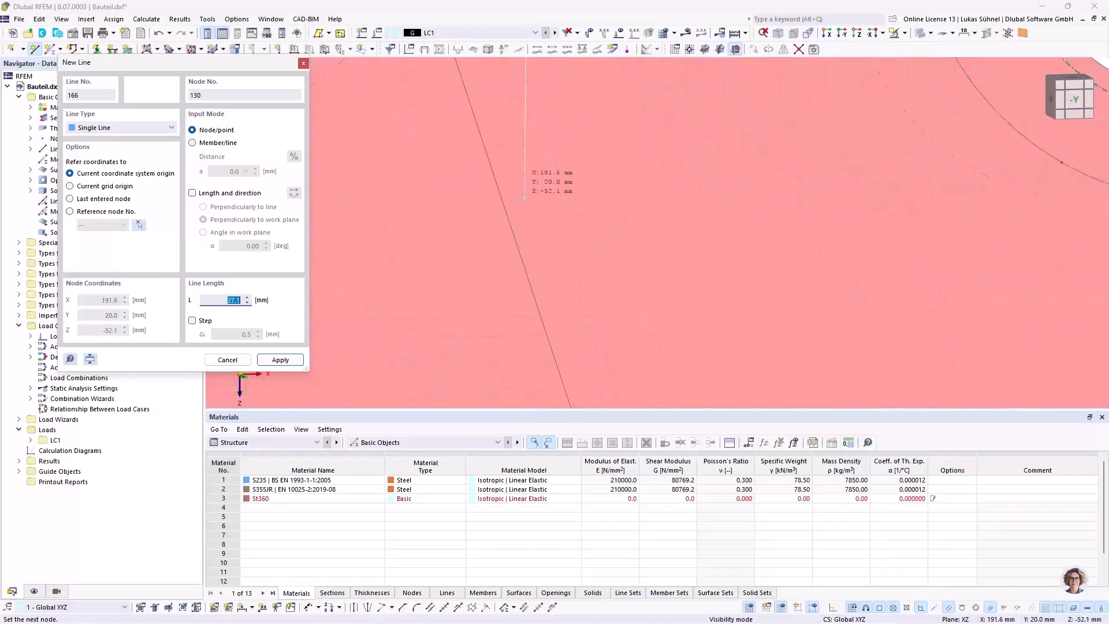
scroll(510, 218, up, 3)
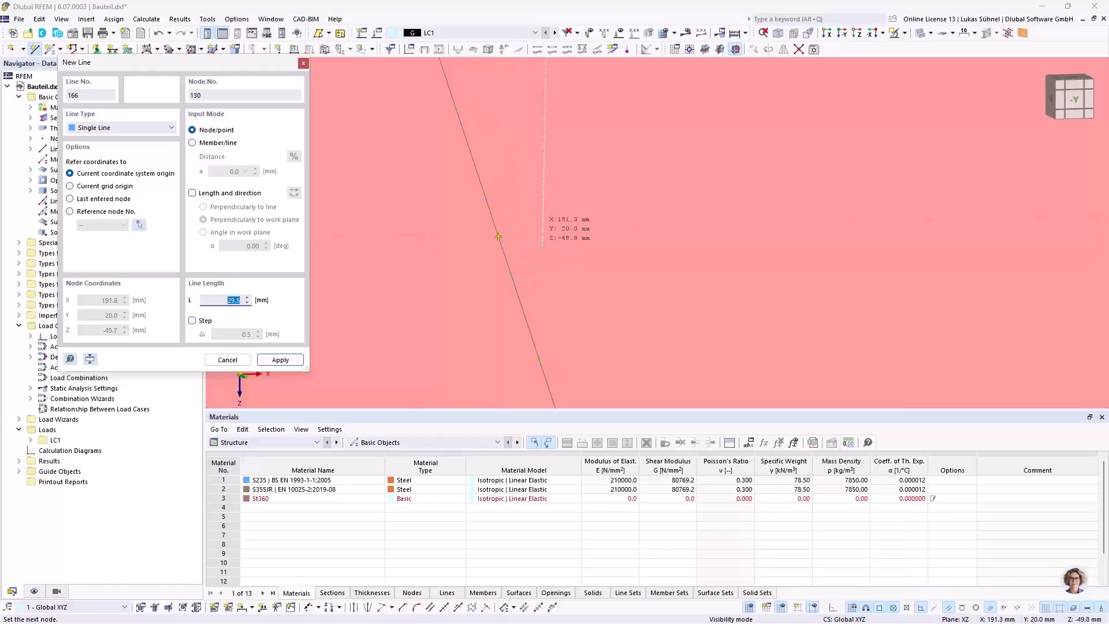
scroll(613, 267, down, 5)
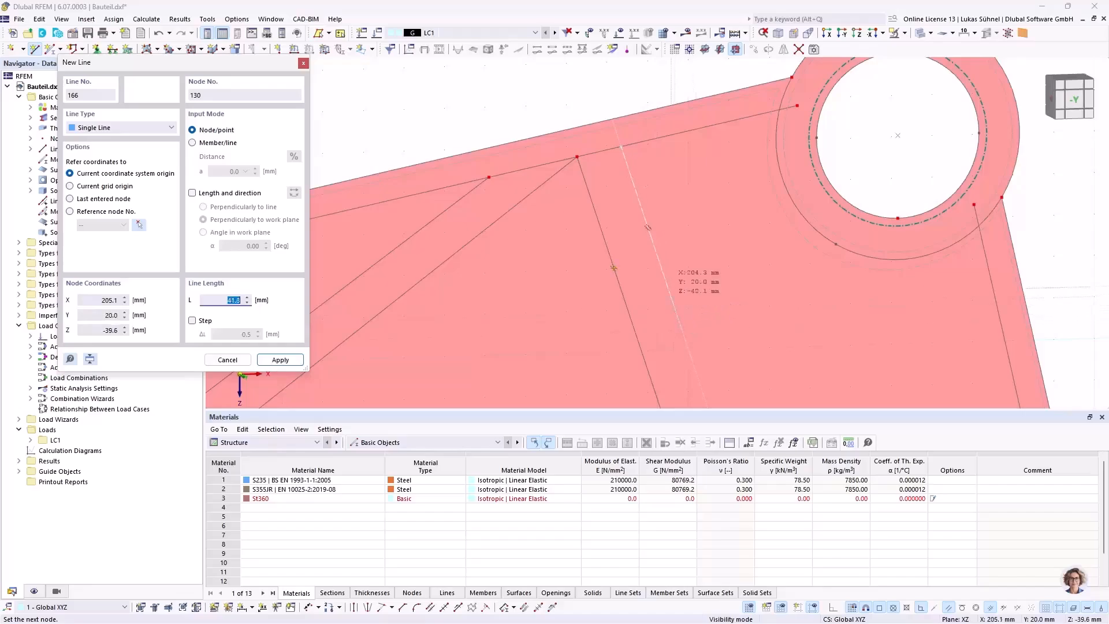
middle_drag(613, 267, 547, 180)
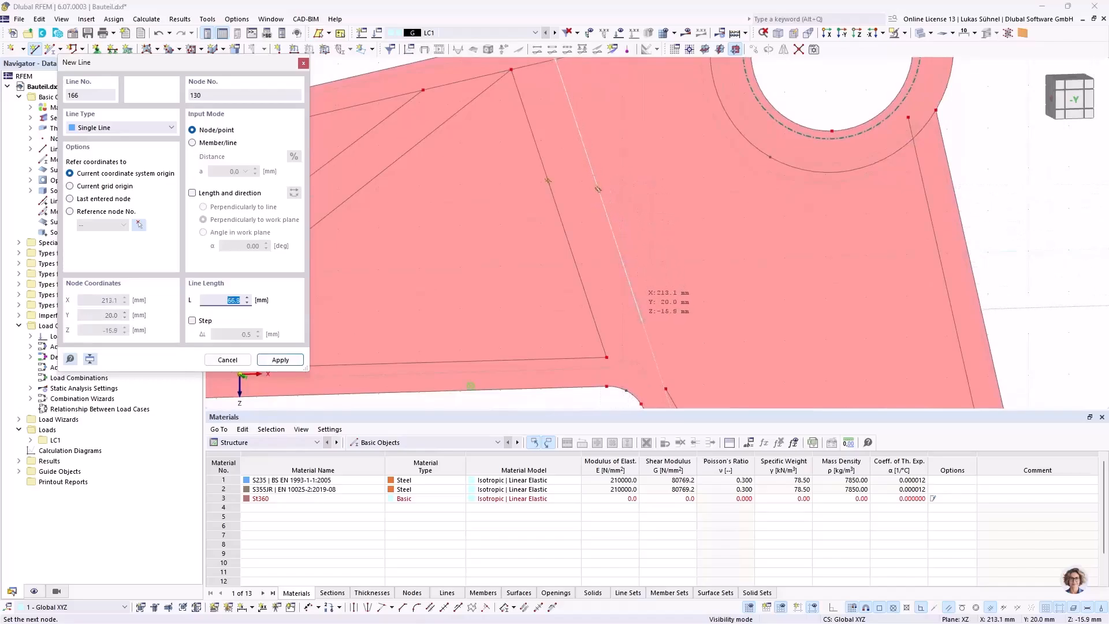
click(641, 314)
- Continue the line about 41 mm to X 233.6, Z -51.2 mm and from there back to the upper offset line beside the large hub
middle_drag(724, 176, 706, 263)
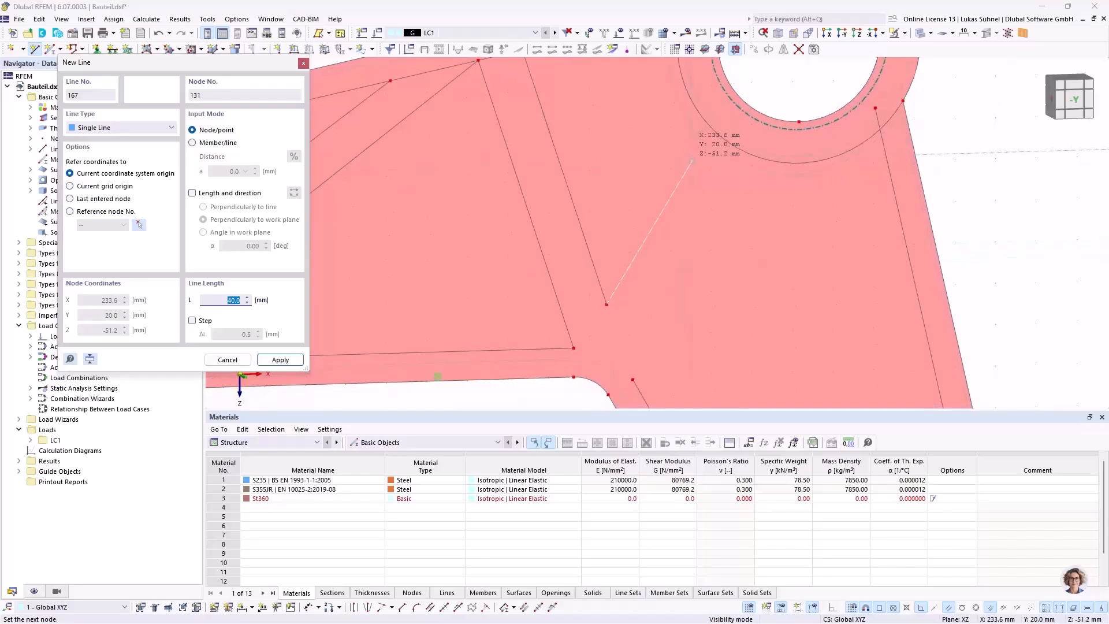
click(669, 141)
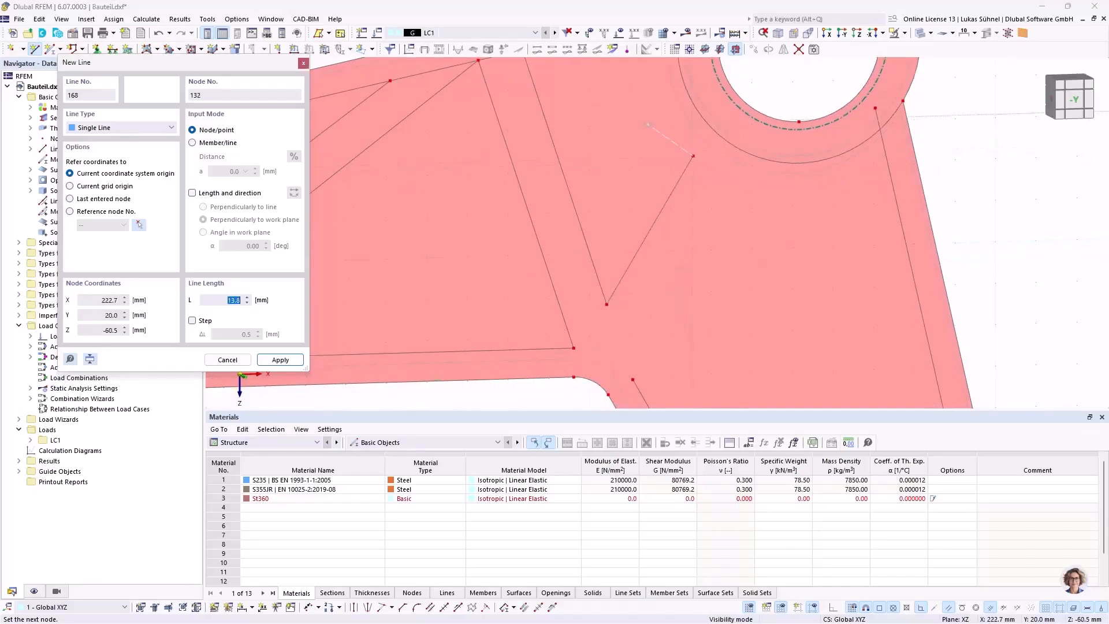
middle_drag(641, 110, 656, 229)
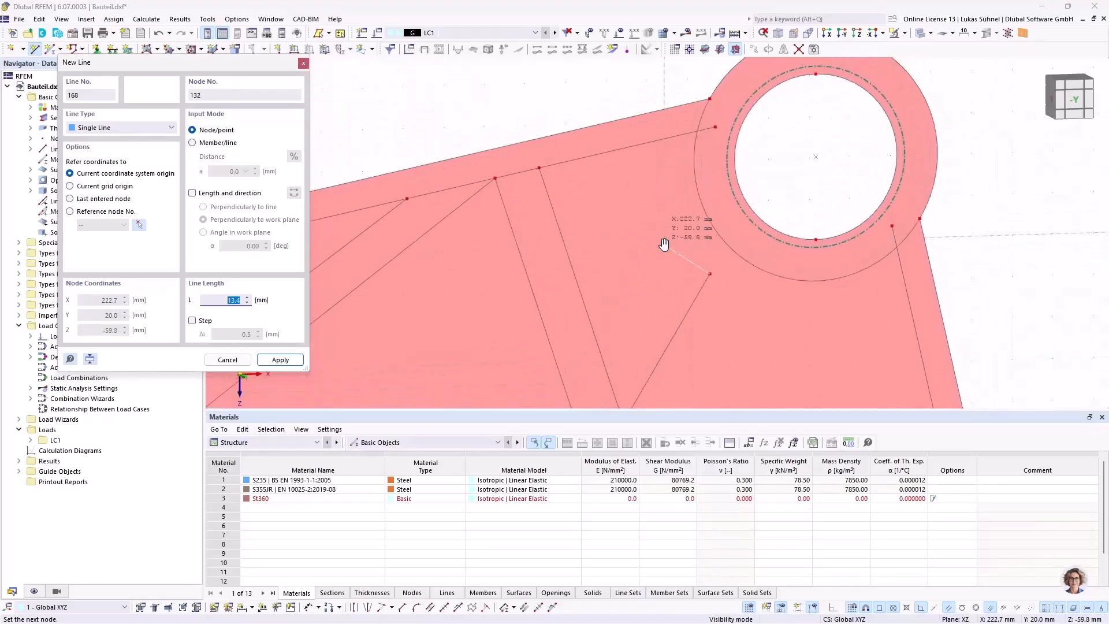
click(671, 137)
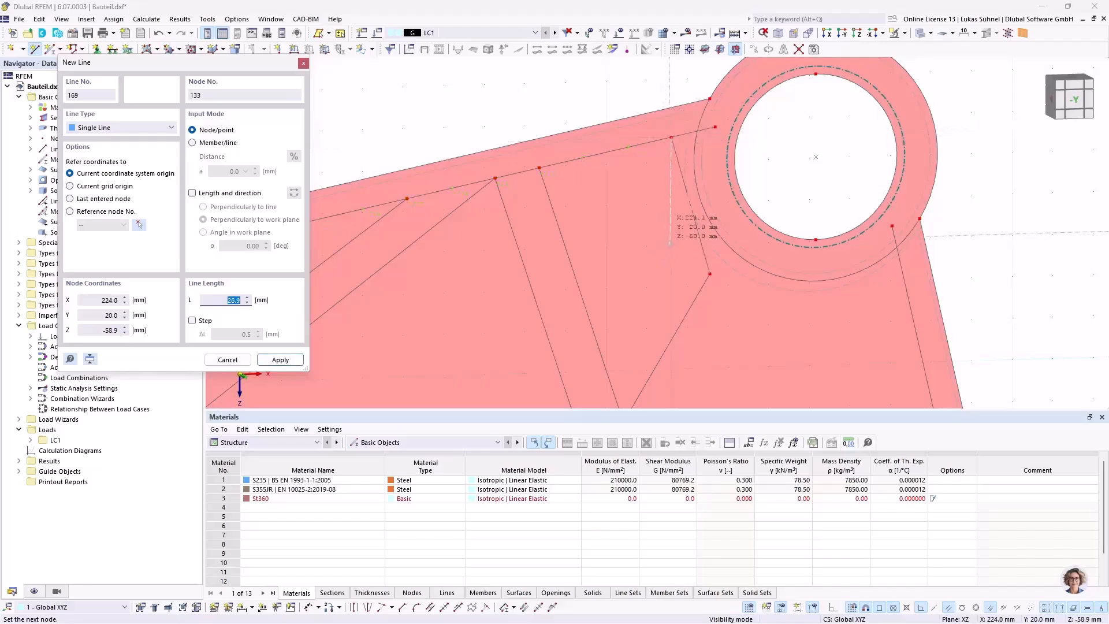
right_click(715, 361)
- Draw a line about 54 mm long from the inner corner node parallel to the facing diagonal, continuing to the outer offset line at X 282.2, Z -47.7 mm
scroll(674, 315, down, 3)
middle_drag(693, 291, 601, 191)
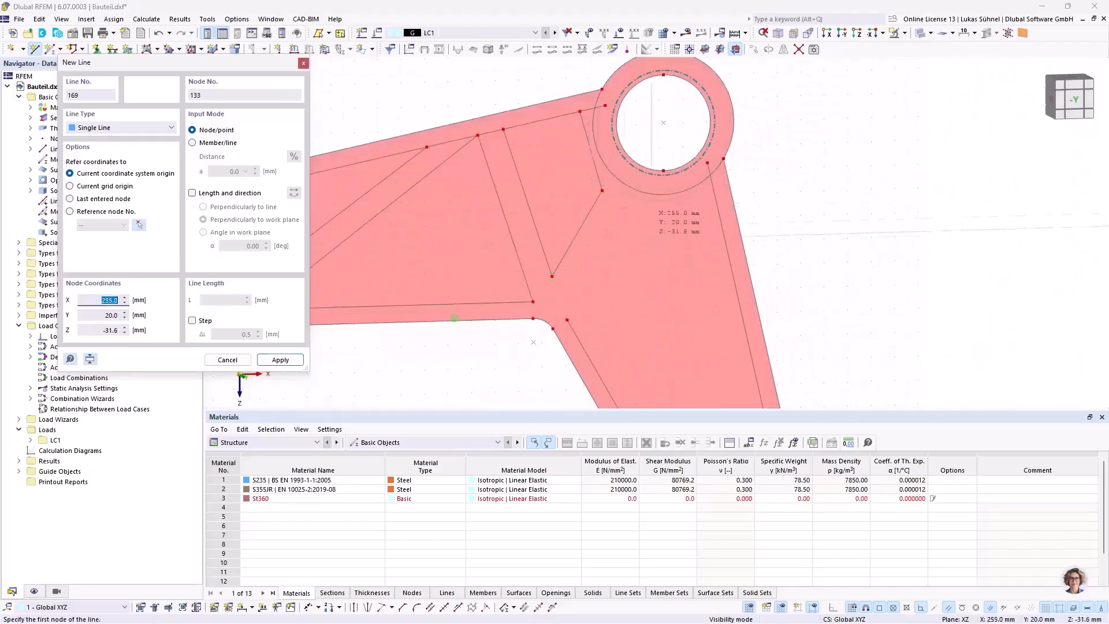
scroll(592, 309, up, 2)
middle_drag(593, 309, 547, 319)
click(557, 242)
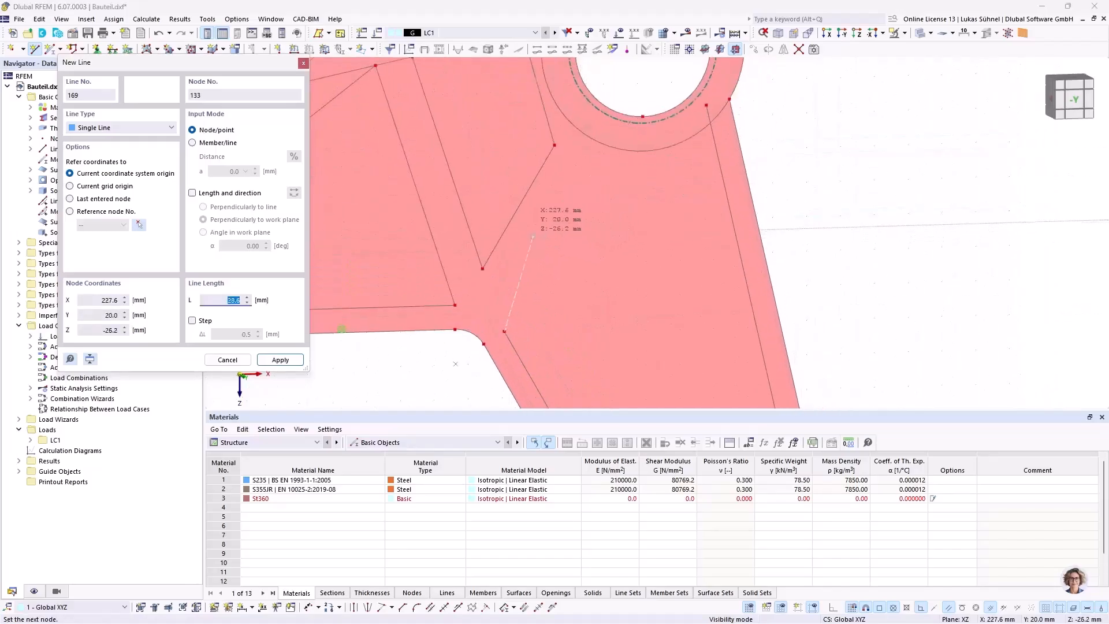
scroll(524, 236, up, 5)
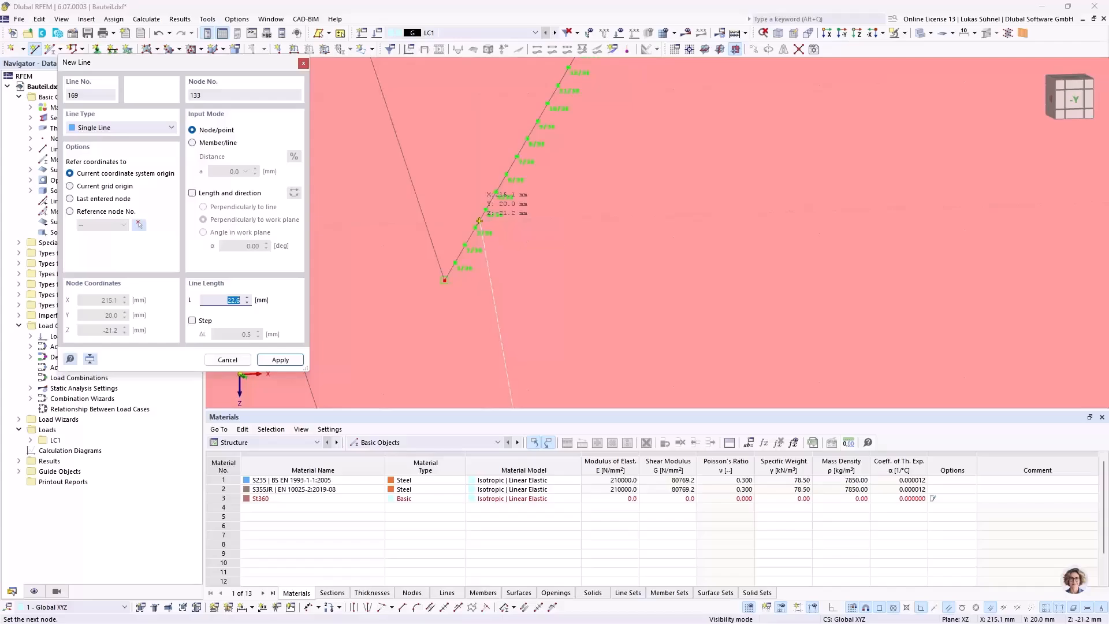
scroll(528, 271, down, 3)
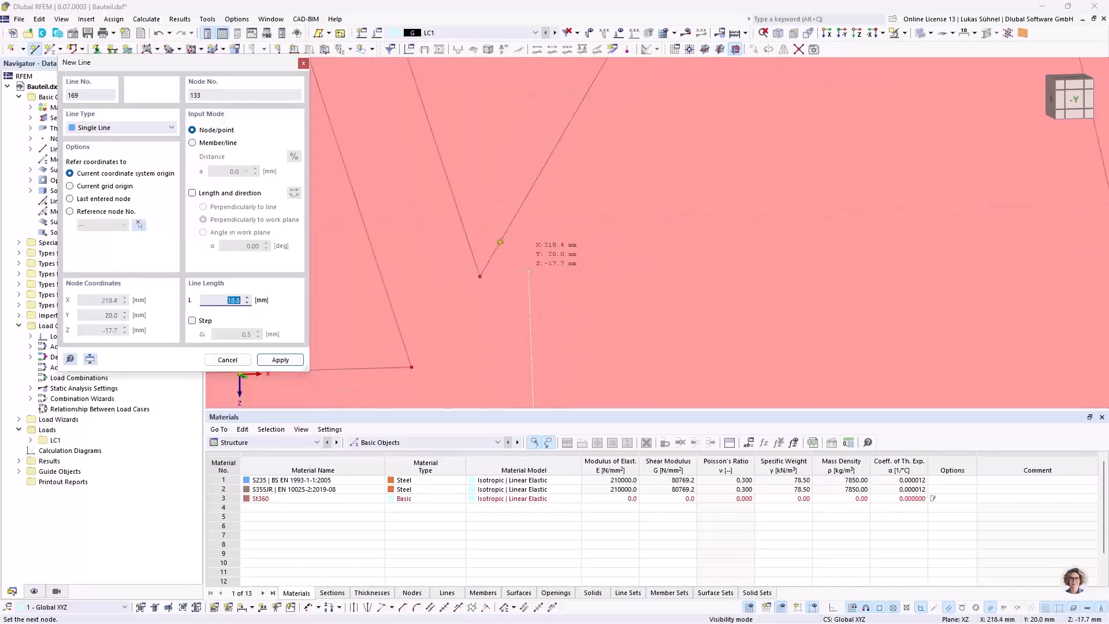
scroll(500, 242, down, 3)
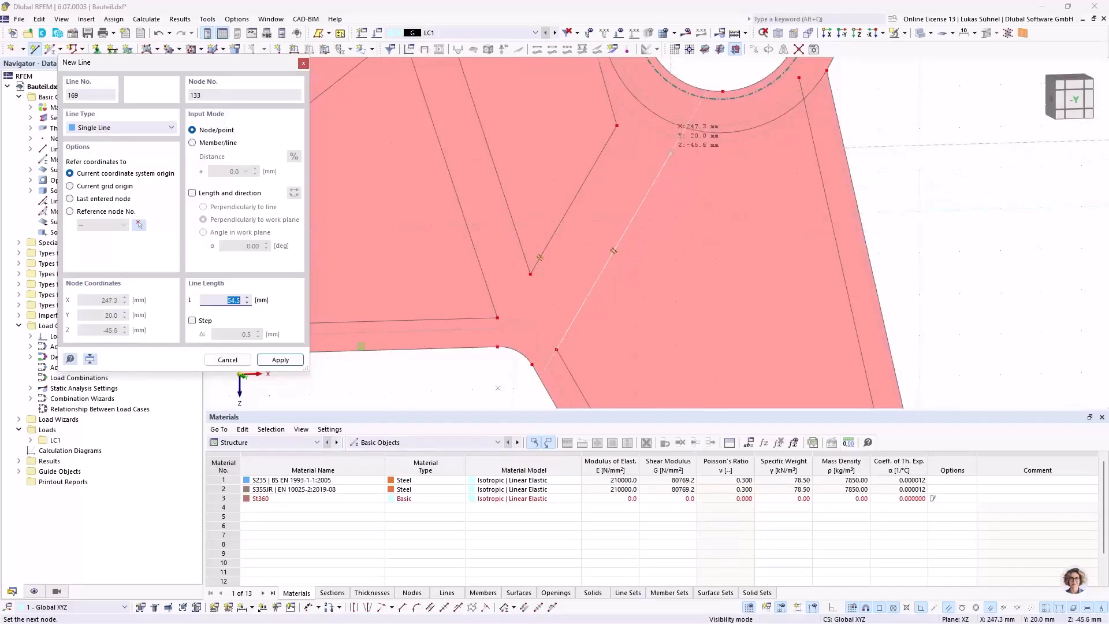
click(671, 152)
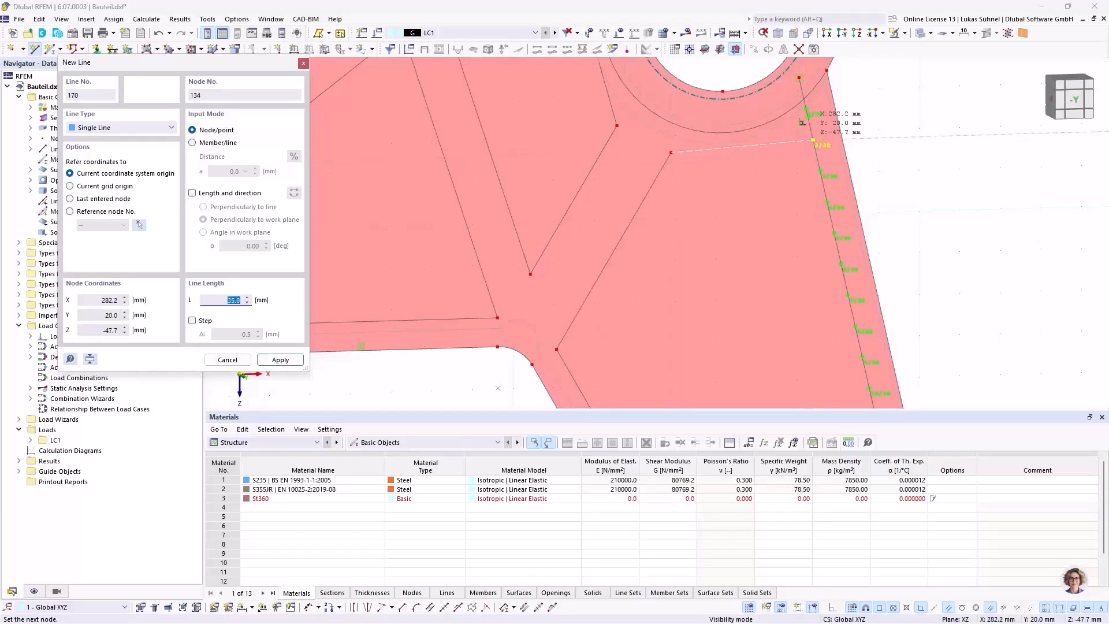
click(765, 223)
right_click(712, 178)
- Draw two diagonals across the lower arm: corner node to X 303.0, Z 42.9 mm, and X 304.8, Z 50.5 mm back to the inner offset line
scroll(704, 211, down, 4)
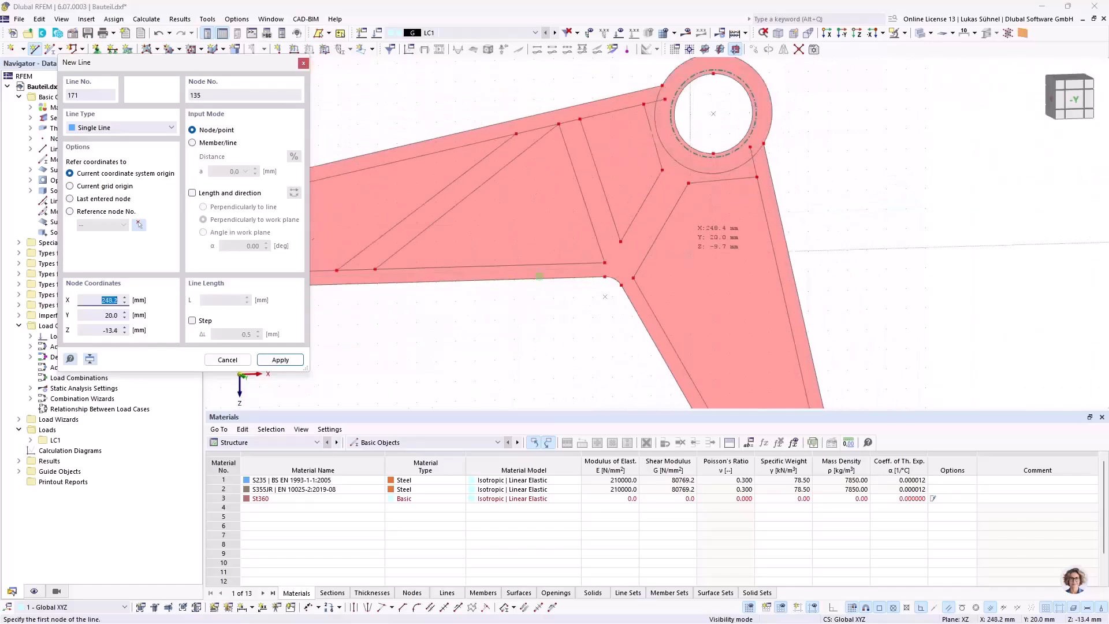
scroll(633, 279, up, 3)
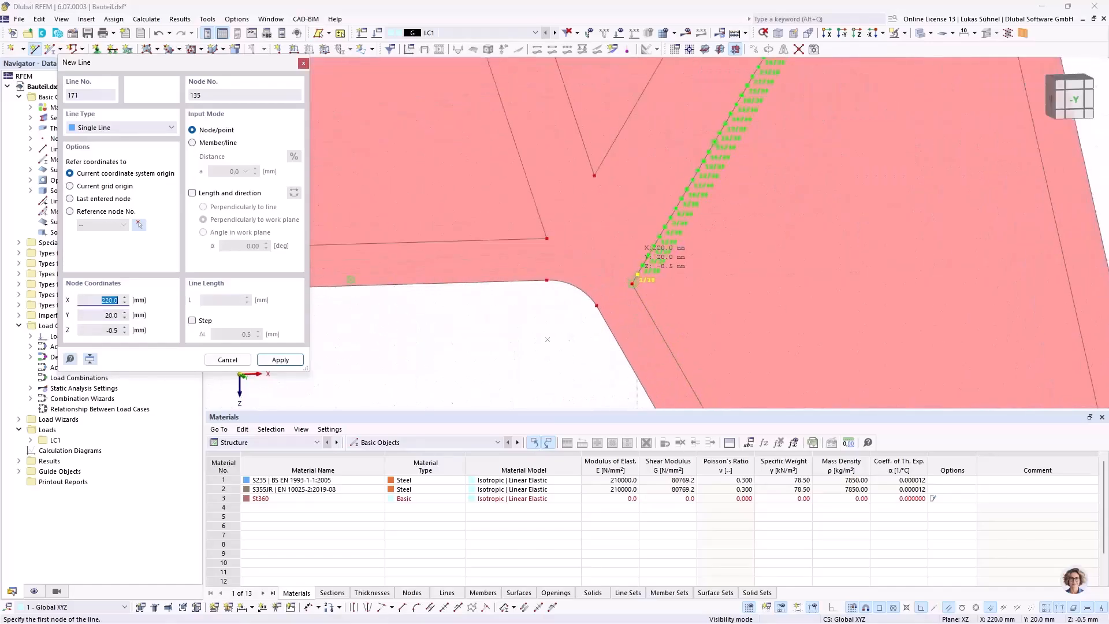
click(633, 283)
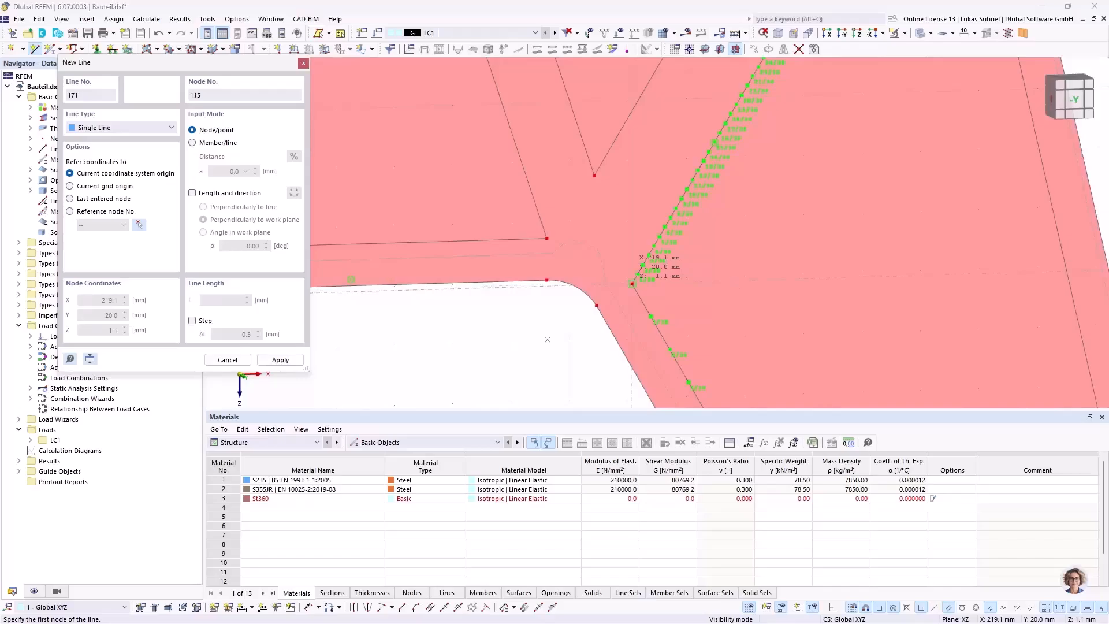
scroll(732, 280, down, 2)
scroll(771, 291, down, 2)
scroll(936, 292, up, 5)
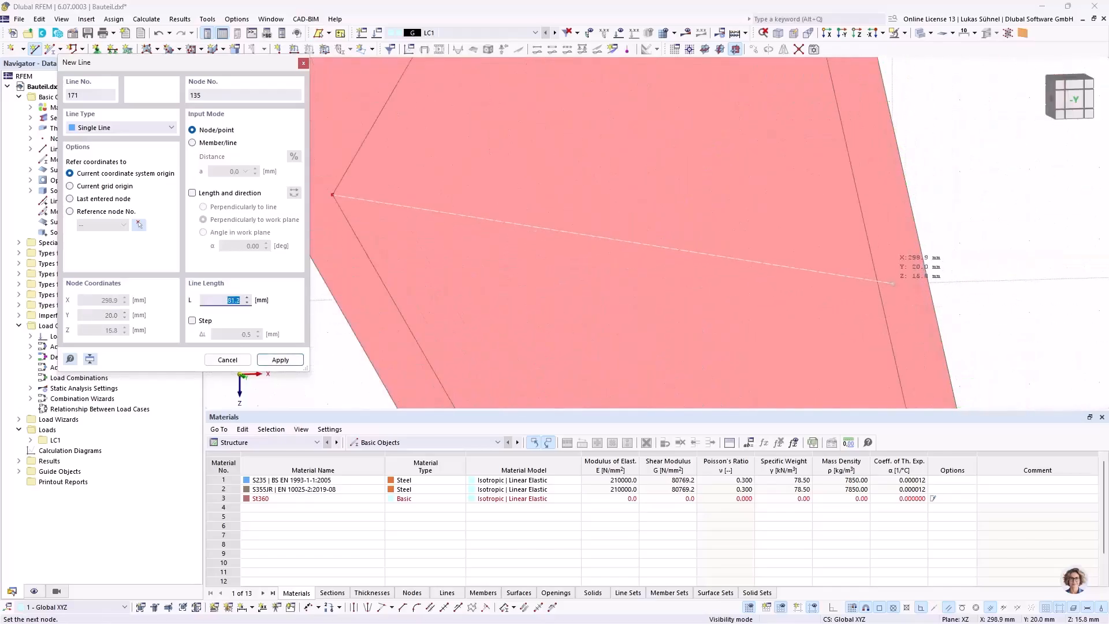
scroll(884, 279, down, 2)
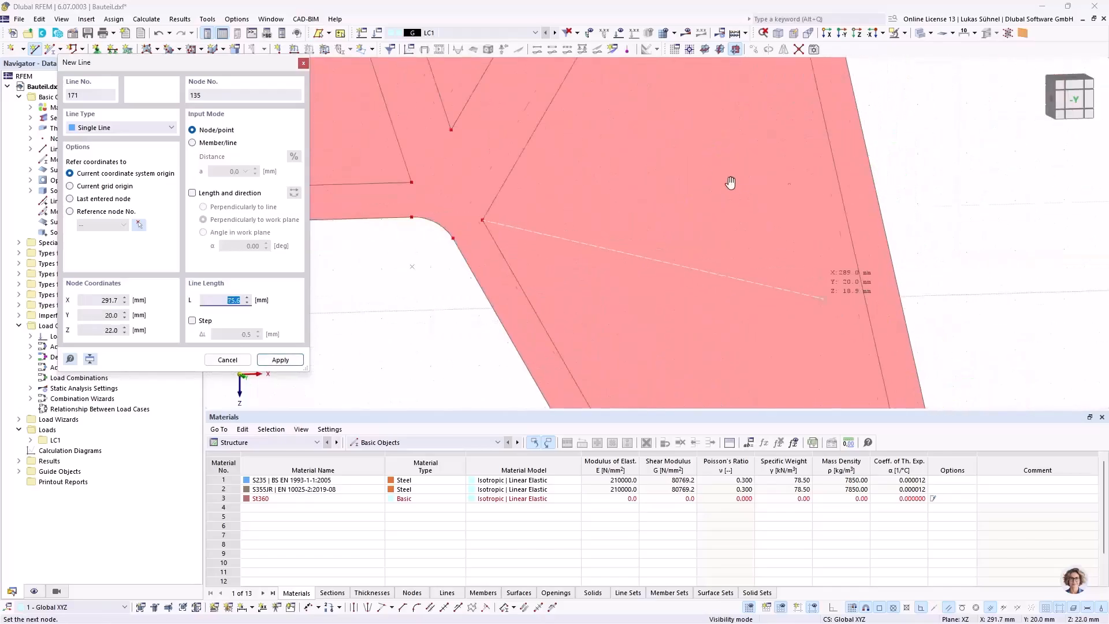
scroll(775, 277, up, 2)
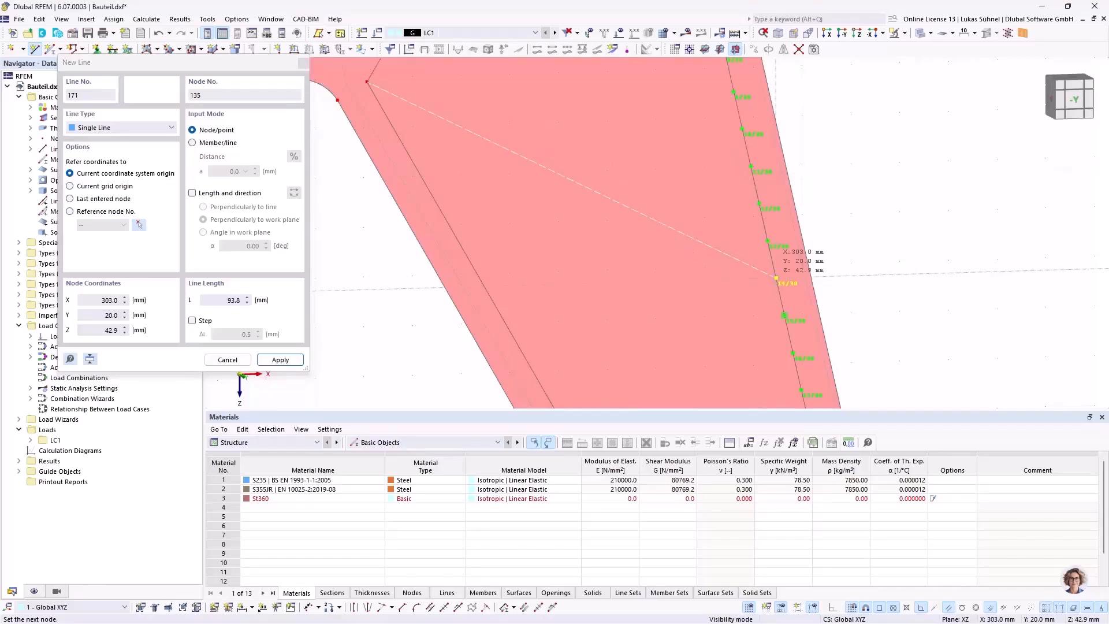
click(775, 278)
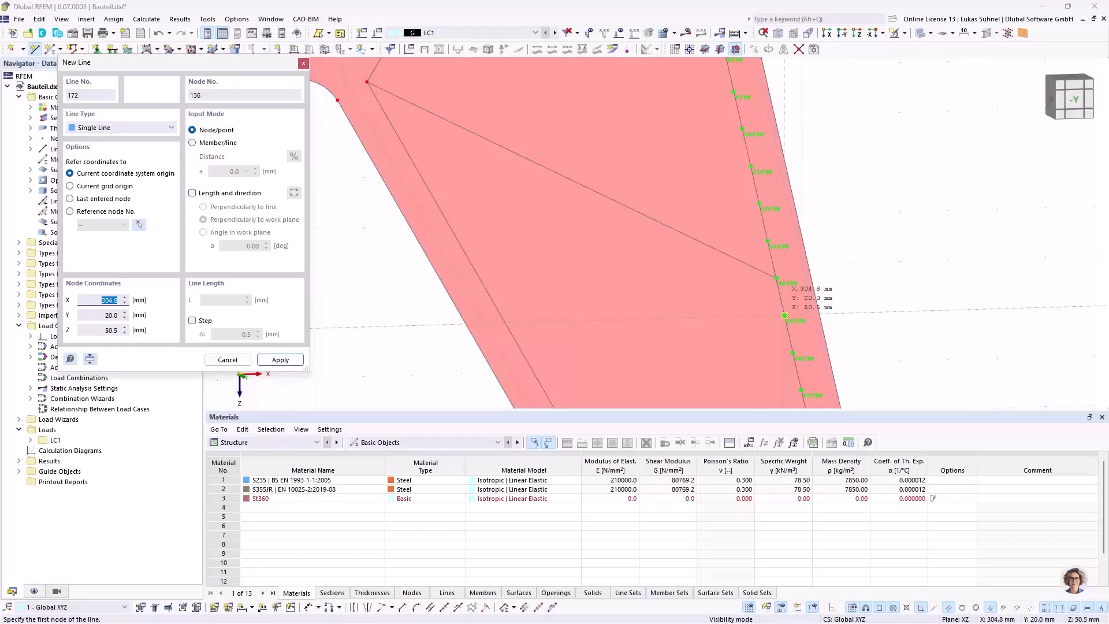
click(783, 316)
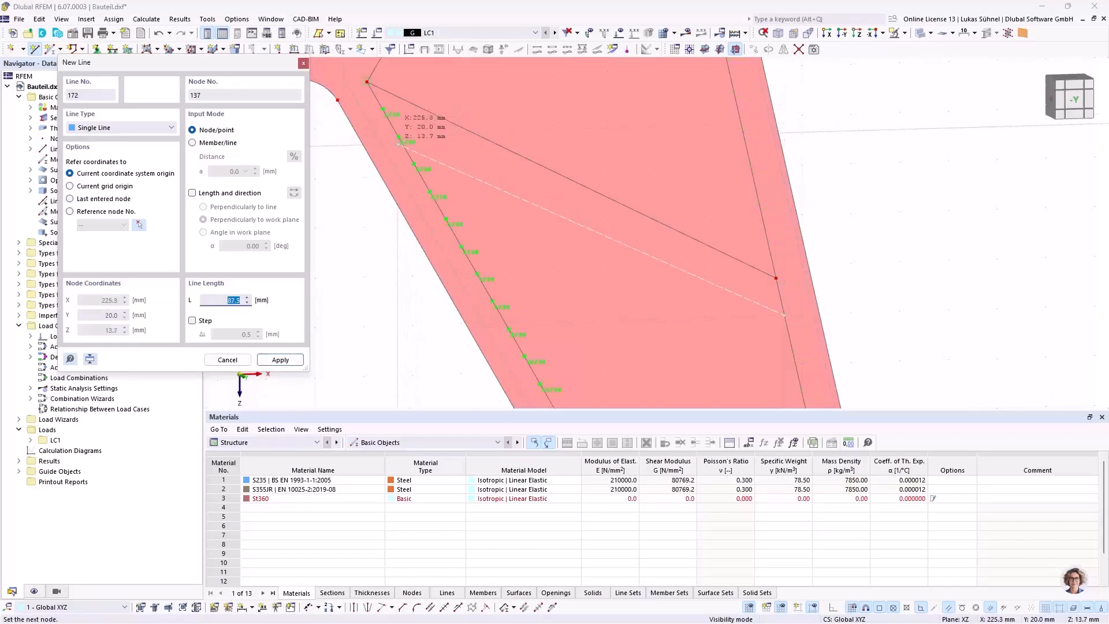
click(399, 137)
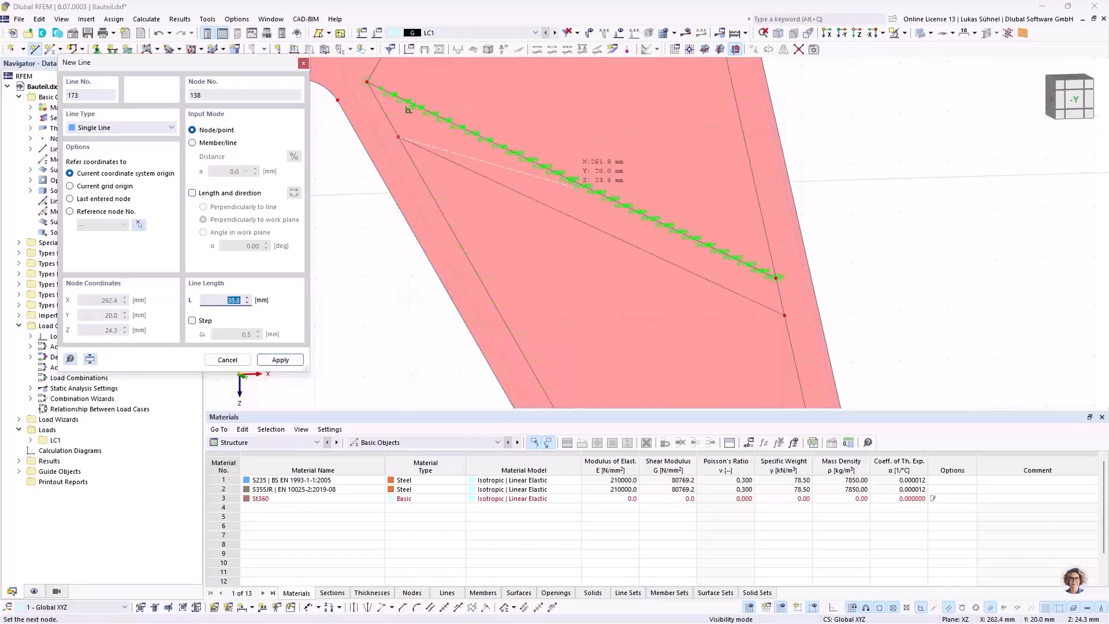
- Draw a short line above the lower small hub from the outer offset line at X 325.5, Z 141.1 mm to the inner offset line
scroll(561, 170, down, 3)
scroll(654, 341, up, 2)
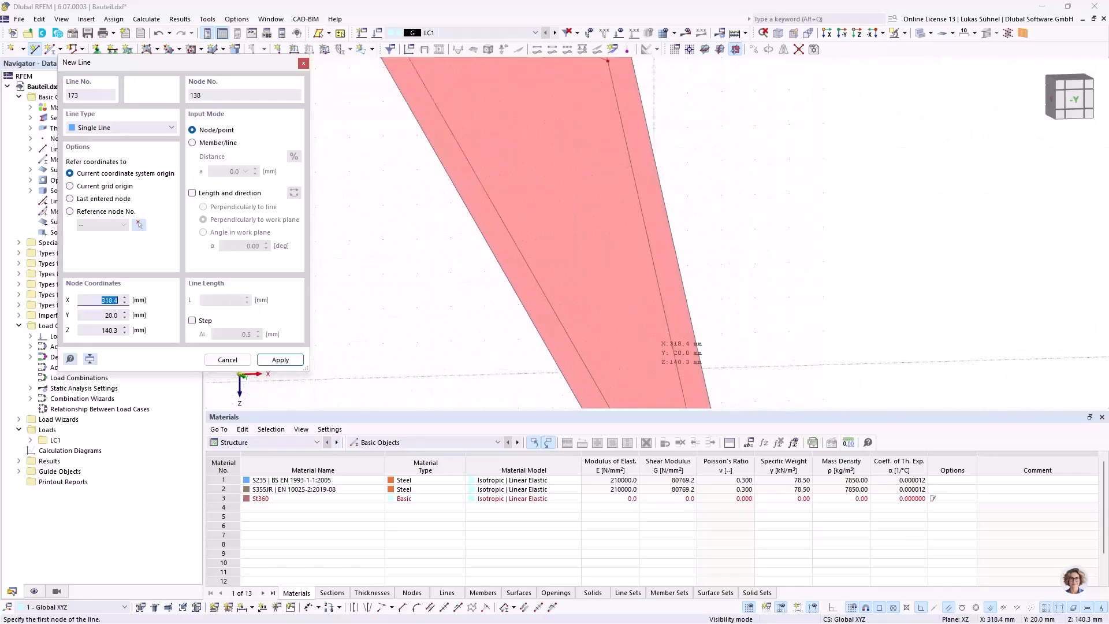
middle_drag(654, 341, 595, 205)
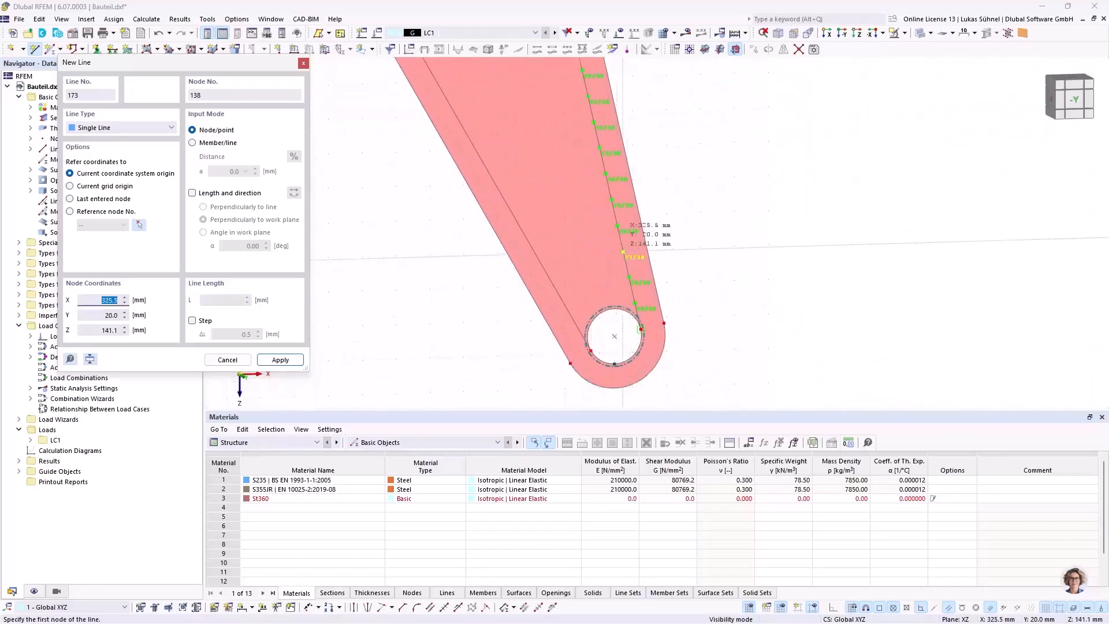
click(623, 252)
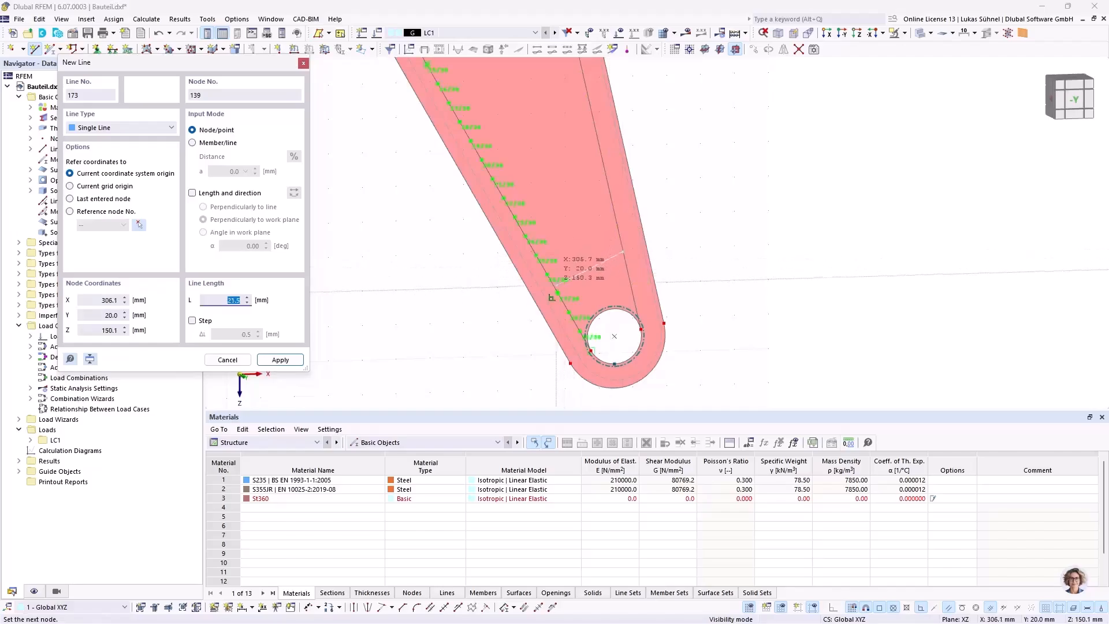
click(677, 265)
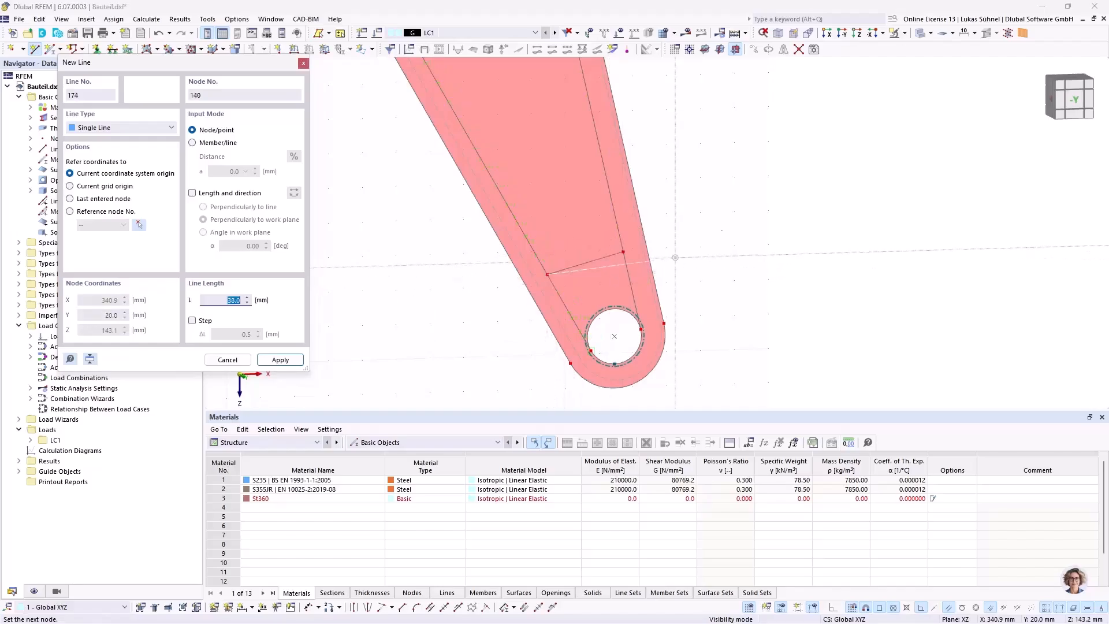
key(Escape)
scroll(726, 297, down, 2)
scroll(433, 266, down, 4)
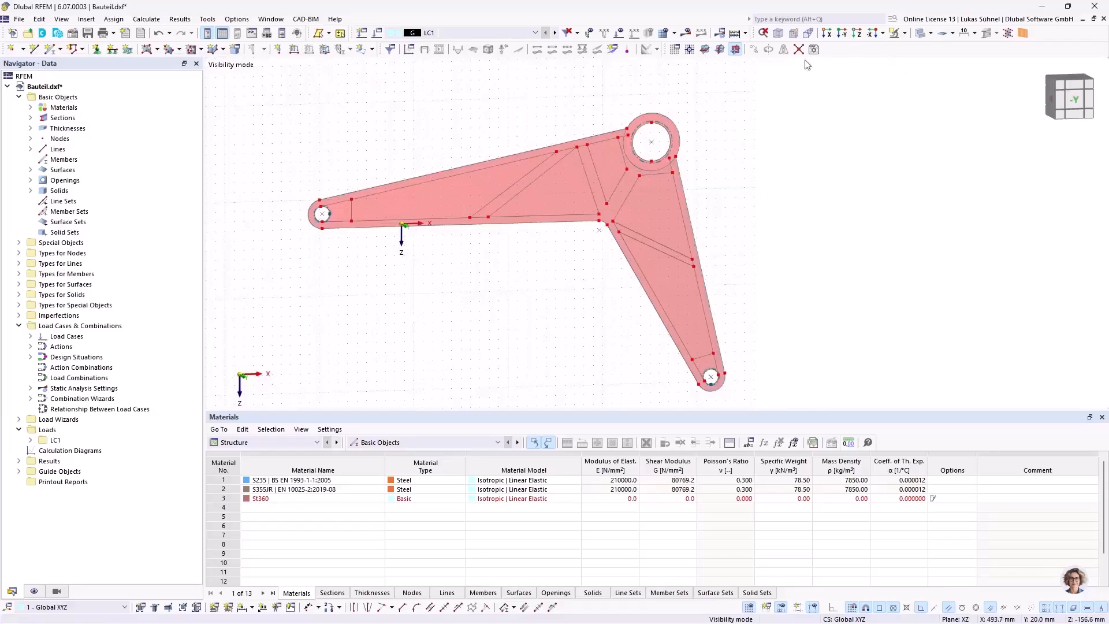
- Connect the intersecting offset and rib lines on the long arm and around the junction of the two arms
scroll(365, 203, up, 2)
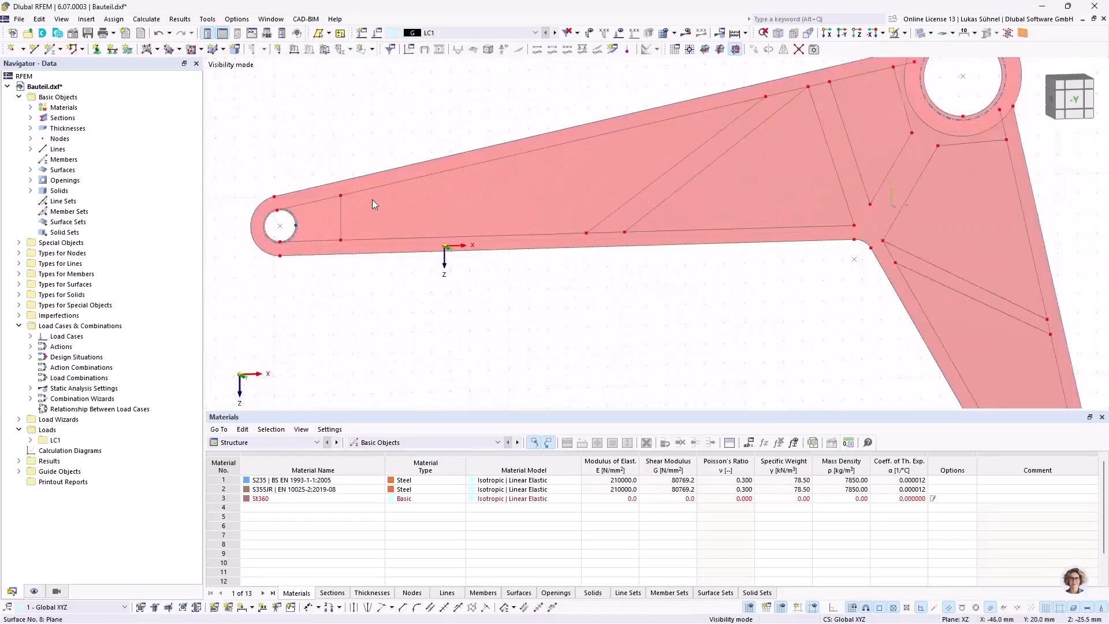
right_click(364, 318)
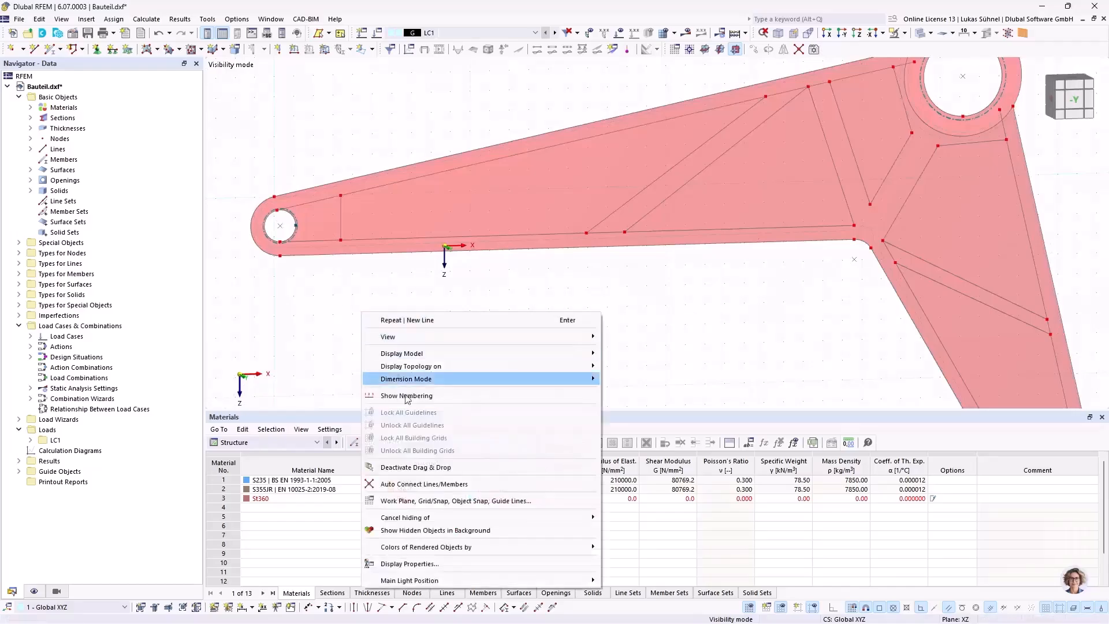
mouse_move(412, 545)
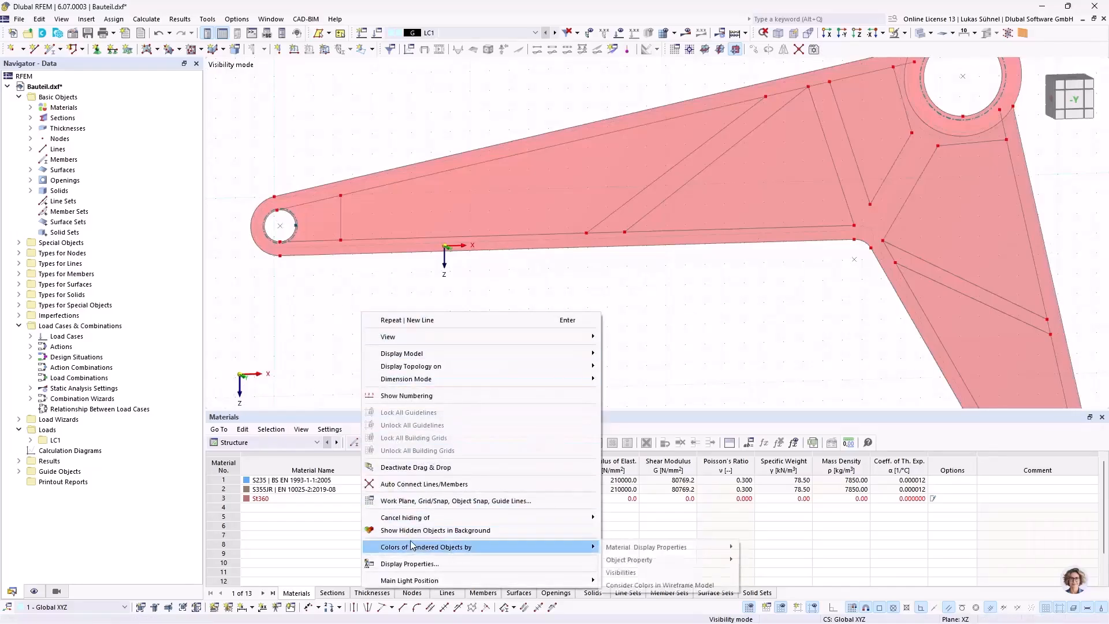
click(409, 492)
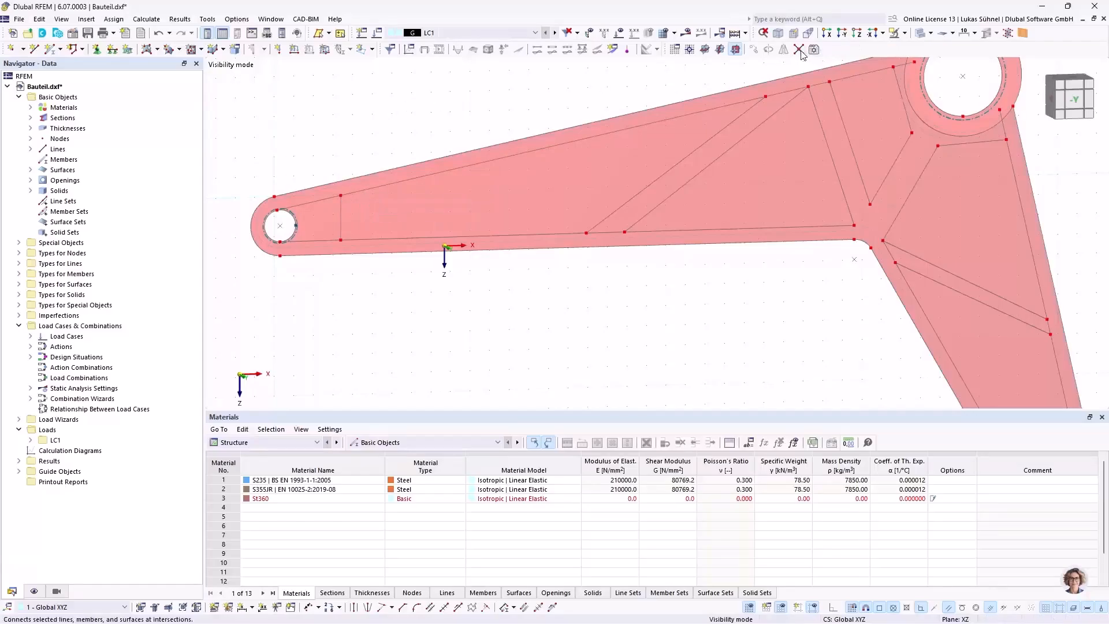
scroll(370, 327, down, 1)
scroll(365, 325, down, 1)
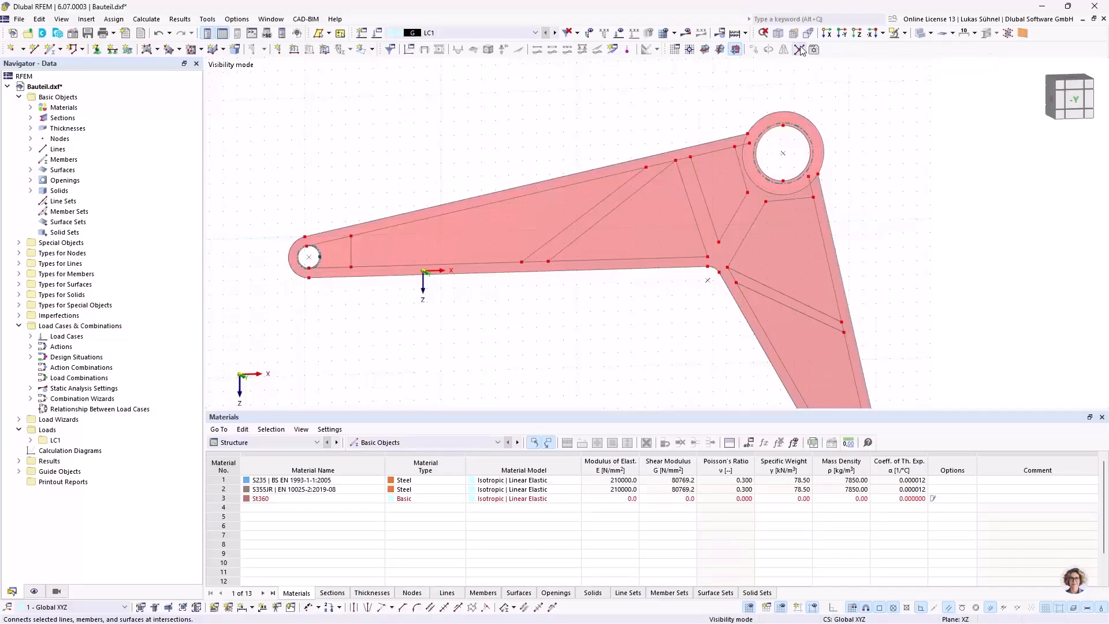
drag(346, 150, 719, 334)
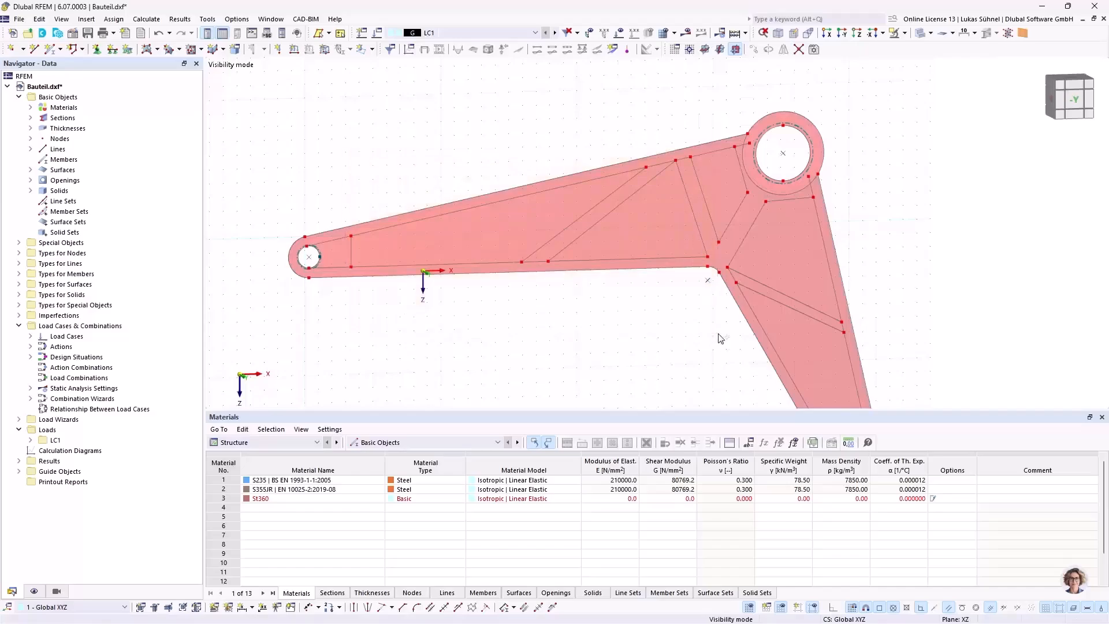
drag(671, 377, 944, 199)
- Connect the intersecting lines beside the large hub and along the lower arm
scroll(738, 163, up, 3)
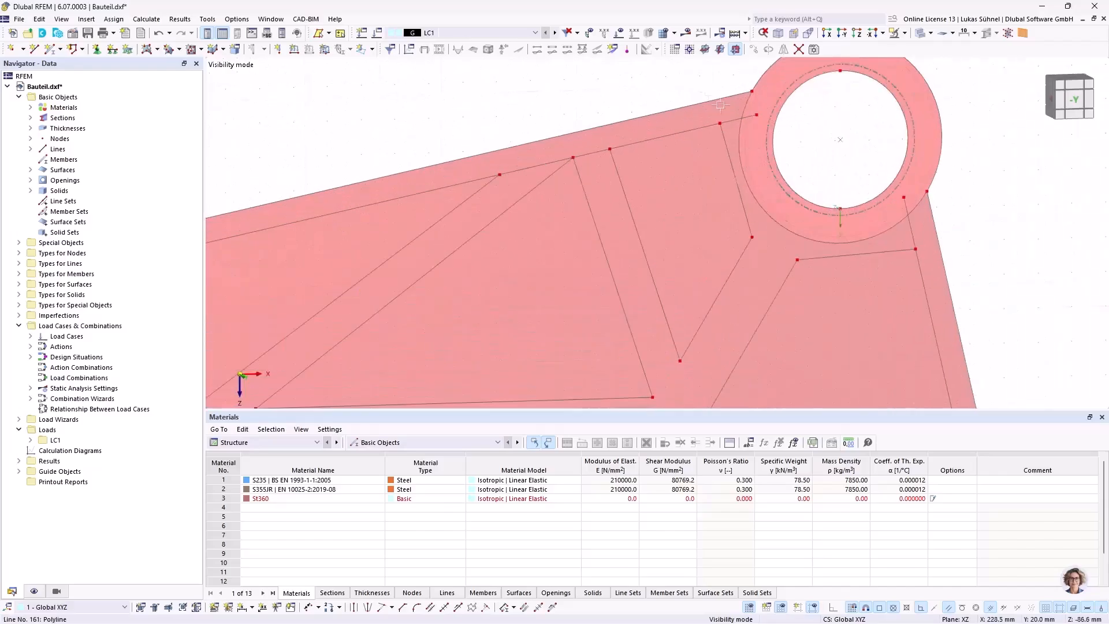
drag(682, 73, 721, 136)
drag(985, 230, 912, 275)
scroll(666, 237, down, 6)
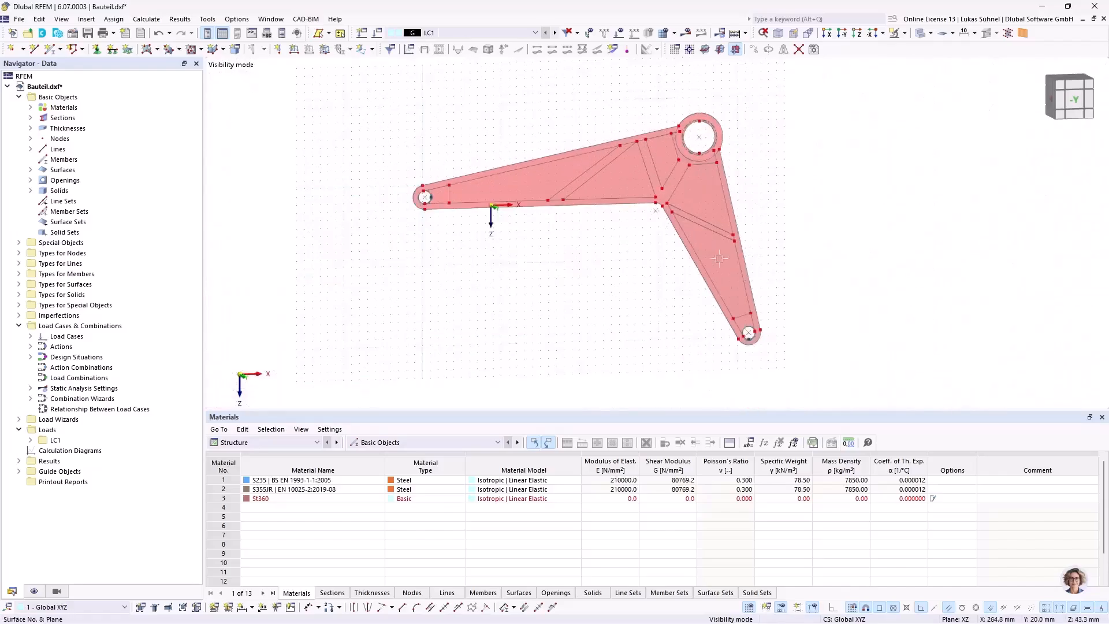
scroll(732, 331, up, 3)
drag(522, 242, 829, 312)
scroll(663, 307, down, 3)
drag(518, 239, 679, 197)
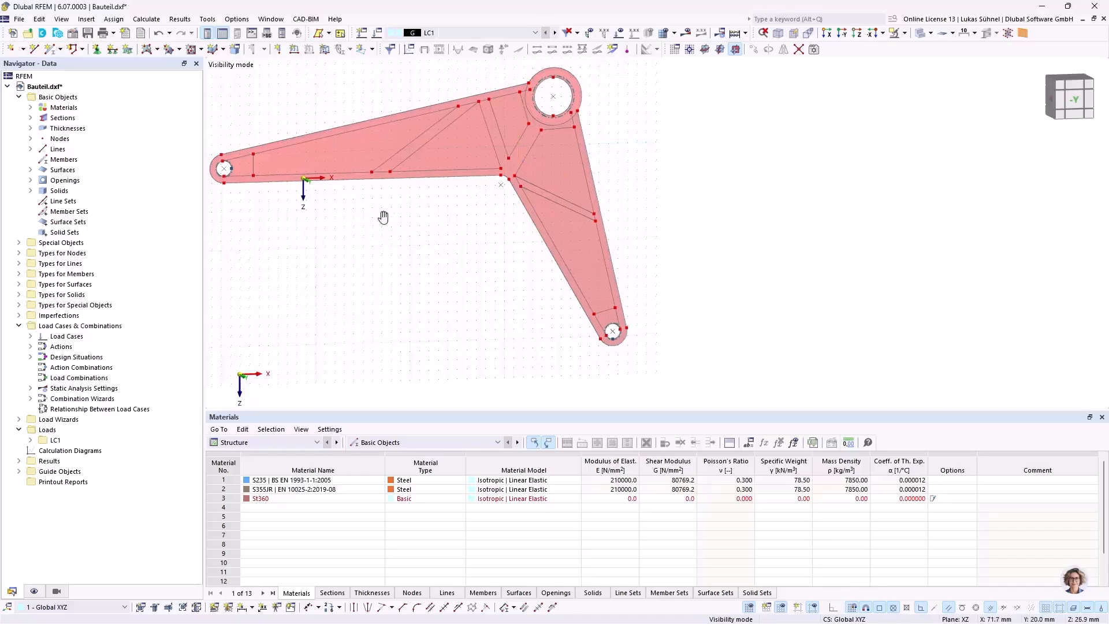
- Round both corners of the long arm's outer pocket next to the small hub with an 8 mm radius
scroll(381, 211, up, 4)
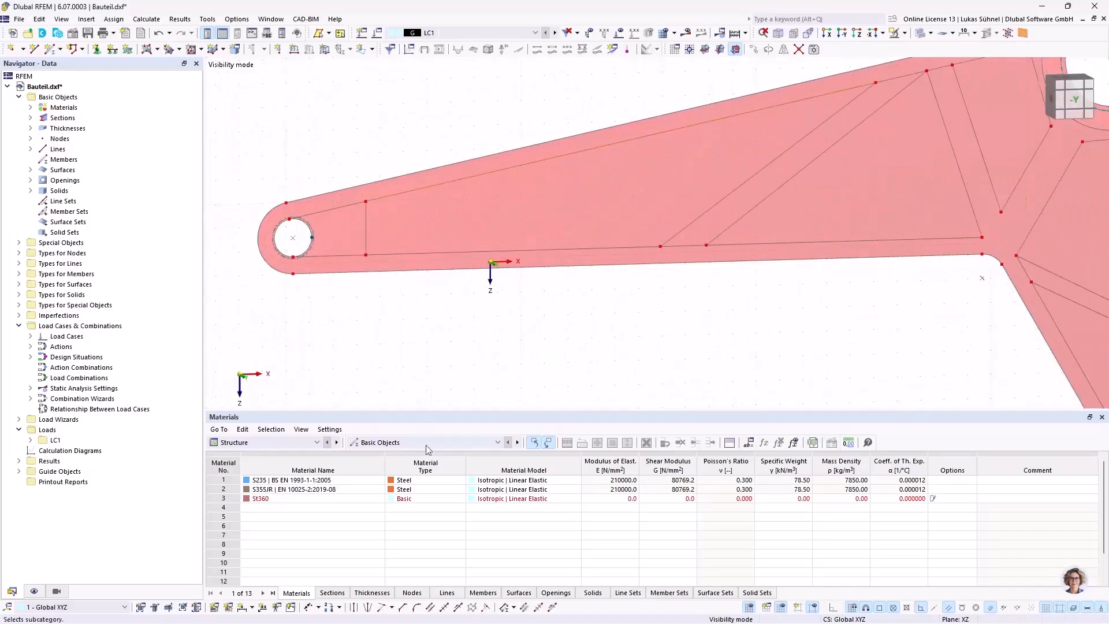
click(417, 608)
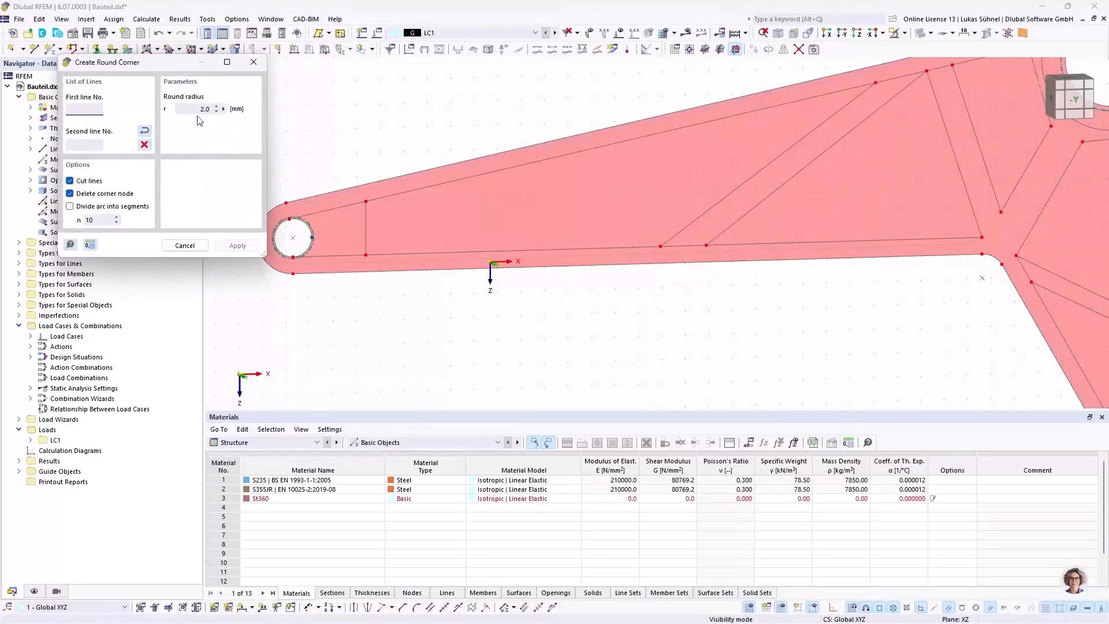
click(191, 108)
click(400, 252)
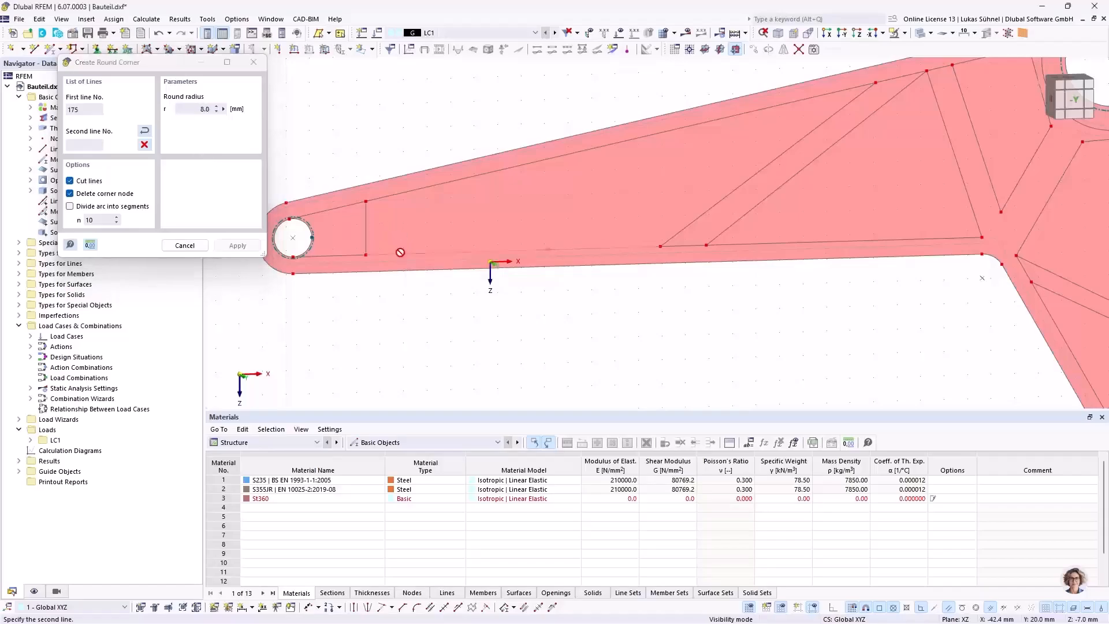
click(367, 234)
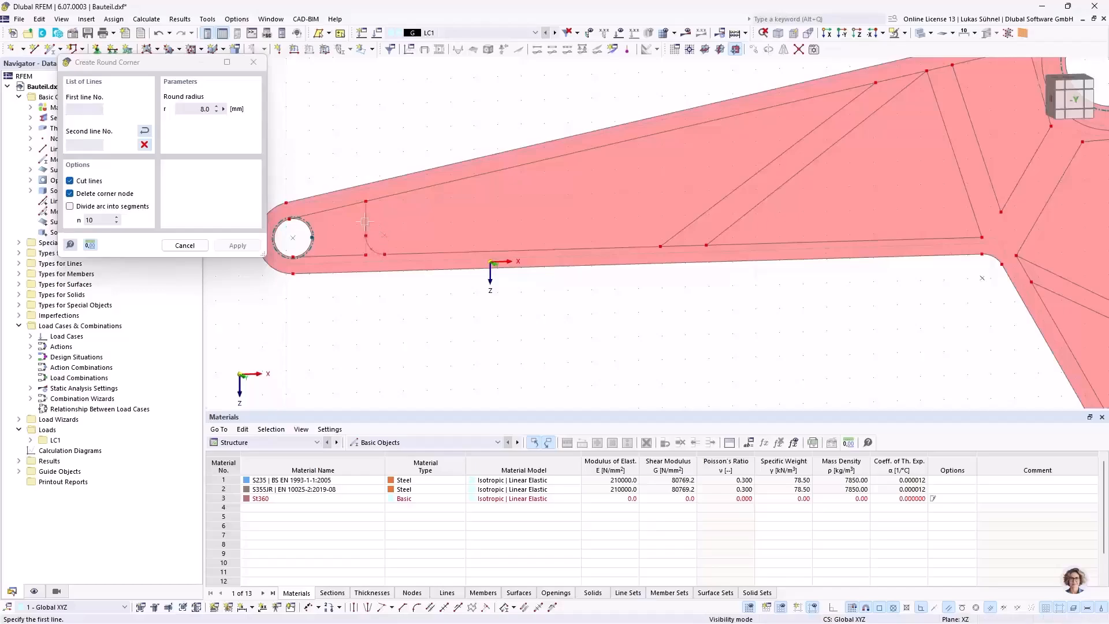
click(390, 198)
- Round the outer pocket's two remaining corners, where its diagonal meets the offset lines, with the 8 mm radius
click(638, 248)
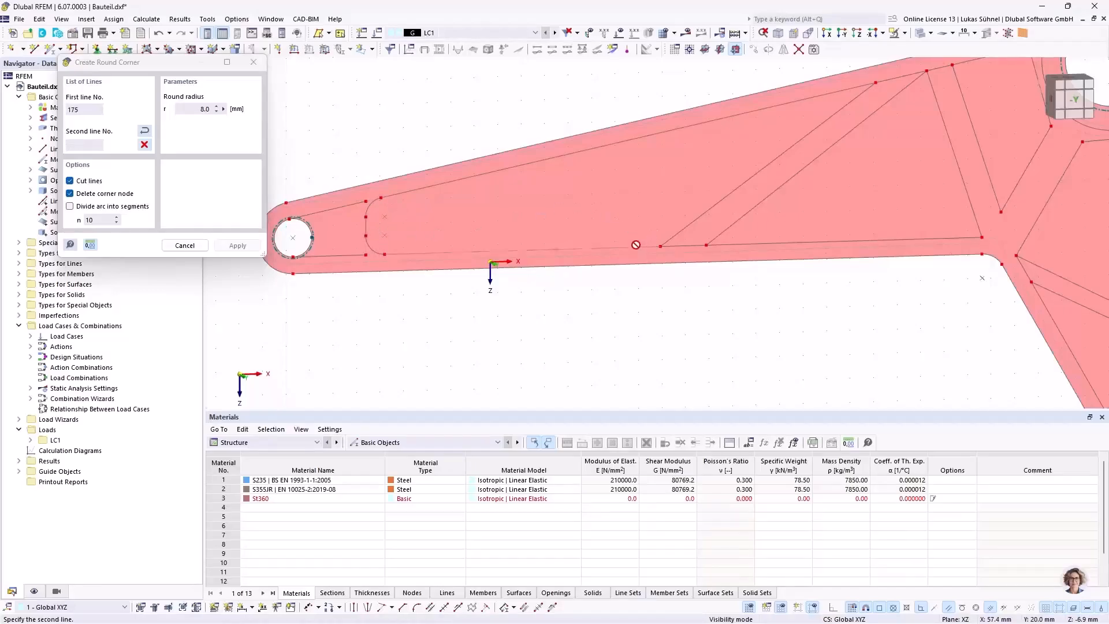
click(673, 236)
click(781, 105)
click(772, 159)
- Round all three corners of the triangular pocket in the middle of the plate with the 8 mm radius
click(755, 245)
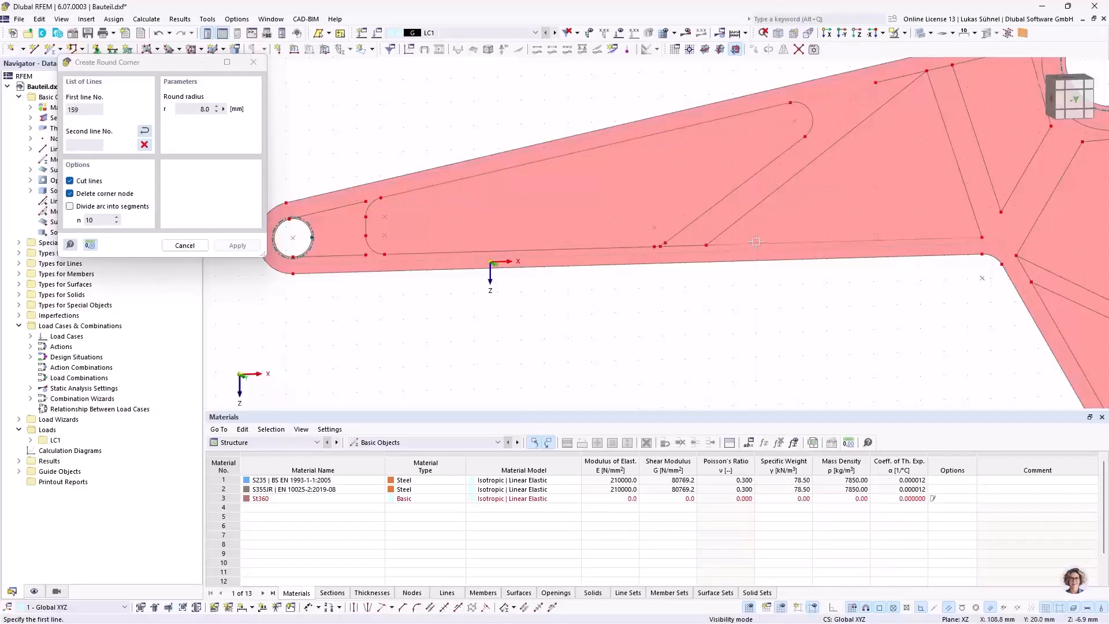
click(774, 191)
click(868, 118)
click(929, 106)
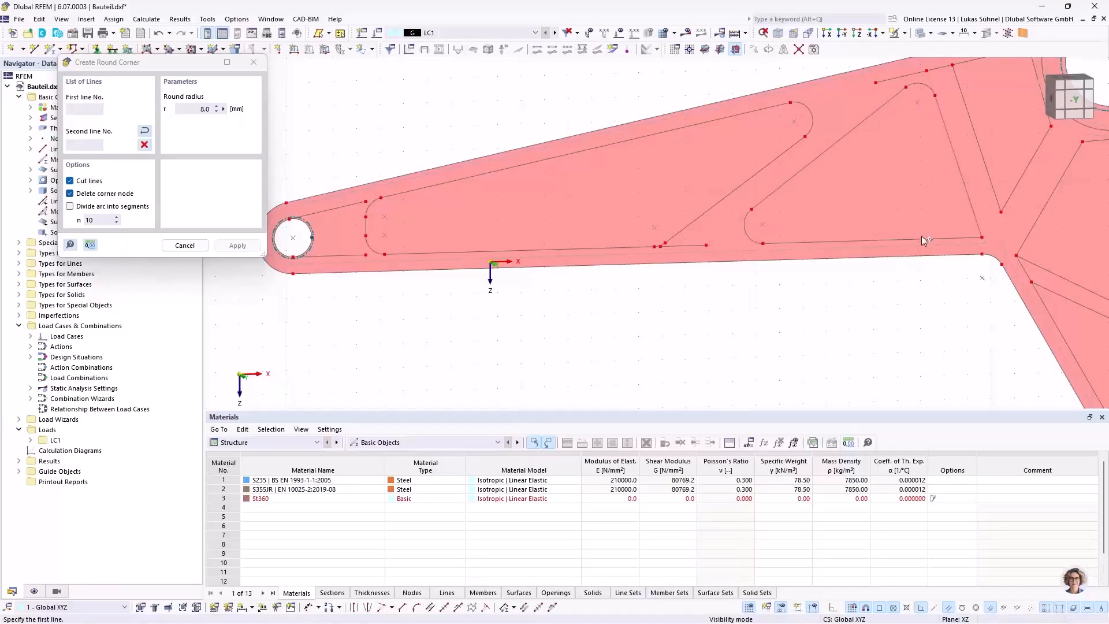
click(972, 202)
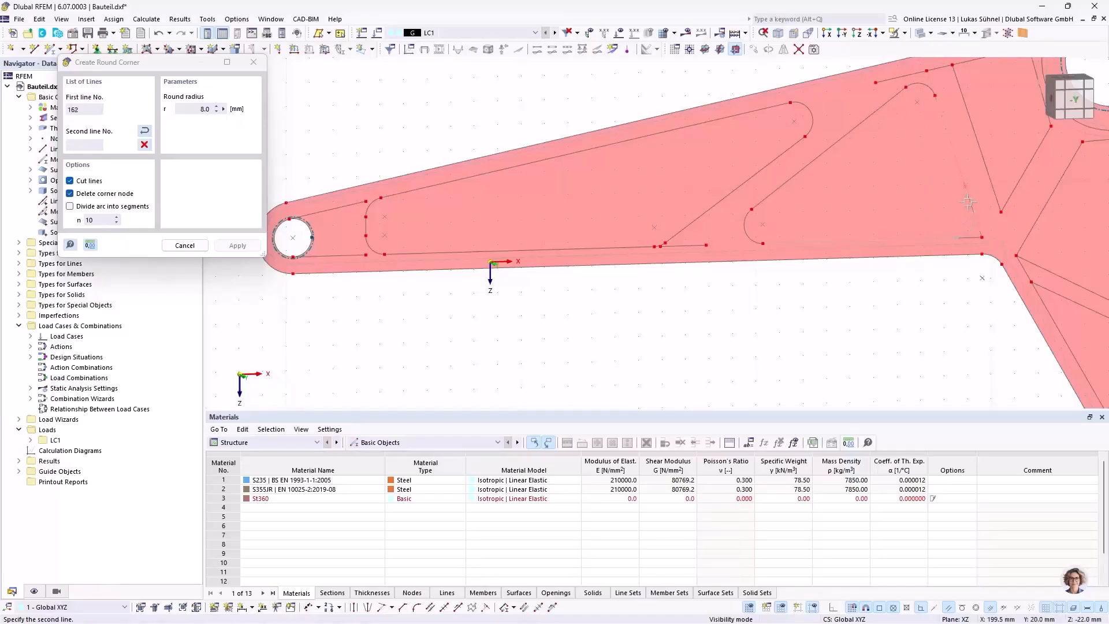
middle_drag(925, 301, 638, 326)
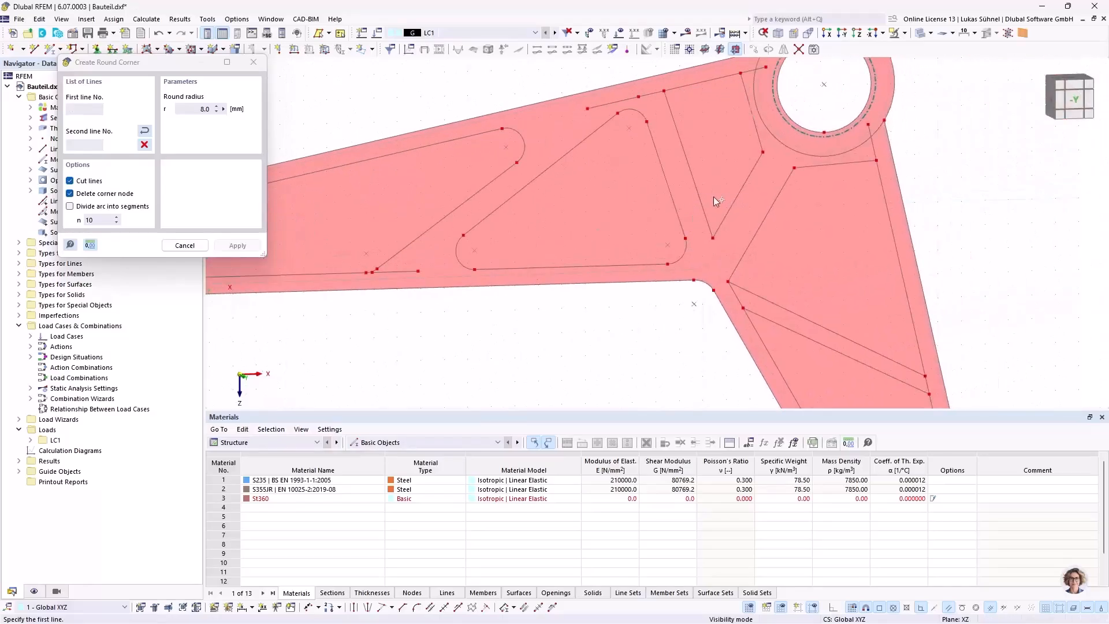
- Round the lower tip and the upper inner corner of the pocket beside the large hub with the 8 mm radius
scroll(714, 196, up, 2)
click(692, 203)
click(730, 224)
middle_drag(730, 223, 723, 282)
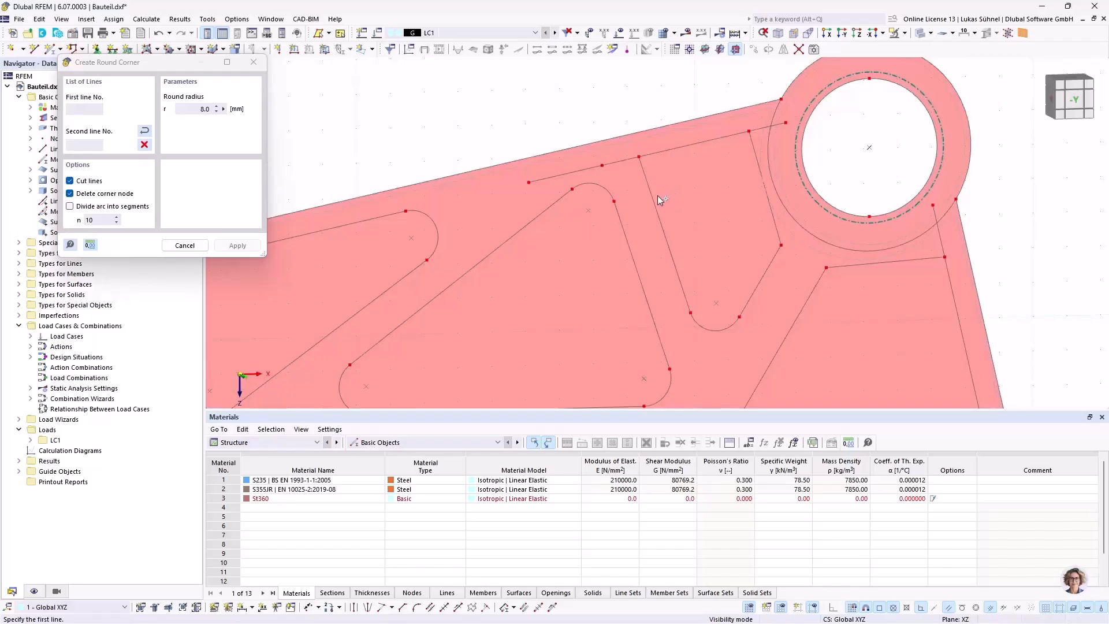
click(655, 198)
click(671, 151)
- Round all four corners of the lower arm's upper pocket, just below the large hub, with the 8 mm radius
middle_drag(682, 206, 645, 128)
scroll(741, 278, down, 2)
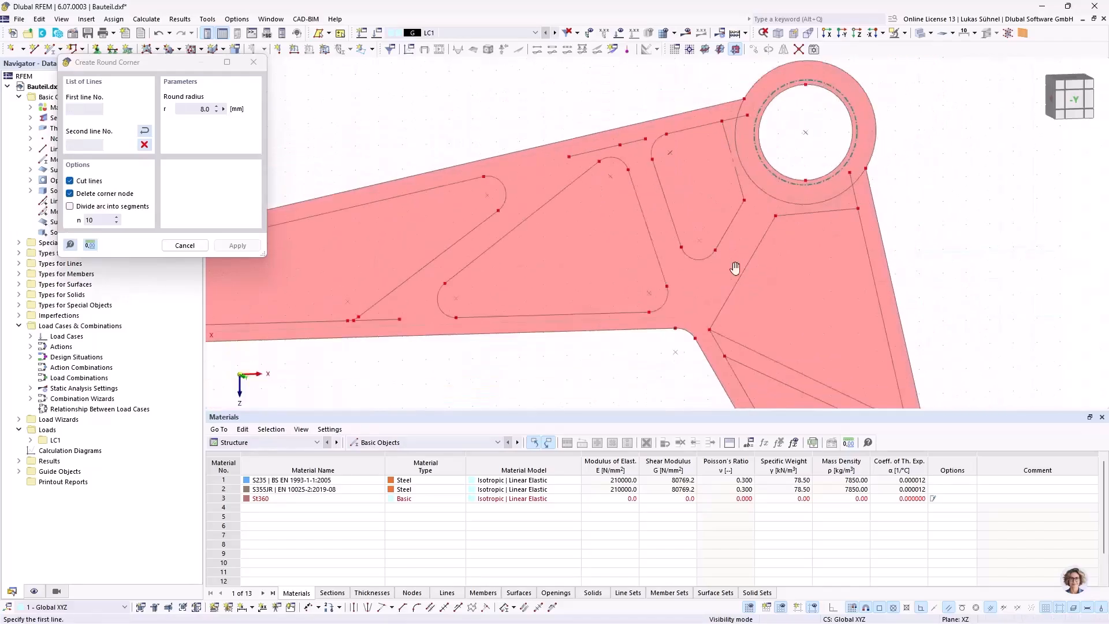
middle_drag(741, 278, 694, 230)
click(685, 243)
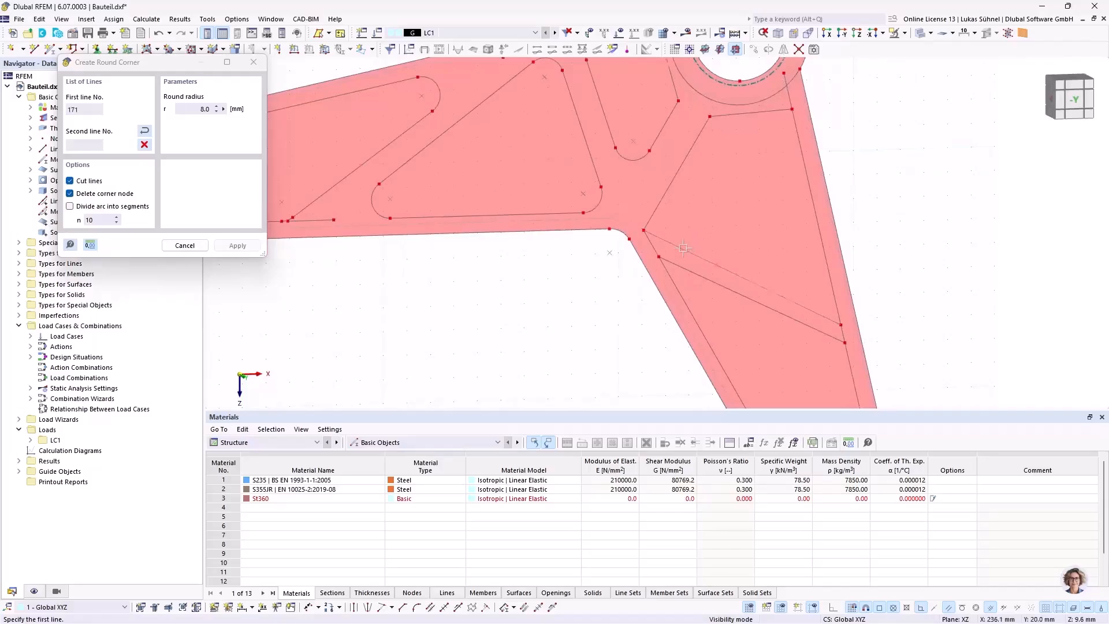
click(663, 196)
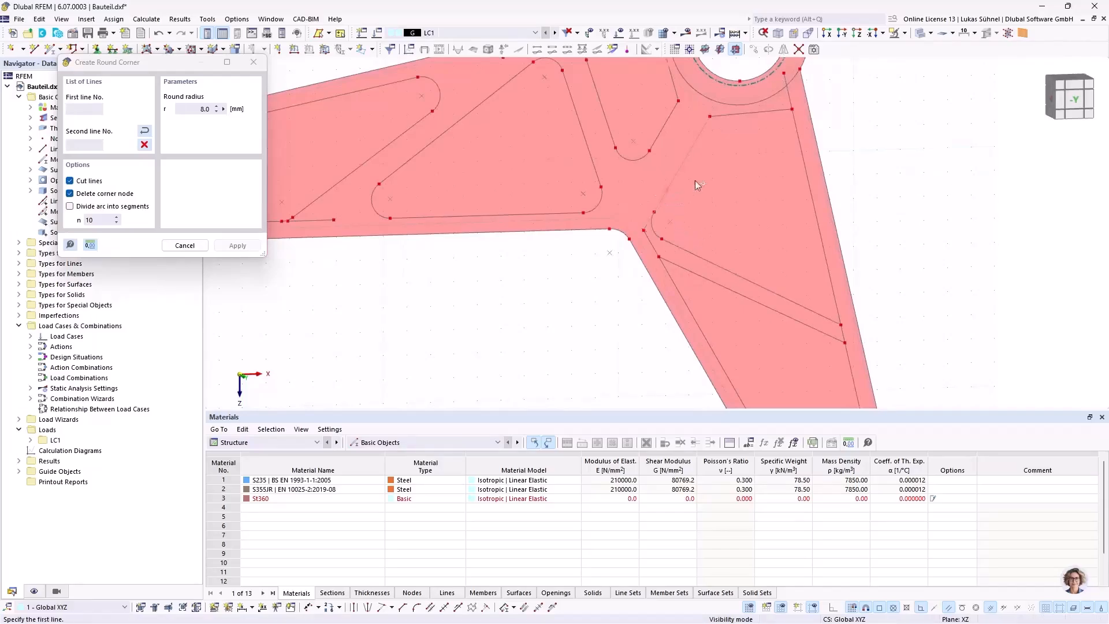
click(689, 149)
click(744, 112)
click(770, 114)
click(800, 147)
middle_drag(745, 202, 714, 157)
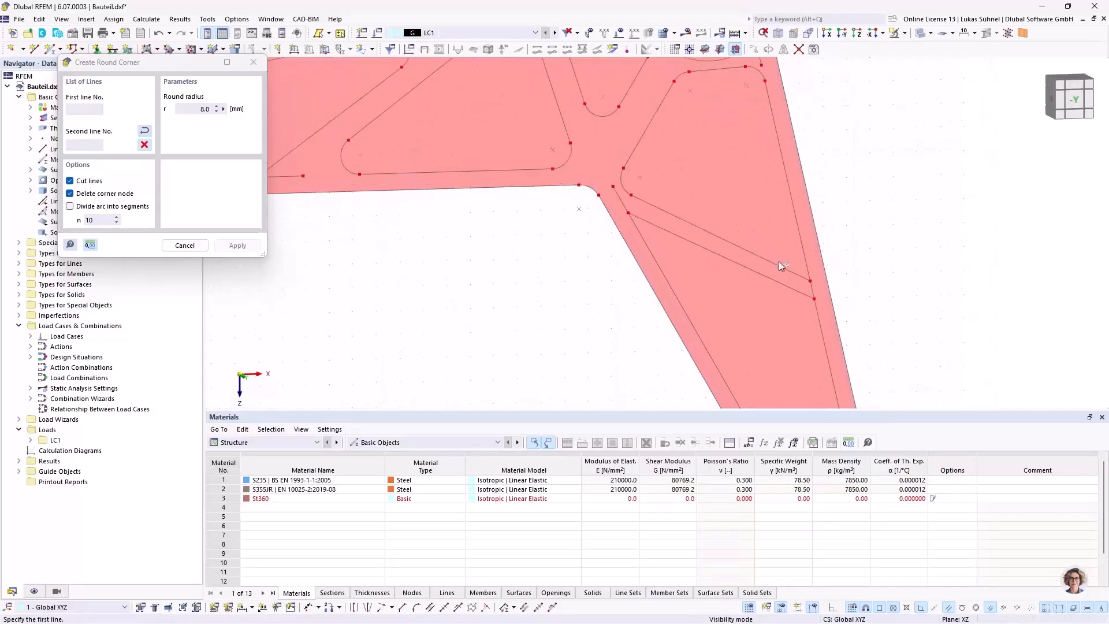
click(778, 262)
click(802, 258)
- Round all four corners of the long pocket above the lower small hub with the 8 mm radius
middle_drag(717, 308, 675, 227)
click(644, 228)
click(722, 195)
click(775, 254)
middle_drag(702, 220, 682, 182)
scroll(702, 286, down, 2)
scroll(664, 278, up, 3)
click(663, 275)
click(694, 269)
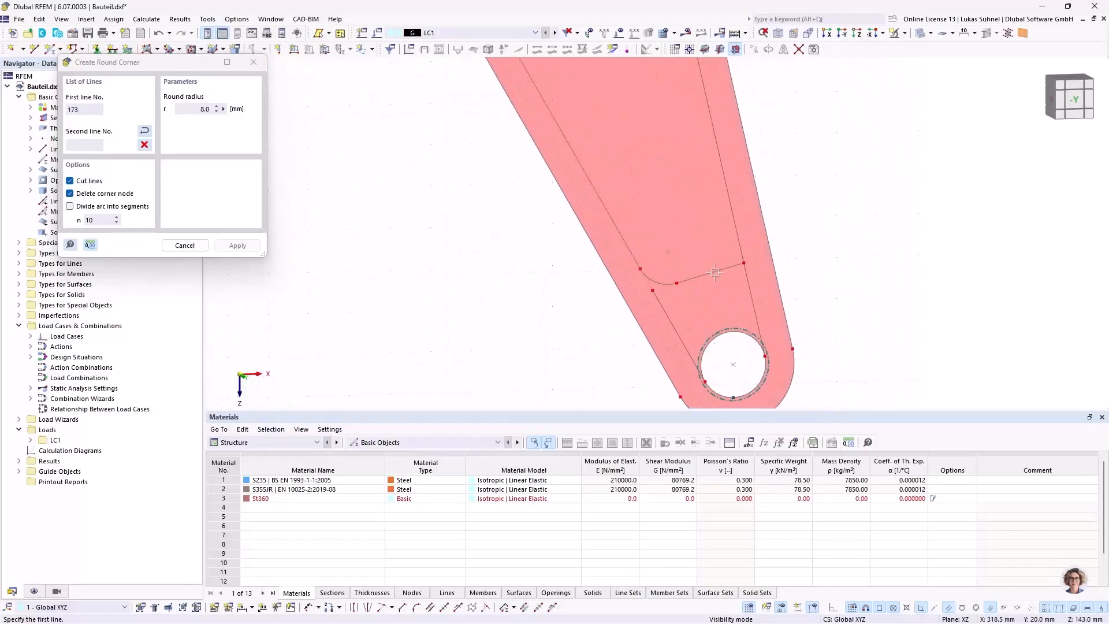
key(Escape)
- Draw an arc via edge nodes and radius beside the large hub, joining the pocket's open ends near X 233.8, Z -52.4 and X 224.4, Z -85.7 mm
scroll(750, 257, down, 5)
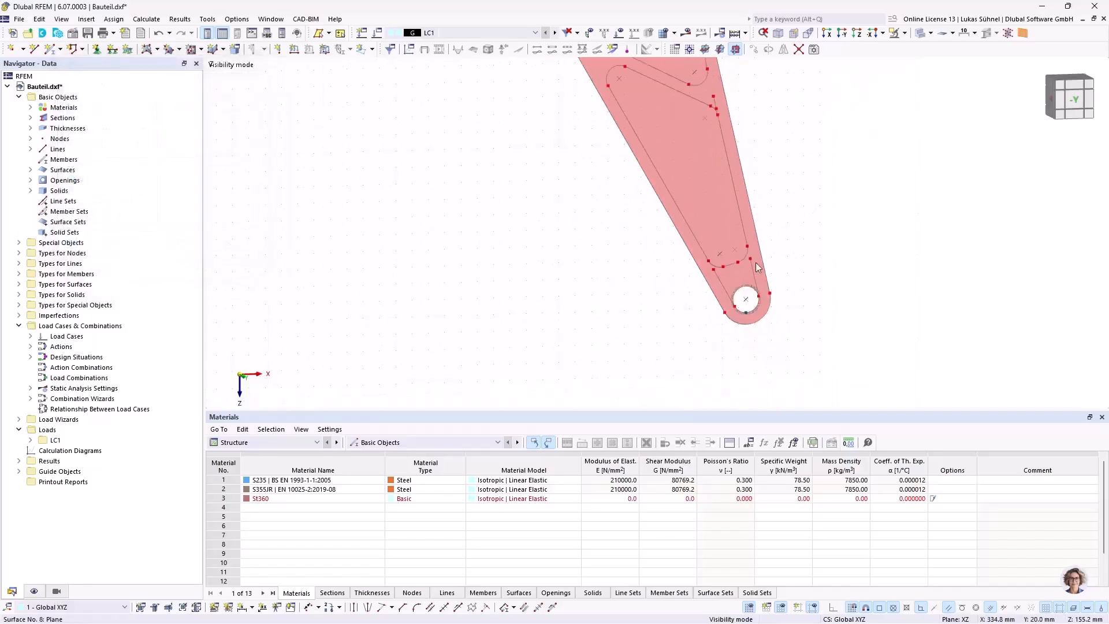
scroll(682, 212, up, 4)
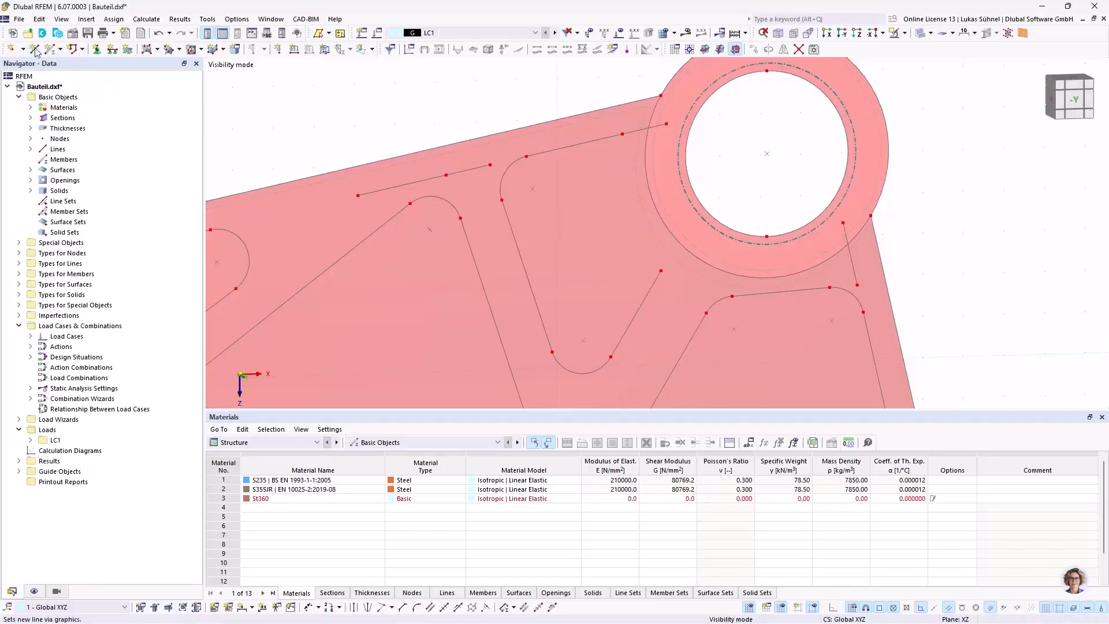
click(126, 128)
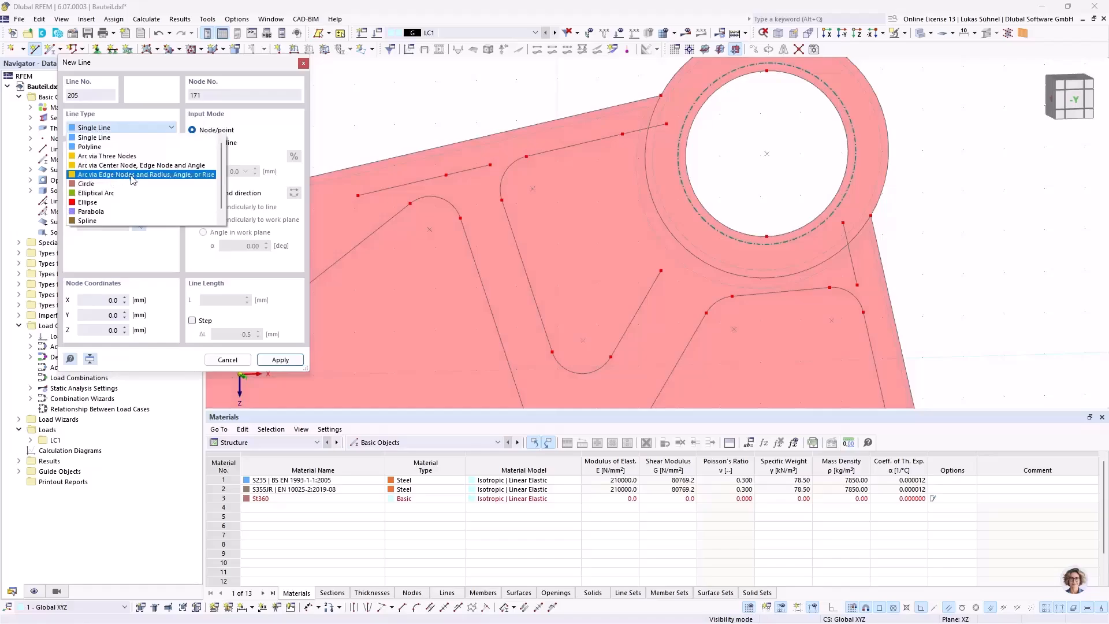
click(133, 174)
scroll(617, 136, up, 3)
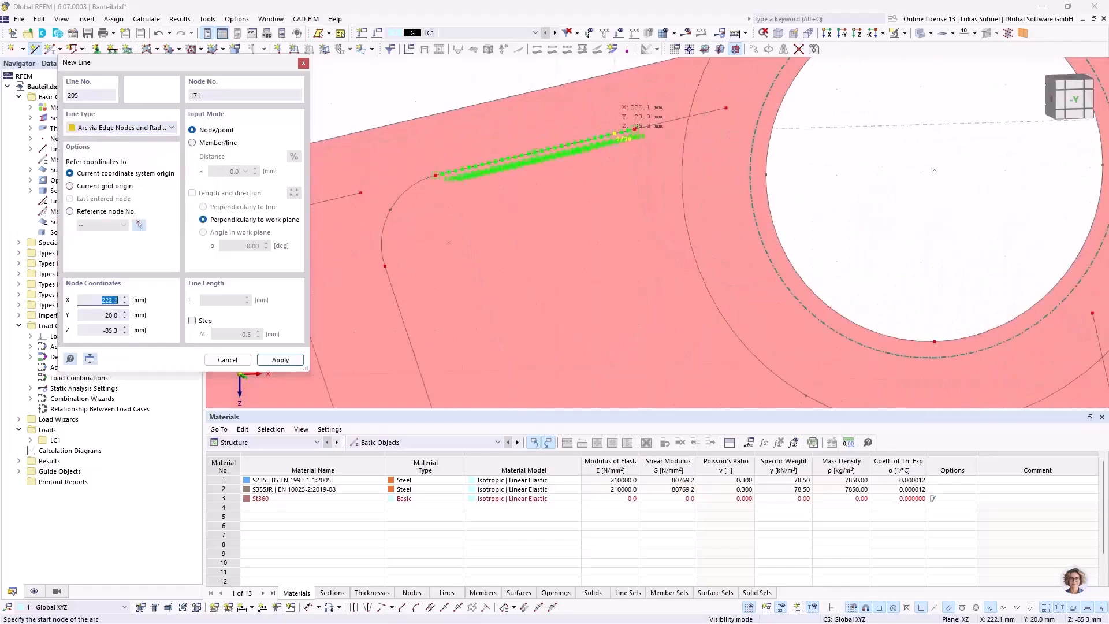
scroll(618, 131, up, 2)
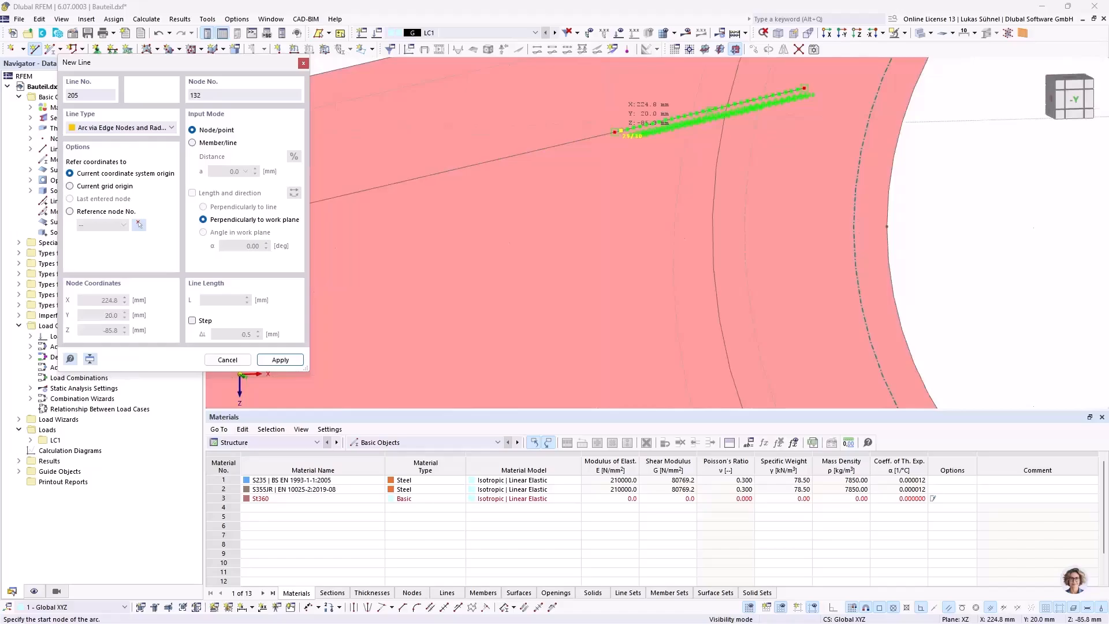
click(614, 132)
scroll(614, 132, down, 4)
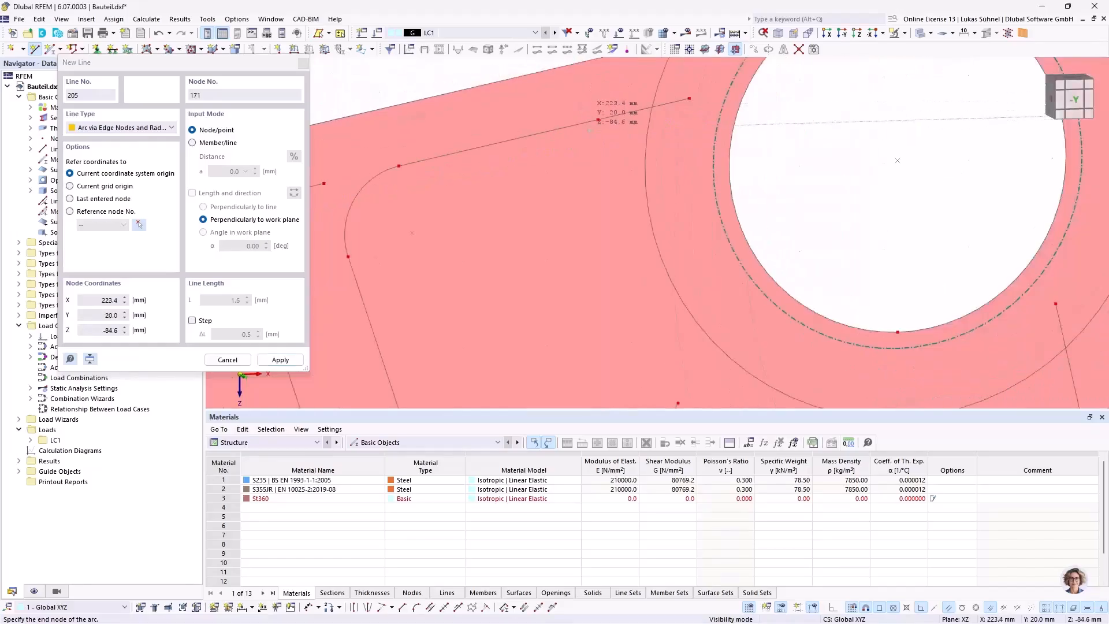
scroll(657, 321, up, 5)
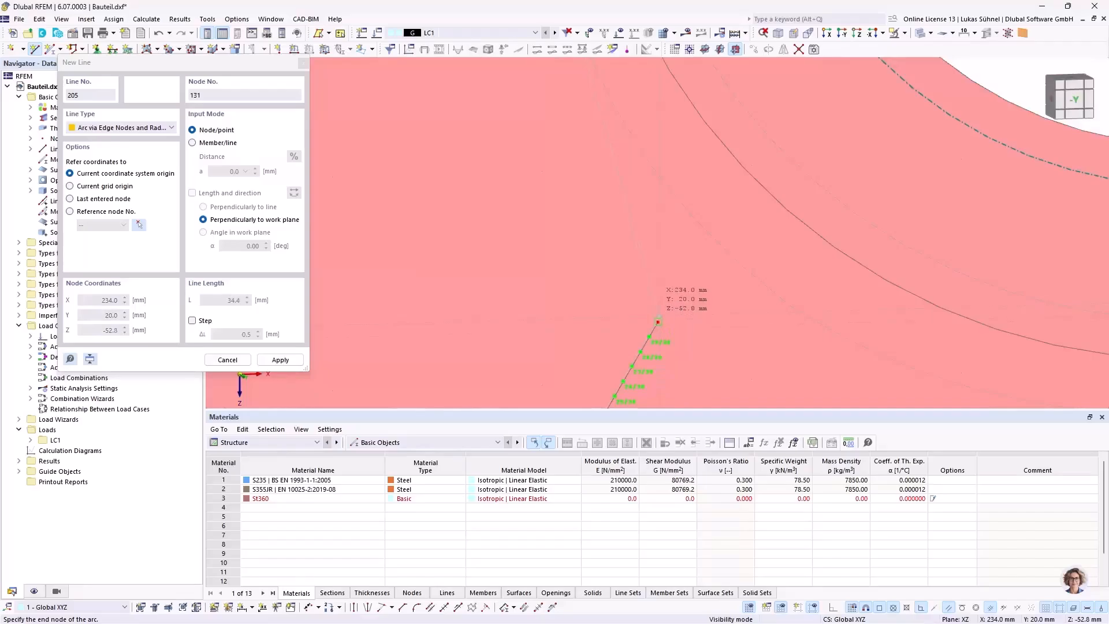
scroll(670, 325, up, 2)
scroll(646, 321, up, 1)
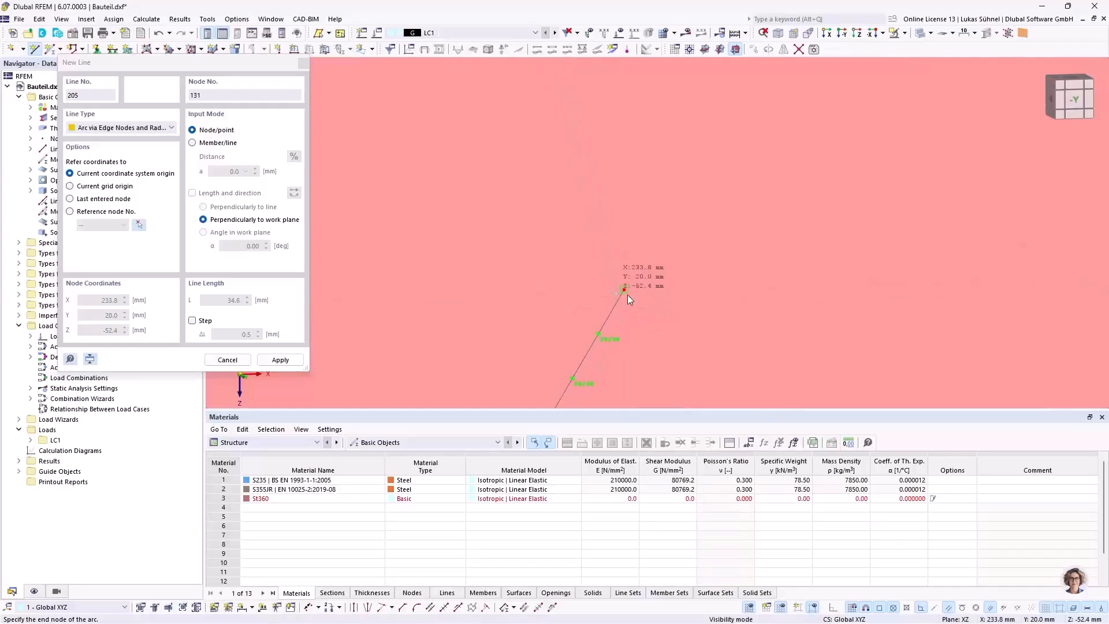
scroll(639, 331, down, 2)
scroll(639, 330, down, 3)
middle_drag(594, 202, 594, 385)
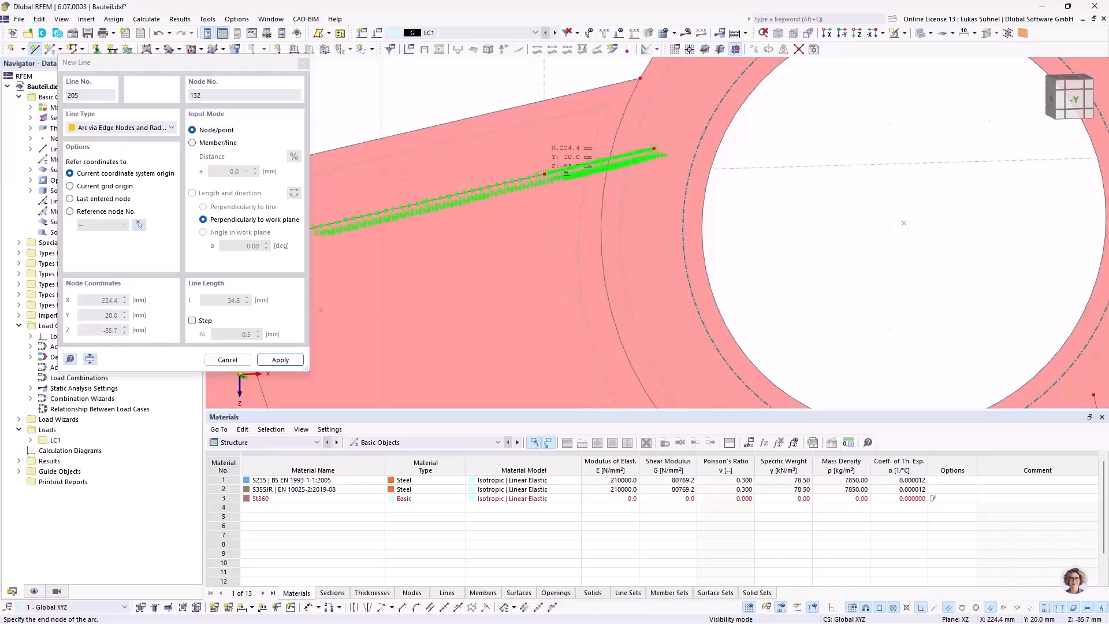
click(545, 178)
scroll(747, 223, down, 3)
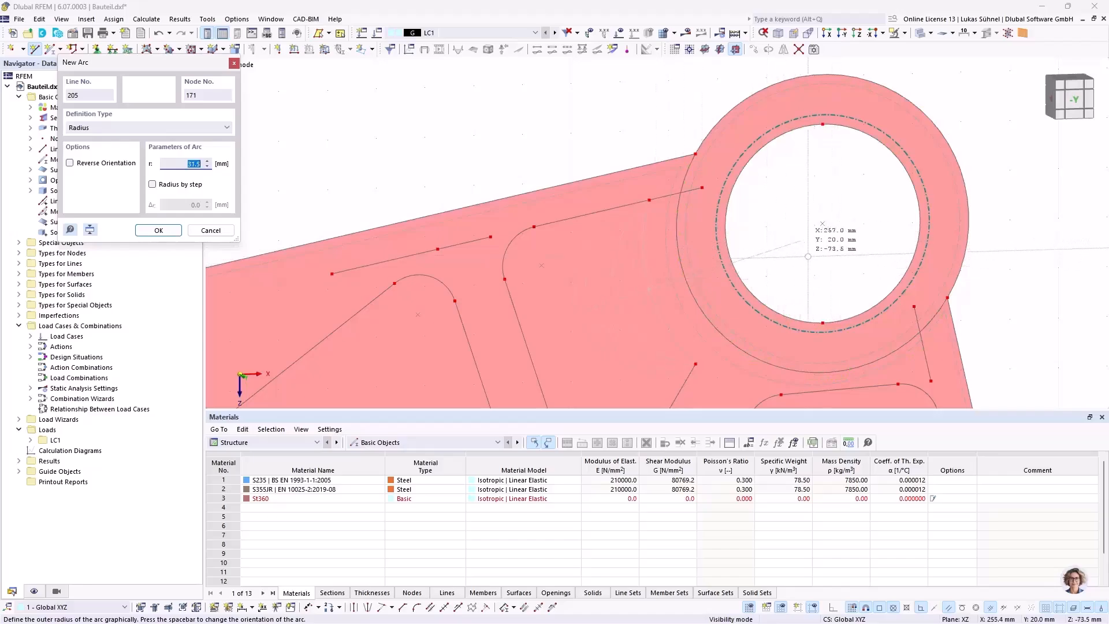
click(790, 272)
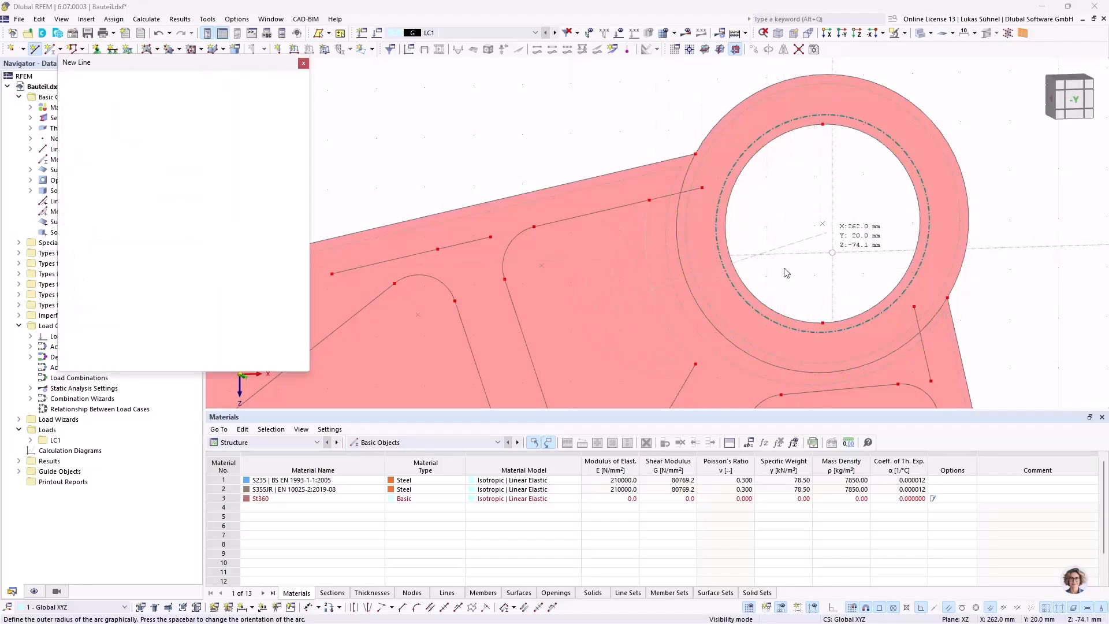
- Delete the leftover line pieces and nodes along the long arm's upper edge, between the large hub and the long pocket
key(Escape)
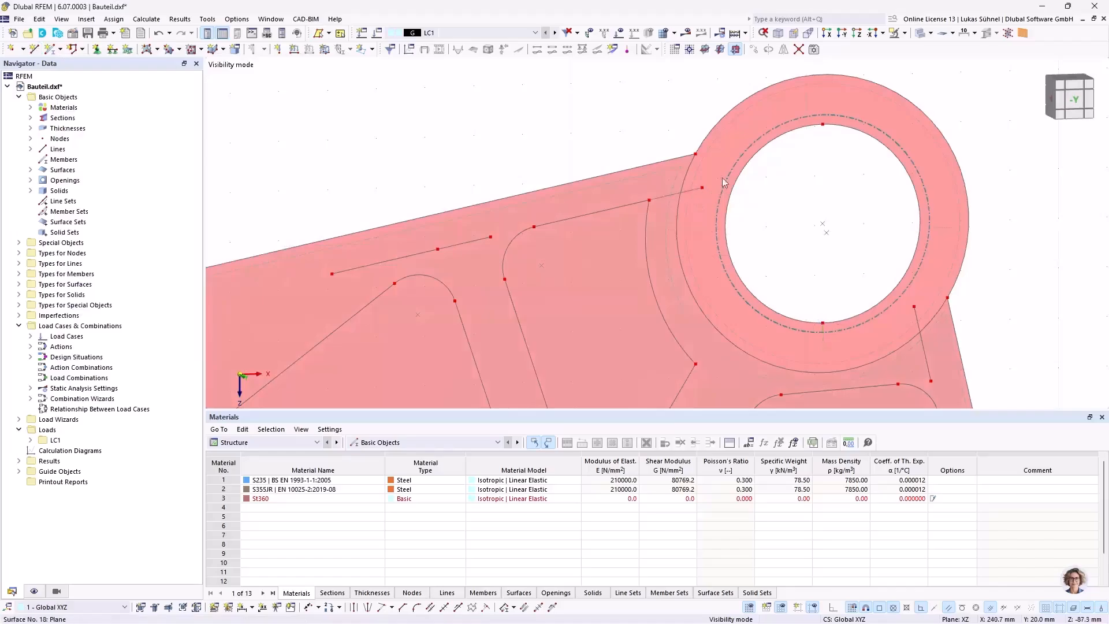
scroll(680, 151, down, 3)
scroll(680, 150, up, 3)
click(692, 161)
key(Delete)
click(440, 221)
key(Delete)
click(375, 235)
key(Delete)
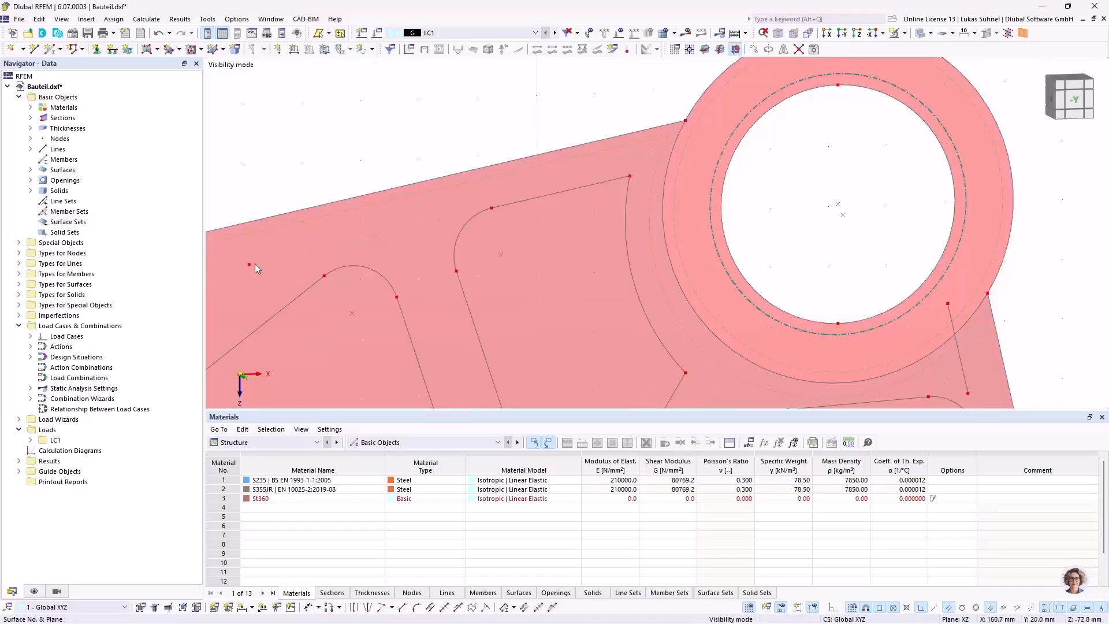
click(248, 265)
key(Delete)
- Delete the leftover line piece and nodes between the long arm's two pockets, near its lower edge
middle_drag(361, 221, 727, 145)
scroll(726, 144, down, 3)
middle_drag(436, 245, 609, 164)
scroll(653, 298, up, 3)
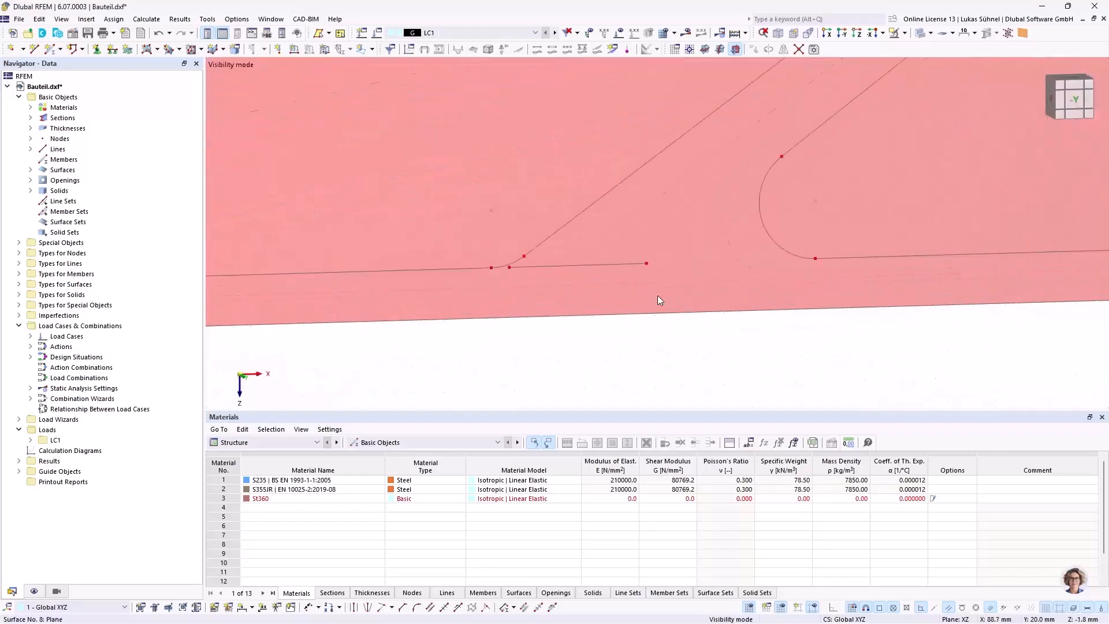
click(646, 263)
key(Delete)
scroll(513, 252, up, 3)
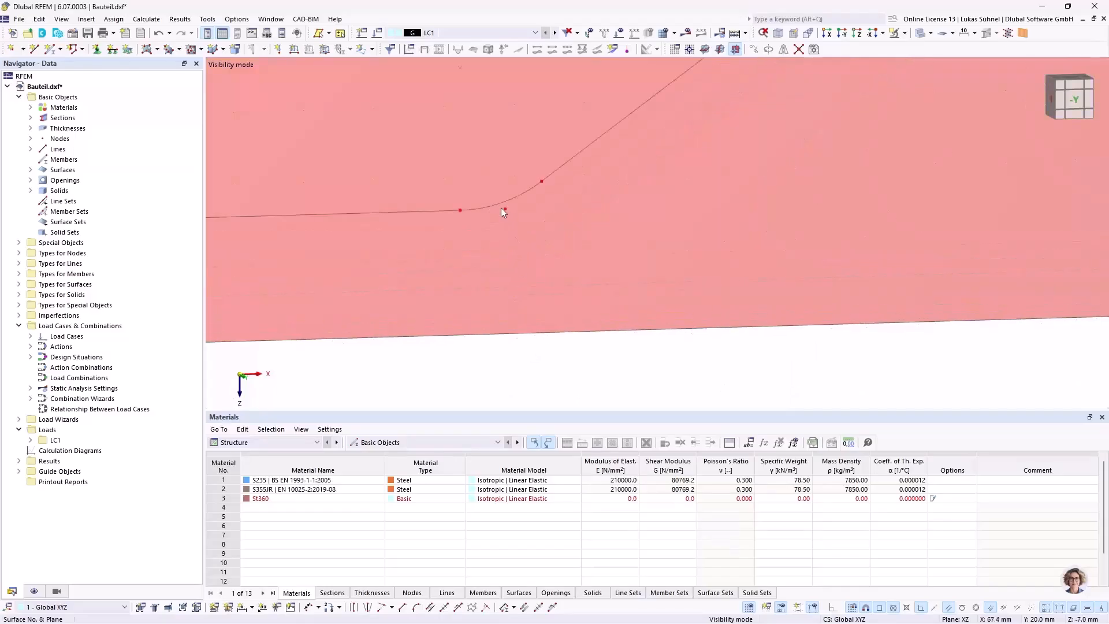
scroll(762, 260, down, 3)
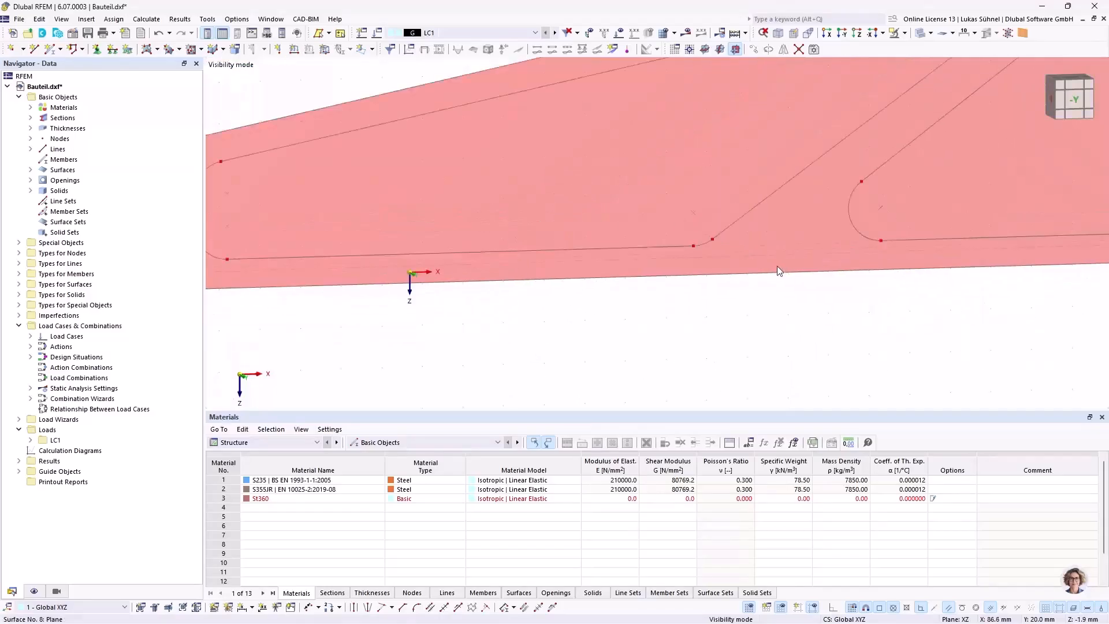
- Delete the two leftover line pieces between the long arm's small hub and its first pocket
scroll(777, 266, down, 3)
scroll(461, 248, up, 4)
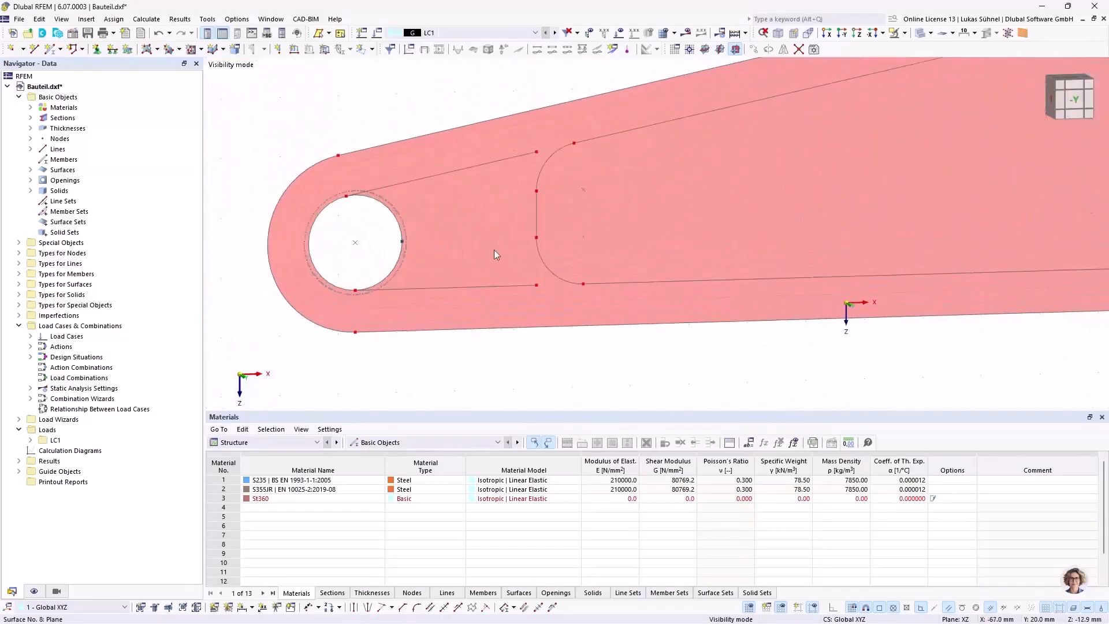
click(536, 286)
key(Delete)
click(535, 153)
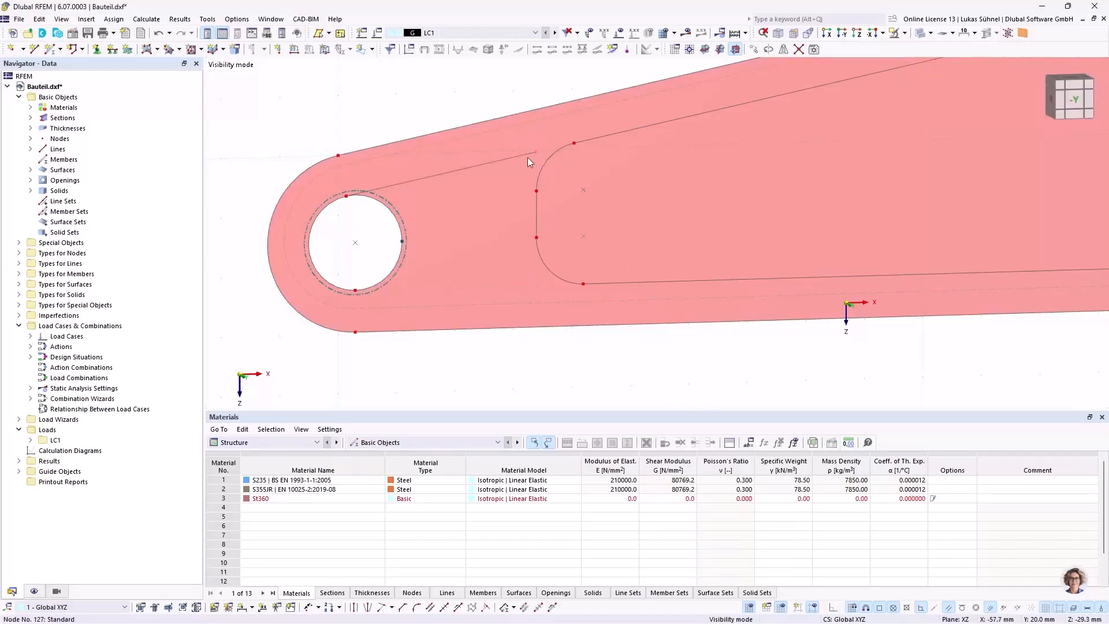
key(Delete)
- Delete the leftover line pieces beside the lower arm's upper pocket, below the large hub and near the inner corner between the arms
scroll(305, 160, down, 2)
scroll(304, 157, down, 4)
scroll(601, 124, up, 5)
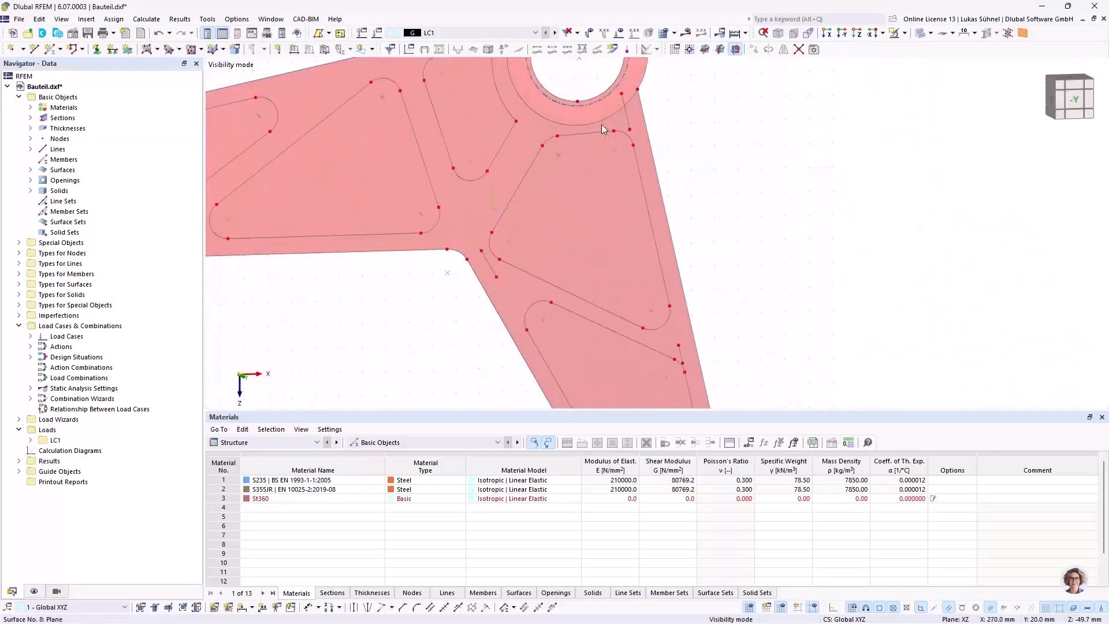
scroll(635, 118, up, 3)
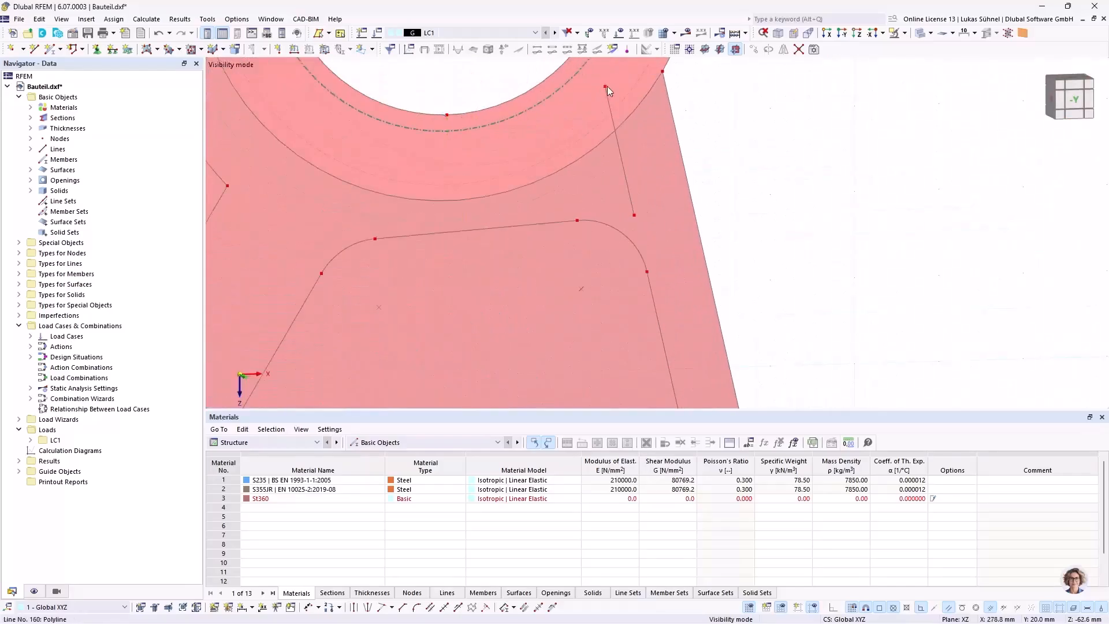
click(635, 214)
key(Delete)
scroll(558, 113, down, 3)
scroll(475, 248, up, 6)
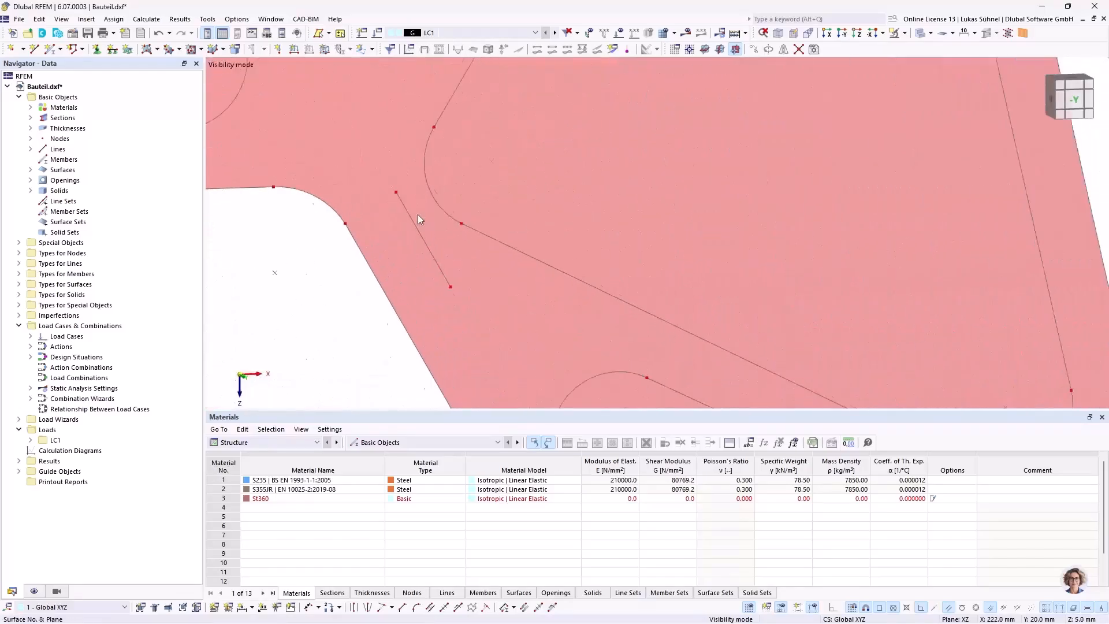
click(397, 191)
key(Delete)
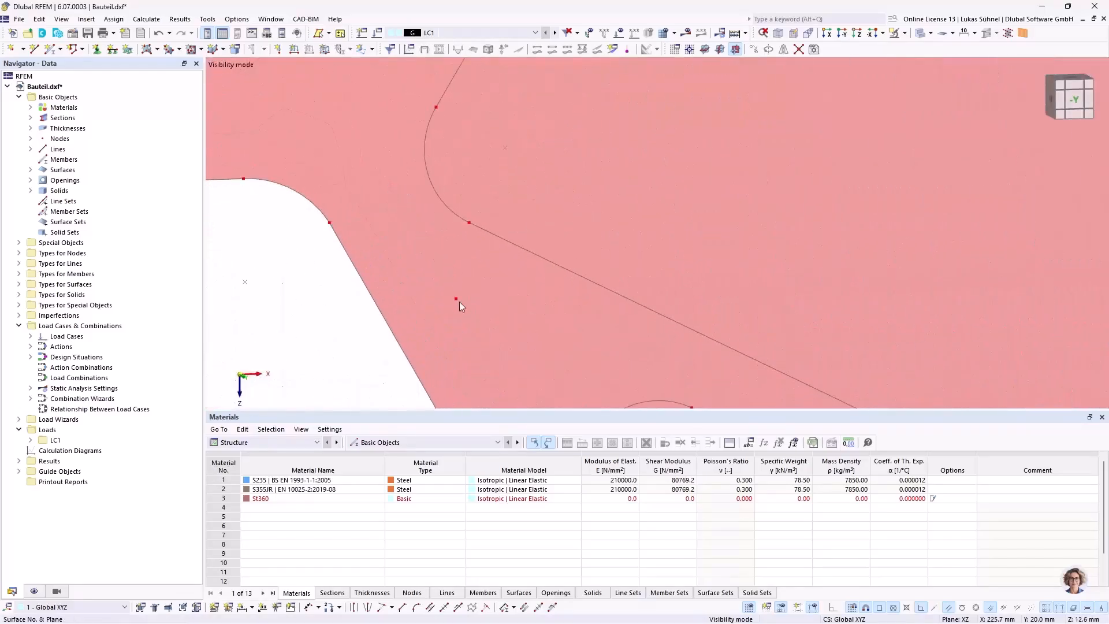
scroll(444, 175, down, 3)
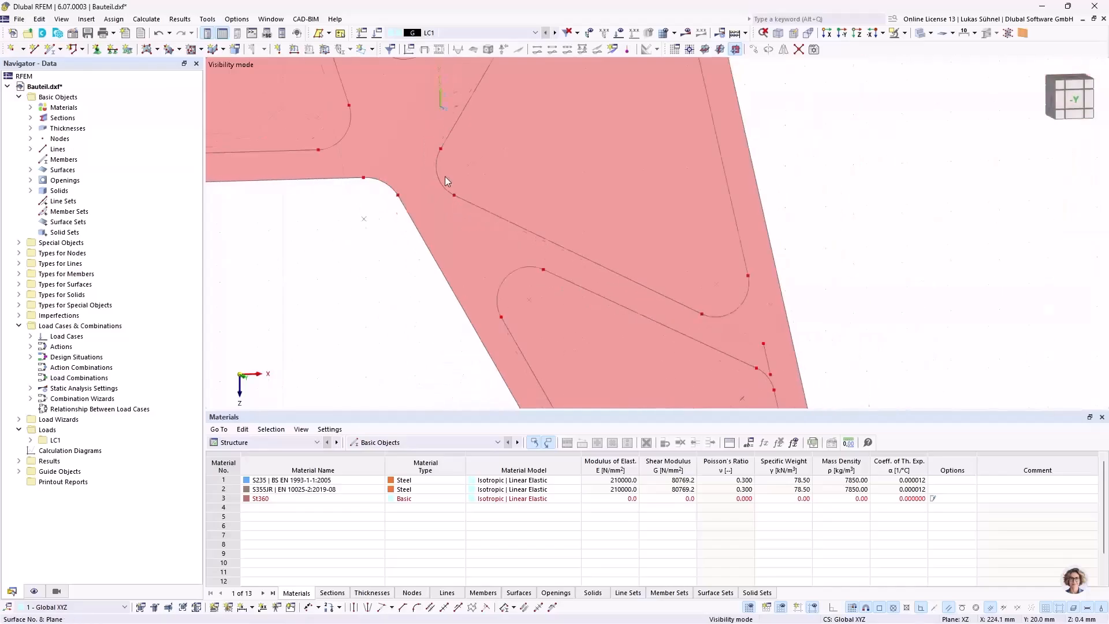
- Delete the leftover line pieces along the lower arm's outer edge between the two pockets and those running from the lower small hub
scroll(602, 265, up, 4)
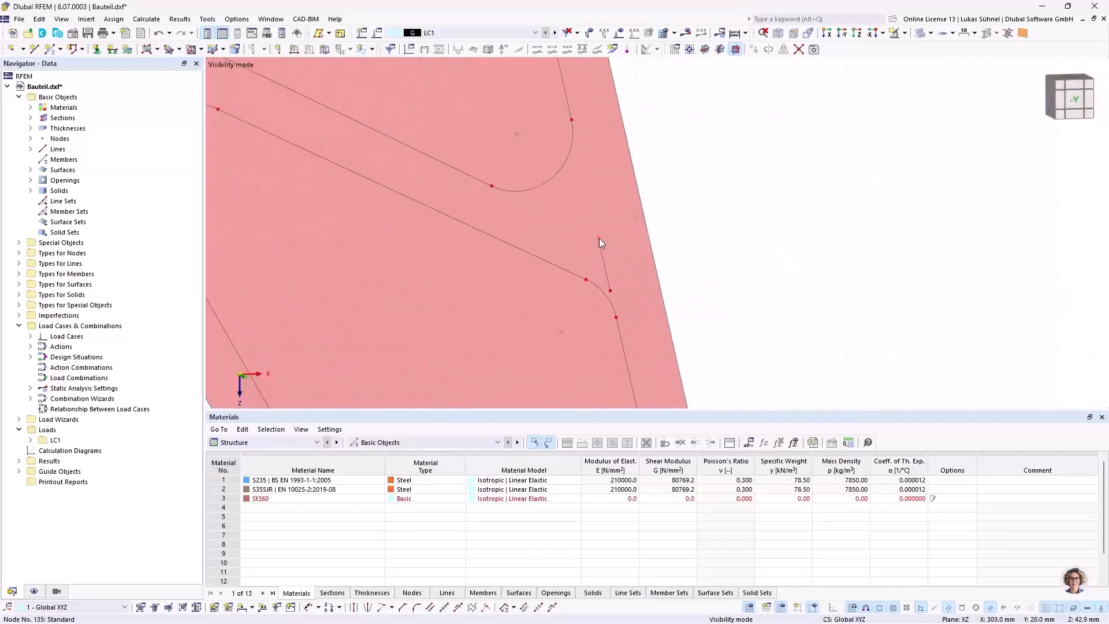
scroll(611, 290, down, 4)
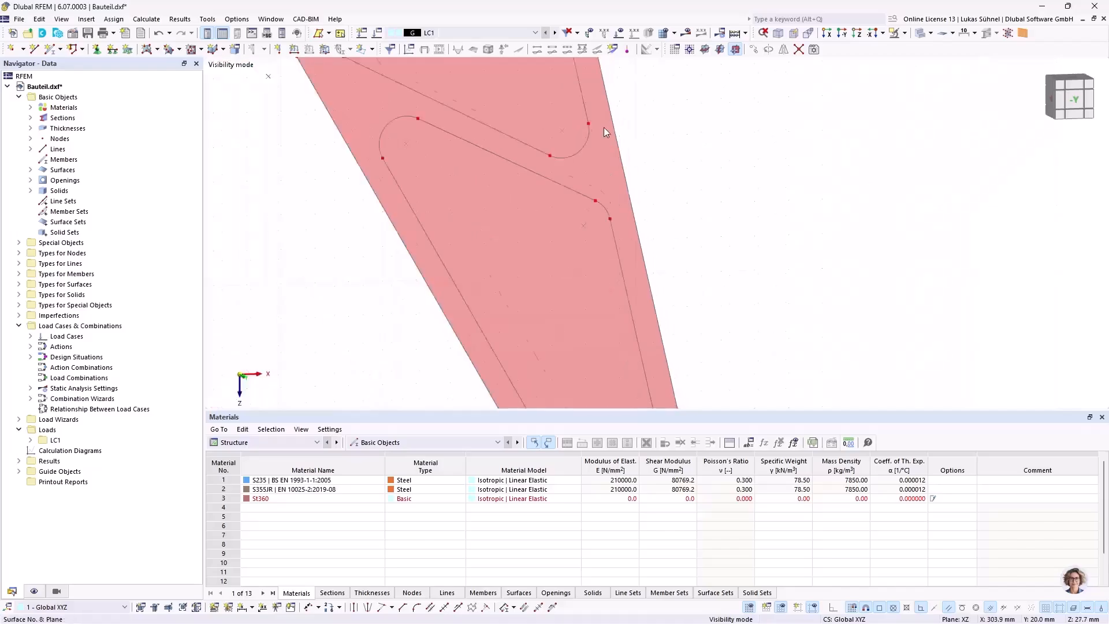
scroll(609, 292, up, 2)
scroll(608, 292, up, 2)
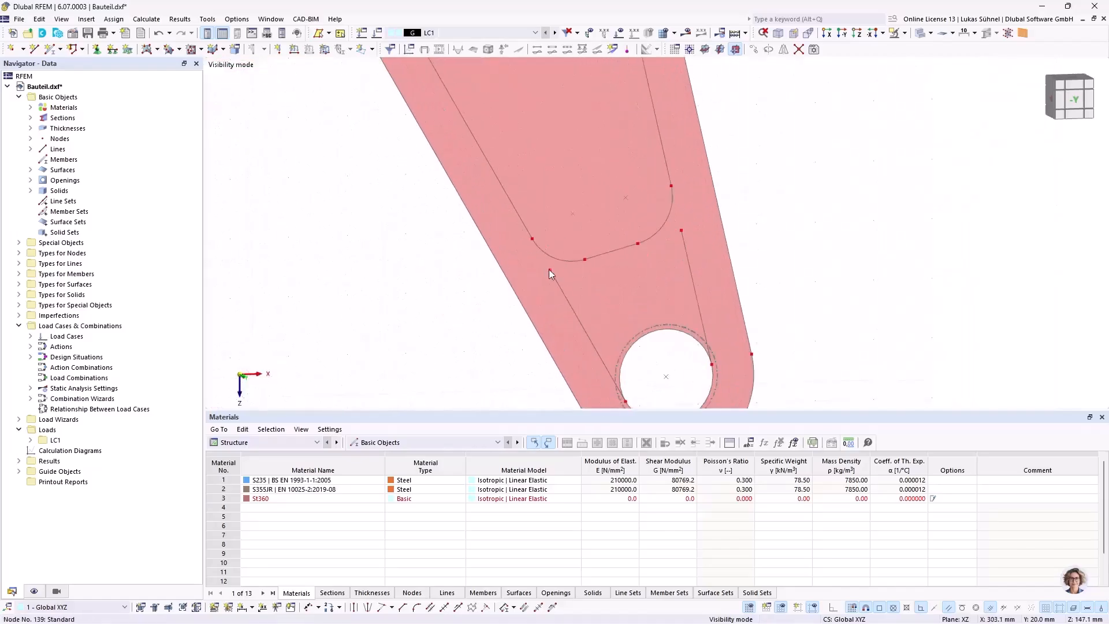
click(681, 231)
key(Delete)
- Cancel the visibility mode to show the whole model again
scroll(750, 322, down, 8)
middle_drag(529, 267, 512, 281)
scroll(503, 204, up, 5)
scroll(838, 177, down, 2)
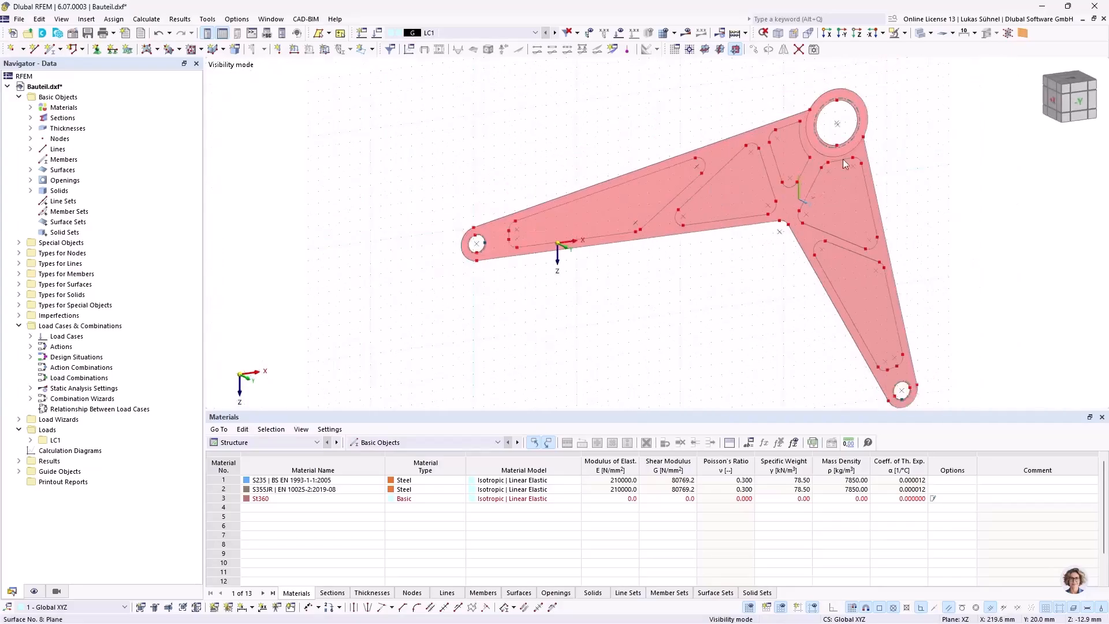
click(904, 33)
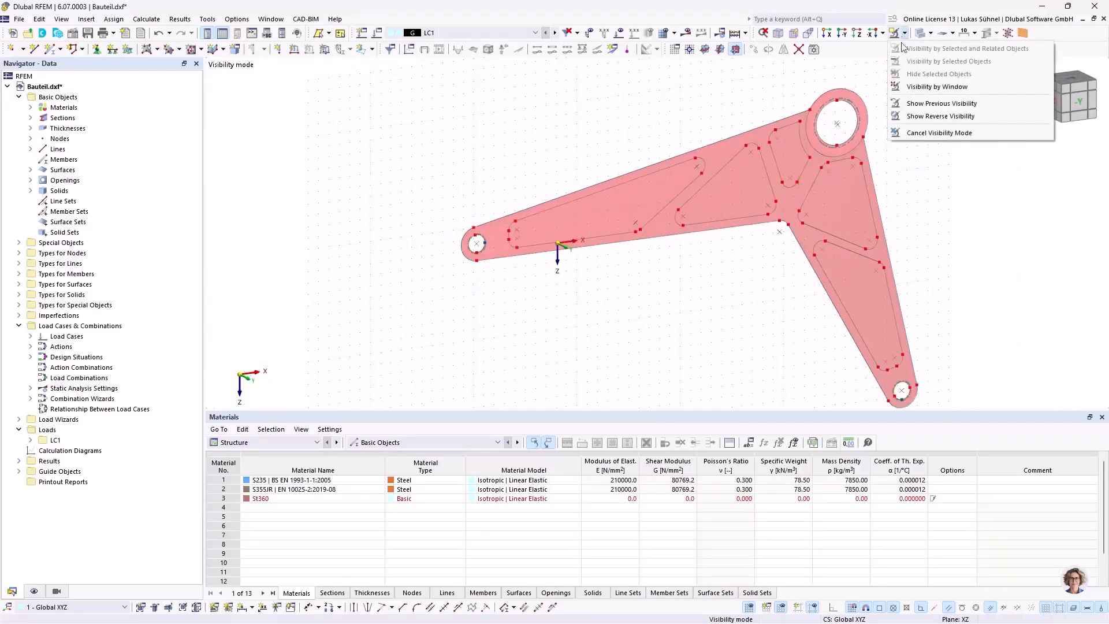
click(909, 134)
- Run the model check for identical nodes and unite the nodes/supports in the found group, deleting unused nodes
ctrl+middle_drag(927, 185, 457, 242)
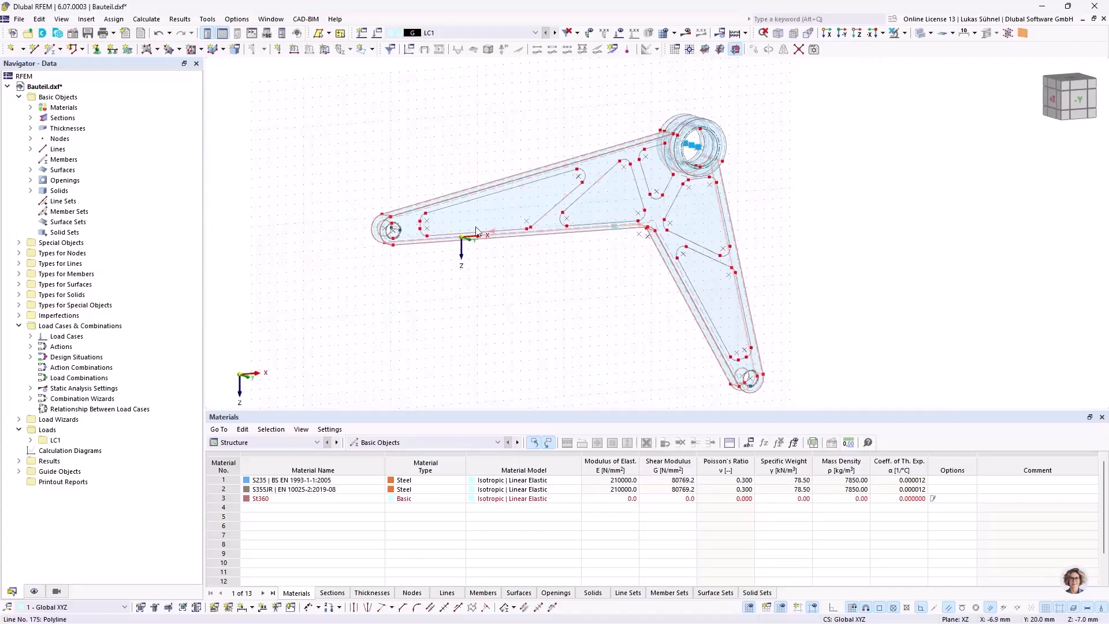
ctrl+middle_drag(563, 273, 435, 175)
scroll(507, 241, up, 5)
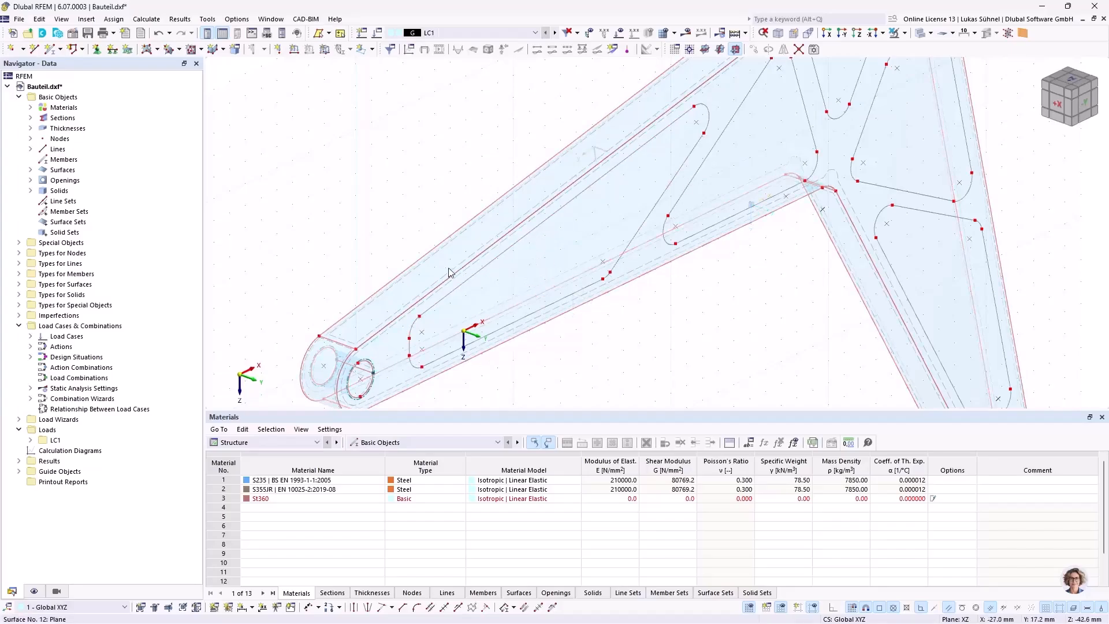
scroll(457, 277, down, 3)
middle_drag(574, 284, 553, 292)
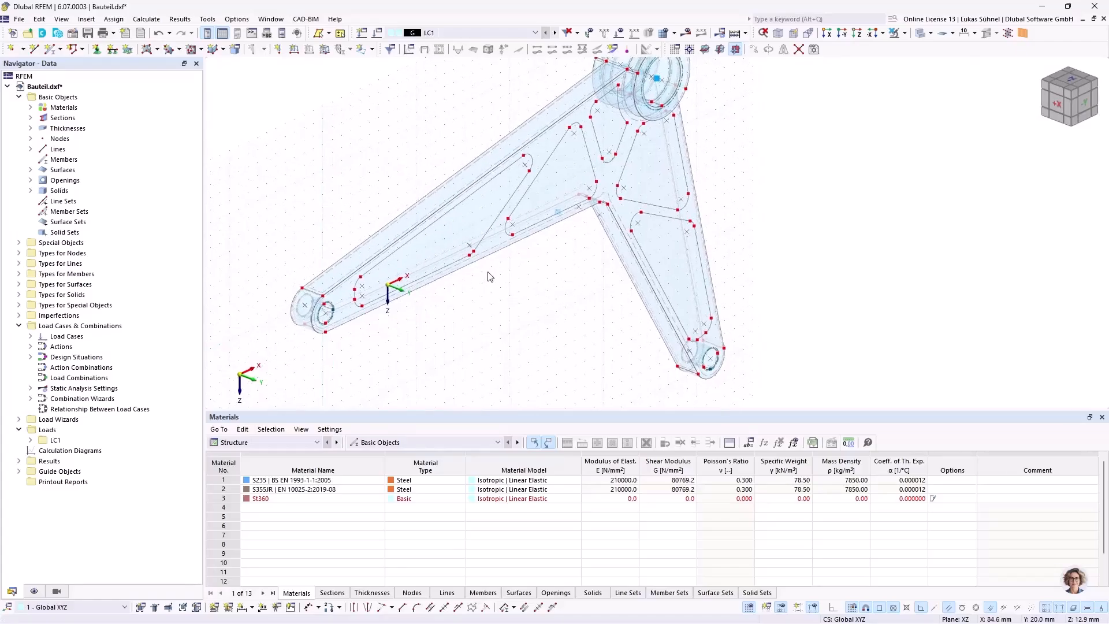
ctrl+middle_drag(536, 275, 488, 288)
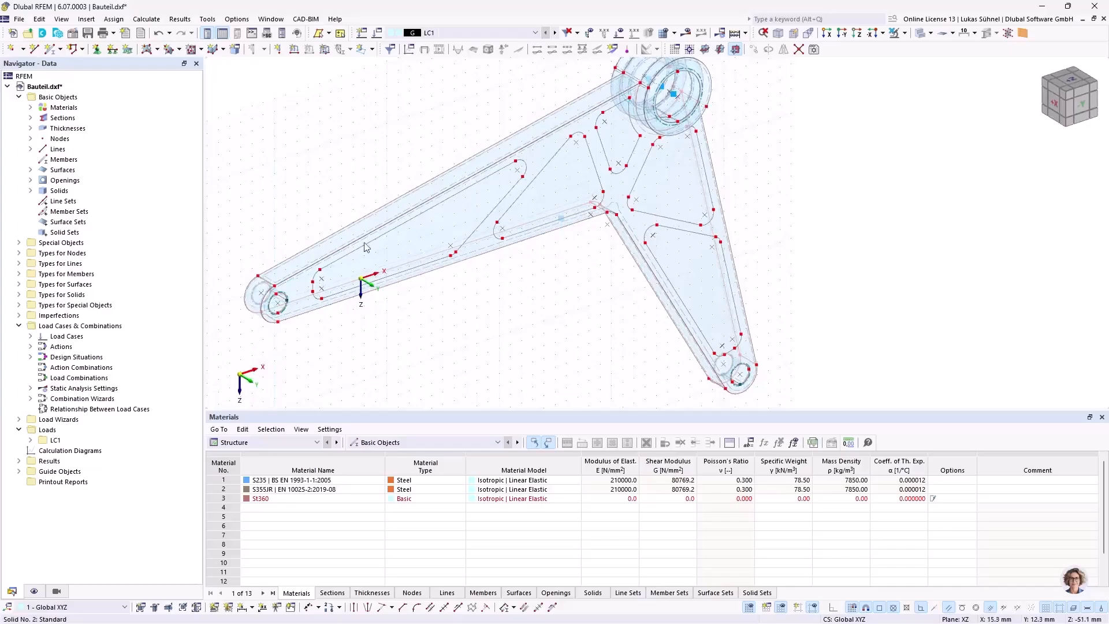
ctrl+middle_drag(582, 272, 560, 283)
click(207, 19)
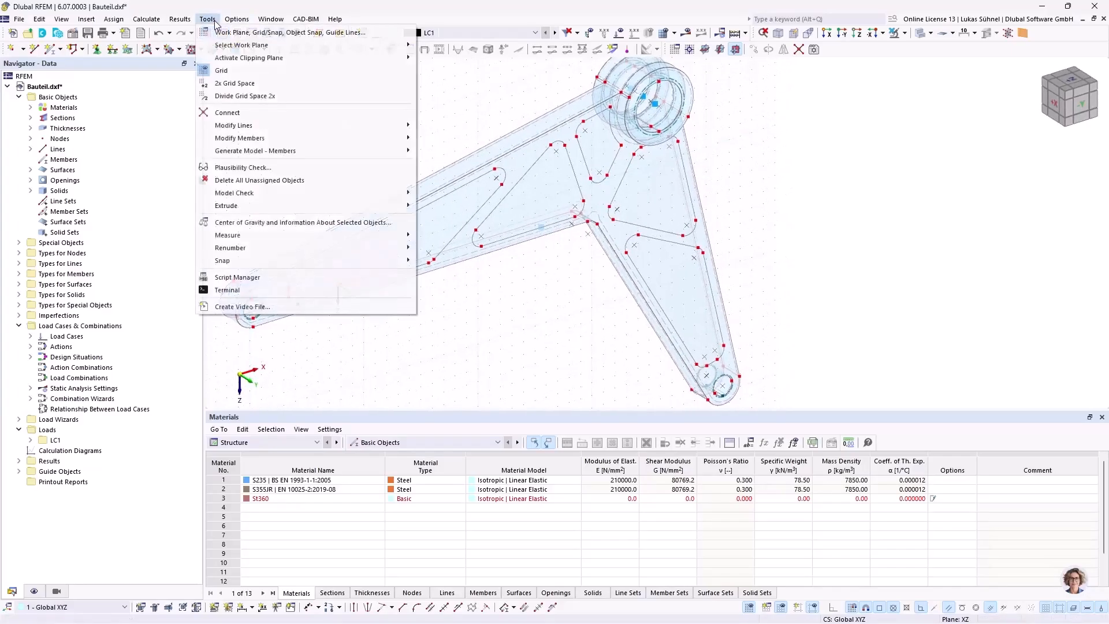
mouse_move(399, 193)
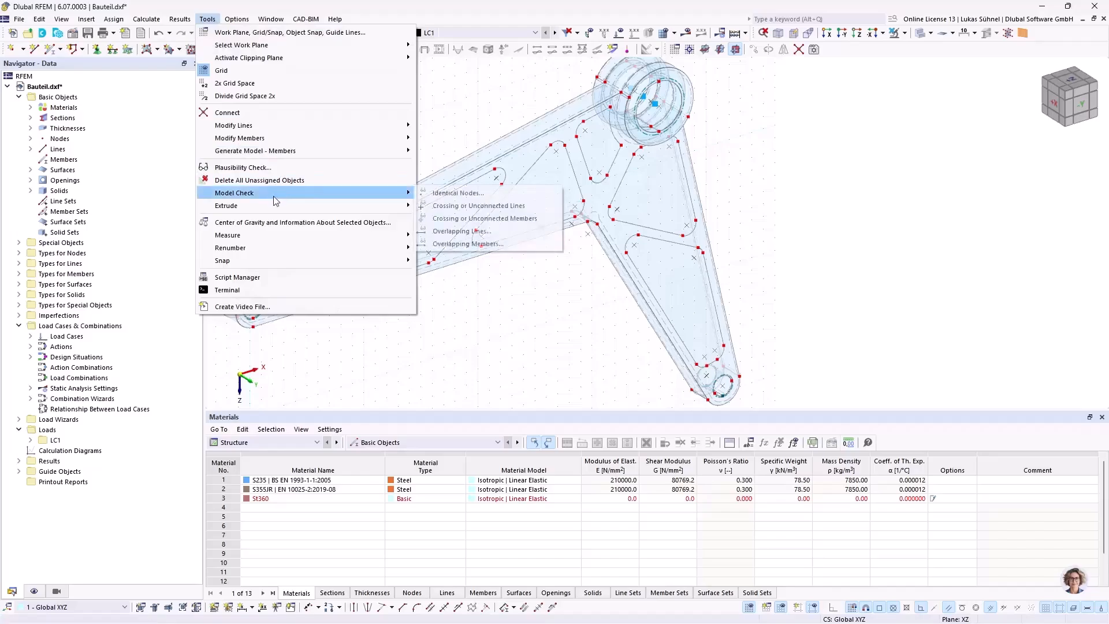
click(437, 194)
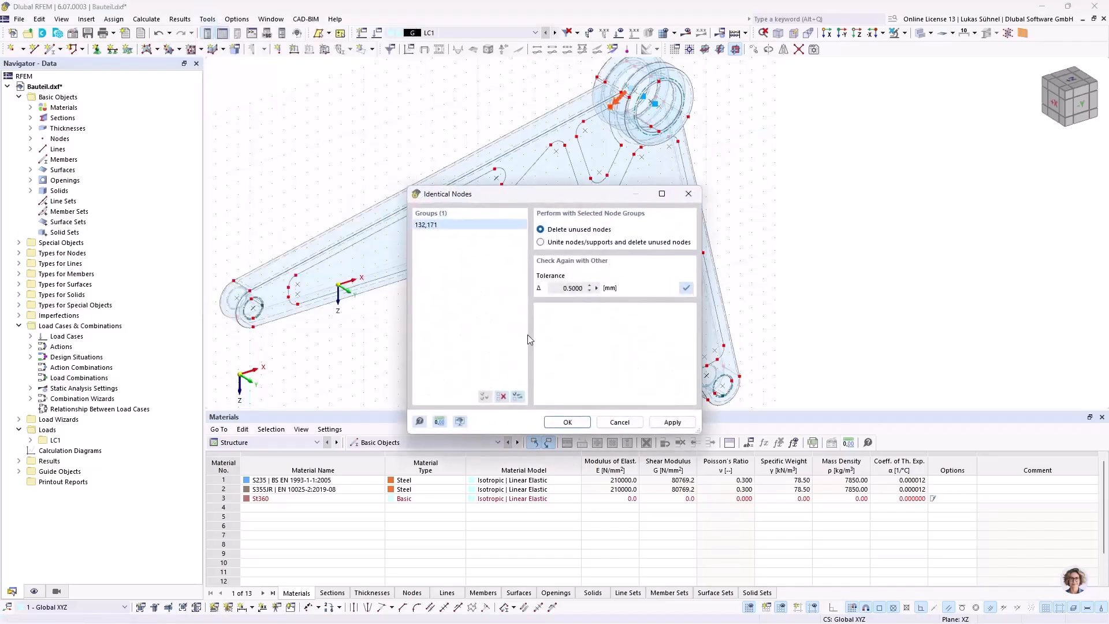
click(550, 243)
click(564, 422)
- Create plane surfaces without thickness from the boundary lines of all five pocket outlines
middle_drag(797, 225, 743, 167)
scroll(744, 166, down, 3)
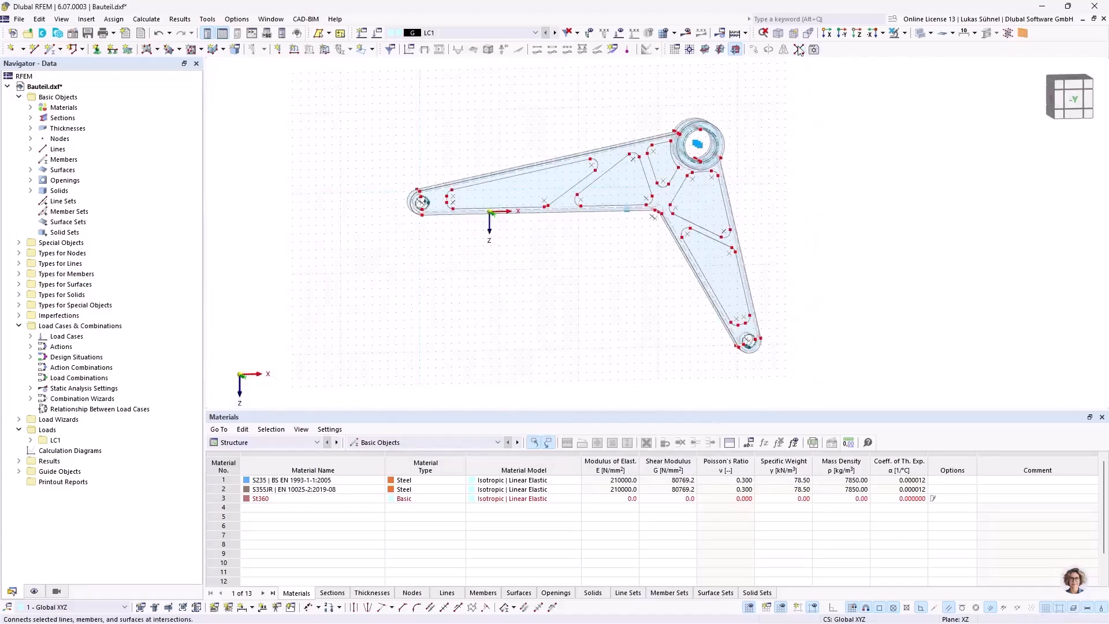
drag(354, 120, 451, 110)
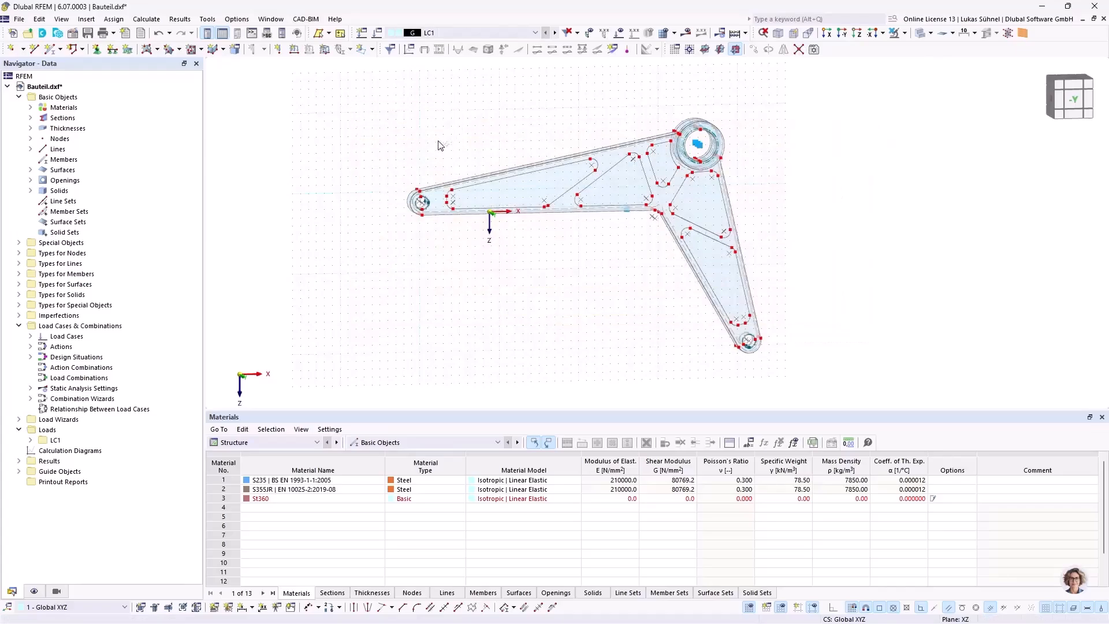
ctrl+middle_drag(370, 124, 384, 155)
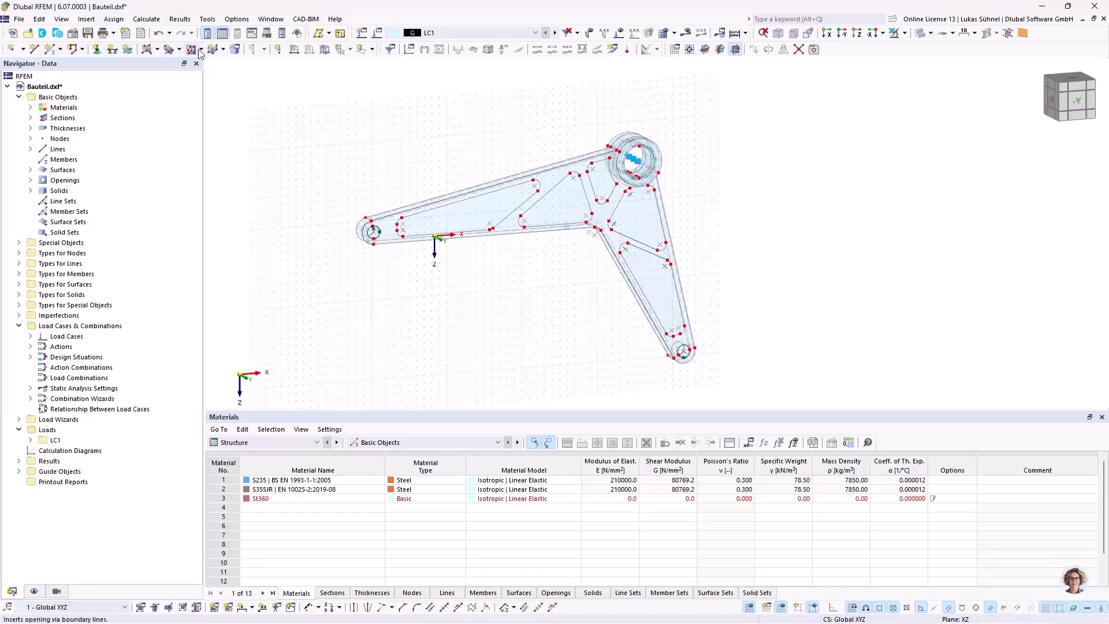
click(156, 52)
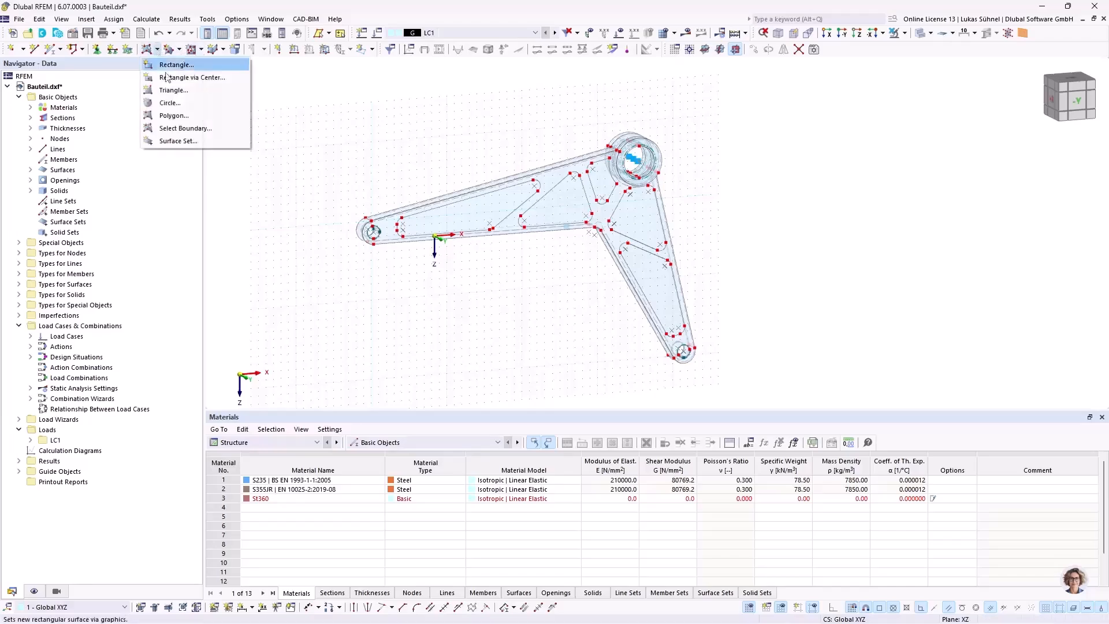
click(181, 139)
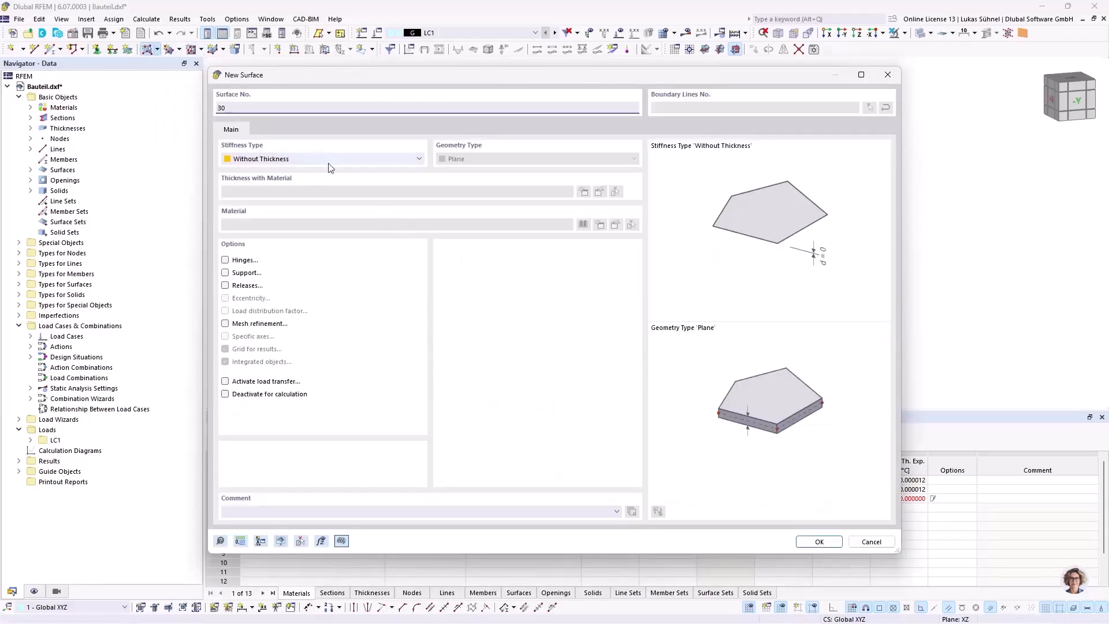
click(818, 542)
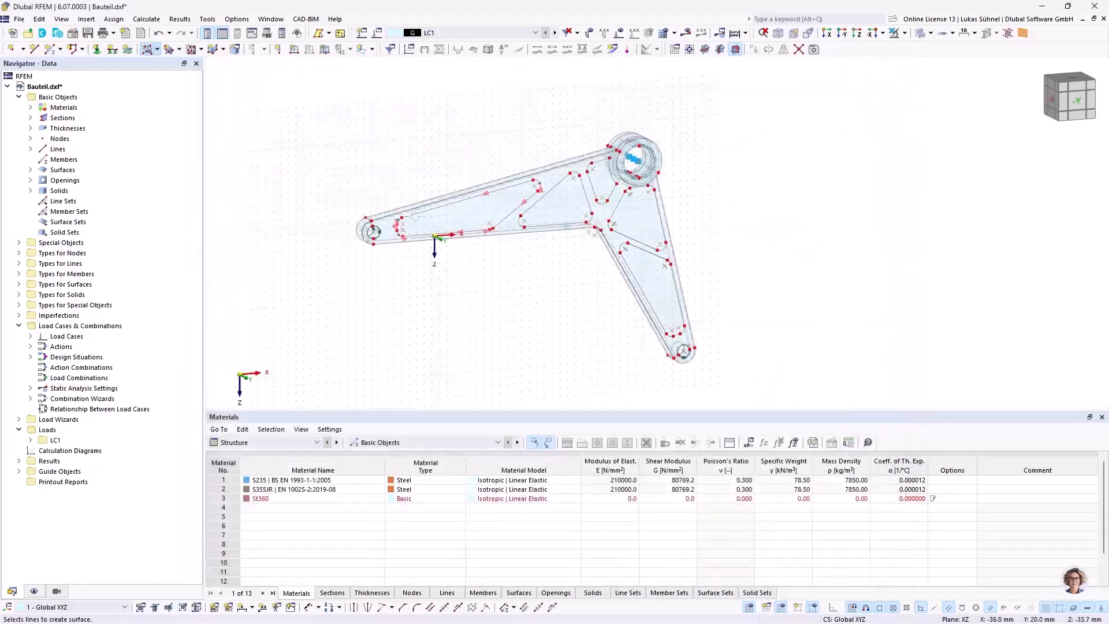
click(413, 224)
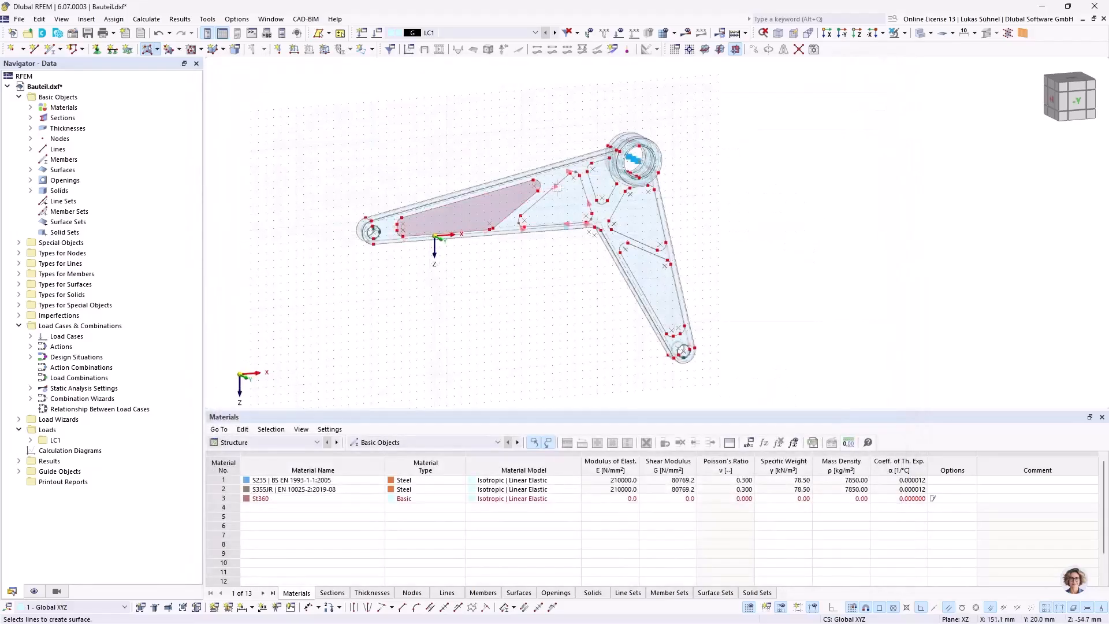
click(553, 188)
click(600, 179)
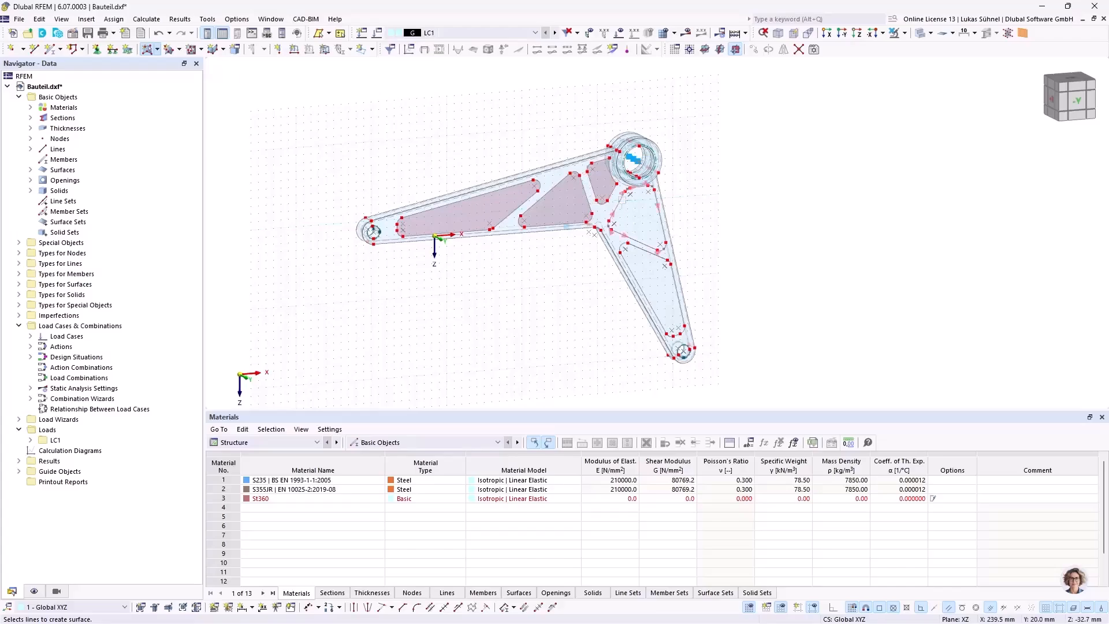
click(623, 199)
click(640, 247)
- Connect the lines and surfaces of the whole model at their intersections
ctrl+middle_drag(572, 272, 471, 278)
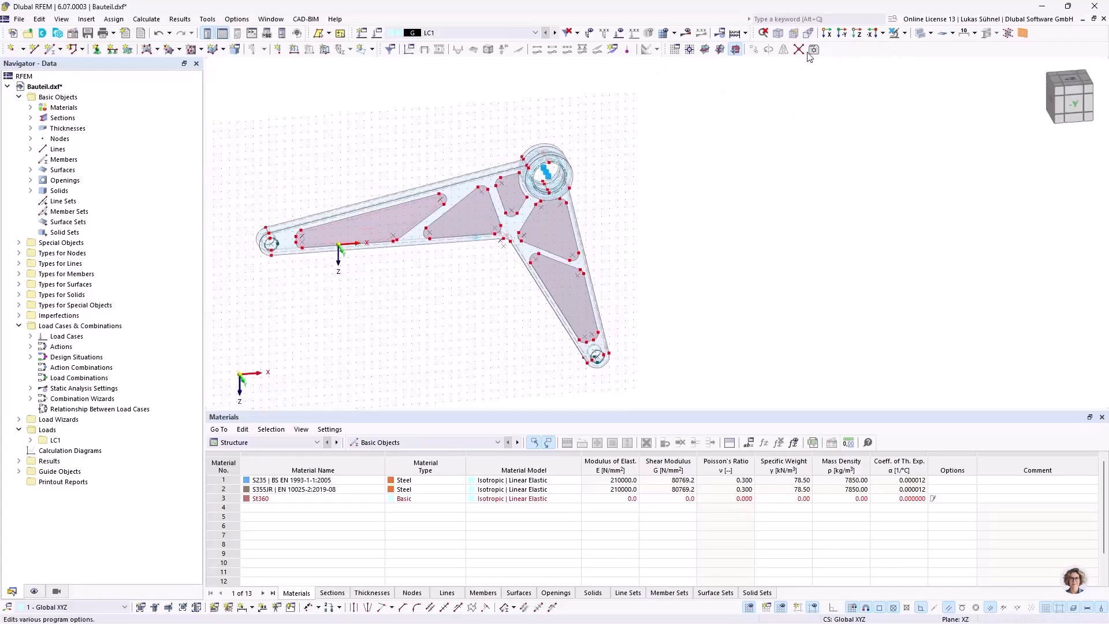
drag(214, 136, 757, 397)
middle_drag(379, 297, 484, 300)
right_click(483, 300)
click(503, 290)
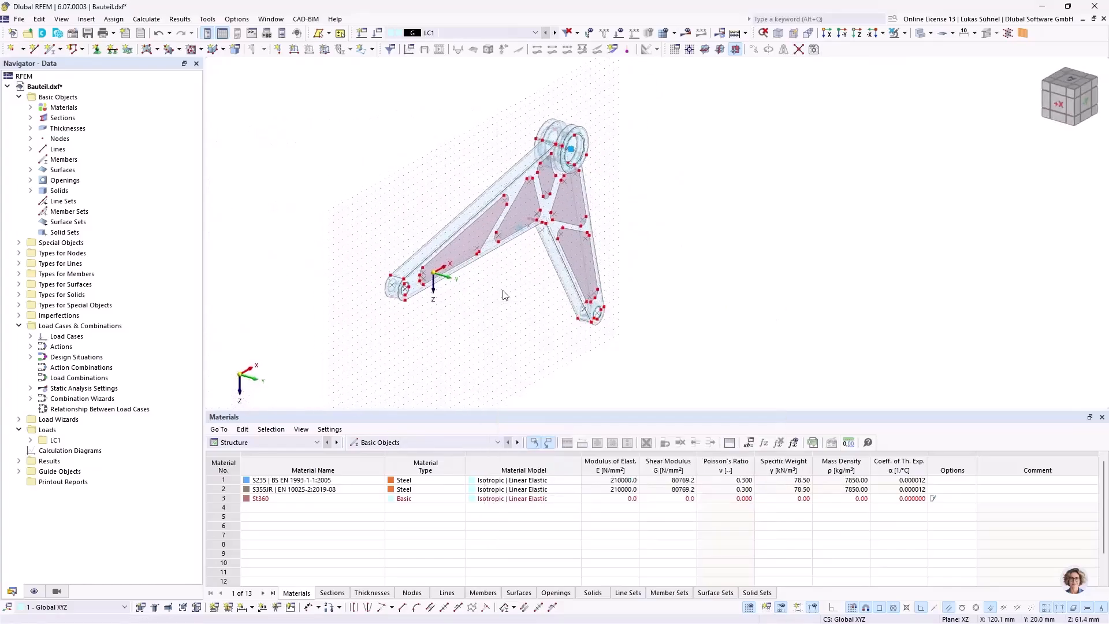
- Set up a one-step copy of all five pocket surfaces with a displacement of -7 mm in Y
scroll(476, 242, up, 3)
click(478, 227)
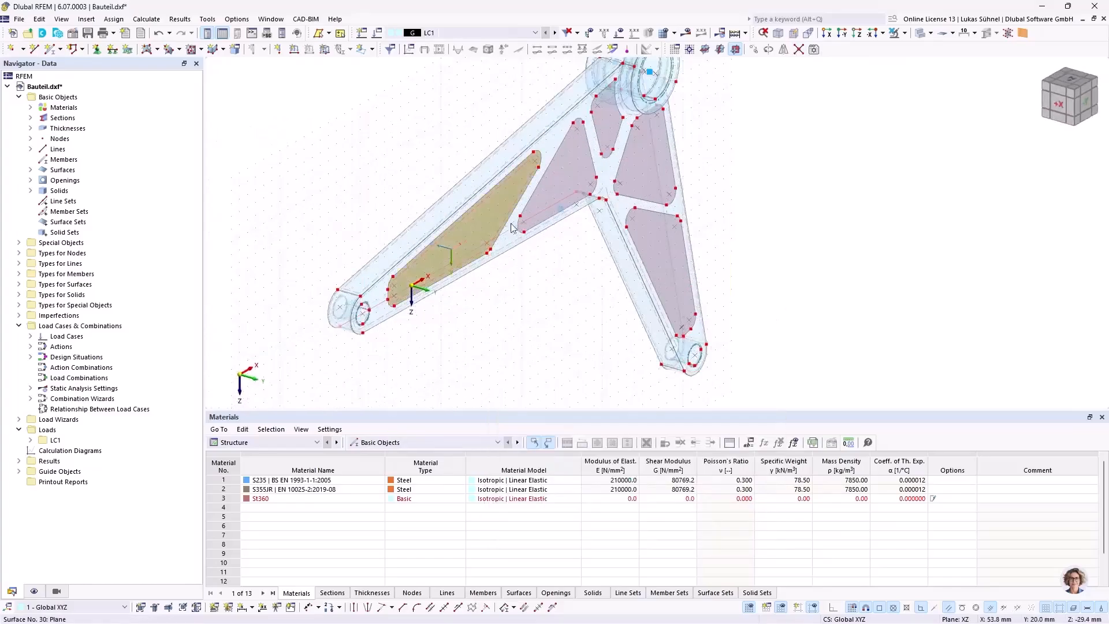
ctrl+click(570, 185)
ctrl+click(609, 130)
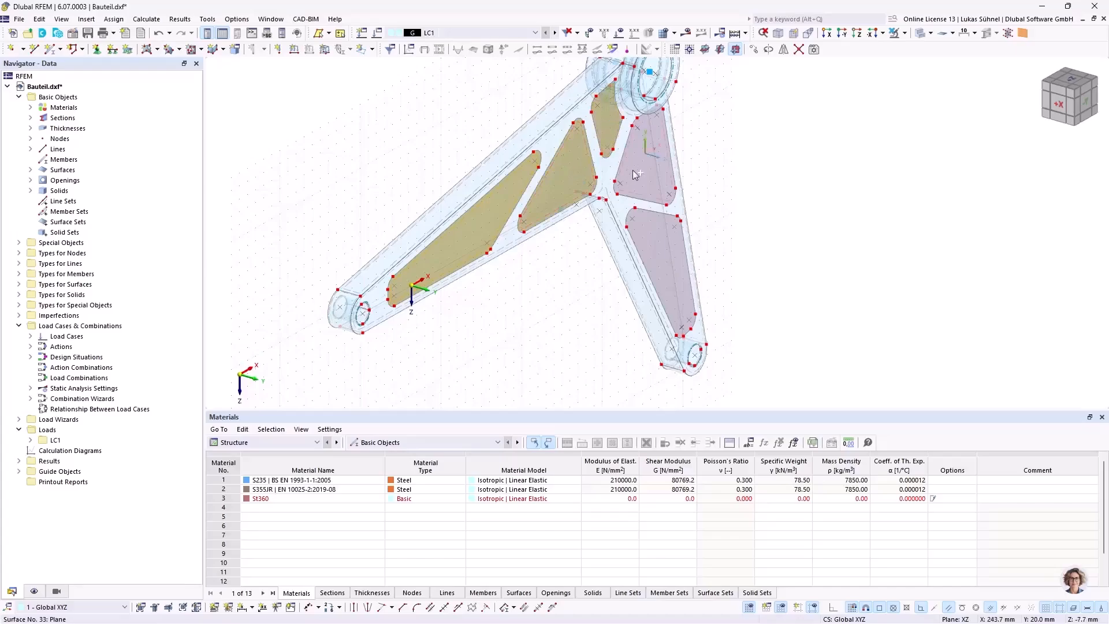
ctrl+click(633, 170)
ctrl+click(645, 243)
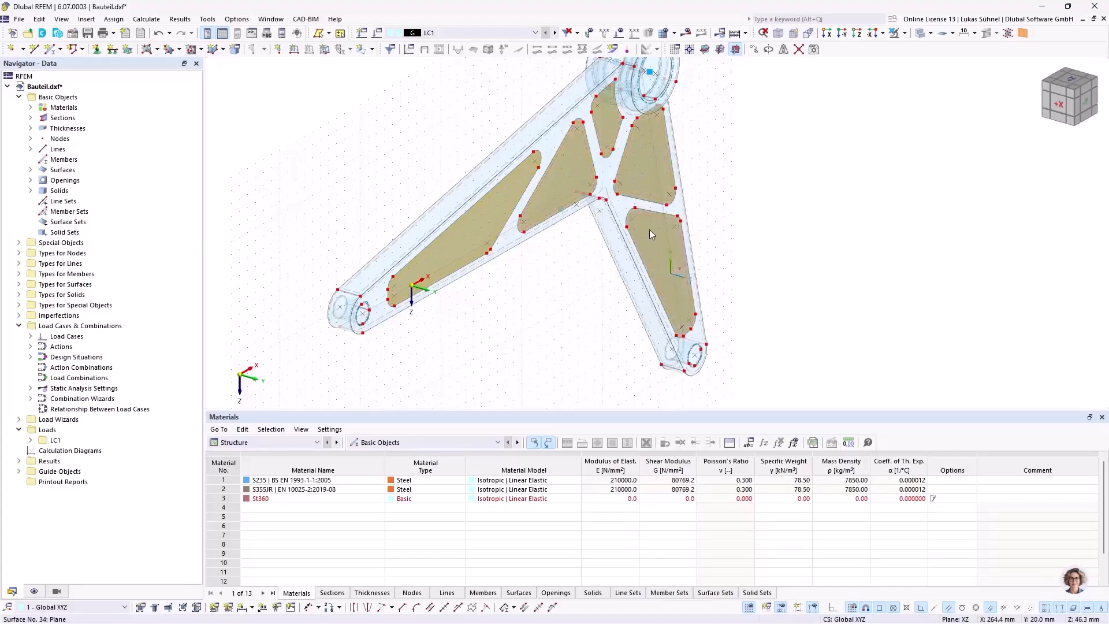
right_click(649, 230)
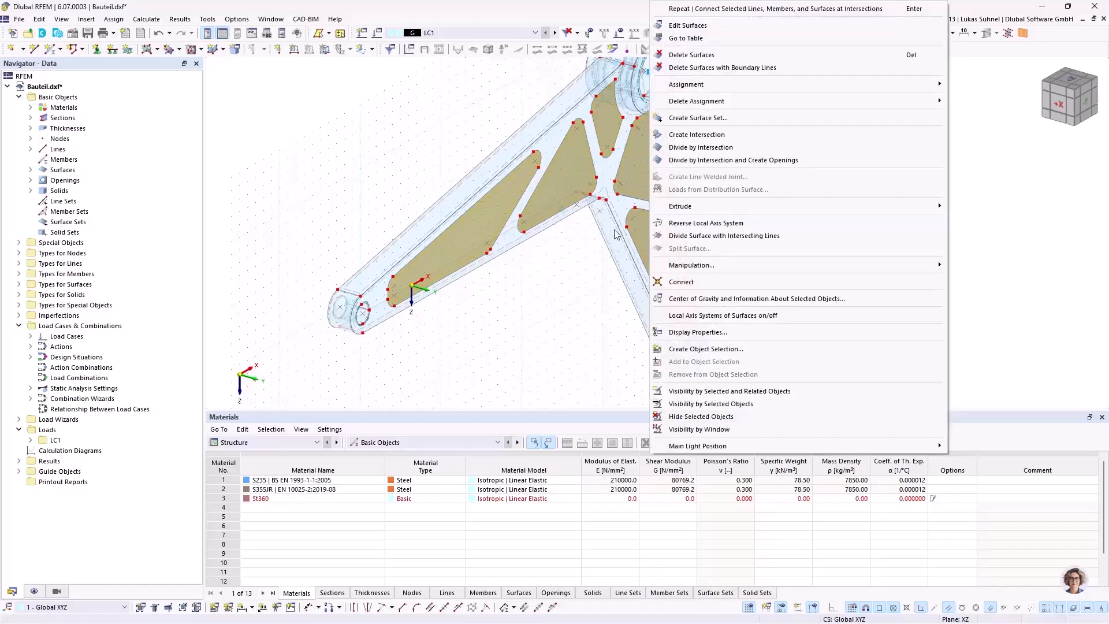
mouse_move(686, 270)
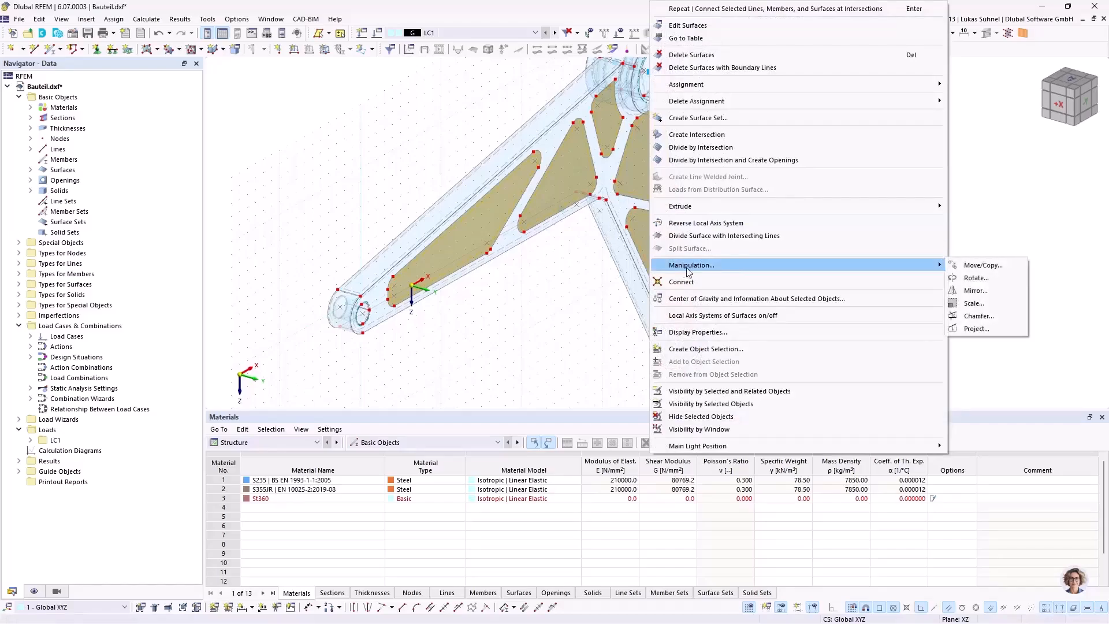
click(988, 267)
click(398, 217)
drag(595, 170, 868, 123)
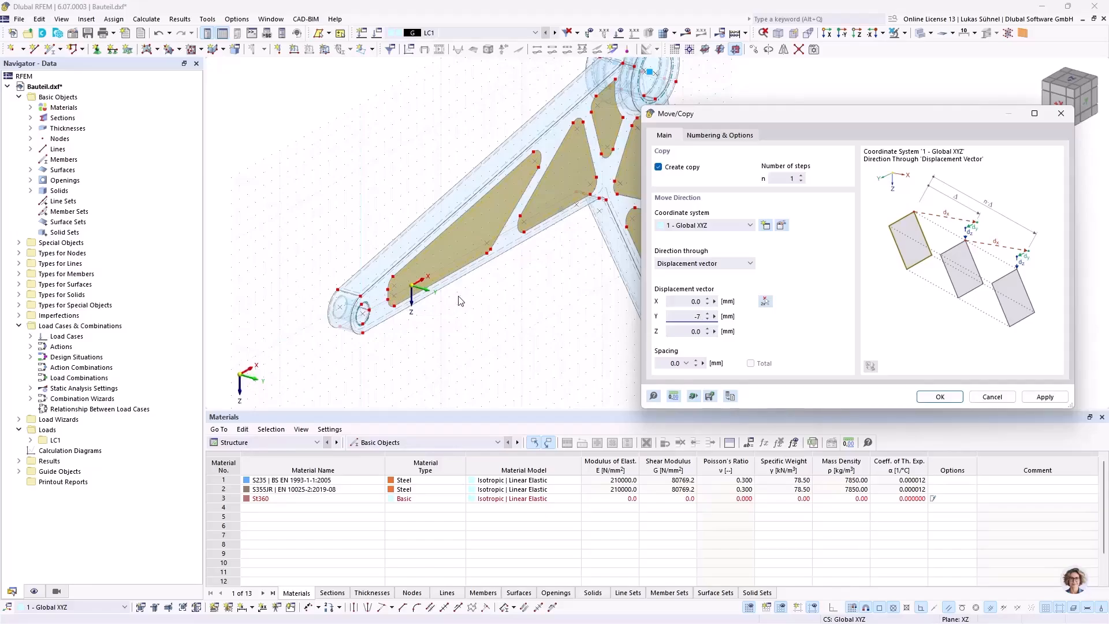
- Enable step links that join the copied surfaces with solids, using solid 2 as template, and create the copies
click(697, 136)
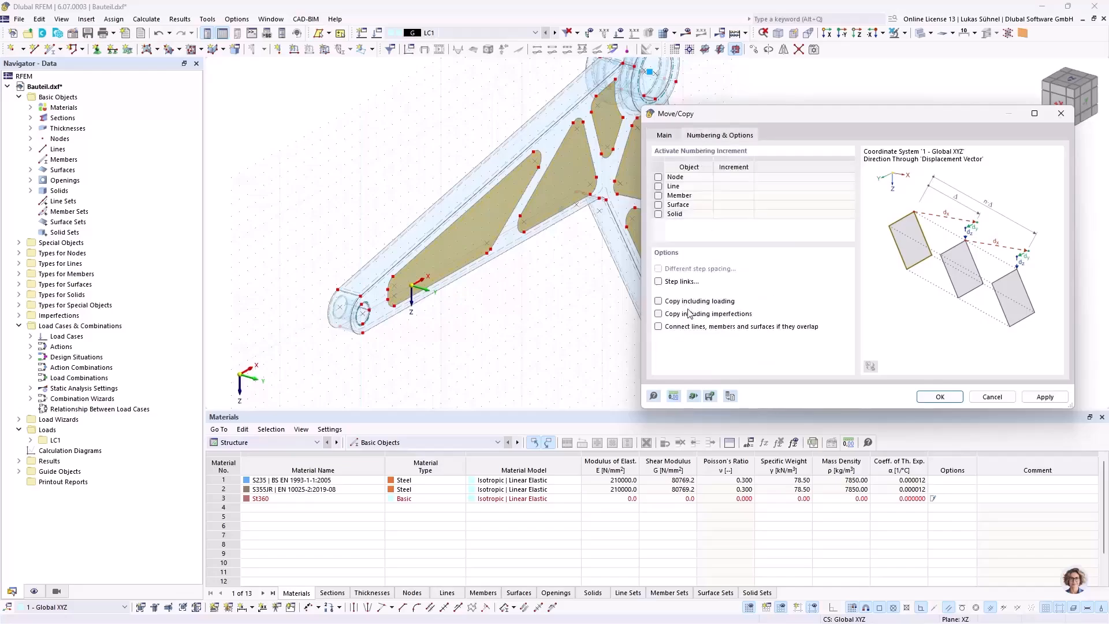
click(664, 282)
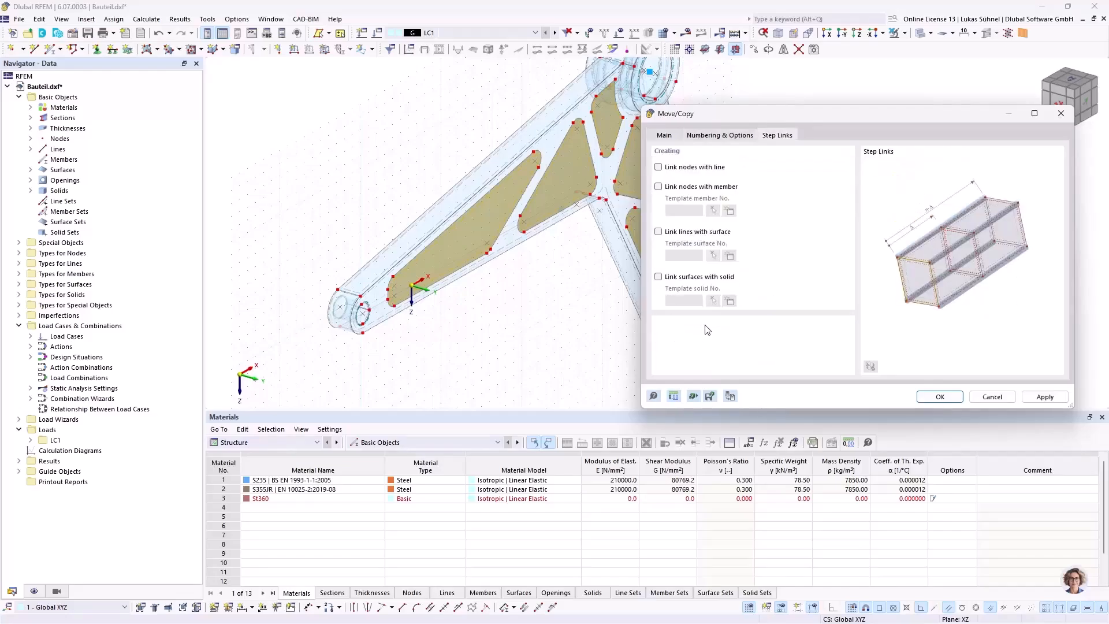
click(679, 280)
click(714, 300)
click(613, 182)
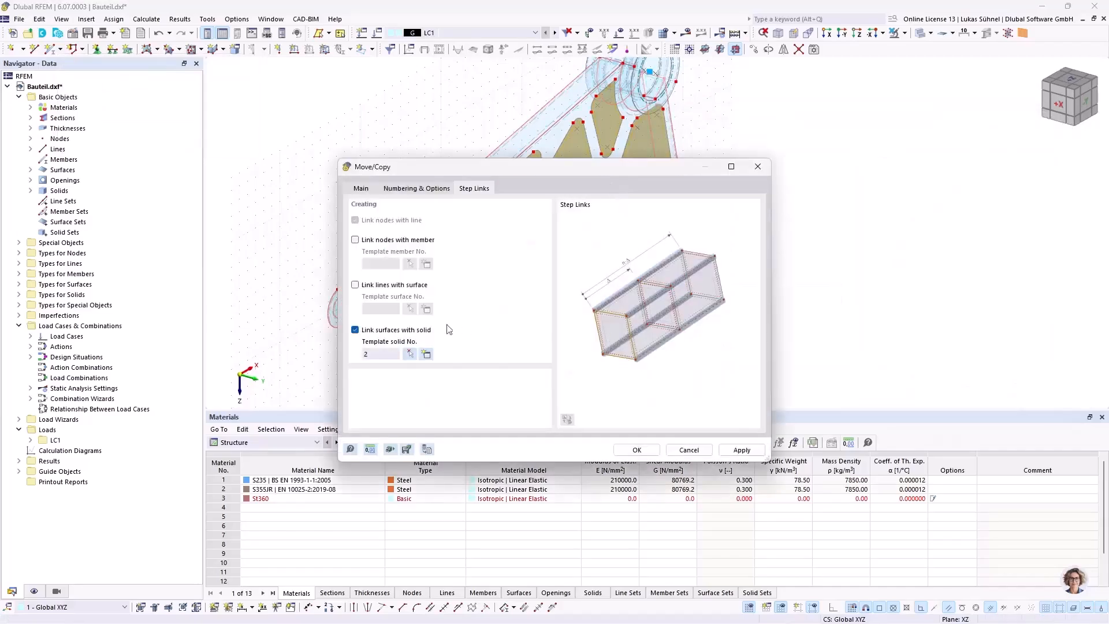
drag(465, 175, 721, 127)
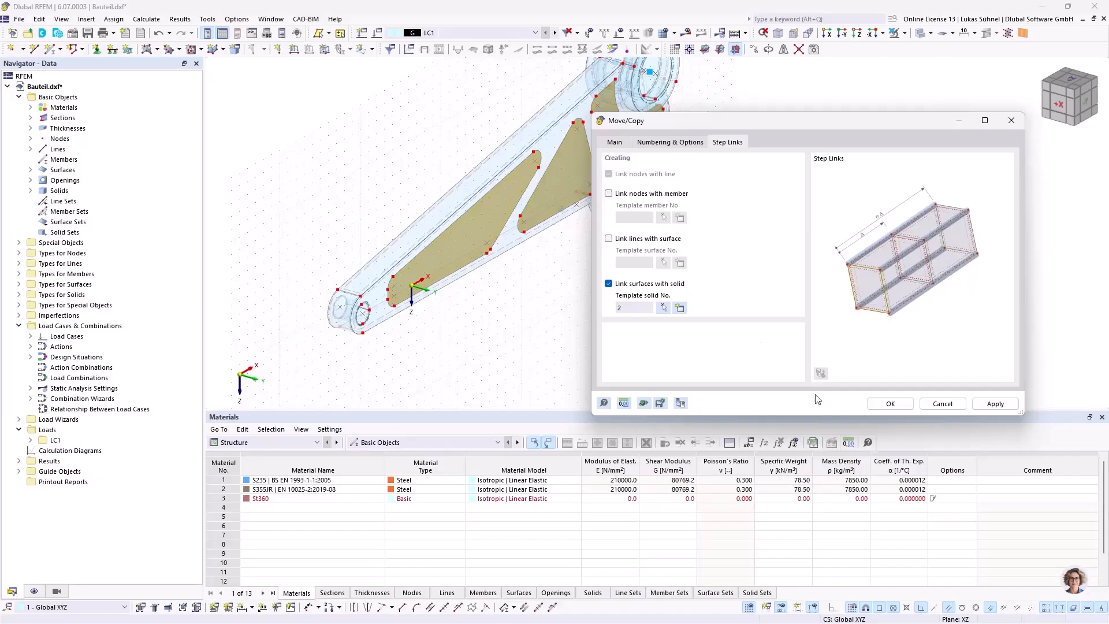
click(890, 403)
ctrl+middle_drag(480, 317, 458, 294)
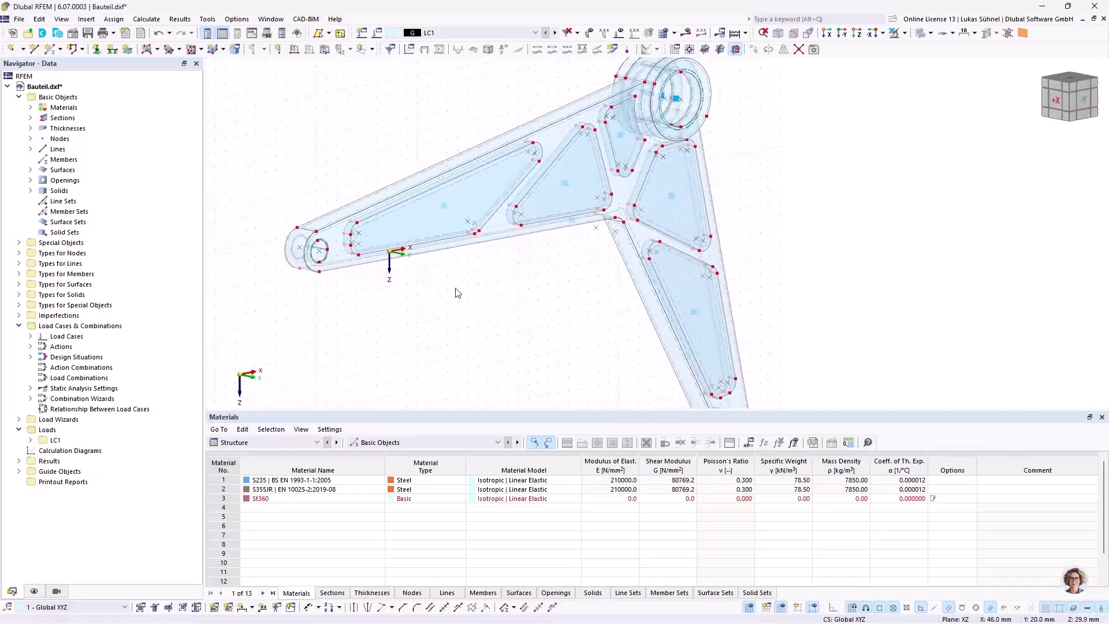
- Display the model as wireframe and select the five new pocket solids
click(922, 33)
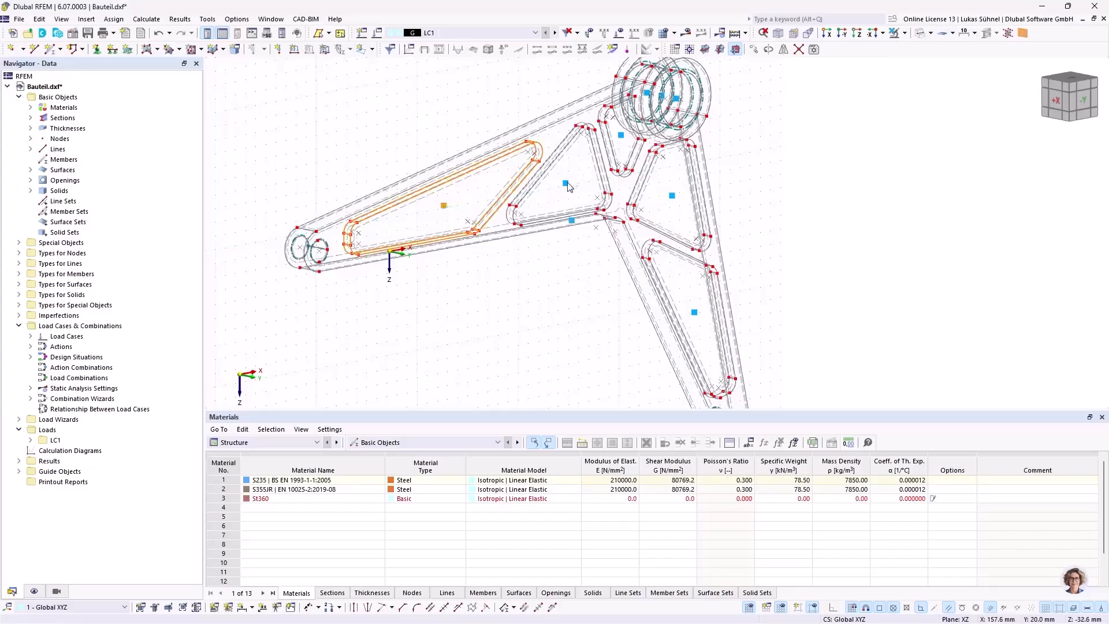
click(624, 141)
click(675, 201)
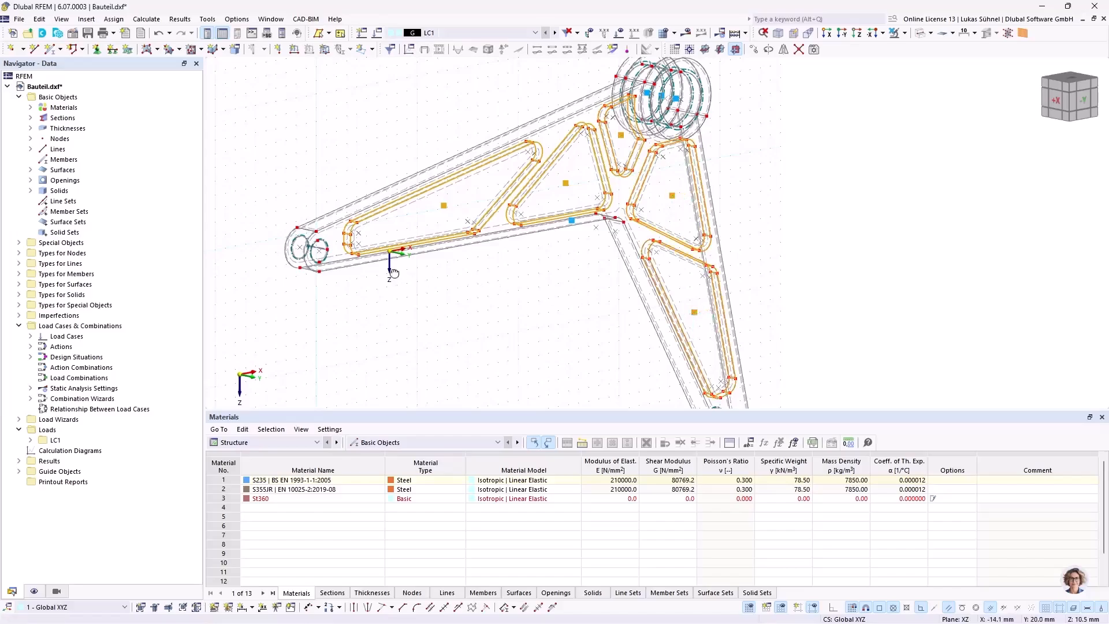
ctrl+middle_drag(696, 317, 477, 287)
scroll(477, 287, up, 4)
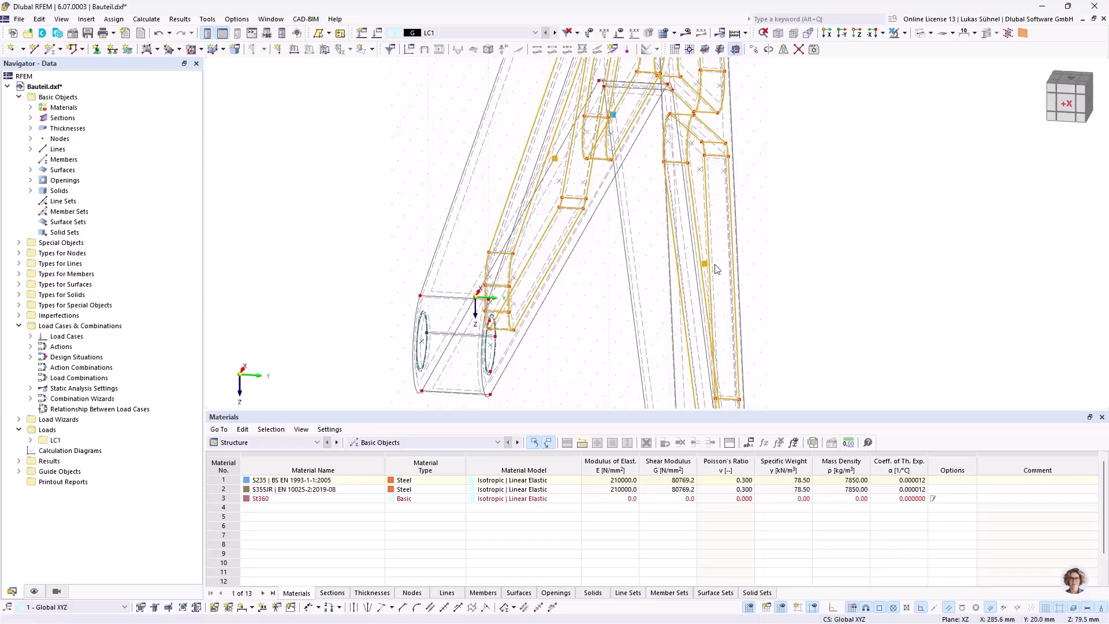
ctrl+middle_drag(766, 251, 719, 257)
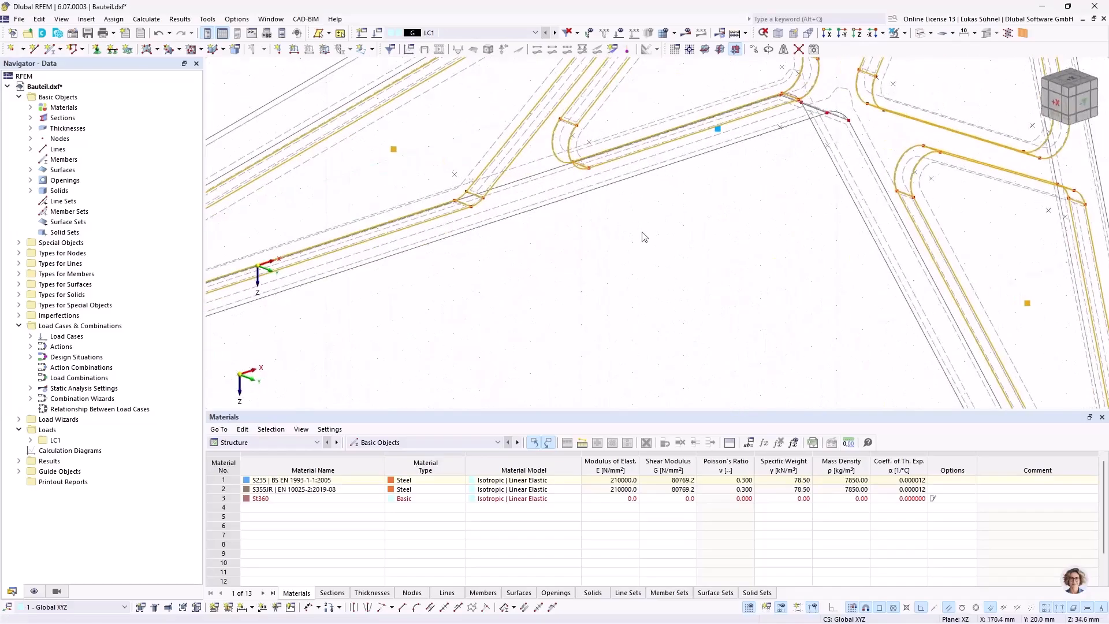
- Mirror a copy of the five pocket solids about the XZ plane through the midpoint of a thickness edge at Y 10 mm
right_click(394, 148)
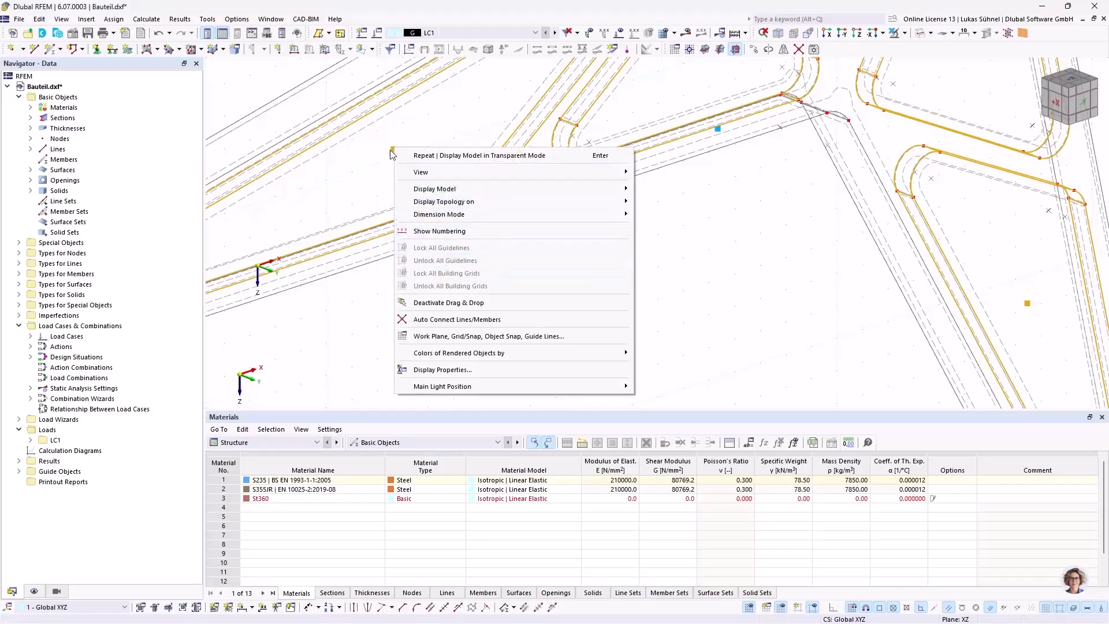
right_click(391, 151)
mouse_move(479, 290)
click(689, 313)
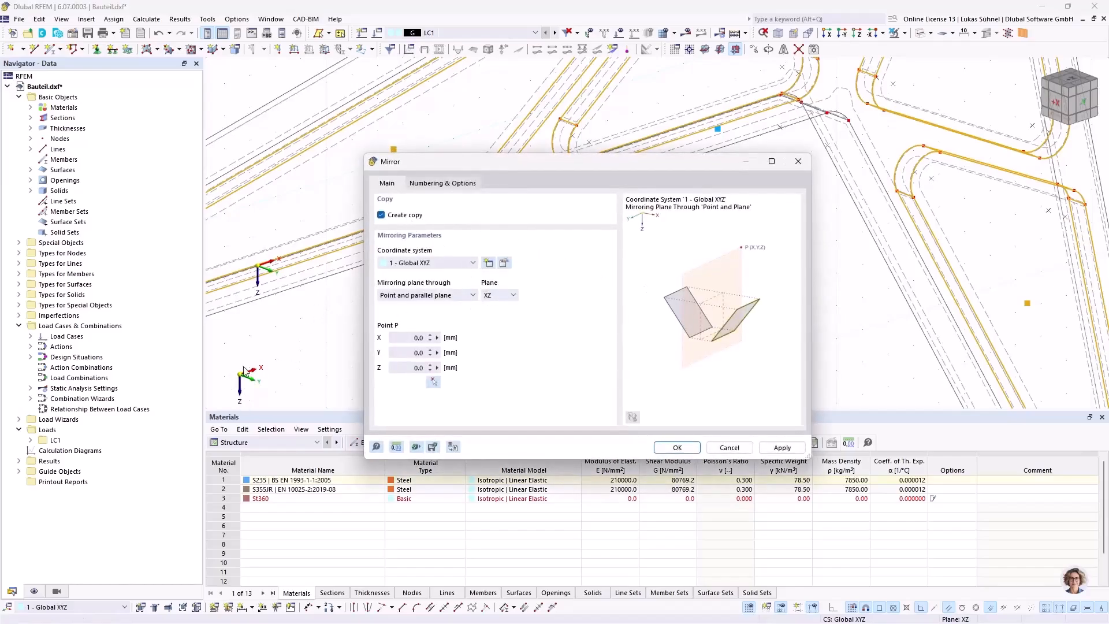
click(435, 381)
scroll(796, 325, down, 4)
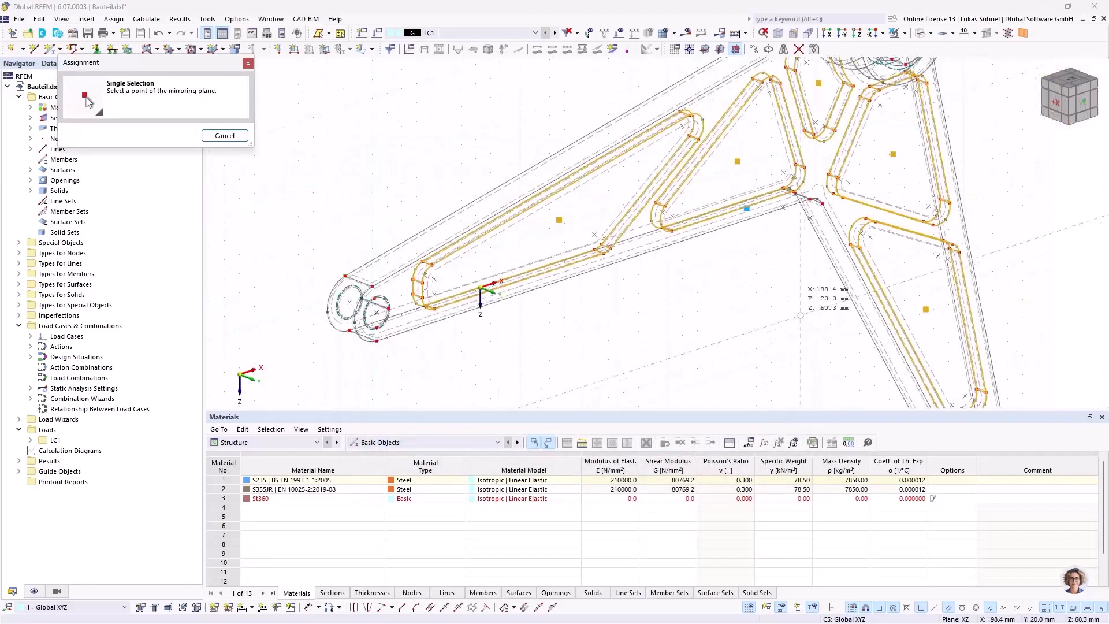
scroll(441, 287, up, 6)
scroll(443, 277, up, 6)
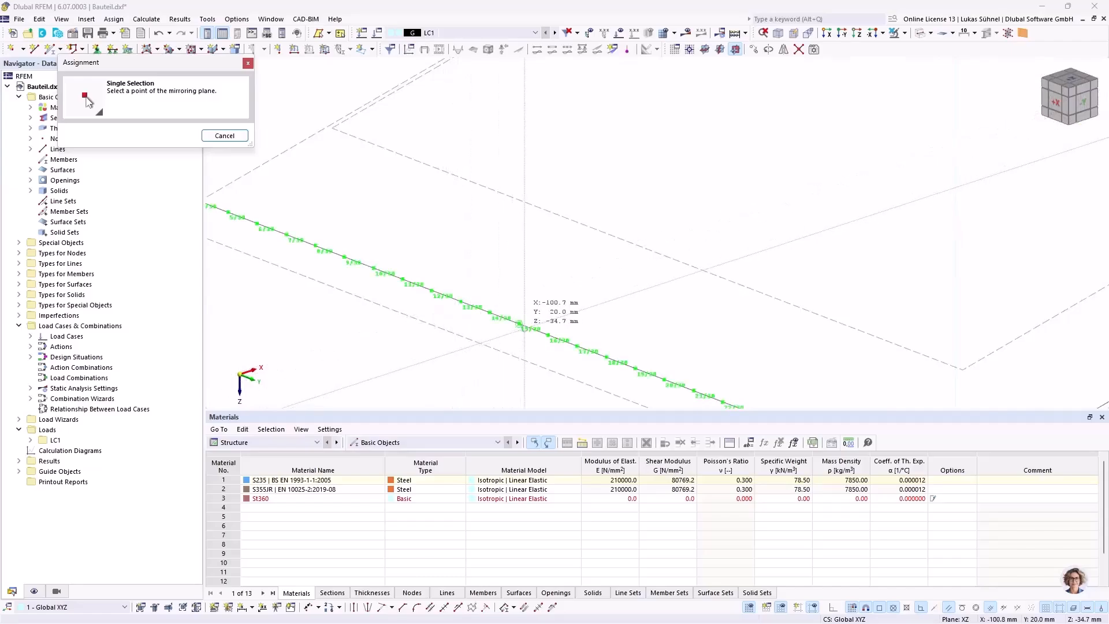
click(519, 324)
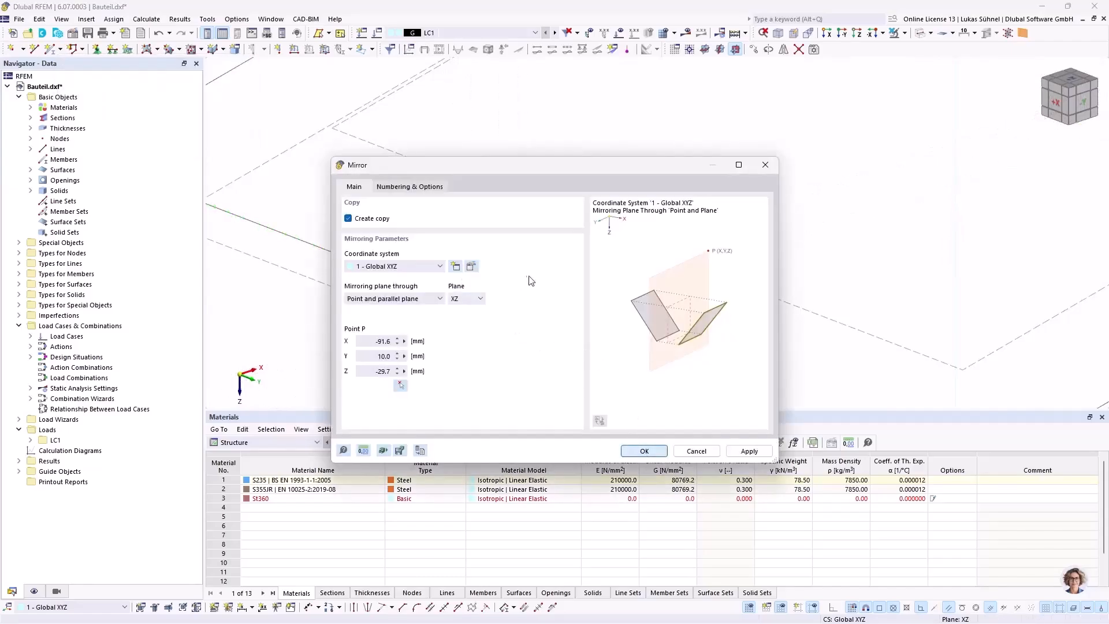
key(Return)
scroll(519, 283, down, 8)
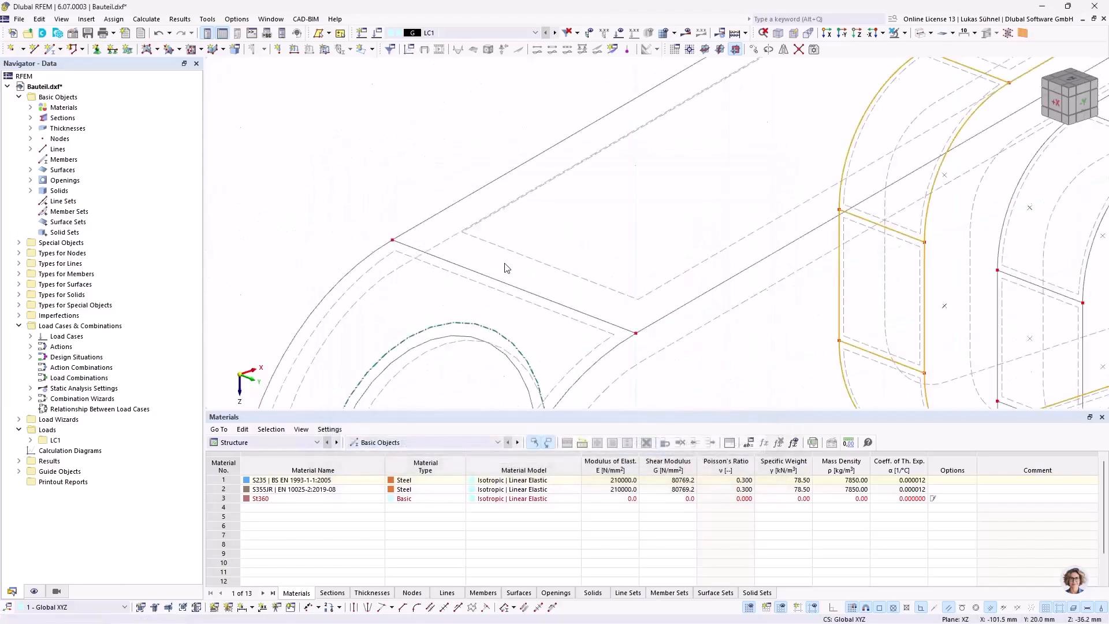
ctrl+middle_drag(458, 229, 402, 214)
click(635, 274)
middle_drag(634, 274, 462, 284)
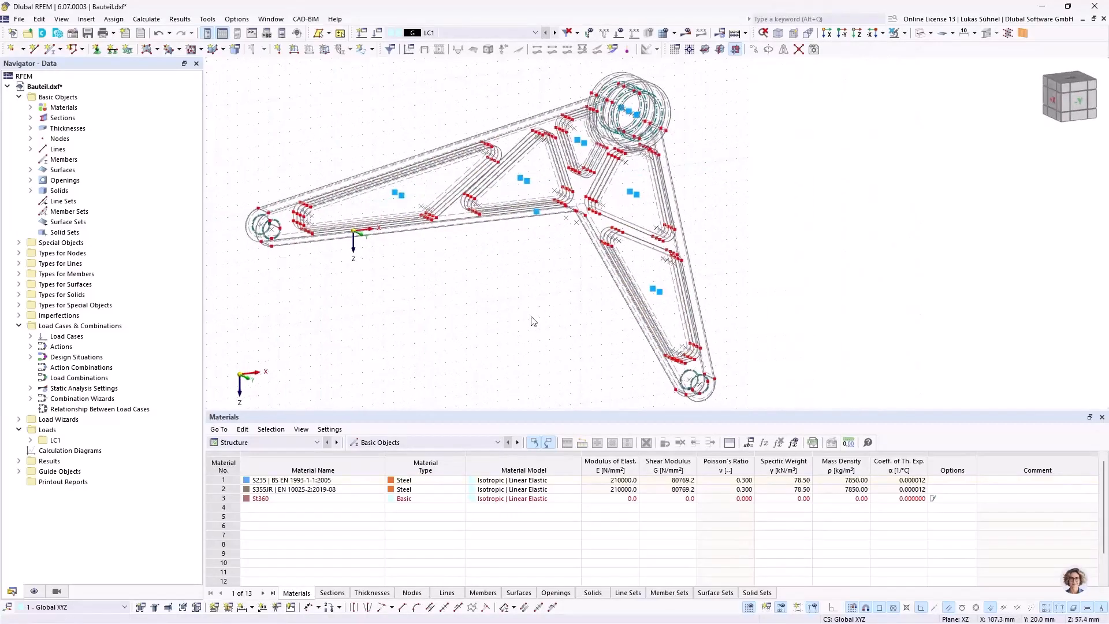
- Disable the Parts of line option in the Standard object snap settings
right_click(924, 609)
click(941, 599)
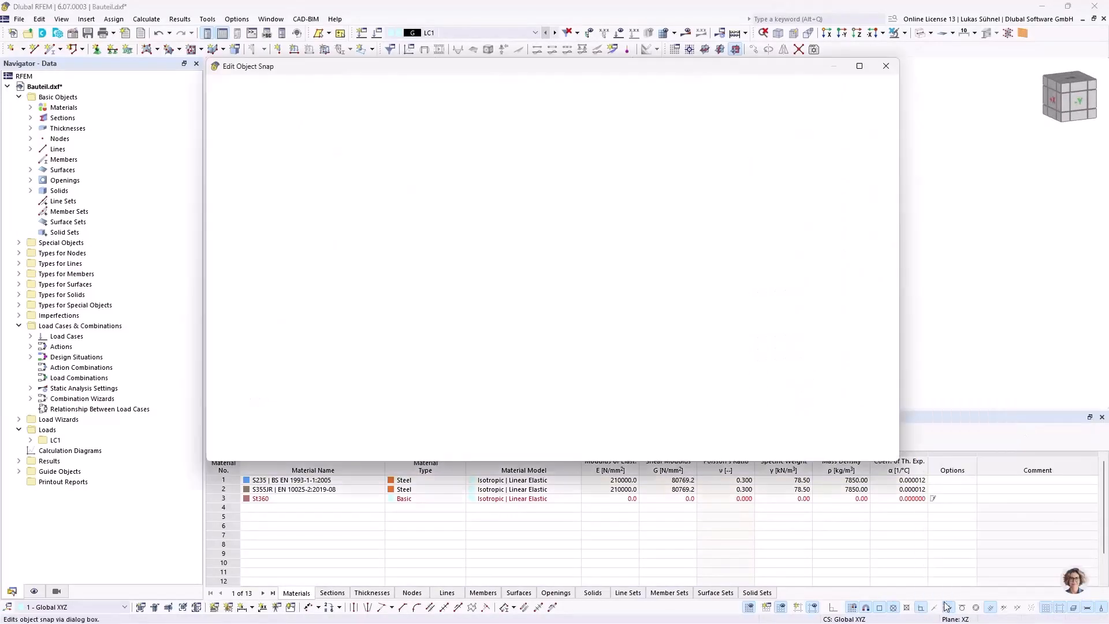
click(354, 261)
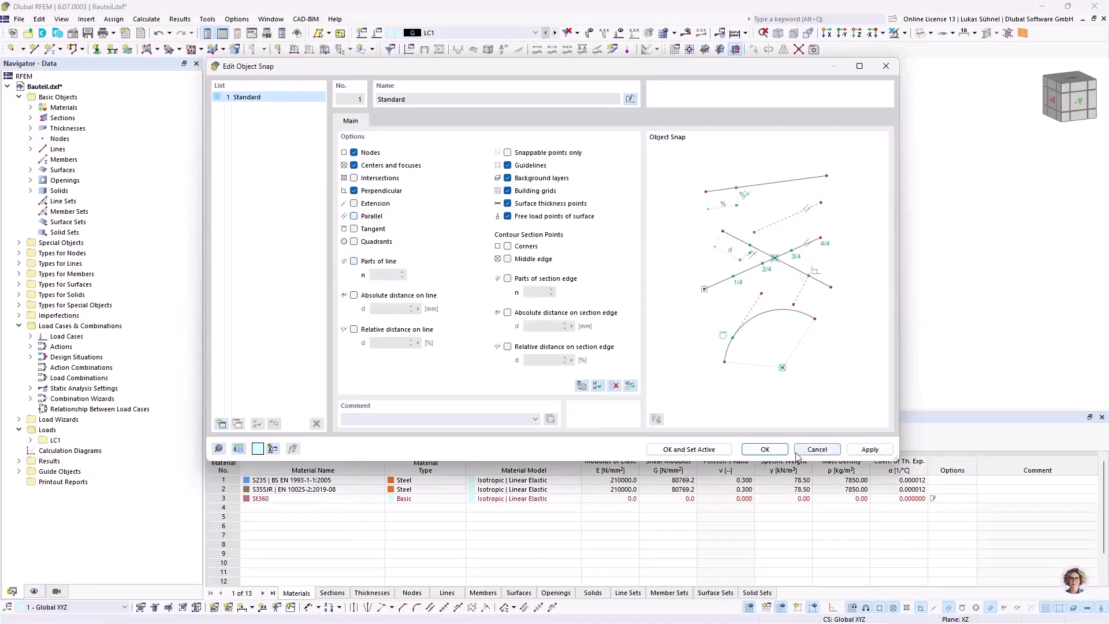
click(765, 449)
ctrl+middle_drag(464, 235, 494, 297)
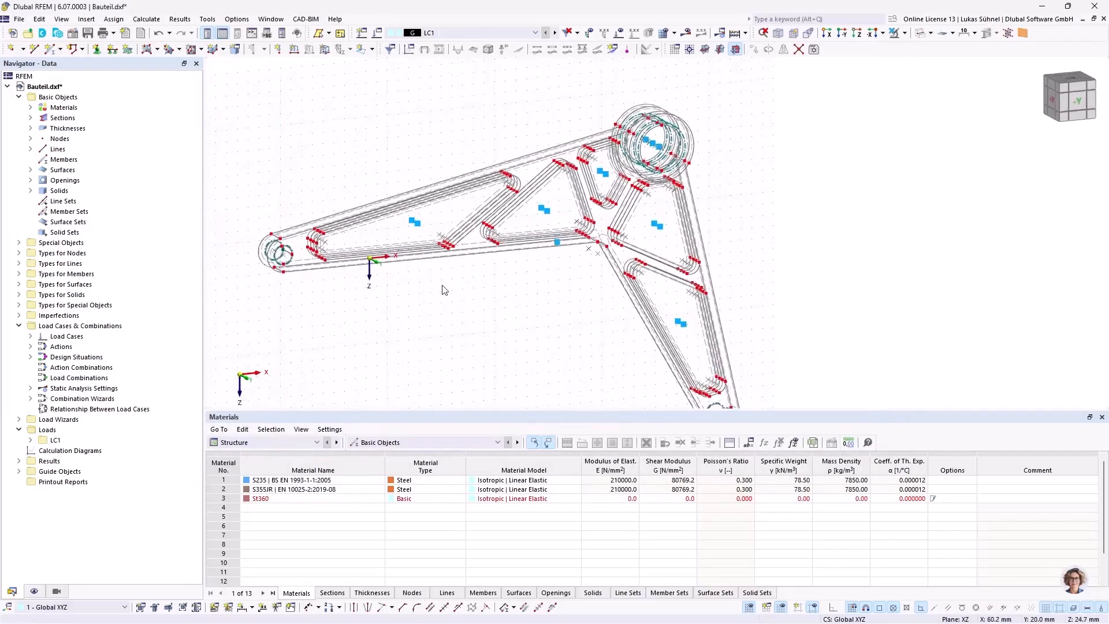
scroll(445, 292, up, 1)
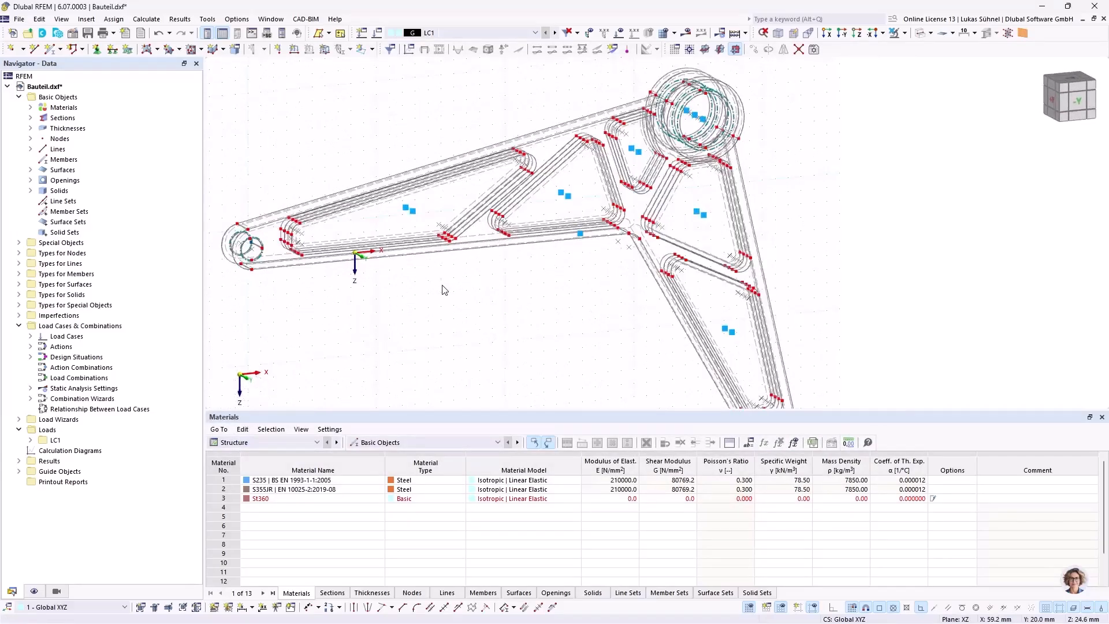
- Change the solid type of pocket solids 5 to 14 to Hole
click(31, 190)
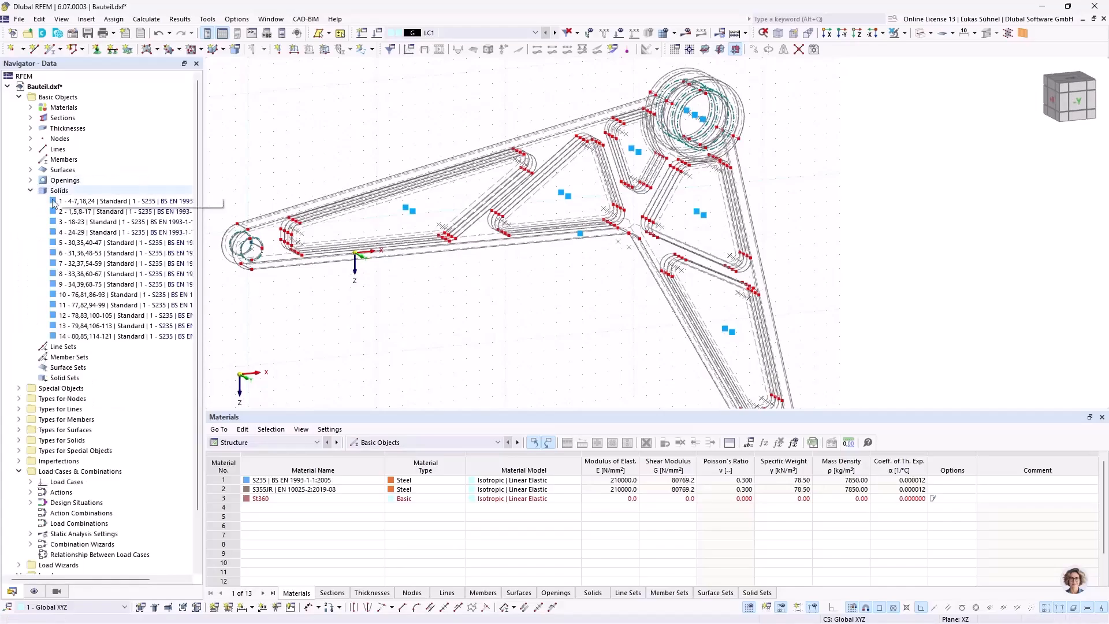
click(110, 243)
shift+click(88, 335)
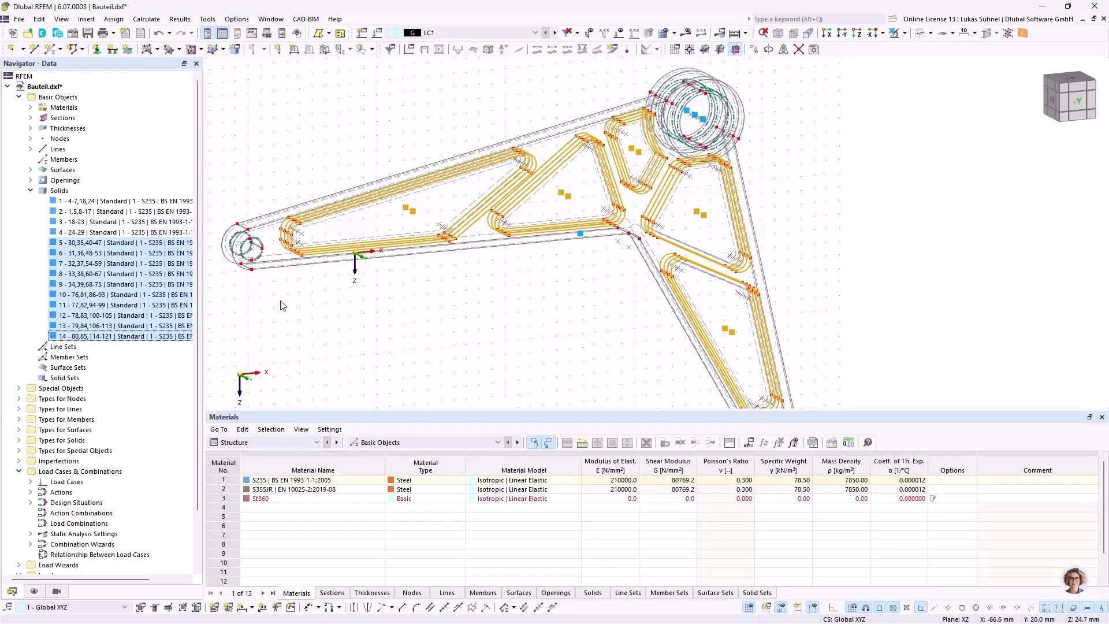
right_click(96, 260)
click(113, 263)
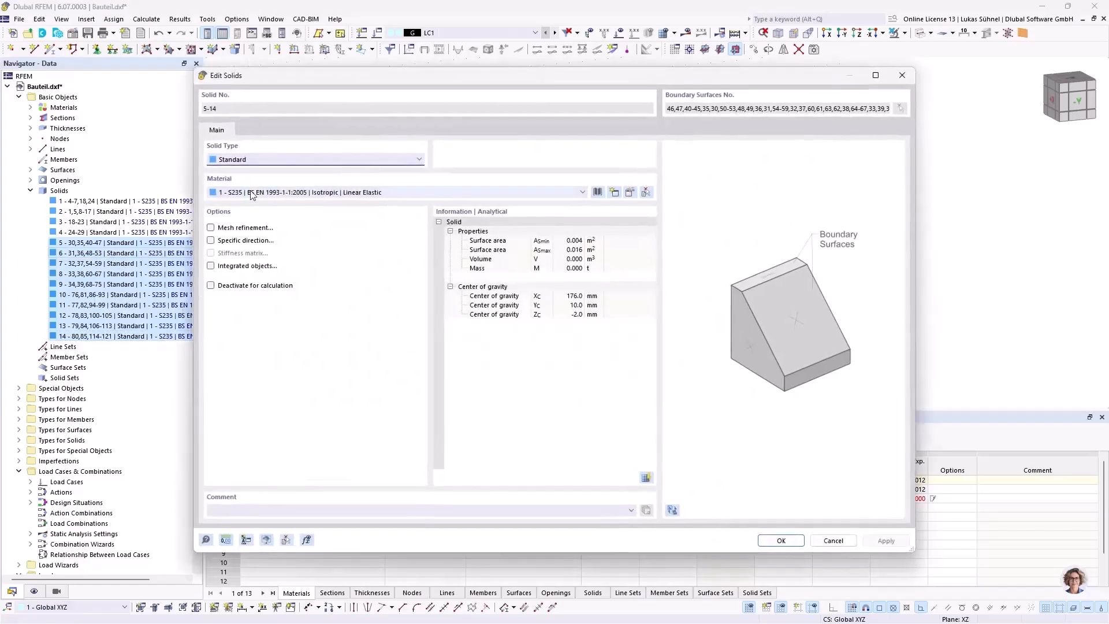
click(251, 157)
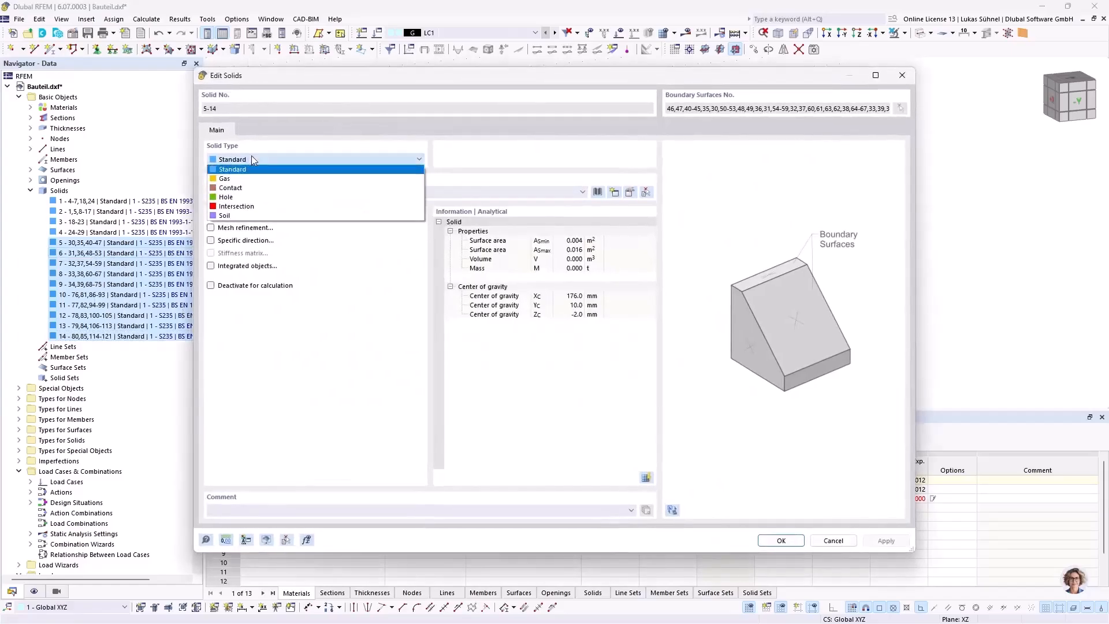
click(233, 198)
click(779, 539)
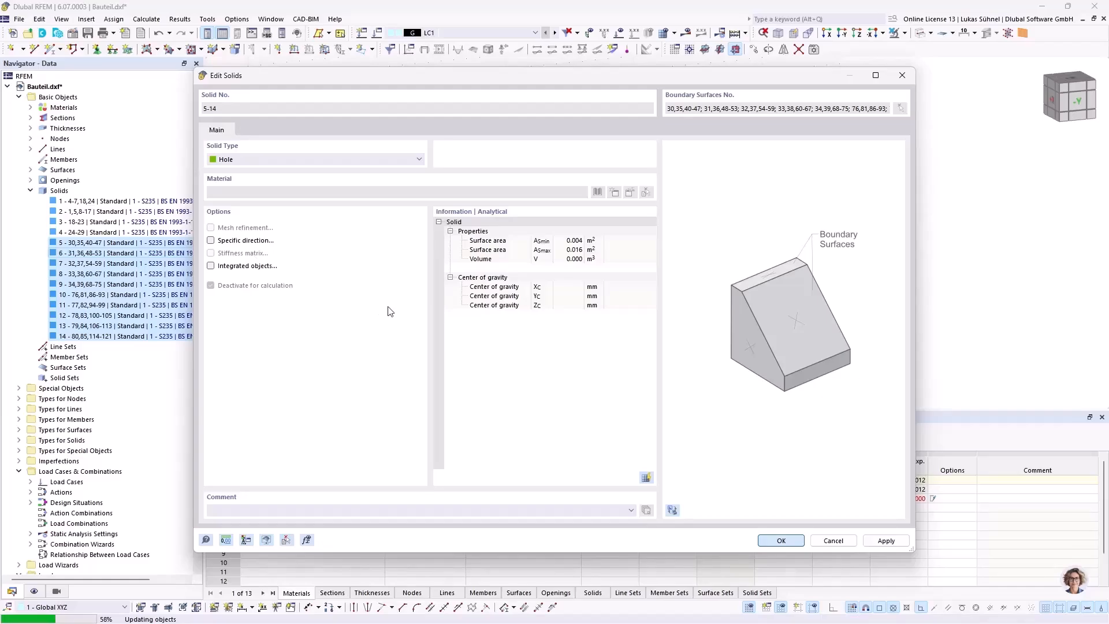
click(611, 376)
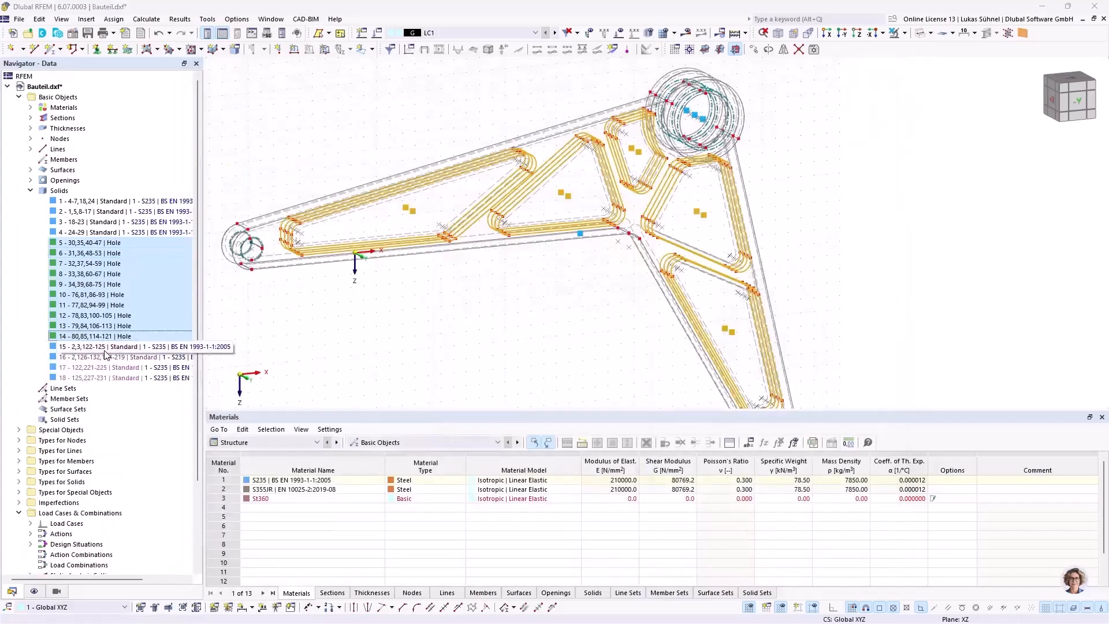
- Find generated solids 15 and 16 in the model, open solid 16 for editing and detach it from its generating object
right_click(105, 354)
click(142, 436)
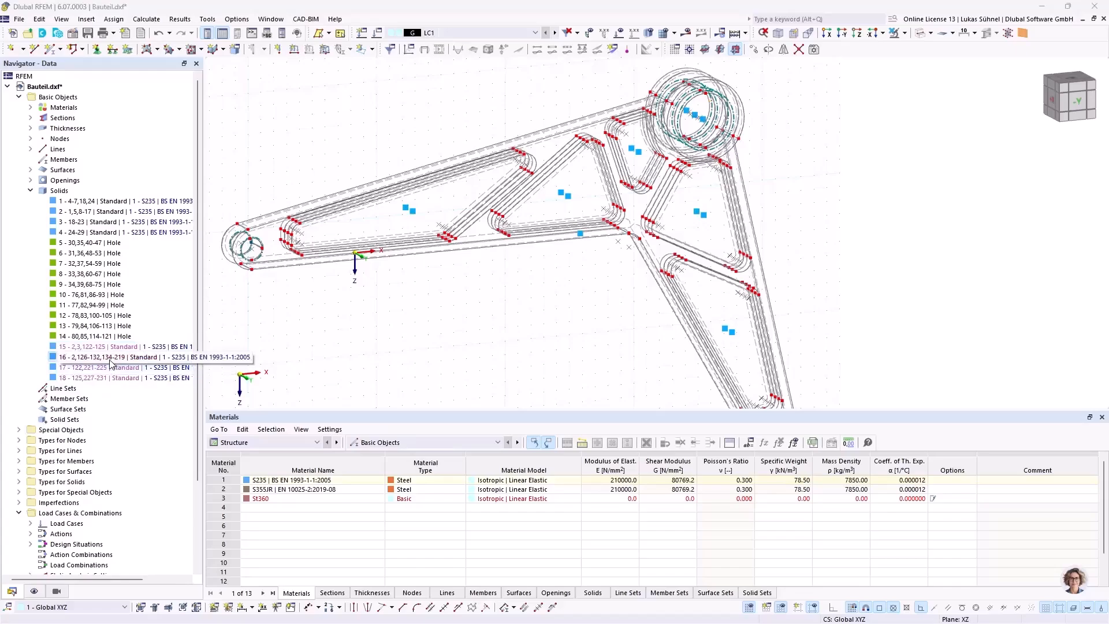
right_click(111, 362)
click(142, 438)
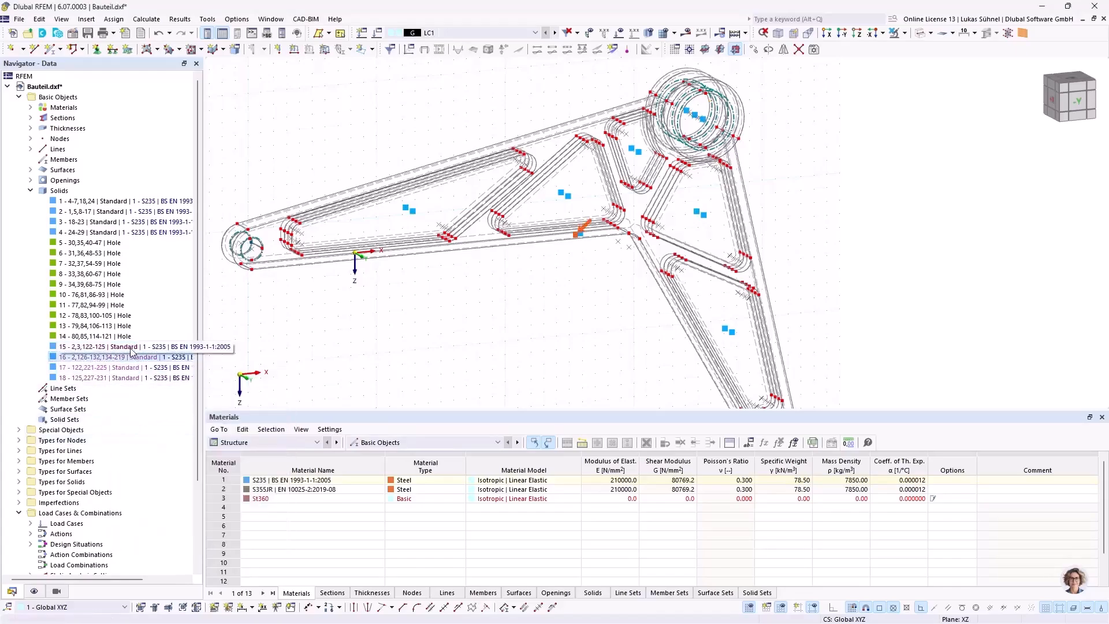
double_click(187, 358)
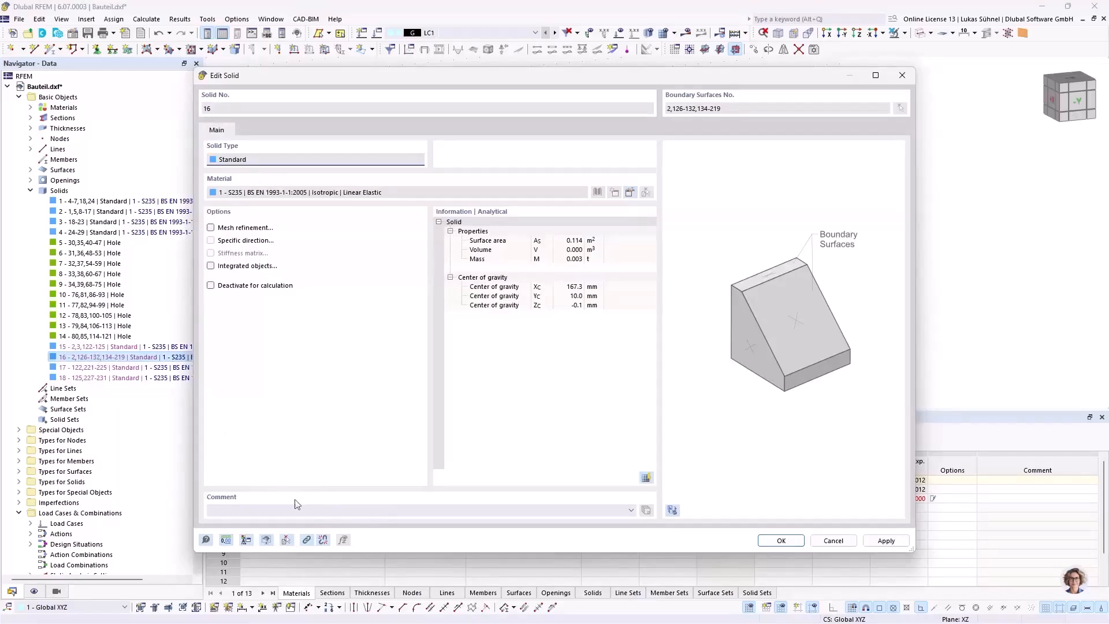
click(323, 538)
click(606, 366)
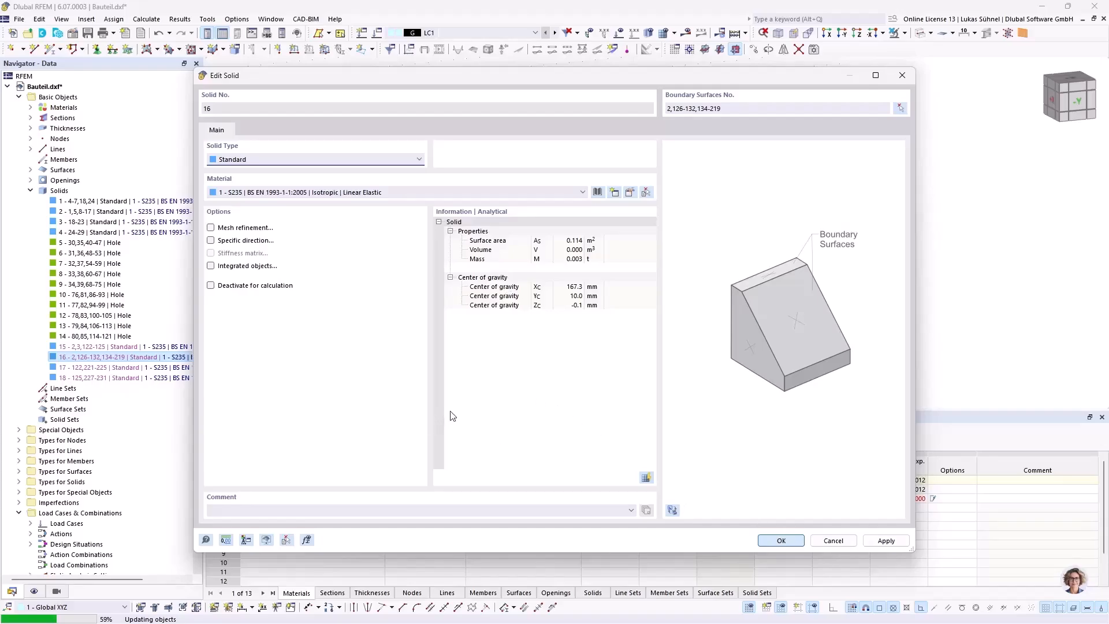
click(601, 376)
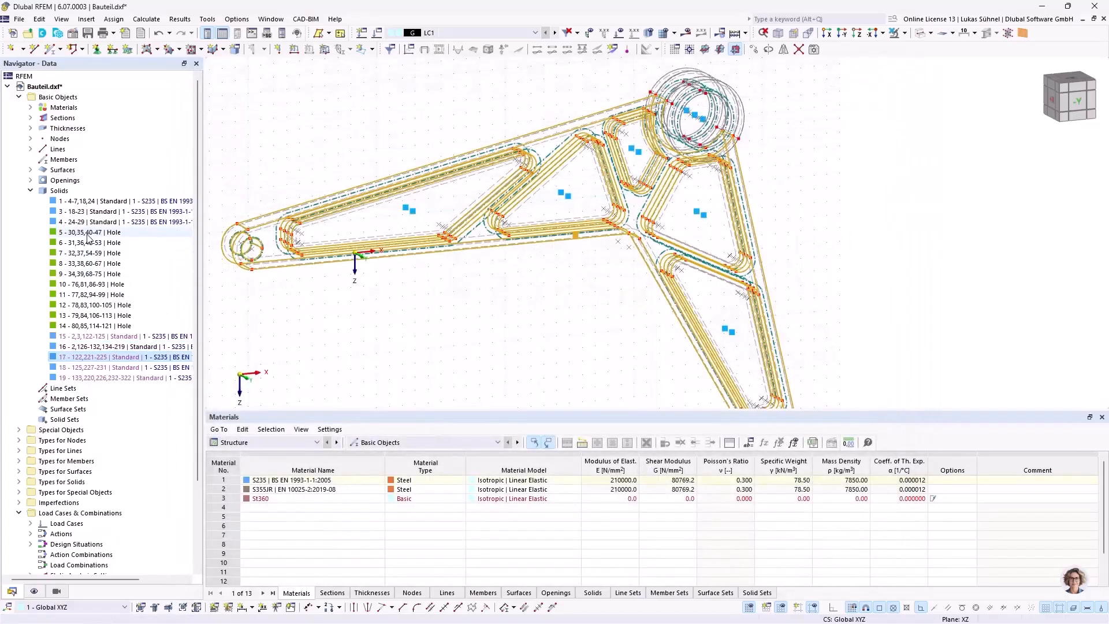
- Delete hole solids 5 to 14 together with their boundary surfaces
click(88, 234)
shift+click(79, 326)
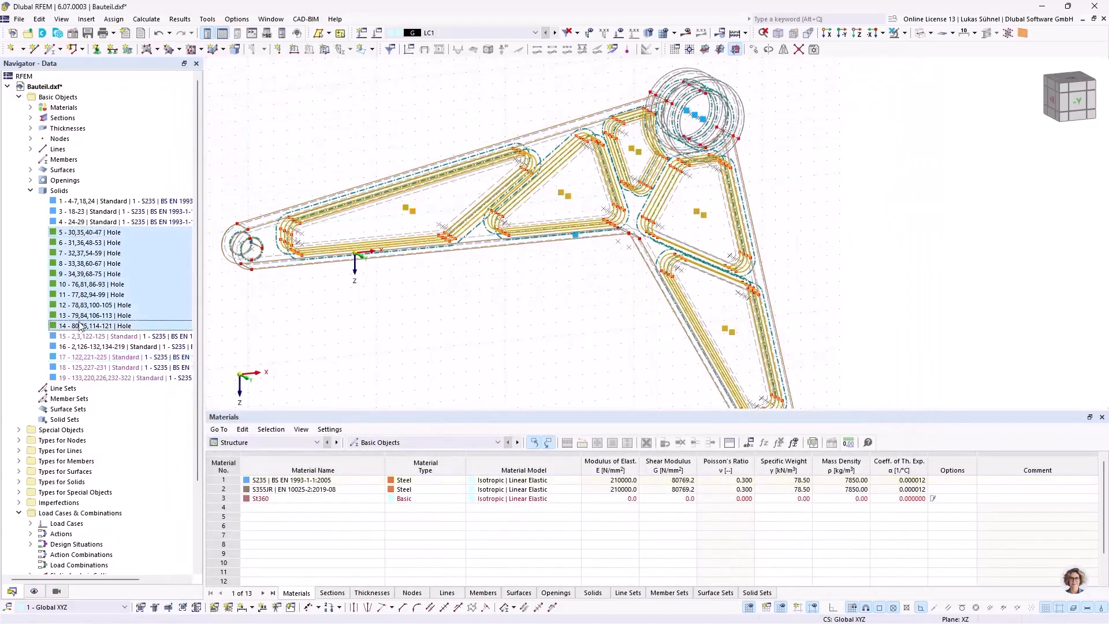
right_click(81, 261)
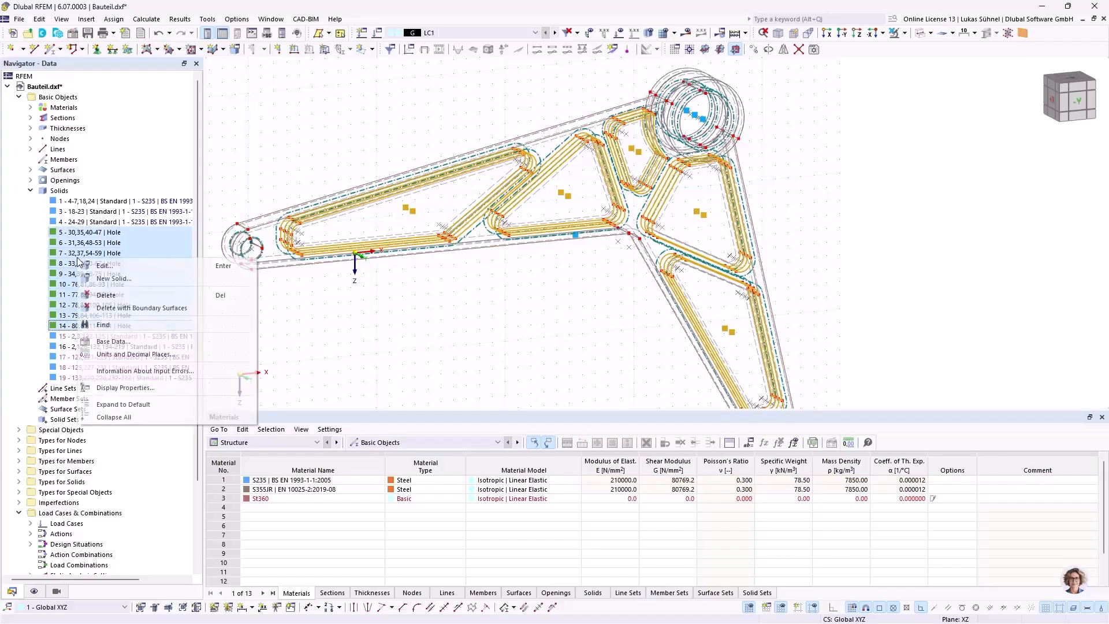
click(138, 309)
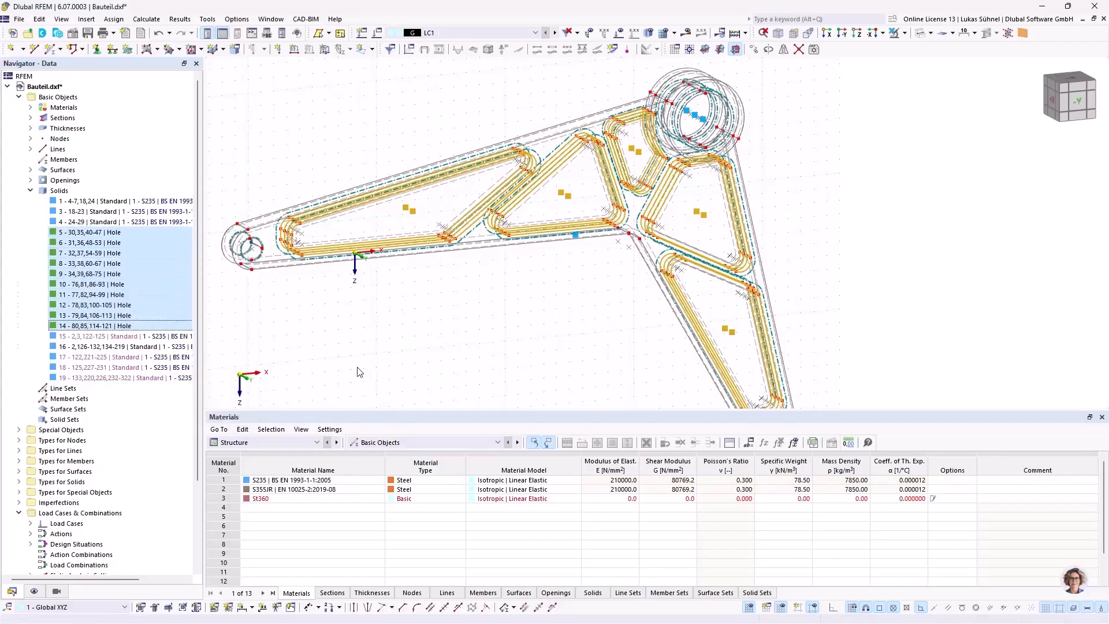
click(393, 315)
- Switch the model display from wireframe to shaded solids
ctrl+middle_drag(410, 300, 442, 307)
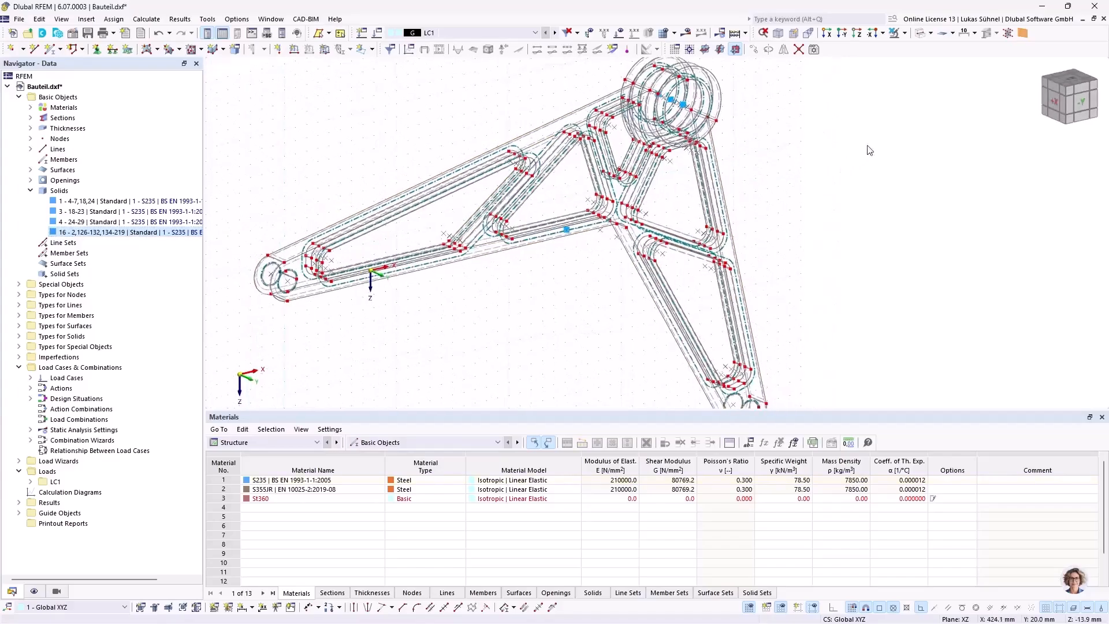
click(920, 33)
ctrl+middle_drag(439, 347, 425, 332)
scroll(451, 236, down, 2)
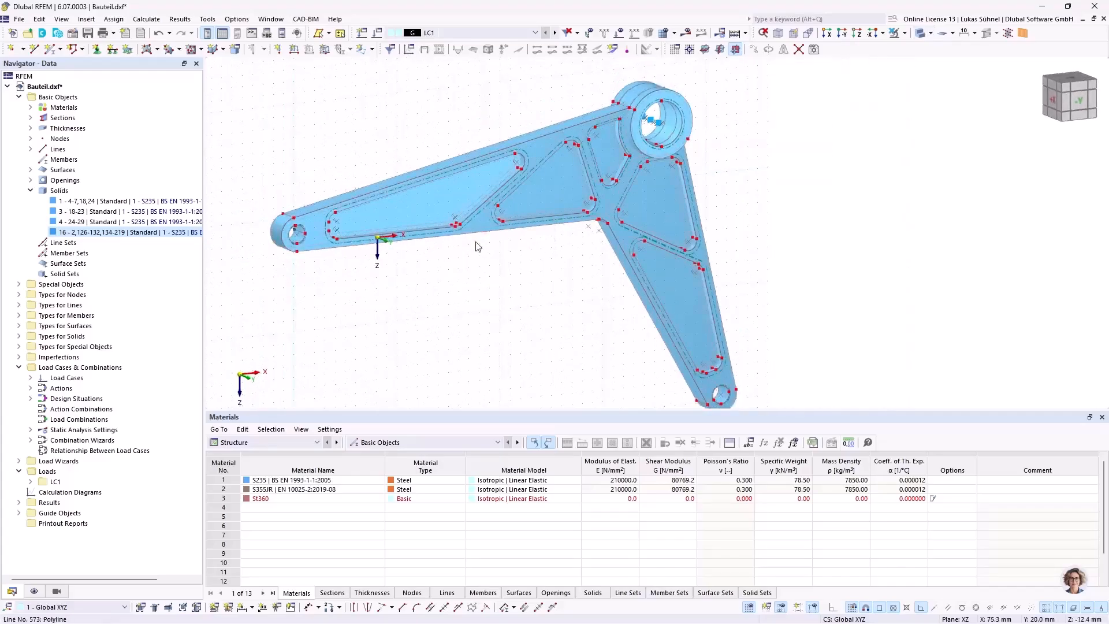
- Examine the pockets on the arms and the hub ring from several angles
ctrl+middle_drag(466, 285, 493, 296)
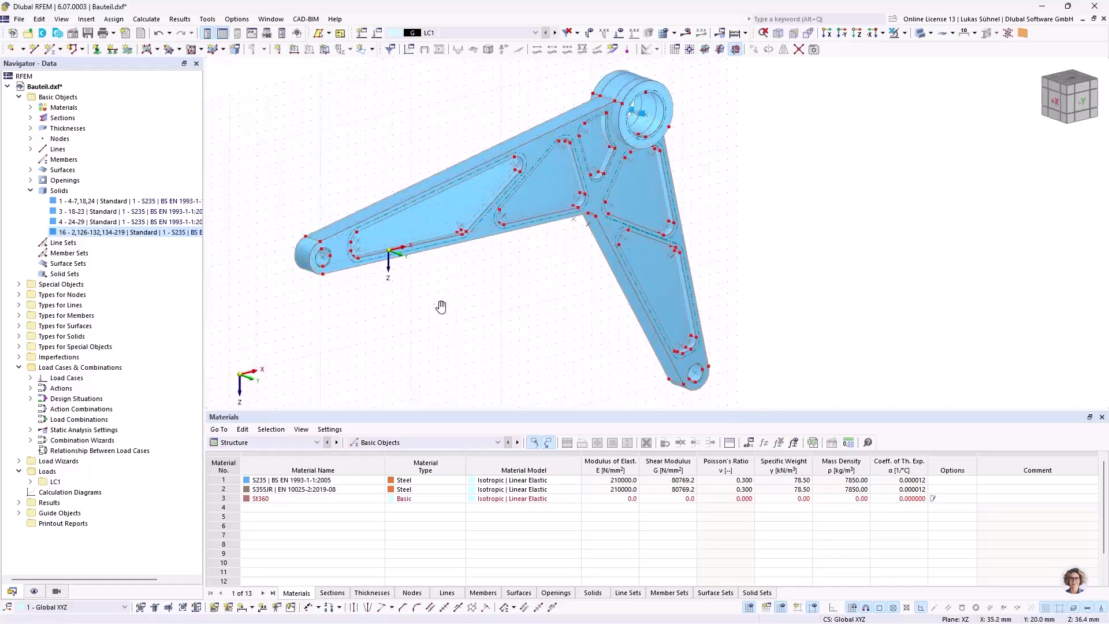
ctrl+middle_drag(438, 302, 577, 258)
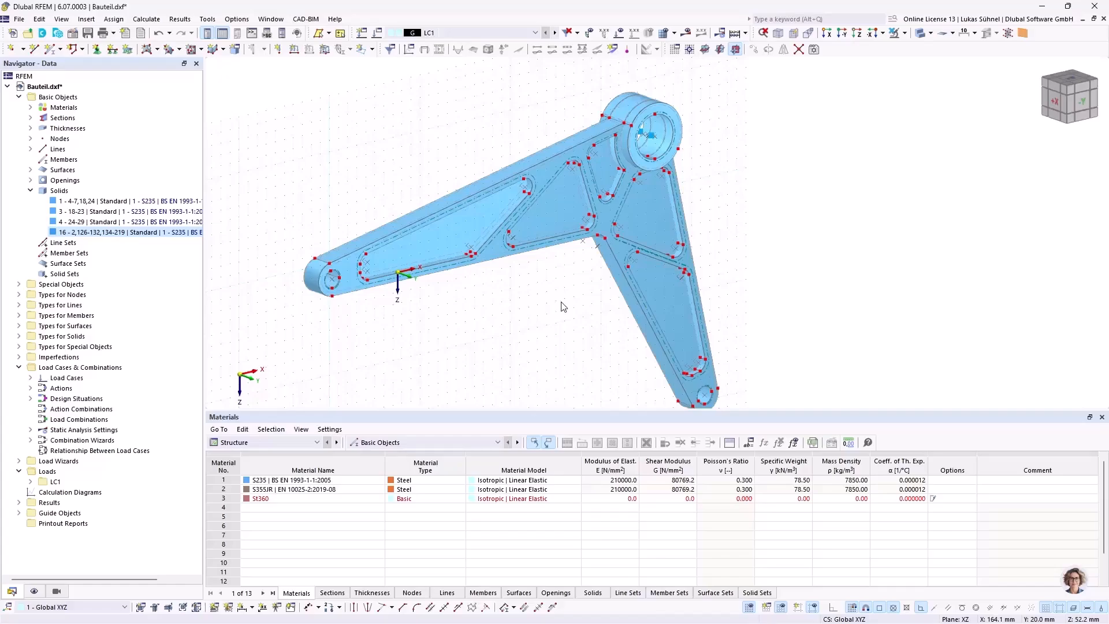
ctrl+middle_drag(500, 302, 451, 272)
ctrl+middle_drag(697, 211, 717, 214)
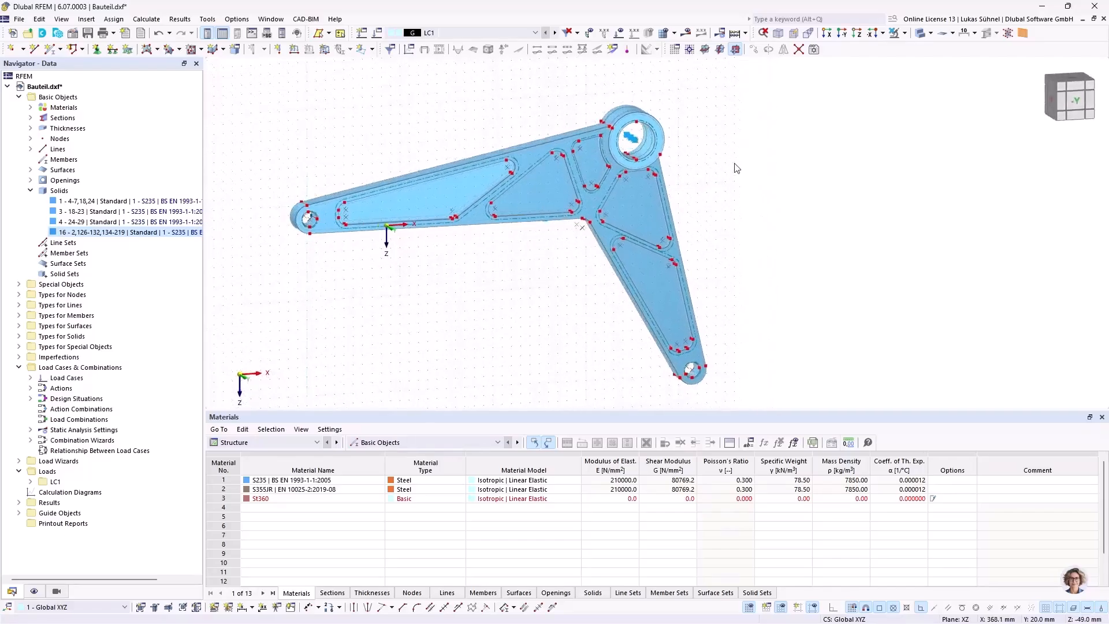
scroll(696, 144, up, 3)
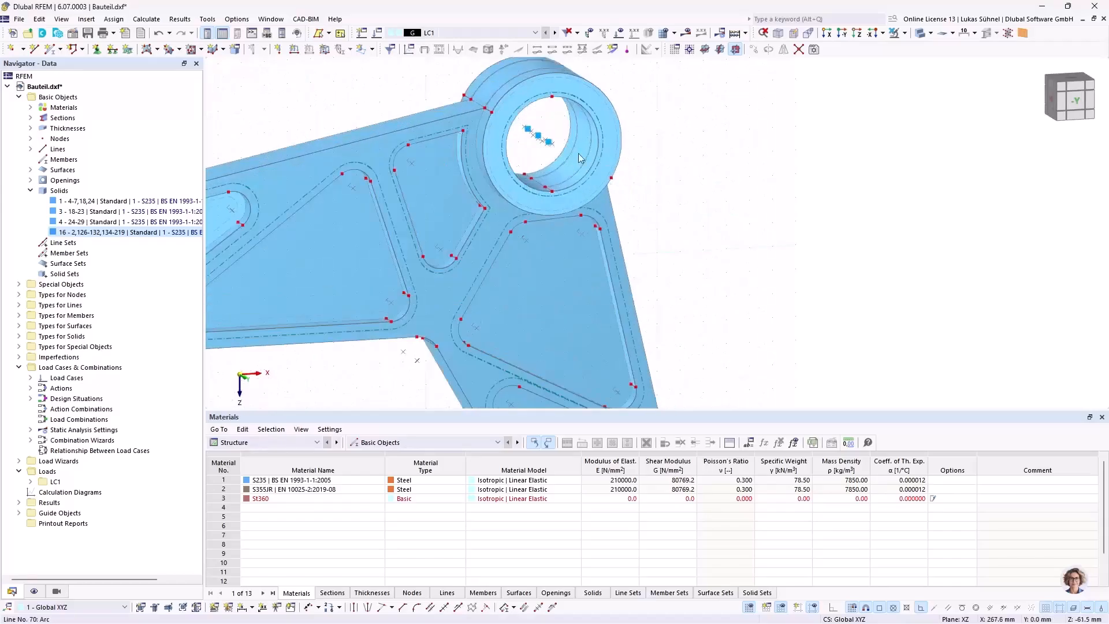
middle_drag(629, 171, 647, 191)
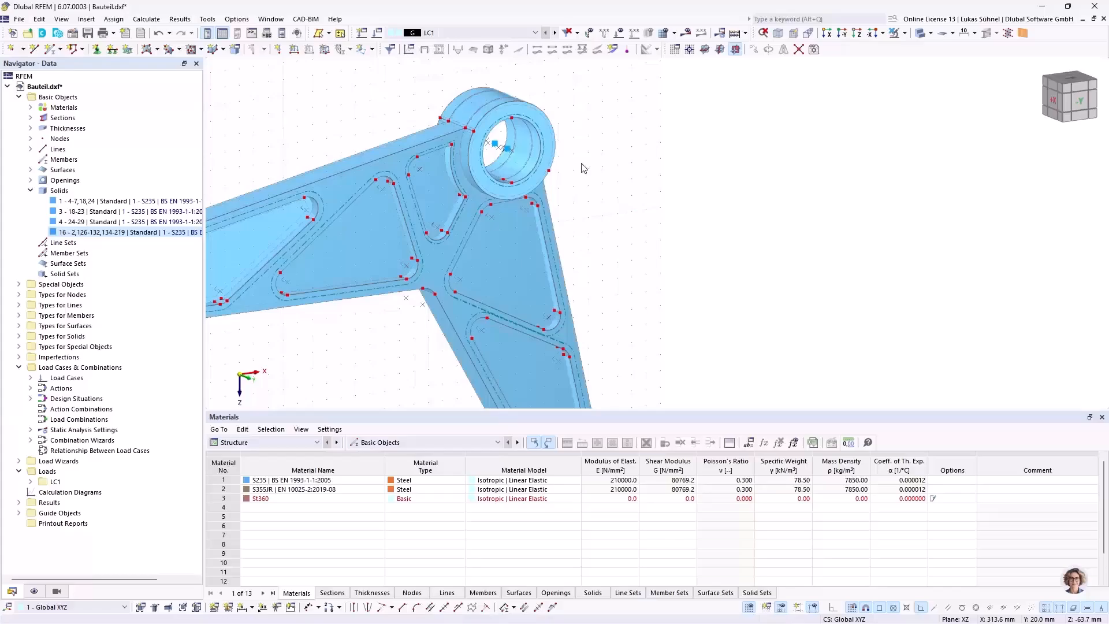
middle_drag(597, 154, 581, 207)
scroll(584, 206, up, 1)
scroll(587, 207, up, 2)
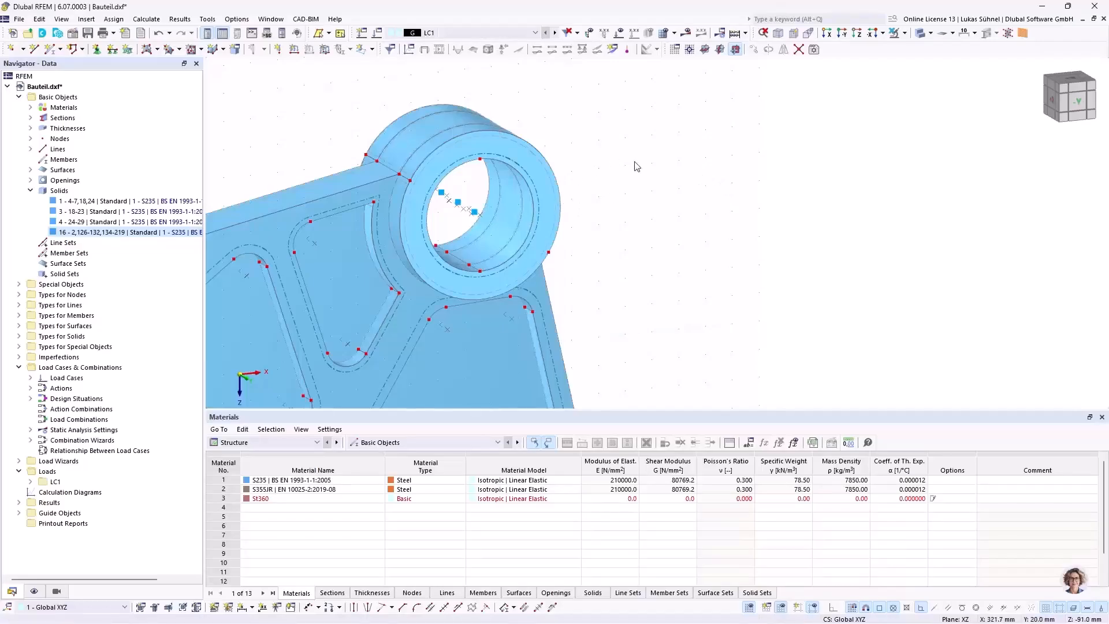
ctrl+middle_drag(630, 184, 610, 176)
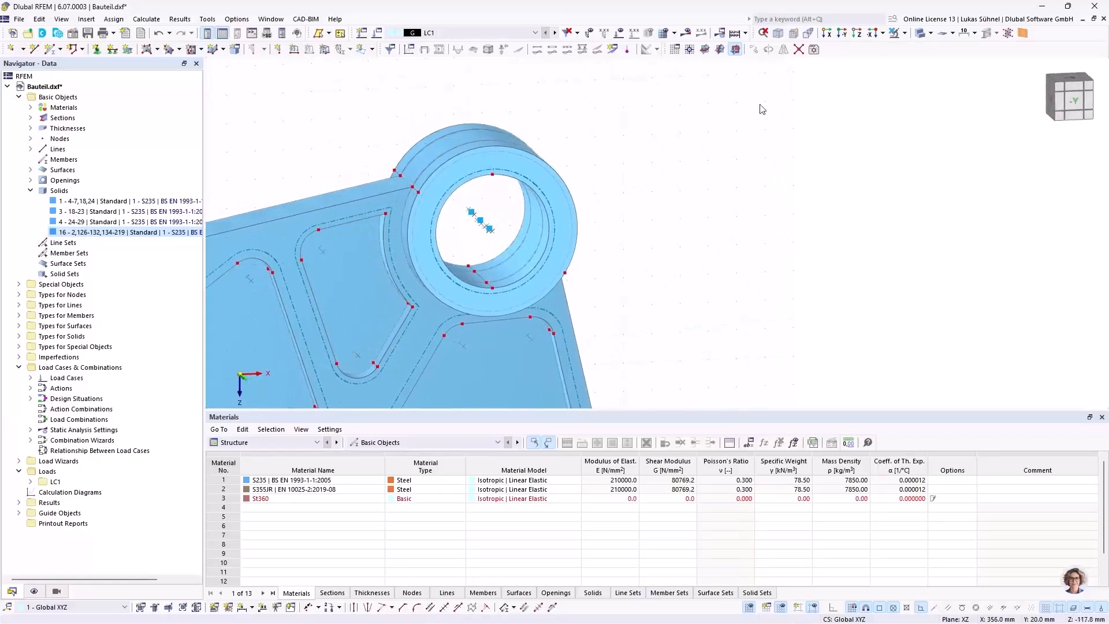
- Place the work plane origin on the lowest inner-edge node of the hub's front face at X 260, Y 30, Z -60 mm
click(690, 50)
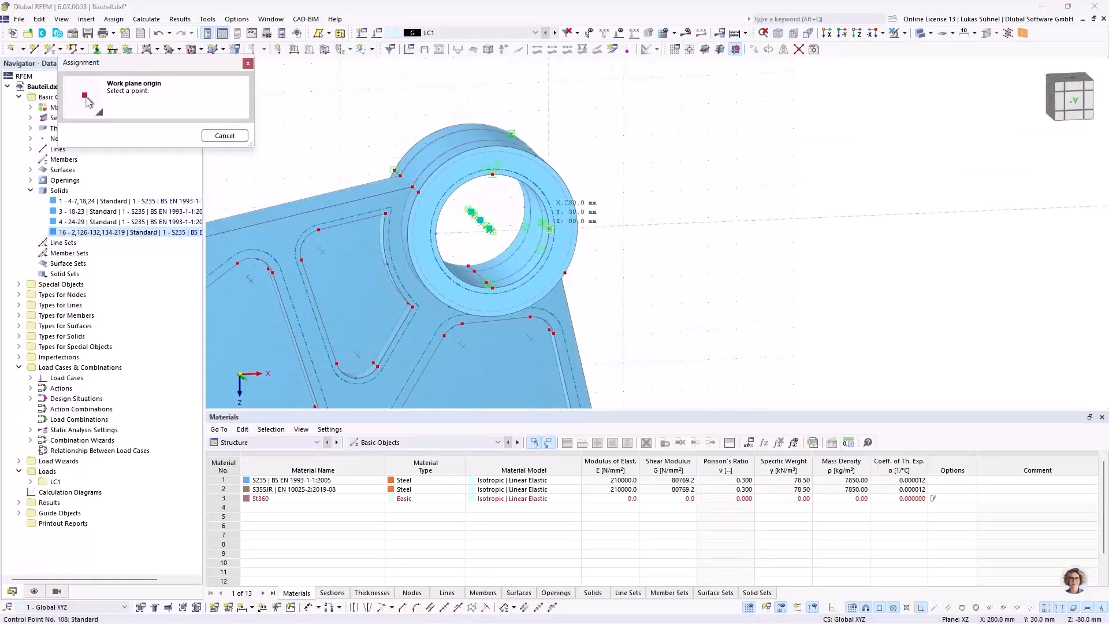
click(492, 287)
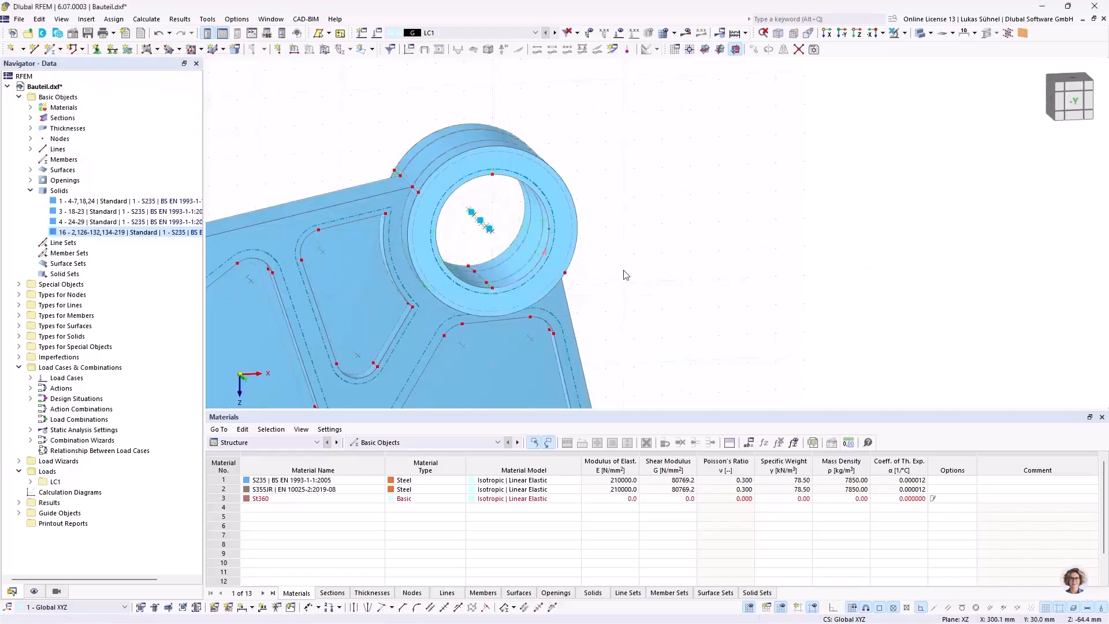
middle_drag(623, 258, 619, 216)
scroll(619, 215, down, 2)
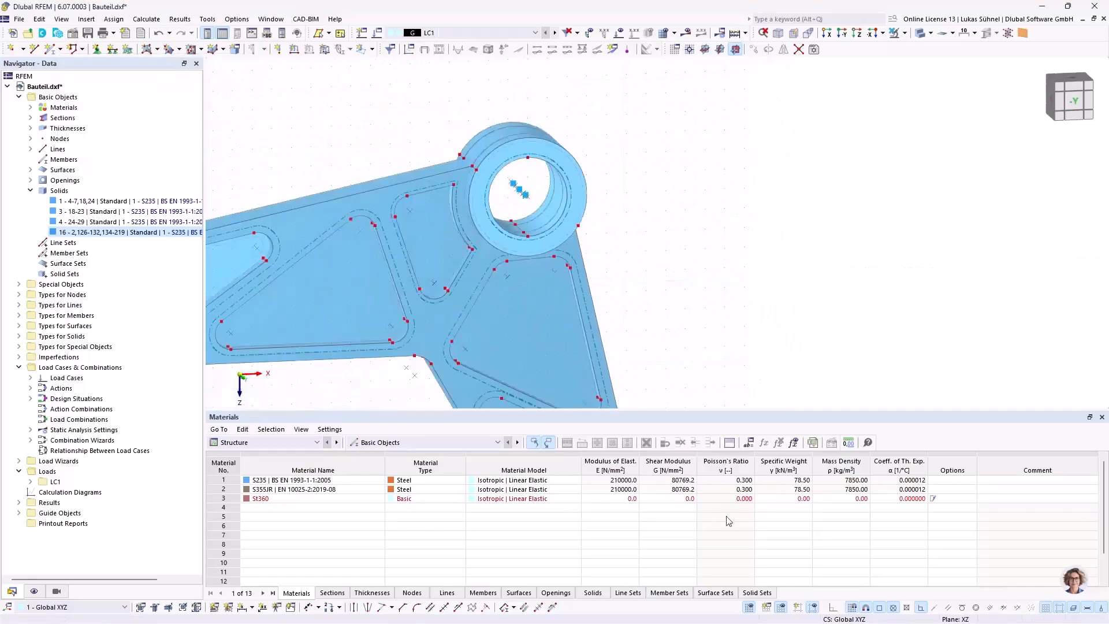
- Set the work plane's grid point spacing to 1 mm
right_click(750, 613)
click(768, 601)
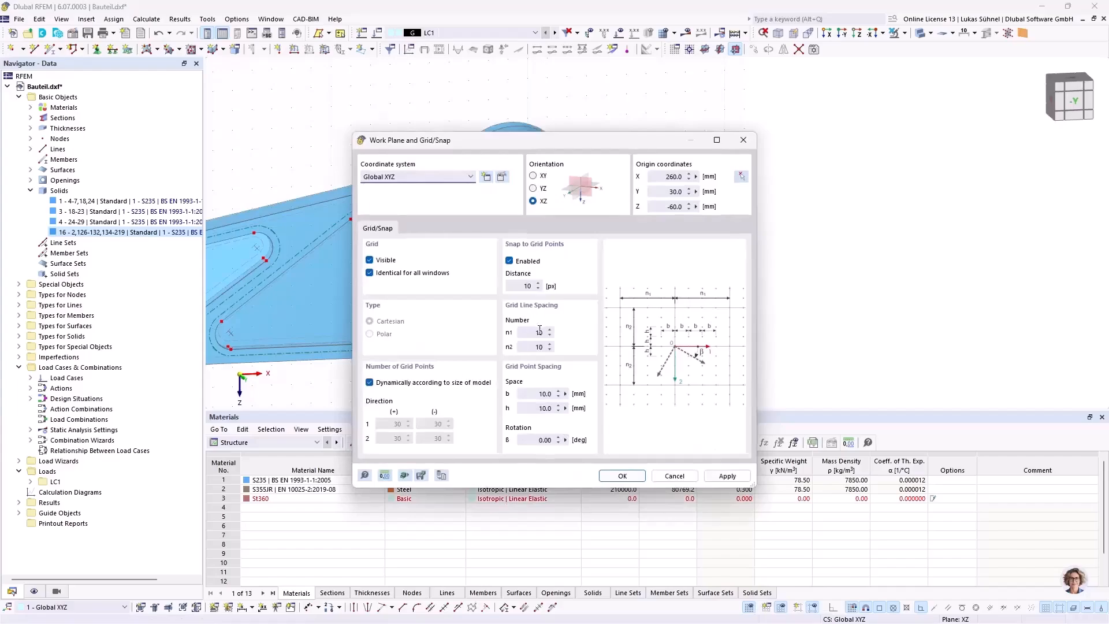
click(545, 393)
text(1)
key(Tab)
click(622, 476)
- Isolate the hub ring's front face so that only this surface is visible
middle_drag(676, 241, 514, 133)
scroll(345, 116, up, 4)
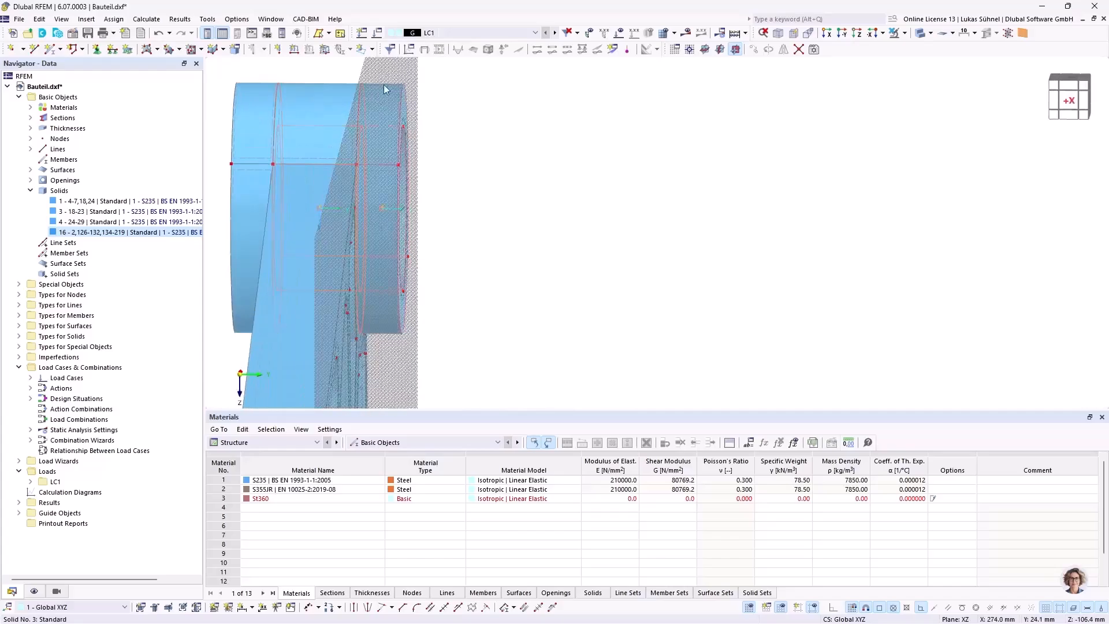
click(400, 85)
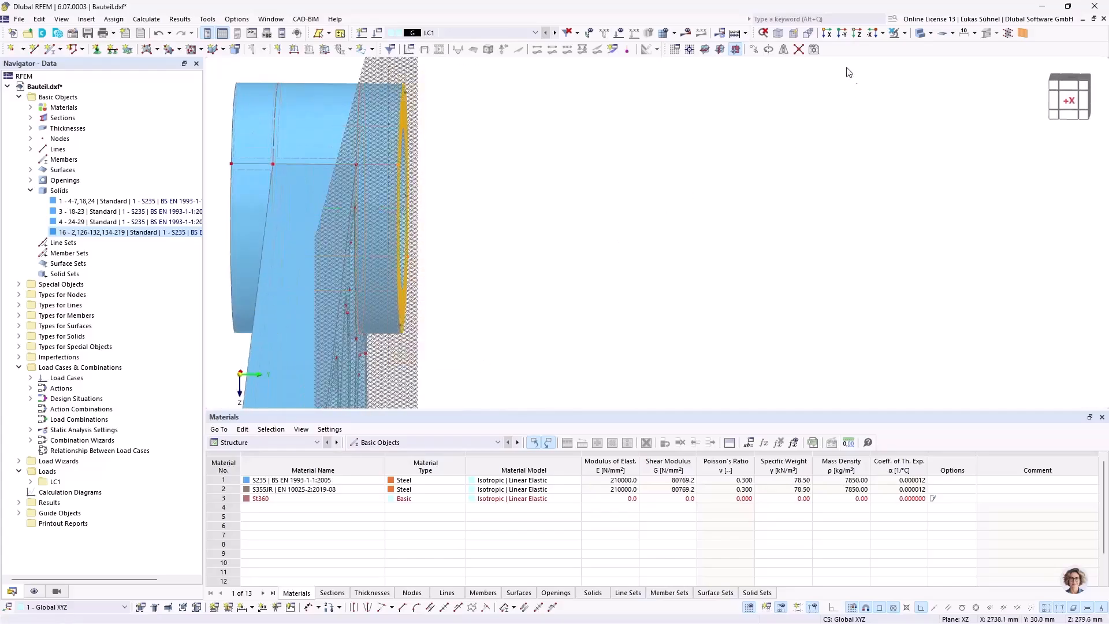
click(904, 33)
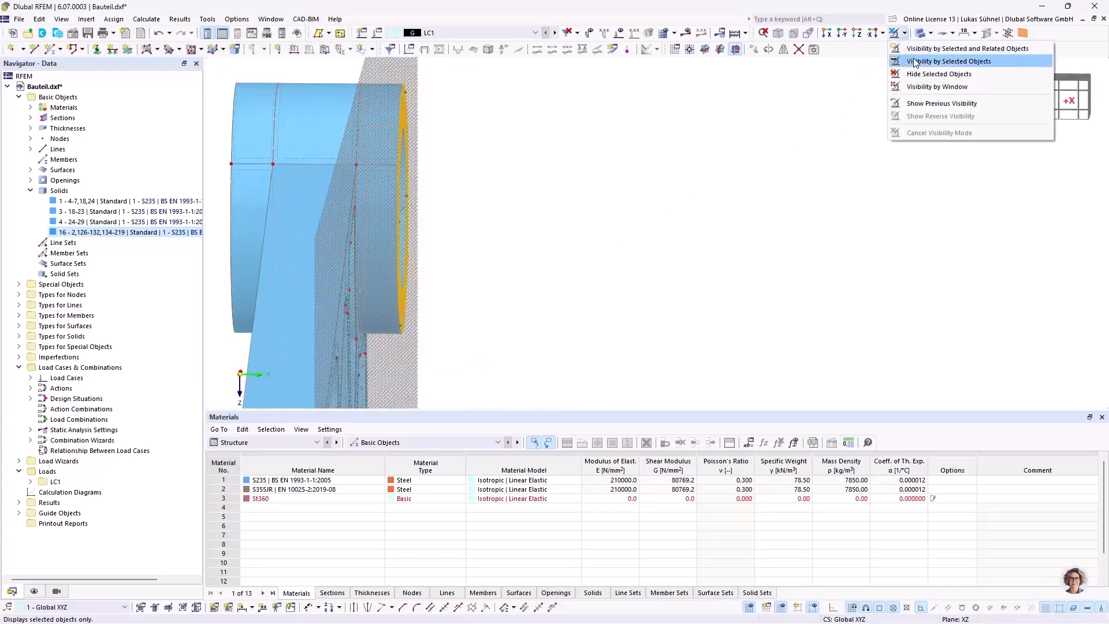
click(916, 62)
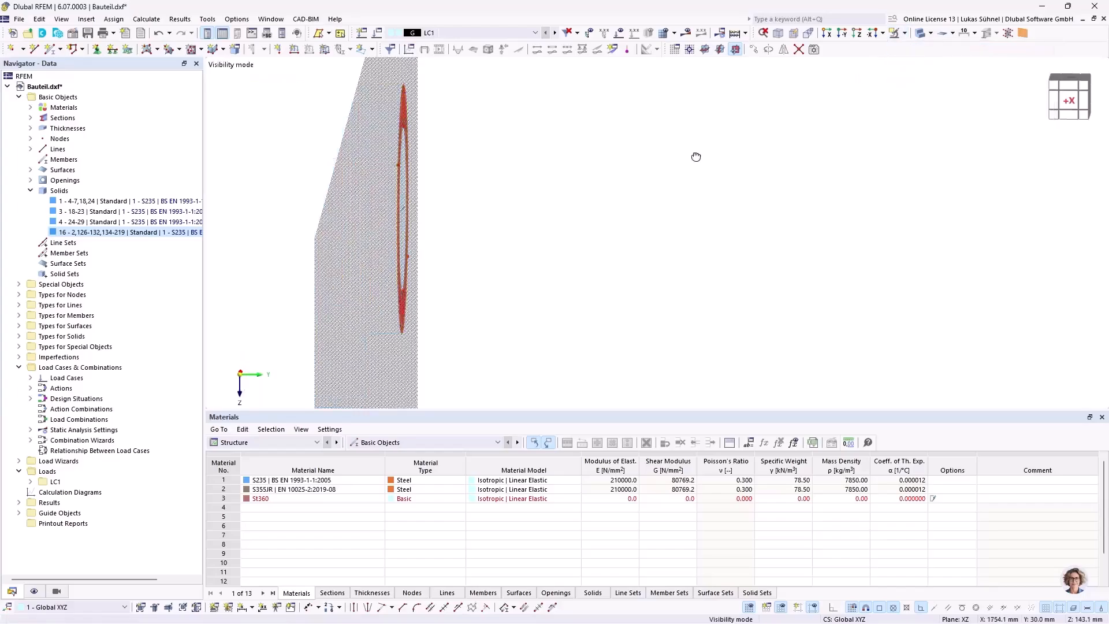
- Draw a line about 1 mm long from the lowest node of the ring's inner edge toward the ring's centre
middle_drag(634, 154, 471, 154)
scroll(413, 254, up, 5)
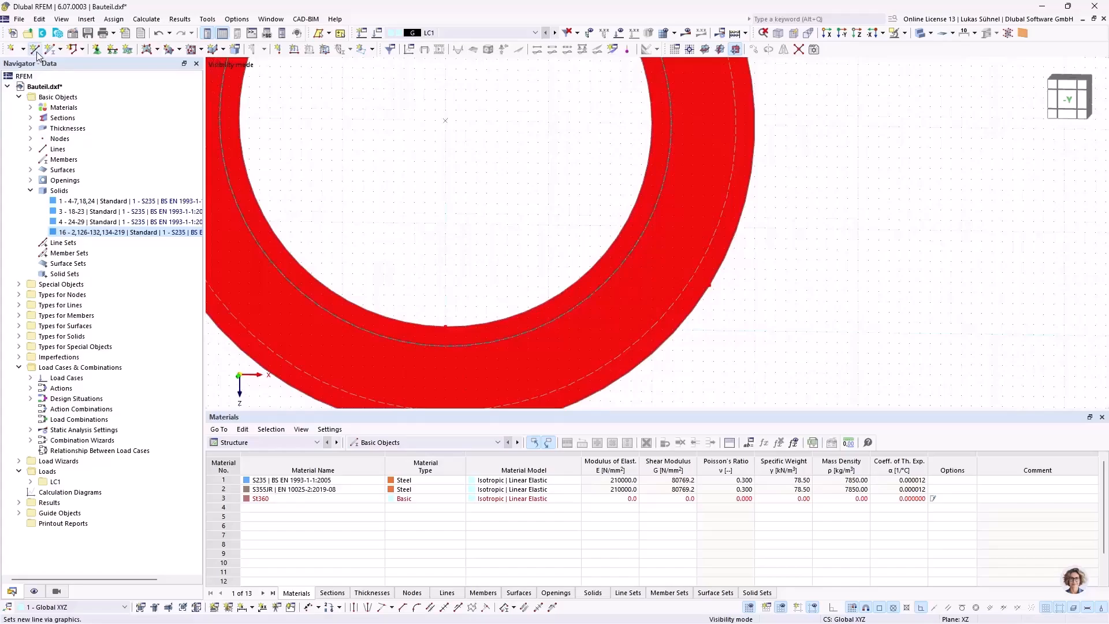
scroll(443, 323, up, 1)
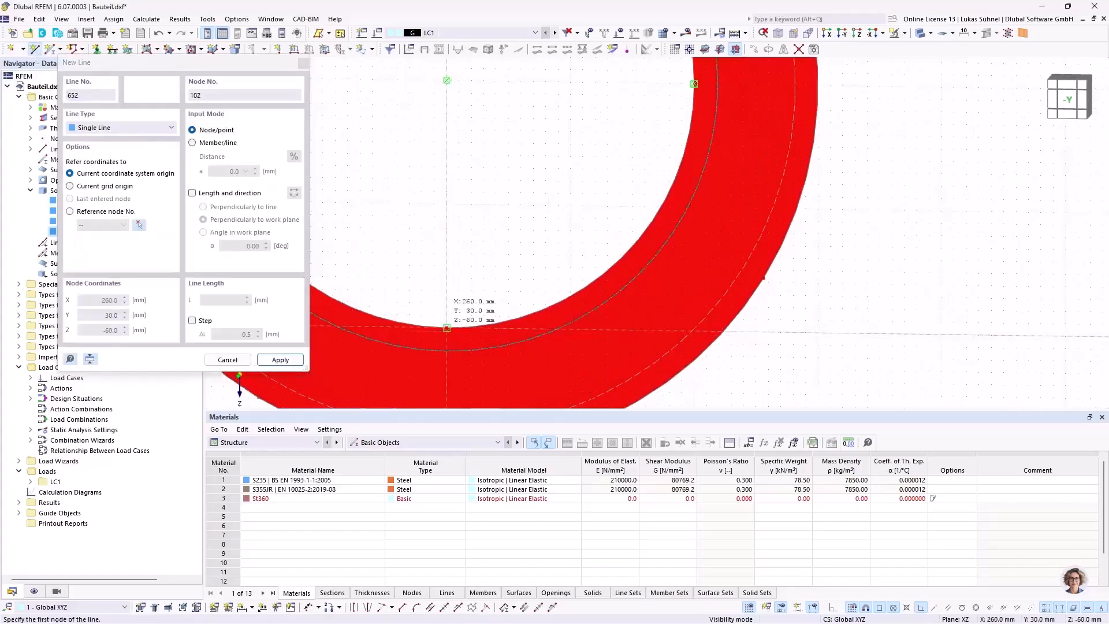
click(447, 324)
click(568, 325)
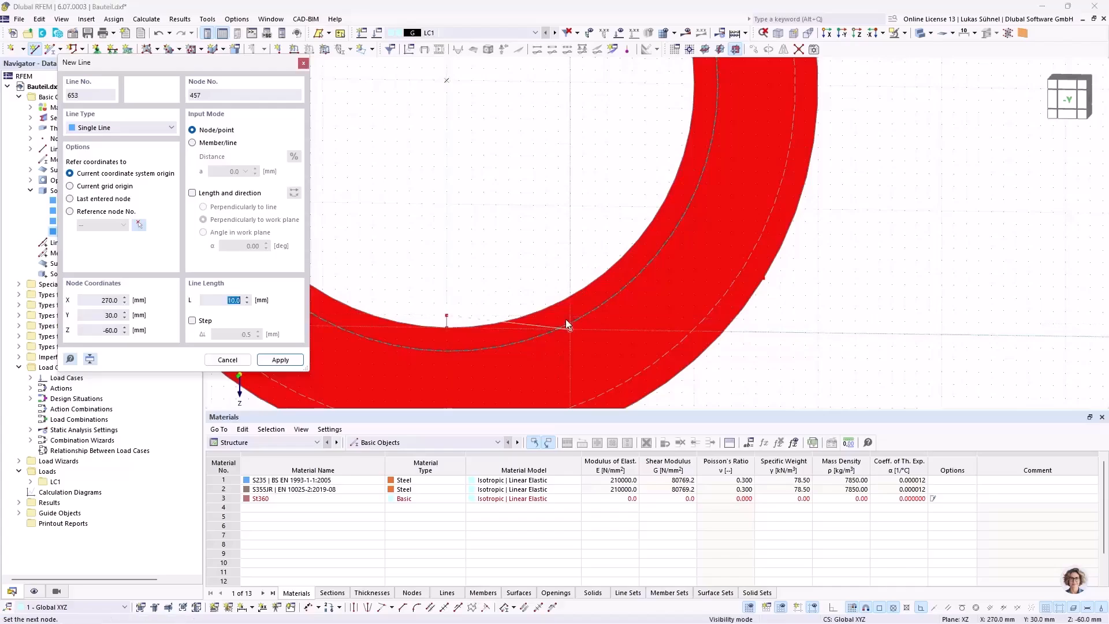
- Draw a 1 mm line from the highest node of the ring's inner edge to X 260, Y 30, Z -99 mm
scroll(554, 272, down, 3)
middle_drag(516, 129, 508, 229)
scroll(507, 147, up, 5)
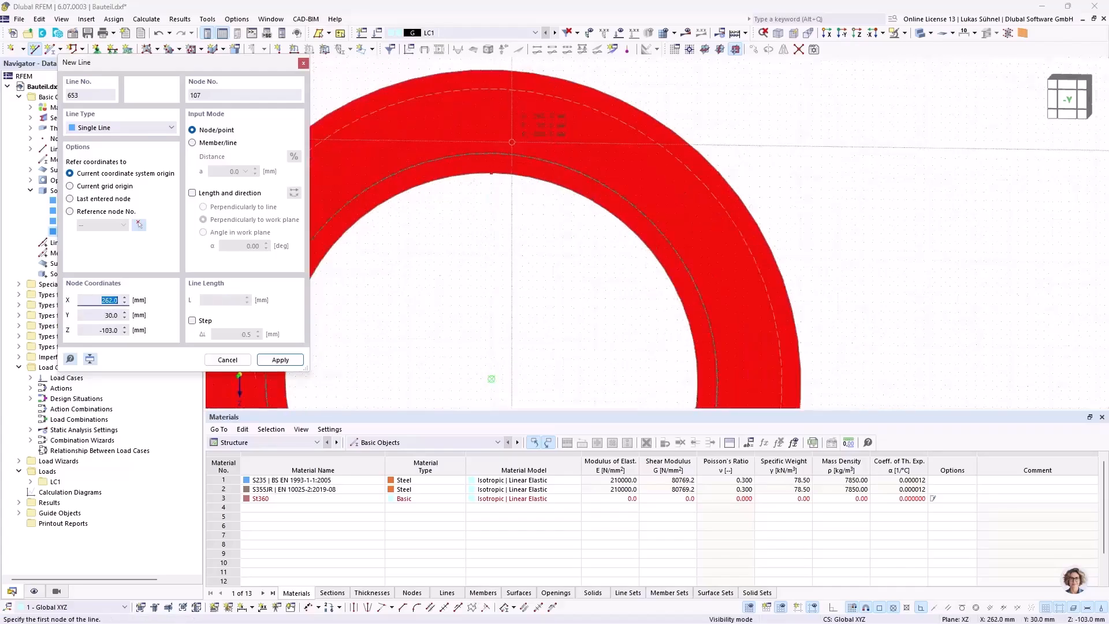
click(483, 185)
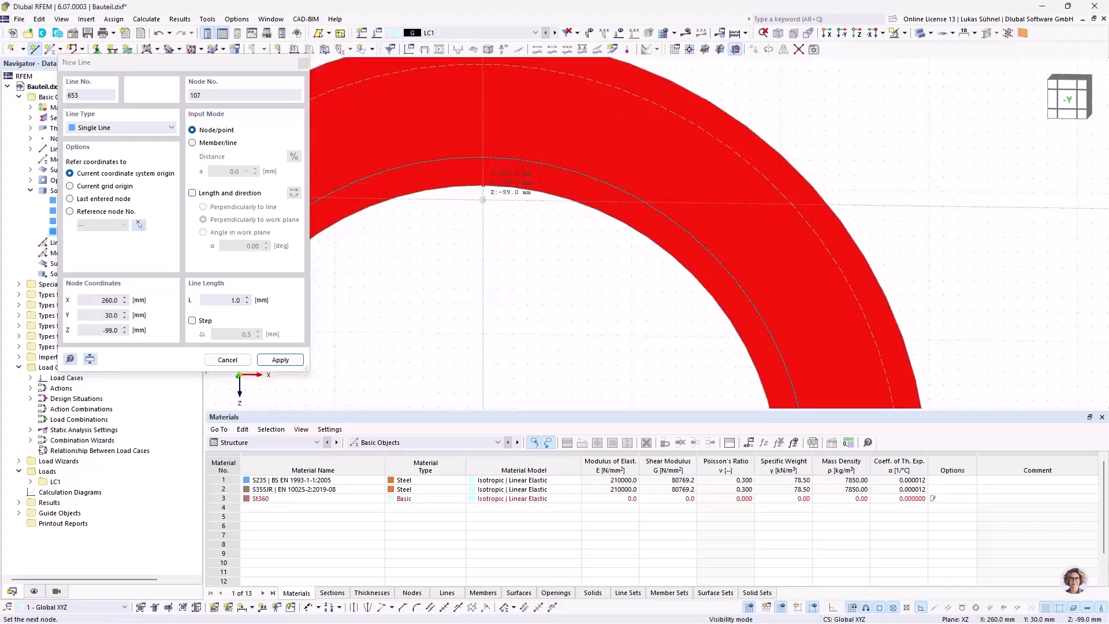
click(483, 200)
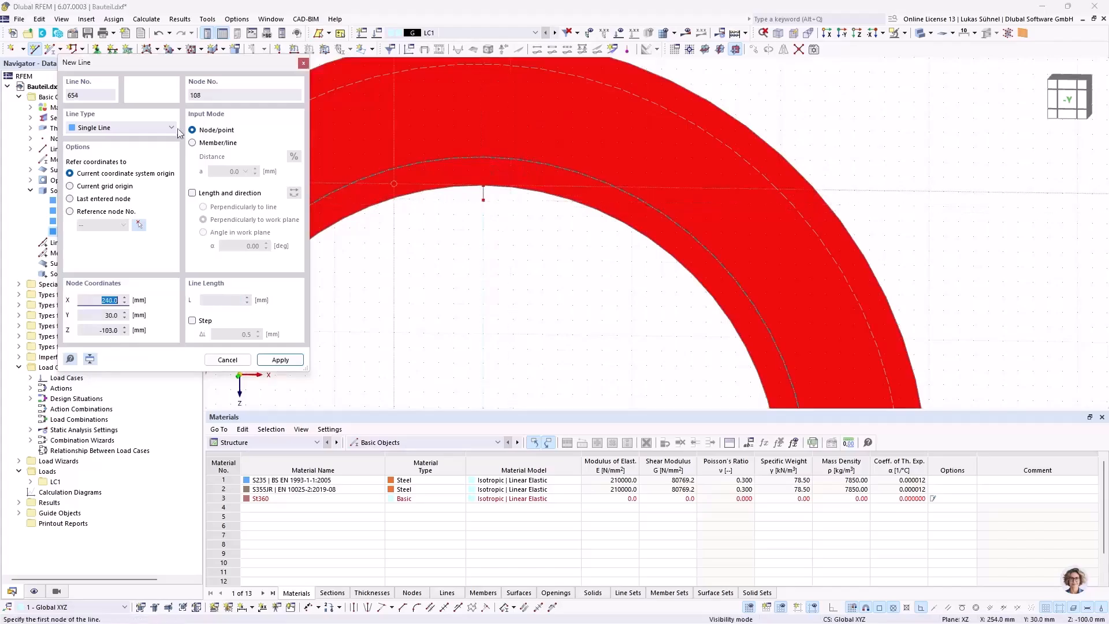
- Draw a 19 mm radius arc via edge nodes from X 260, Y 30, Z -99 mm to X 260, Y 30, Z -61 mm
click(145, 128)
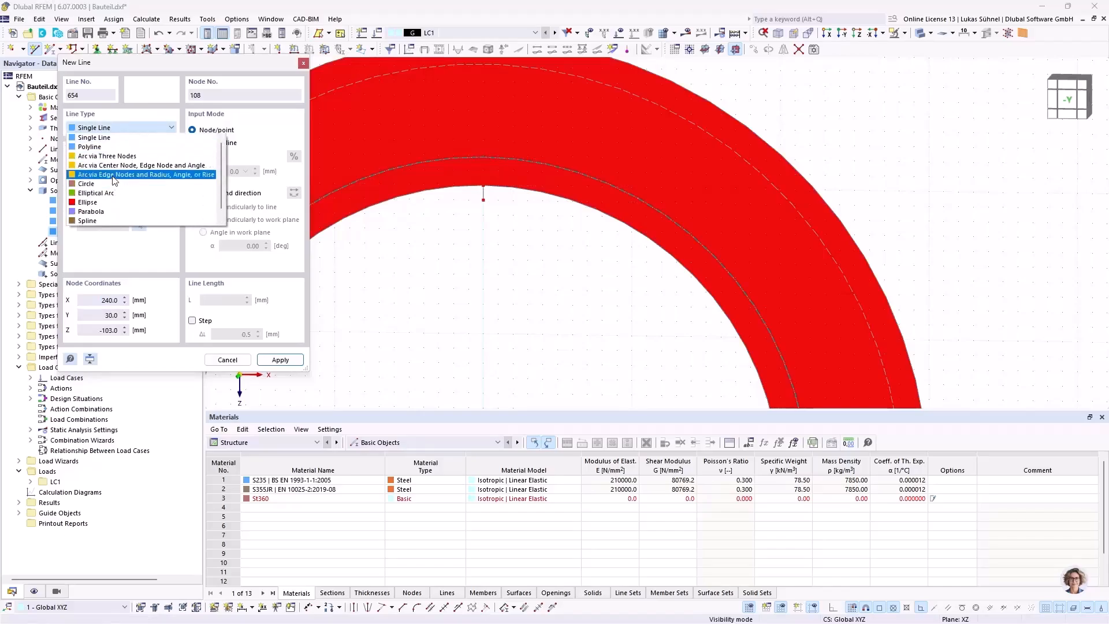
click(113, 175)
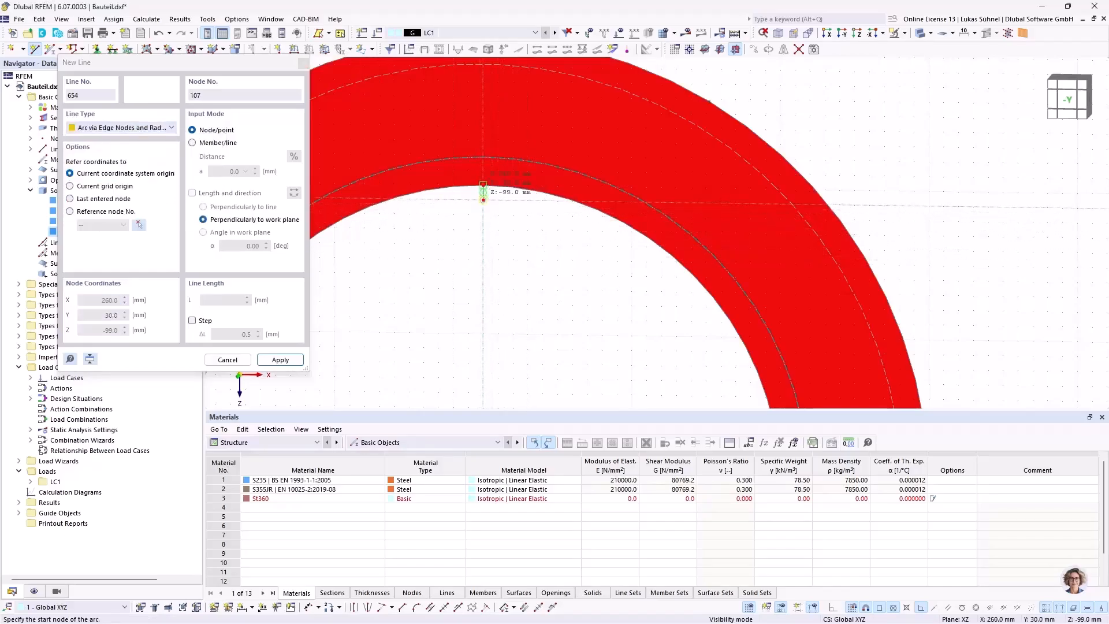
click(482, 190)
scroll(488, 141, down, 3)
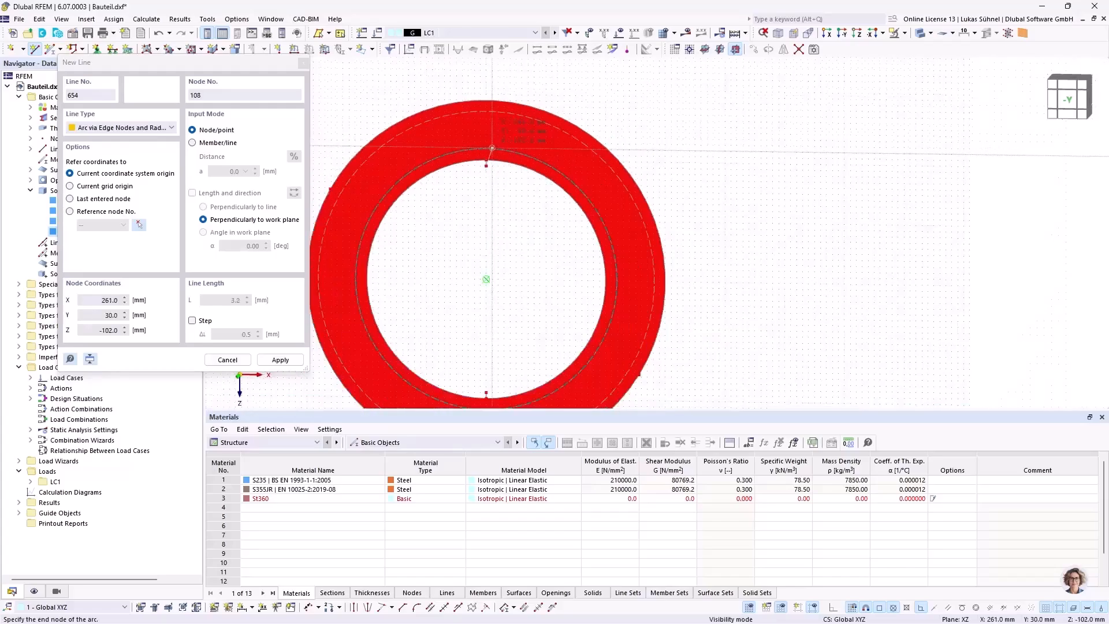
scroll(462, 229, up, 5)
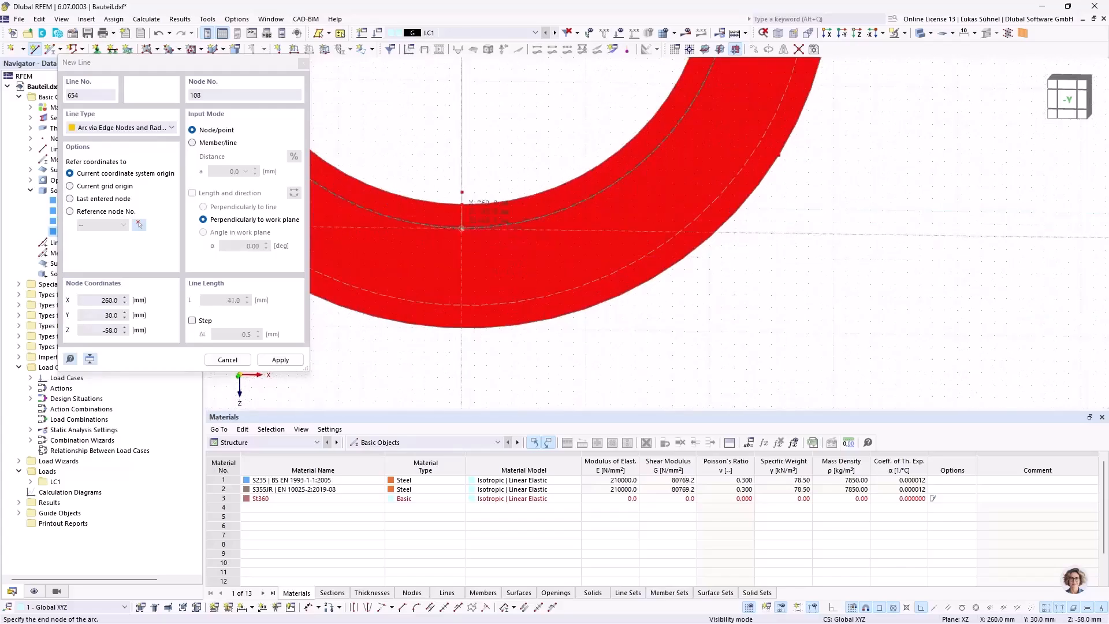
scroll(462, 228, up, 2)
click(480, 175)
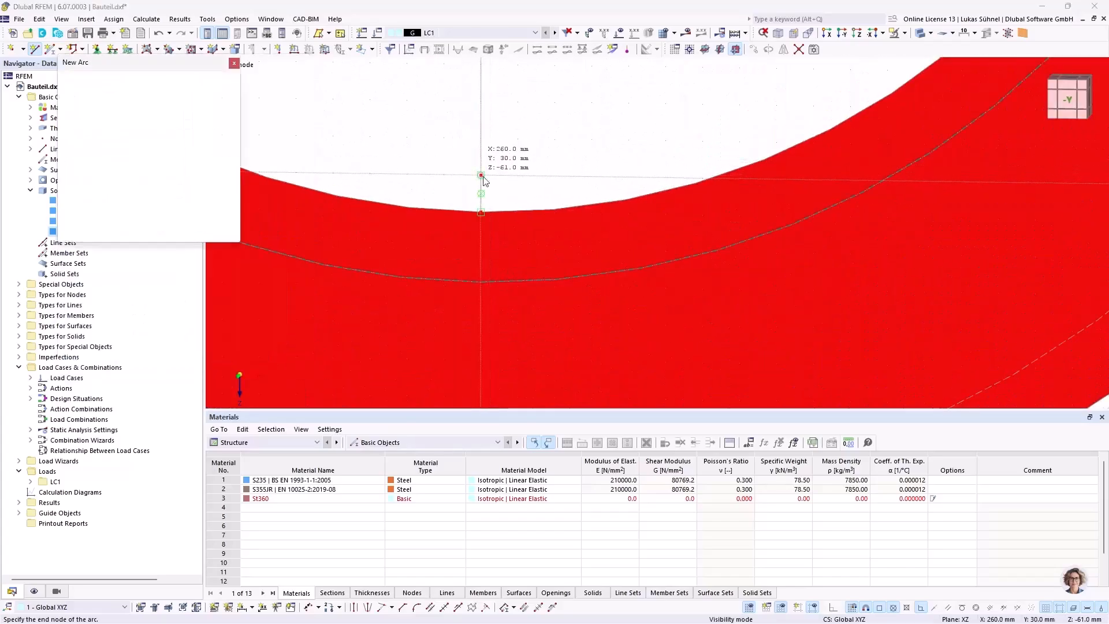
scroll(505, 320, down, 4)
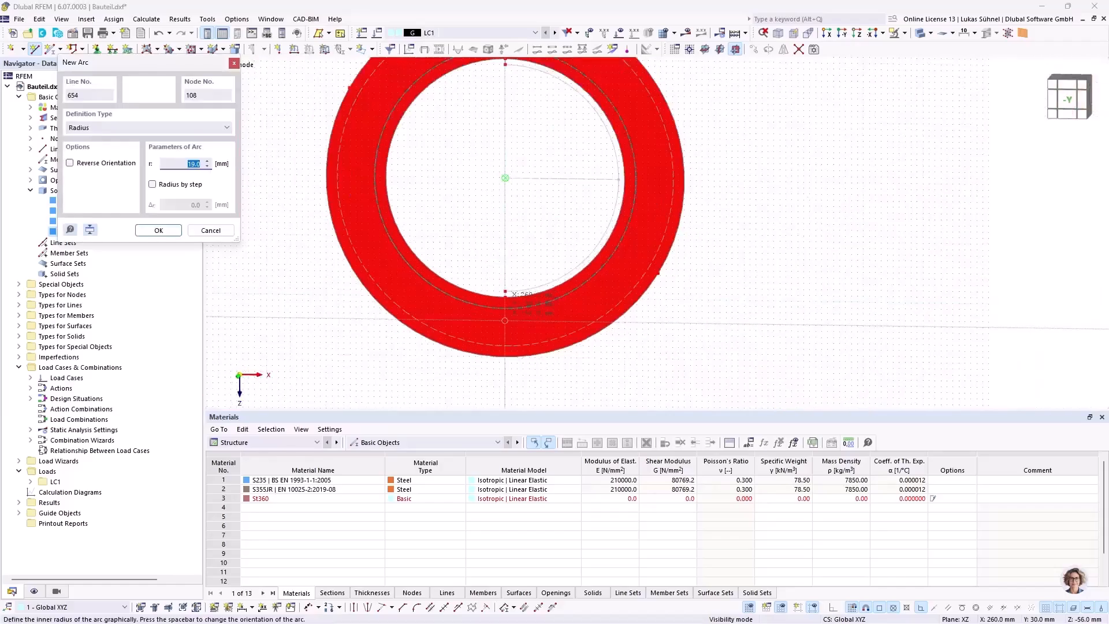
scroll(505, 178, up, 3)
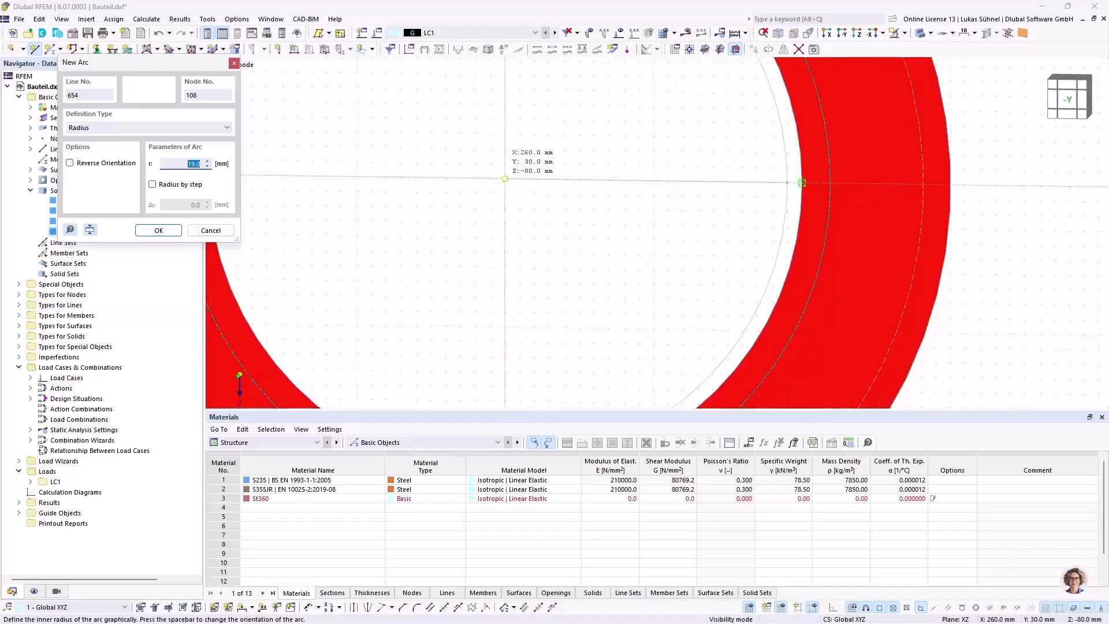
click(801, 183)
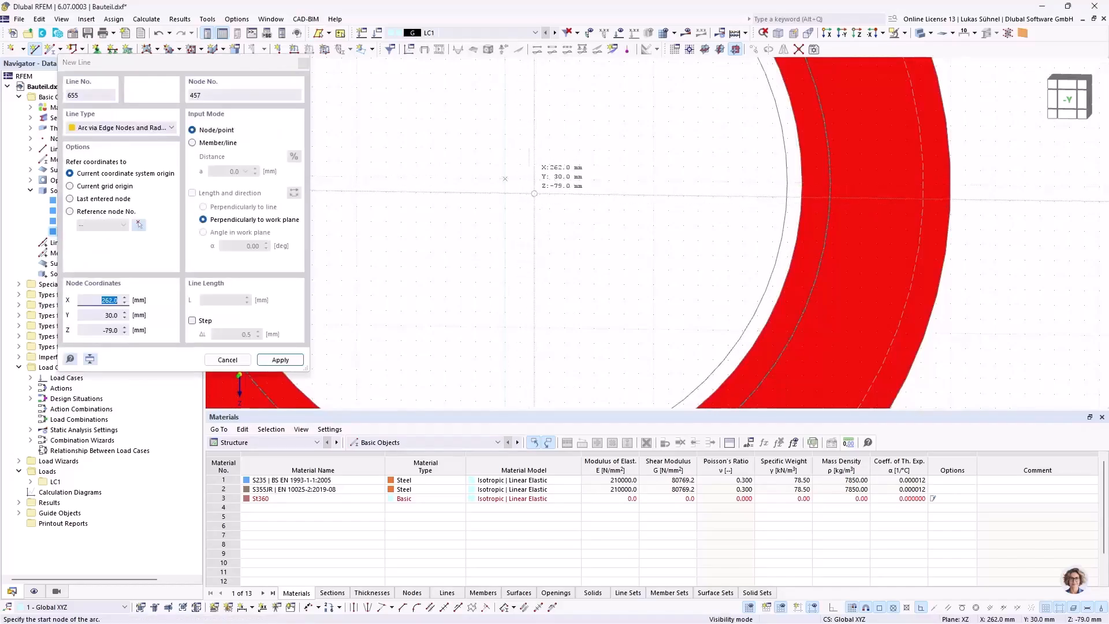
key(Escape)
- Try to create a surface from the boundary lines between the new arc and the ring's inner edge
scroll(504, 193, down, 2)
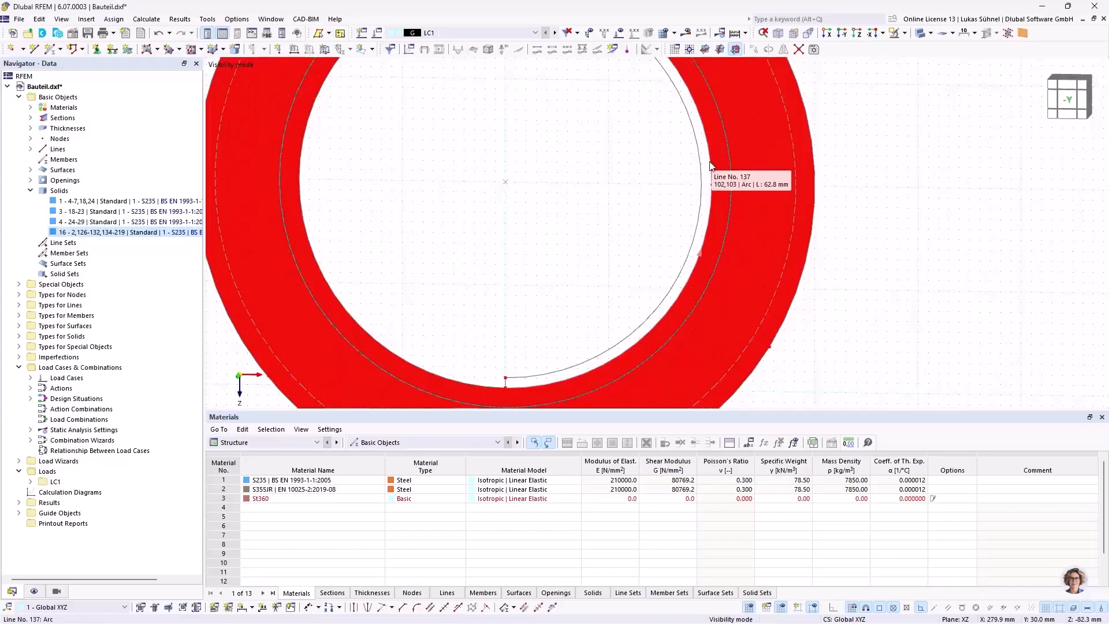
scroll(574, 216, down, 3)
ctrl+middle_drag(564, 202, 526, 282)
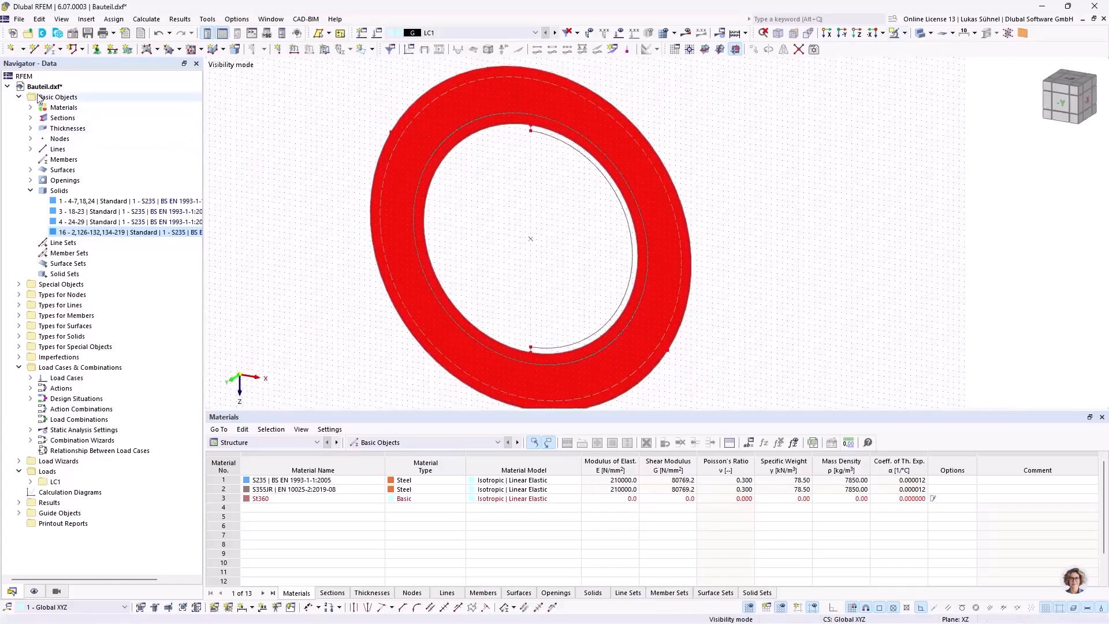
click(157, 49)
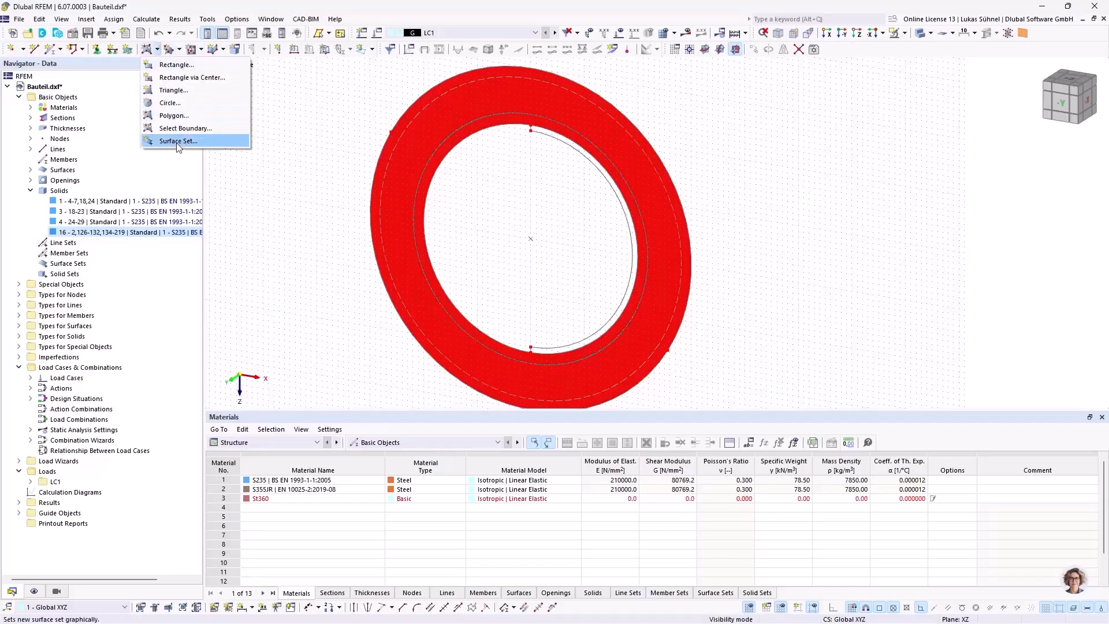
click(184, 128)
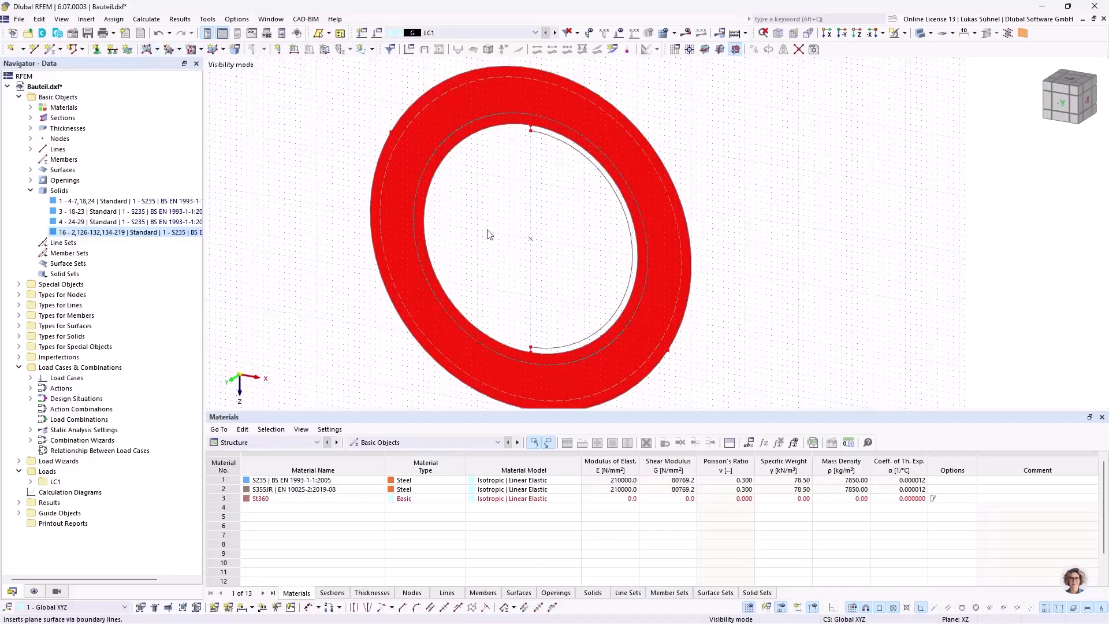
click(491, 235)
click(819, 541)
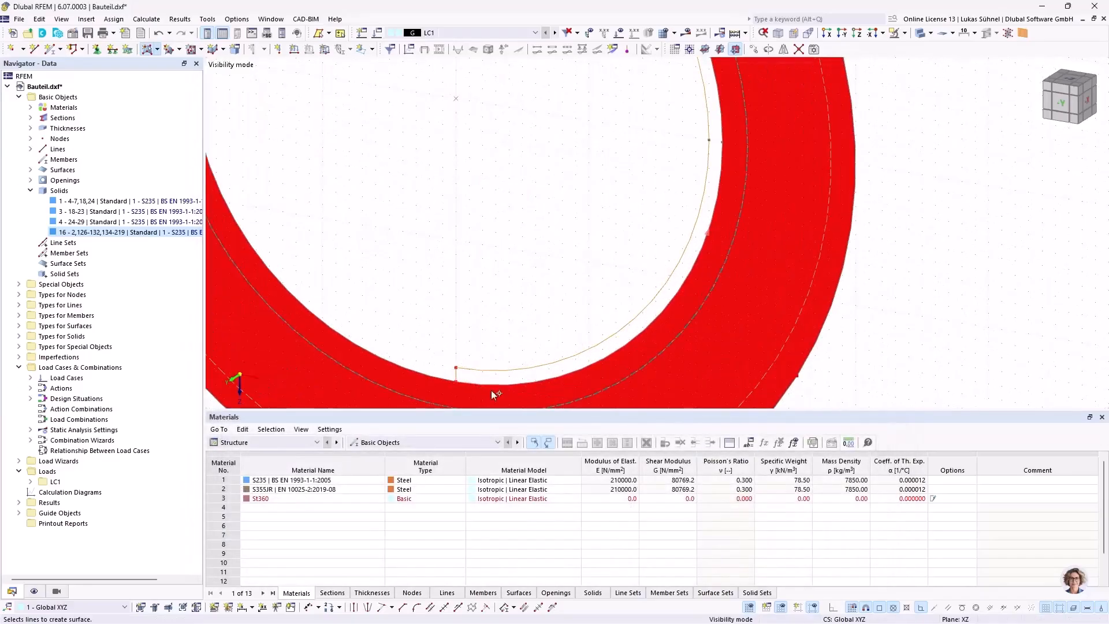
scroll(494, 390, down, 4)
scroll(482, 120, up, 1)
scroll(469, 106, up, 3)
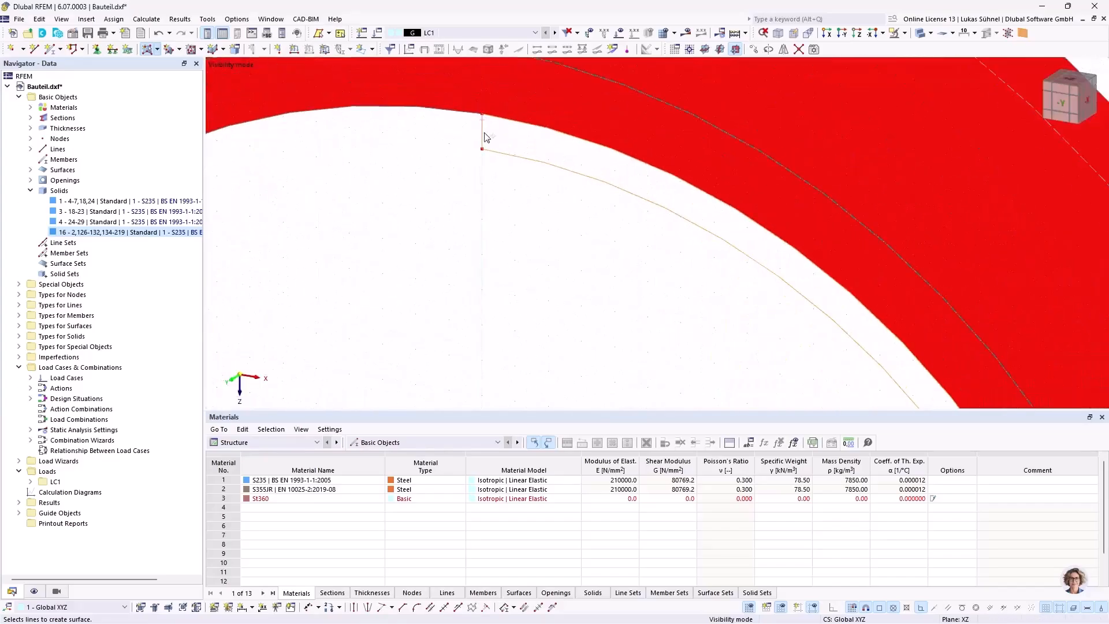
scroll(480, 139, down, 5)
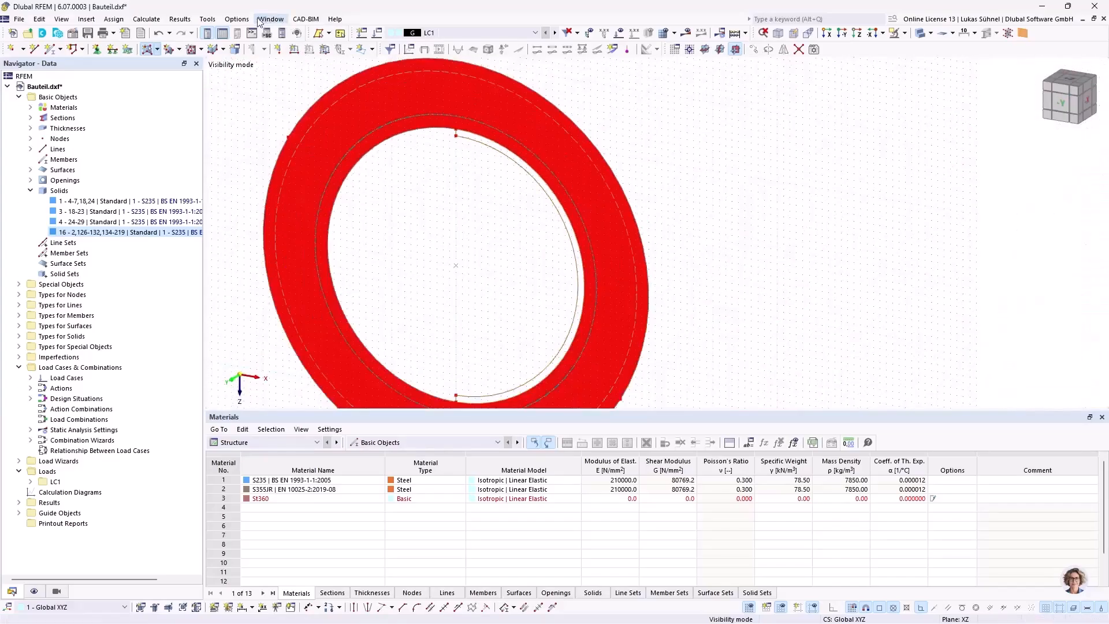
- Check the model for identical nodes with a 0.5 mm tolerance and clean up all the listed node groups
click(208, 18)
mouse_move(269, 192)
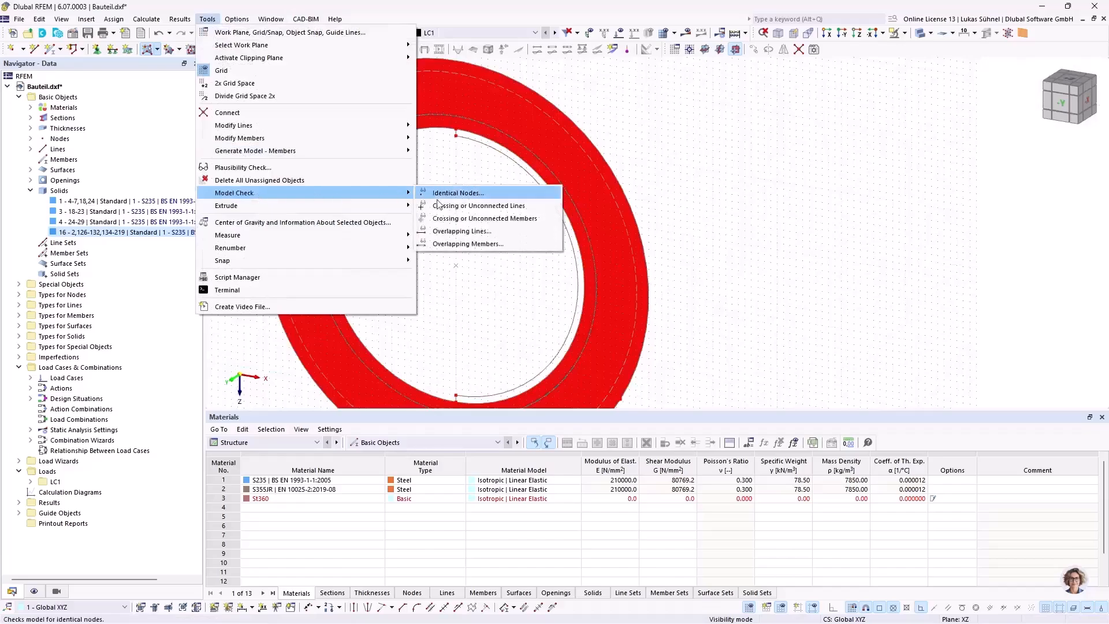
click(451, 192)
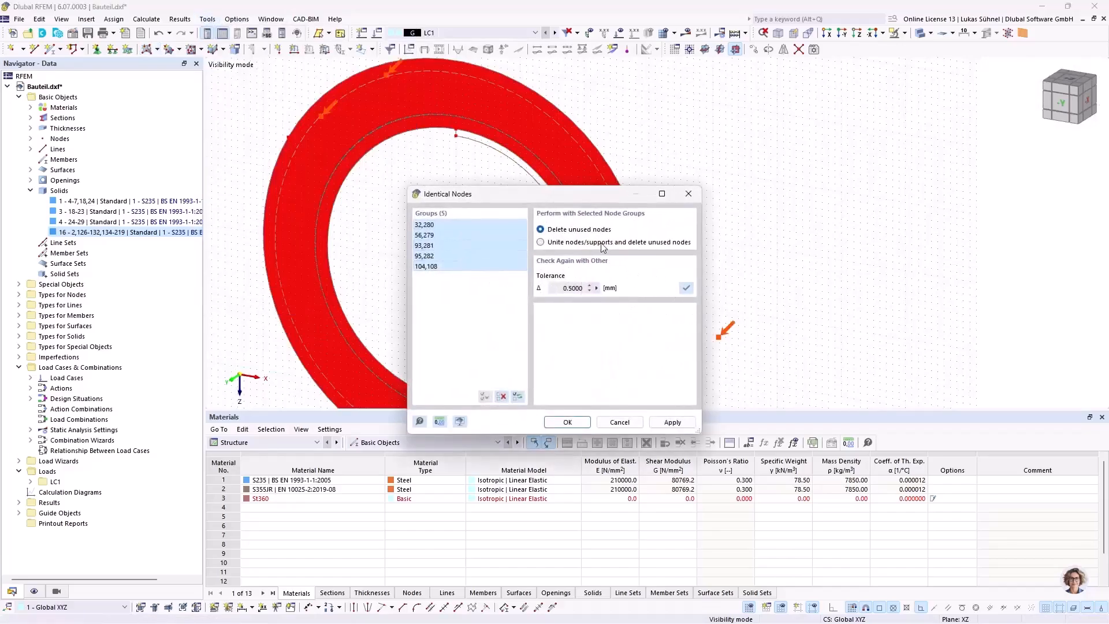
click(567, 424)
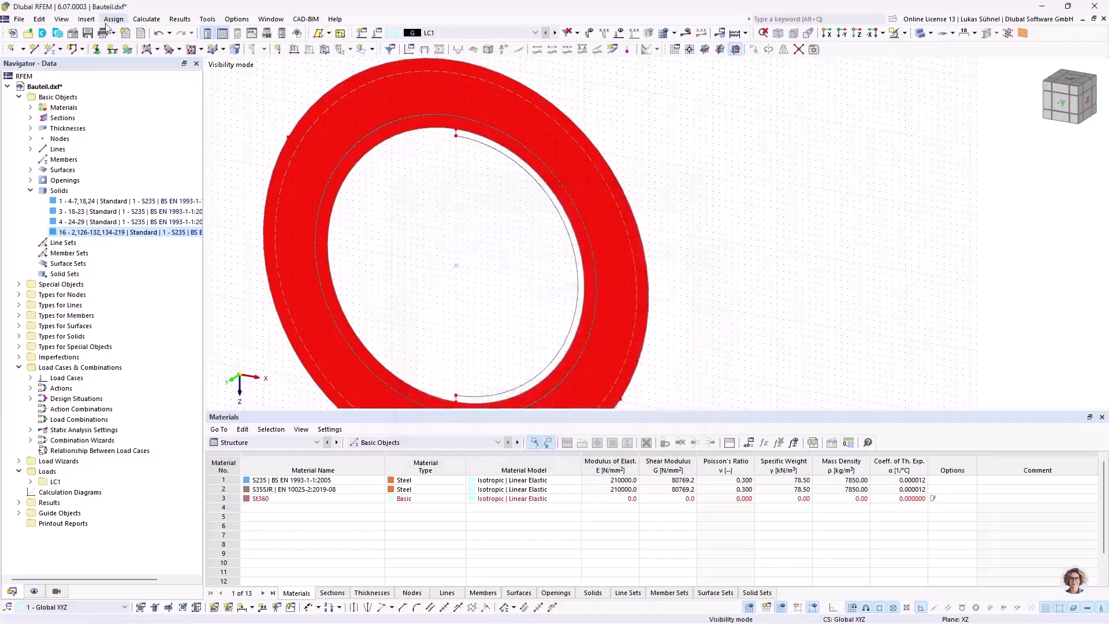
- Create a surface without thickness bounded by the new arc, the two short lines and the ring's inner edge
click(147, 48)
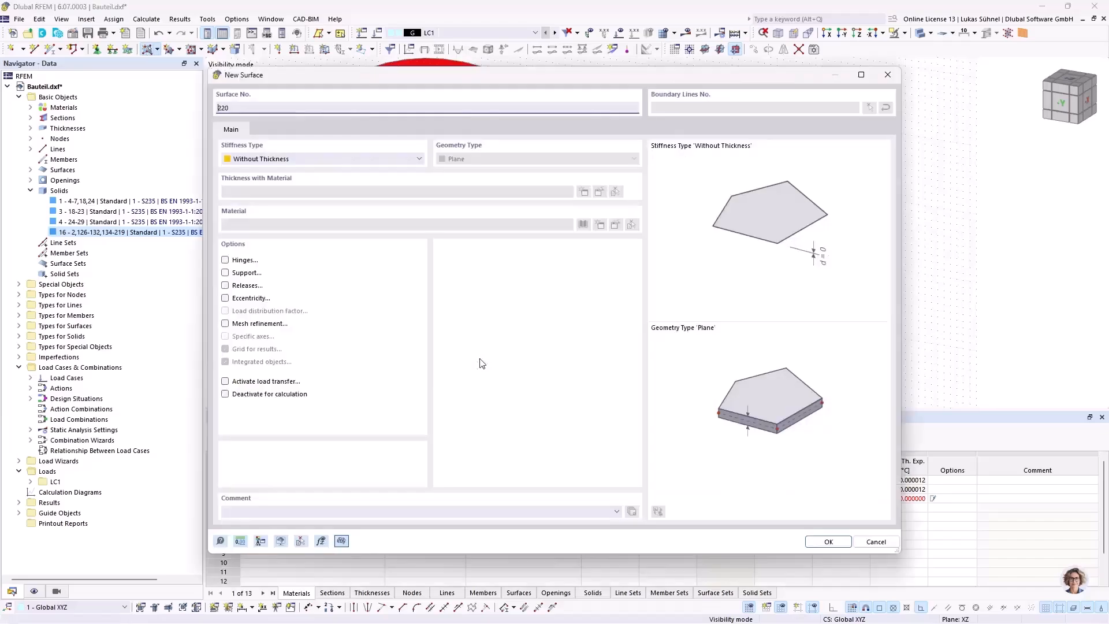
click(819, 541)
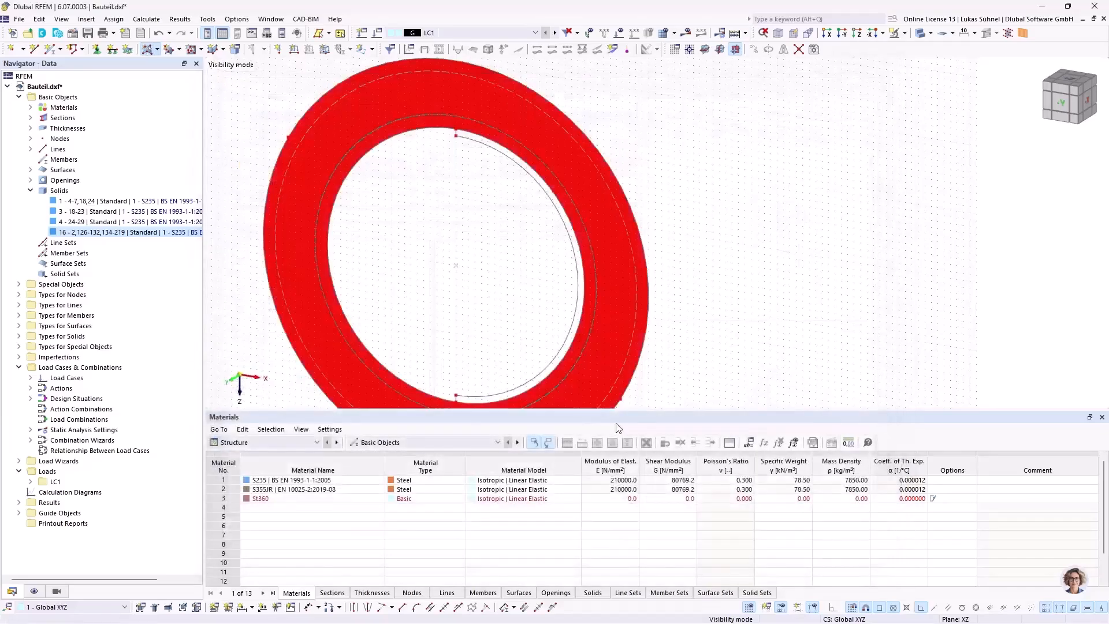
click(497, 399)
key(Escape)
- Cancel the visibility mode so that the whole model is shown as a solid
ctrl+middle_drag(460, 243, 511, 193)
click(905, 33)
click(902, 132)
ctrl+middle_drag(797, 141, 765, 213)
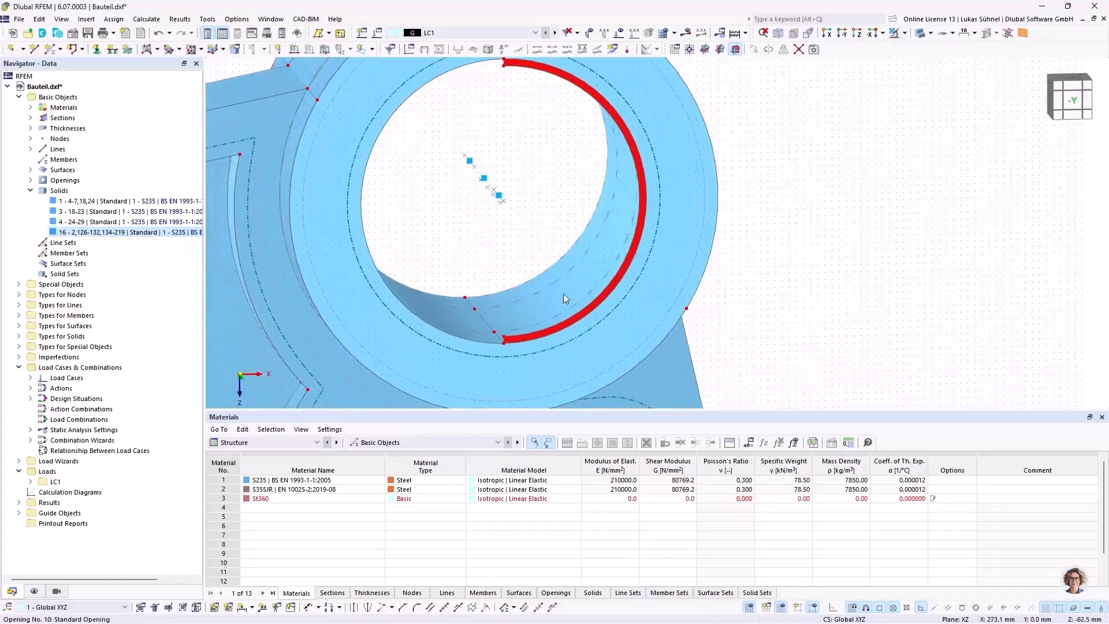
scroll(643, 172, up, 1)
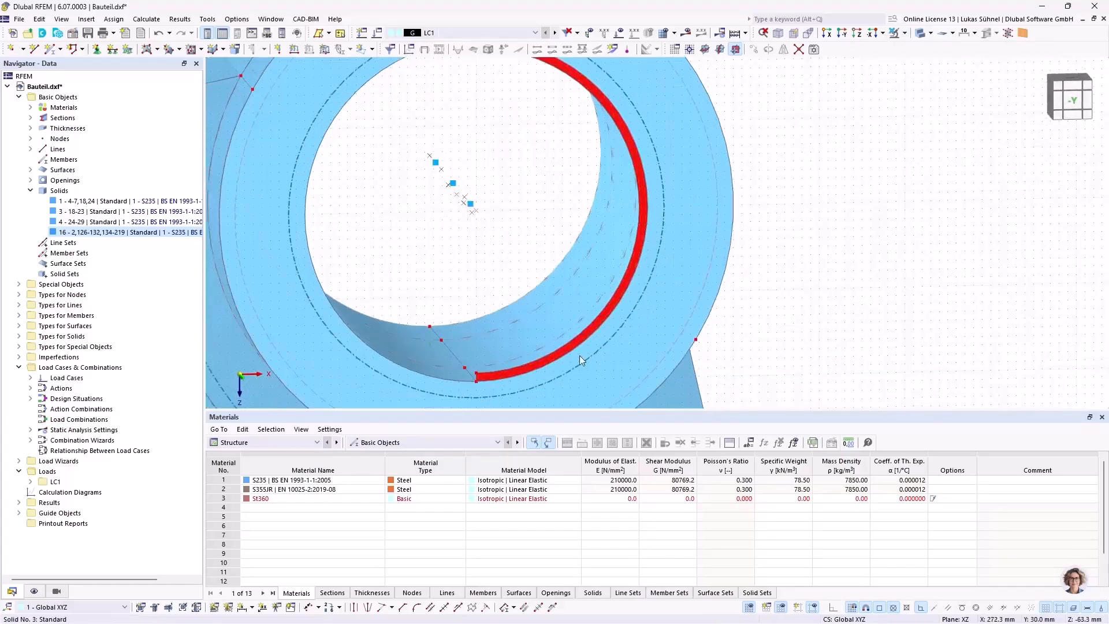
- Set up one copy of the half-ring surface in the hub bore, displaced by Y -10 mm to the bore node at X 260, Y 20, Z -60 mm
scroll(480, 389, up, 2)
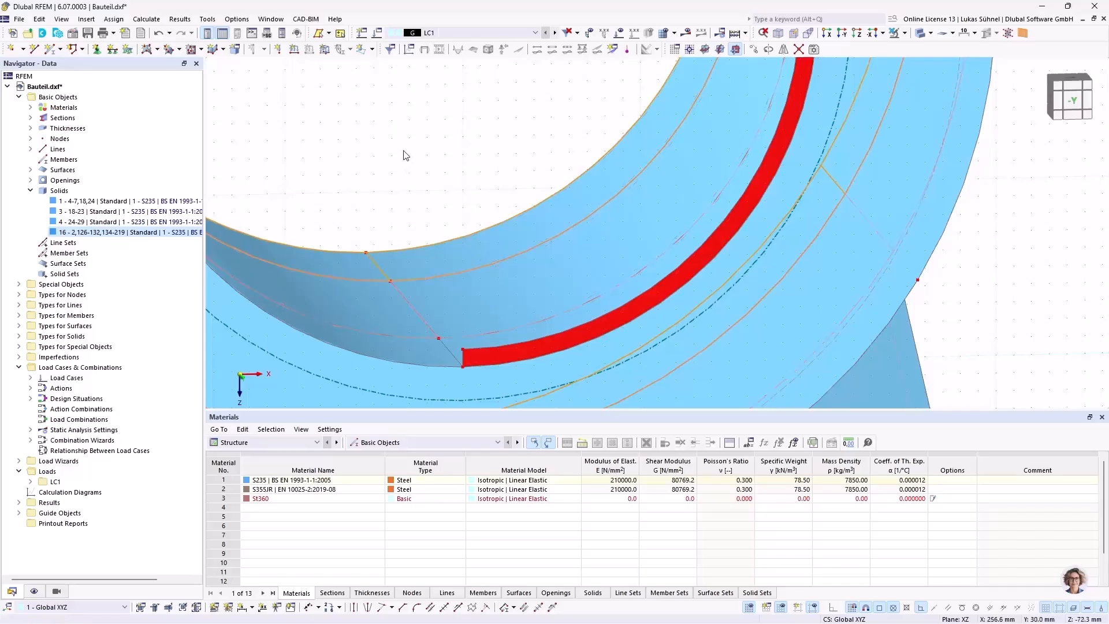
scroll(494, 350, up, 2)
right_click(494, 350)
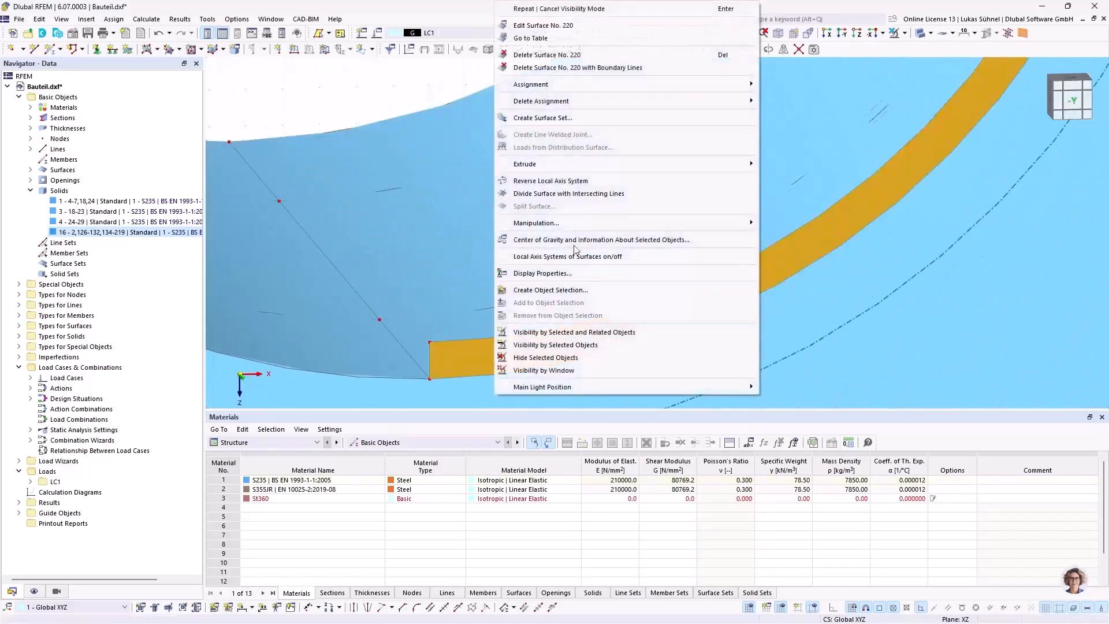
mouse_move(725, 225)
click(793, 224)
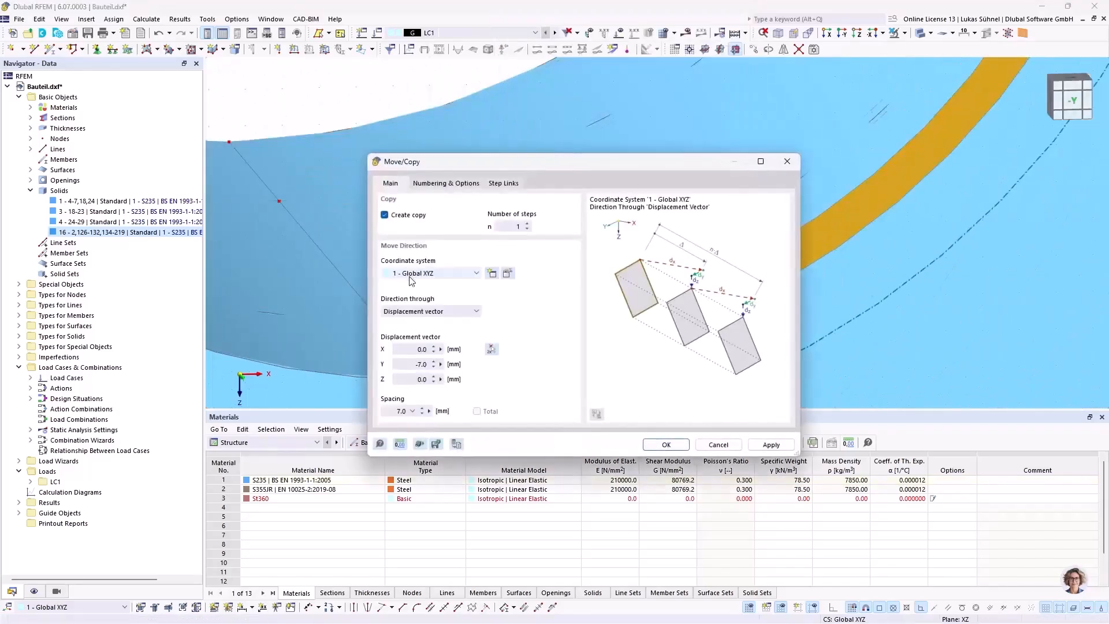
click(490, 349)
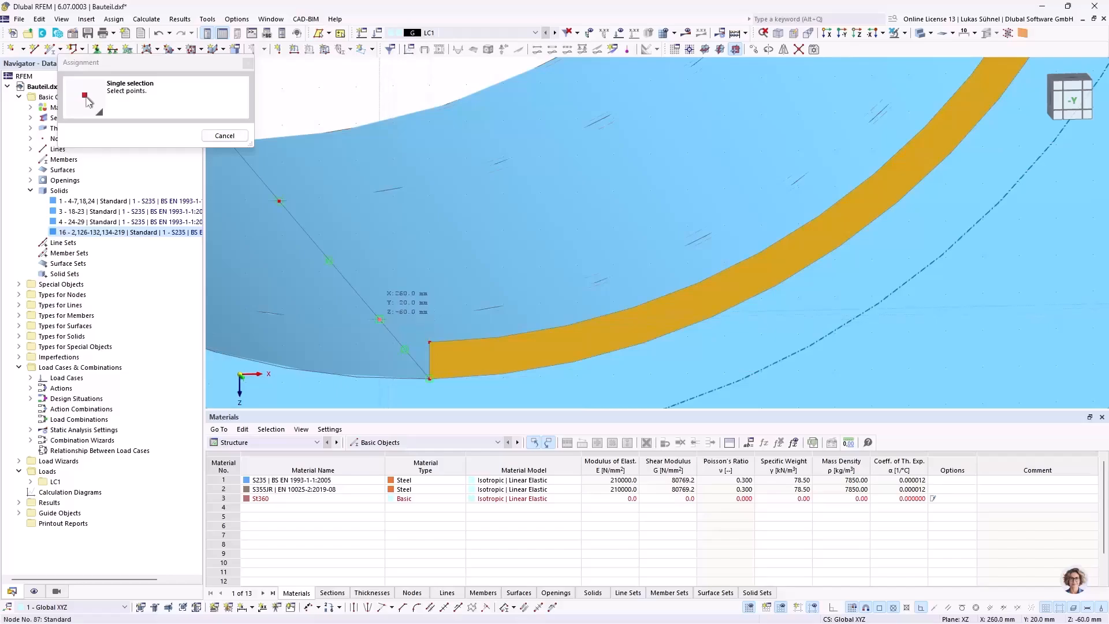
click(379, 320)
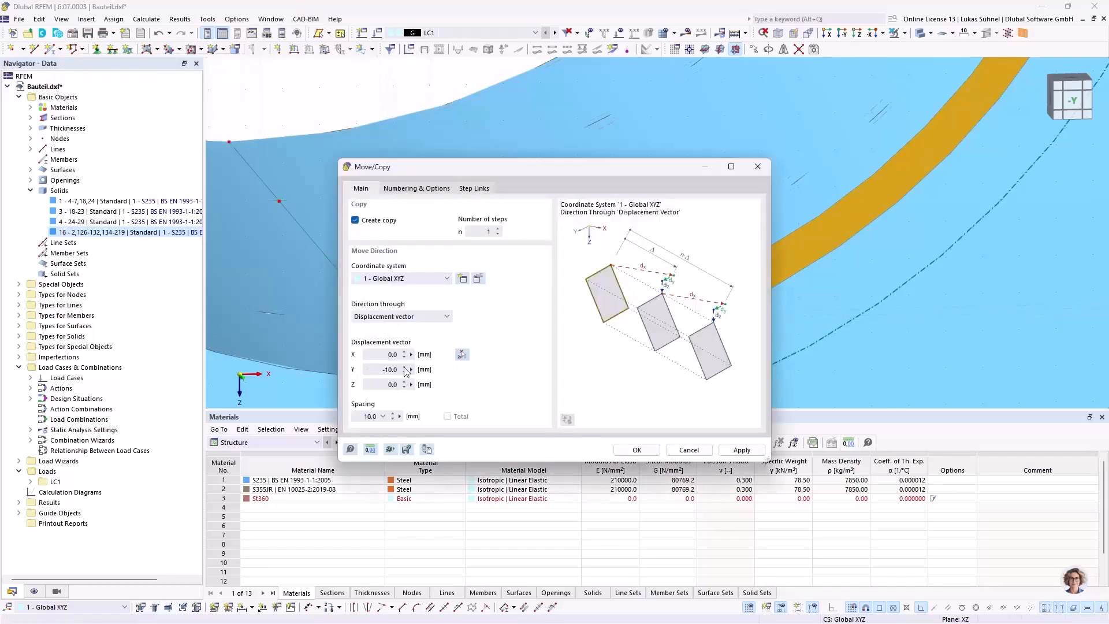
drag(459, 174, 646, 113)
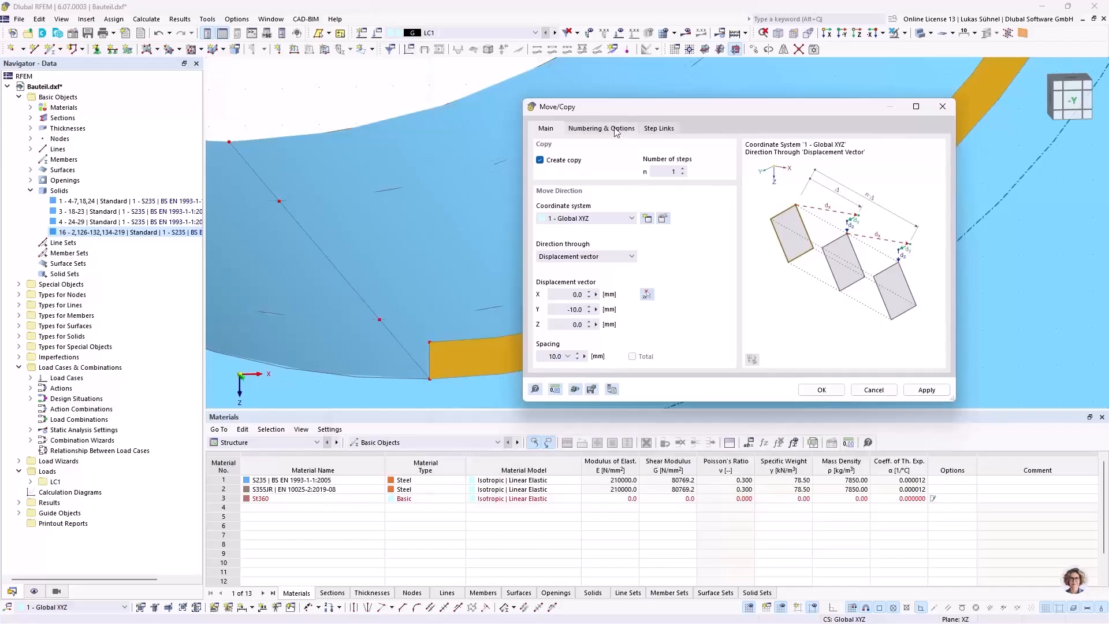
- Link the copied surfaces with a solid using template solid No. 1, and complete the copy
click(616, 130)
click(659, 129)
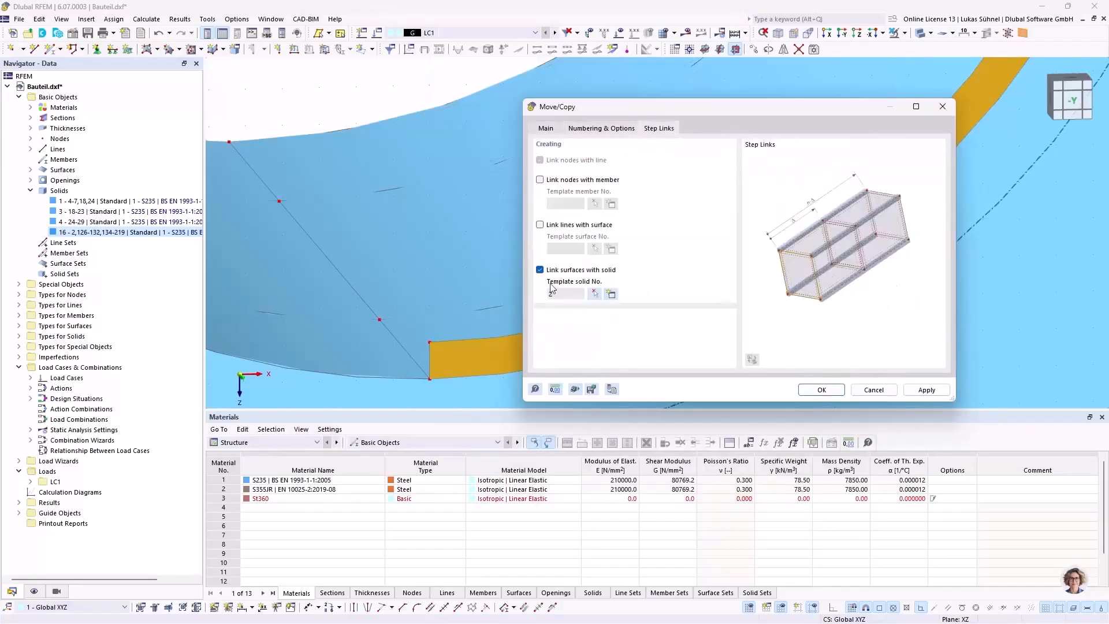
click(611, 294)
click(491, 298)
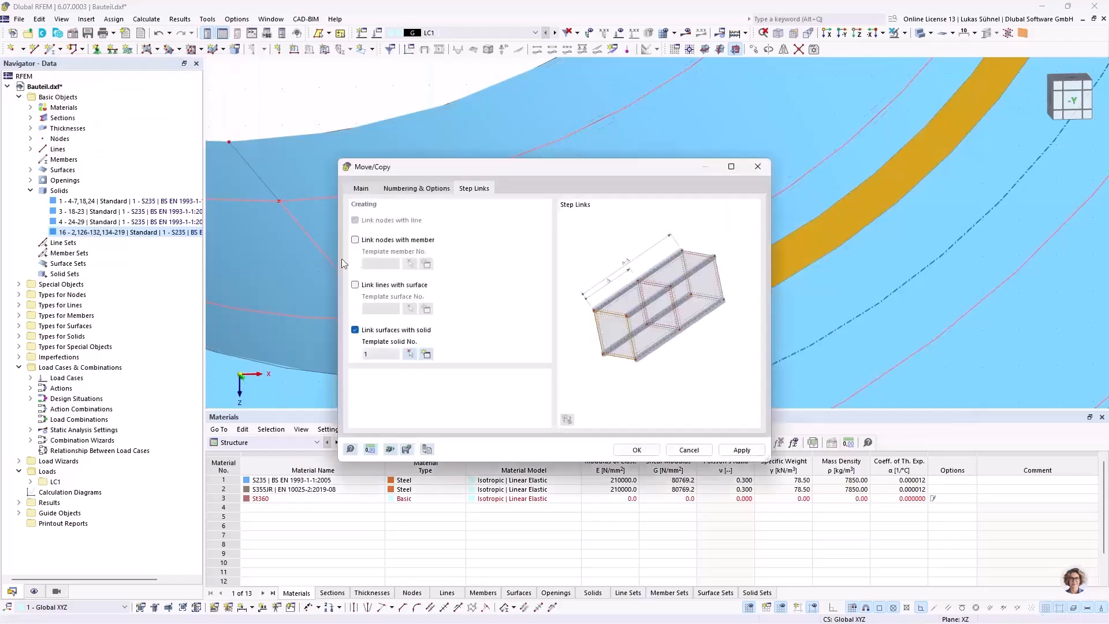
click(644, 450)
- Clear the surface selection and switch the model display from solid to transparent
scroll(452, 265, down, 4)
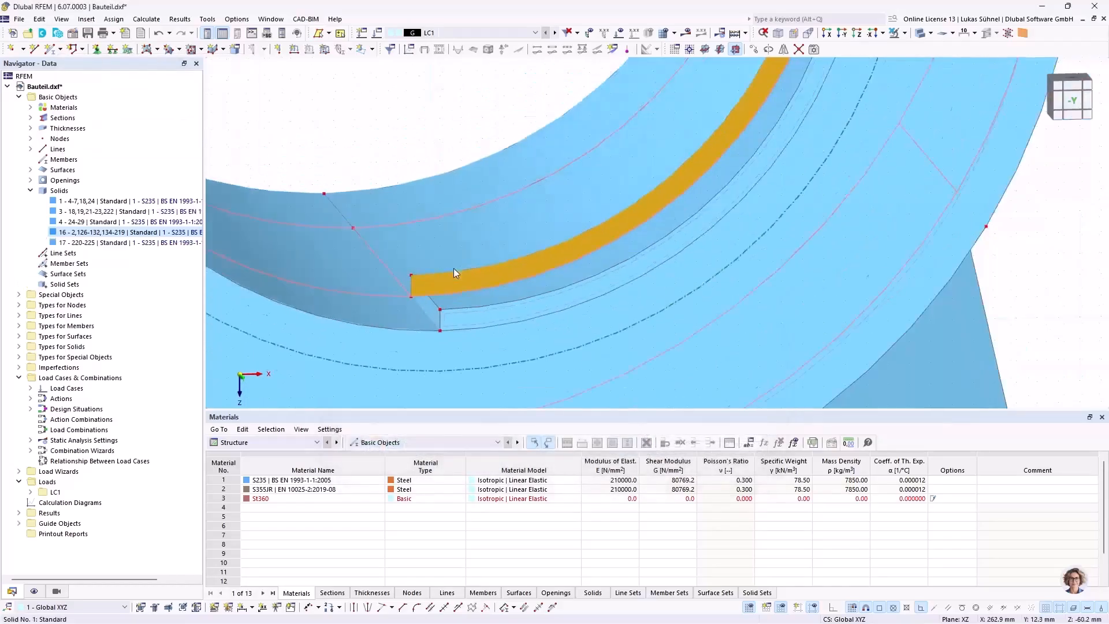
click(417, 78)
scroll(440, 271, up, 3)
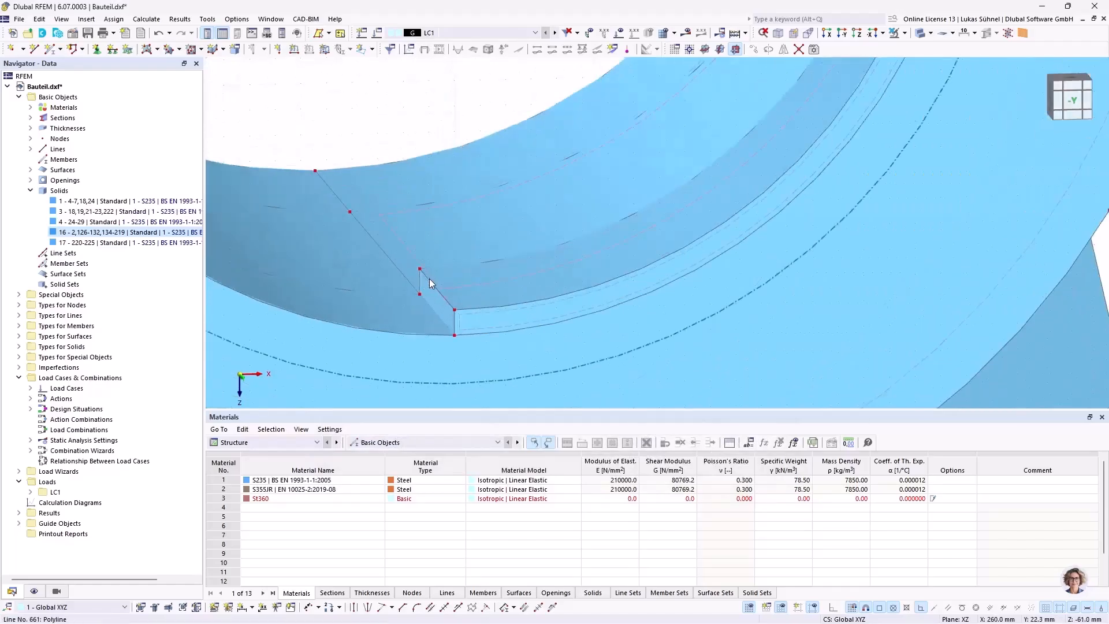
click(912, 36)
scroll(456, 283, up, 2)
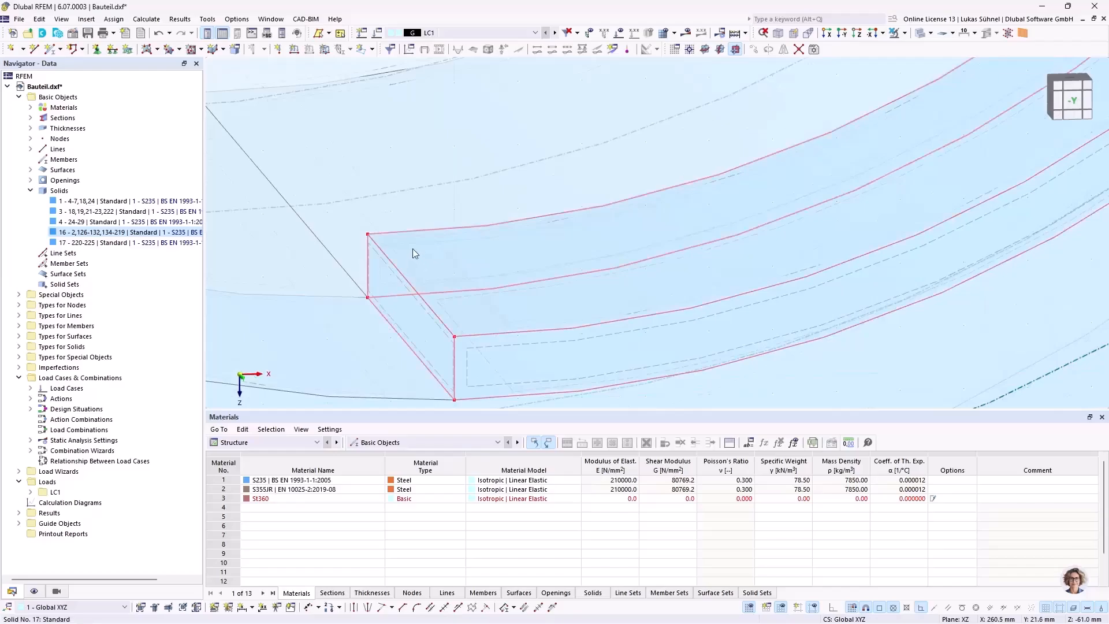
- Copy the inner end surface of the half-ring solid once by Y -20 mm, linking the surfaces with a solid
click(417, 243)
right_click(417, 243)
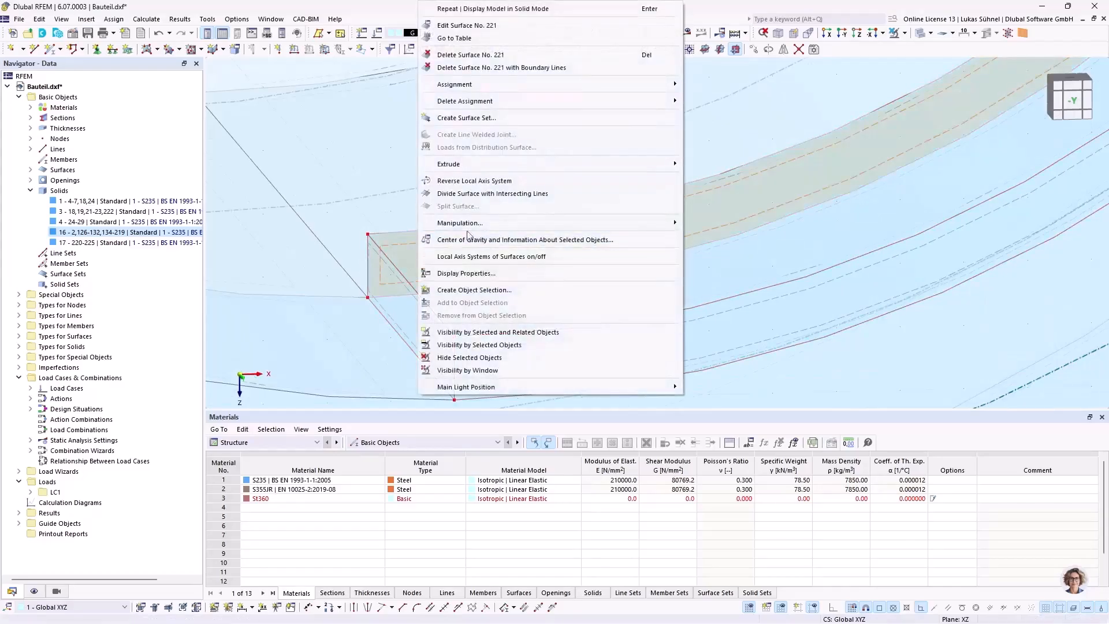
mouse_move(476, 225)
click(705, 225)
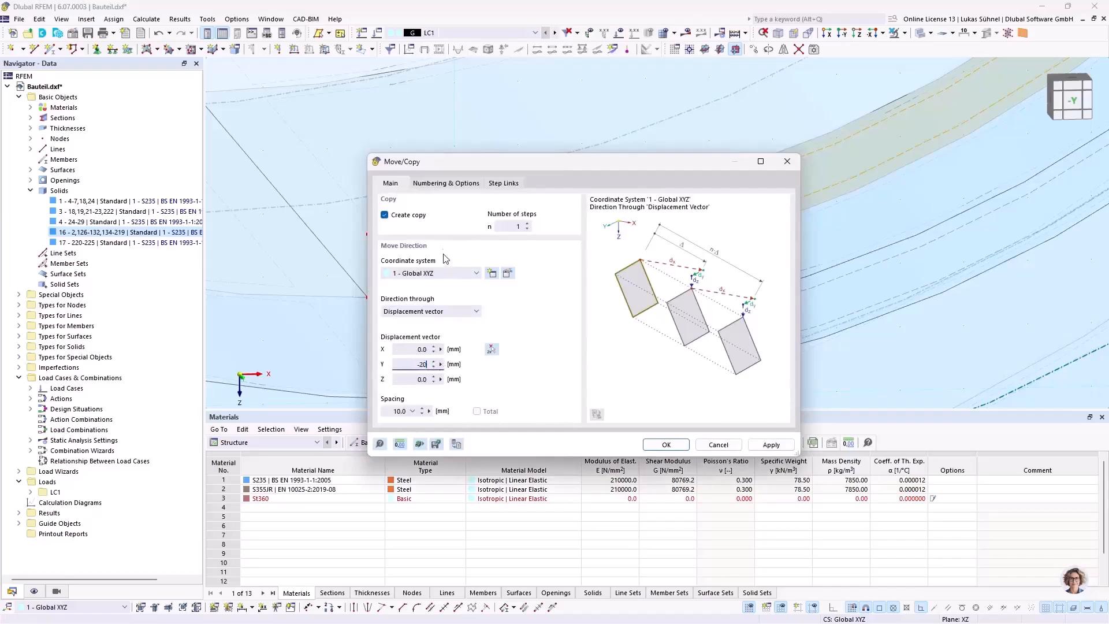
click(666, 444)
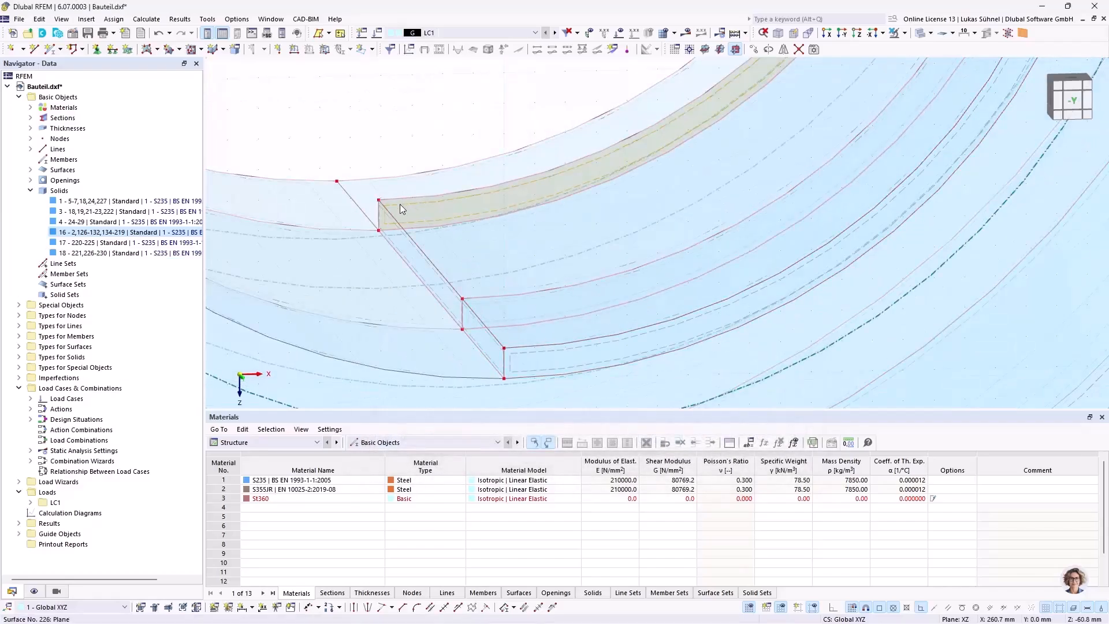
- Copy the half-ring surface at Y 0 once more in the negative Y direction, linking the surfaces with a solid
right_click(400, 203)
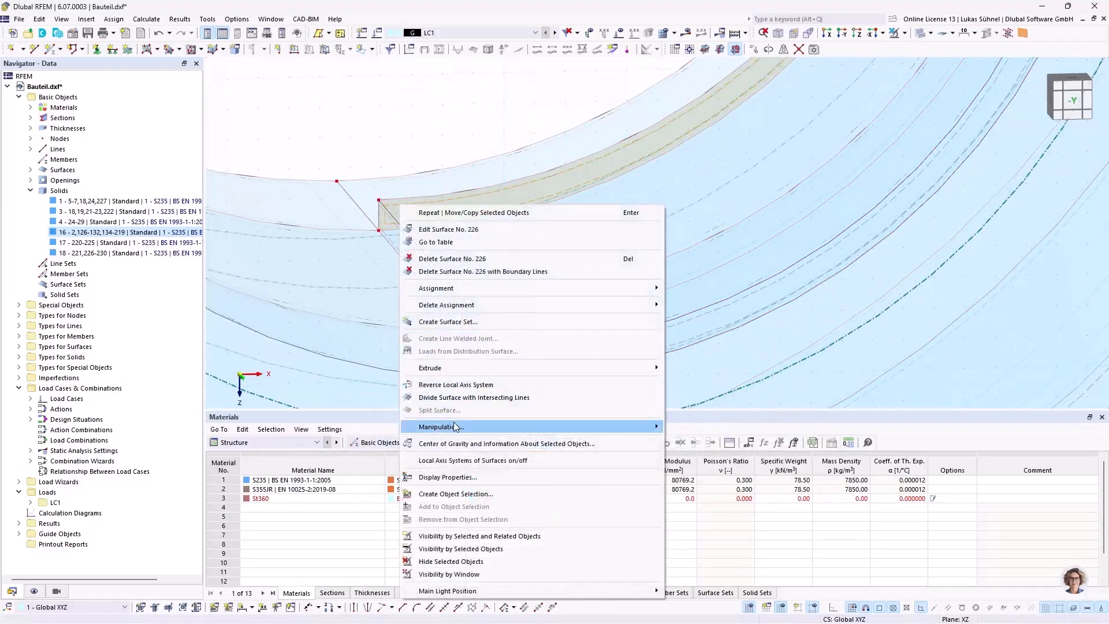
mouse_move(656, 425)
click(699, 427)
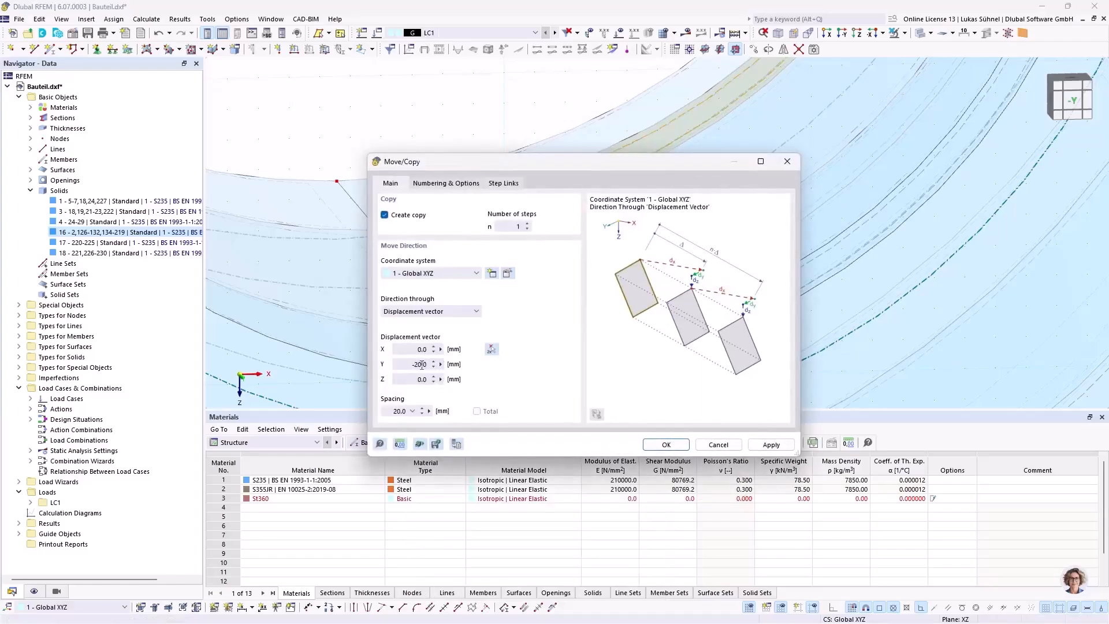
click(415, 364)
key(Return)
- Mirror the three half-ring solids as a copy about a YZ-parallel plane through the bore node at X 260, Y 30, Z -61 mm
scroll(429, 261, down, 3)
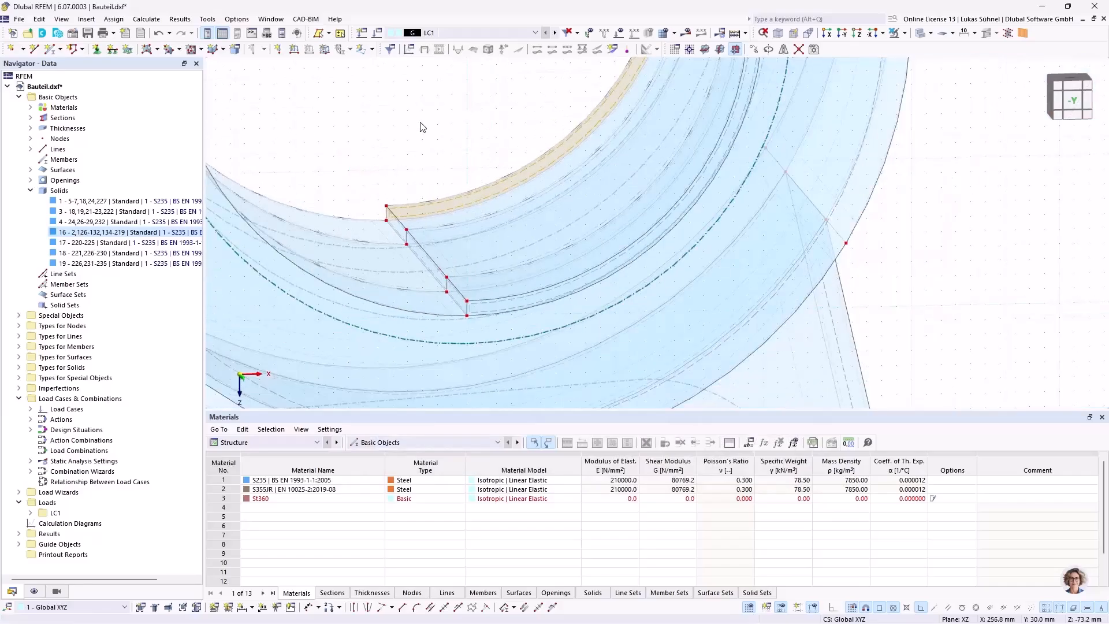
scroll(476, 121, down, 2)
mouse_move(475, 122)
ctrl+middle_down()
mouse_move(460, 158)
mouse_move(495, 167)
ctrl+middle_up()
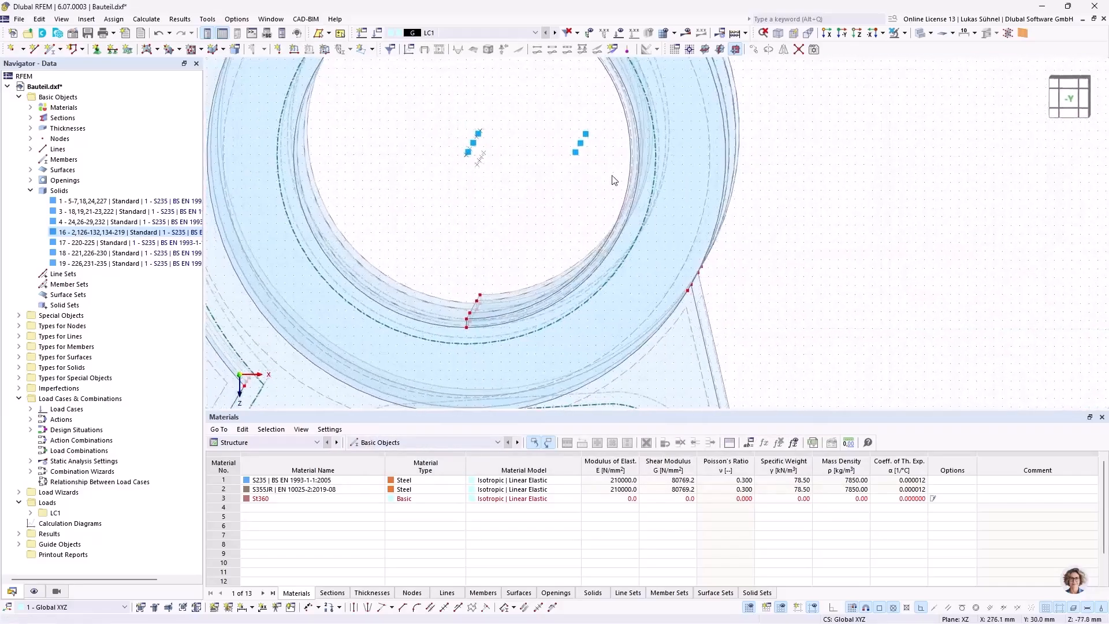
right_click(581, 141)
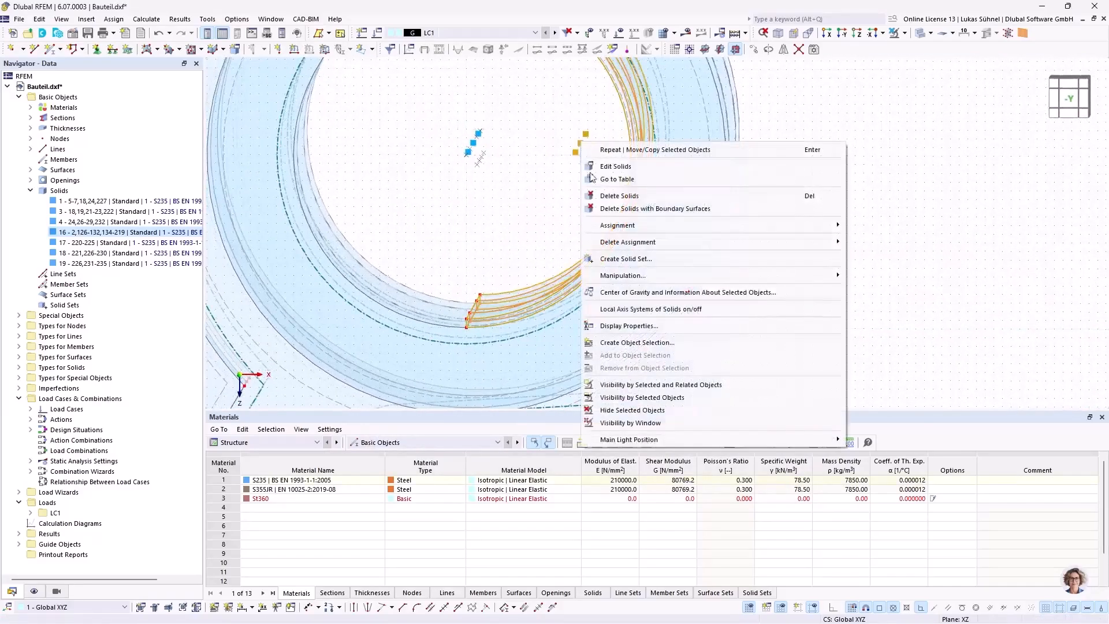
mouse_move(831, 280)
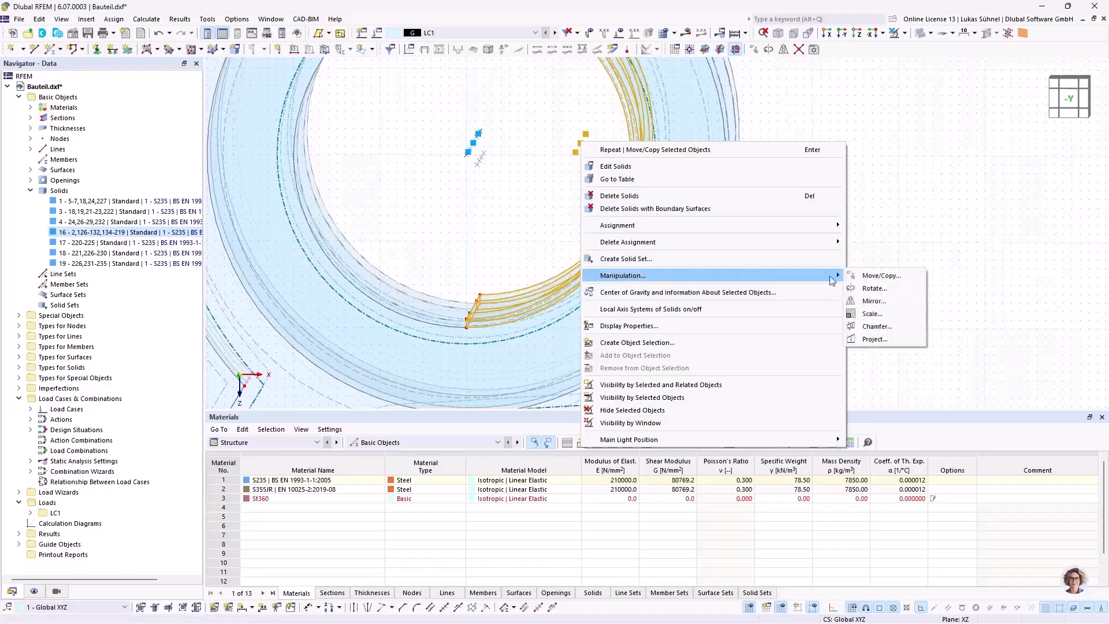
click(873, 301)
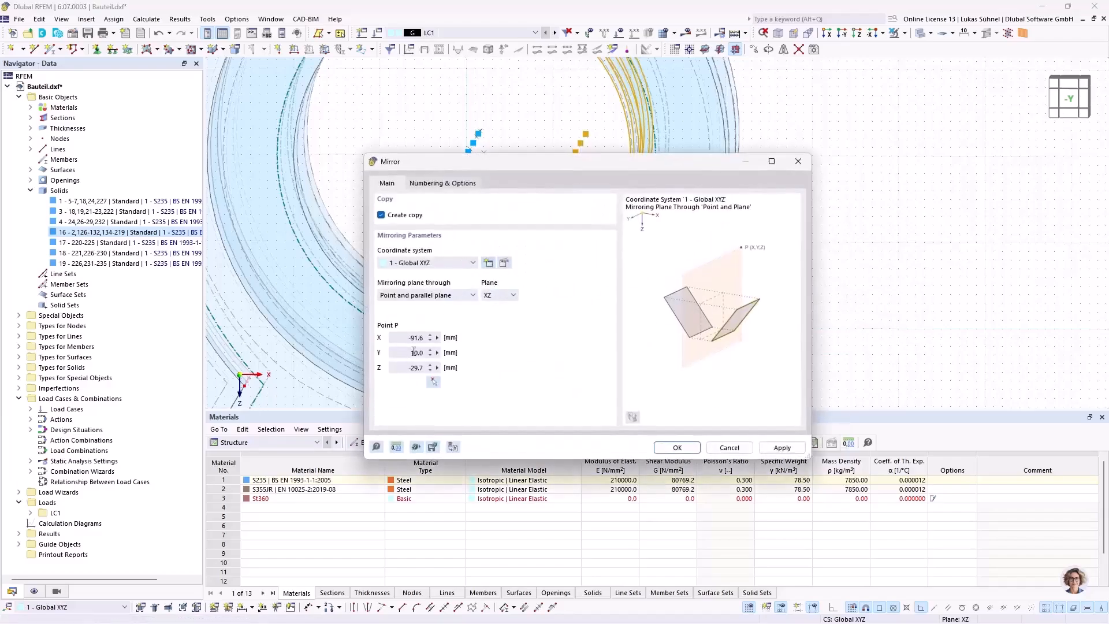
click(502, 296)
click(497, 319)
click(433, 382)
scroll(454, 271, up, 4)
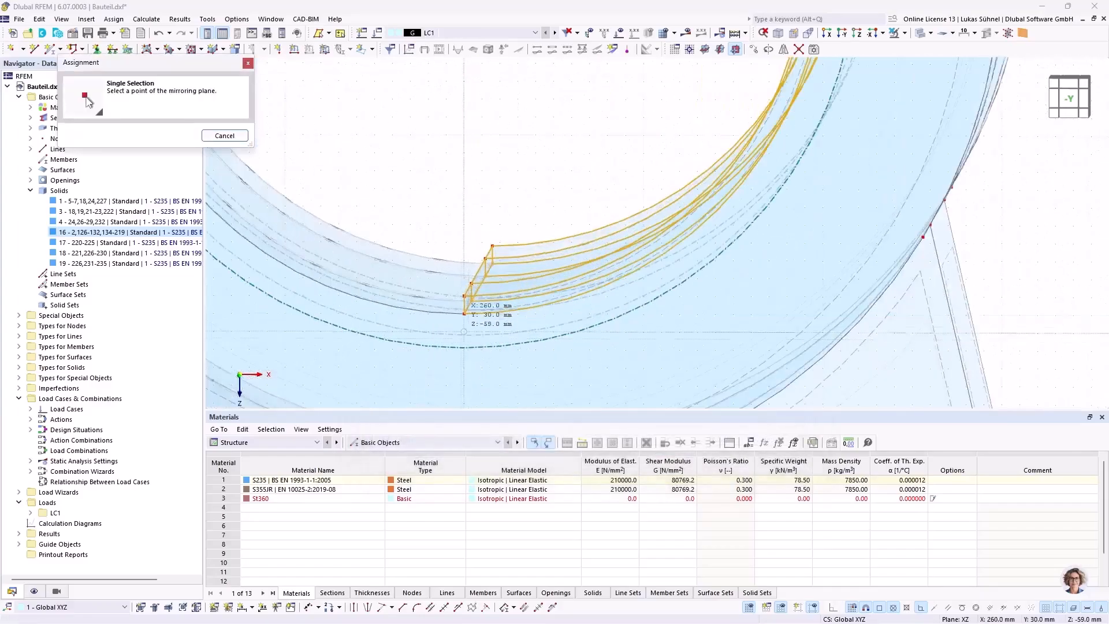
click(470, 306)
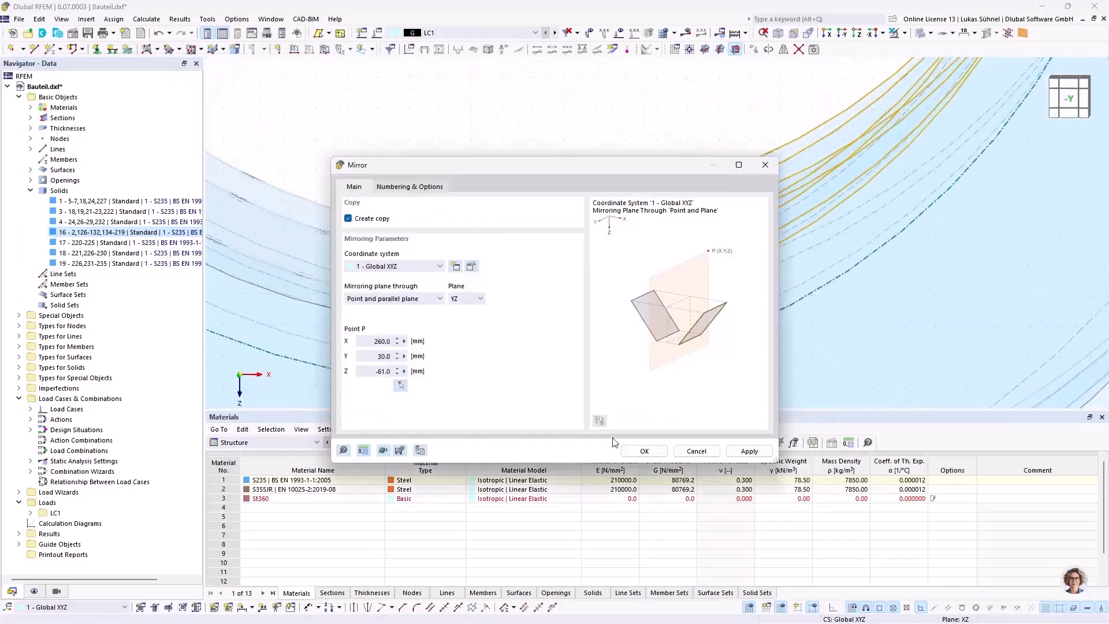
click(642, 453)
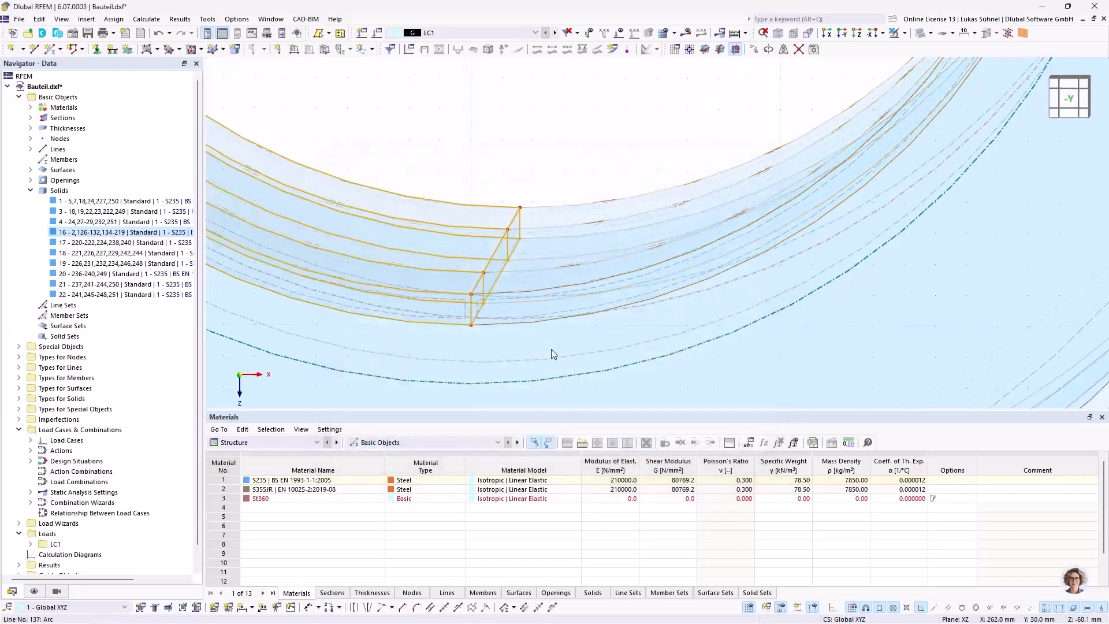
- Select all six half-ring solids in the hub bore and change their solid type to Contact
scroll(549, 347, down, 5)
scroll(544, 345, down, 3)
click(514, 224)
scroll(506, 231, up, 4)
mouse_move(545, 226)
ctrl+middle_down()
mouse_move(523, 222)
mouse_move(543, 224)
mouse_move(535, 218)
ctrl+middle_up()
drag(519, 290, 458, 247)
double_click(685, 271)
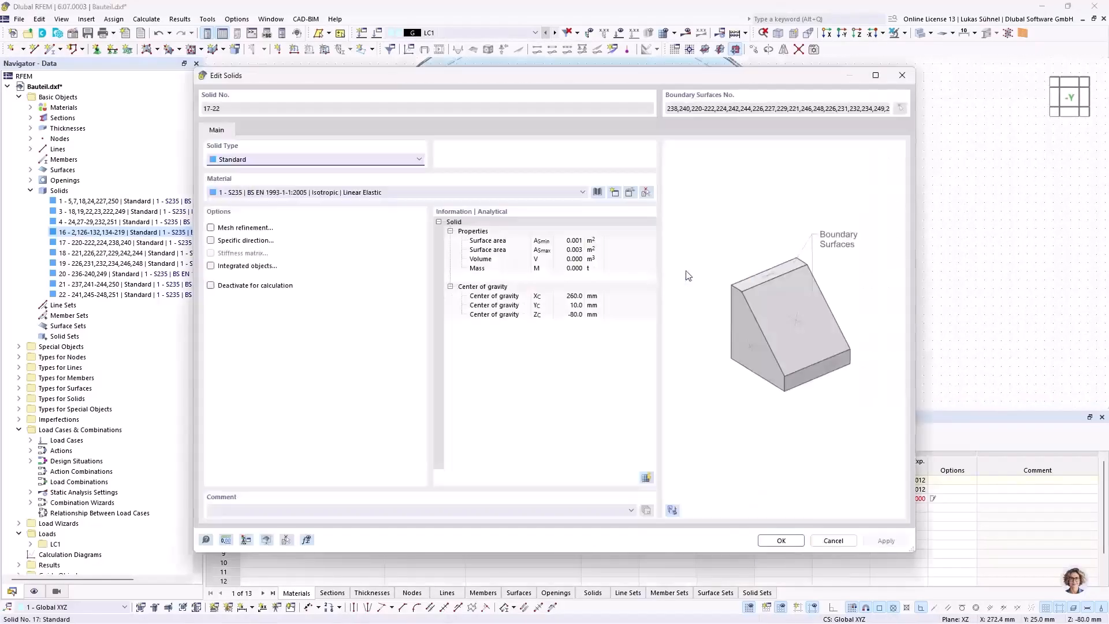
click(264, 163)
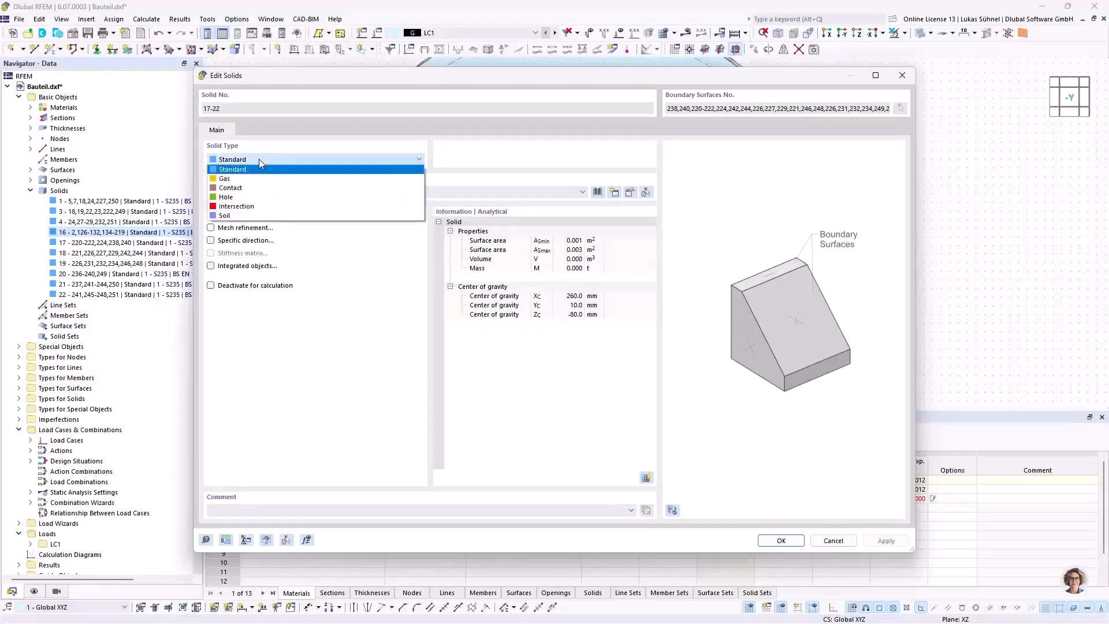
click(284, 197)
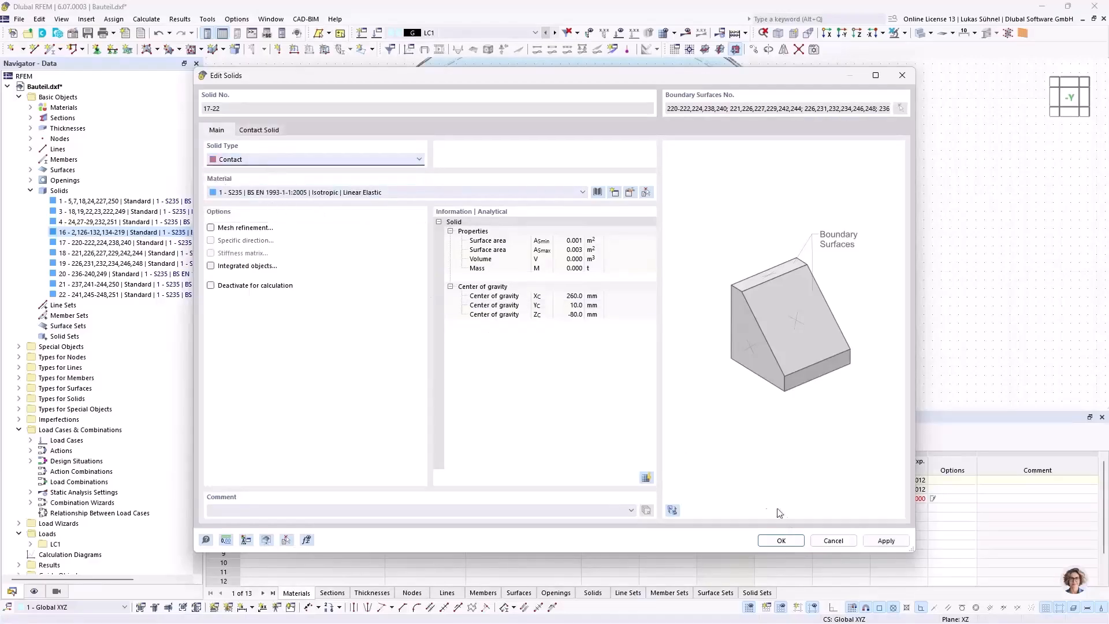
- Create a contact definition for these solids with failure under tension, rigid friction parallel to the surfaces, and a friction coefficient of 0.01
click(259, 130)
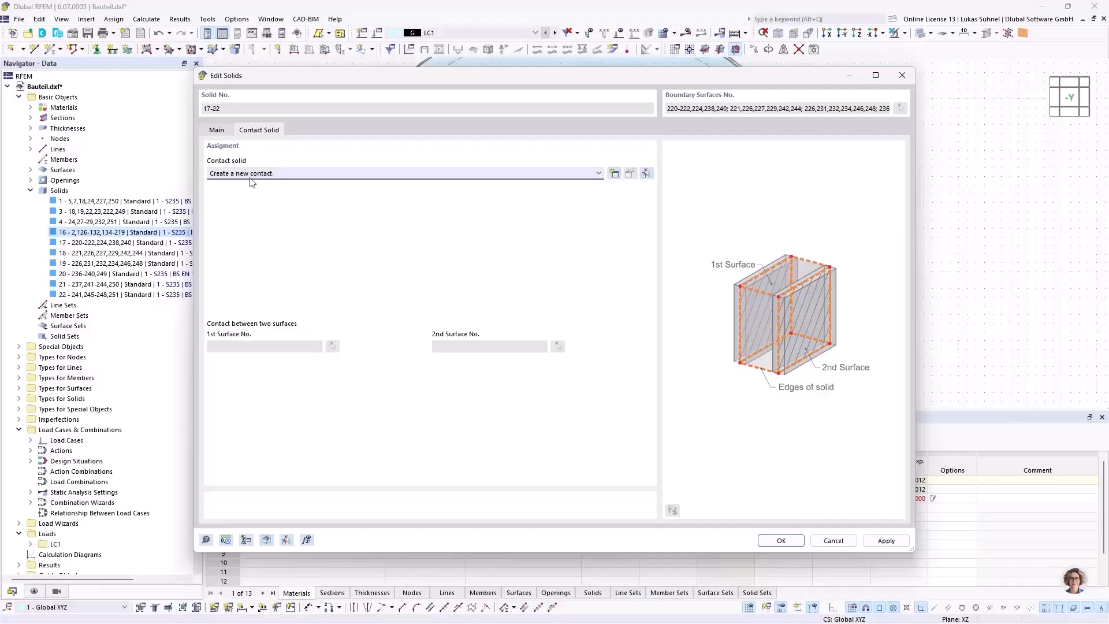
click(614, 174)
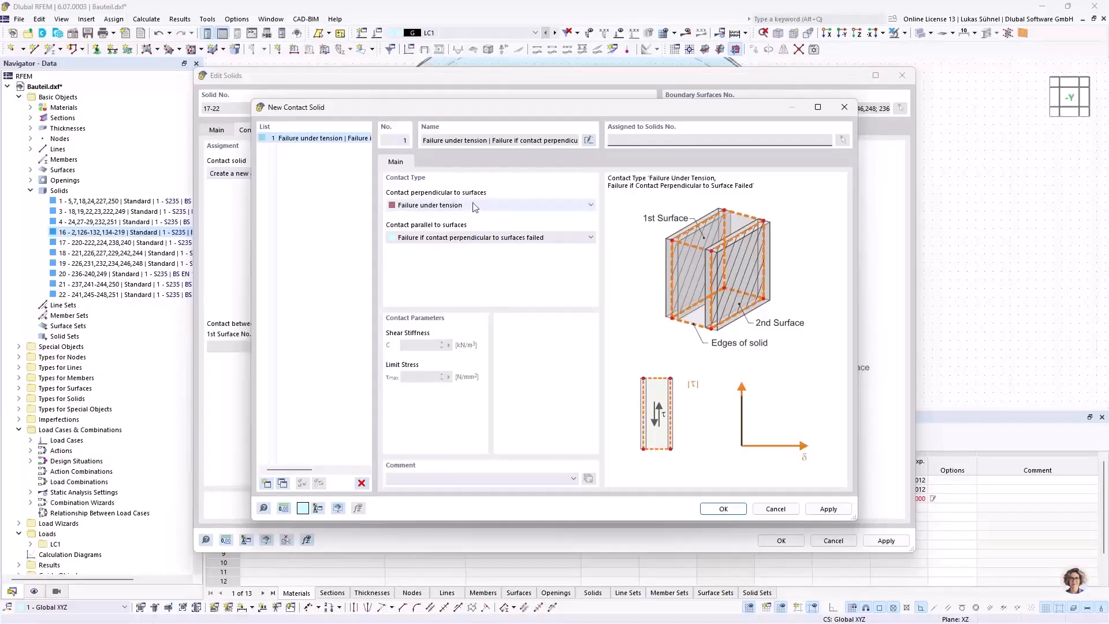
click(453, 239)
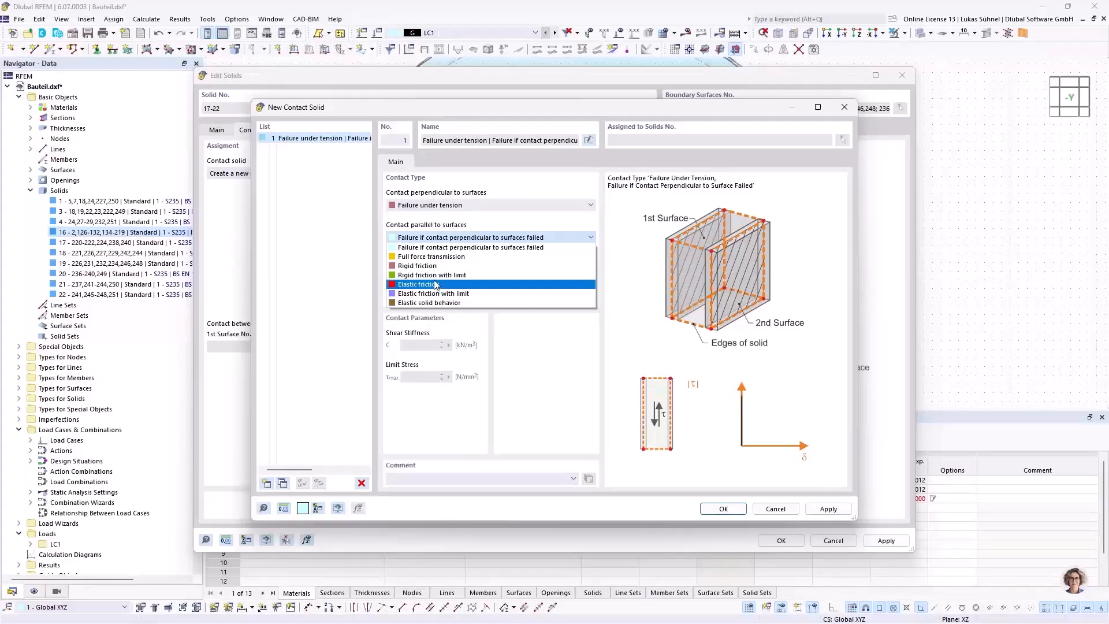
click(424, 265)
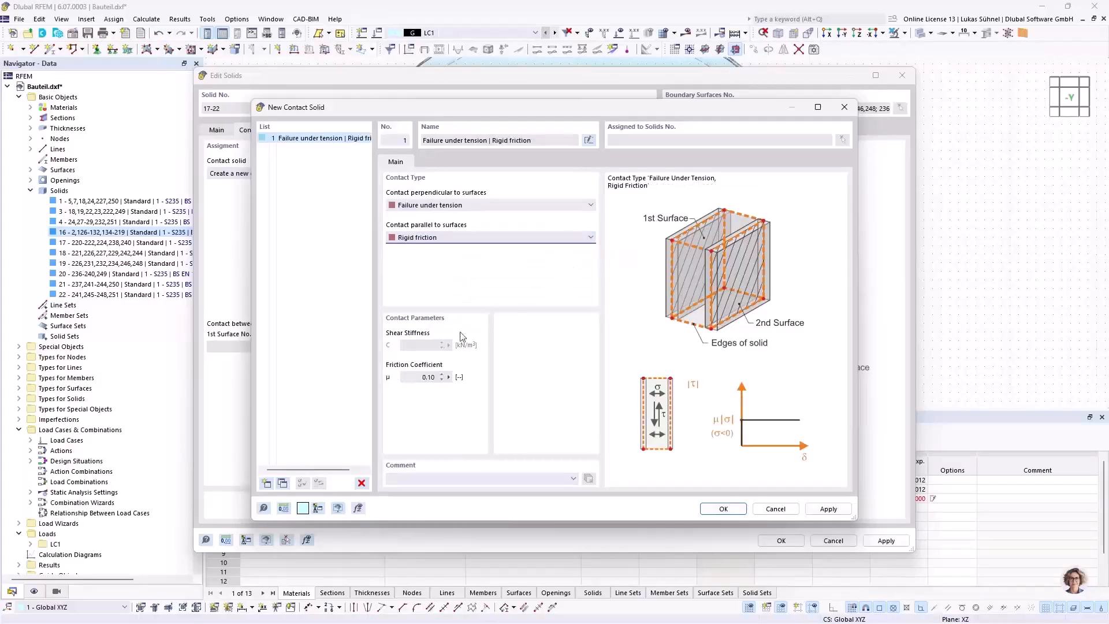
click(413, 375)
drag(413, 378, 494, 381)
text(0,01)
click(721, 509)
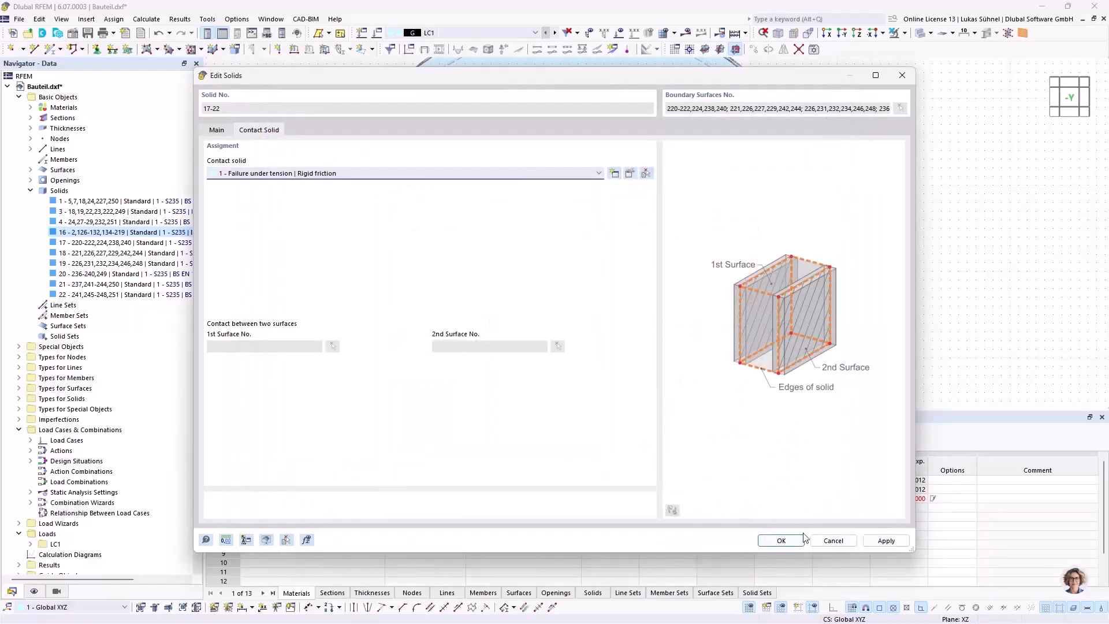
- Apply the "Failure under tension | Rigid friction" contact definition to solids 17-22 and display the model in wireframe mode
click(781, 540)
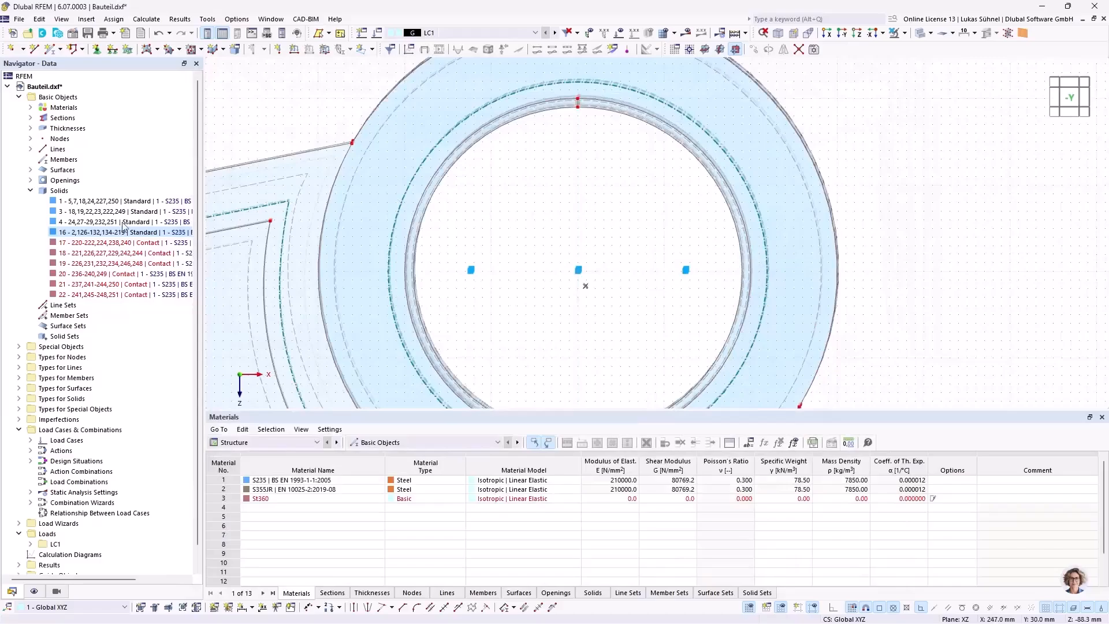
ctrl+middle_drag(602, 227, 875, 58)
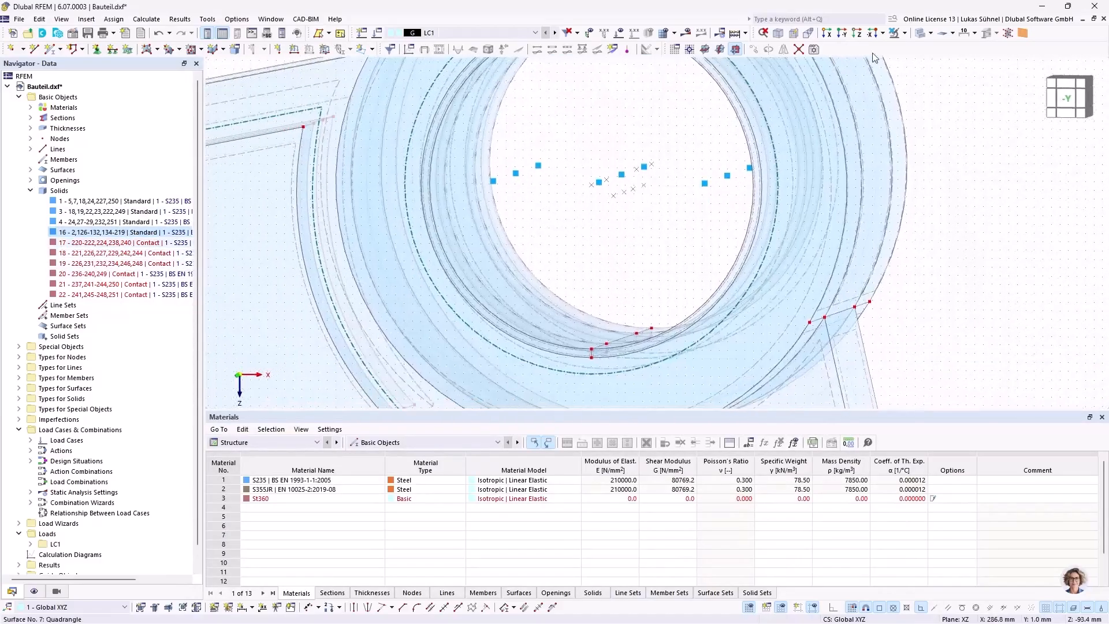
click(923, 32)
ctrl+middle_drag(547, 158, 582, 171)
scroll(632, 362, up, 2)
scroll(633, 368, up, 2)
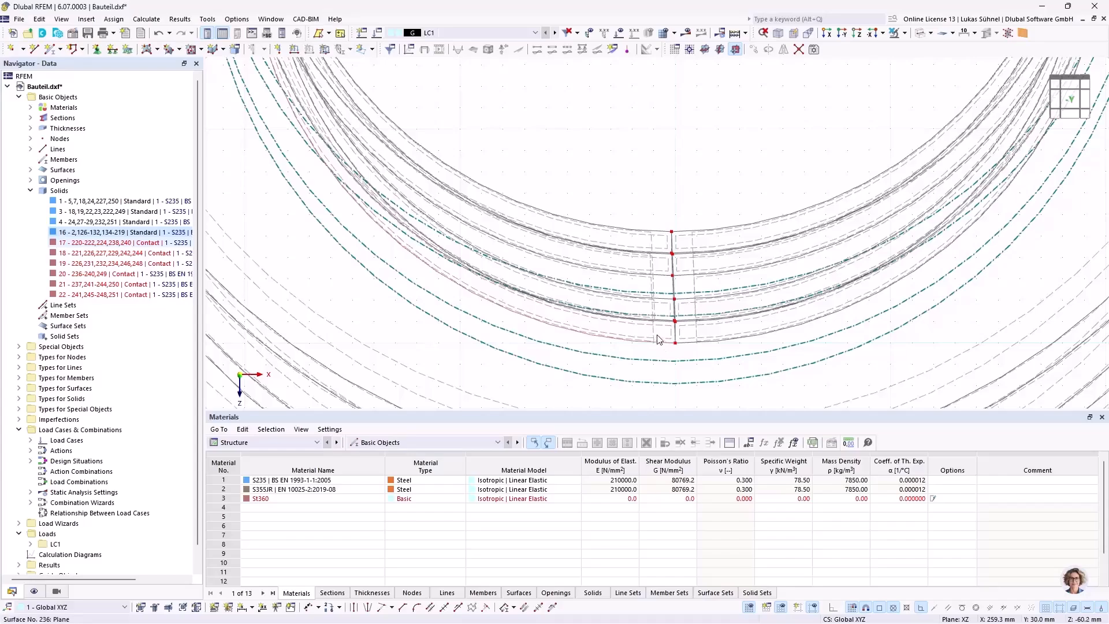
- Set surface 224 as the first contact surface of solid 17
double_click(103, 244)
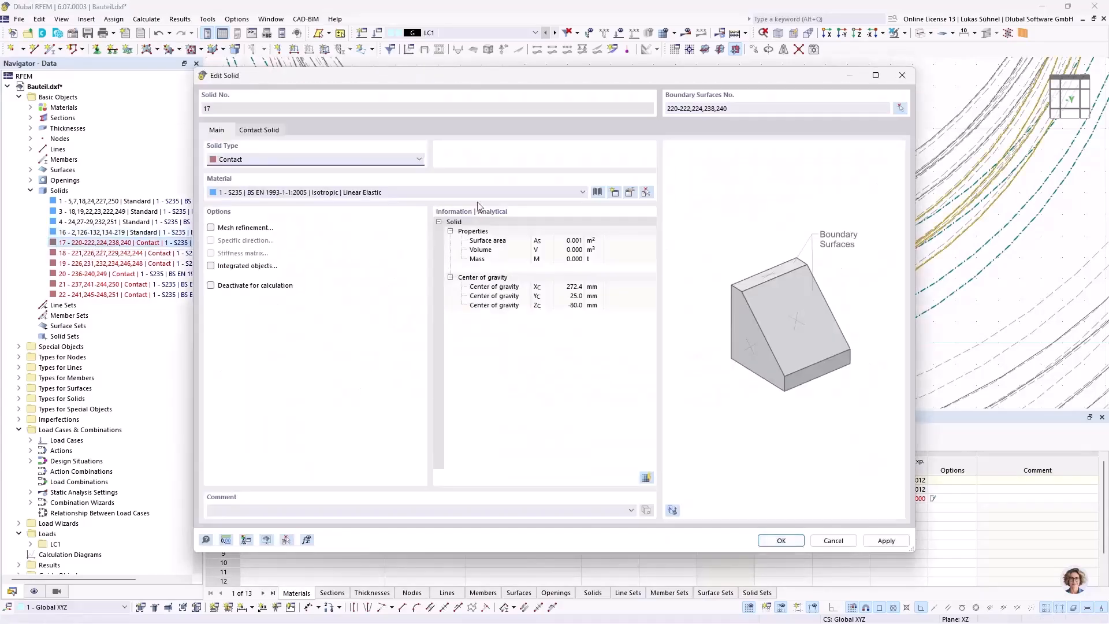
click(265, 130)
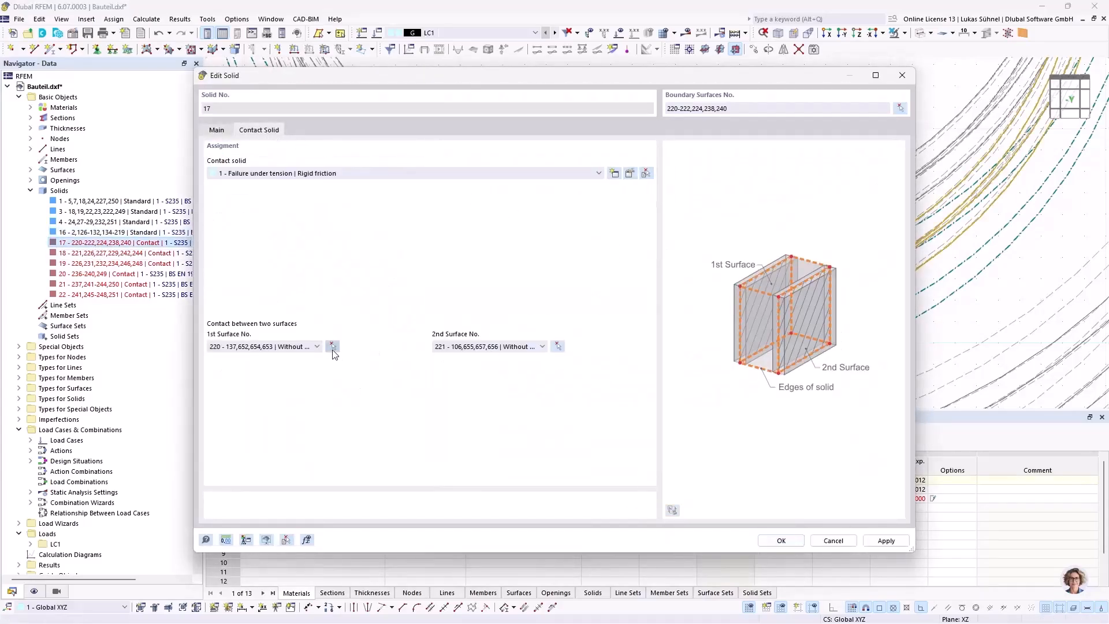
click(332, 346)
mouse_move(781, 351)
ctrl+middle_down()
mouse_move(777, 330)
mouse_move(784, 337)
ctrl+middle_up()
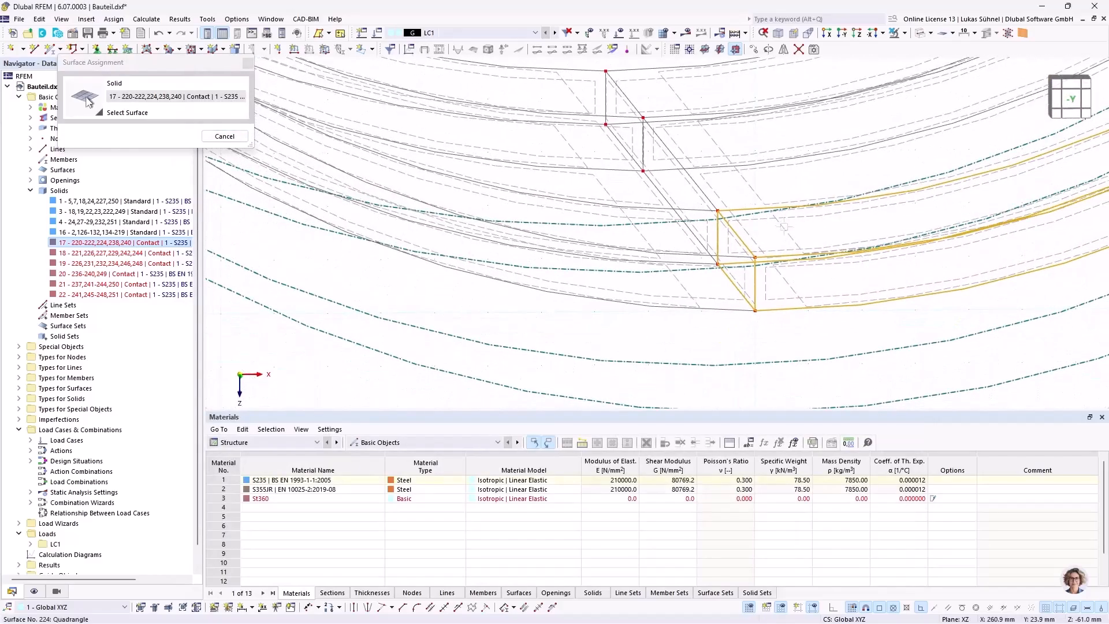
click(781, 228)
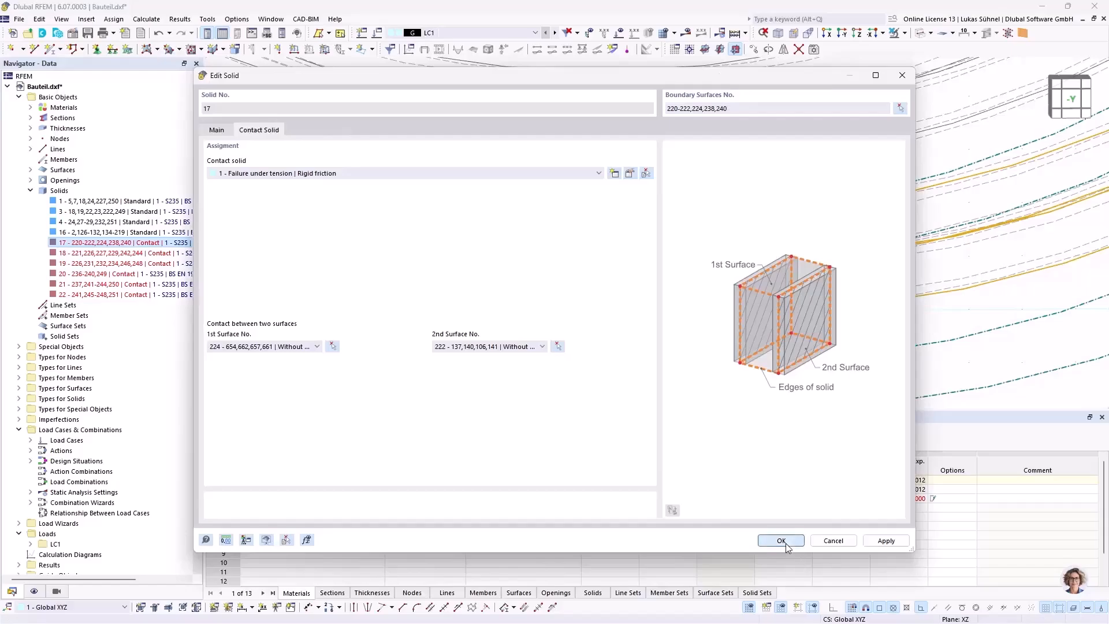
click(781, 540)
- Set surface 229 as the first contact surface of solid 18
double_click(144, 254)
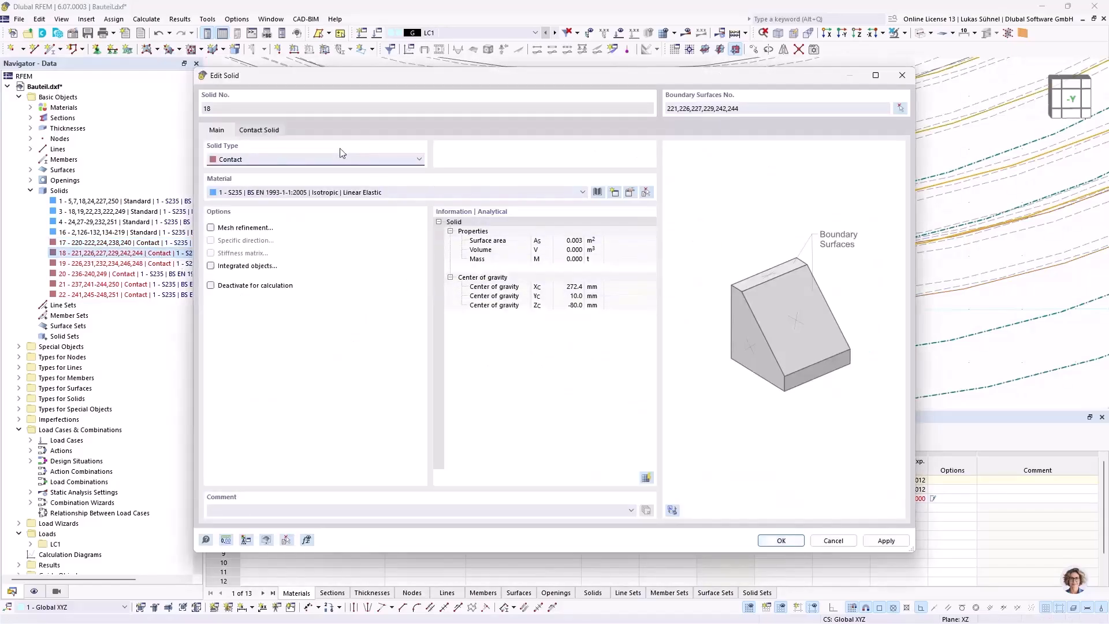
click(260, 130)
click(333, 346)
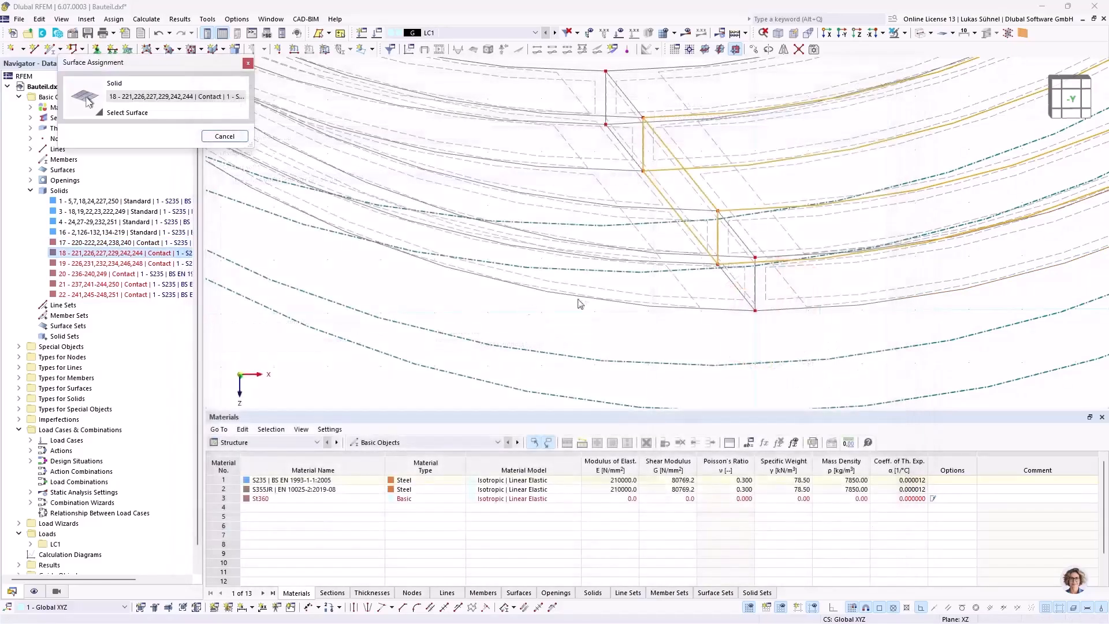
click(747, 181)
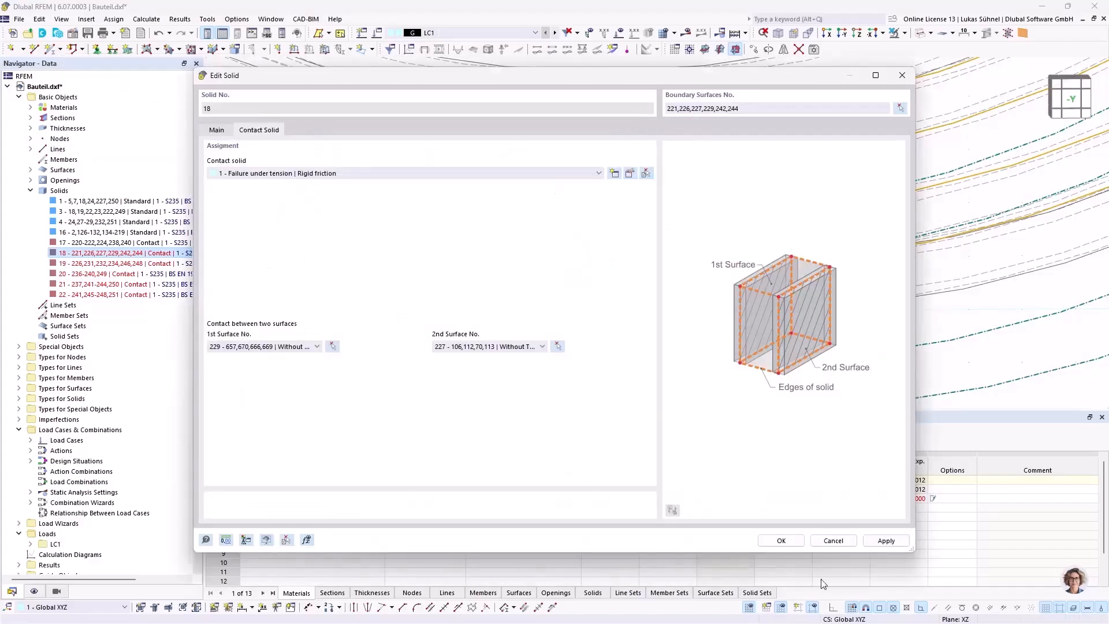
click(781, 541)
- Set the inner curved surface of solid 19 as its first contact surface
double_click(121, 263)
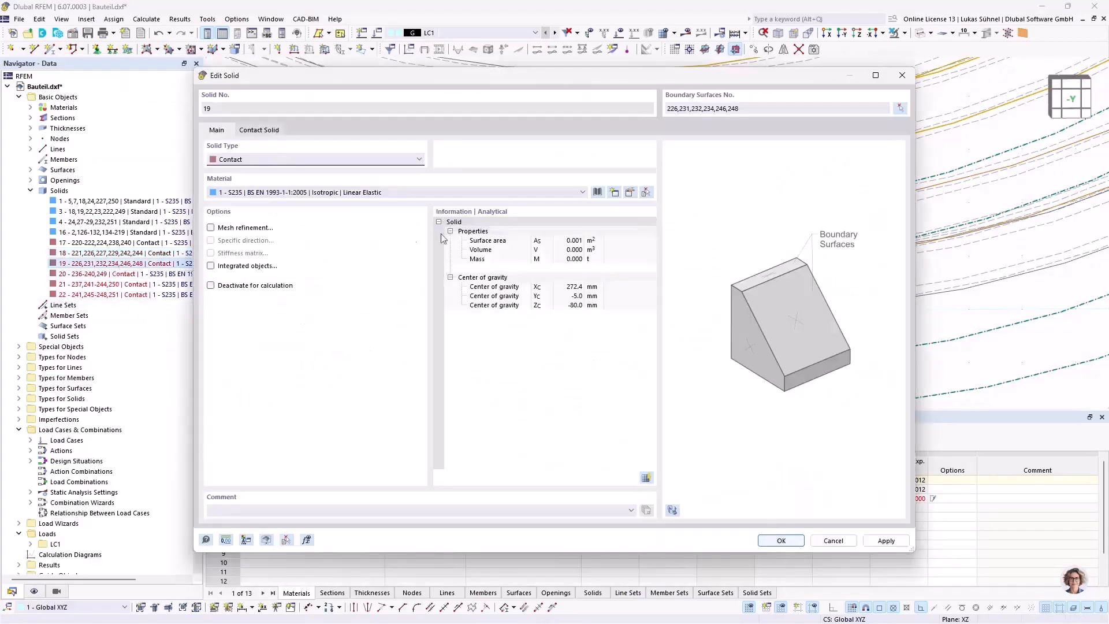
click(259, 130)
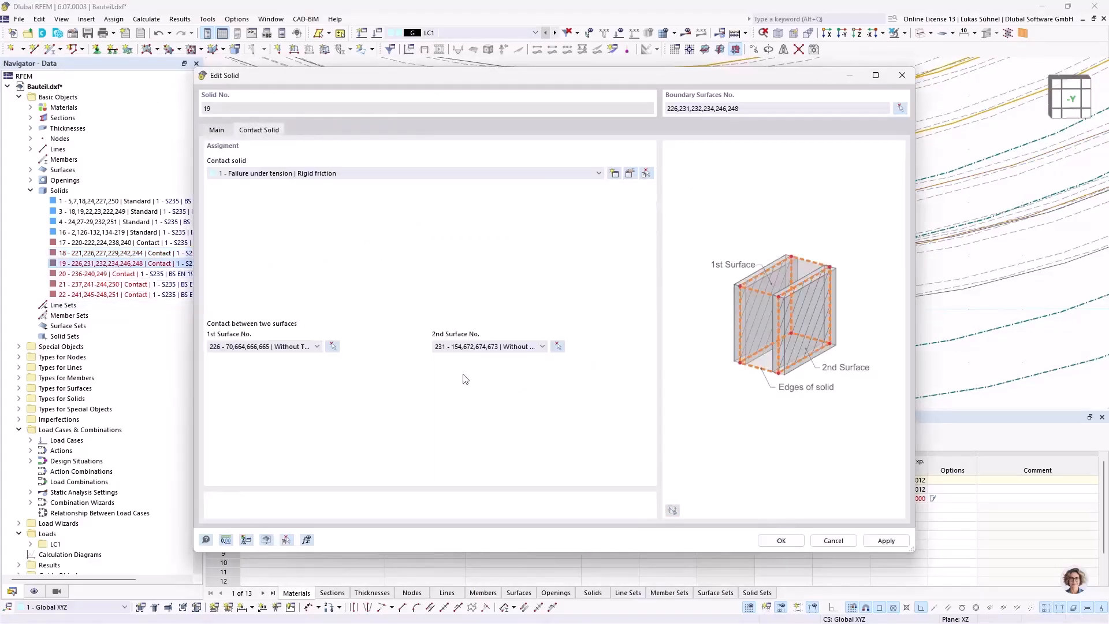
click(333, 346)
click(672, 97)
click(781, 541)
- Set surface 239 as the first contact surface of solid 20
double_click(116, 274)
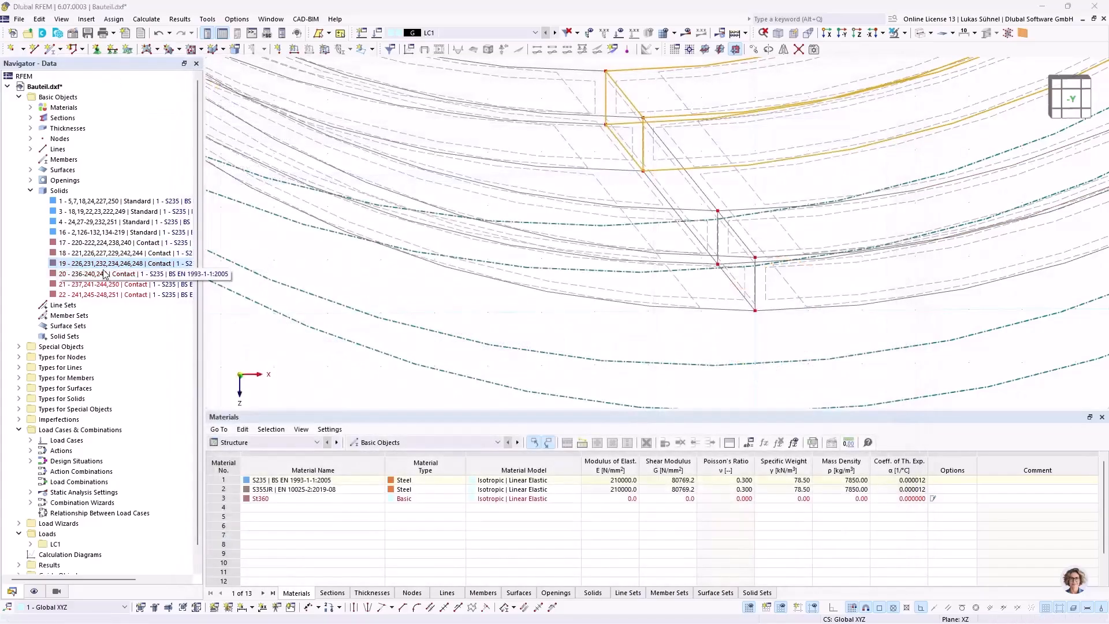
click(261, 130)
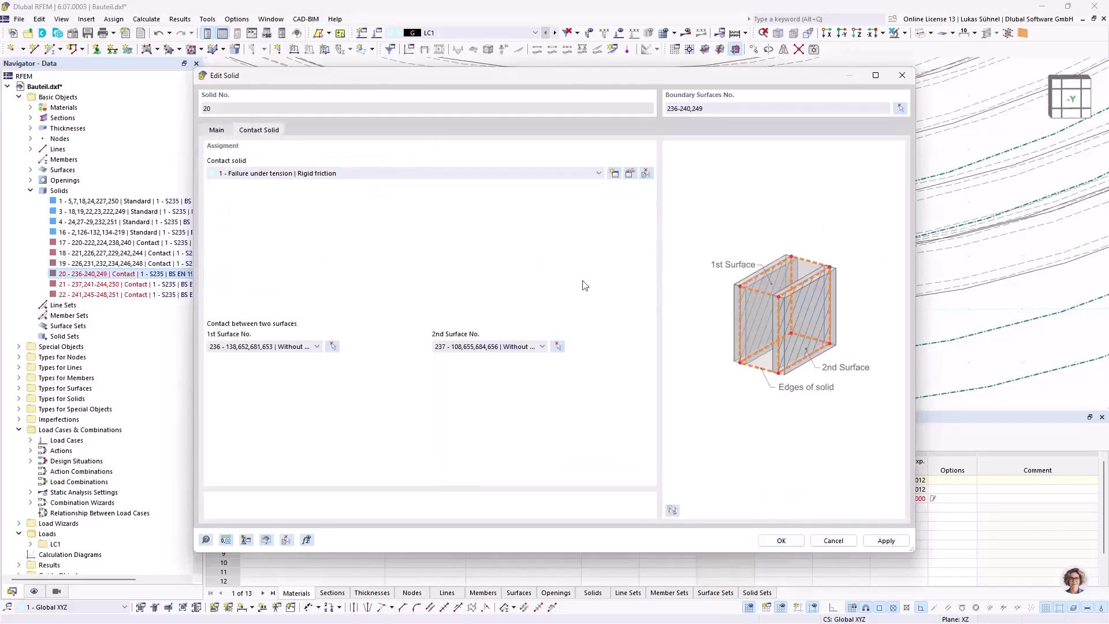
click(333, 346)
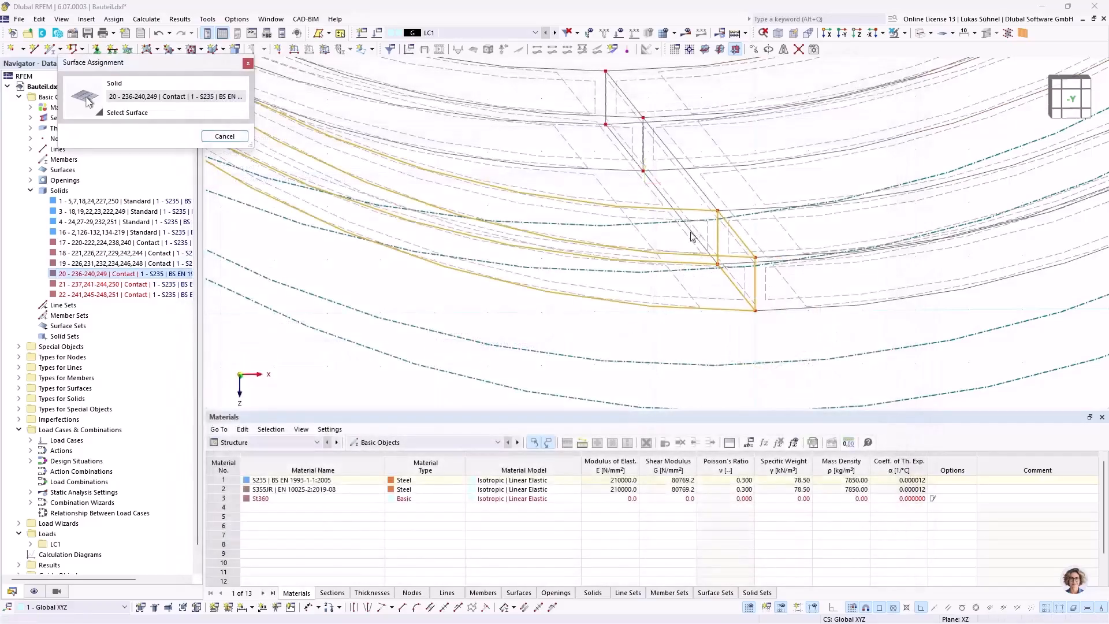
click(692, 239)
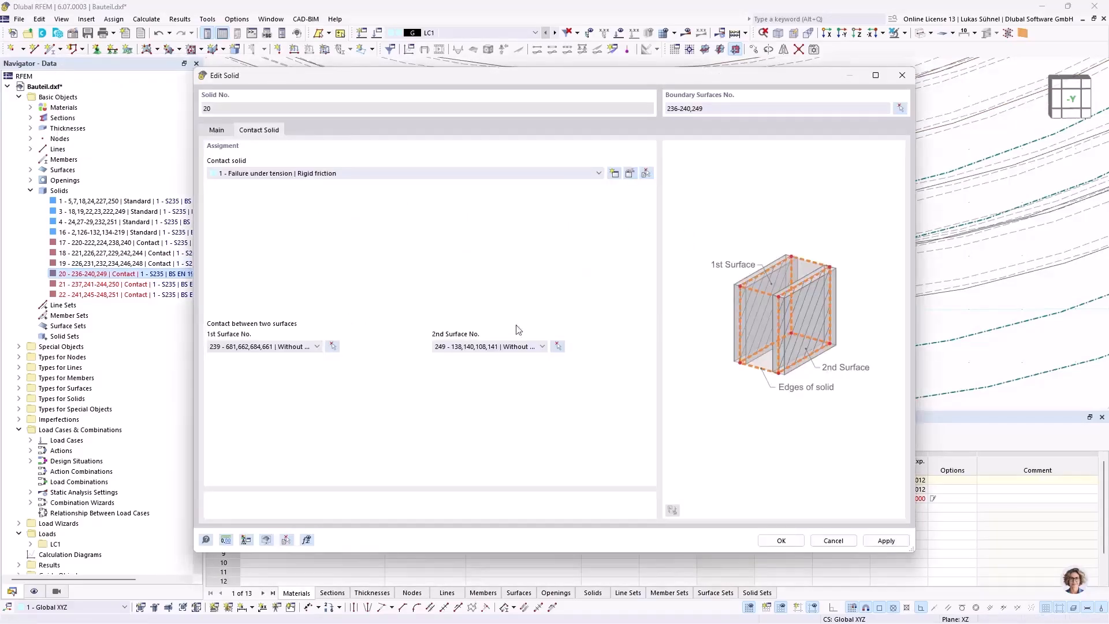
click(780, 540)
- Set surface 243 as the first contact surface of solid 21
double_click(125, 284)
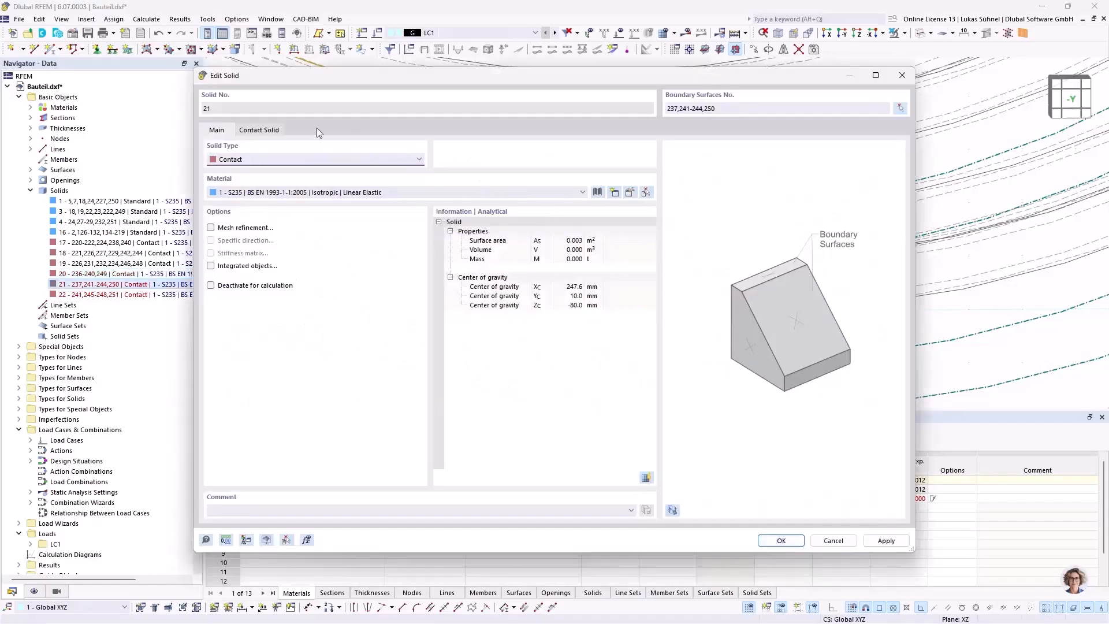
click(266, 131)
click(333, 346)
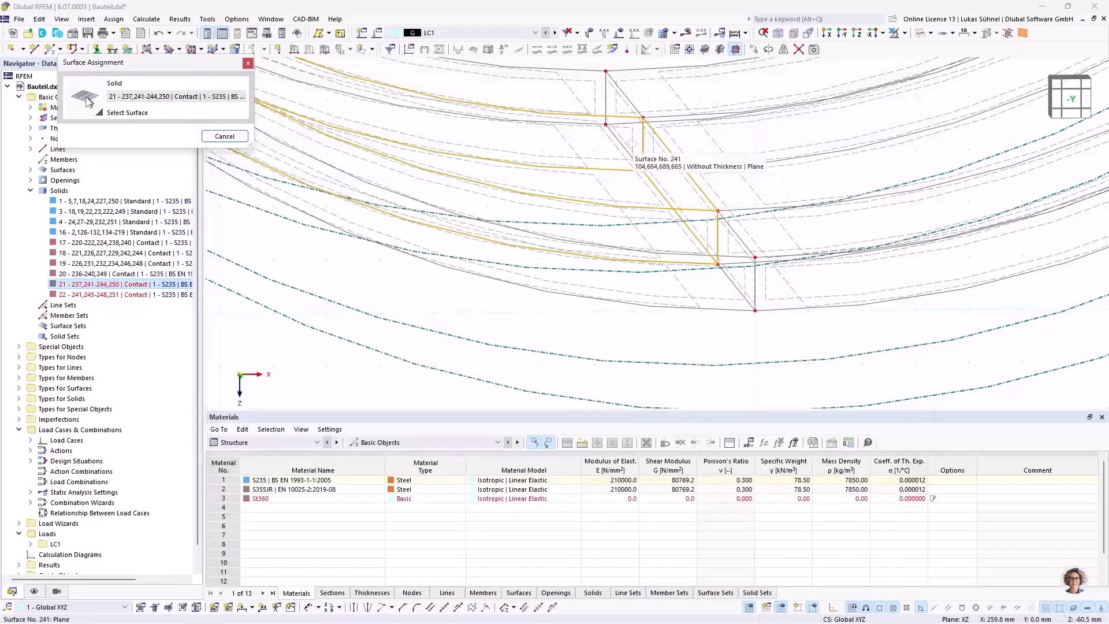
middle_drag(587, 234, 562, 240)
click(628, 279)
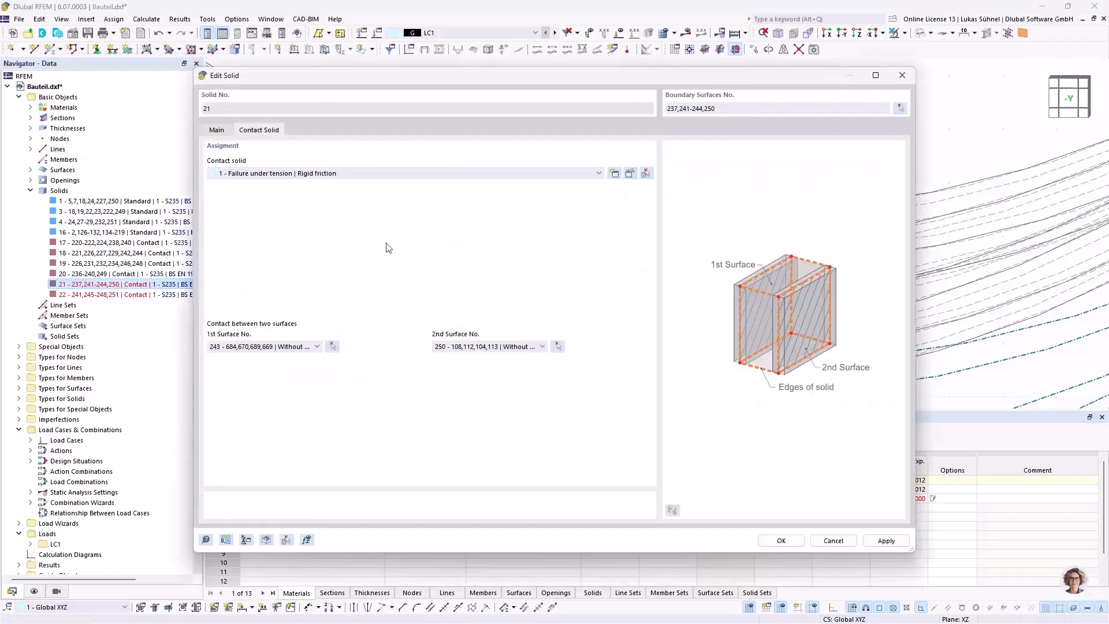
click(790, 543)
- Set surface 247 as the first contact surface of solid 22
double_click(113, 296)
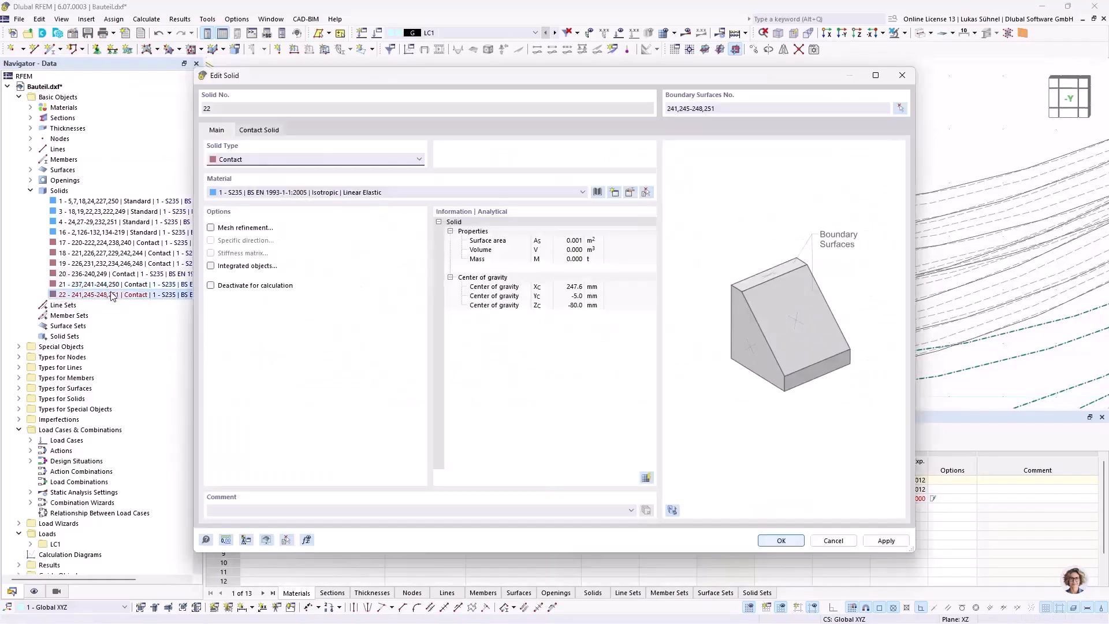
click(269, 132)
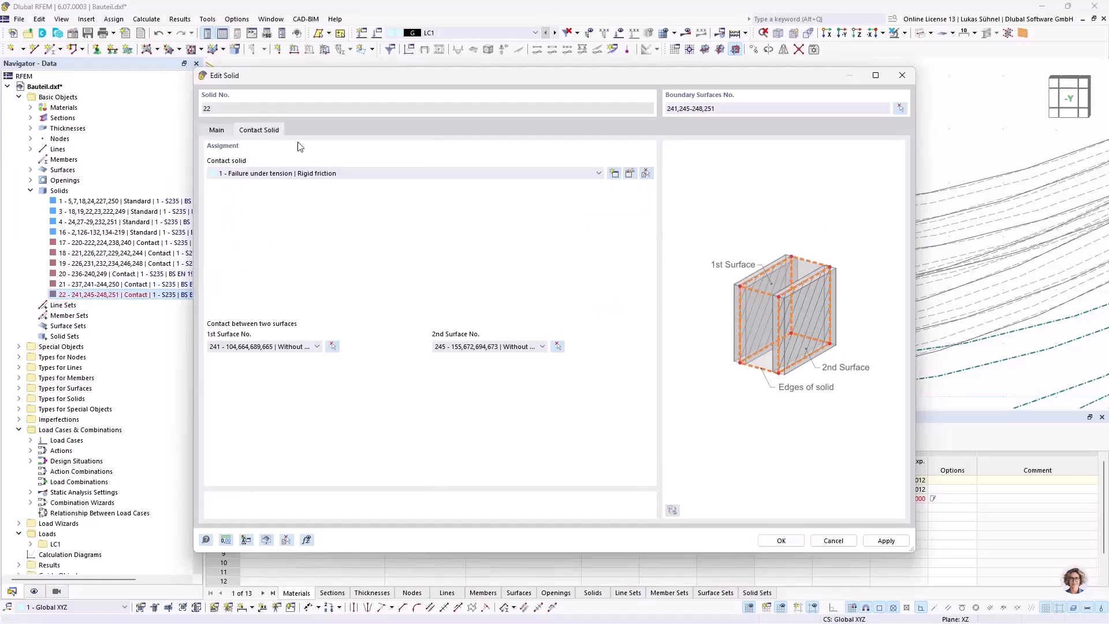
click(333, 346)
click(638, 242)
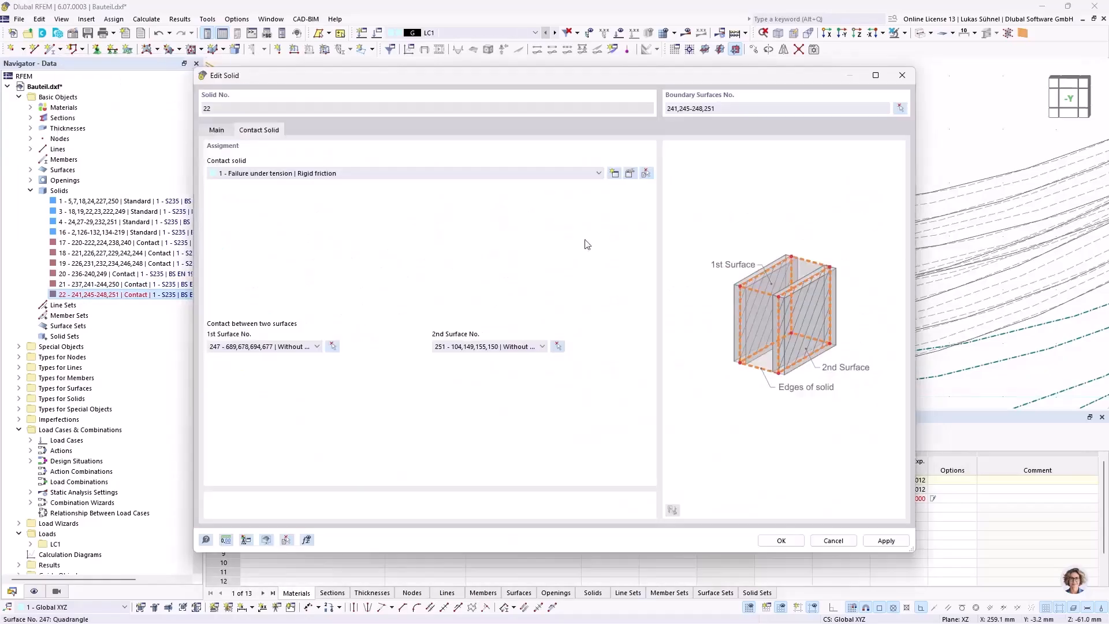
click(767, 543)
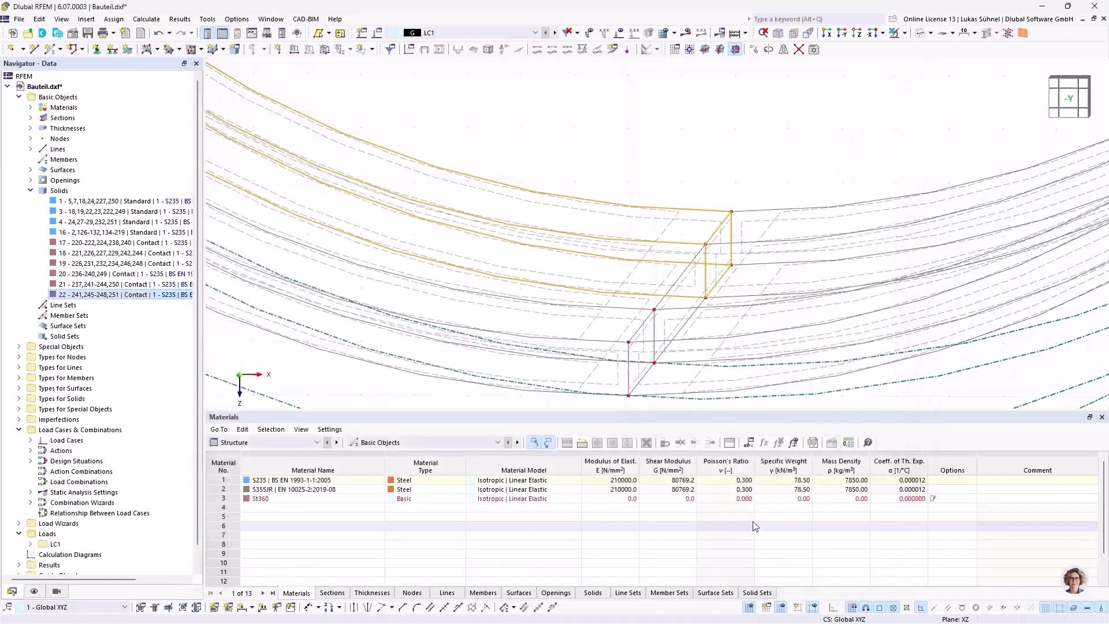
- Turn off the wireframe display to show the model shaded around the ring's bore
scroll(638, 198, down, 3)
scroll(636, 198, down, 3)
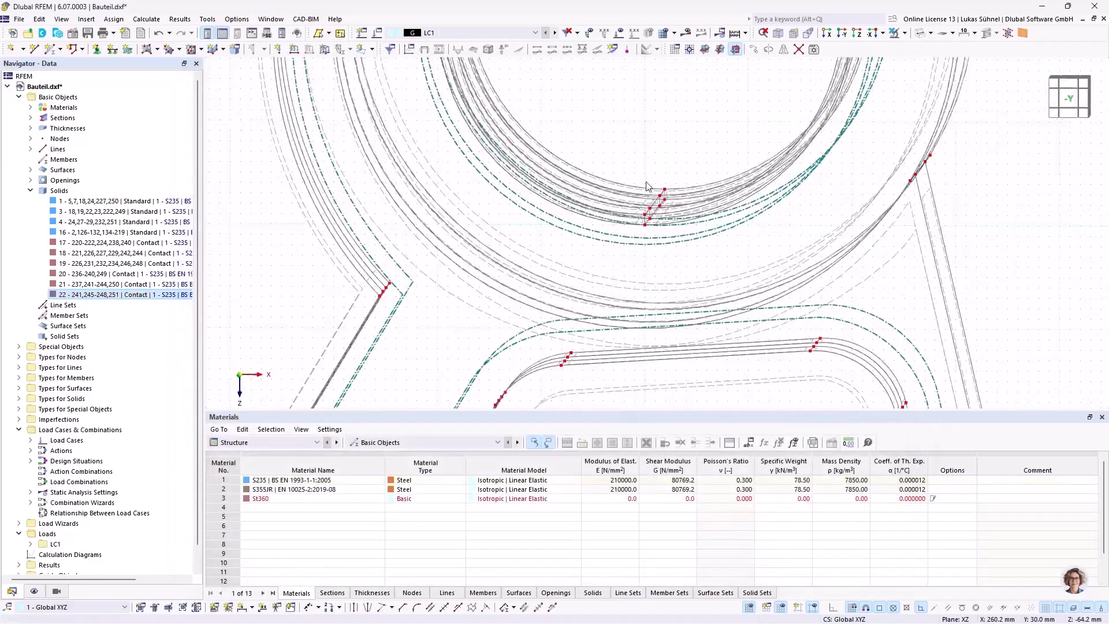
scroll(641, 185, up, 3)
middle_drag(619, 155, 565, 245)
click(918, 36)
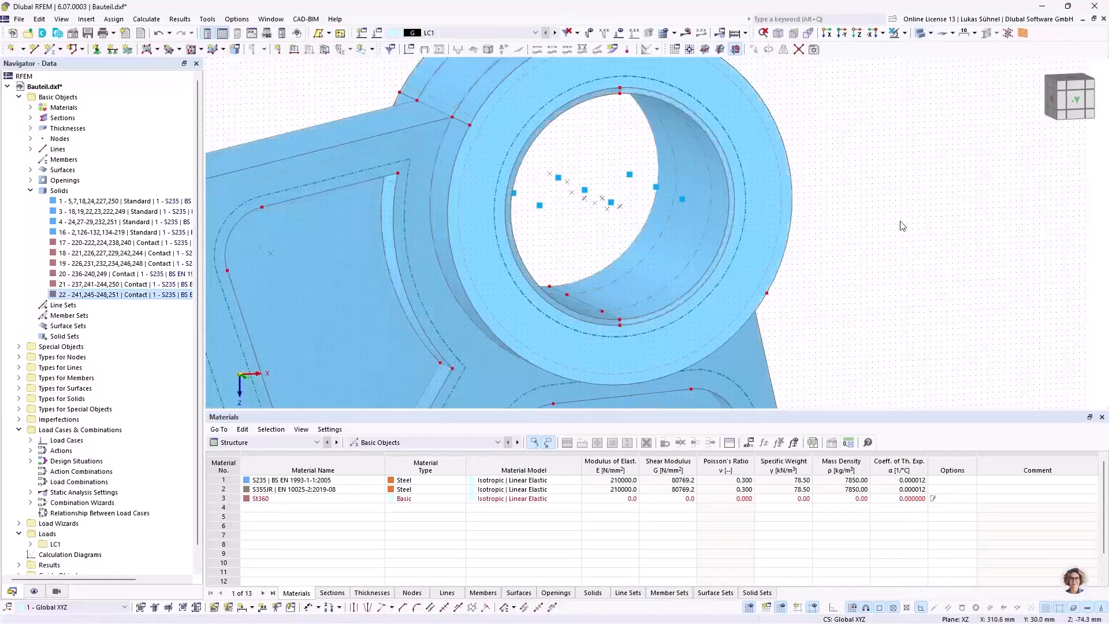
- Start a Move/Copy of the bore's inner edge arcs with a Y displacement of 60 mm
scroll(841, 158, up, 5)
scroll(528, 249, up, 3)
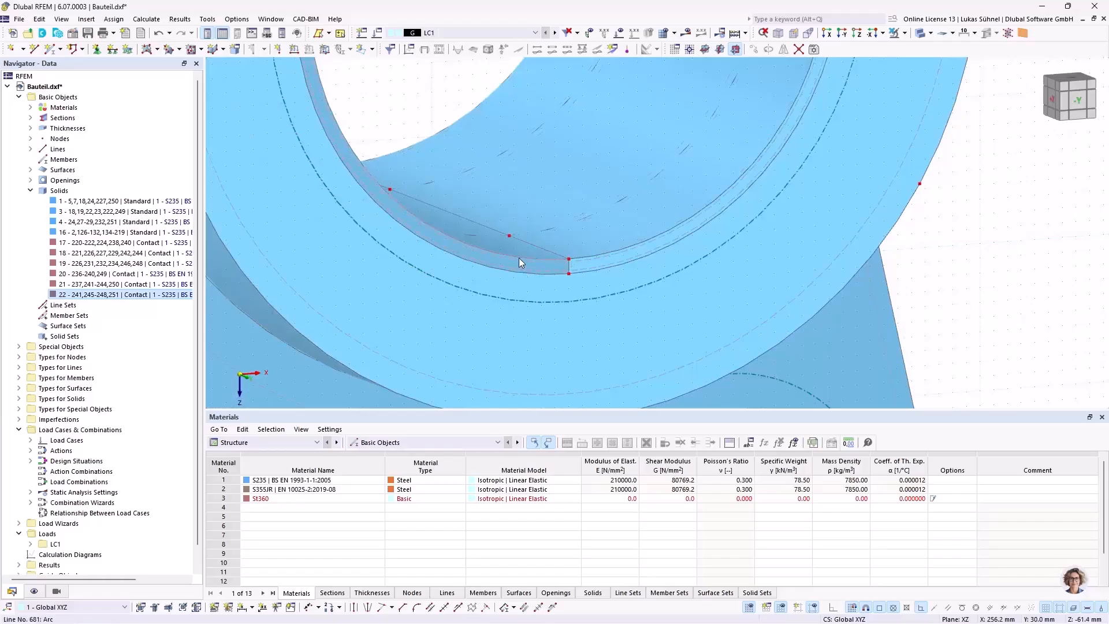
scroll(602, 276, down, 5)
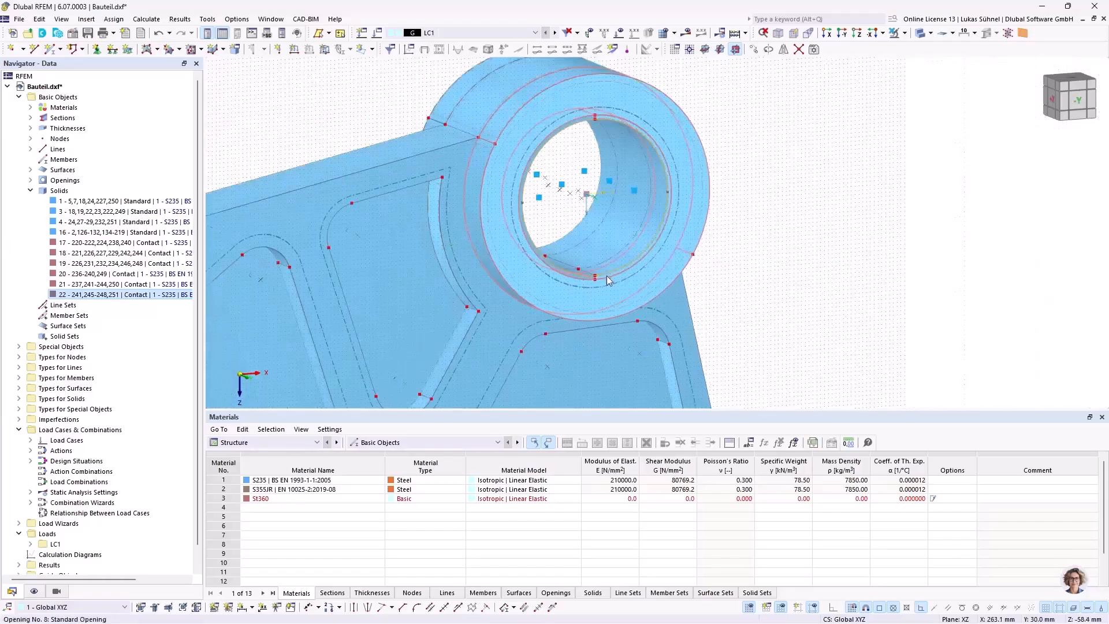
scroll(615, 133, up, 5)
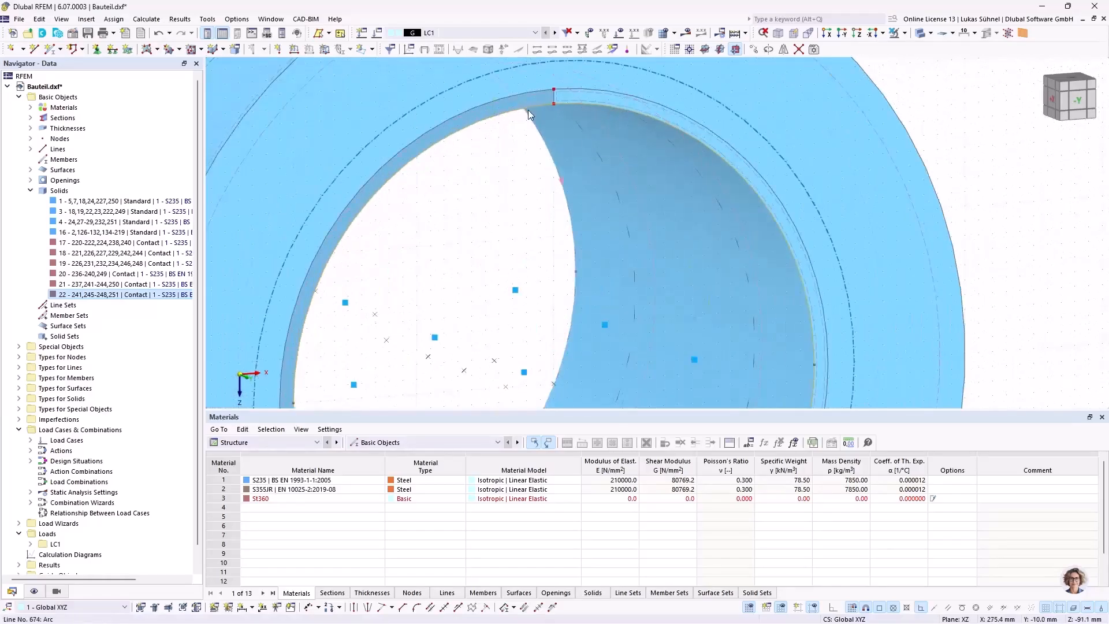
right_click(531, 106)
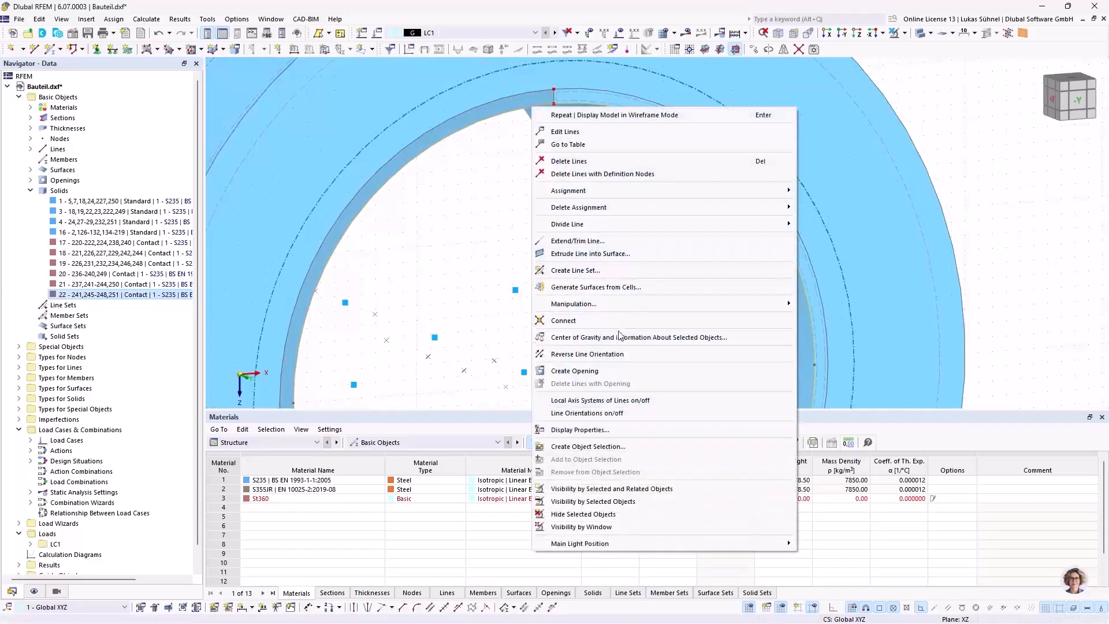
mouse_move(614, 304)
click(850, 301)
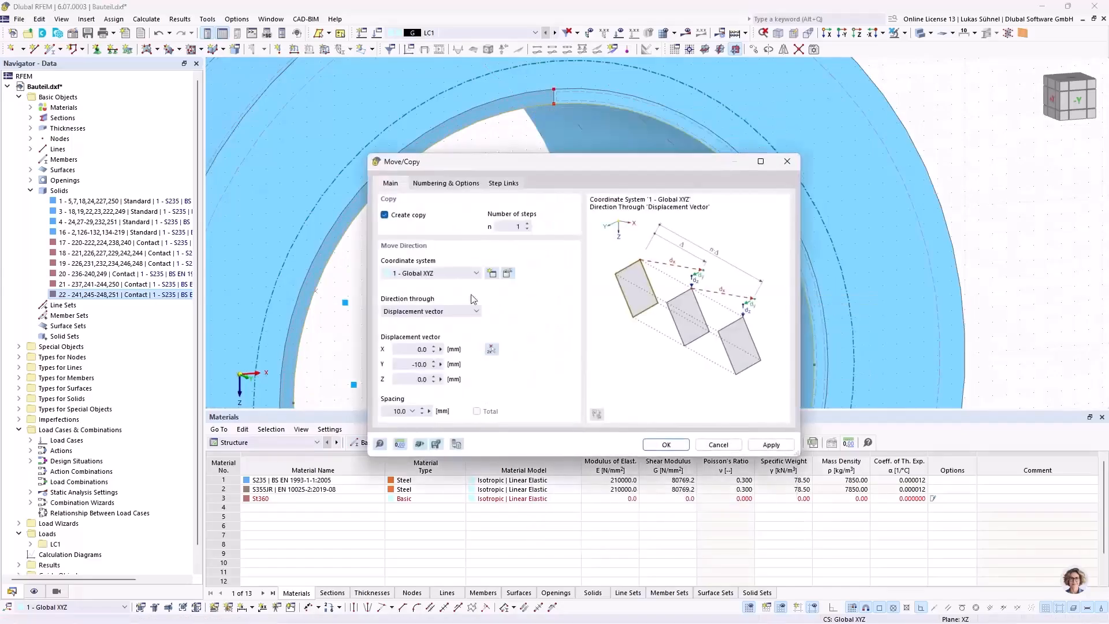
click(406, 366)
text(60)
- Link only the copied lines with surfaces, using the ring's front face as template surface, and create the copy
click(500, 183)
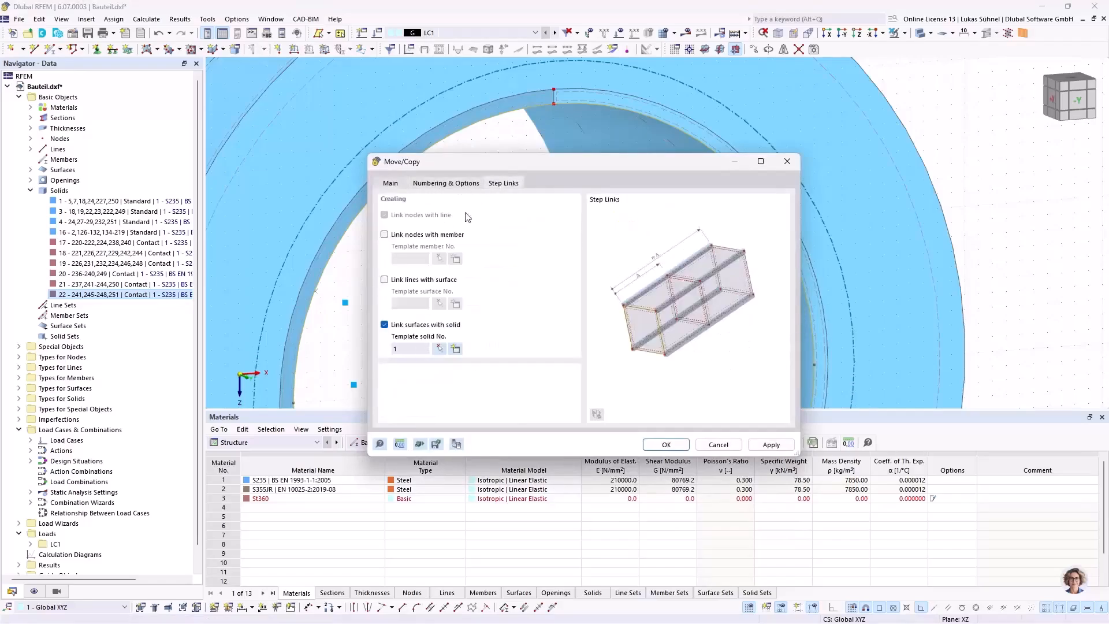
click(397, 326)
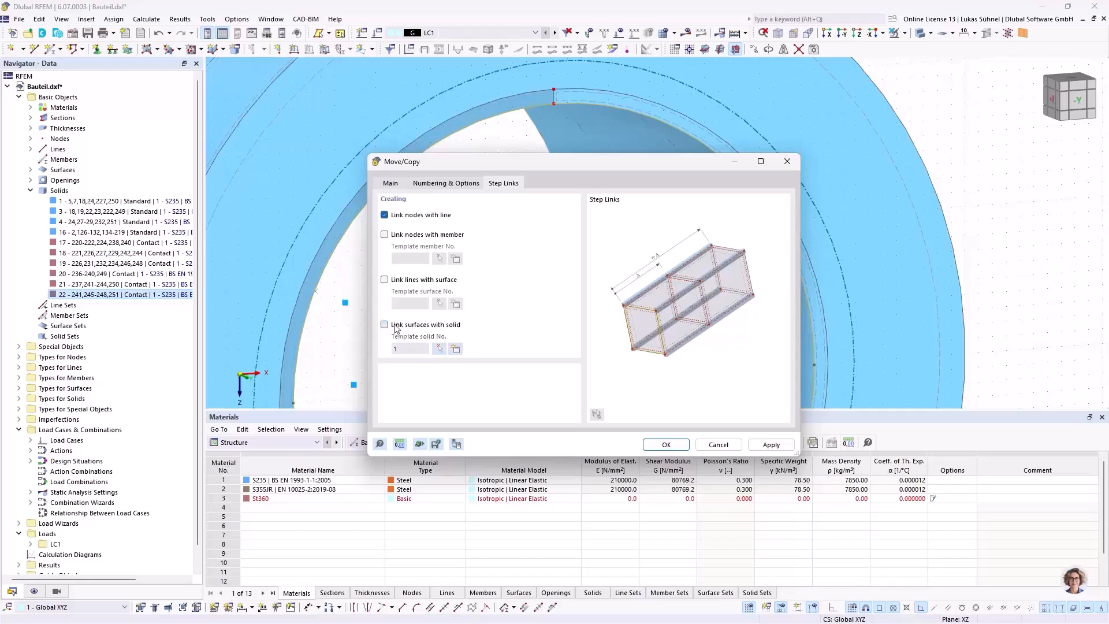
click(417, 216)
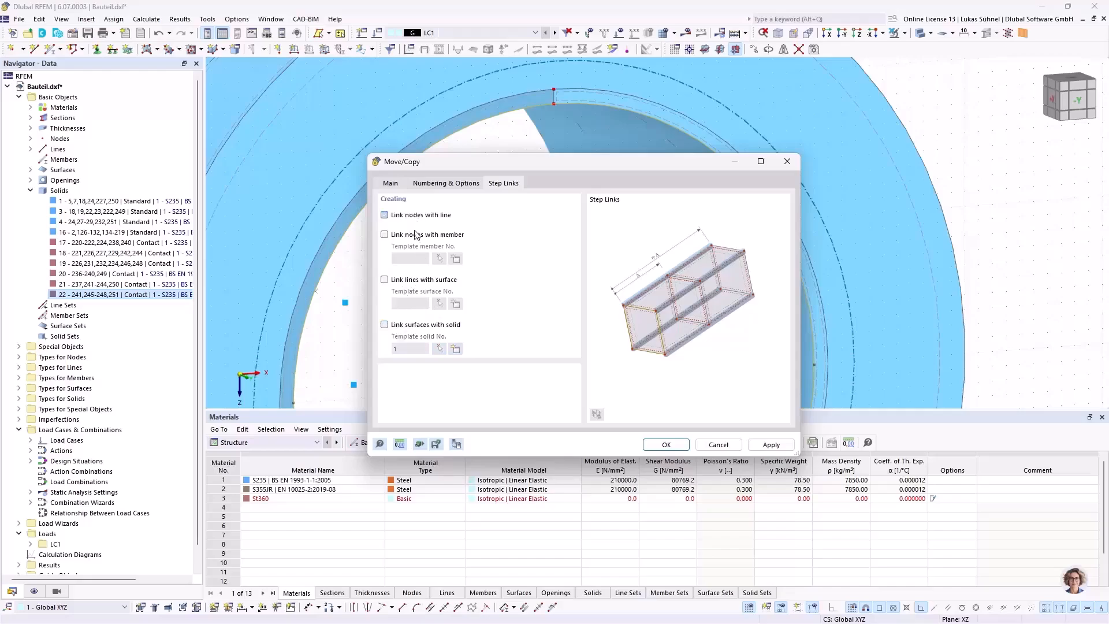
click(407, 280)
click(438, 303)
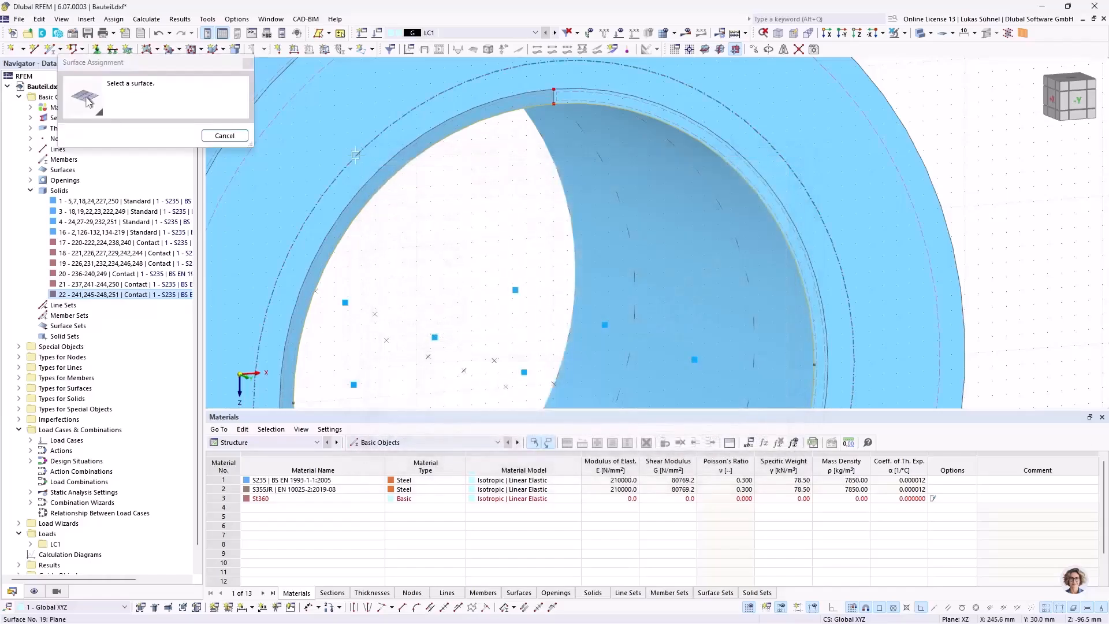
click(363, 159)
click(635, 448)
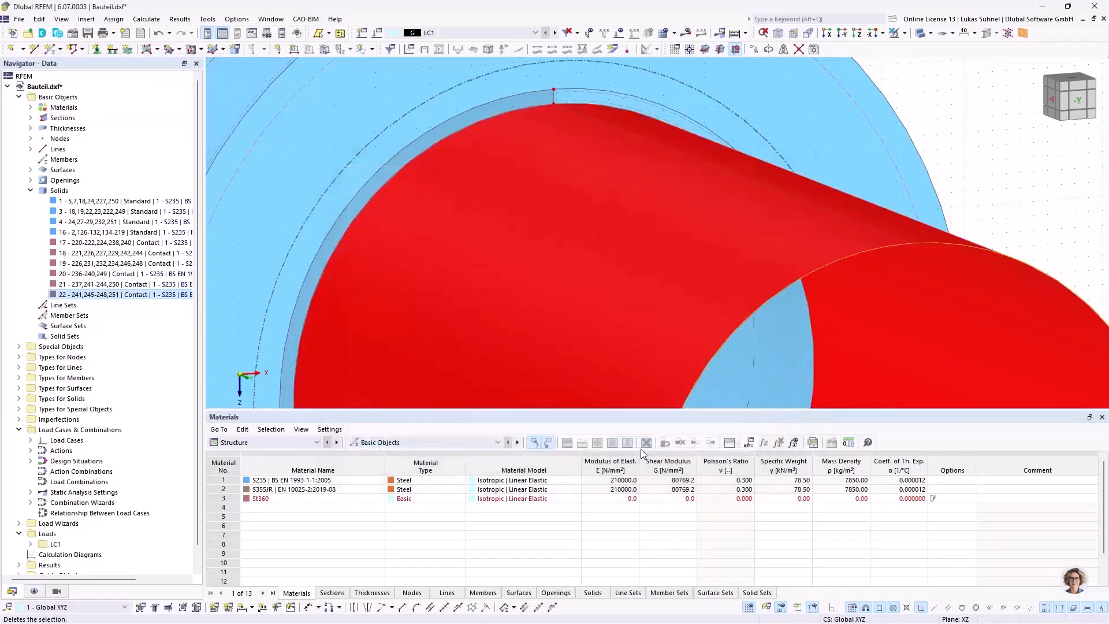
- Turn on the transparent solid display to see the copied cylinder and its open end beside the ring's bore
scroll(462, 208, down, 3)
ctrl+middle_drag(457, 203, 324, 173)
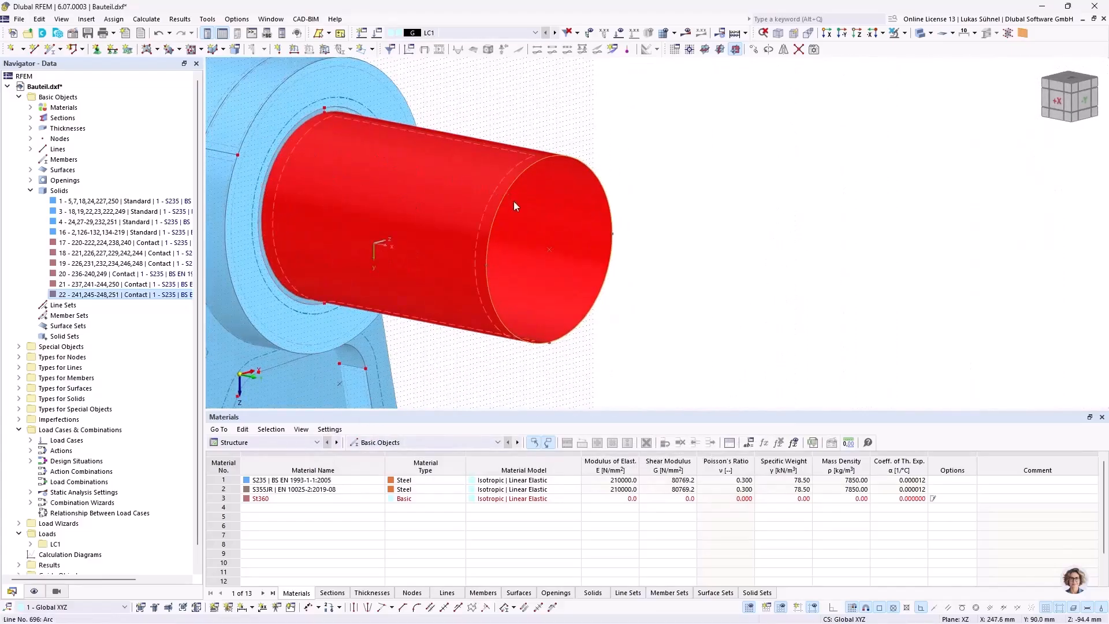
ctrl+middle_drag(470, 347, 560, 302)
click(157, 49)
click(251, 189)
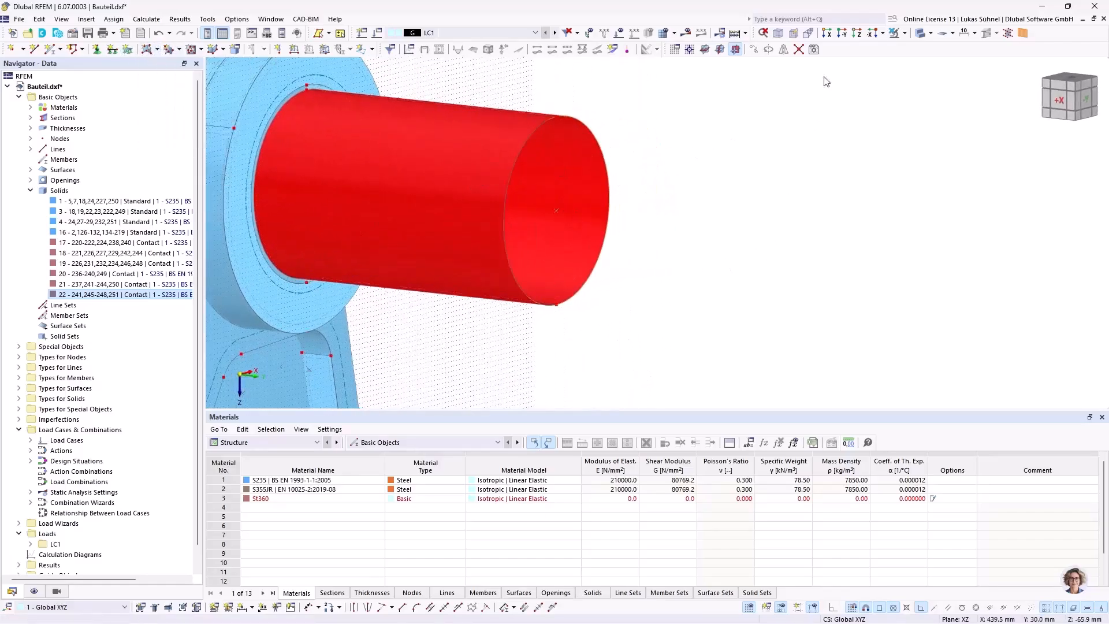
click(920, 36)
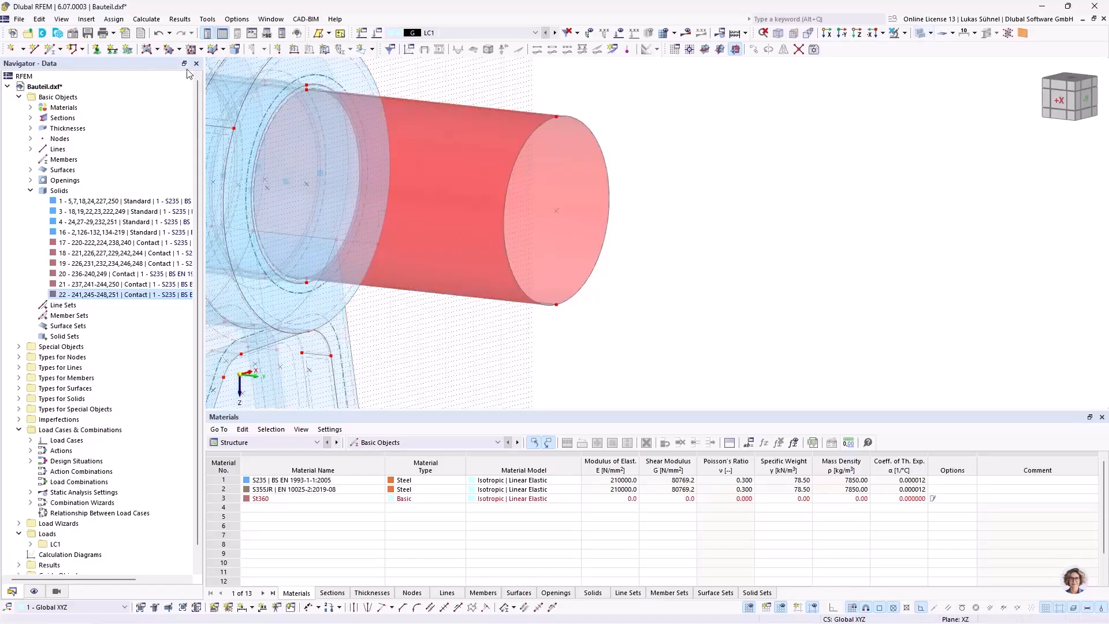
- Close the open end of the protruding cylinder with a plane surface of stiffness type Rigid, using its edge arcs as the boundary
click(157, 50)
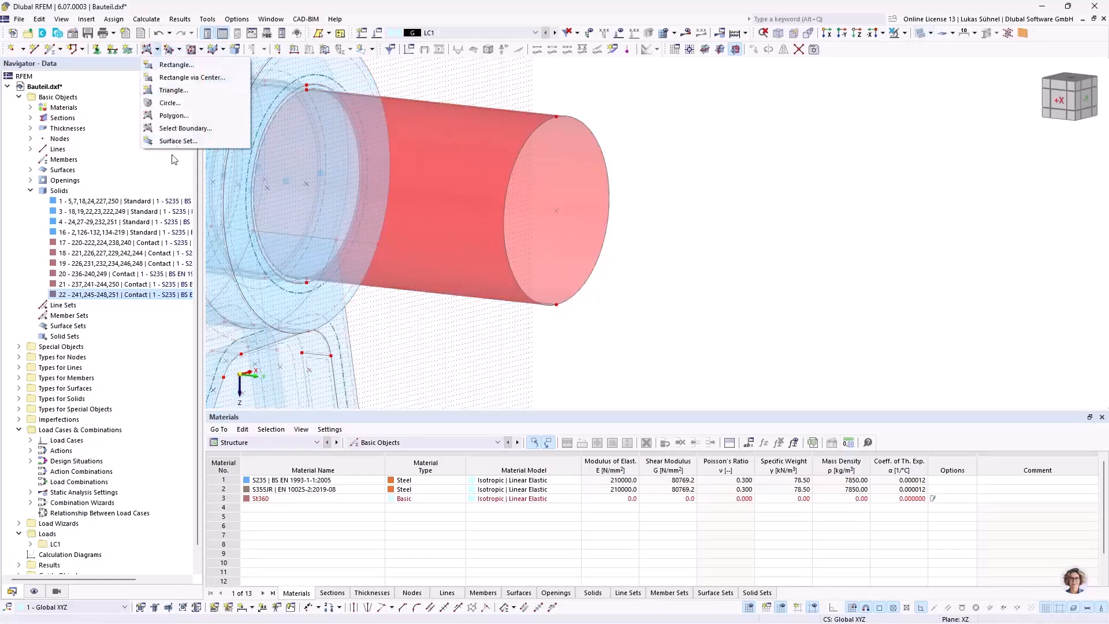
click(179, 129)
click(261, 159)
click(259, 187)
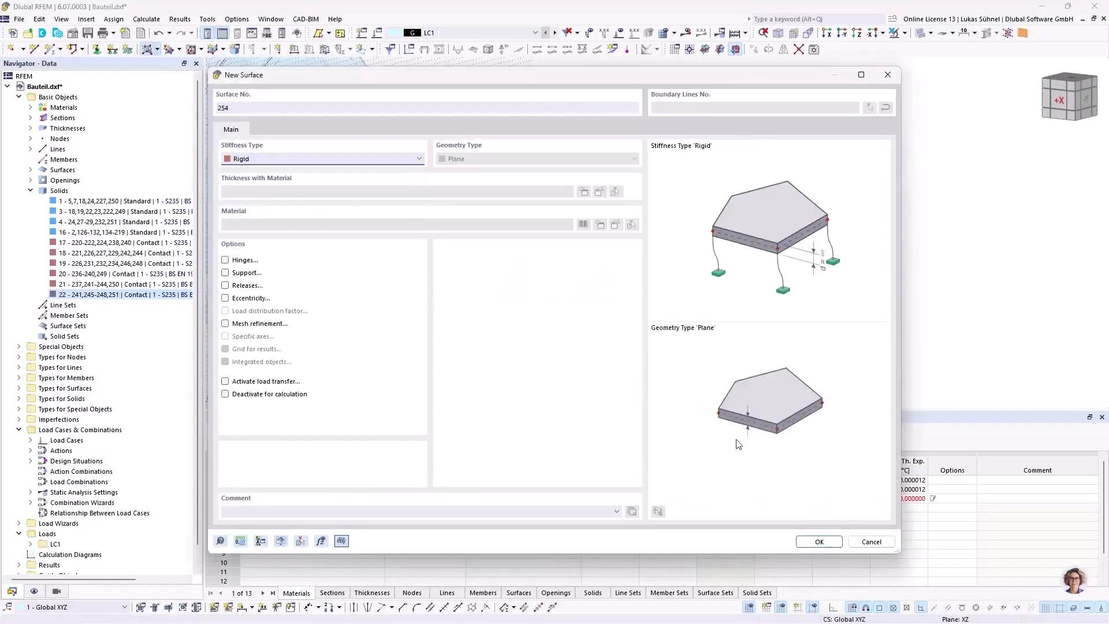
click(831, 543)
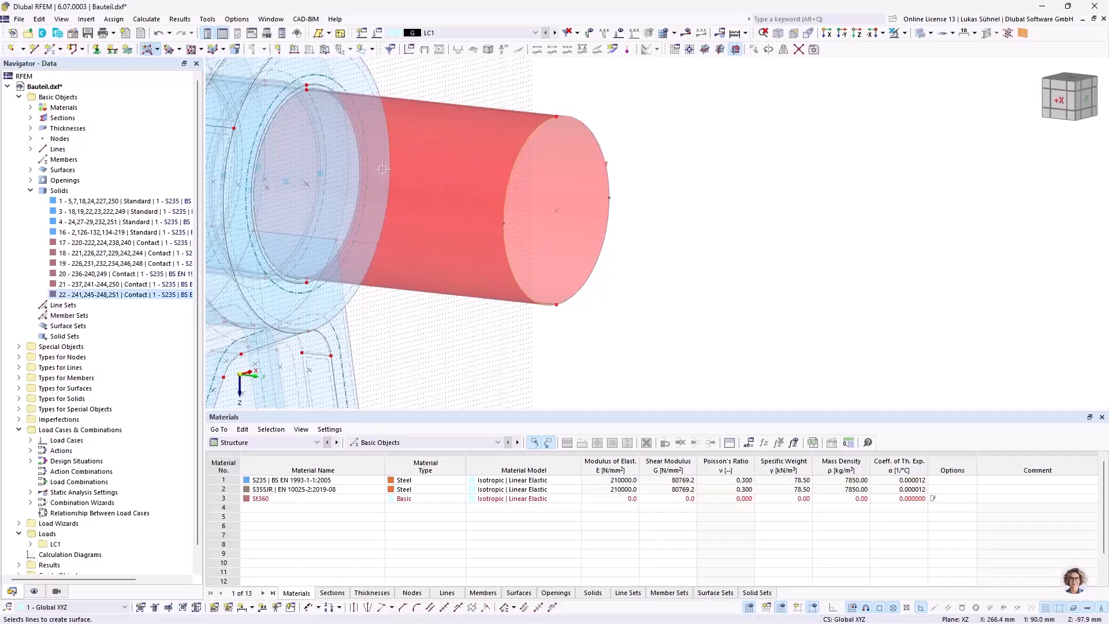
scroll(474, 200, down, 2)
key(Escape)
- Mirror the protruding cylinder with its end face as a copy across a plane parallel to XZ through Y 10.0 mm
ctrl+middle_drag(490, 283, 577, 278)
middle_drag(376, 257, 708, 280)
drag(742, 351, 578, 111)
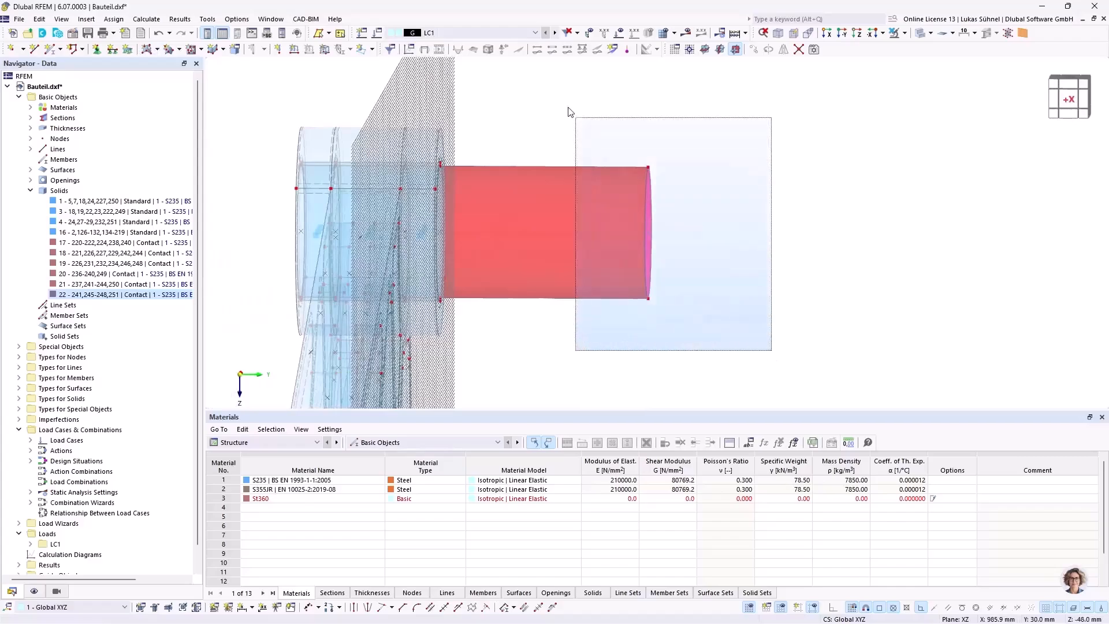
right_click(582, 204)
mouse_move(791, 288)
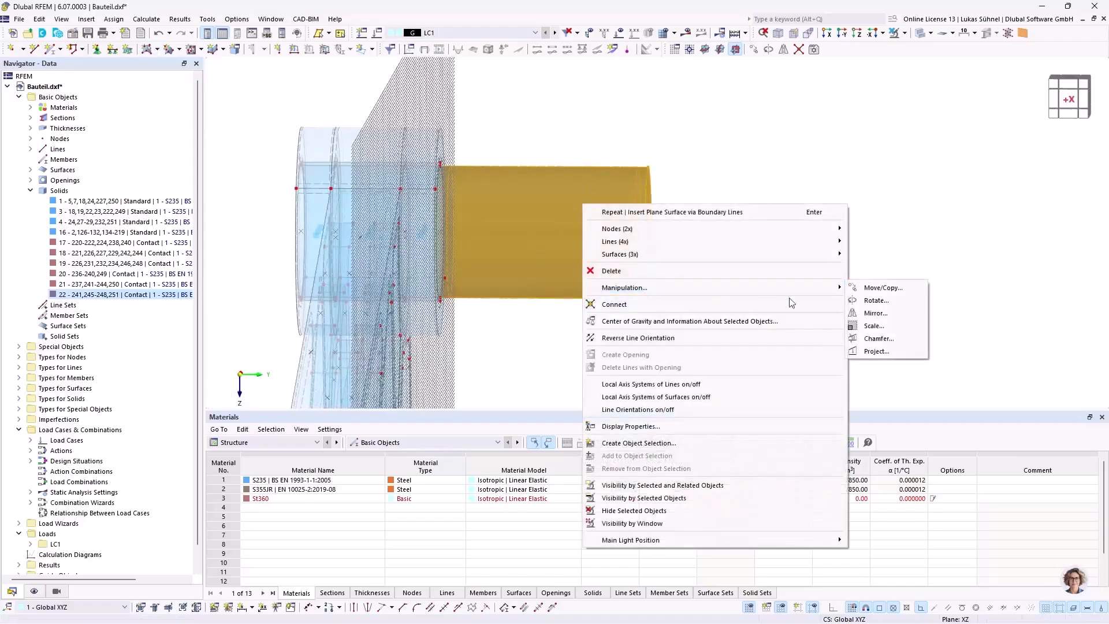
click(875, 312)
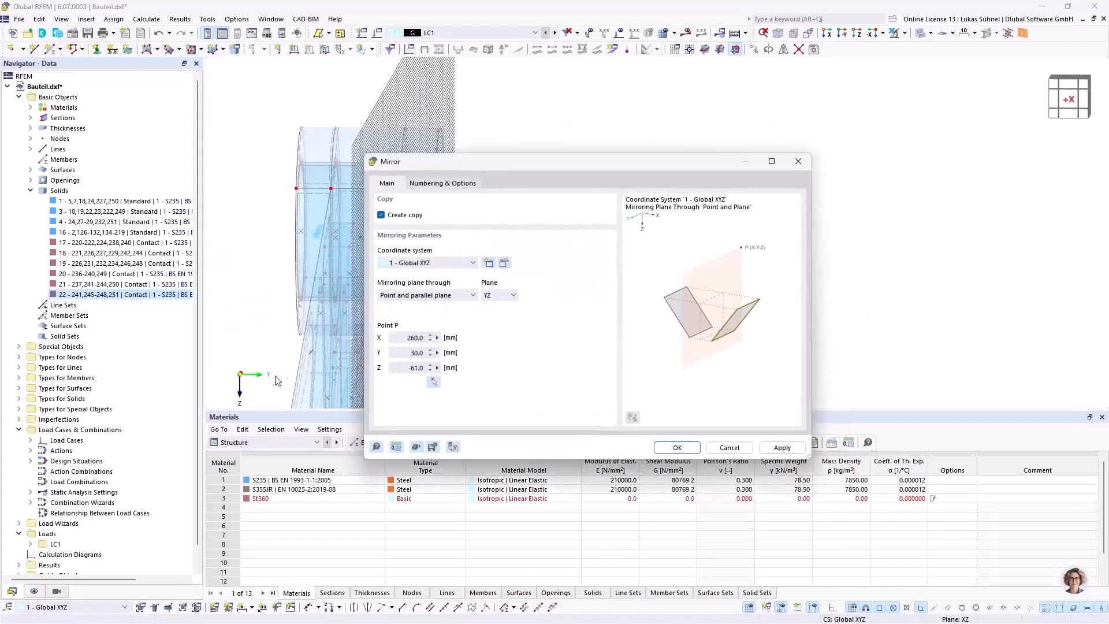
click(492, 298)
click(491, 324)
click(433, 383)
scroll(393, 243, up, 5)
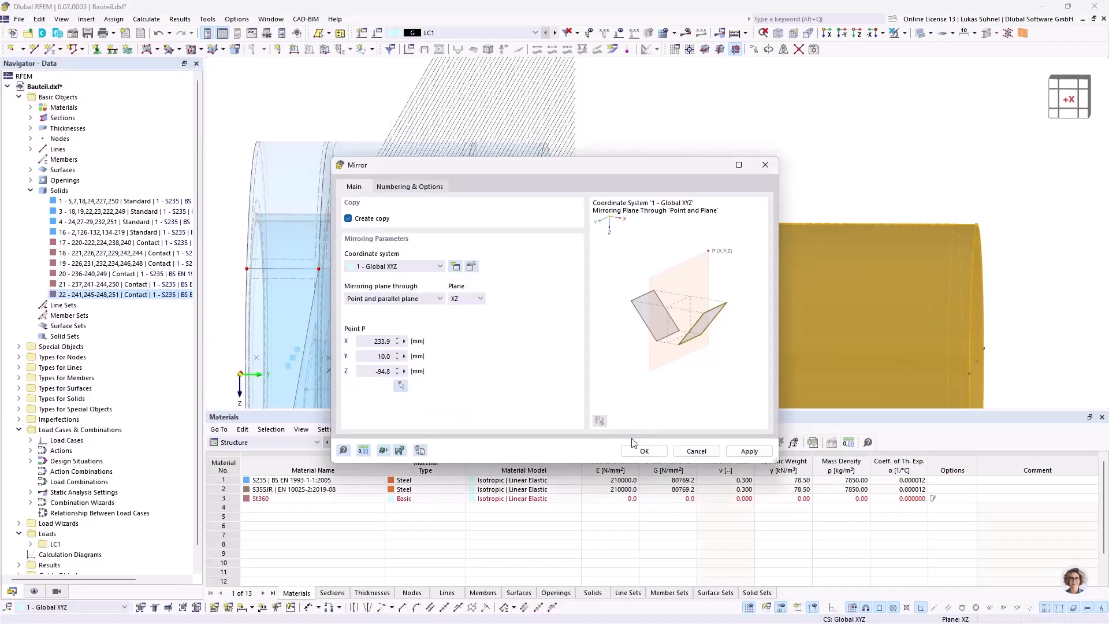
click(644, 452)
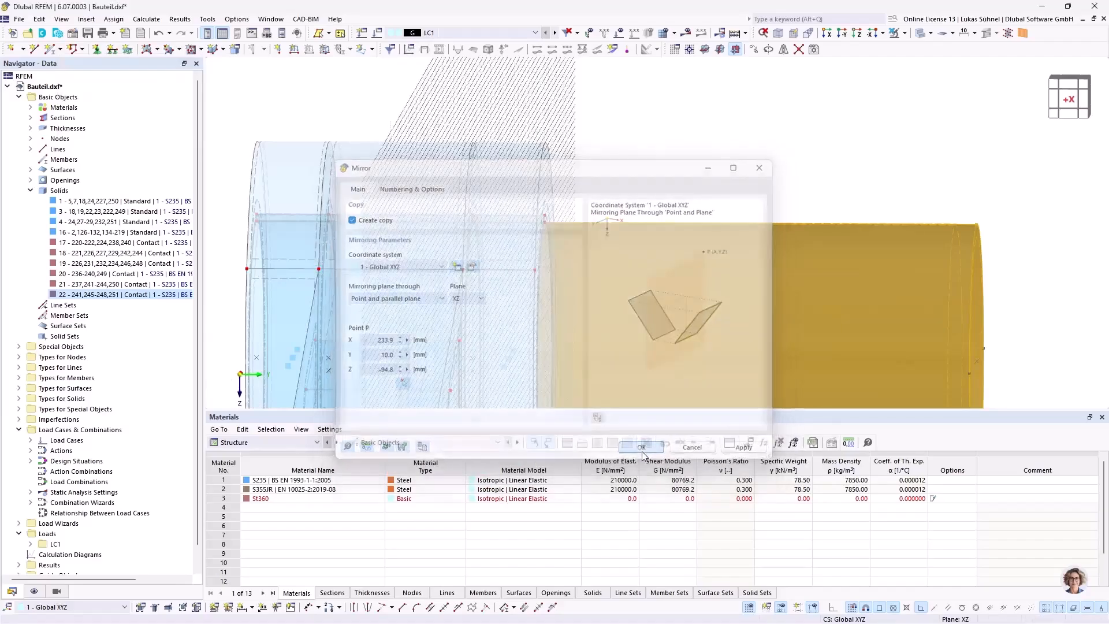
scroll(613, 151, down, 3)
click(744, 119)
- Start a new Standard solid in material 1 - S235 with graphical selection of its boundary surfaces and Autocomplete off
ctrl+middle_drag(700, 180, 751, 180)
middle_drag(881, 146, 644, 162)
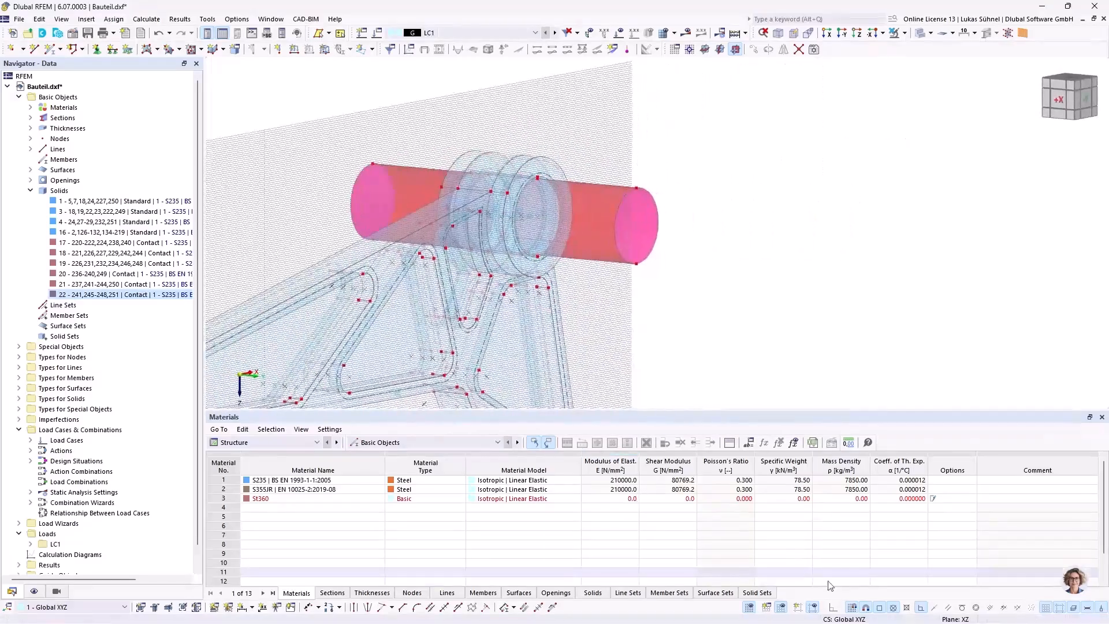
ctrl+middle_drag(646, 271, 660, 252)
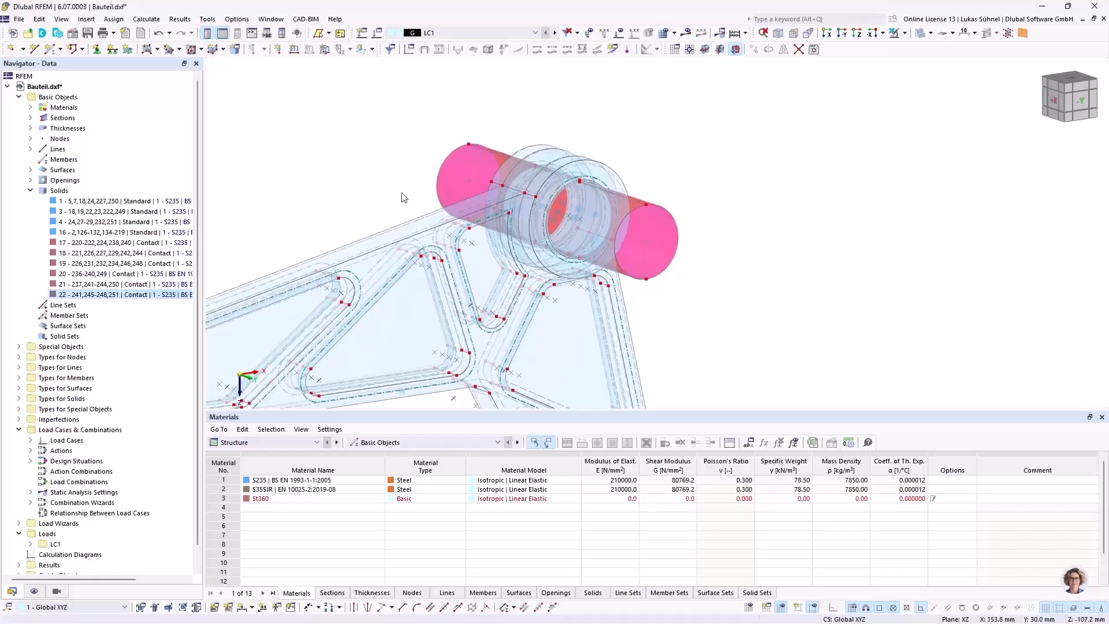
right_click(56, 198)
click(98, 206)
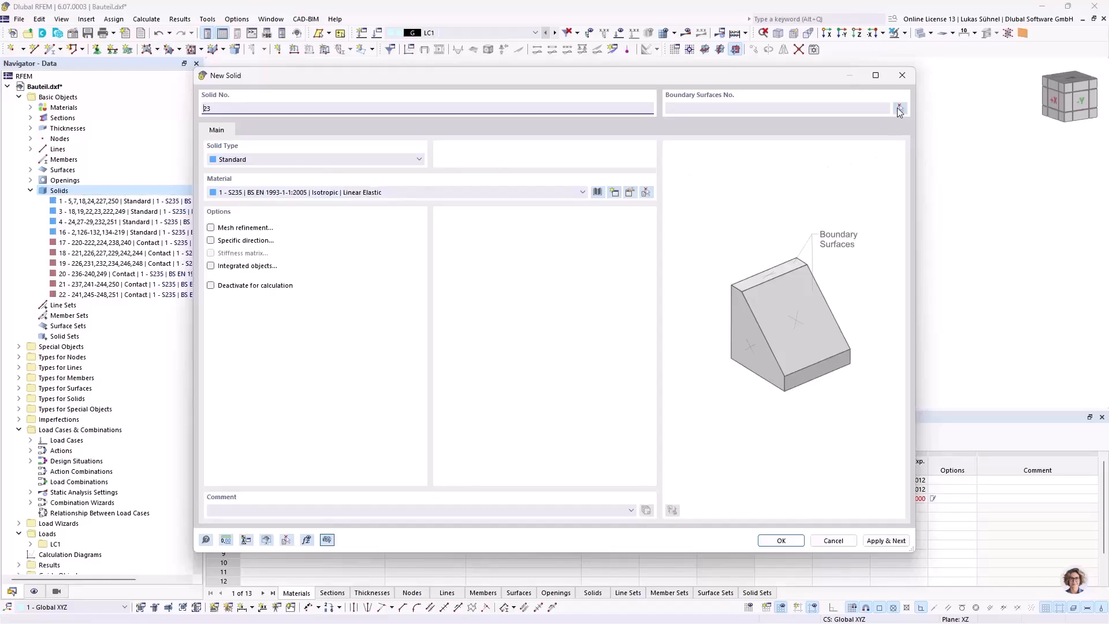
click(899, 108)
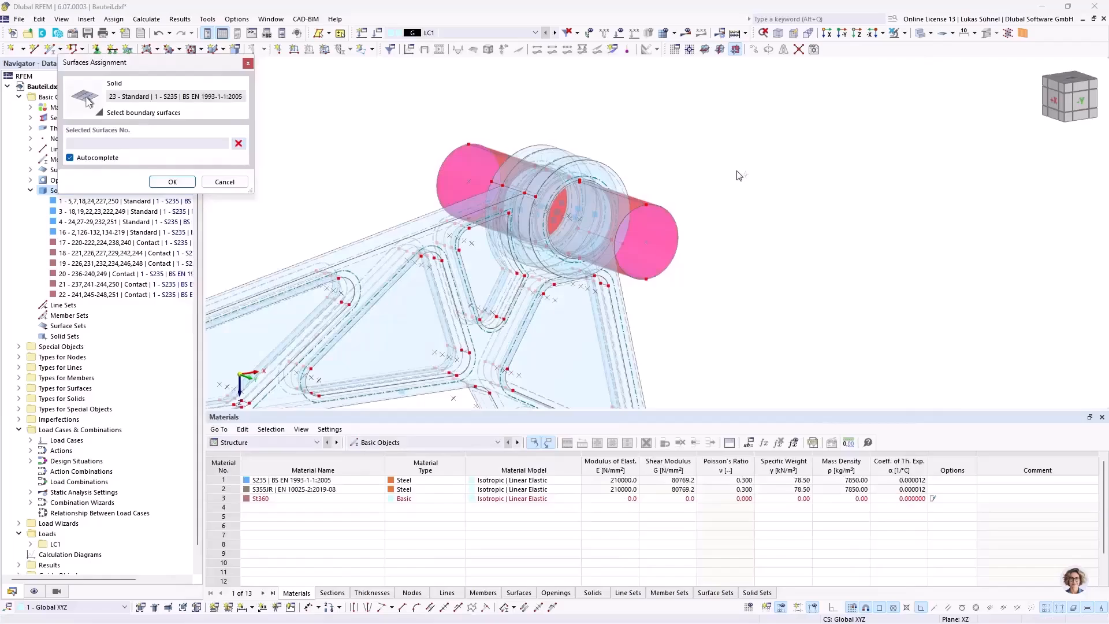
scroll(693, 253, up, 5)
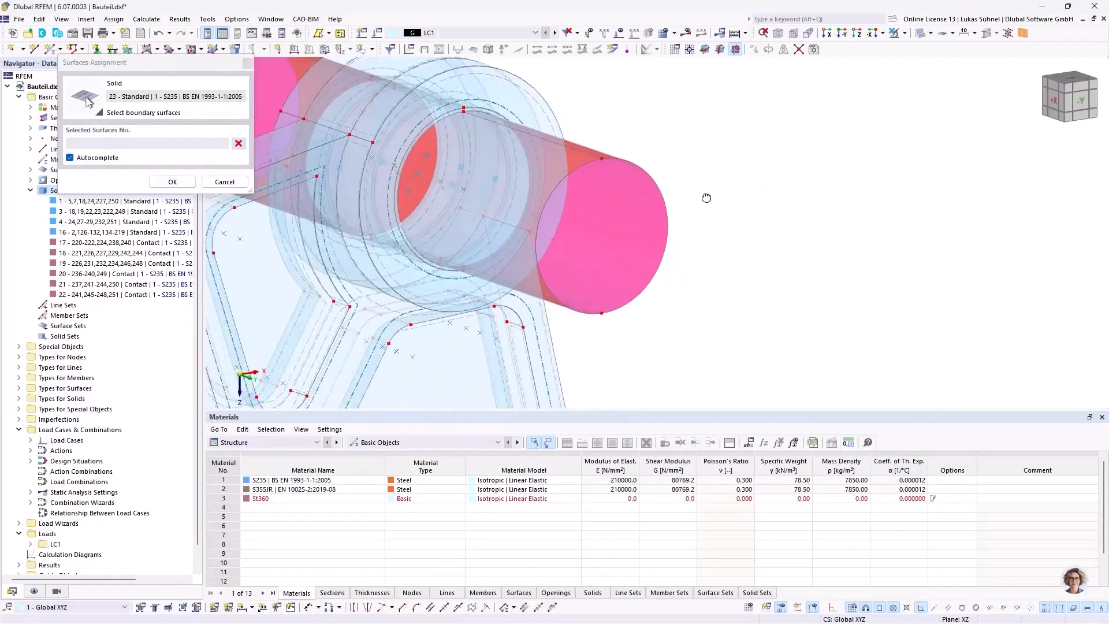
middle_drag(590, 184, 670, 240)
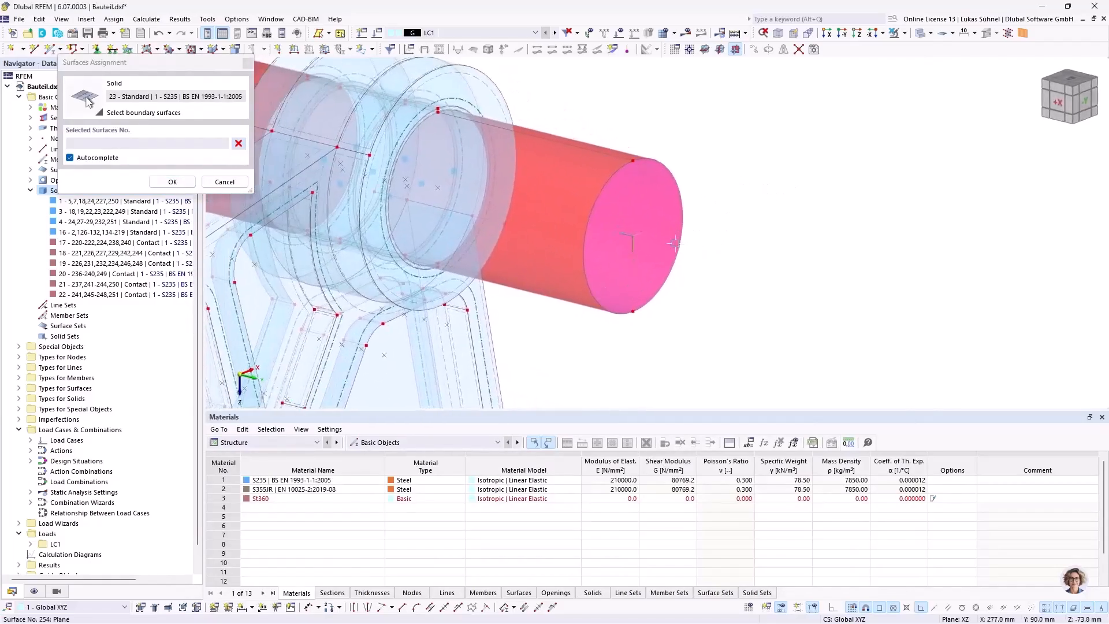
click(70, 158)
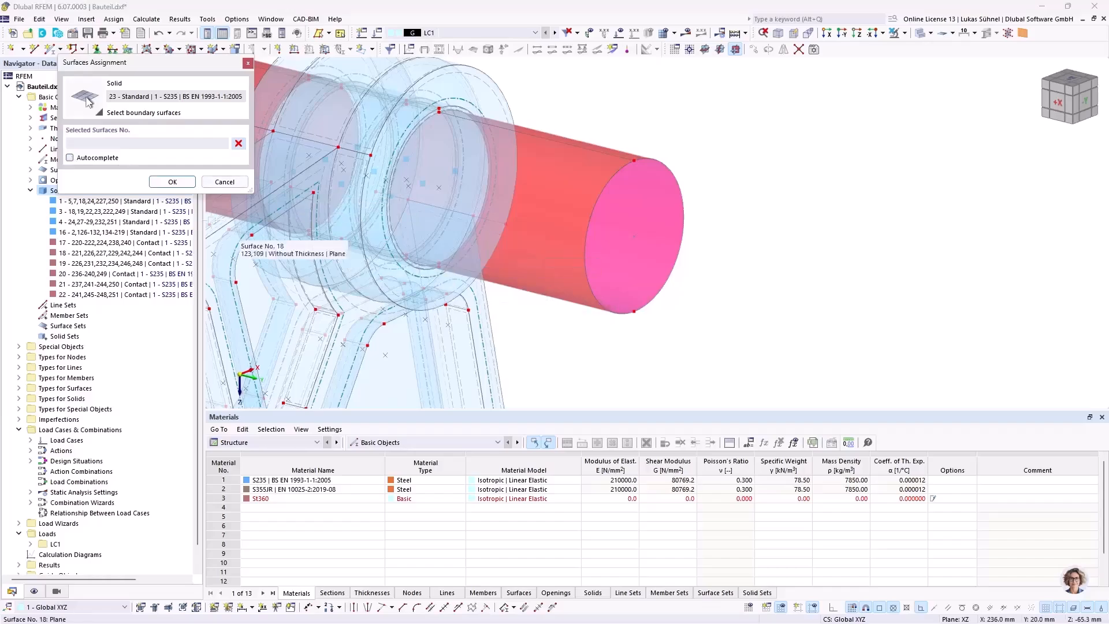
- Select the cylinder and end surfaces 252-257 of both protruding pin parts as boundary surfaces
scroll(607, 283, down, 2)
ctrl+middle_drag(584, 353, 673, 305)
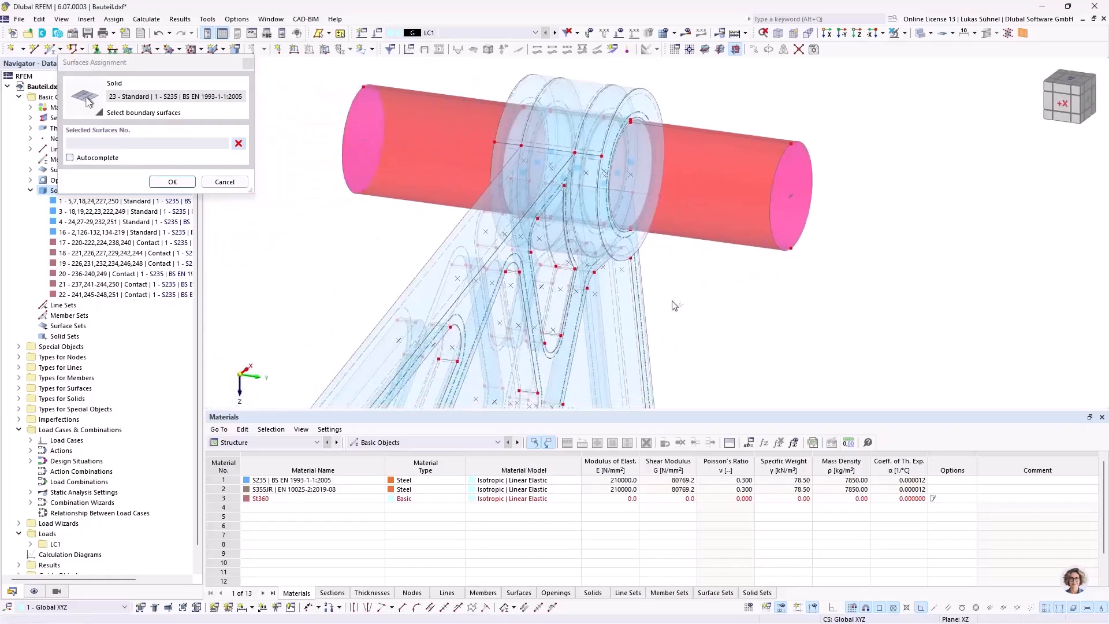
drag(874, 278, 762, 120)
drag(399, 231, 301, 82)
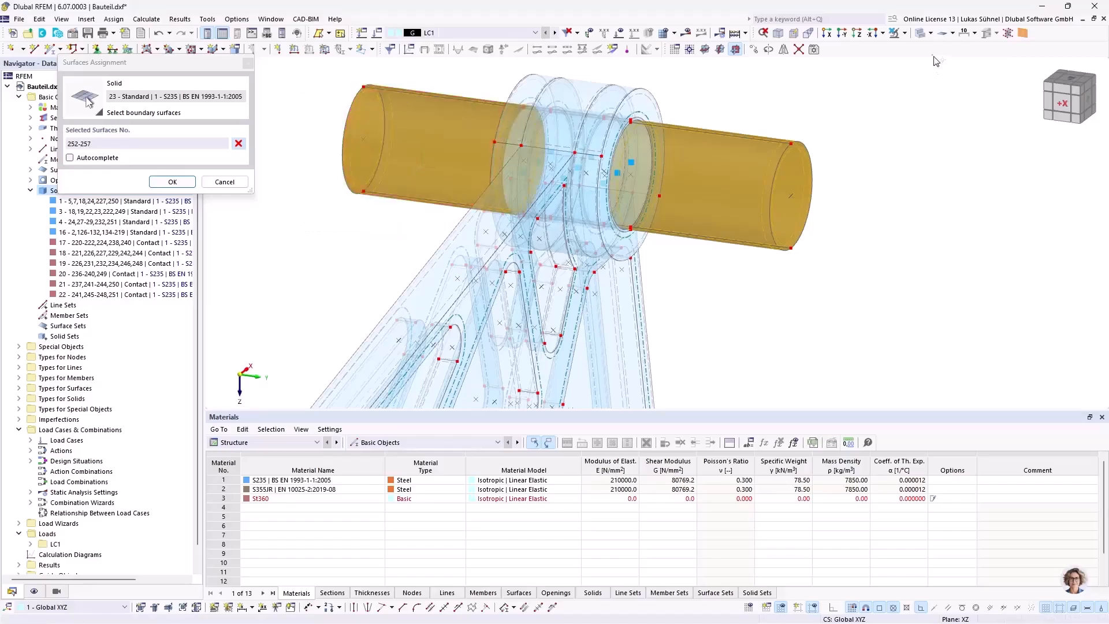
- Switch the model to wireframe display to expose the lines and surfaces inside the bore
click(919, 33)
ctrl+middle_drag(581, 163, 740, 193)
ctrl+middle_drag(816, 269, 790, 269)
scroll(831, 346, up, 5)
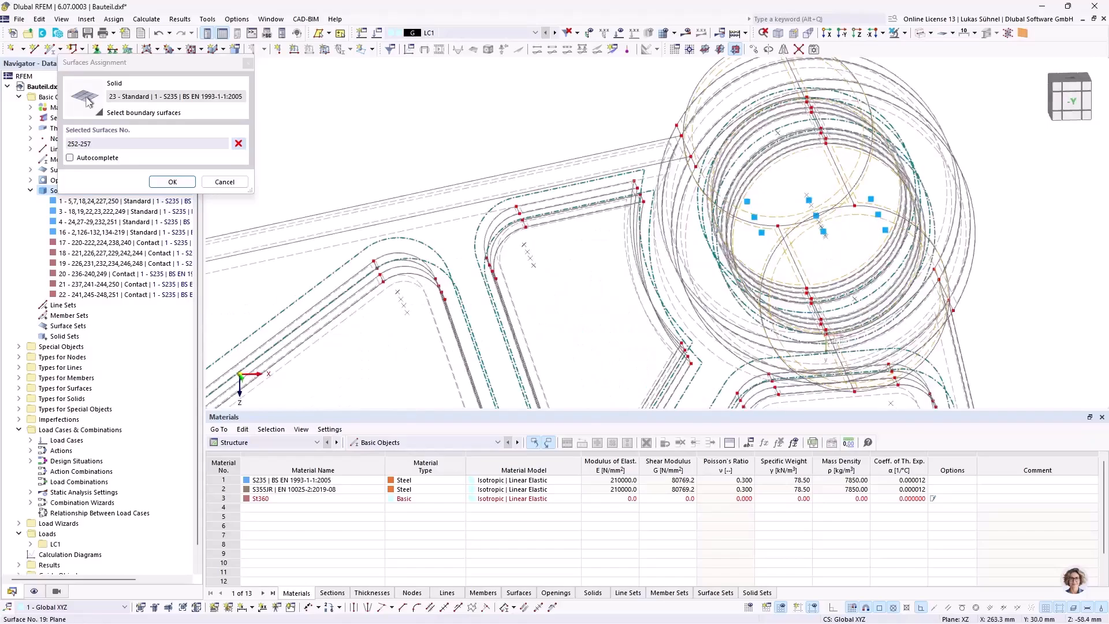
scroll(815, 292, up, 2)
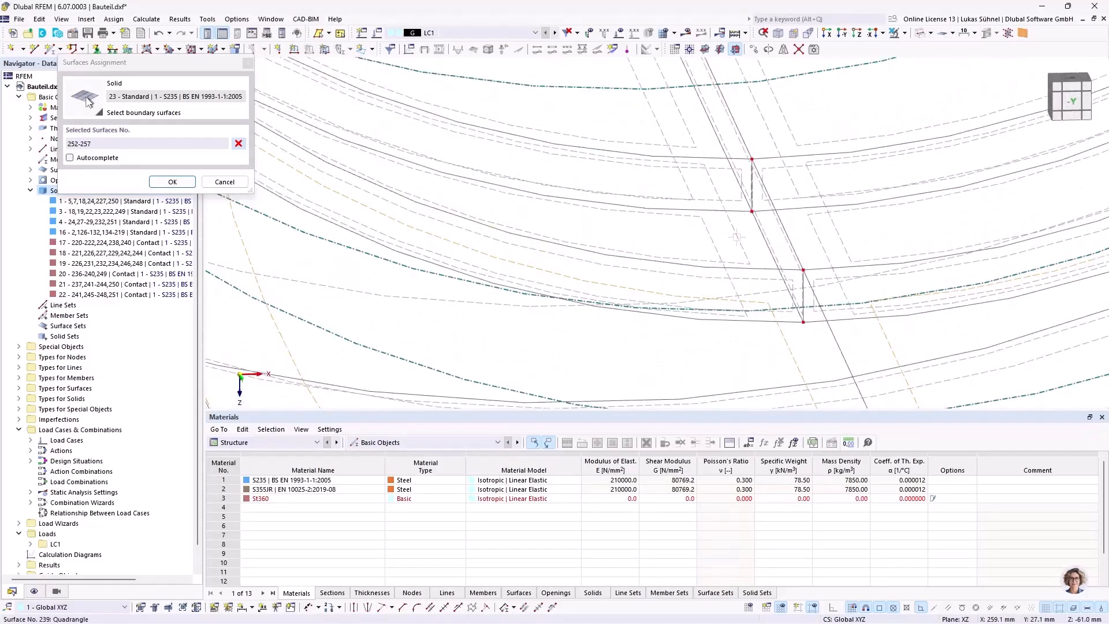
- Add bore surfaces 224, 229, 239, 243 and 247 to the boundary surfaces and try to create the solid
click(688, 126)
middle_drag(624, 91, 659, 250)
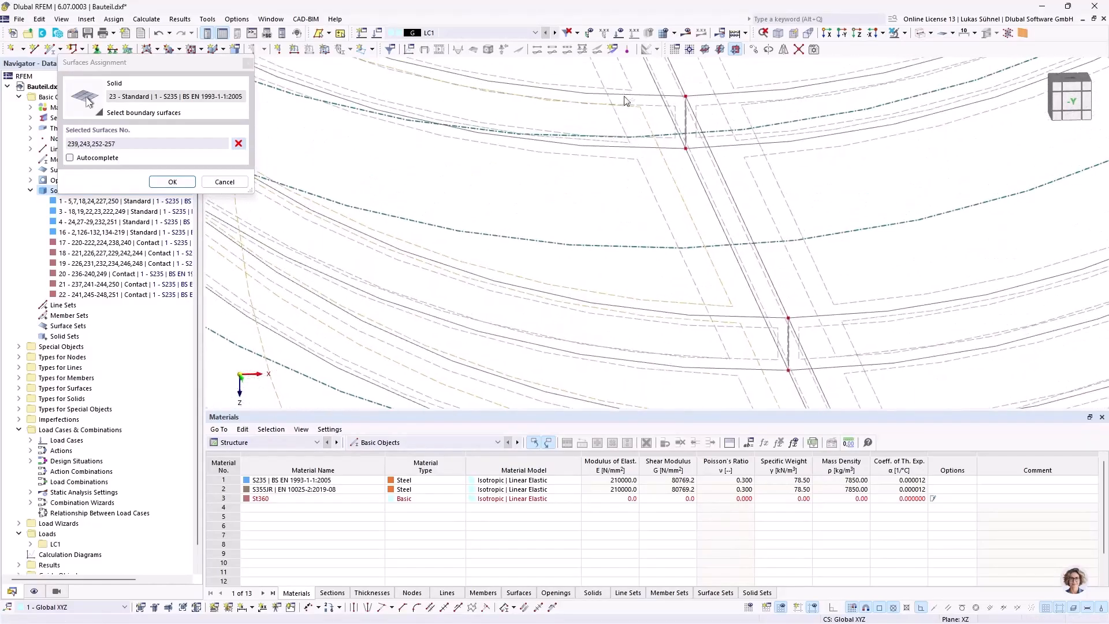
click(659, 85)
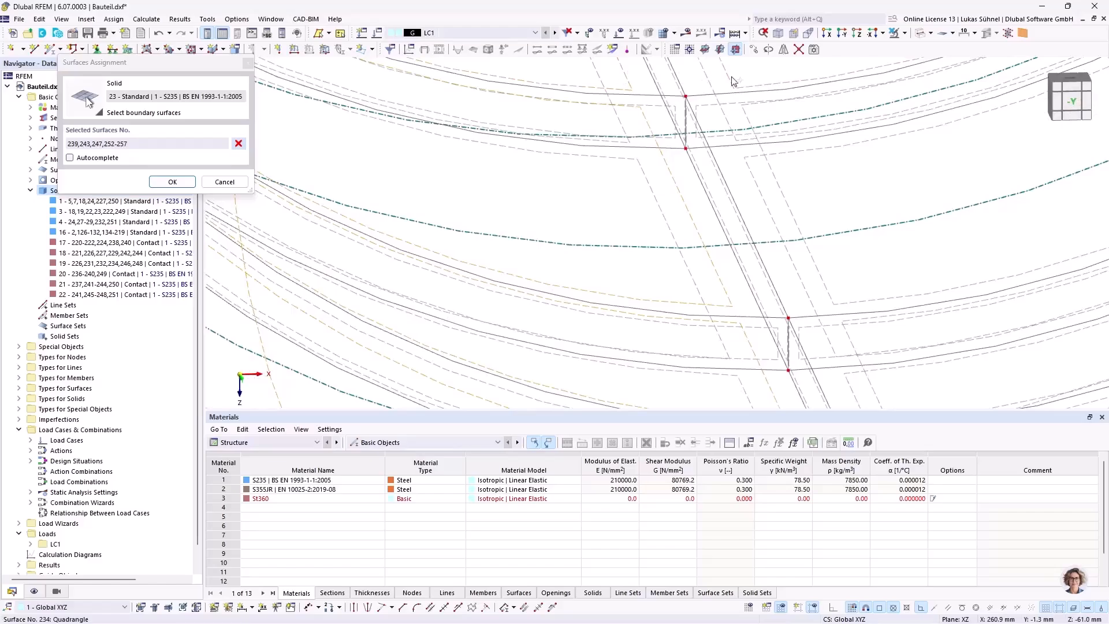
click(779, 180)
click(818, 333)
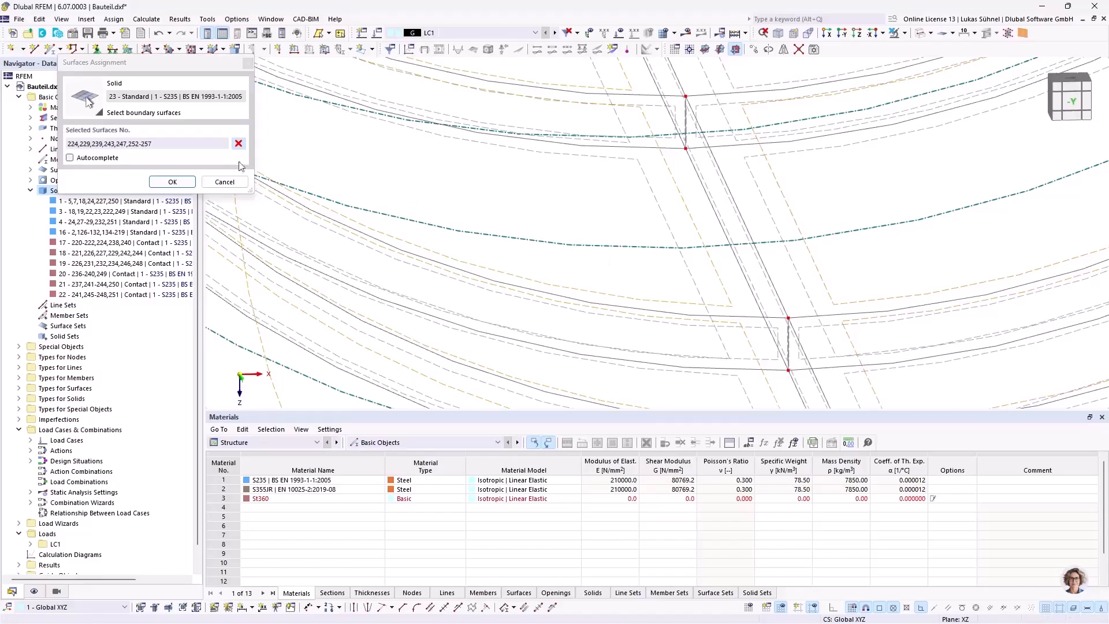
click(172, 181)
click(780, 540)
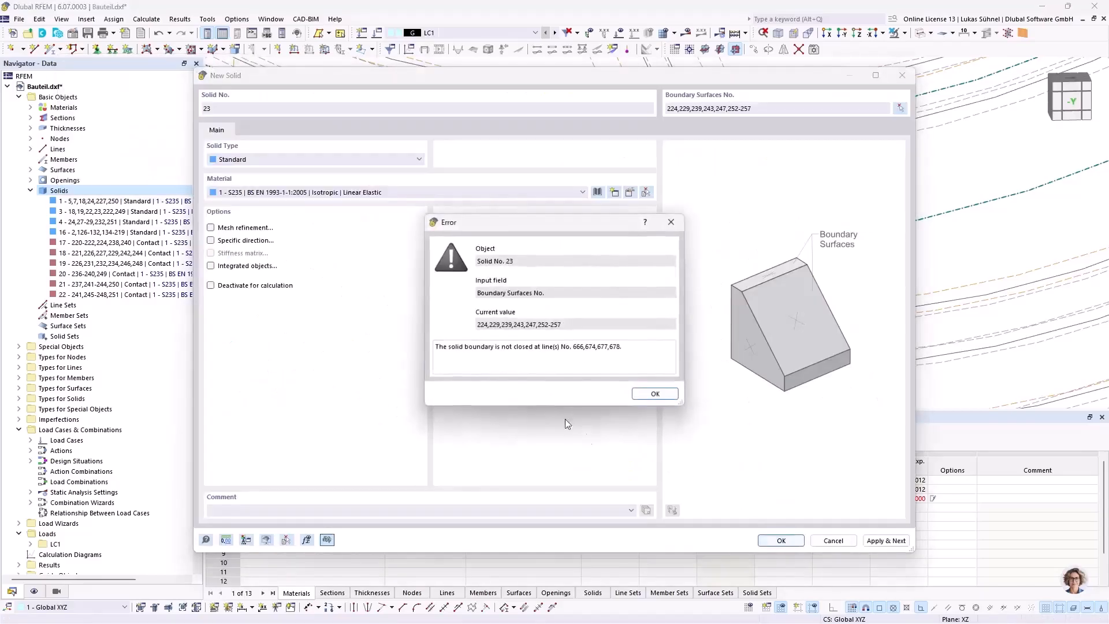
click(652, 395)
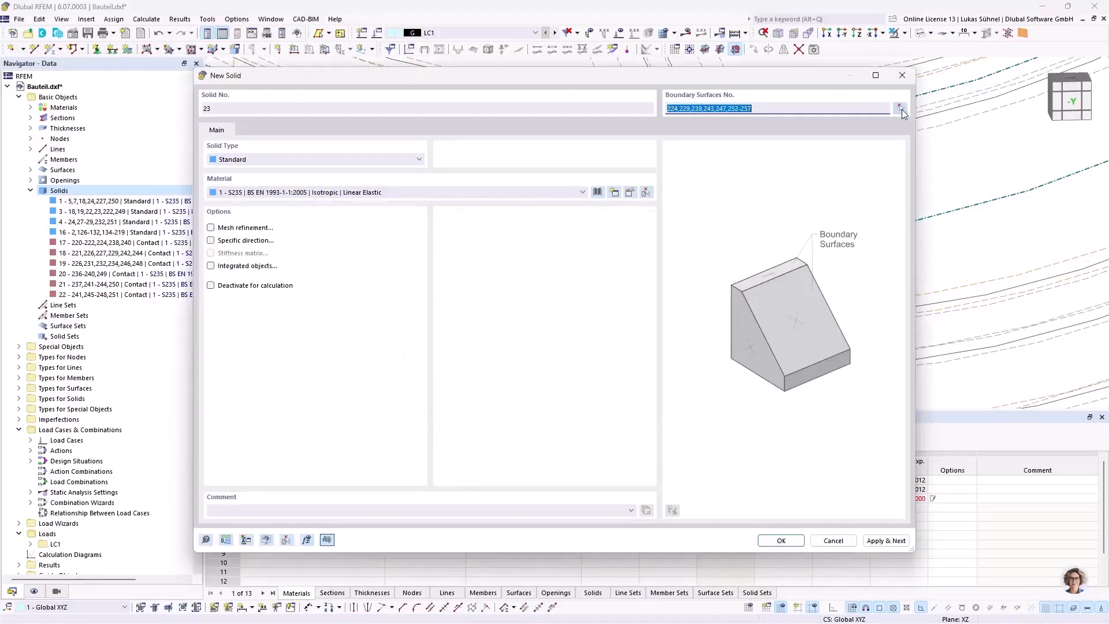
- Add the missing bore surface 234 to the boundary surfaces of solid 23 and create the solid
click(900, 108)
scroll(618, 255, up, 3)
ctrl+middle_drag(618, 255, 631, 228)
scroll(565, 308, up, 5)
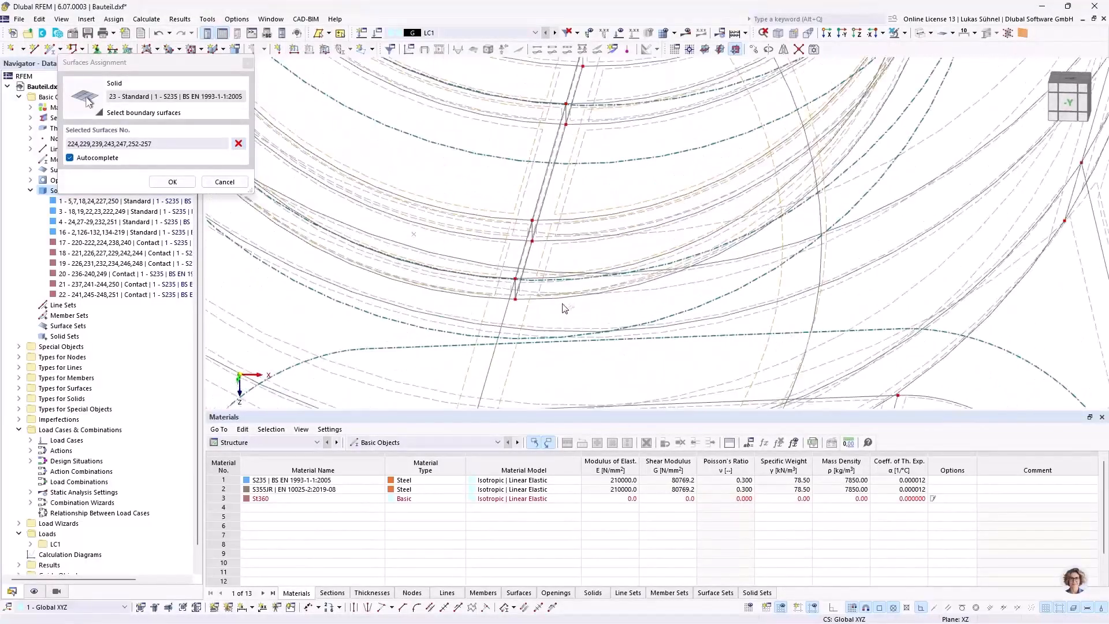
ctrl+middle_drag(580, 189, 572, 316)
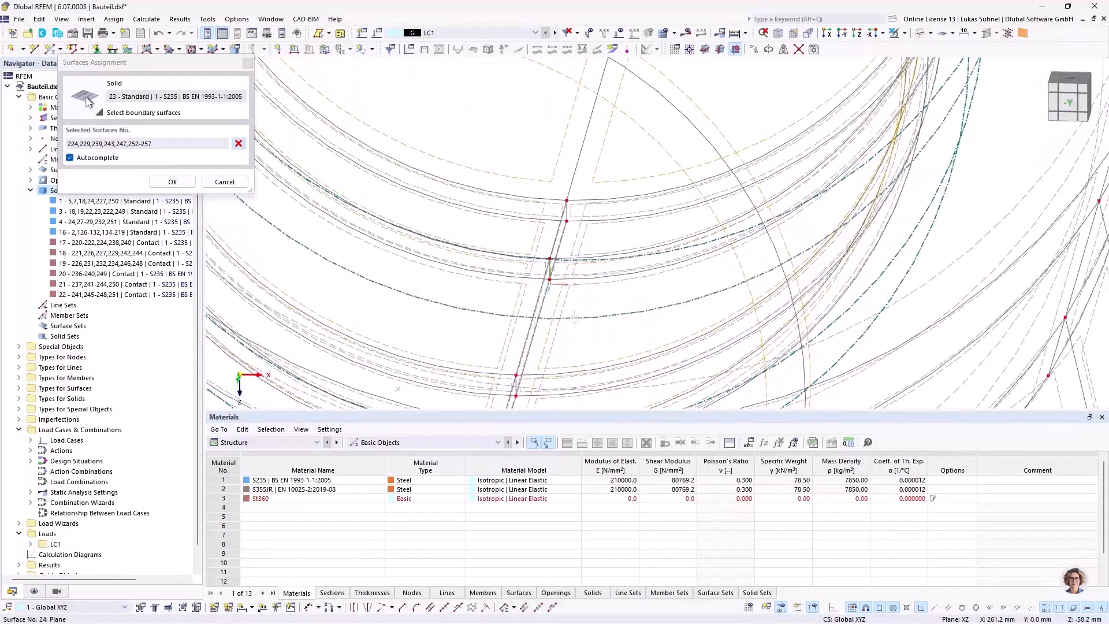
scroll(574, 318, down, 3)
scroll(600, 275, up, 5)
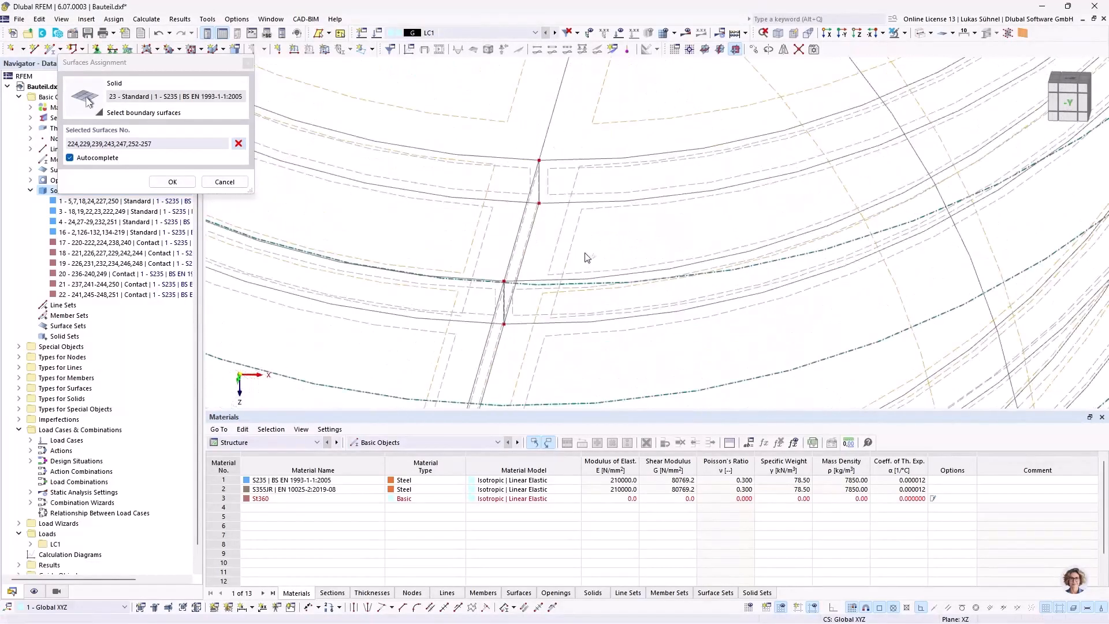
click(563, 312)
click(173, 180)
click(777, 540)
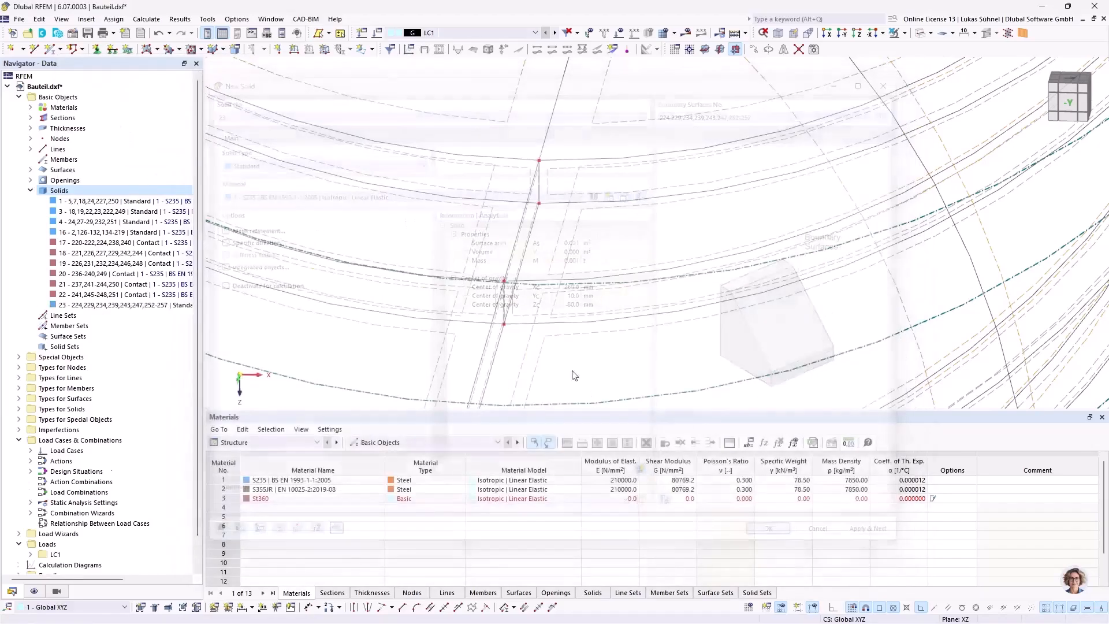
- Select pin solid 23 and turn off the wireframe display to show the whole component shaded
scroll(847, 87, up, 3)
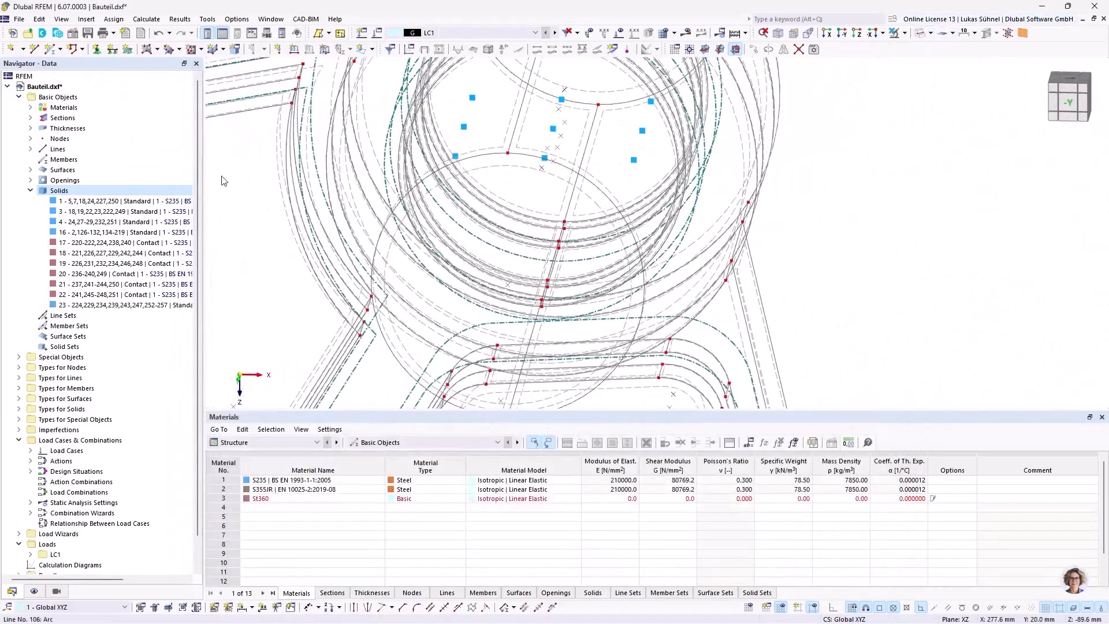
click(116, 305)
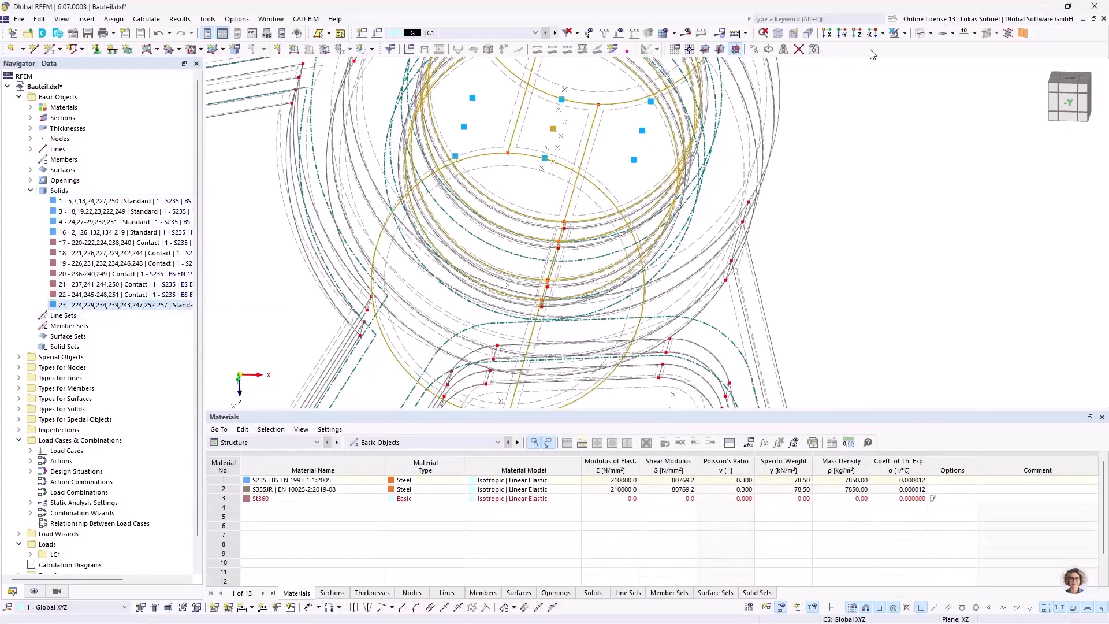
click(918, 33)
scroll(809, 257, down, 2)
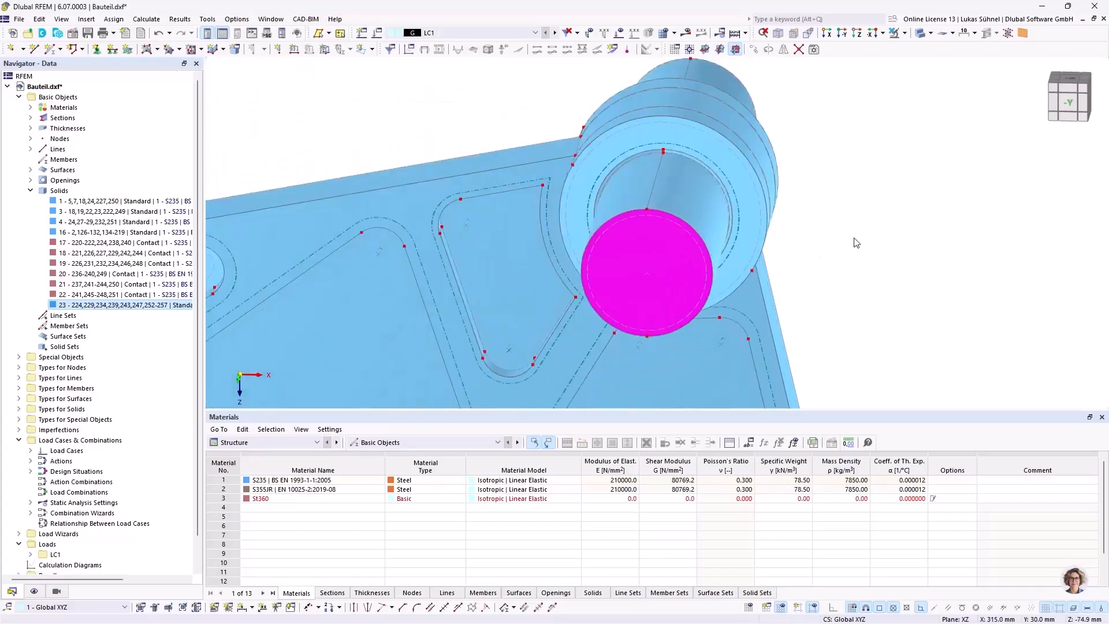
ctrl+middle_drag(361, 231, 519, 233)
scroll(574, 251, down, 4)
middle_drag(617, 323, 586, 287)
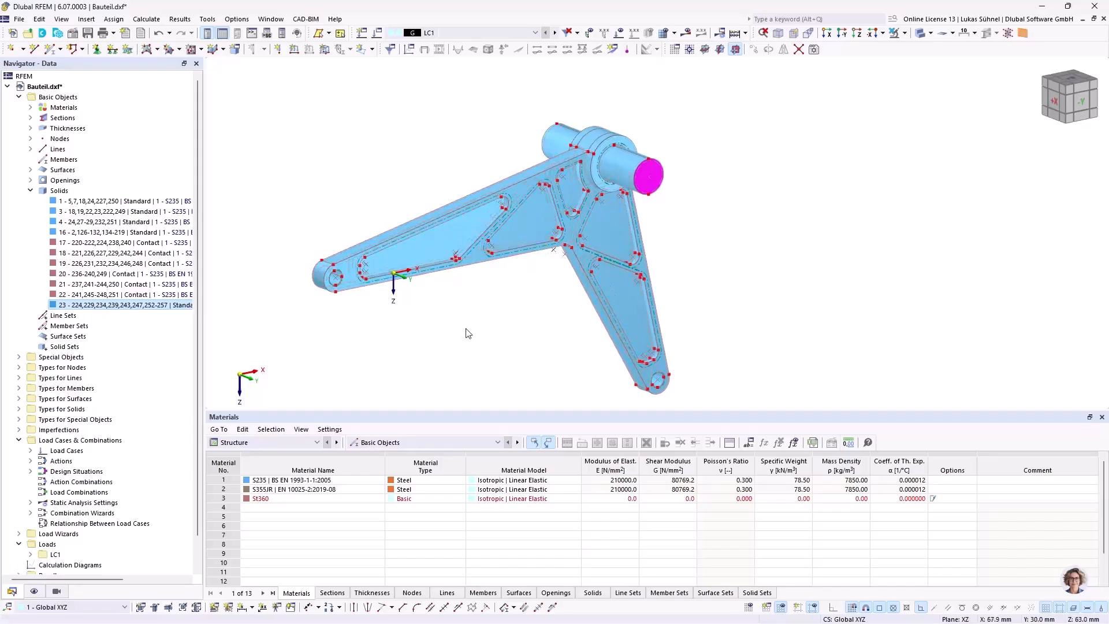
- Start assigning surface support 1, switch the model to transparent display, and pick bore surface 144 at the long arm's end
ctrl+middle_drag(529, 326, 513, 327)
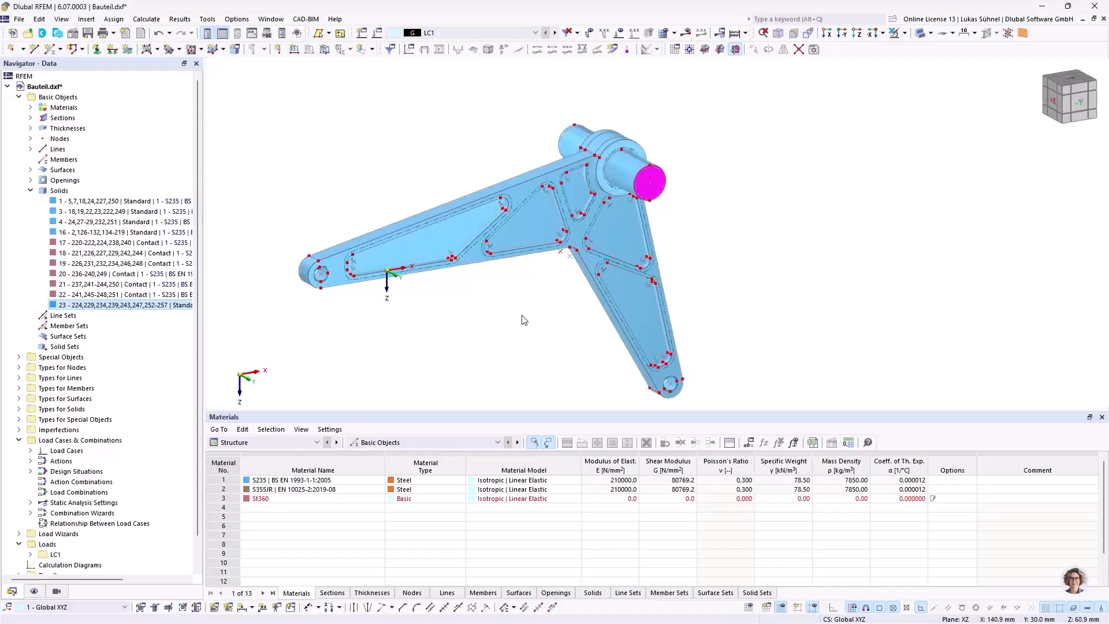
ctrl+middle_drag(477, 317, 445, 302)
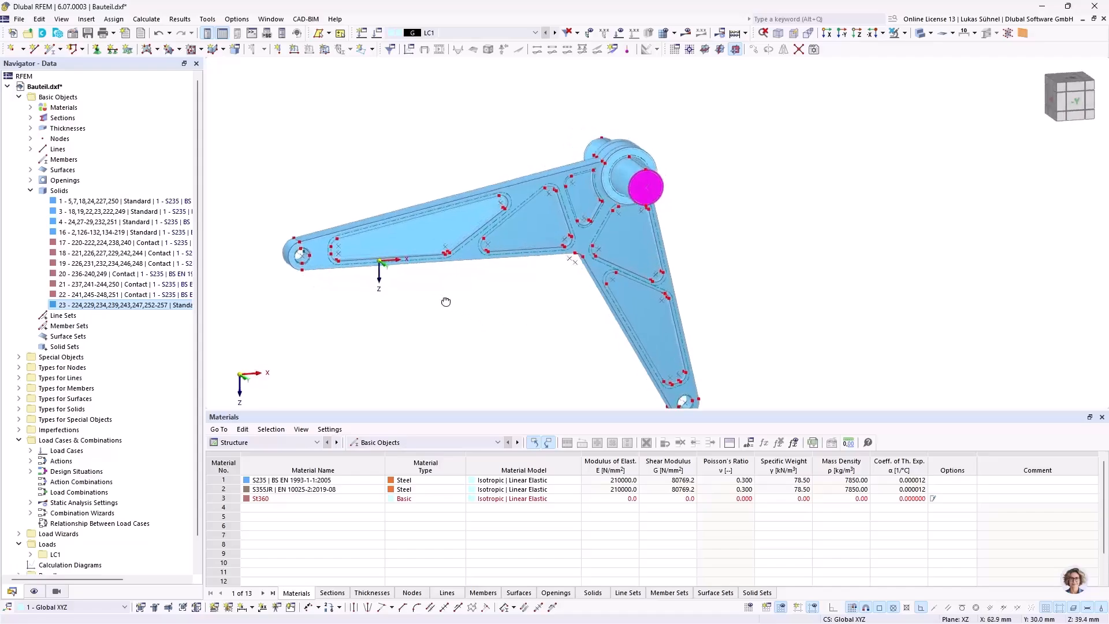
scroll(306, 254, up, 6)
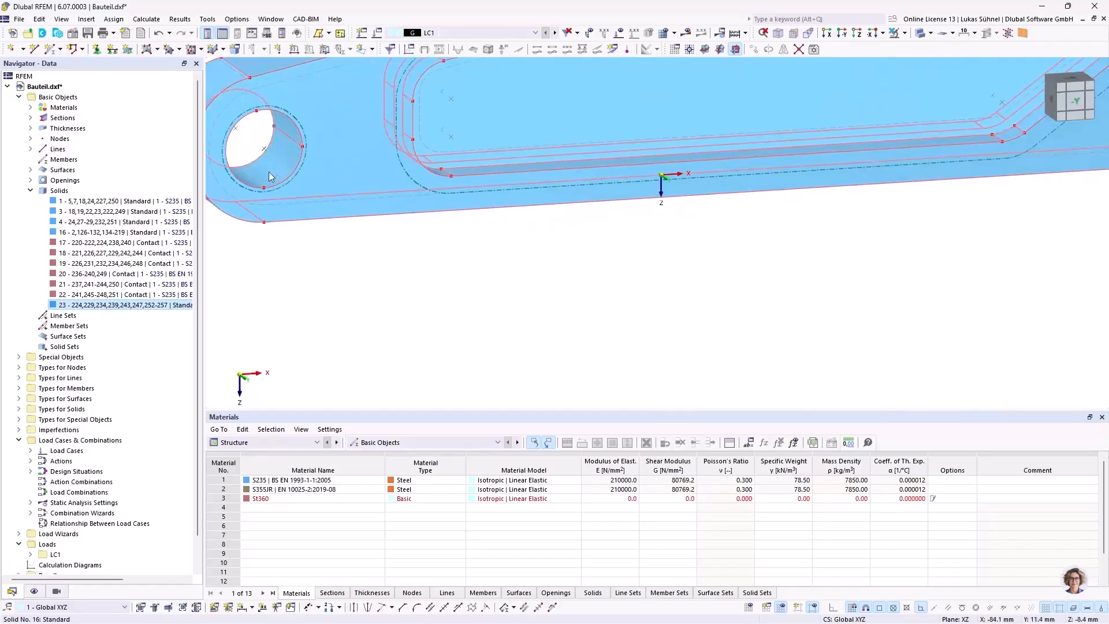
scroll(292, 137, down, 3)
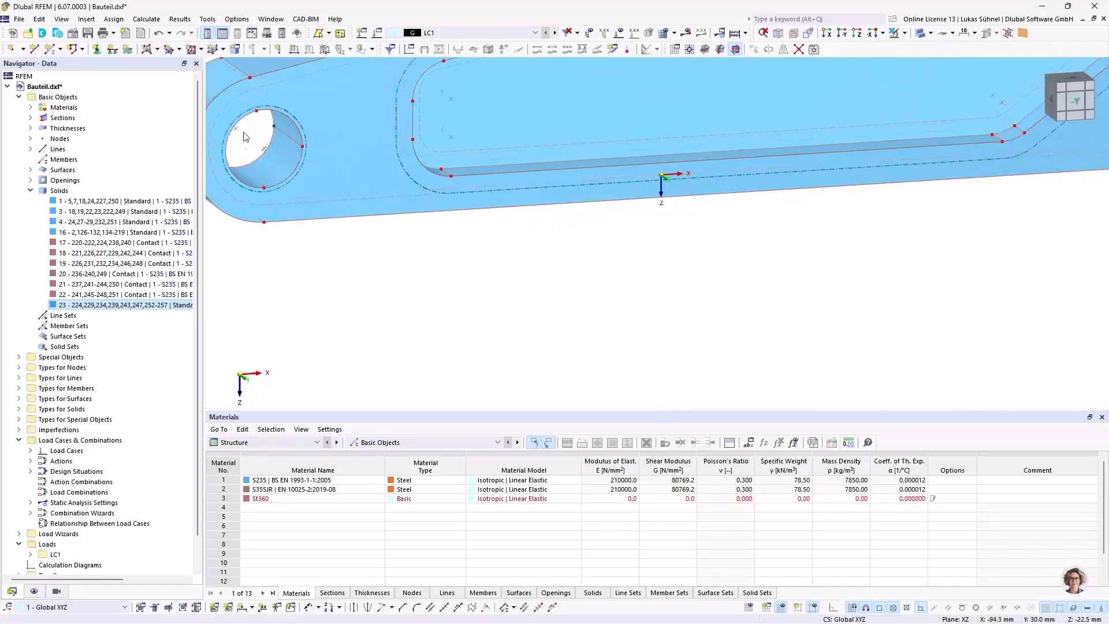
click(129, 49)
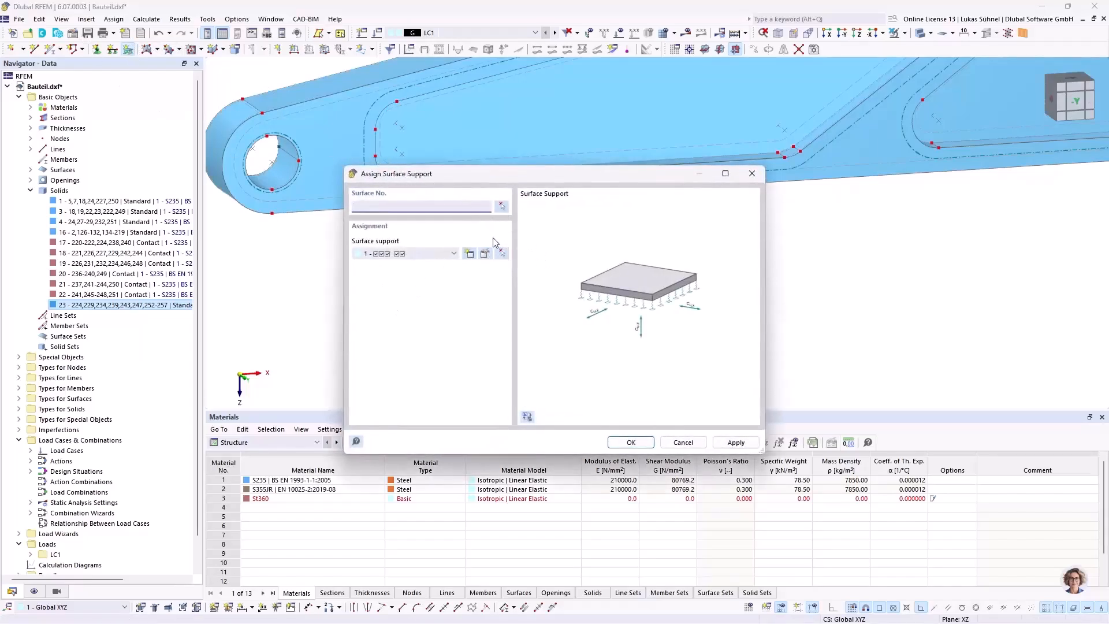
click(501, 208)
scroll(277, 152, up, 3)
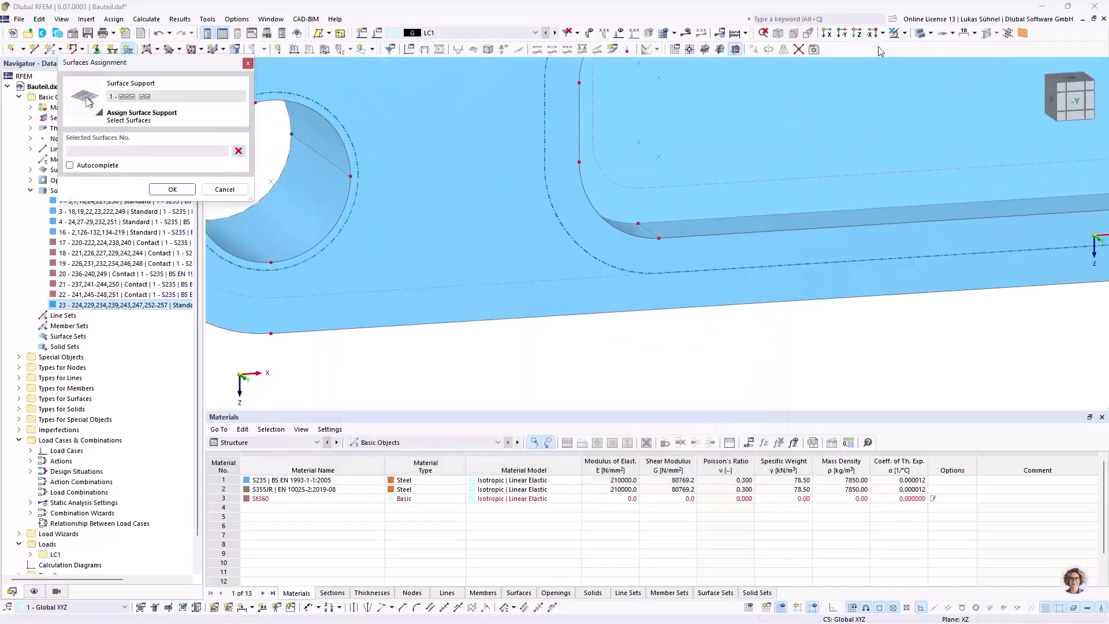
click(921, 33)
scroll(326, 180, up, 2)
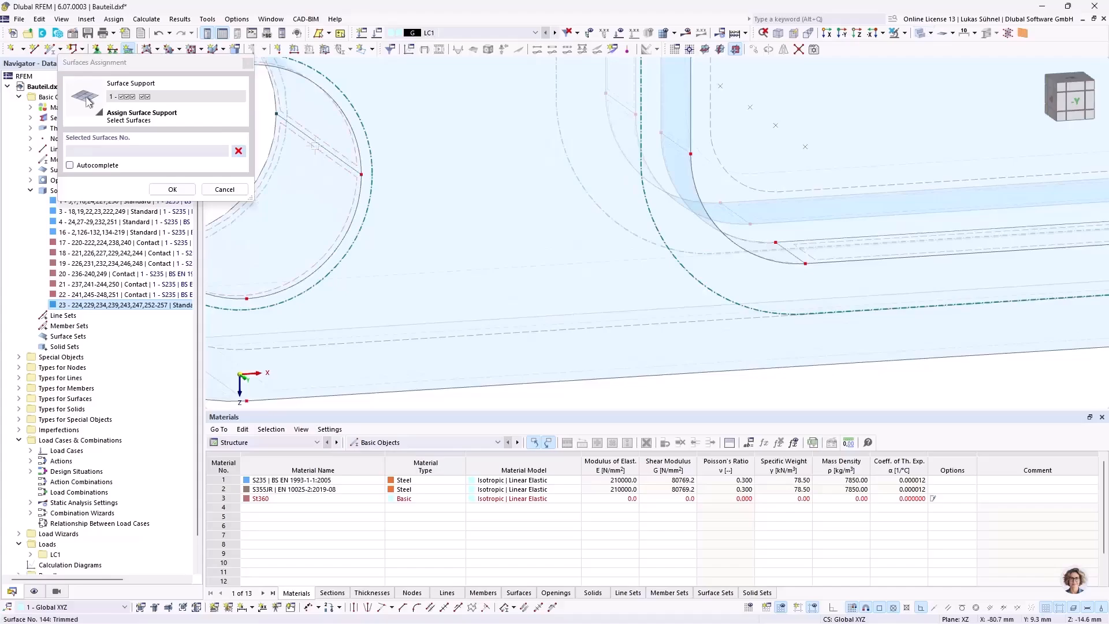
click(321, 161)
scroll(312, 154, down, 3)
scroll(308, 152, down, 3)
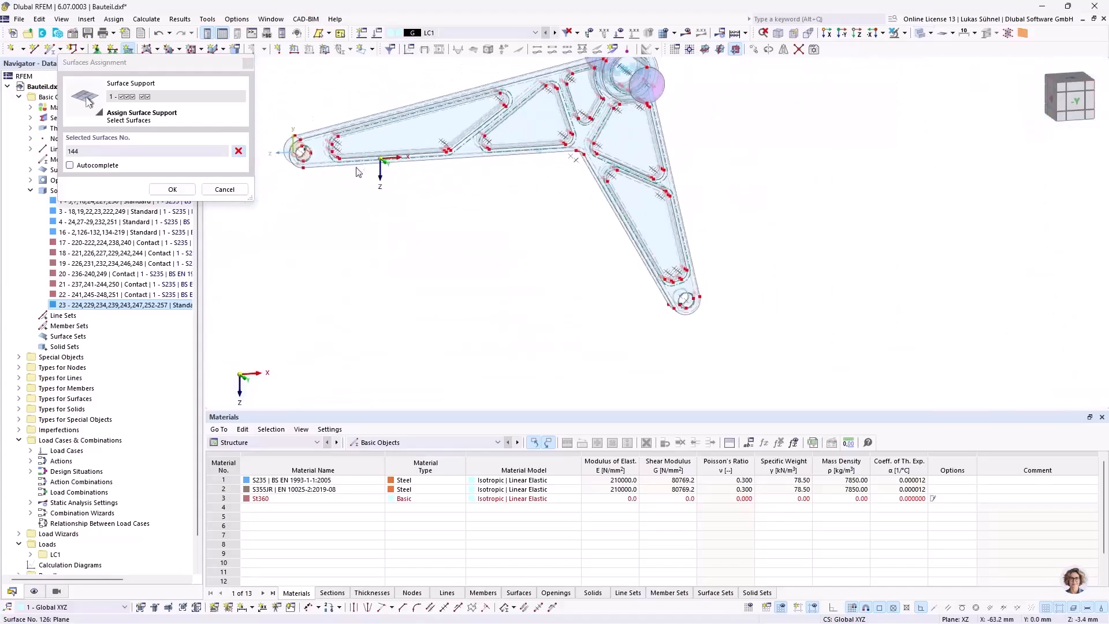
- Add bore surface 135 at the lower arm's end to the selection and assign surface support 1 to both surfaces
scroll(688, 323, up, 5)
scroll(686, 327, up, 6)
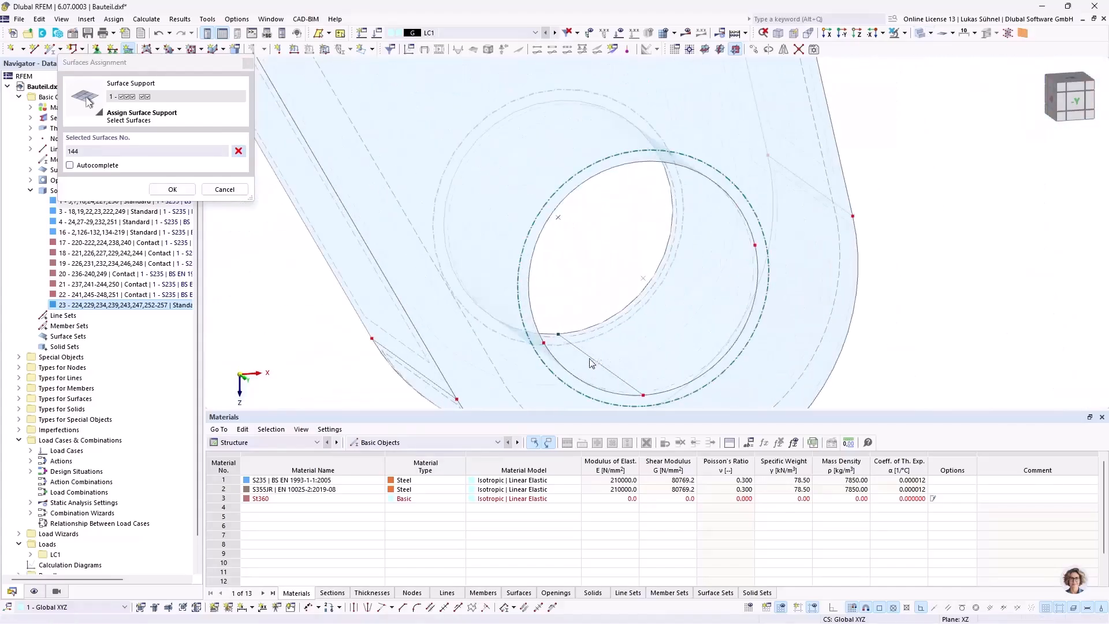
click(603, 336)
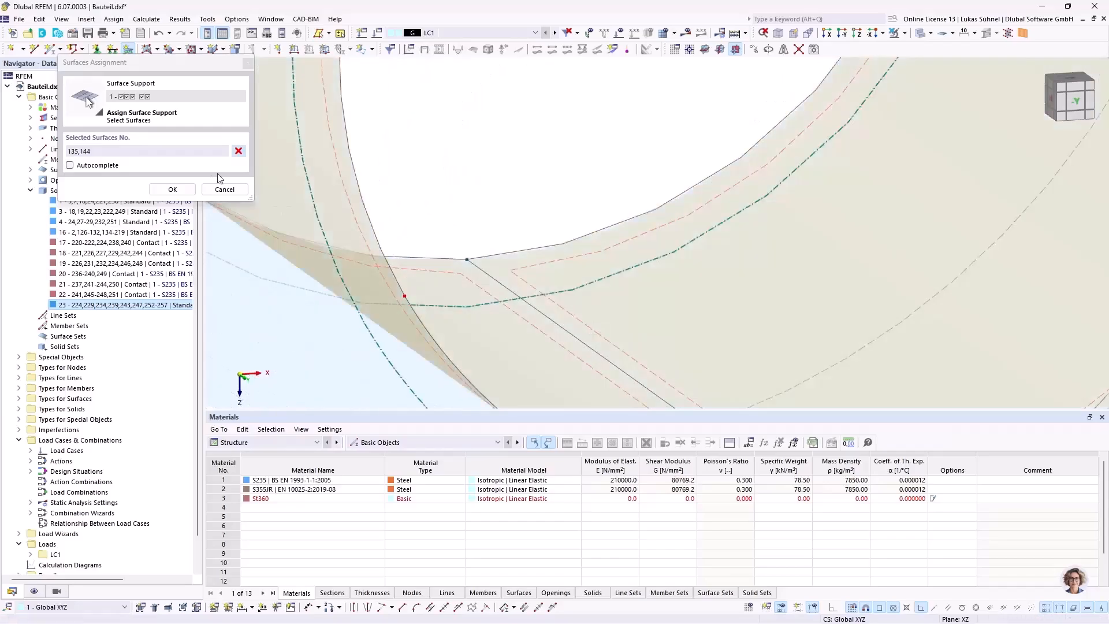
click(172, 190)
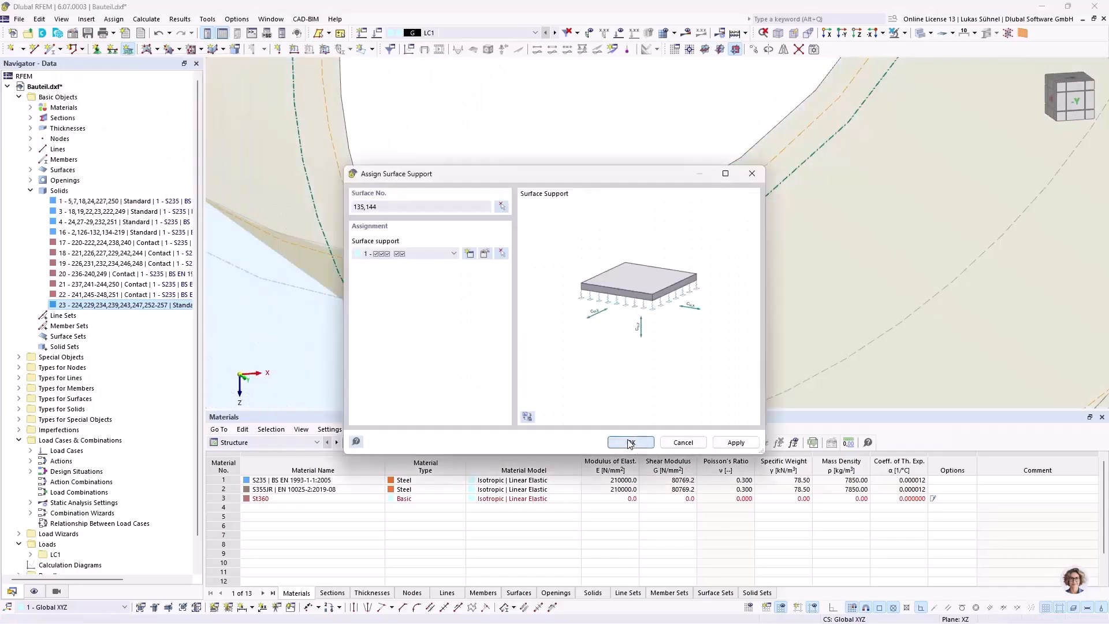
click(630, 442)
- Reduce the size and the spacing of the displayed surface support symbols
scroll(547, 251, down, 8)
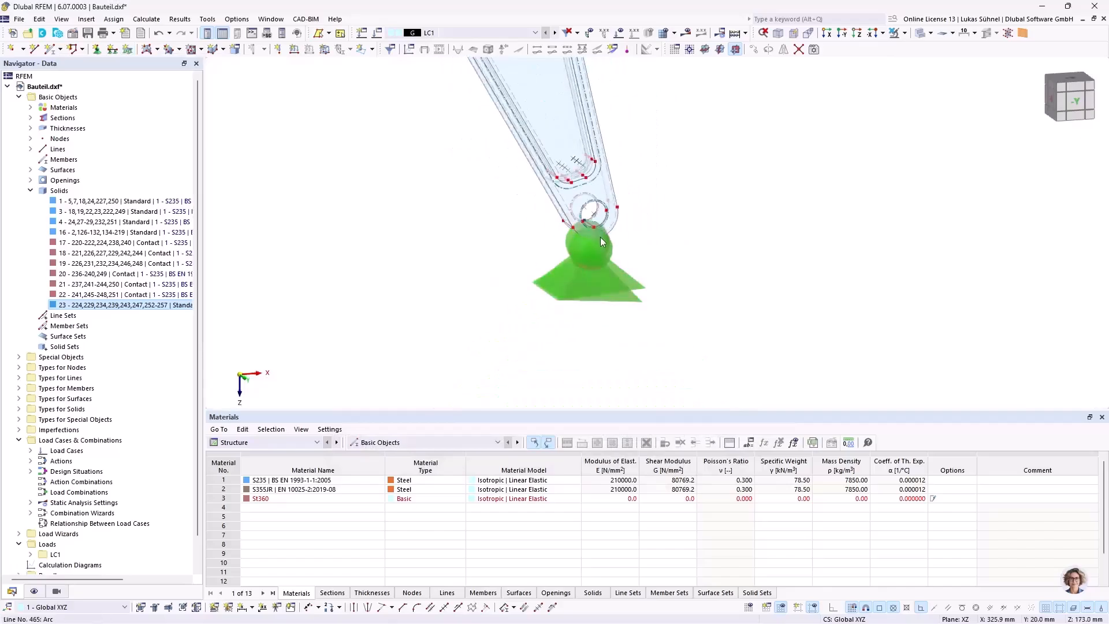
scroll(598, 242, down, 5)
right_click(590, 242)
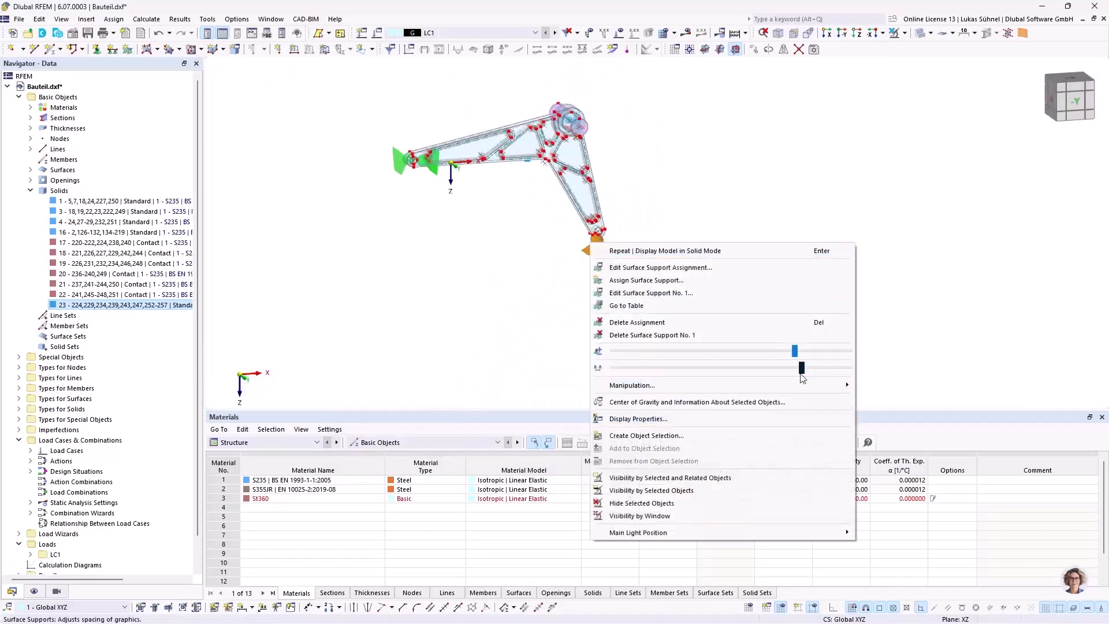
drag(776, 372, 651, 371)
drag(797, 352, 618, 351)
click(428, 290)
scroll(415, 148, up, 1)
scroll(418, 149, up, 3)
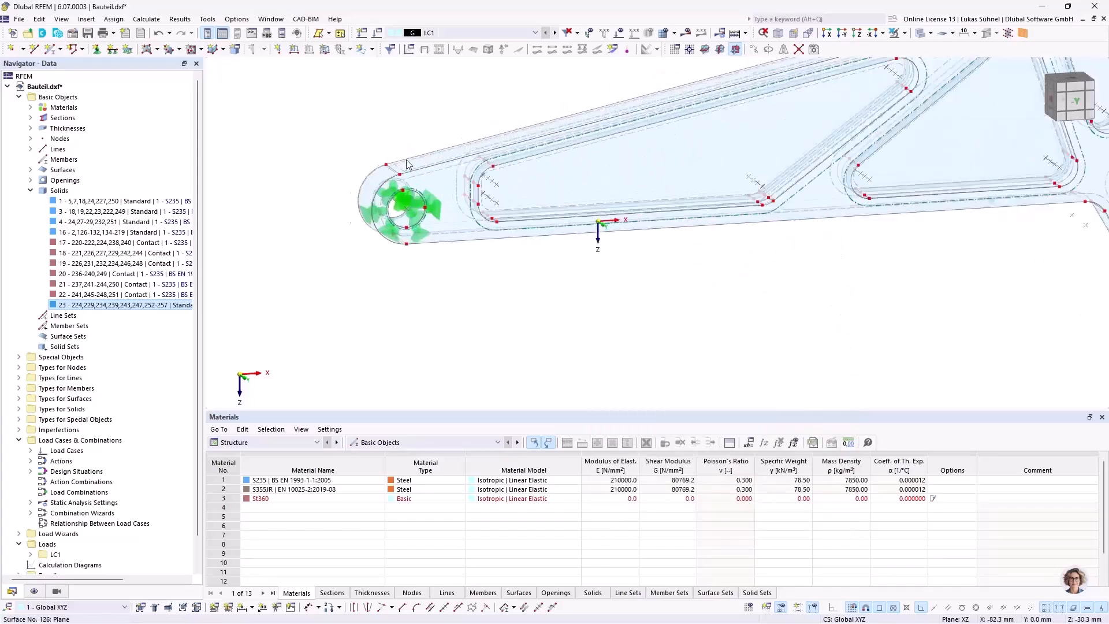
scroll(401, 252, down, 3)
ctrl+middle_drag(402, 253, 436, 233)
scroll(491, 101, up, 3)
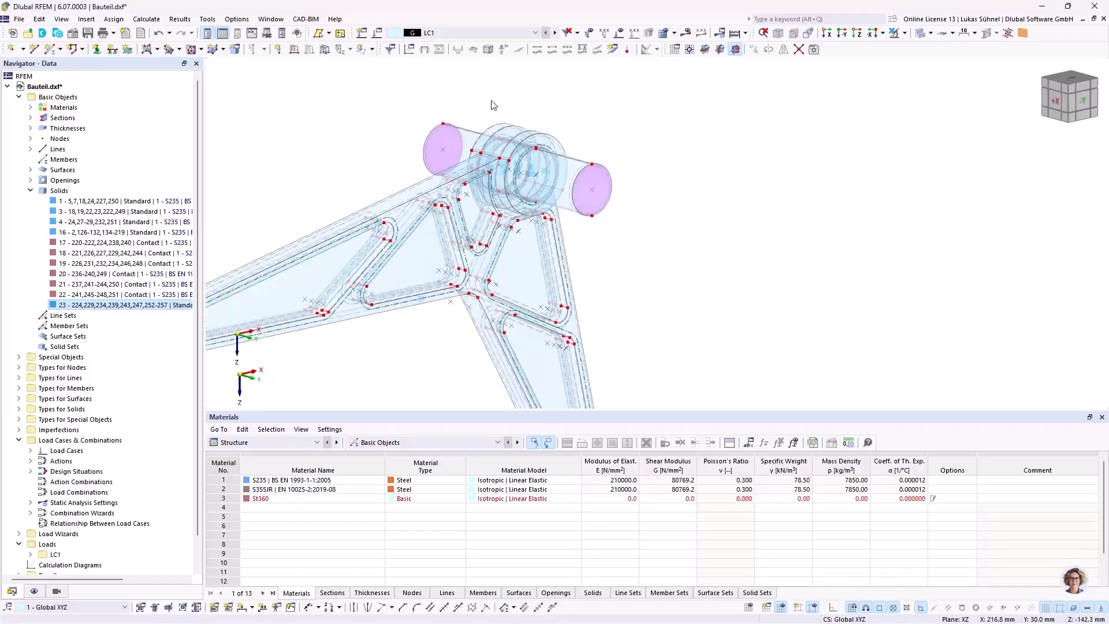
click(373, 50)
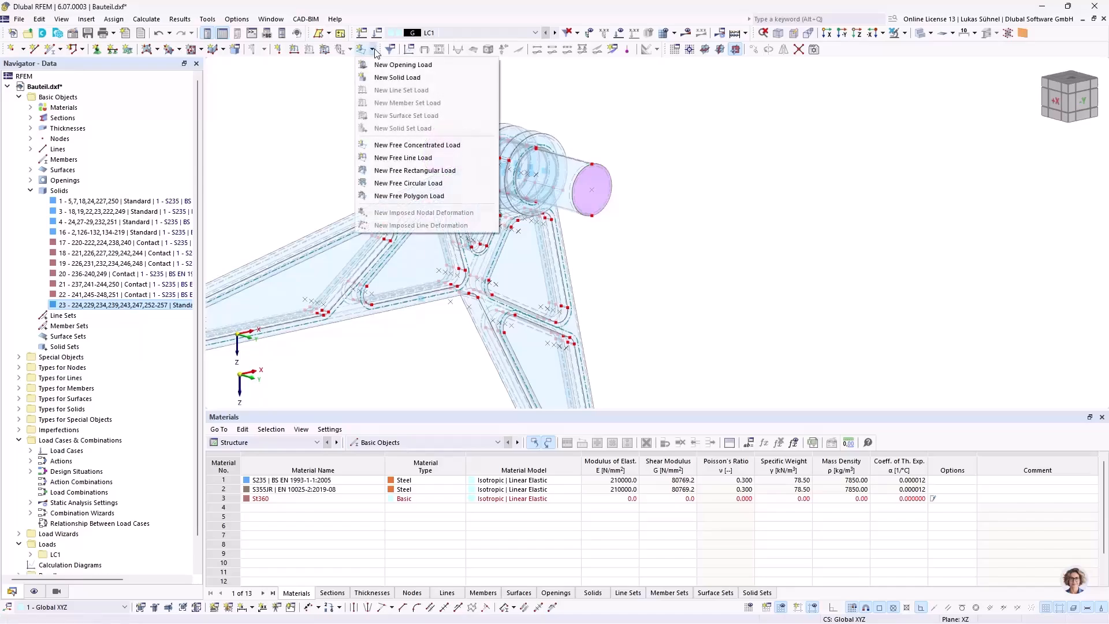
click(391, 81)
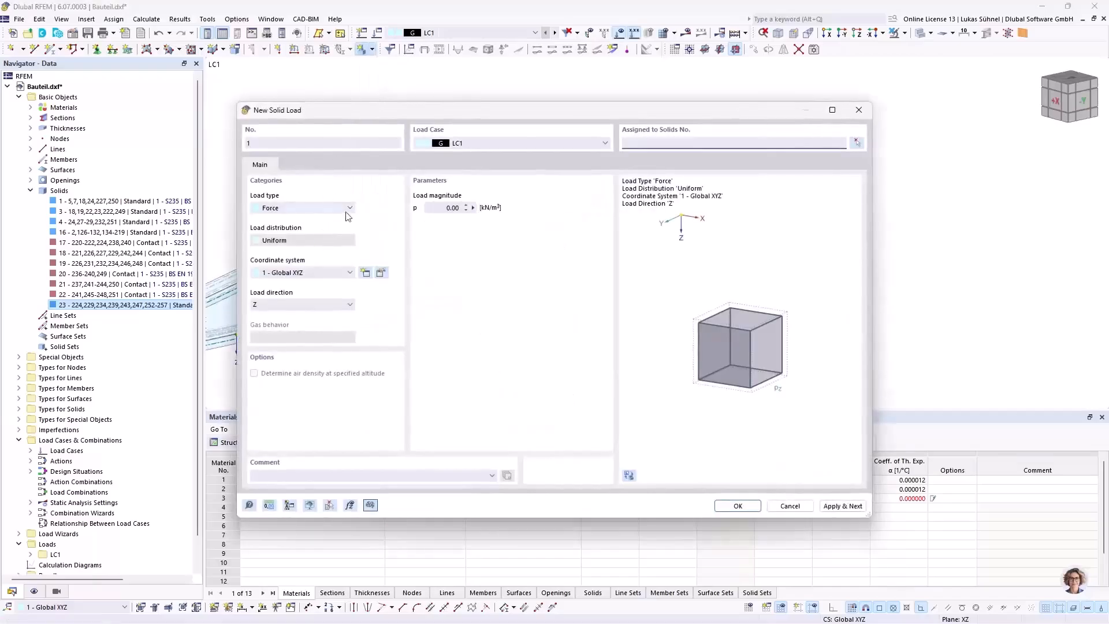
click(300, 209)
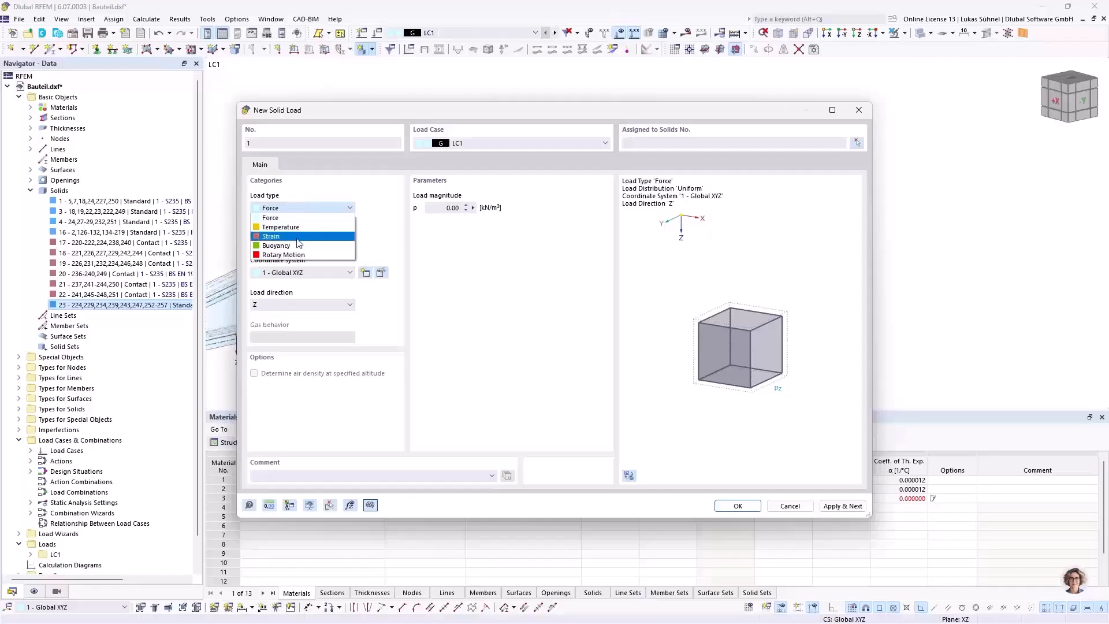
click(453, 263)
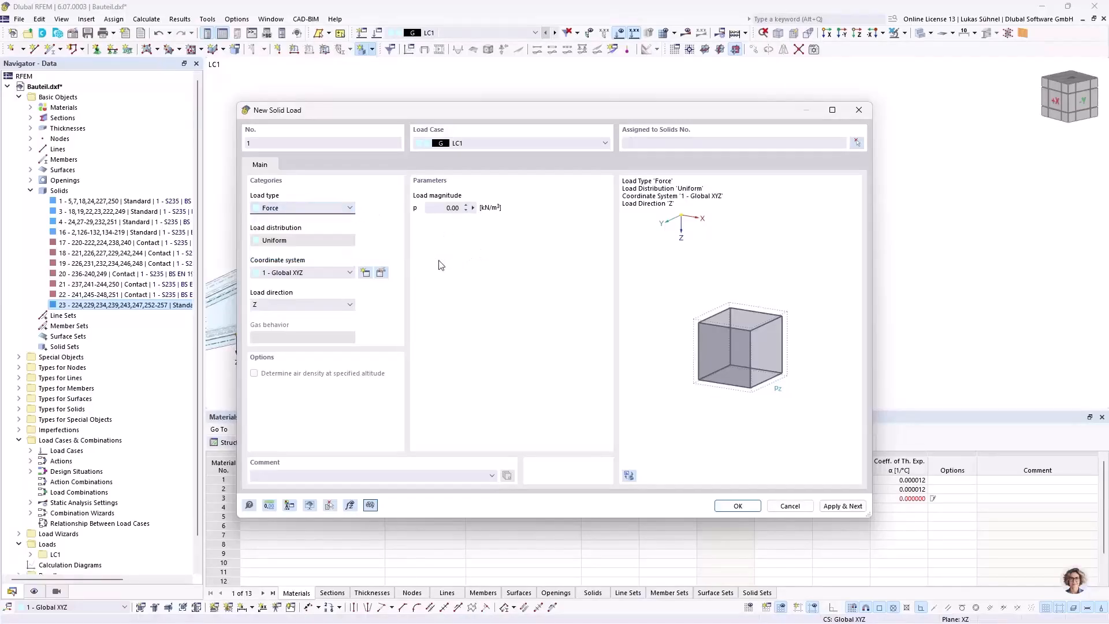
key(Tab)
click(789, 507)
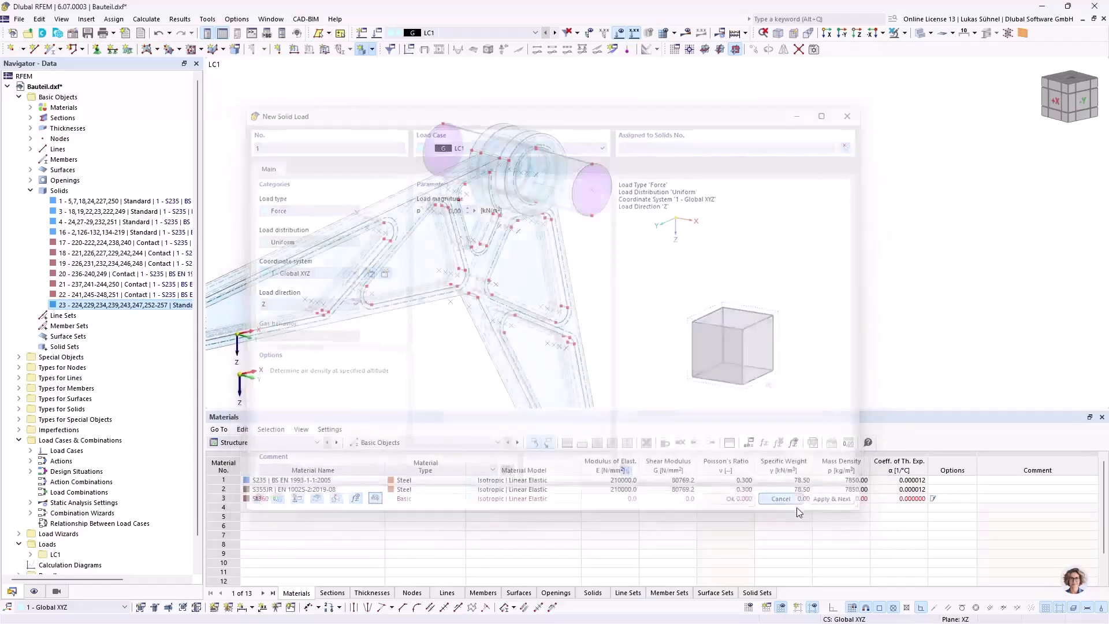
- Examine the protruding pin and its two end faces from several angles
middle_drag(602, 257, 563, 274)
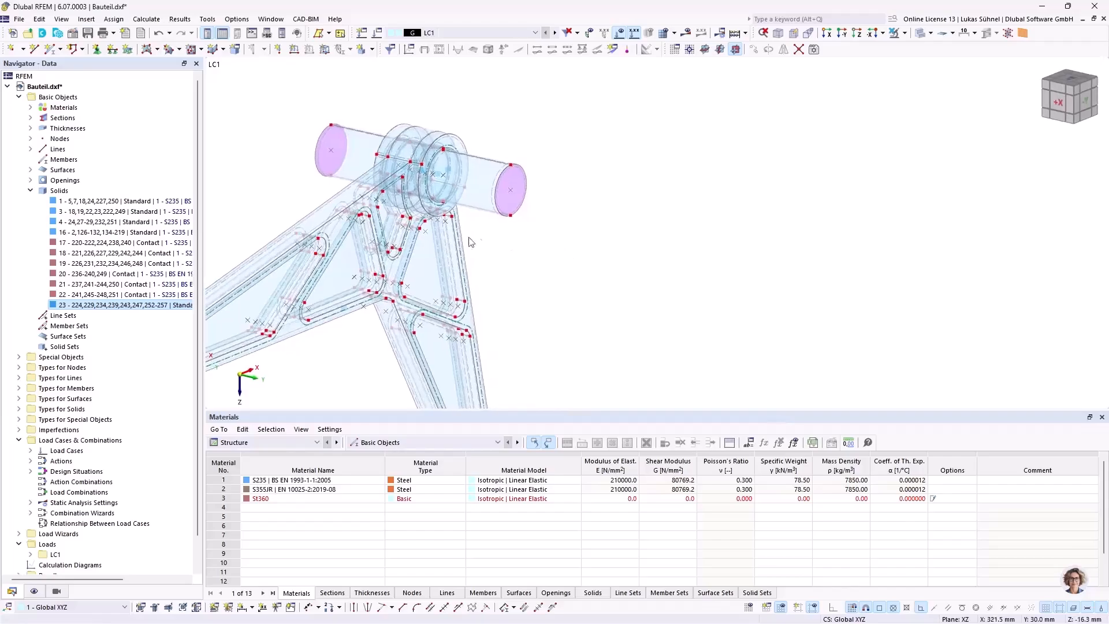
scroll(331, 166, up, 1)
scroll(591, 275, down, 3)
ctrl+middle_drag(641, 292, 546, 254)
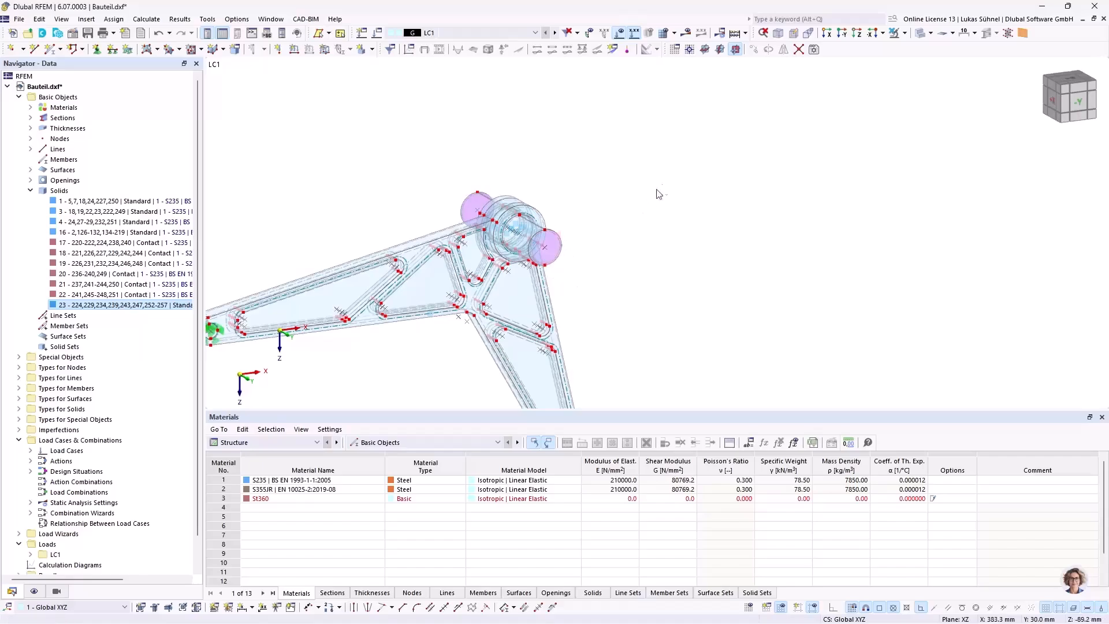
ctrl+middle_drag(358, 207, 472, 223)
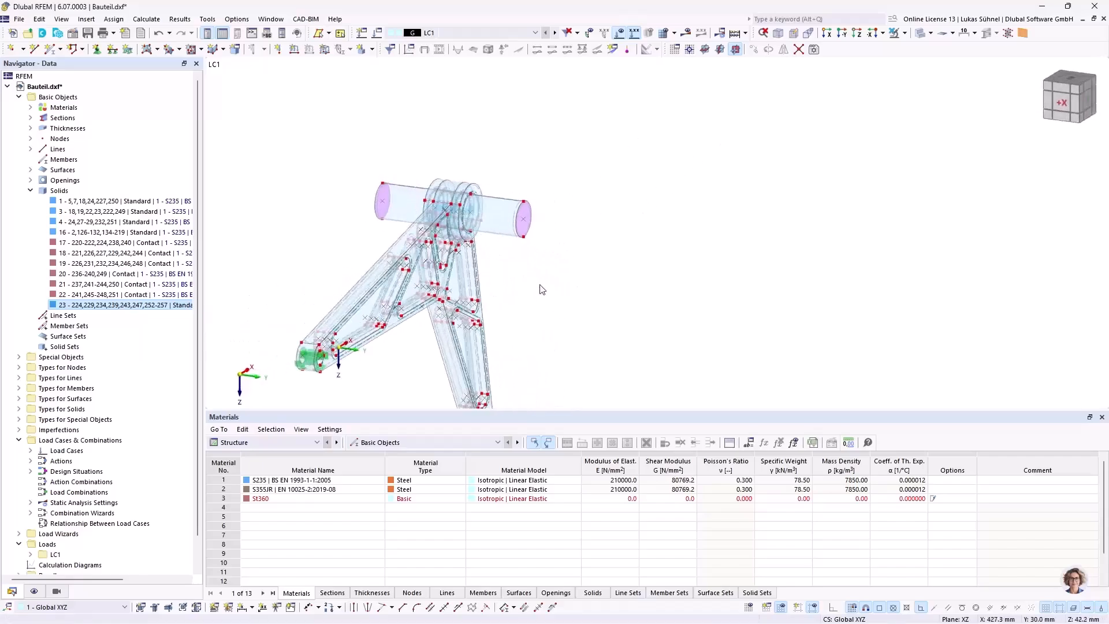
scroll(543, 286, down, 1)
scroll(425, 204, up, 3)
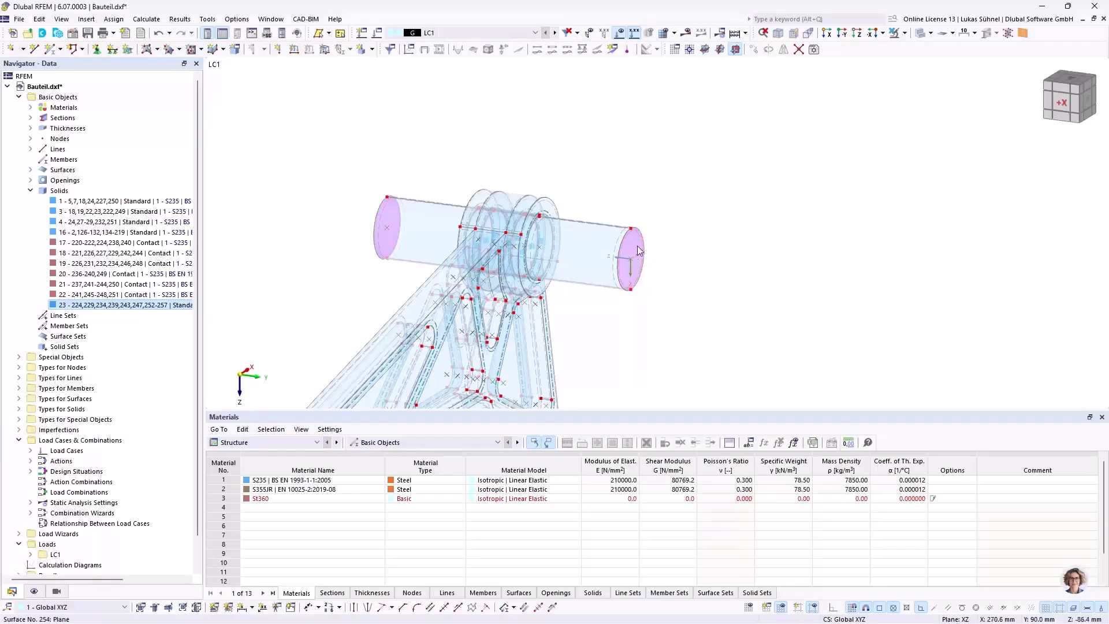
click(638, 250)
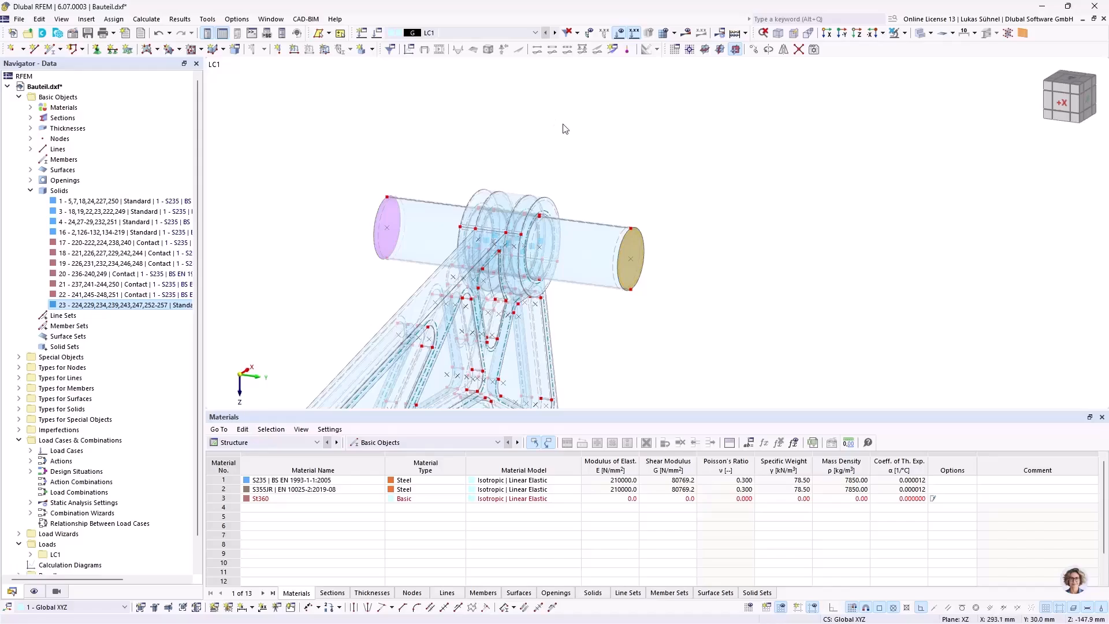
ctrl+middle_drag(696, 195, 689, 232)
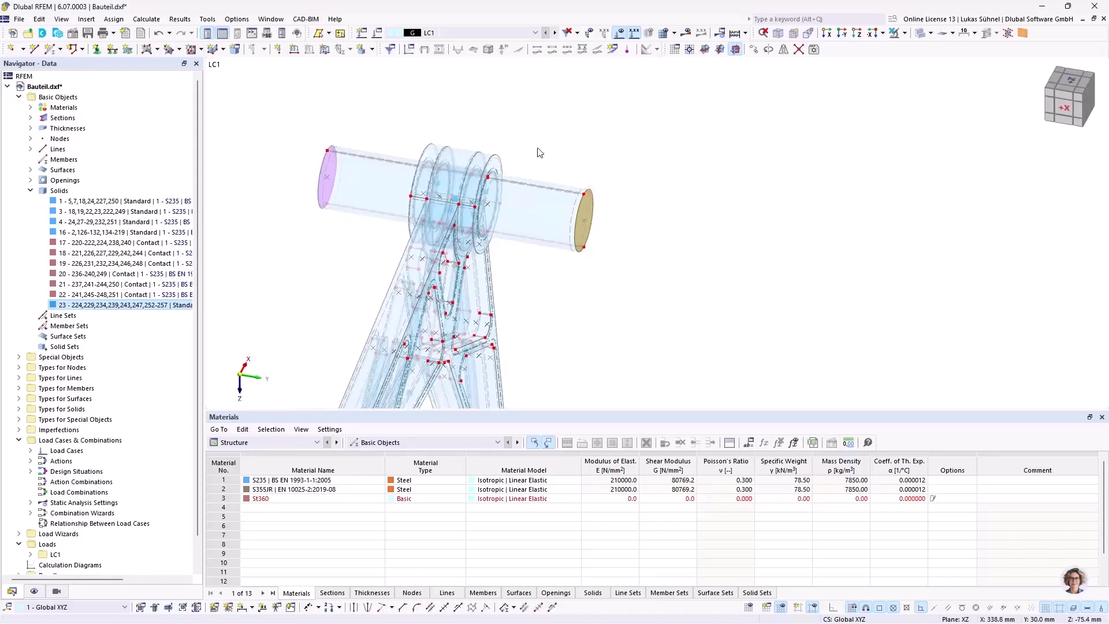
scroll(566, 167, up, 5)
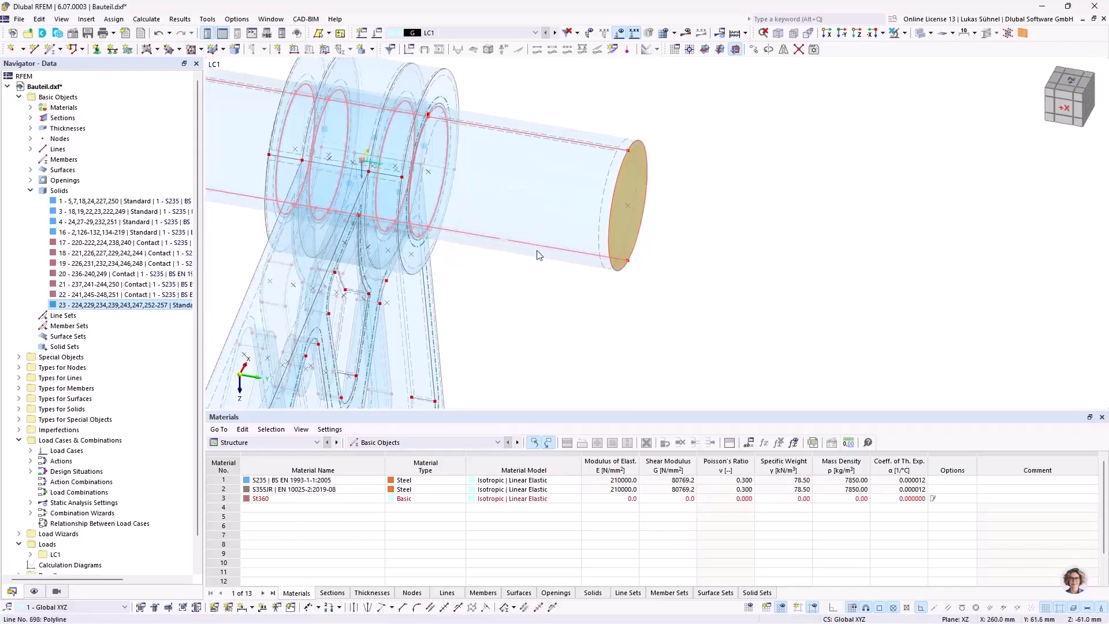
click(681, 117)
middle_drag(647, 159, 666, 271)
ctrl+middle_drag(566, 266, 564, 156)
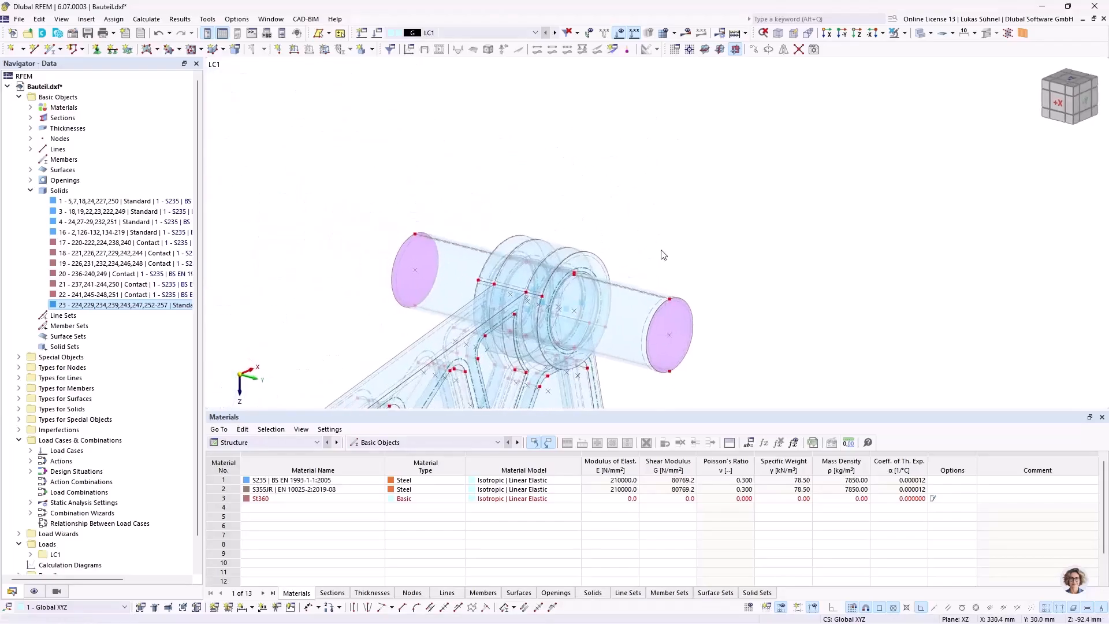
middle_drag(683, 231, 656, 223)
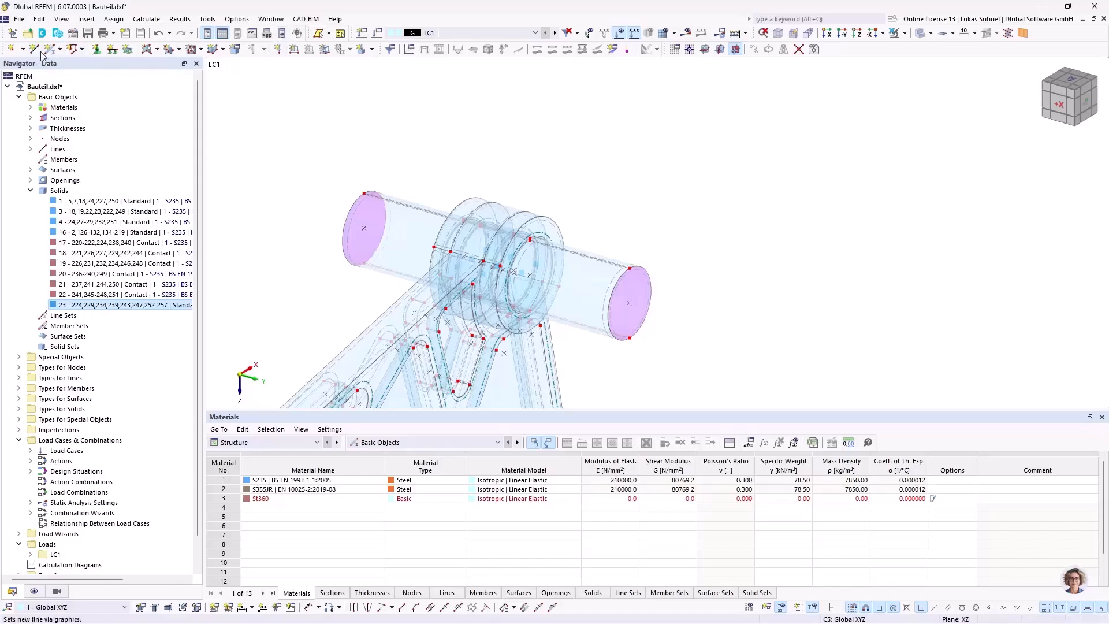
- Place new nodes at the centres of both pin end faces
click(11, 50)
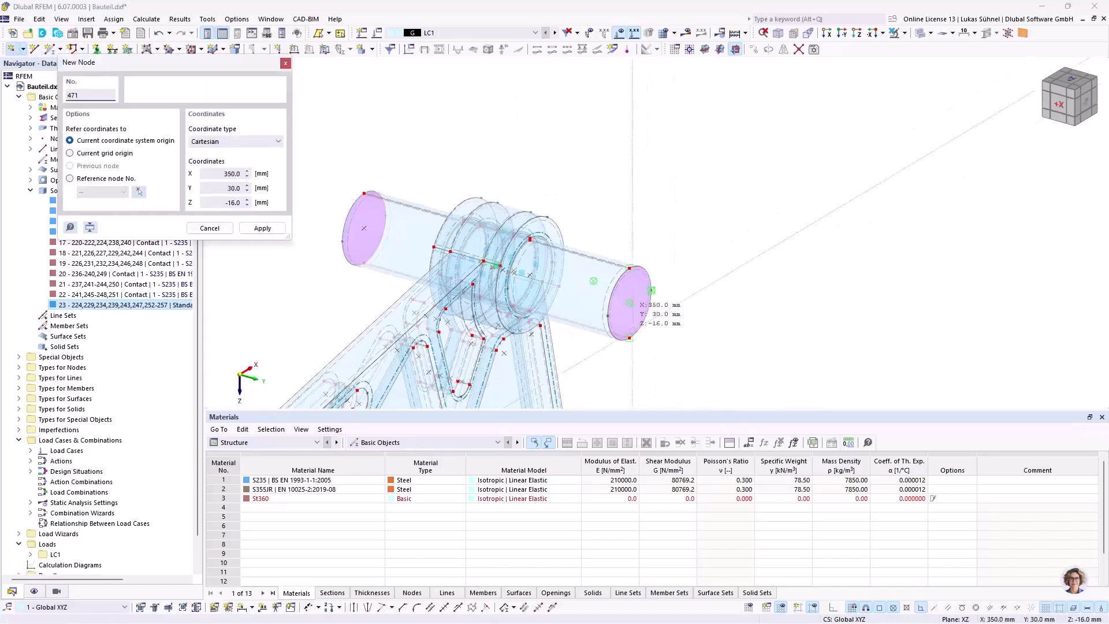
click(629, 303)
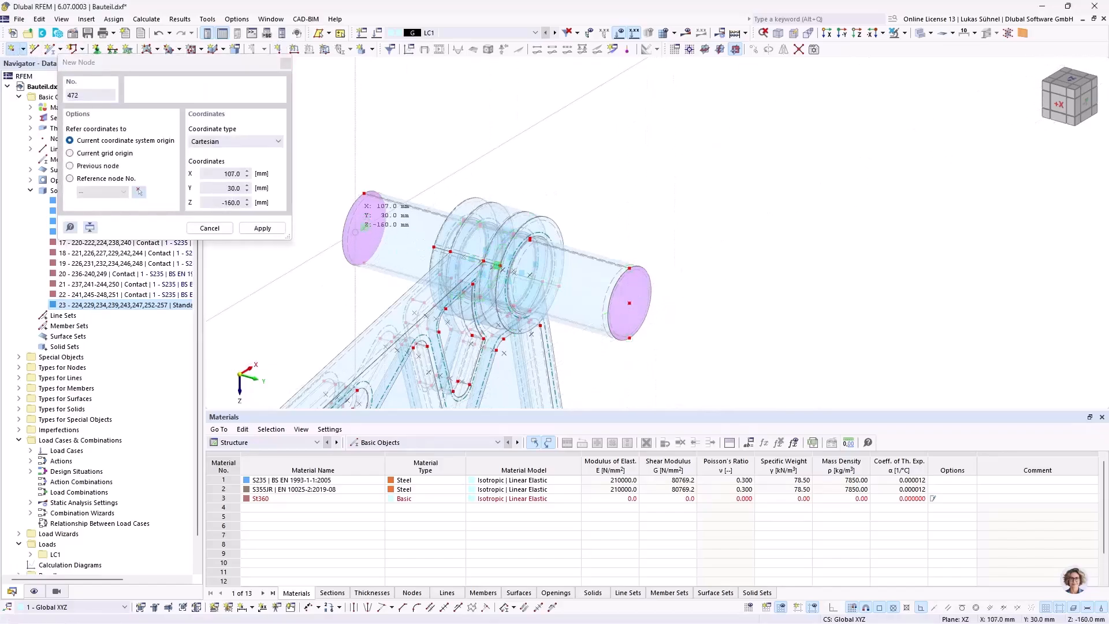
click(363, 228)
key(Escape)
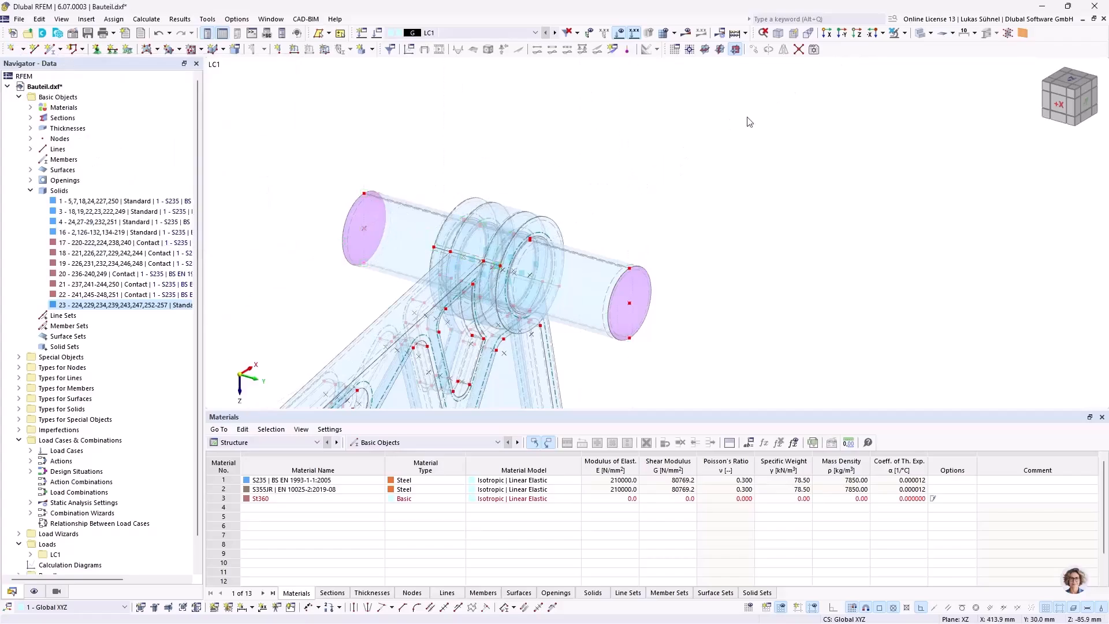
- Move the work plane origin to the new node at the centre of the front pin end face and show the grid
click(690, 50)
click(629, 303)
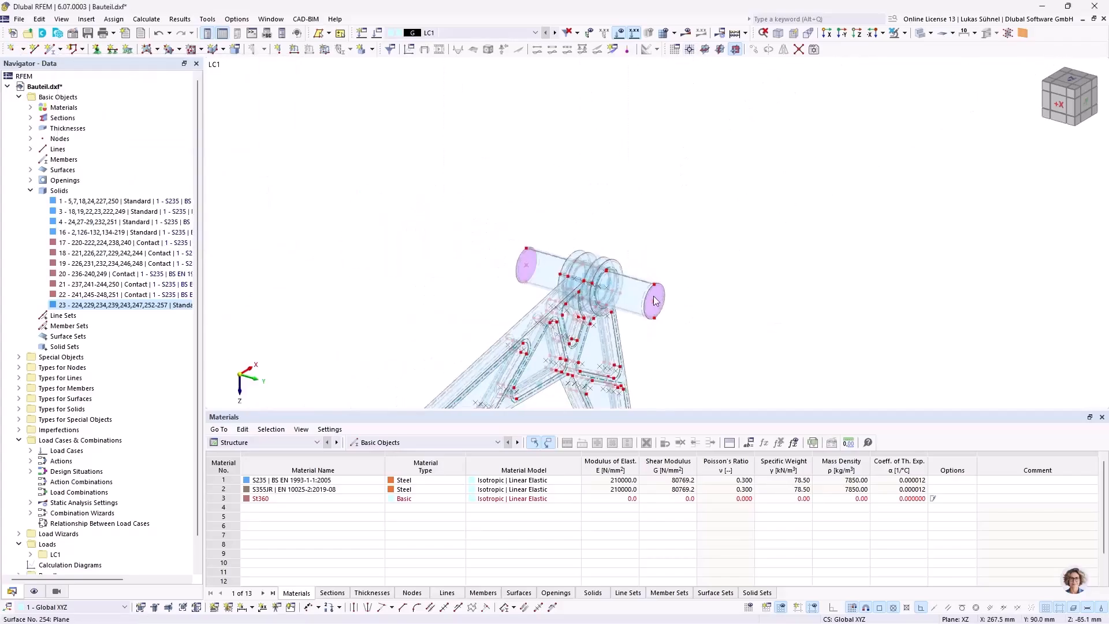
click(749, 607)
middle_drag(714, 250, 805, 529)
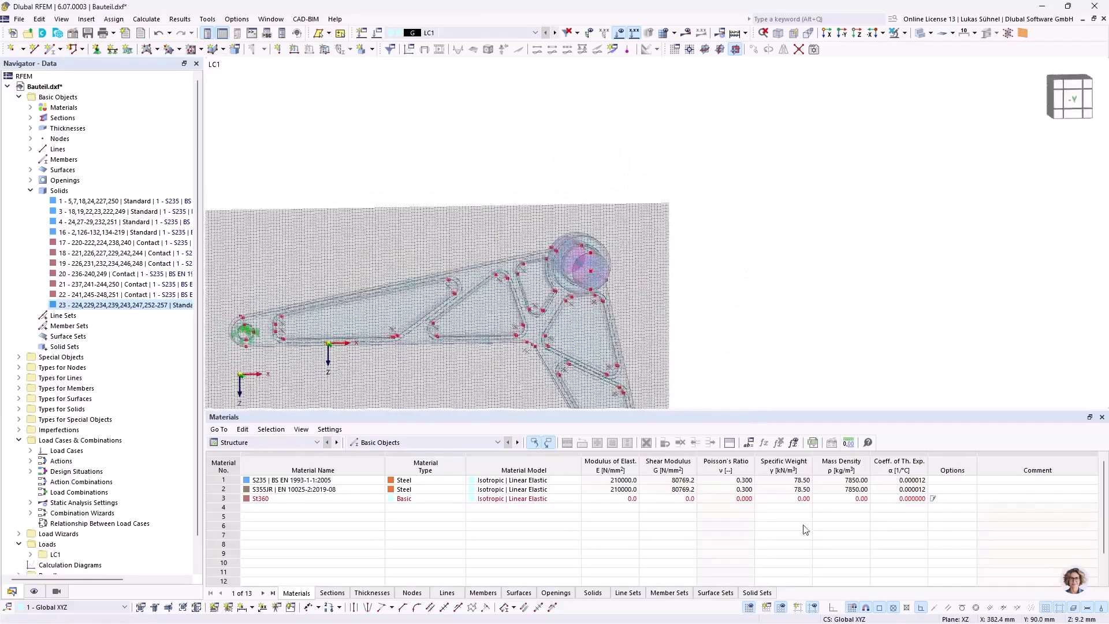
- Set the work plane's grid point spacing to 10 mm in both directions
click(768, 606)
click(552, 394)
click(545, 408)
text(10)
click(623, 476)
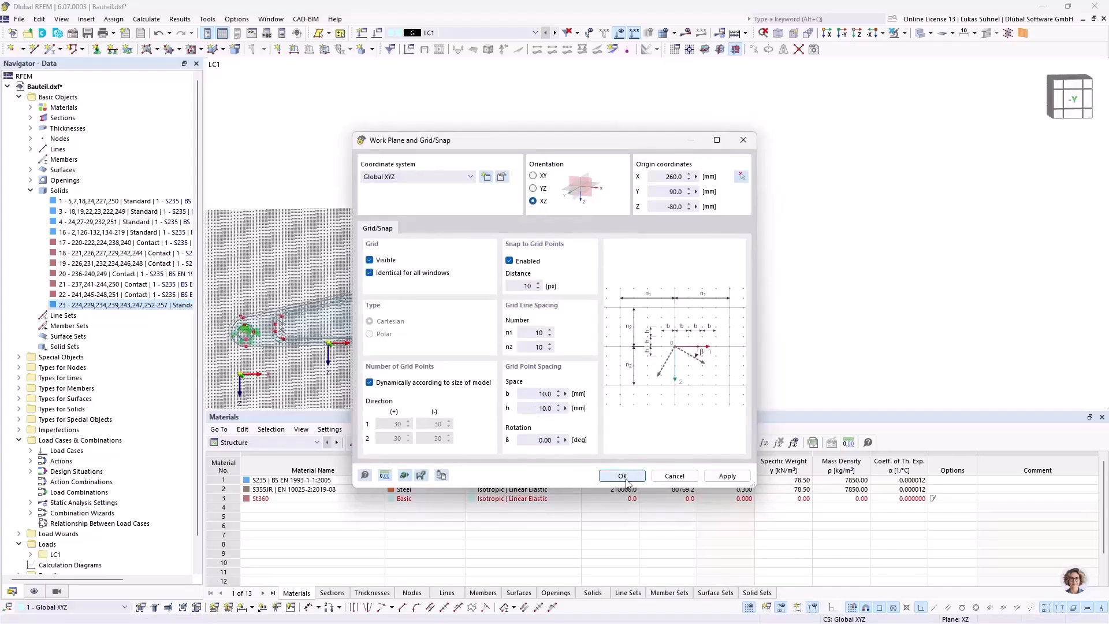
- Place a node on the work plane about 100 mm outward in X and 100 mm above the front pin end centre
middle_drag(725, 300, 692, 268)
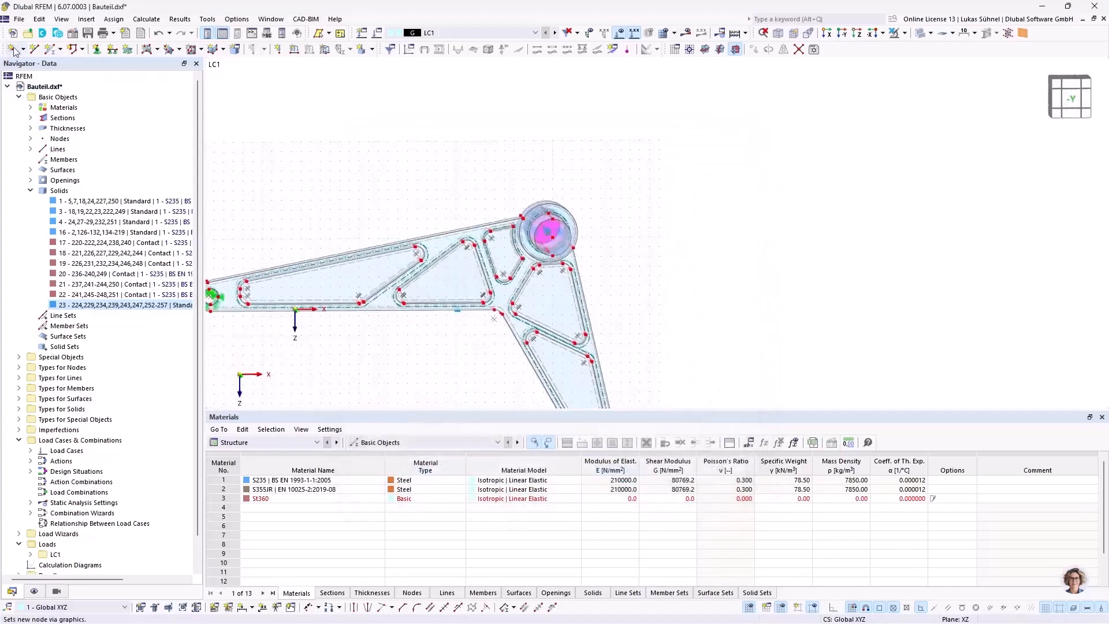
click(16, 50)
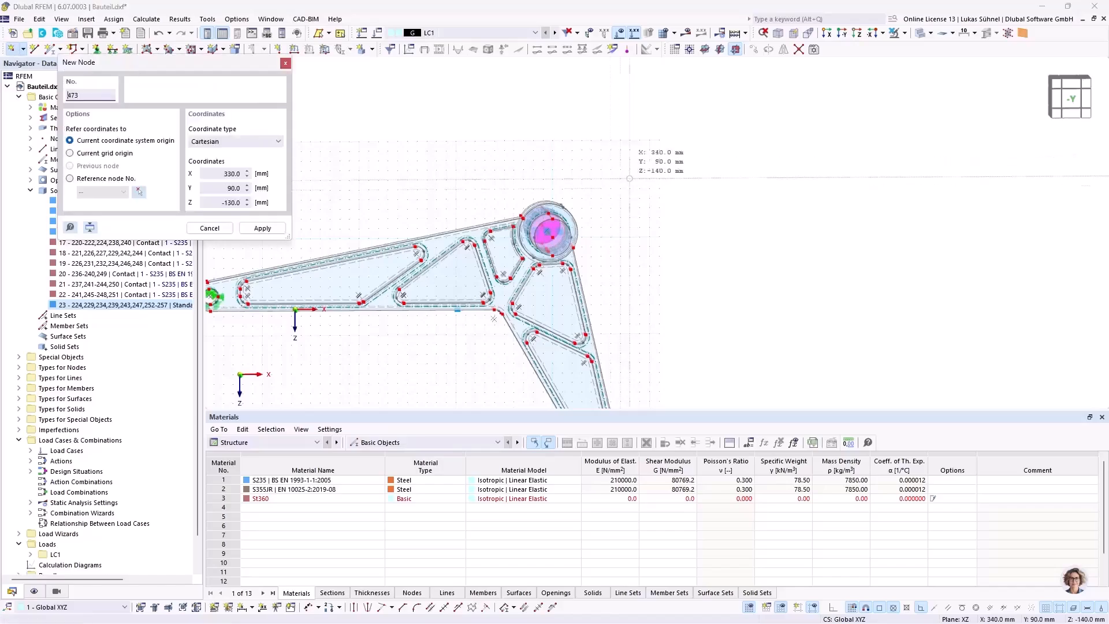
click(658, 150)
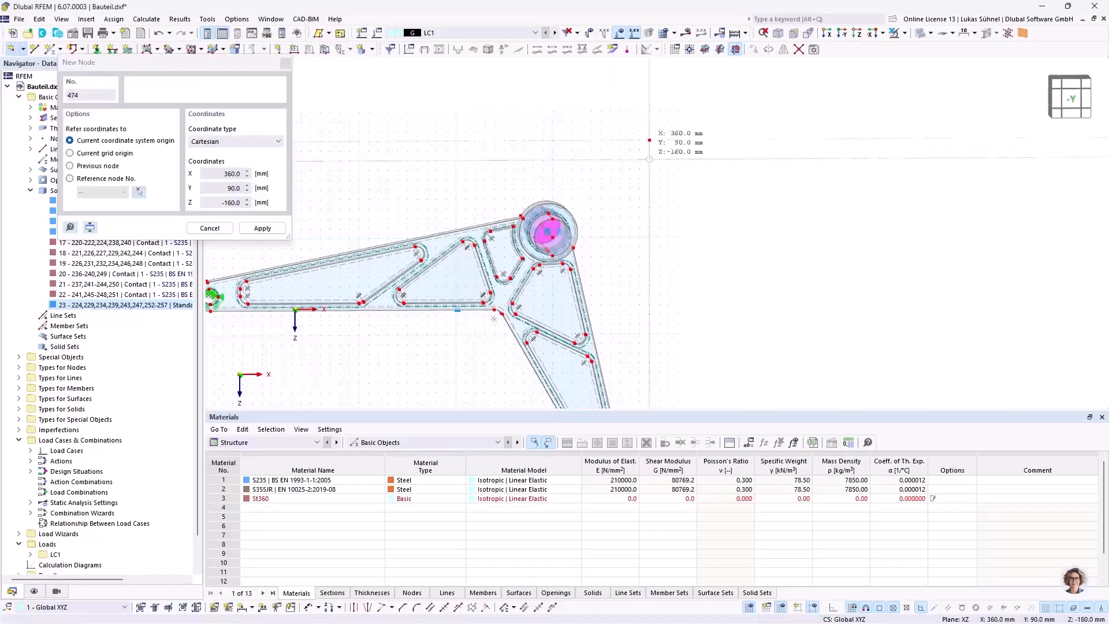
key(Escape)
- Start defining a new nodal load in load case LC1
ctrl+middle_drag(408, 183, 481, 185)
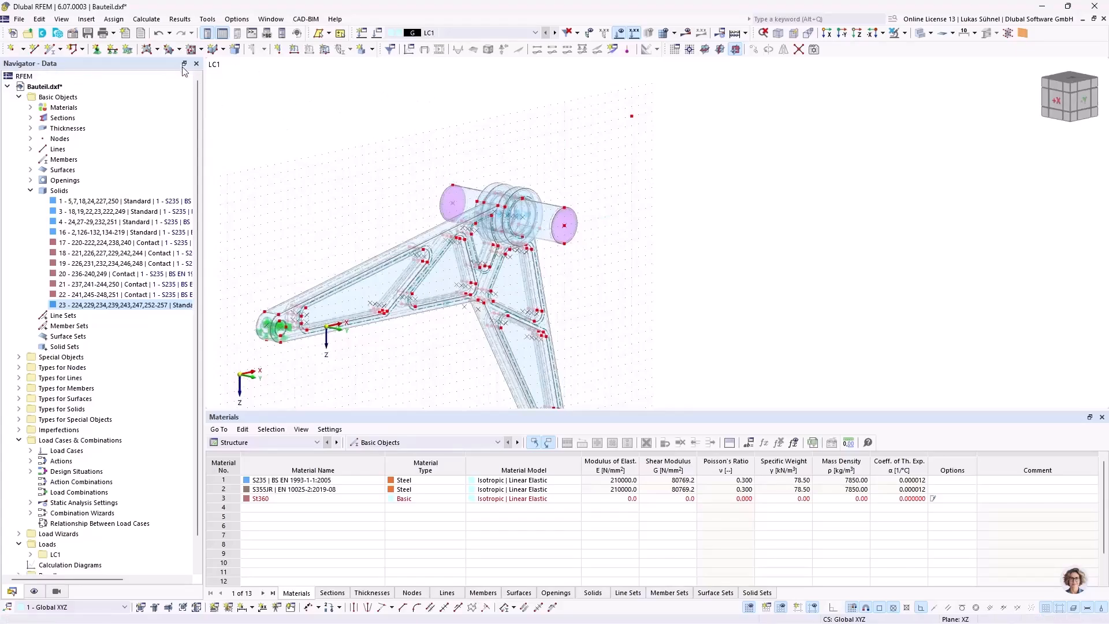
click(278, 50)
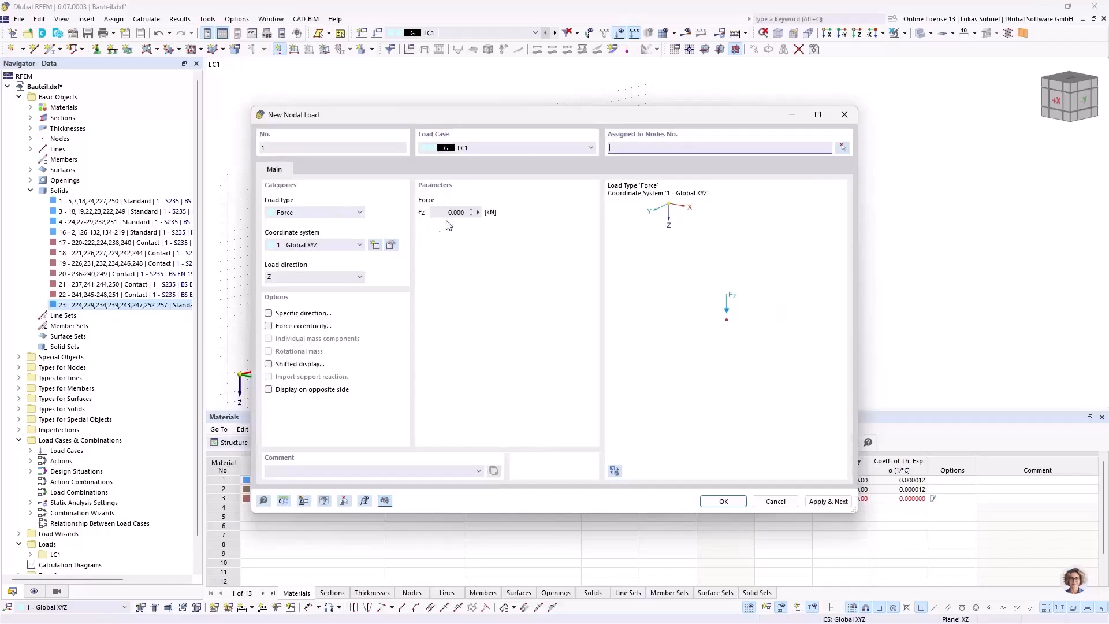
click(329, 250)
click(325, 245)
click(342, 214)
click(494, 214)
click(349, 280)
click(347, 280)
click(342, 213)
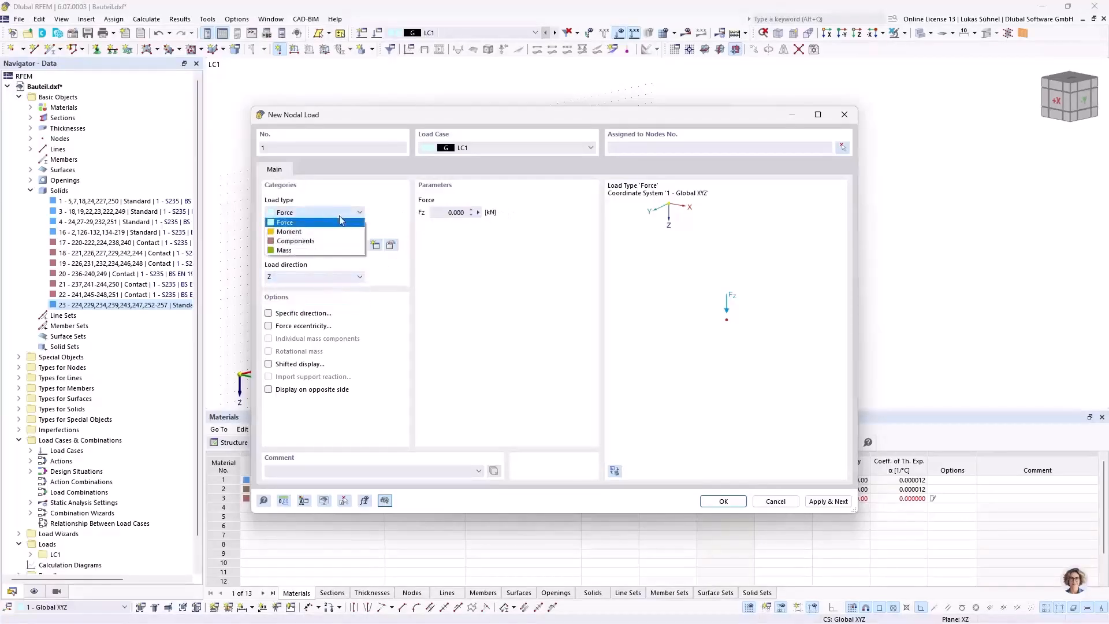
click(301, 242)
click(456, 215)
key(Tab)
key(Tab)
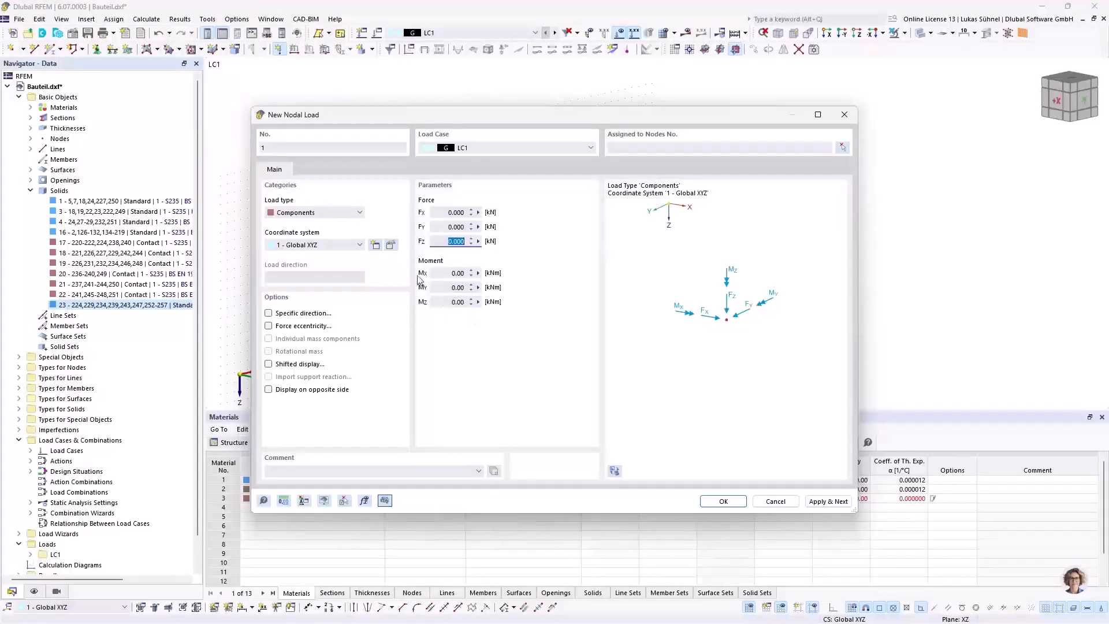
click(315, 212)
click(315, 222)
click(314, 212)
click(301, 223)
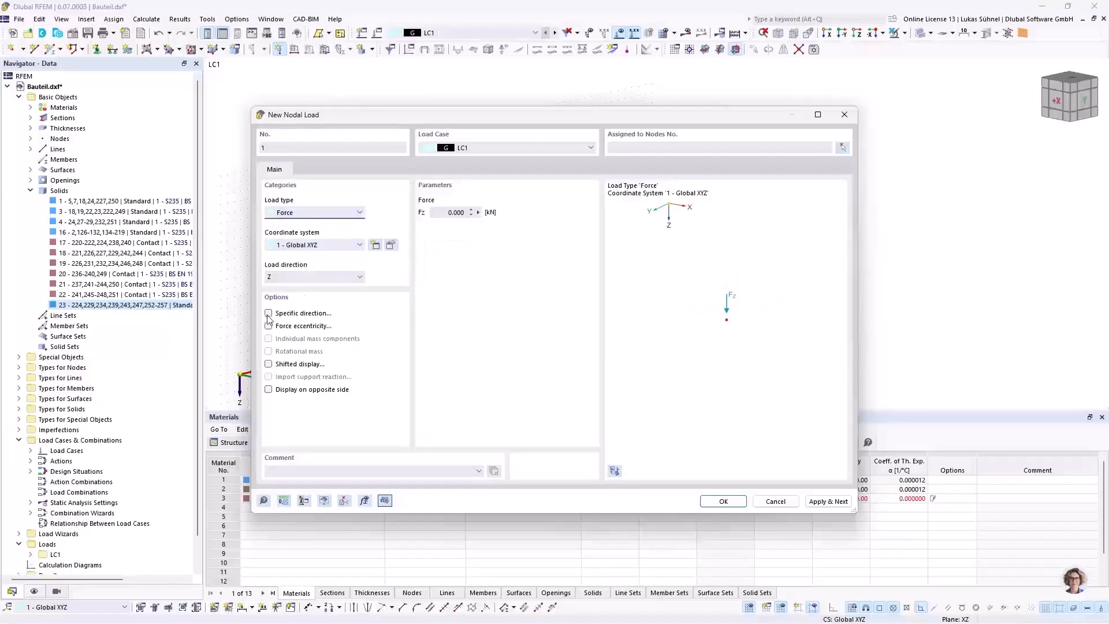
- Set the nodal force to 10 kN and give it a specific direction directed to the new node outside the component
click(455, 212)
text(10)
click(277, 313)
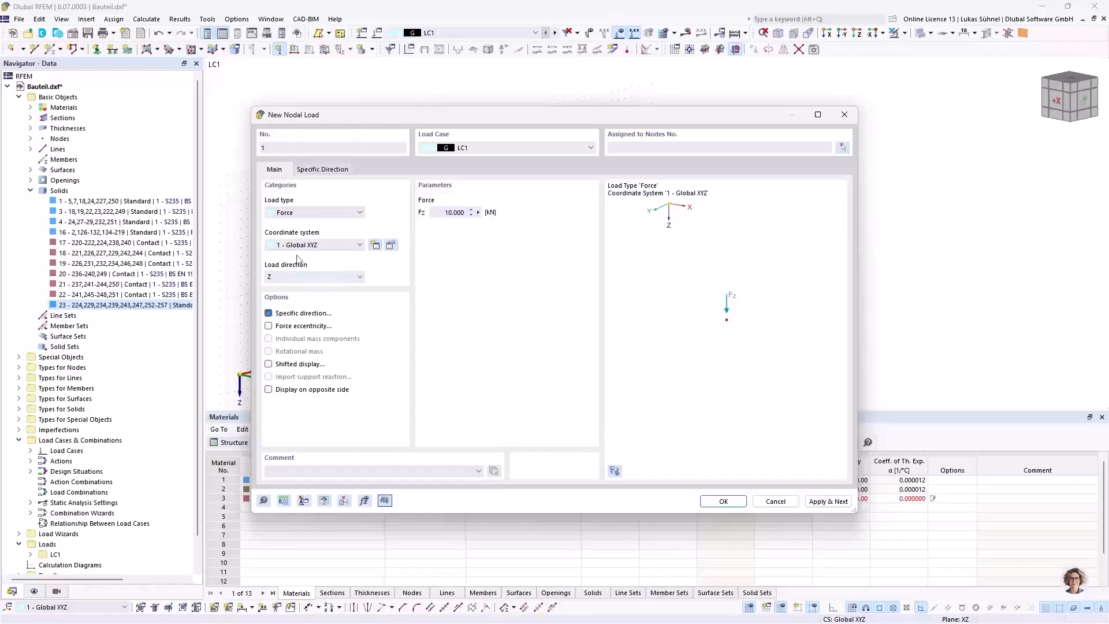
click(330, 169)
click(369, 198)
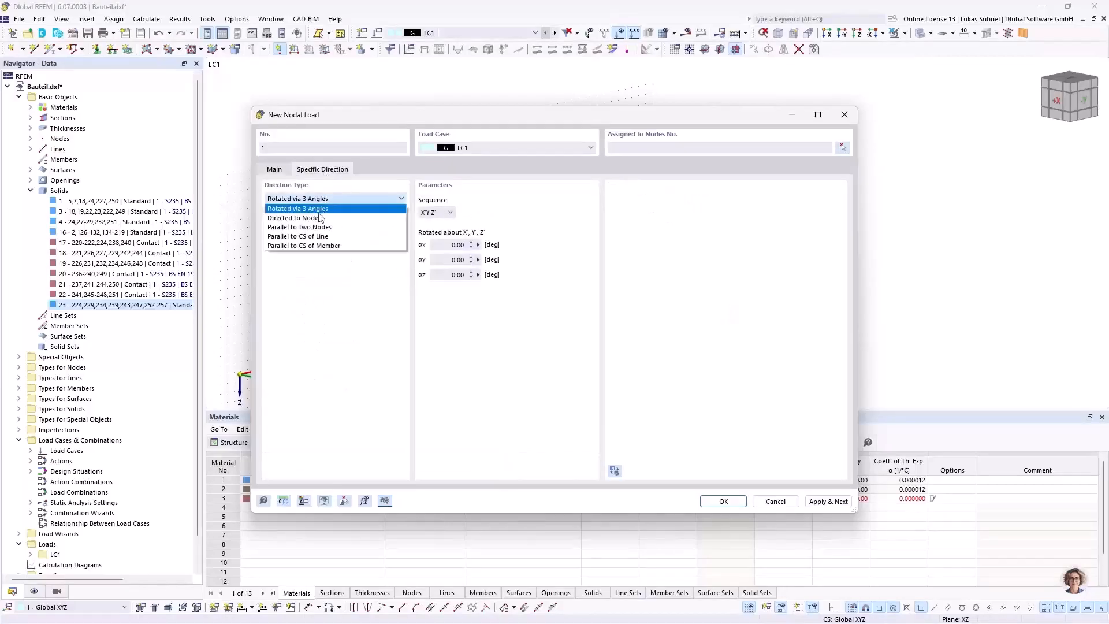
click(315, 220)
click(465, 212)
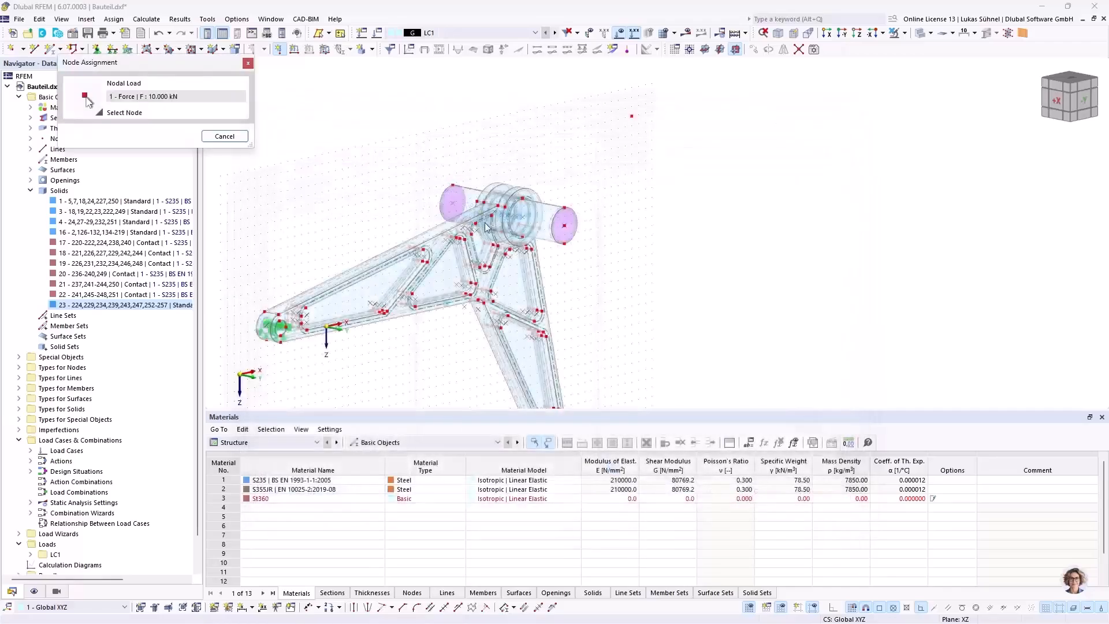
click(632, 120)
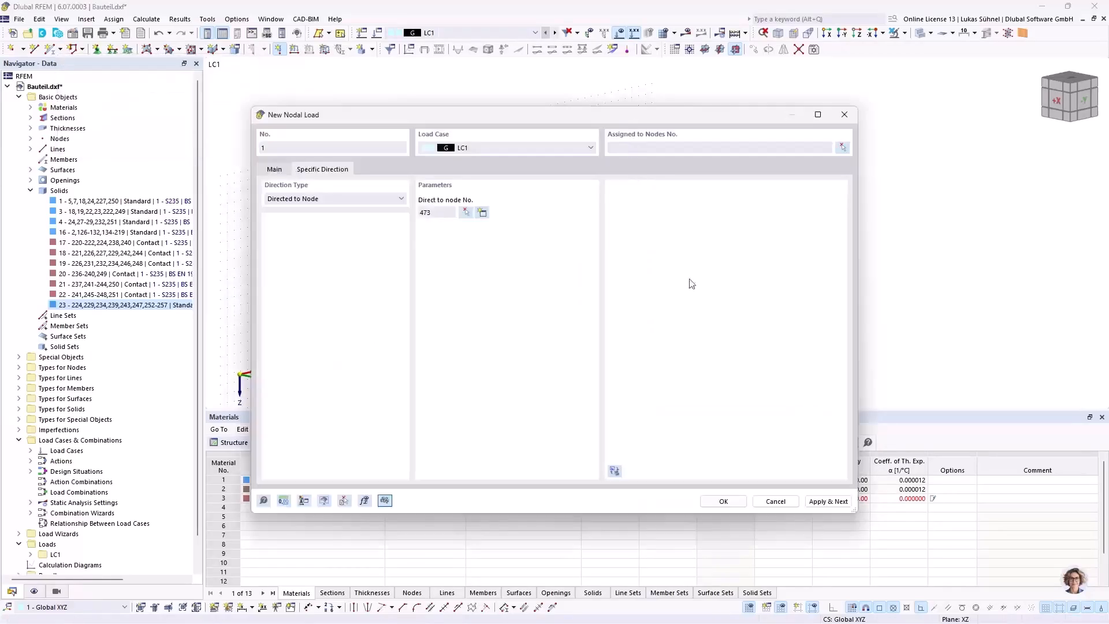
- Assign the nodal load to the node at the centre of the front pin end face
click(728, 506)
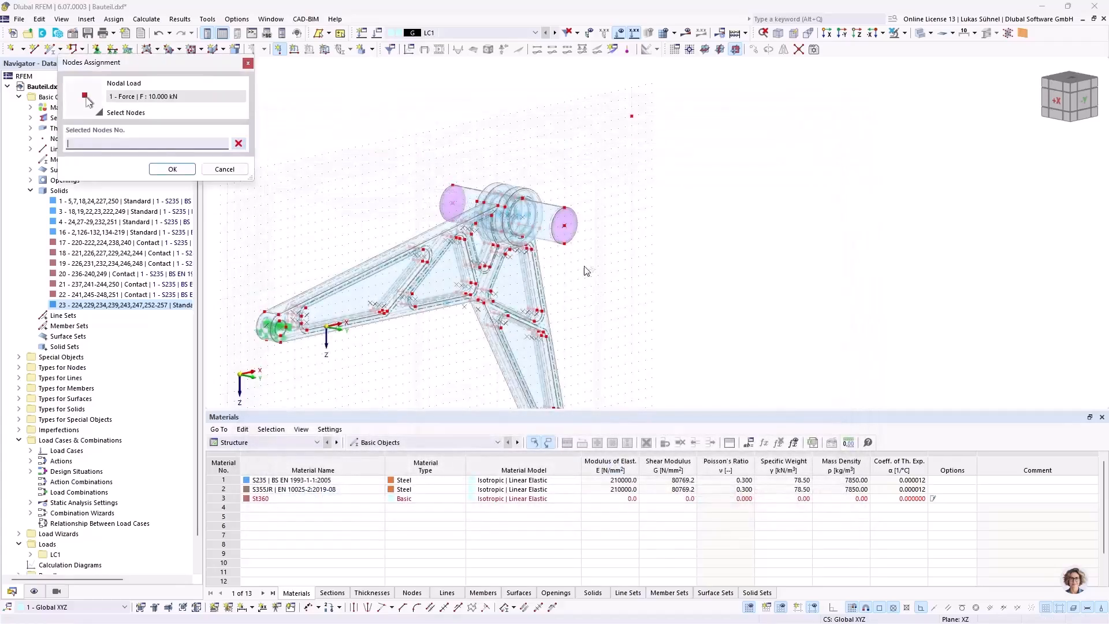
click(564, 227)
click(186, 170)
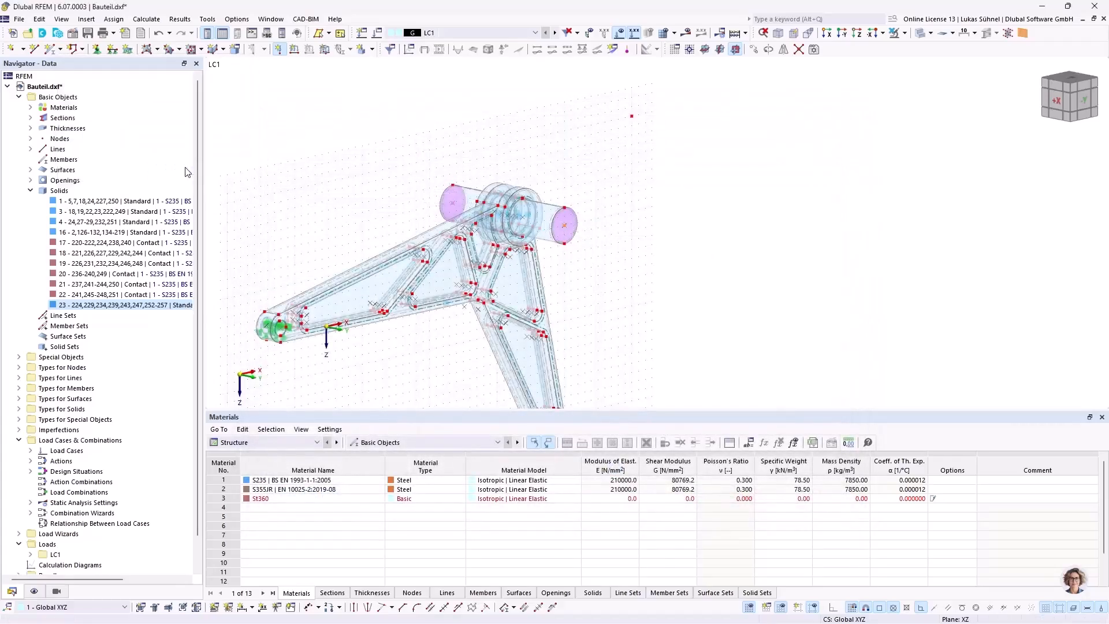
- Copy the nodal load together with its direction node from the front pin end centre to the rear pin end centre
scroll(648, 250, down, 2)
middle_drag(644, 289, 540, 186)
scroll(540, 185, up, 2)
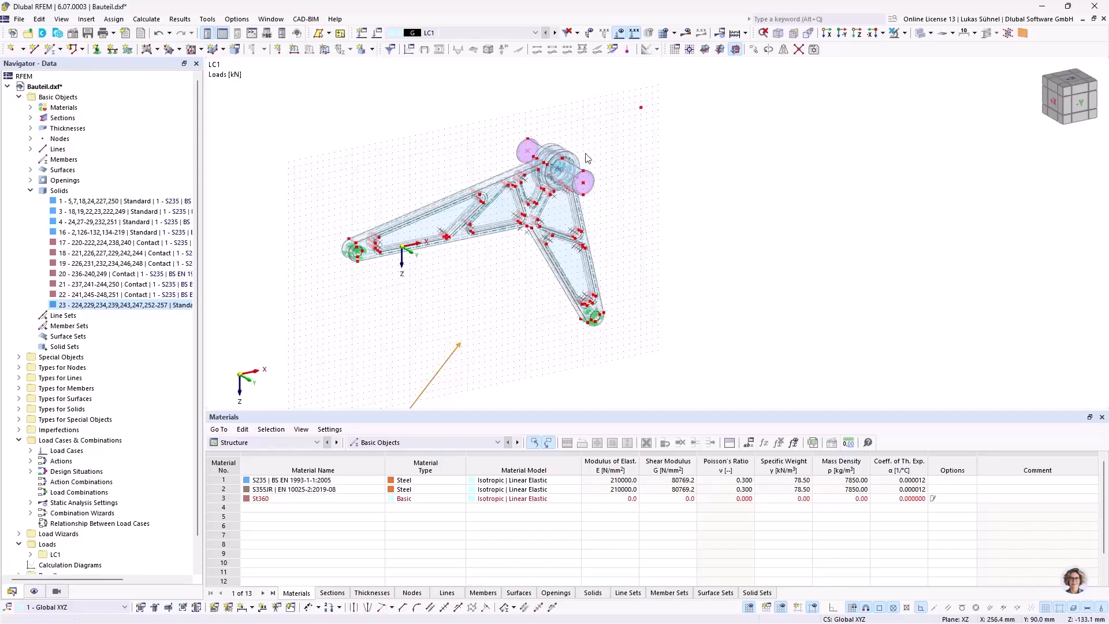
scroll(584, 154, up, 2)
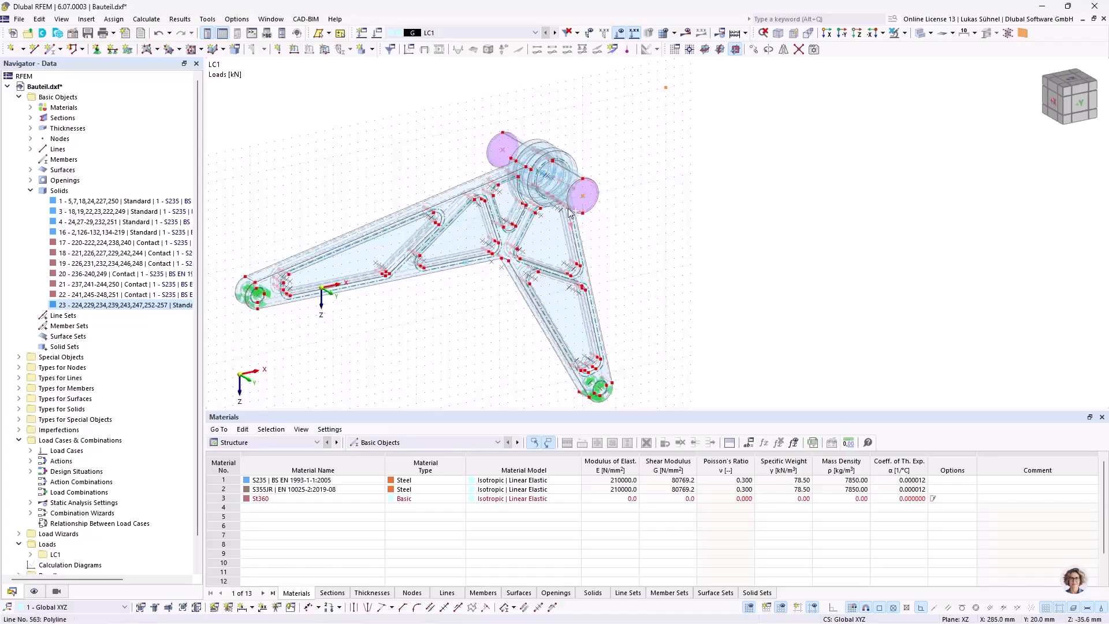
ctrl+drag(566, 177, 504, 153)
scroll(614, 195, down, 5)
ctrl+middle_drag(541, 284, 640, 199)
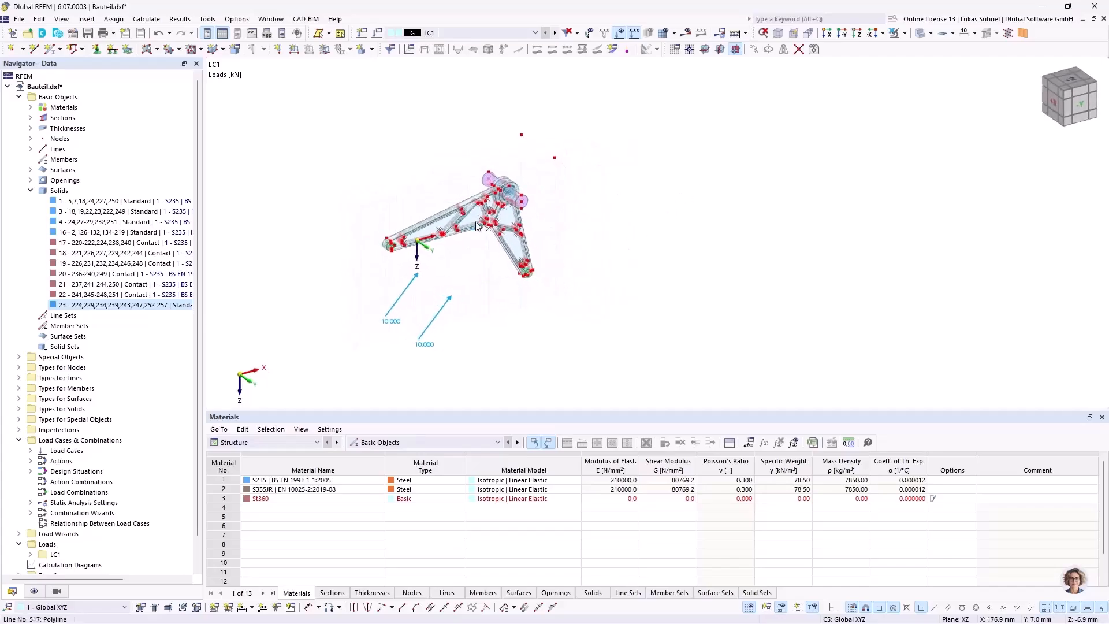
- Inspect the two loads on the component and run a model check for identical nodes
scroll(480, 250, up, 5)
middle_drag(555, 312, 517, 267)
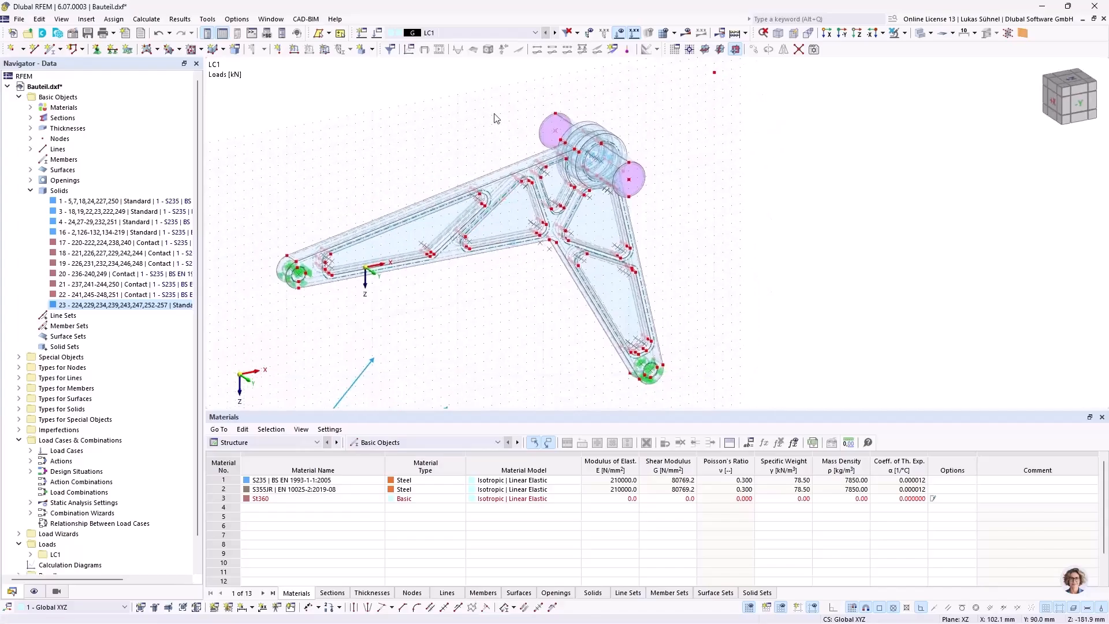
ctrl+middle_drag(393, 145, 494, 171)
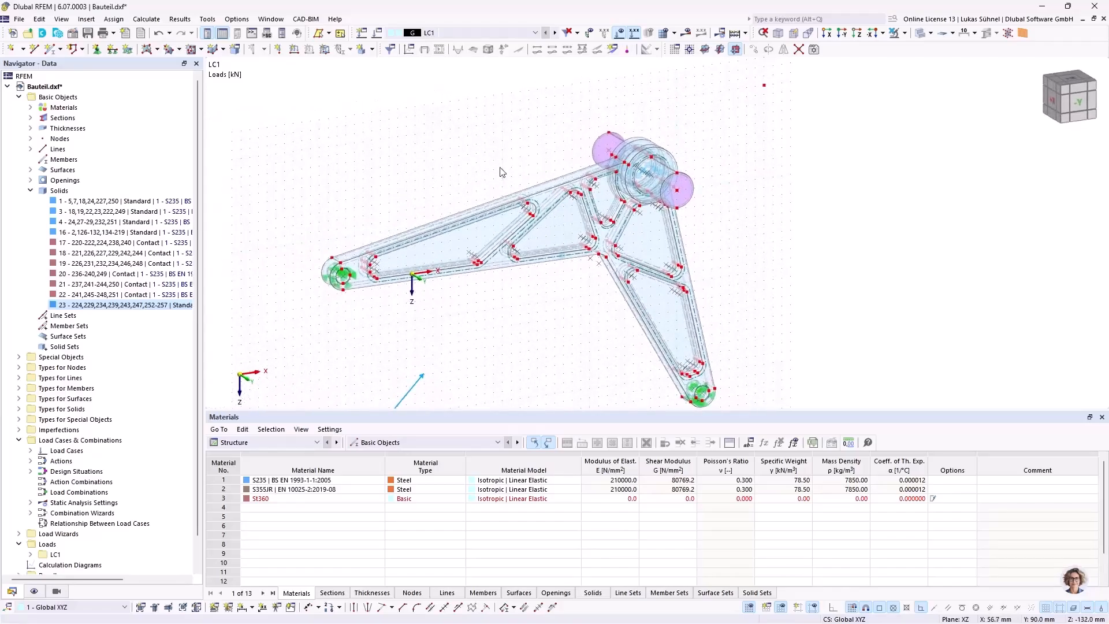
ctrl+middle_drag(471, 190, 403, 191)
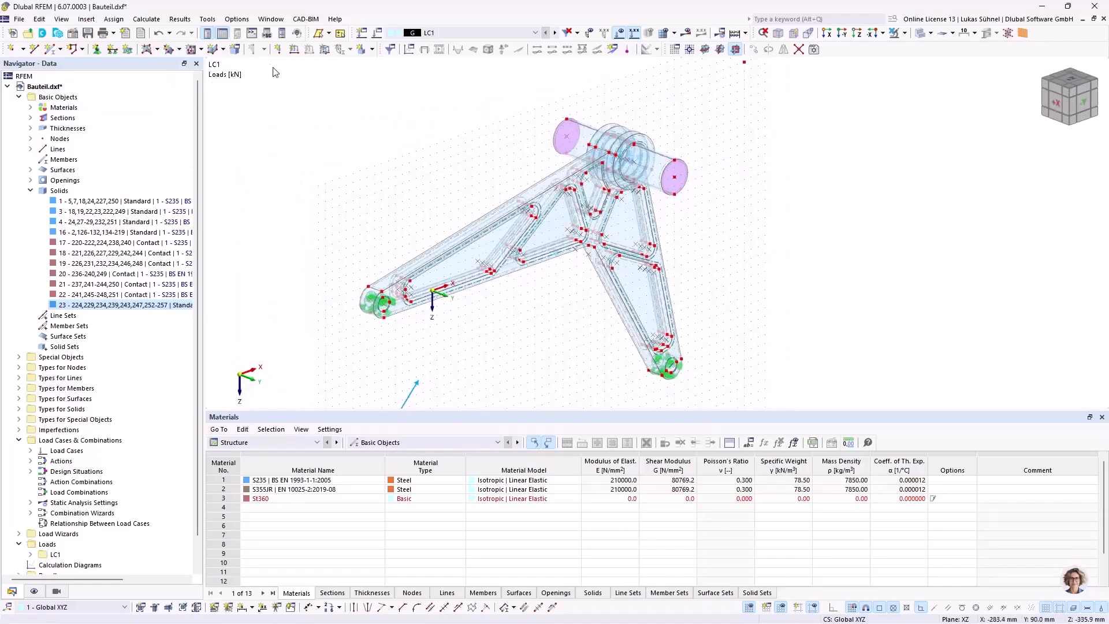
click(207, 19)
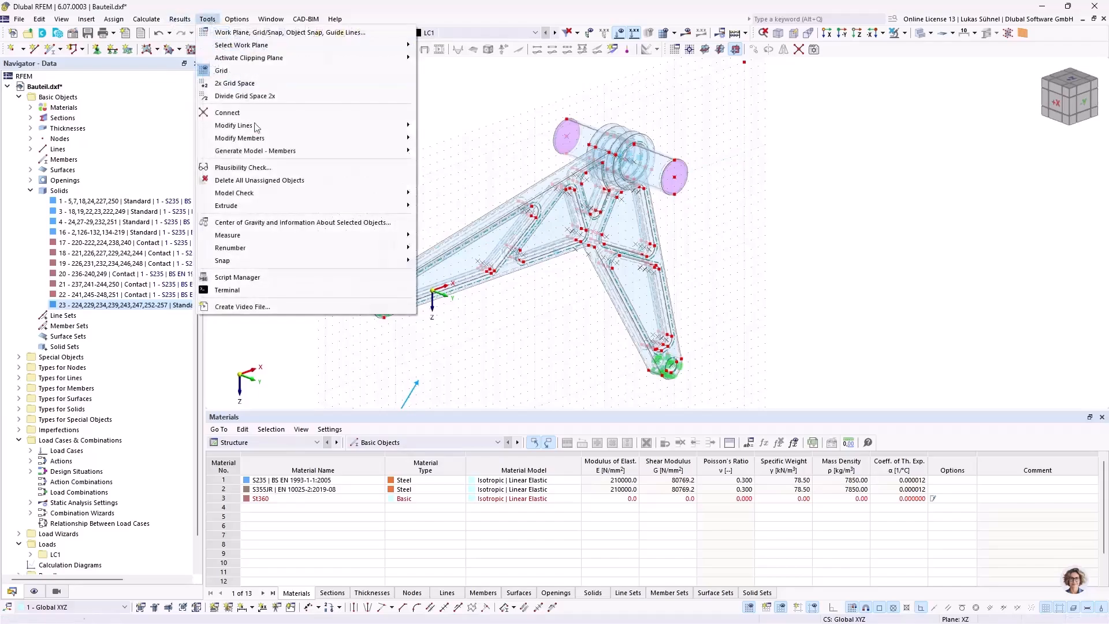
mouse_move(258, 199)
click(466, 194)
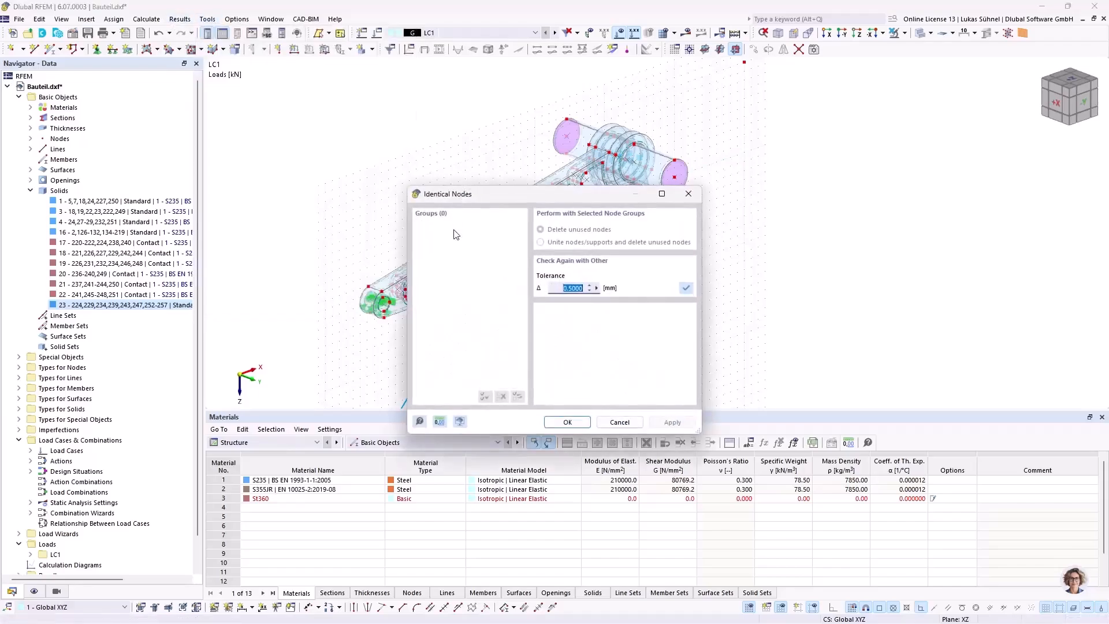
click(621, 424)
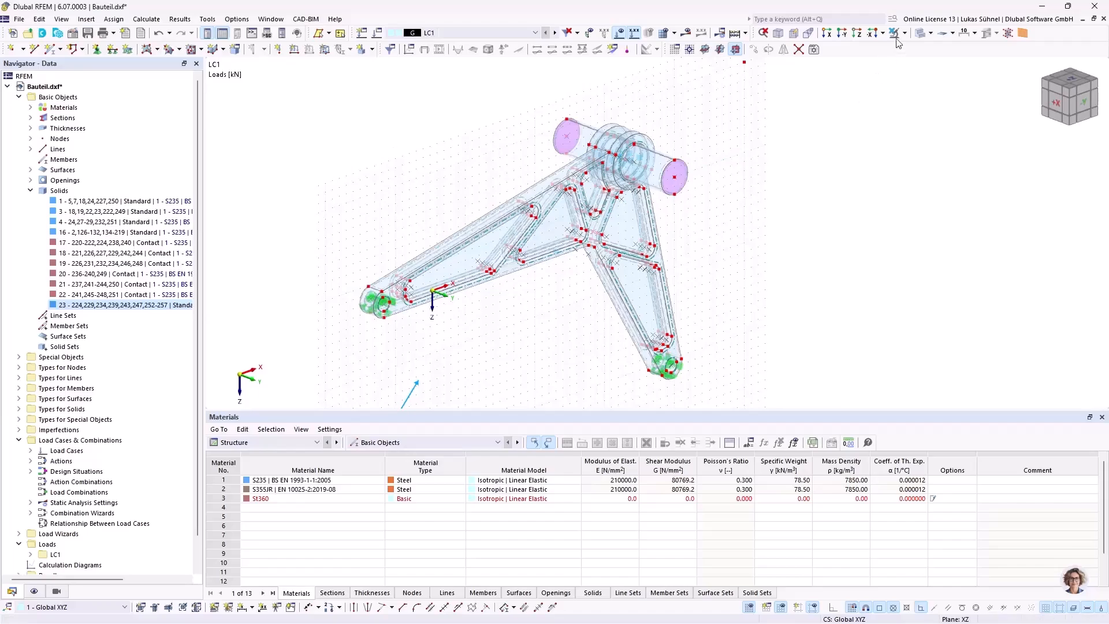
- Set the target length of finite elements to 10 mm in the mesh settings
drag(252, 92, 823, 389)
click(147, 19)
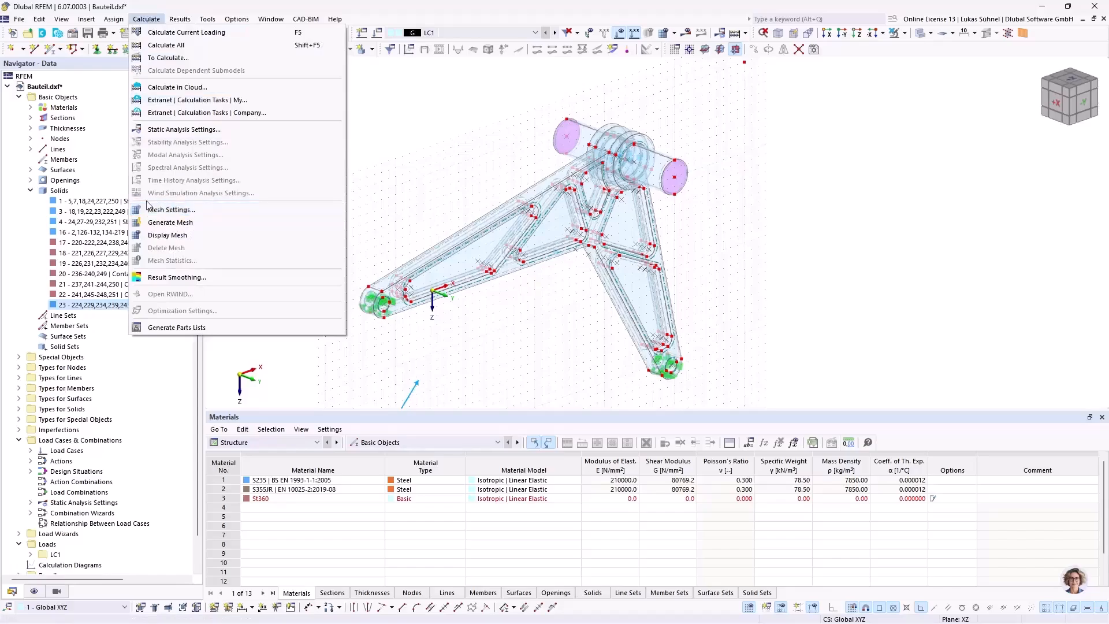
click(157, 210)
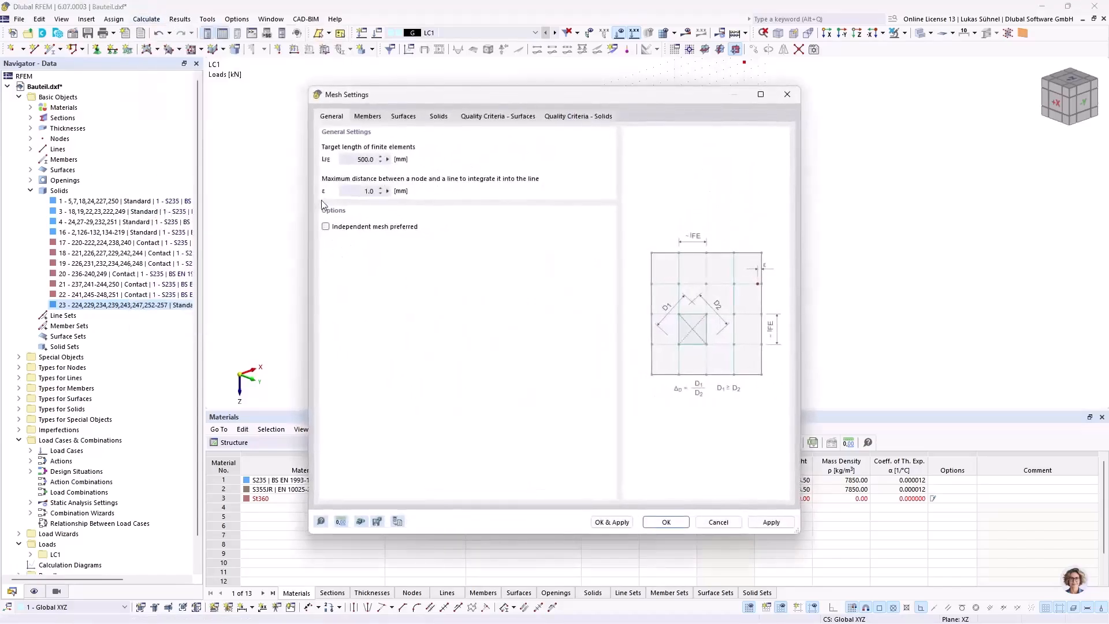
drag(345, 159, 436, 160)
drag(441, 96, 684, 69)
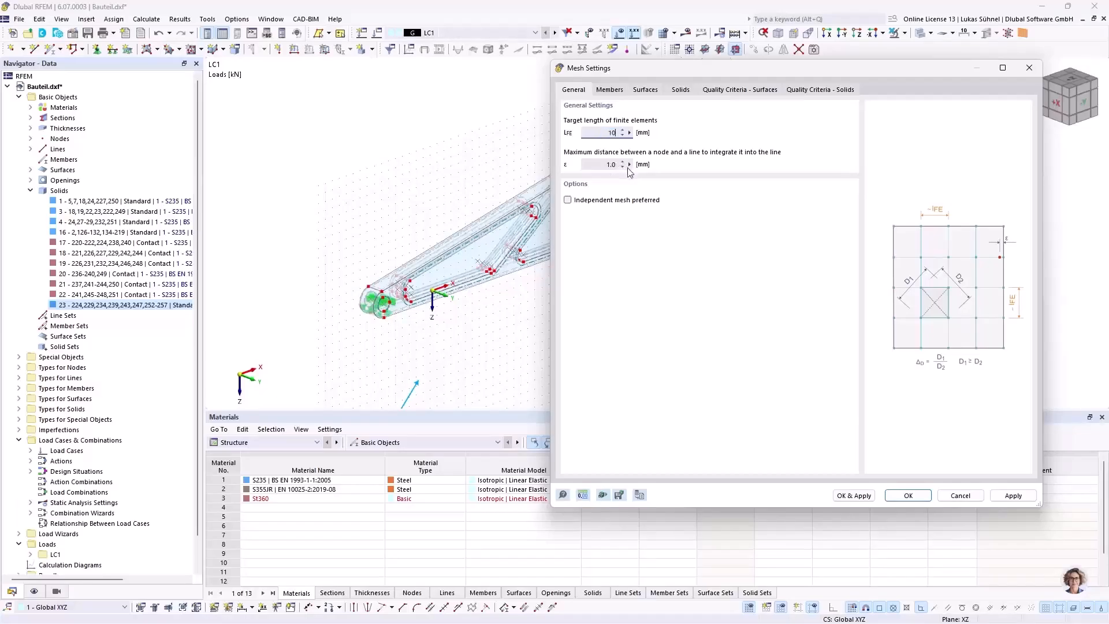
key(Tab)
click(907, 496)
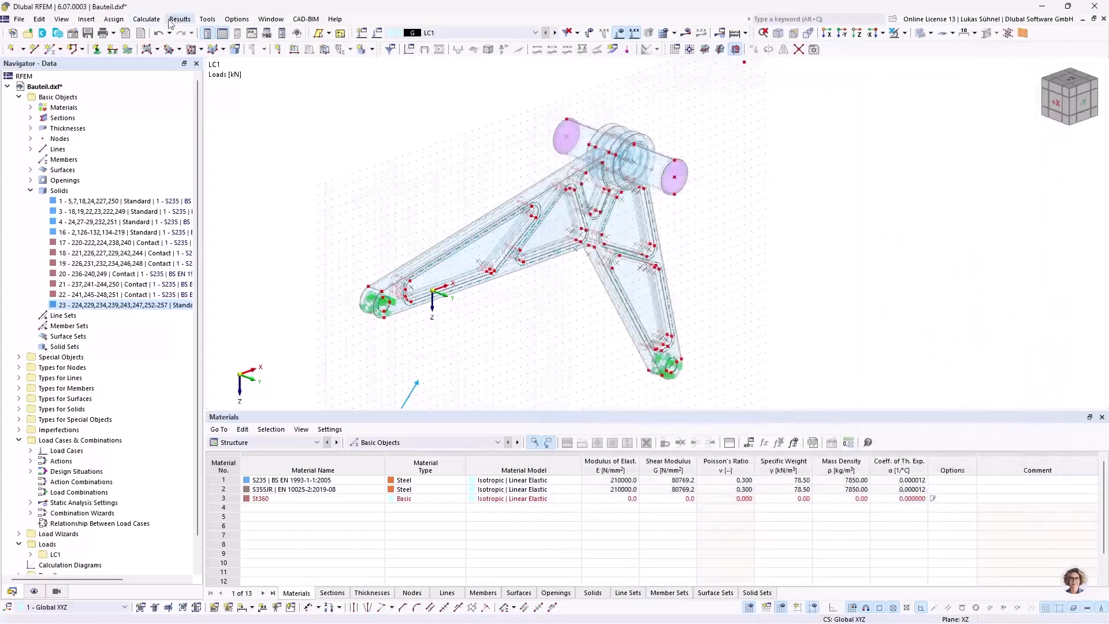
- Generate the finite element mesh for the component
click(146, 19)
click(231, 220)
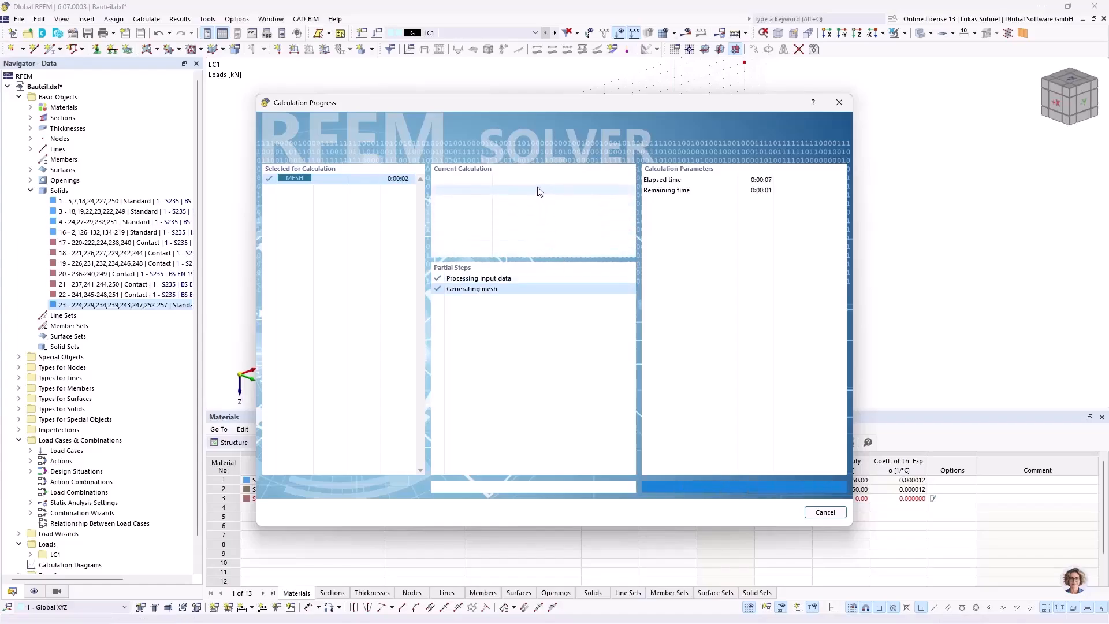
ctrl+middle_drag(787, 189, 728, 215)
ctrl+middle_drag(382, 336, 388, 275)
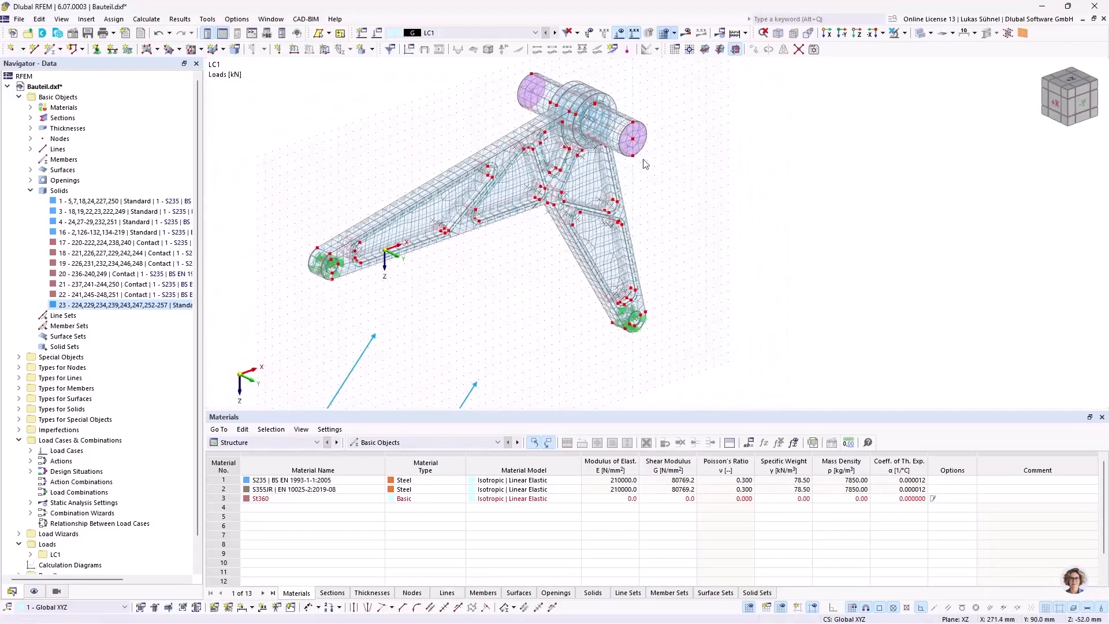
- Display the model with solid shading and examine the mesh along the arms, the support bore and the pin
click(920, 36)
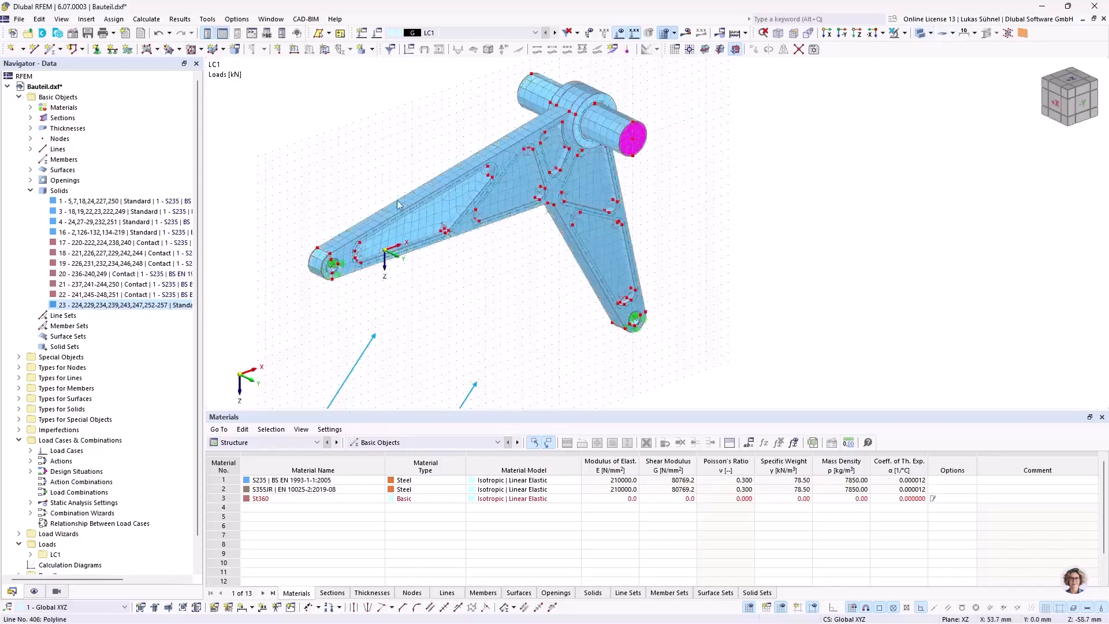
scroll(338, 249, up, 3)
scroll(323, 287, up, 2)
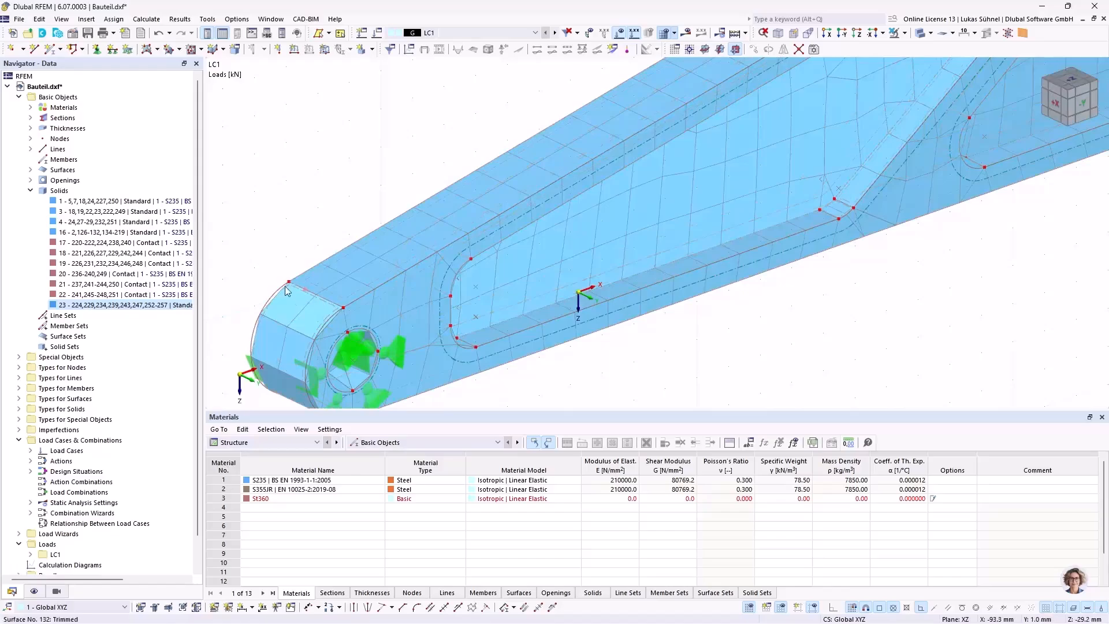
scroll(403, 318, down, 1)
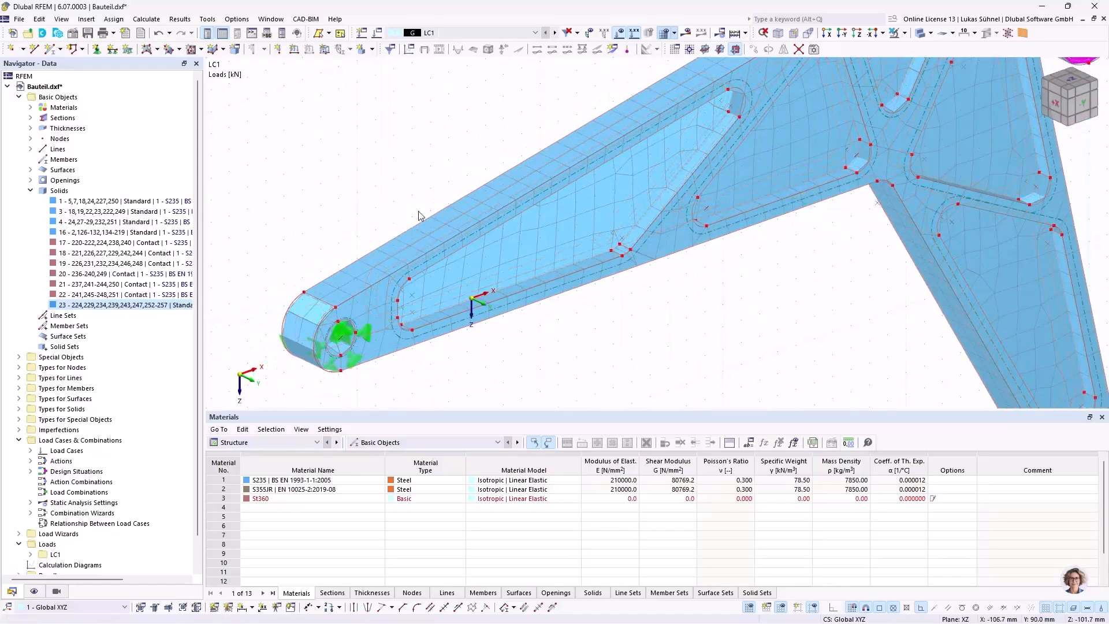
scroll(396, 209, down, 2)
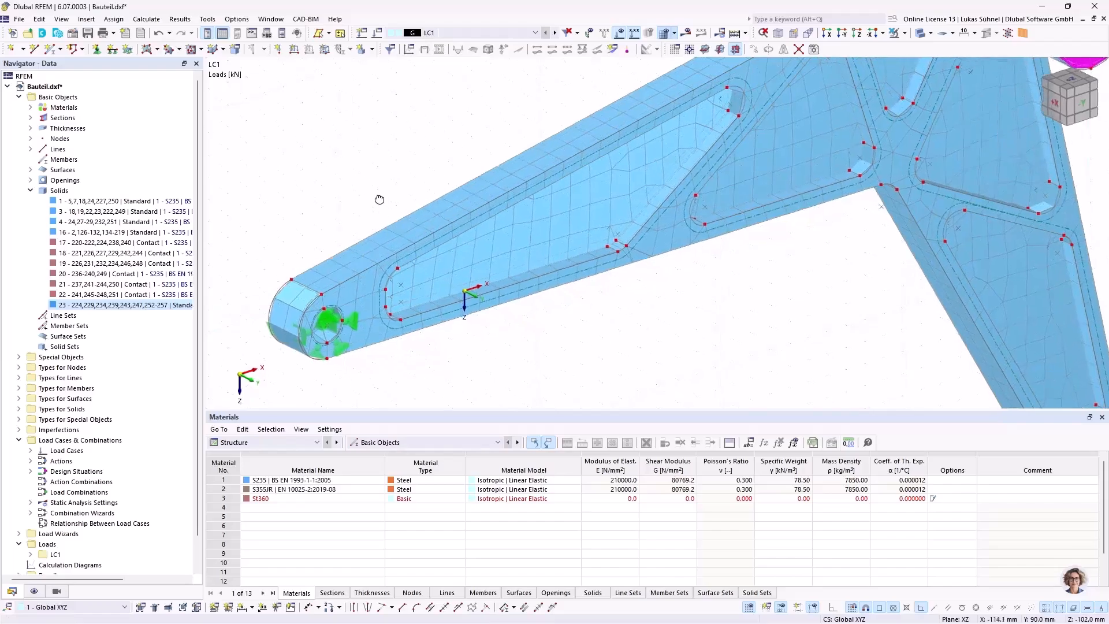
middle_drag(579, 312, 577, 340)
scroll(588, 331, down, 2)
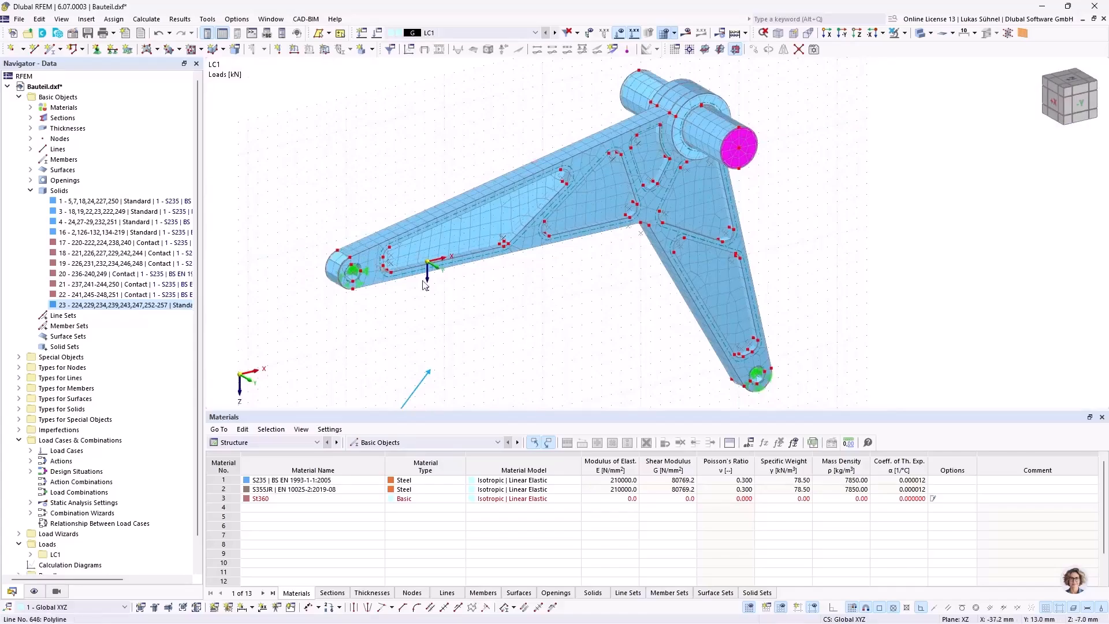
mouse_move(509, 313)
ctrl+middle_down()
mouse_move(459, 289)
mouse_move(502, 311)
ctrl+middle_up()
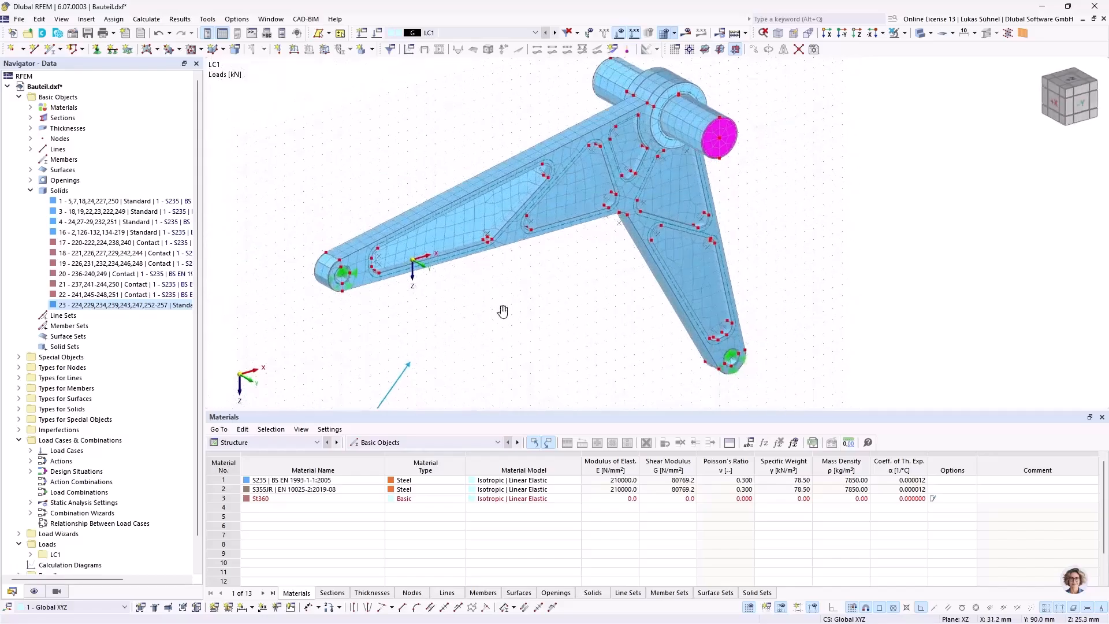
- Display the mesh quality on the component for solids only, with the surface quality switched off
scroll(687, 78, up, 5)
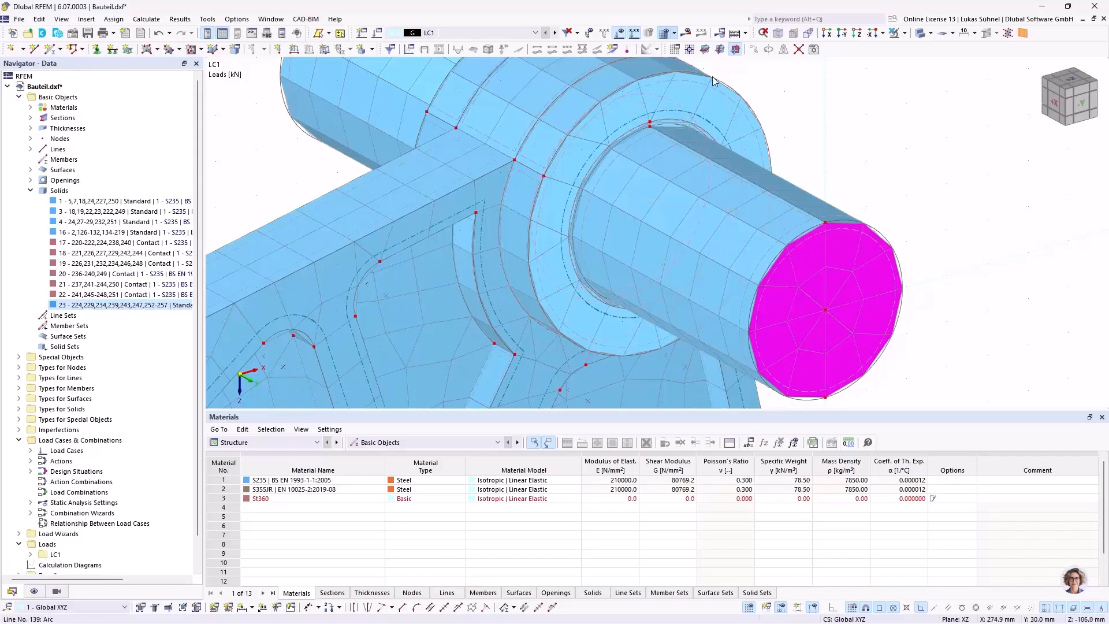
scroll(693, 112, down, 5)
ctrl+middle_drag(789, 176, 759, 171)
scroll(758, 167, down, 3)
middle_drag(638, 249, 574, 248)
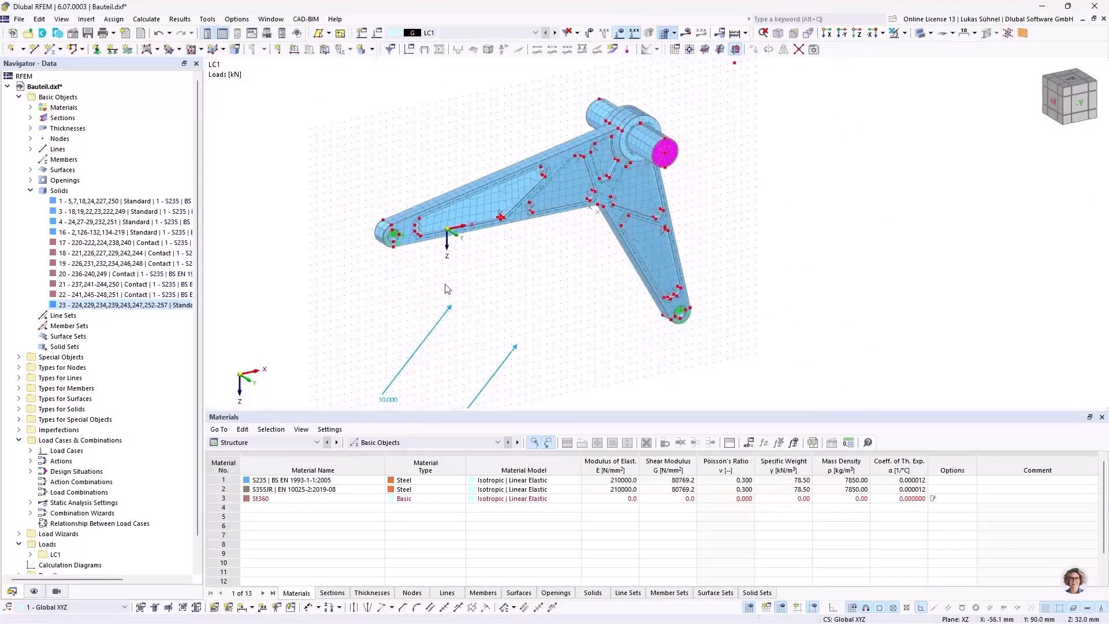
click(34, 591)
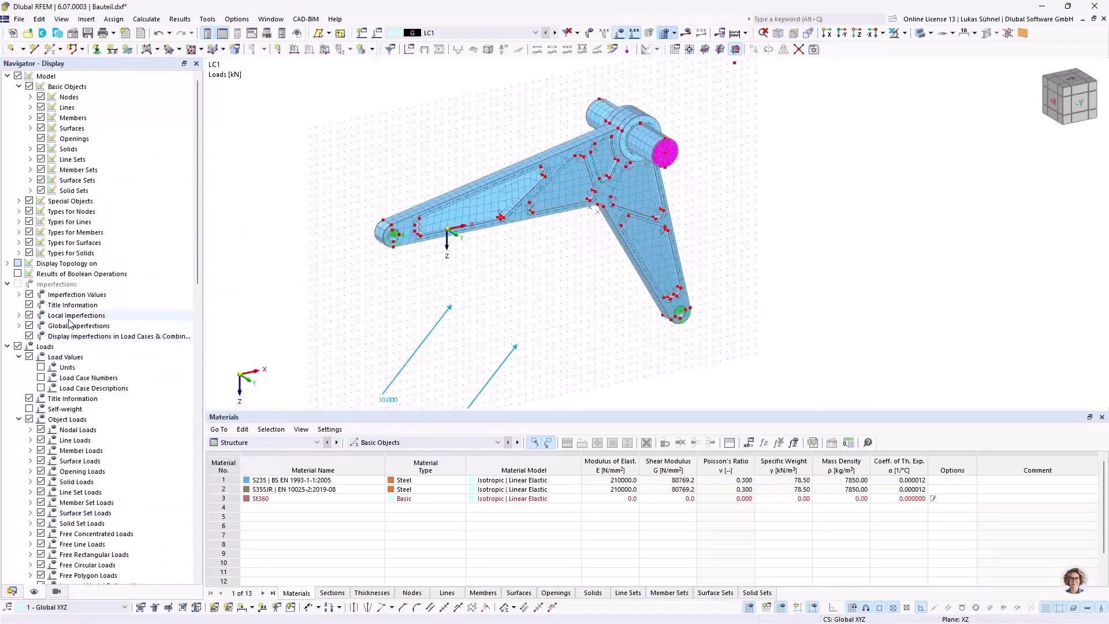
scroll(75, 321, down, 12)
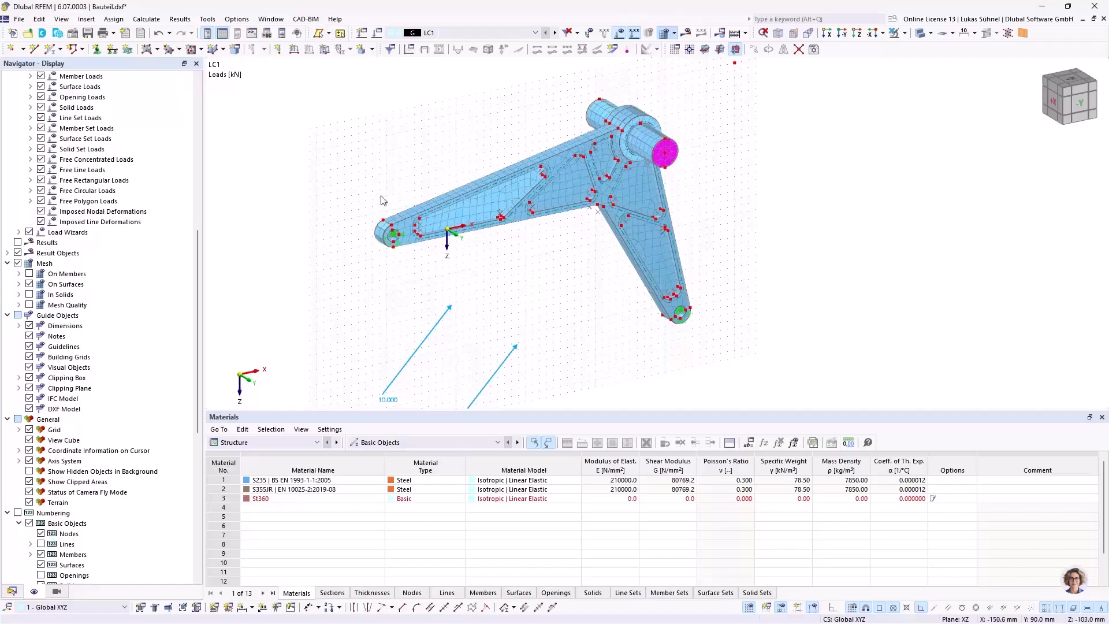
click(28, 305)
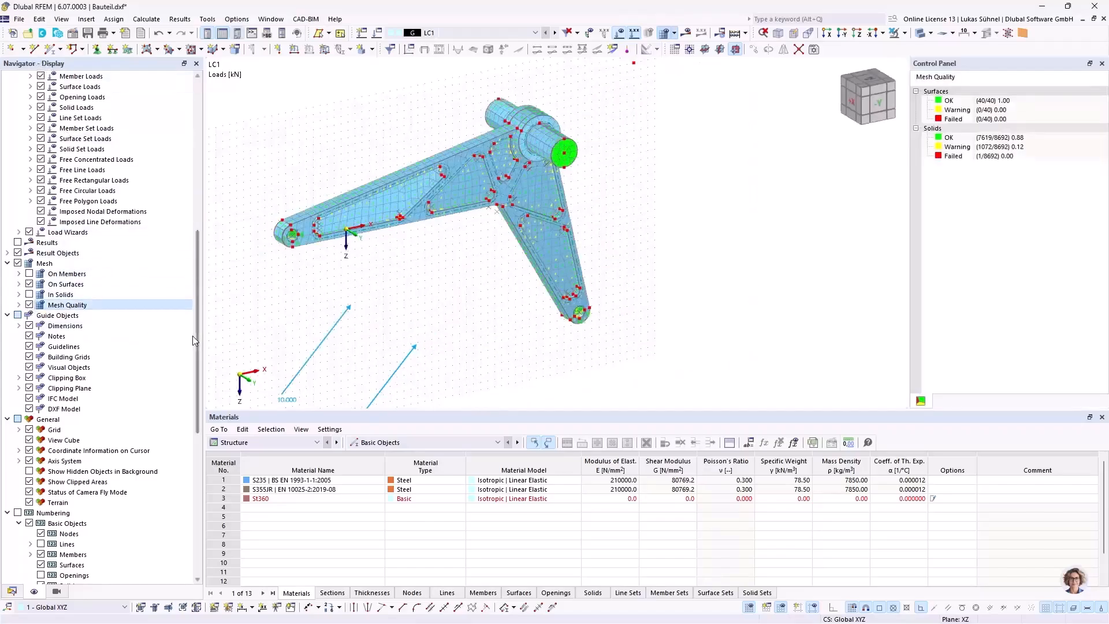
click(18, 306)
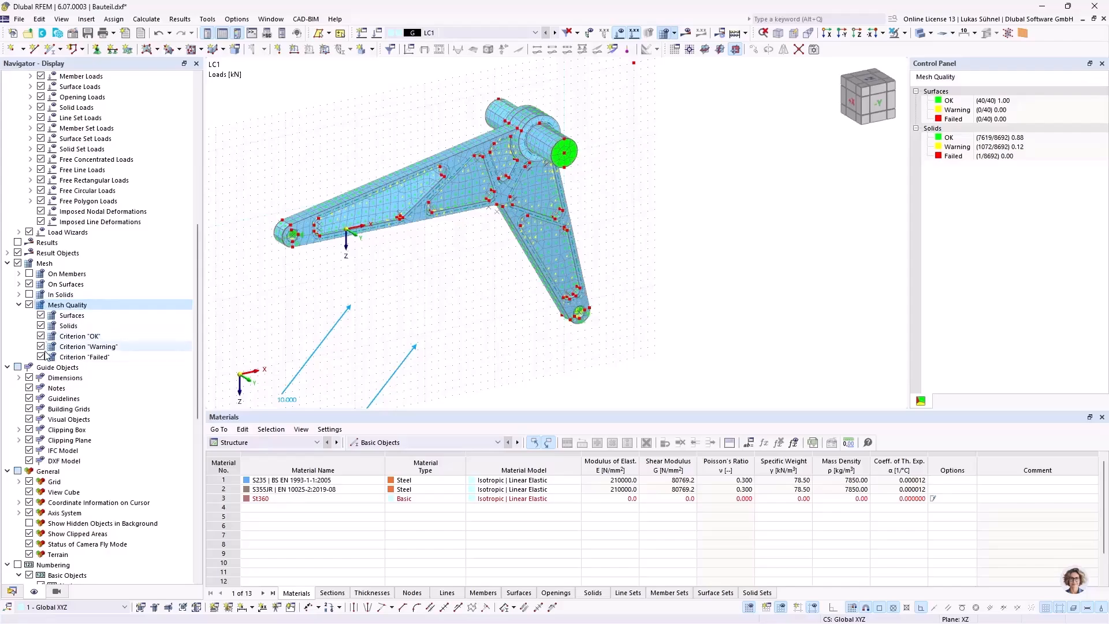
click(40, 315)
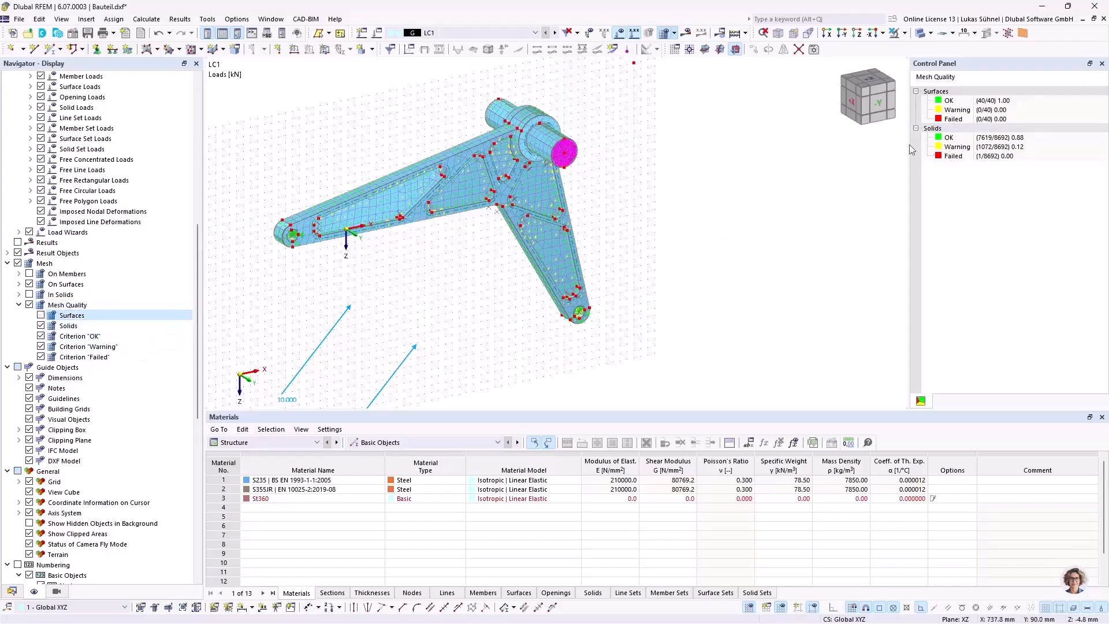
- Collapse the surface values in the mesh quality legend and examine the solids' OK, warning and failed ratings on the model
scroll(400, 152, up, 3)
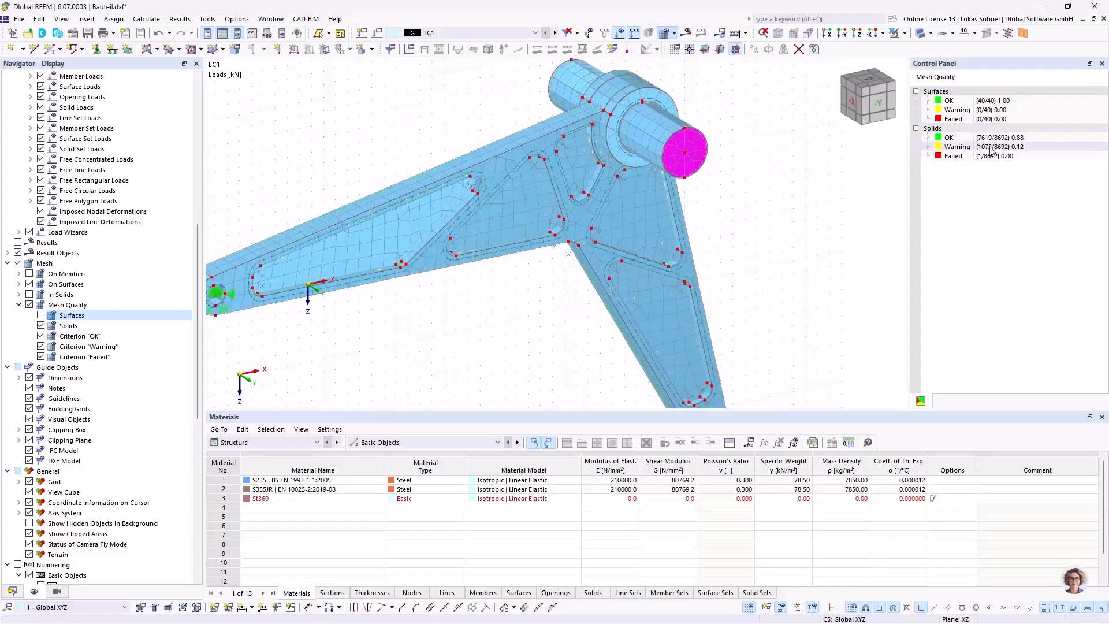
click(916, 92)
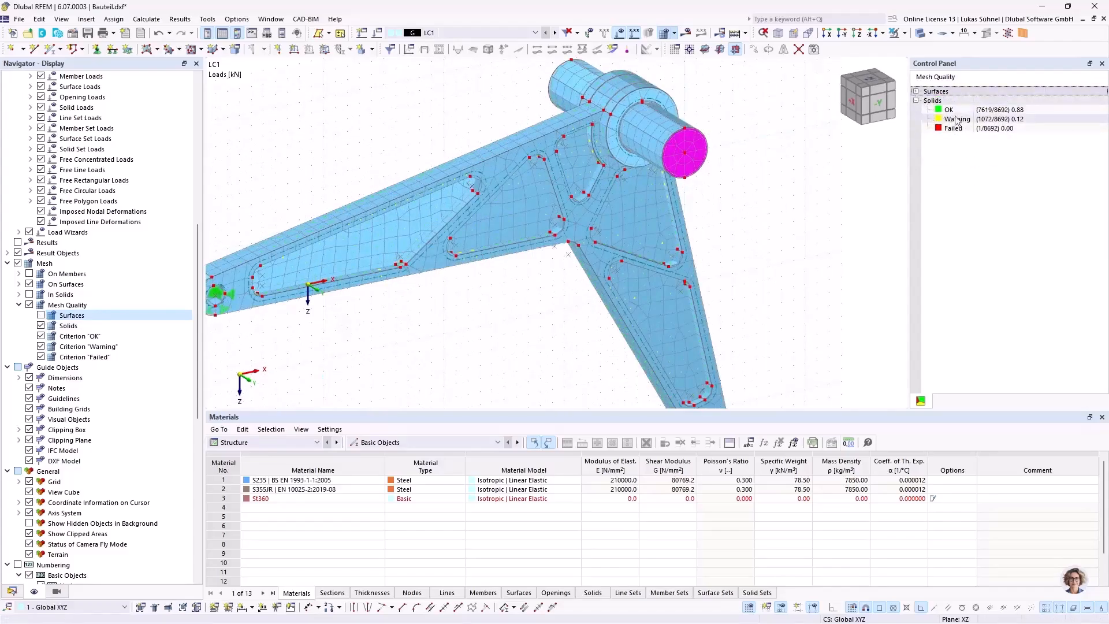
click(1007, 111)
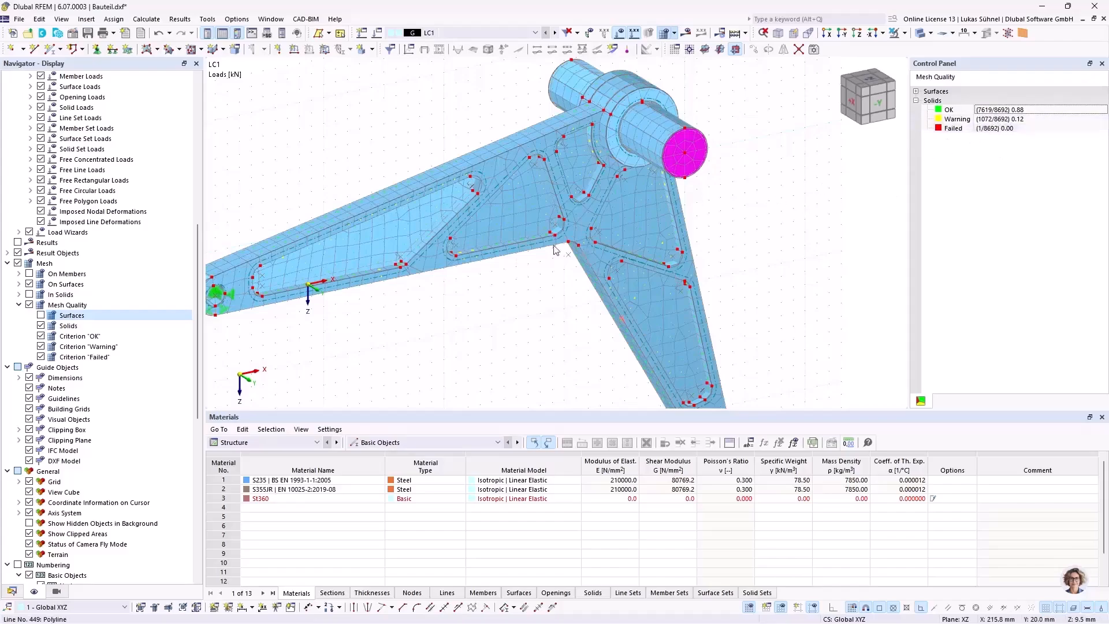
scroll(561, 249, down, 3)
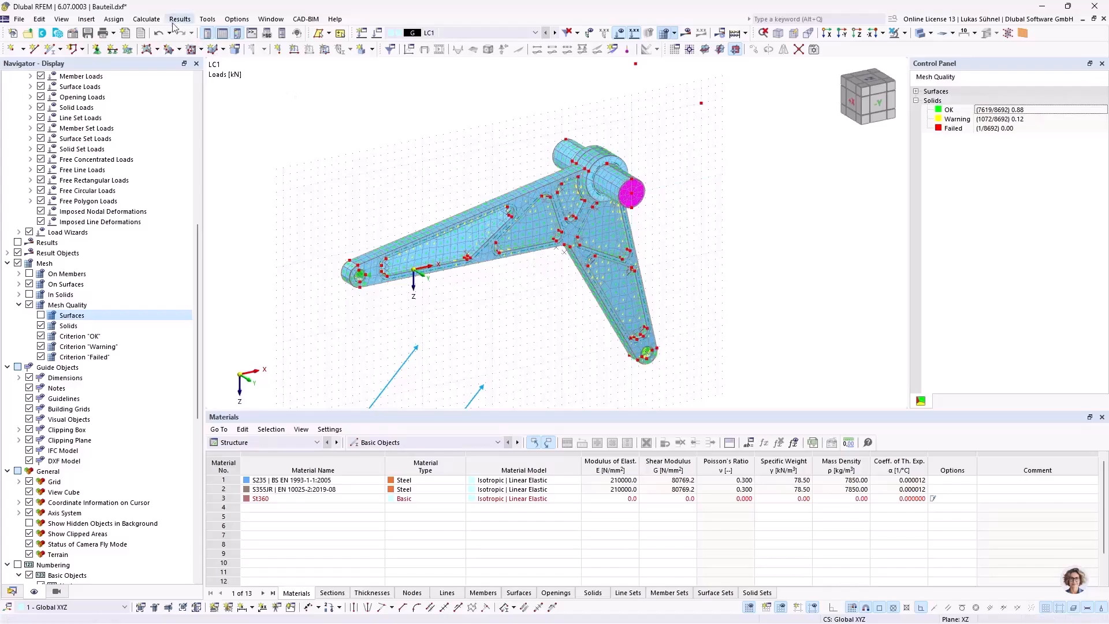
- Review the quality criteria for solids in the mesh settings, including aspect ratio, corner angles, warping and Jacobian ratio
click(146, 19)
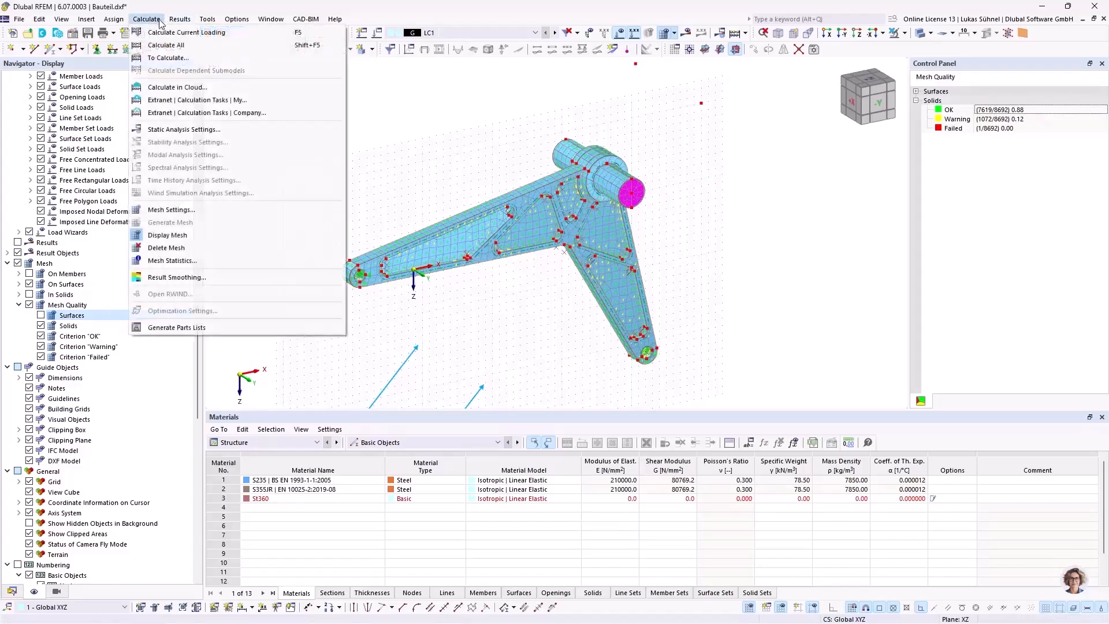
click(202, 212)
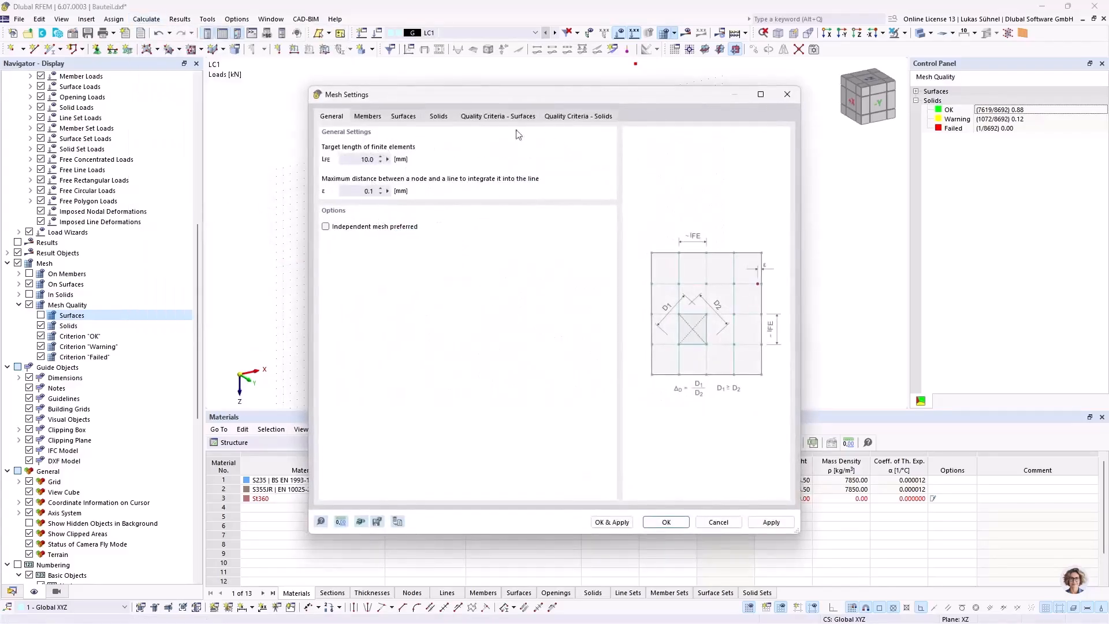
click(556, 118)
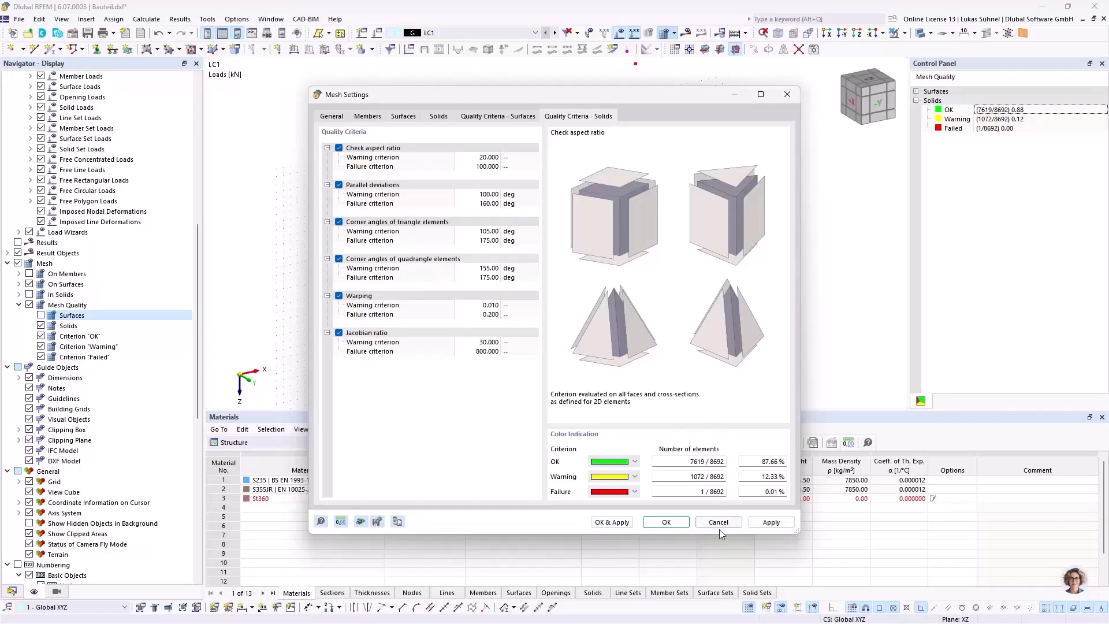
click(666, 522)
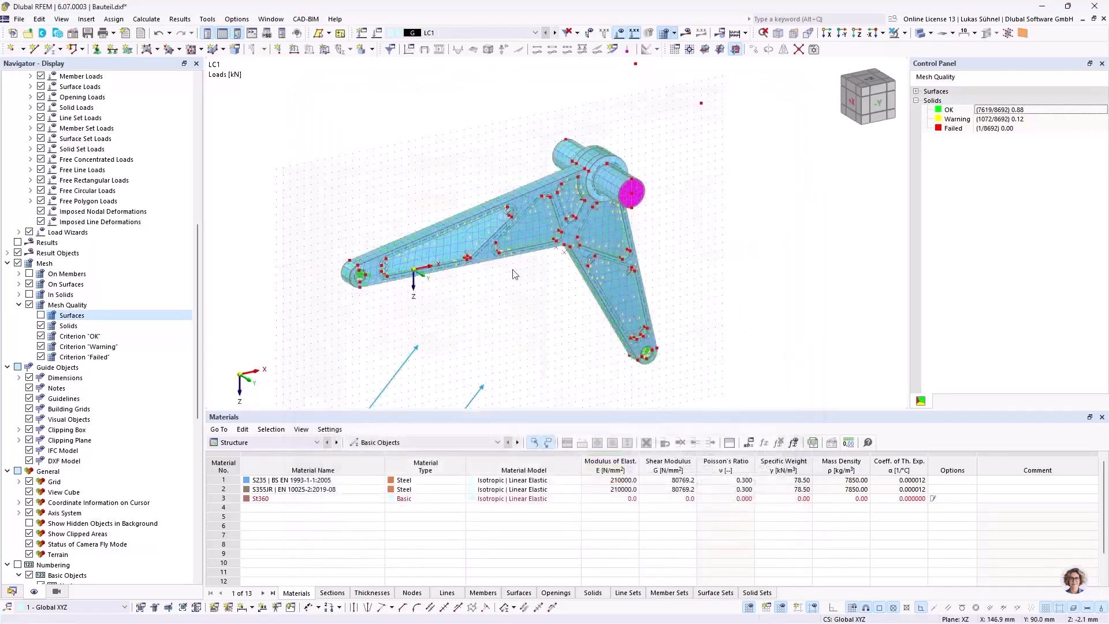
- Set the target length of finite elements to 4 mm in the mesh settings and regenerate the mesh
scroll(509, 275, up, 1)
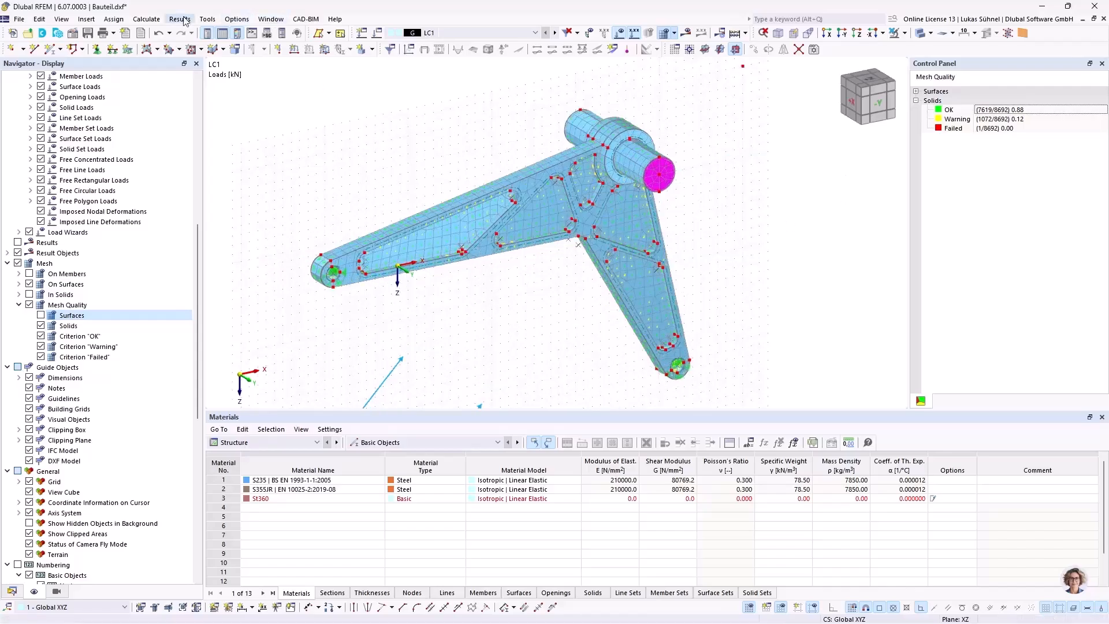
click(146, 19)
click(195, 212)
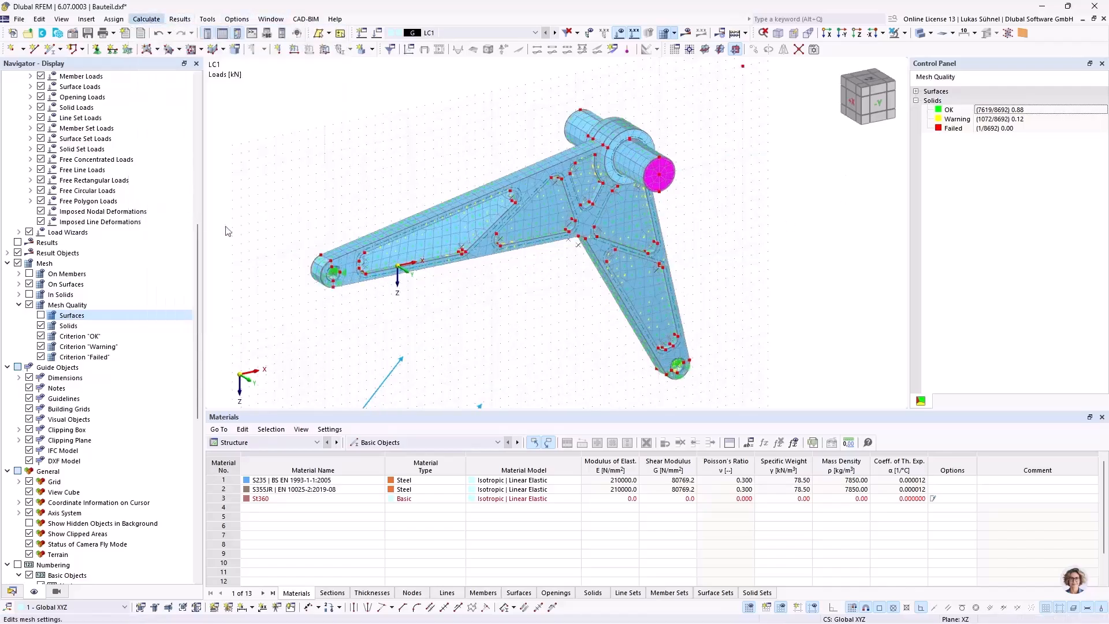
click(353, 163)
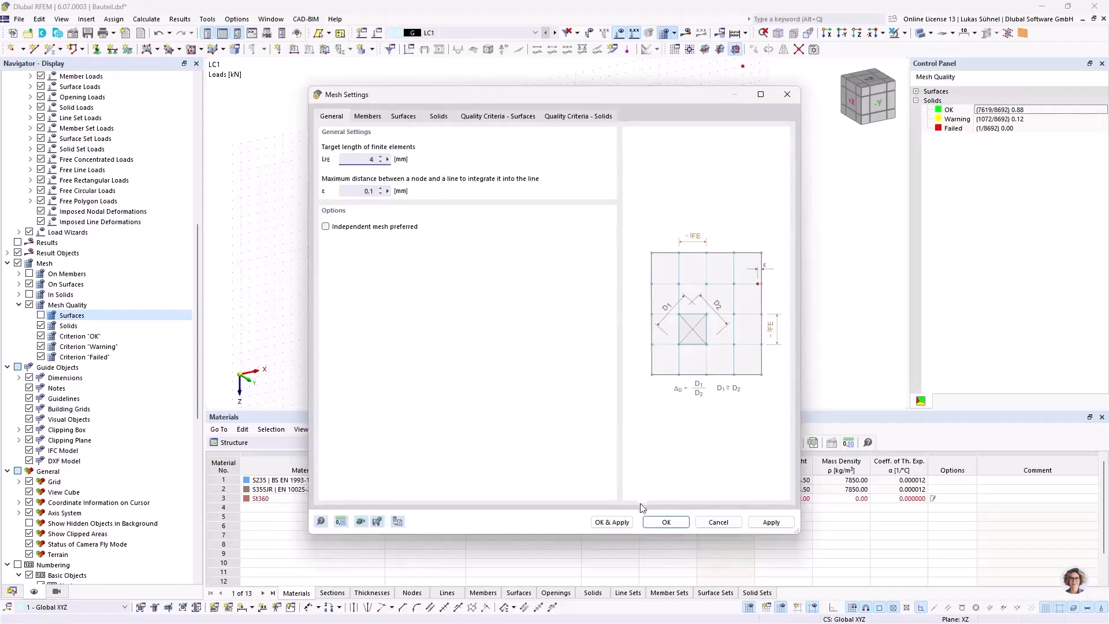
click(611, 522)
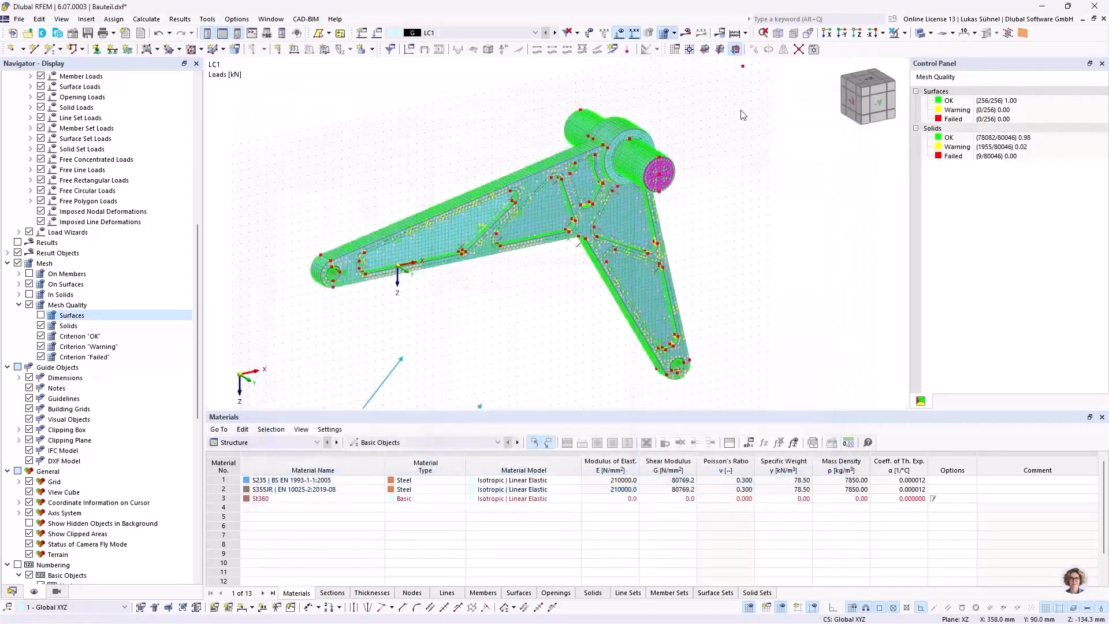
- Examine the mesh quality of the solids along the arms and pockets of the finer mesh
click(915, 91)
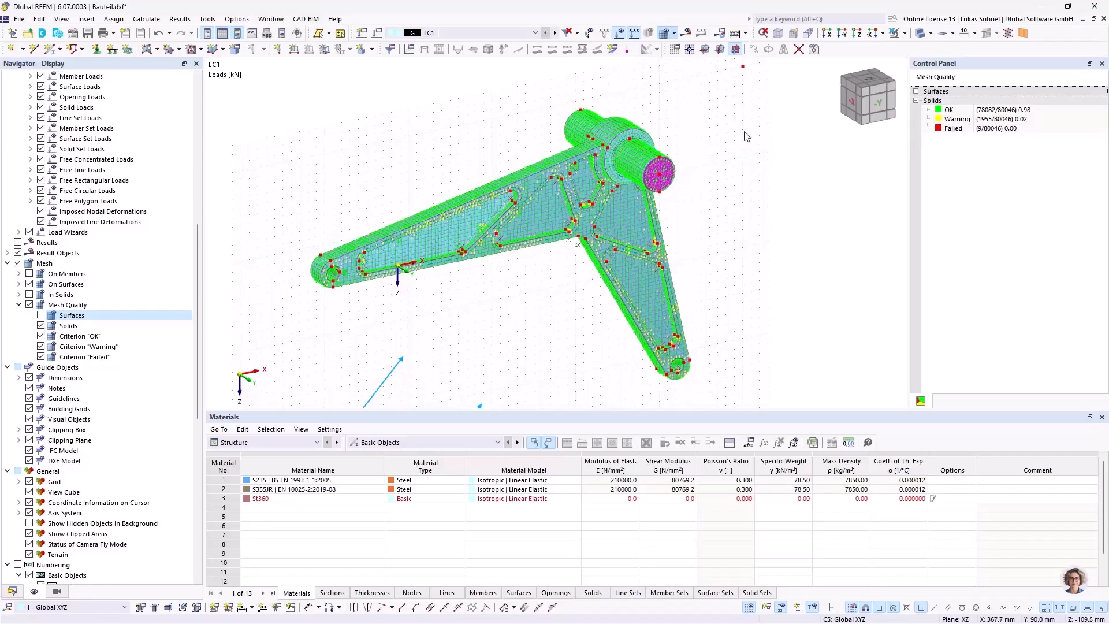
scroll(577, 152, up, 3)
middle_drag(440, 166, 324, 226)
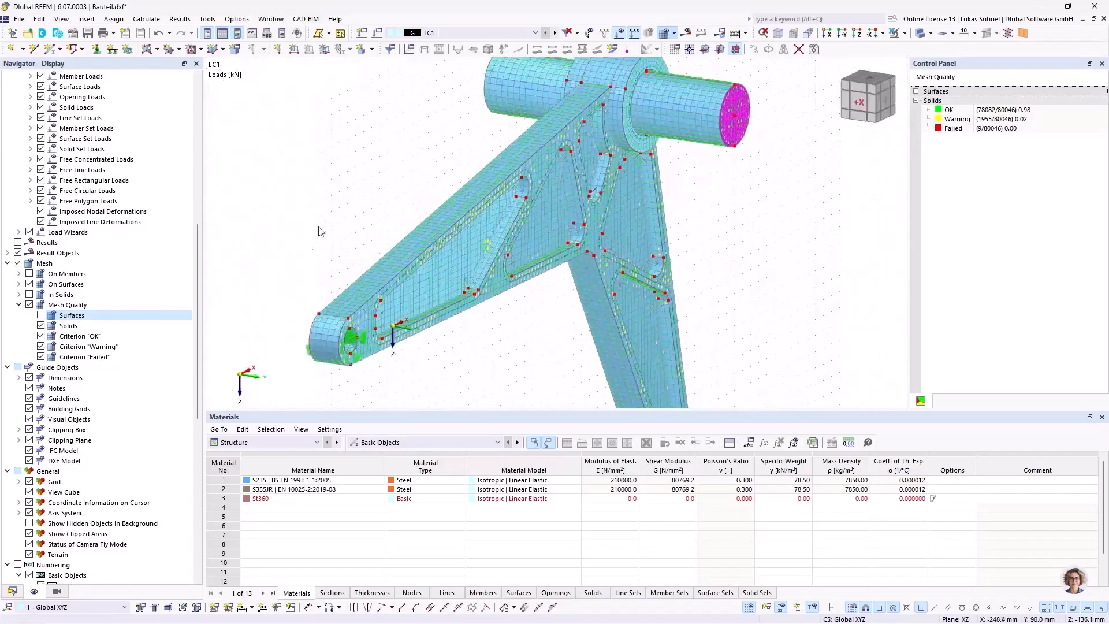
scroll(309, 343, up, 4)
scroll(388, 149, down, 2)
middle_drag(388, 148, 371, 178)
scroll(373, 180, down, 4)
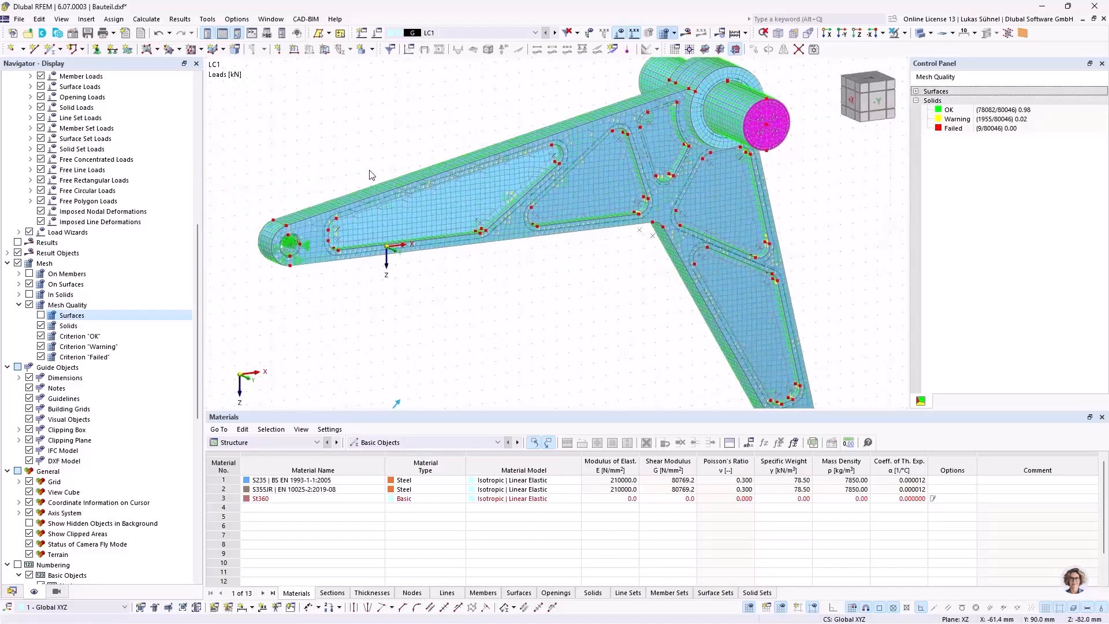
- Hide the mesh quality display and examine the finer mesh around the support bore and pin
click(30, 305)
middle_drag(729, 303, 590, 317)
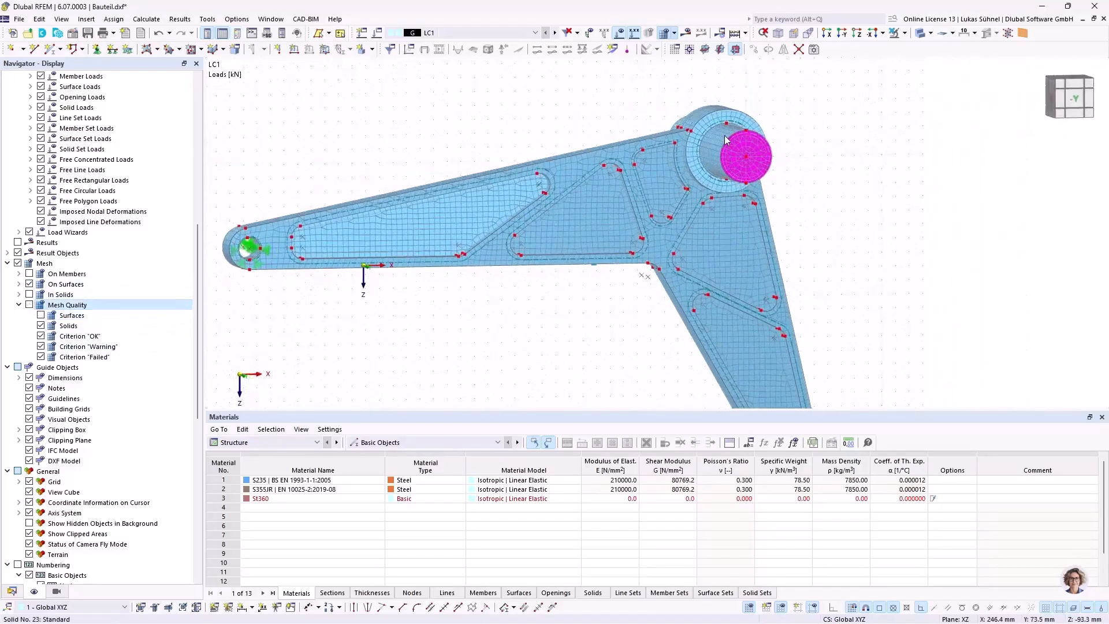
scroll(727, 140, up, 5)
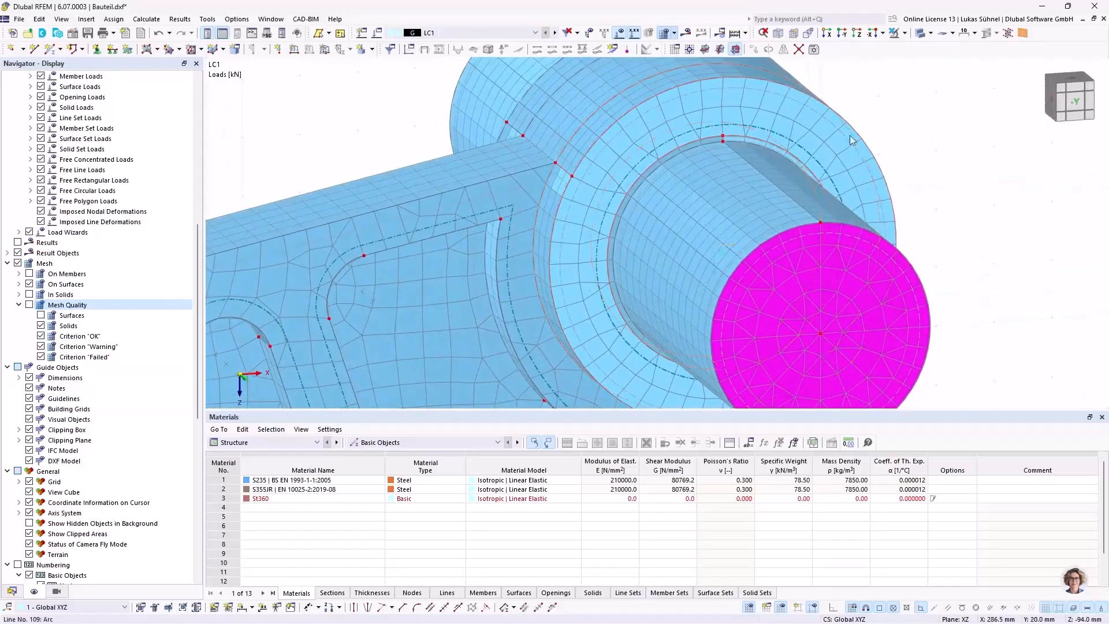
scroll(627, 121, down, 3)
middle_drag(426, 141, 387, 116)
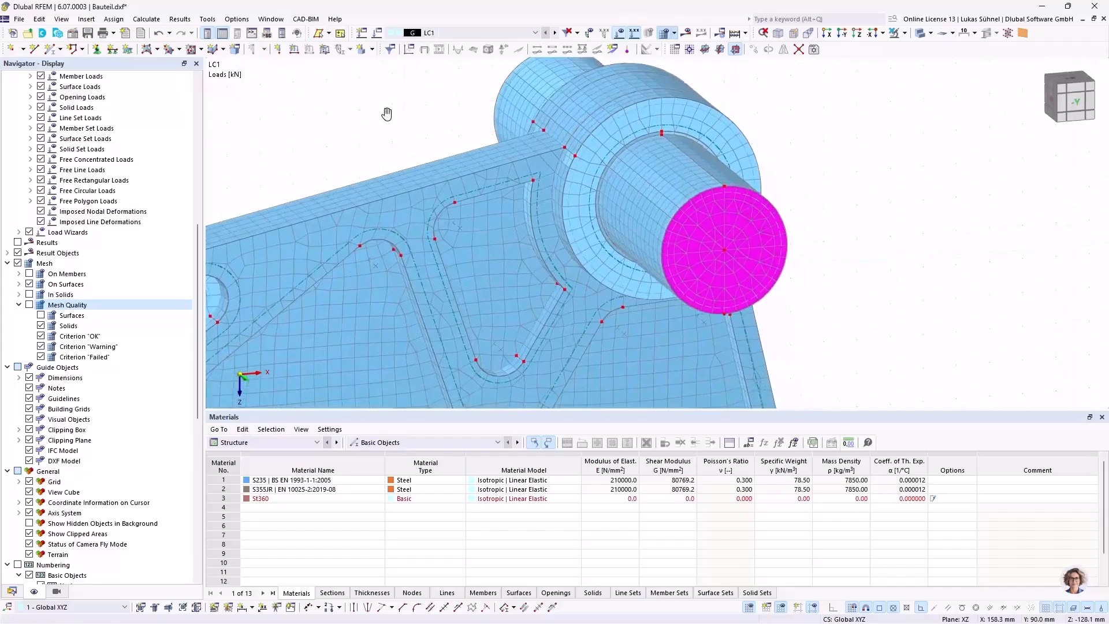
scroll(395, 120, down, 1)
- Check the general mesh settings for the target element length and leave them without applying changes
click(146, 20)
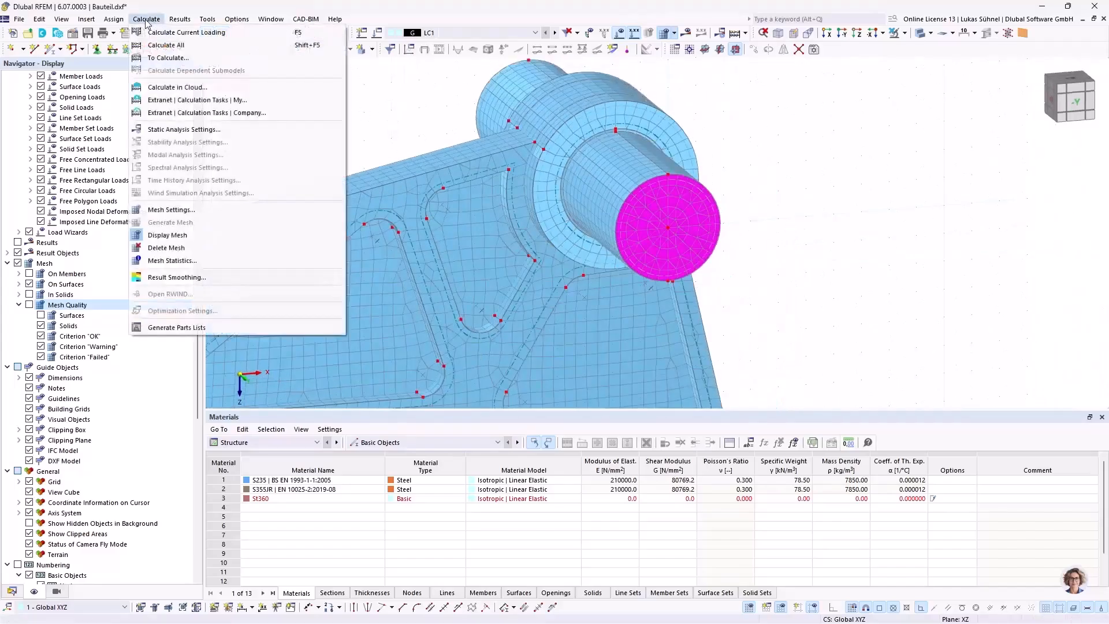
click(272, 210)
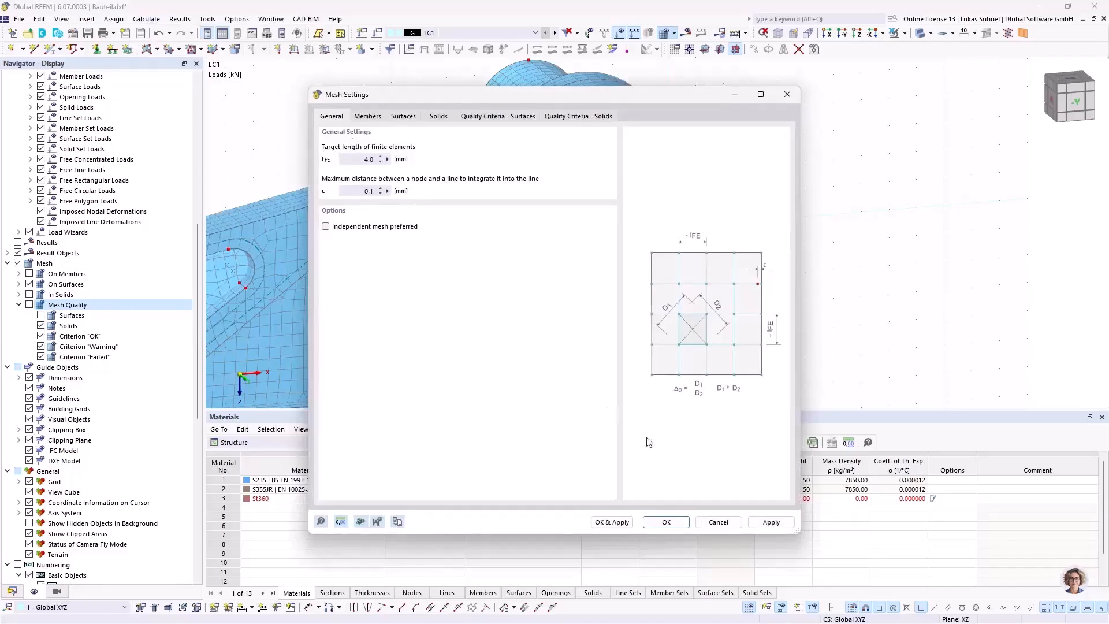
click(722, 521)
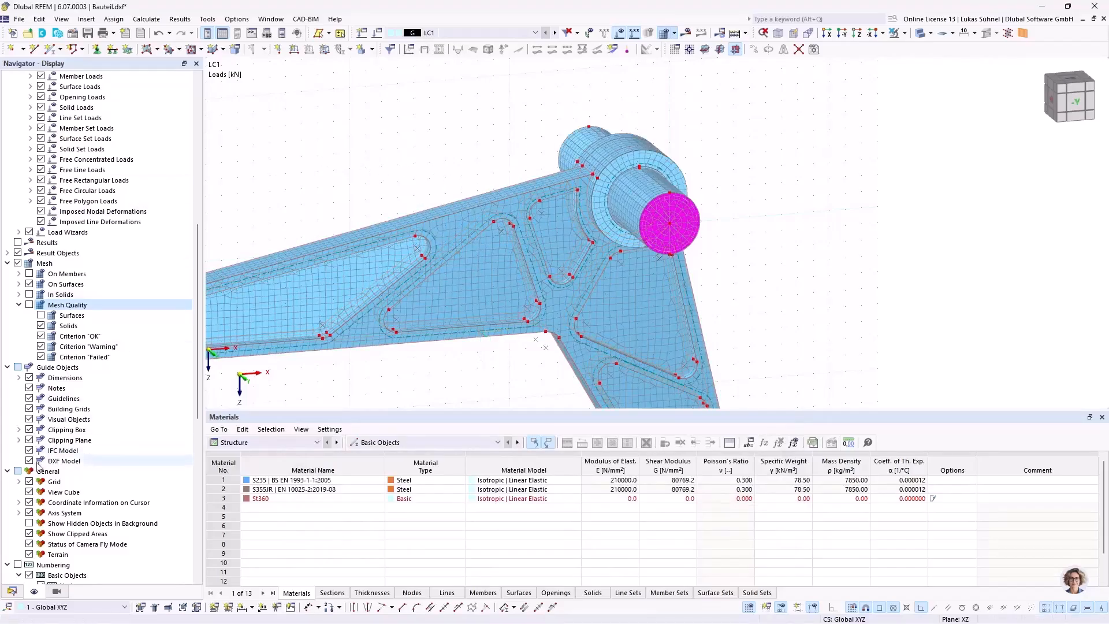
- Open solids 1, 3 and 4 around the pin bore together for editing and enable their mesh refinement option
click(12, 591)
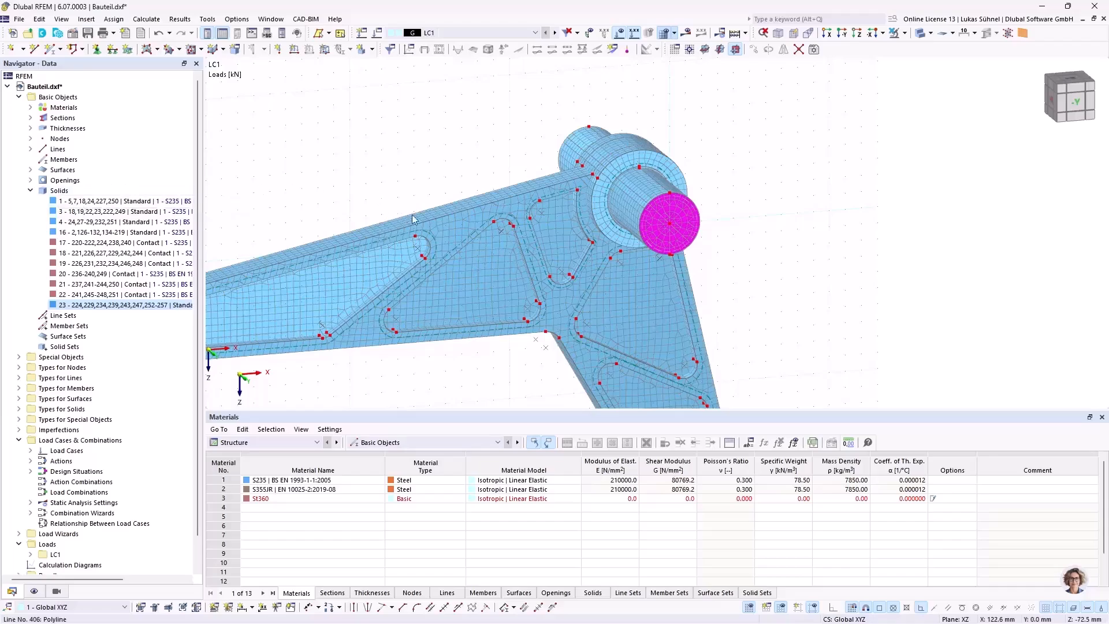
mouse_move(416, 238)
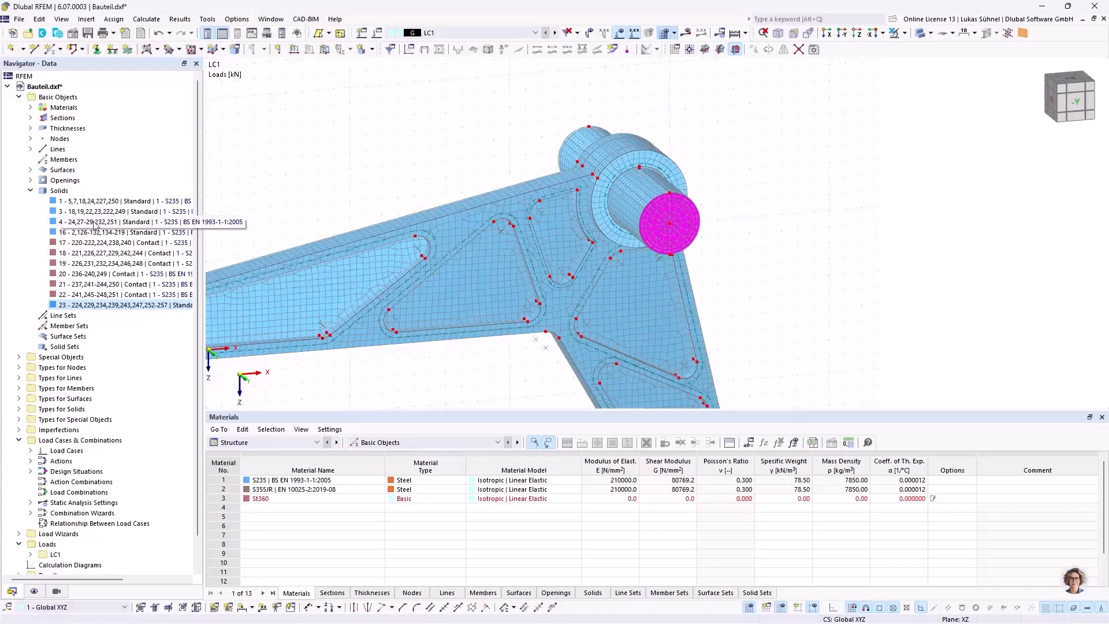
double_click(80, 201)
ctrl+click(81, 213)
ctrl+click(79, 223)
ctrl+middle_drag(370, 142, 395, 162)
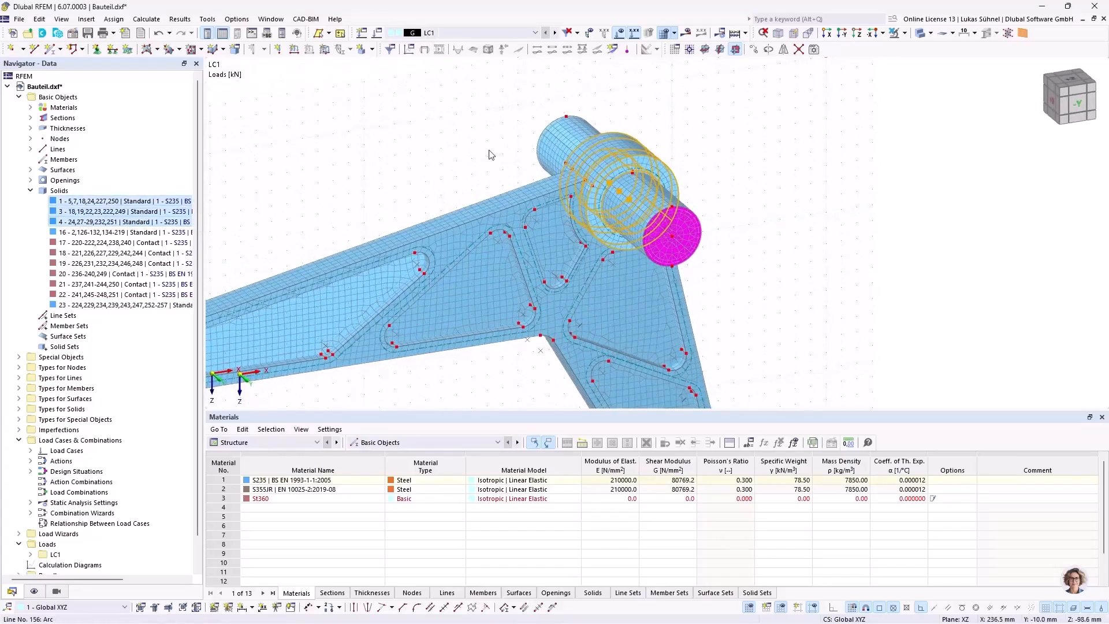
right_click(89, 200)
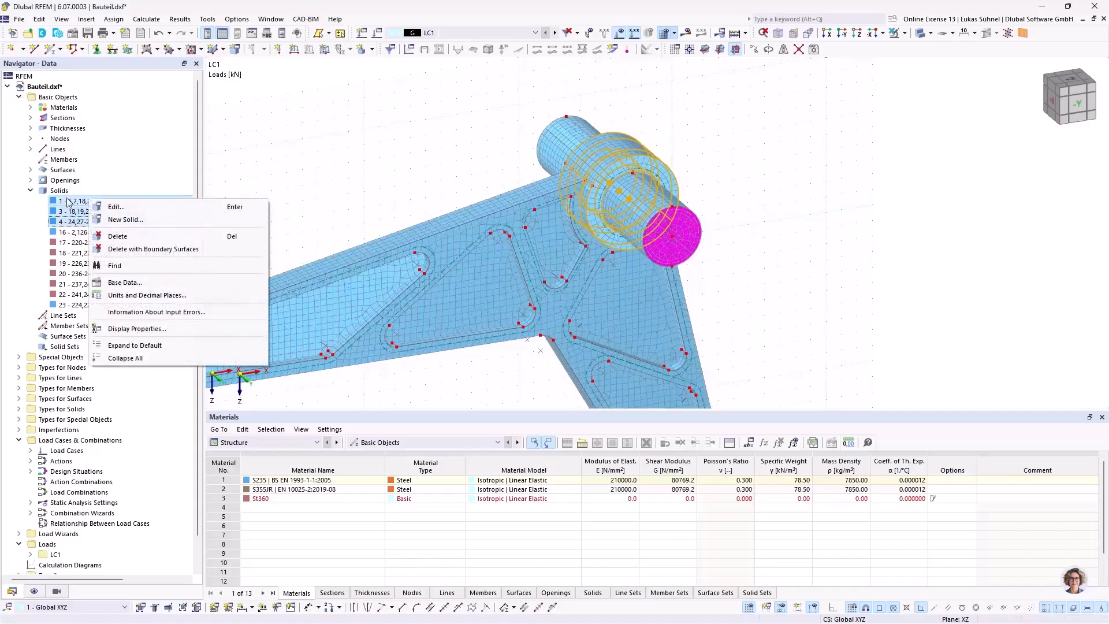
click(121, 207)
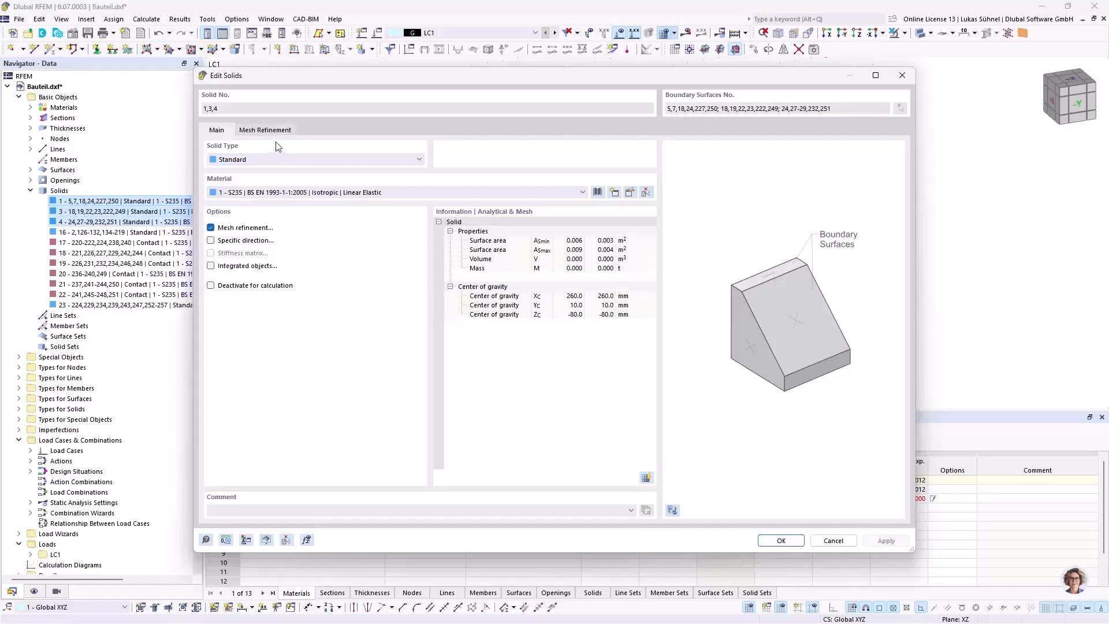
- Create a solid mesh refinement with a 2 mm target FE length for solids 1, 3 and 4, accepting deletion of the existing mesh
click(270, 131)
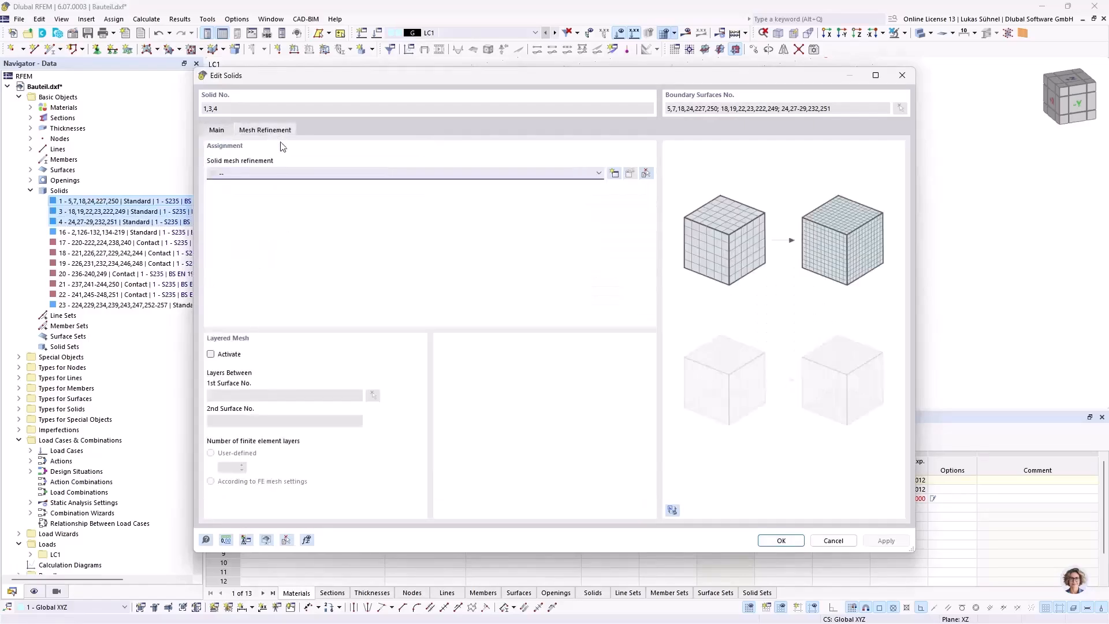
click(614, 173)
click(408, 215)
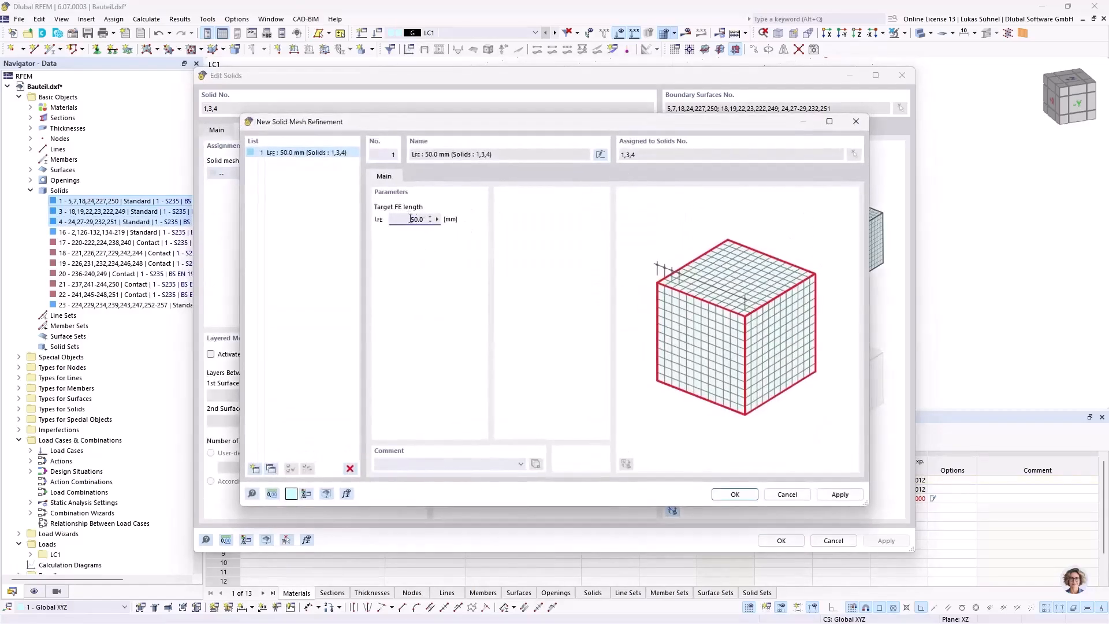
text(2)
click(735, 494)
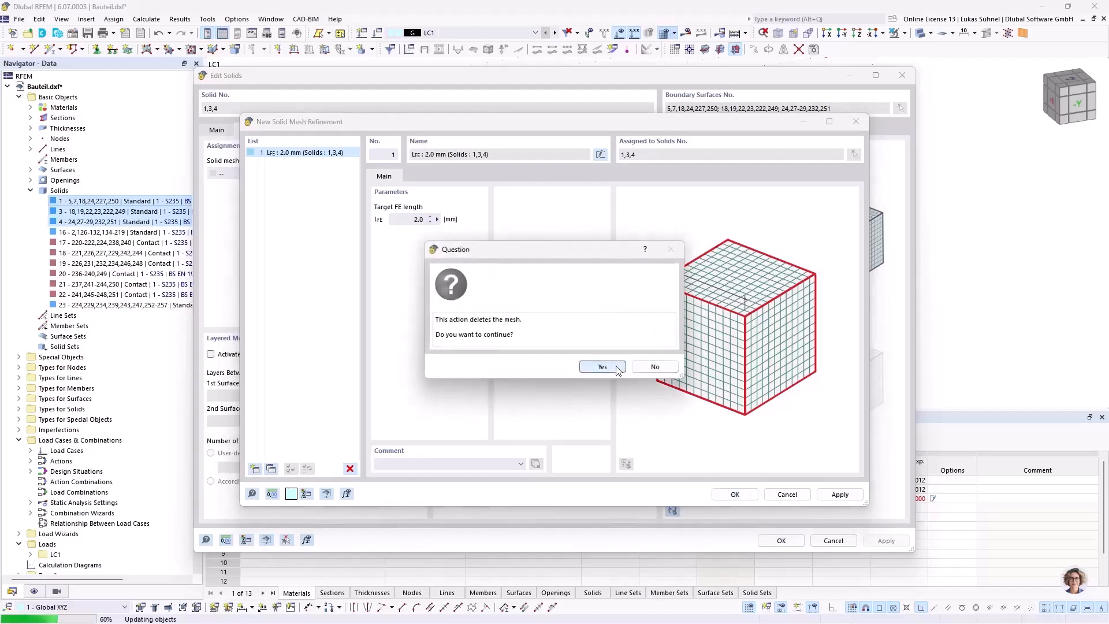
click(601, 366)
click(779, 540)
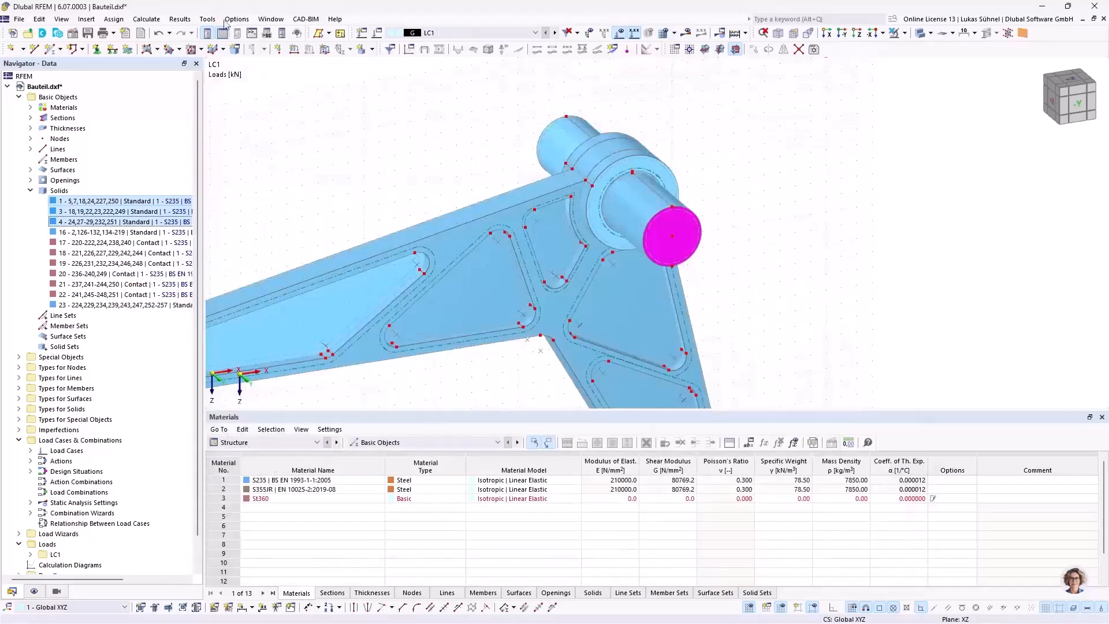
- Regenerate the finite element mesh and examine the refined area around the pin bore
click(147, 19)
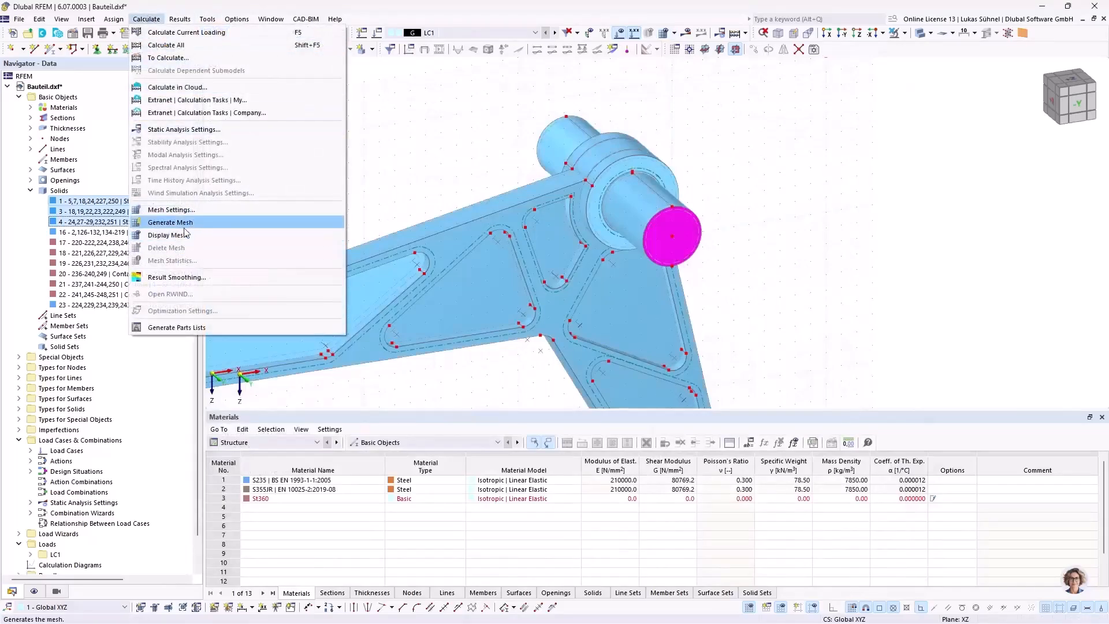
click(289, 224)
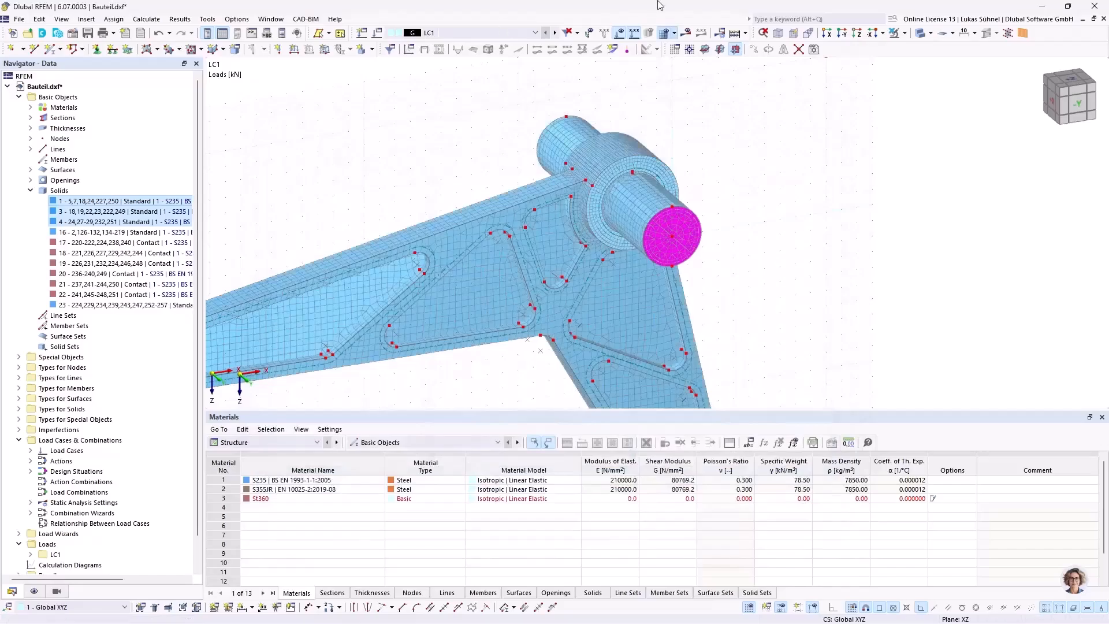
scroll(639, 219, up, 3)
ctrl+middle_drag(772, 194, 818, 197)
ctrl+middle_drag(878, 271, 772, 242)
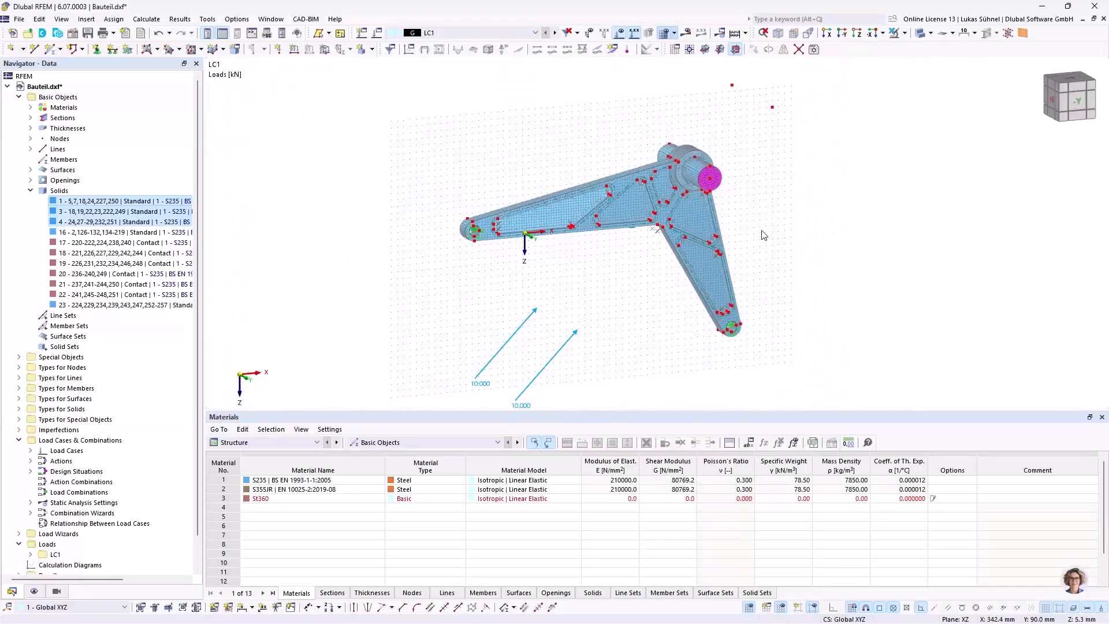
- Open the load cases and combinations settings and review the standard group and national annex used for the combination wizard
right_click(66, 442)
click(88, 452)
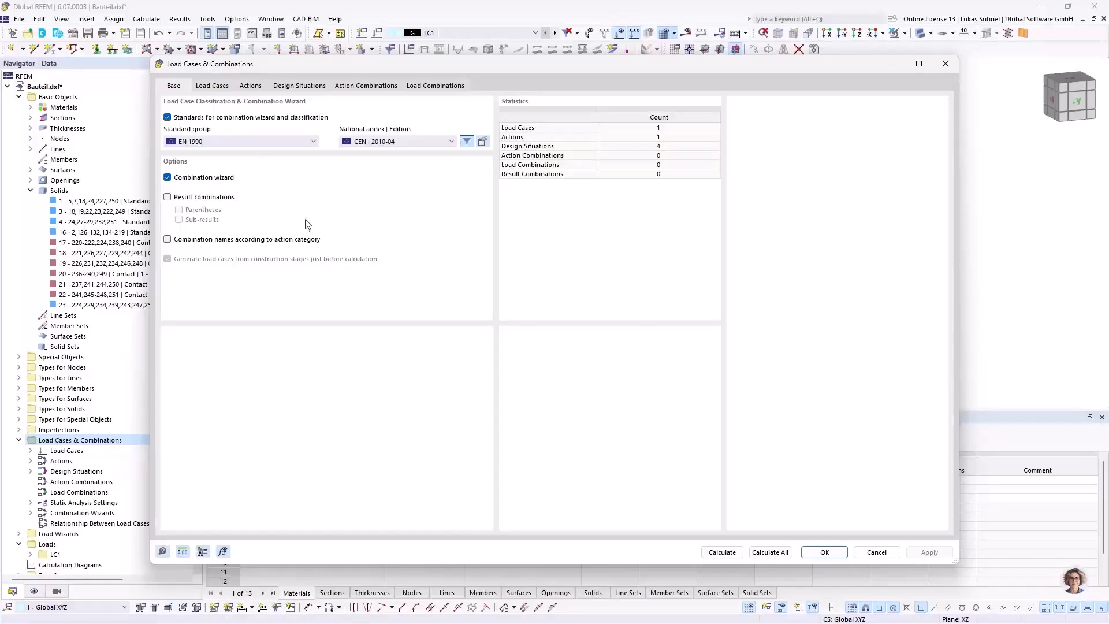
drag(313, 68, 324, 75)
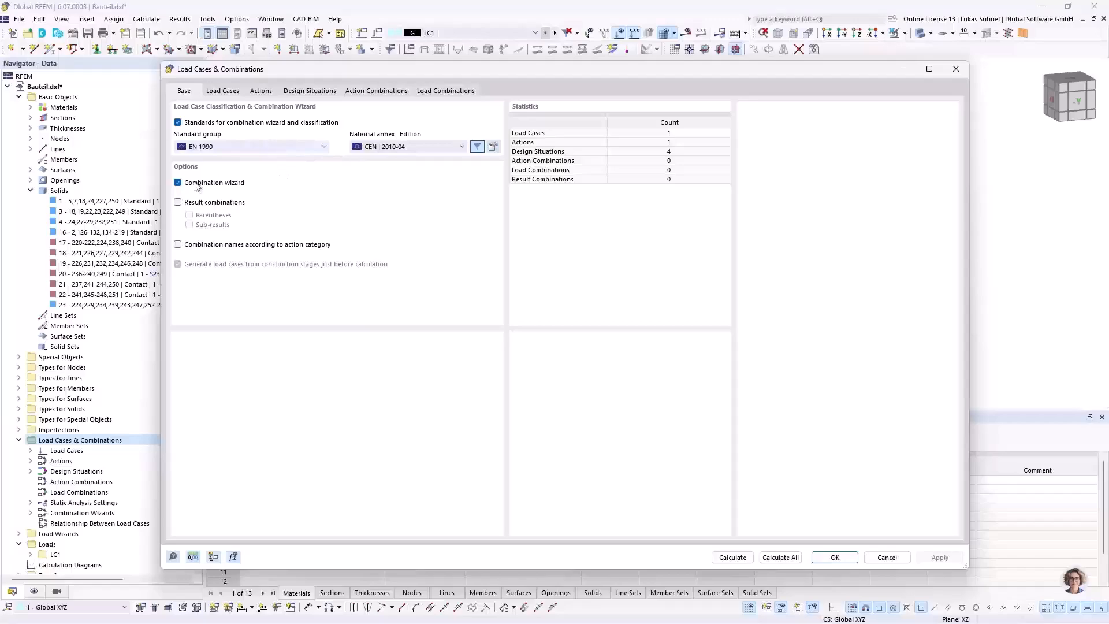
click(203, 148)
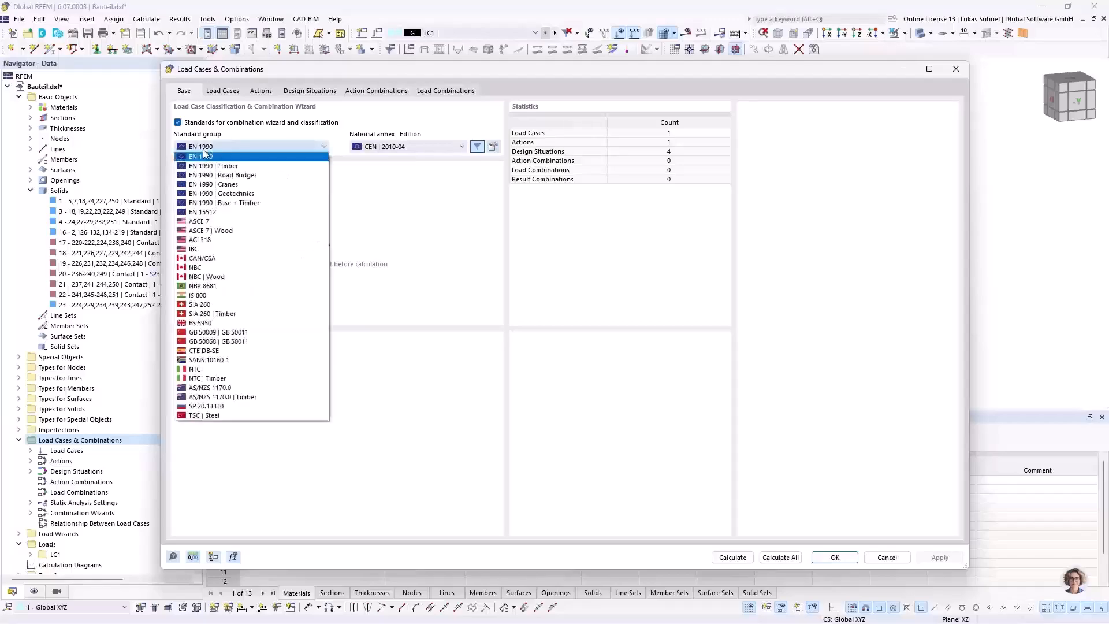
click(206, 149)
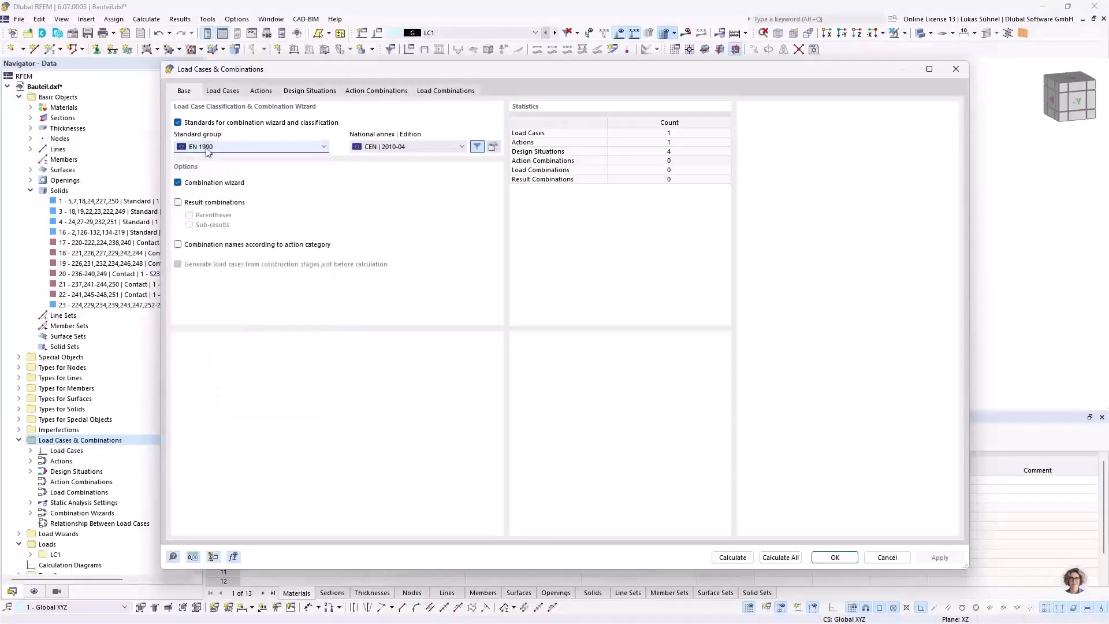
click(448, 151)
click(418, 150)
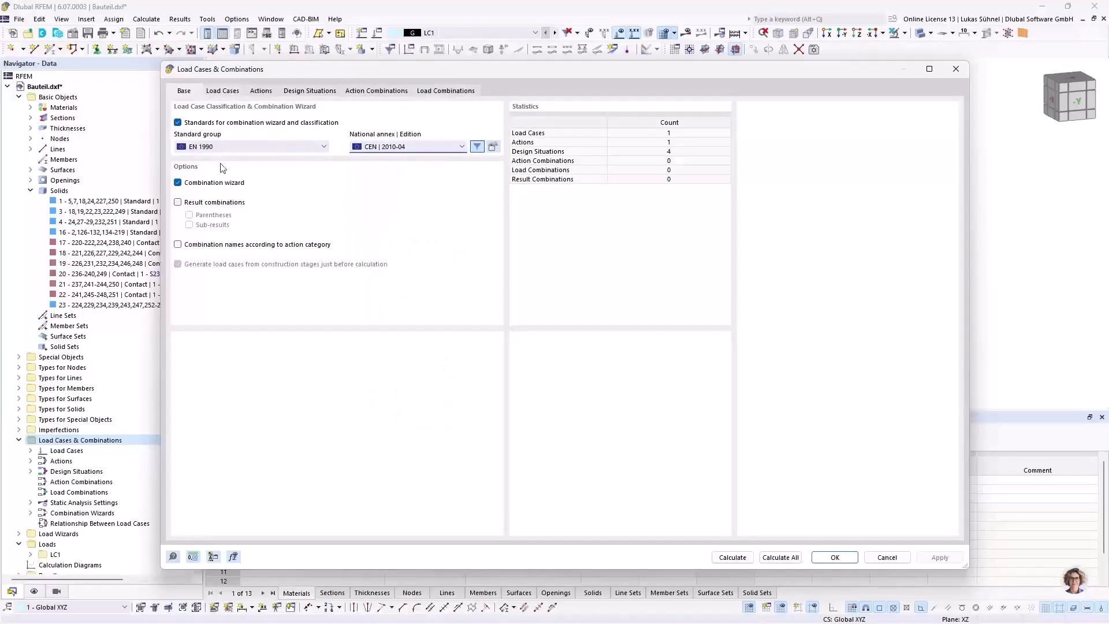
- Check the settings of load case LC1 against the load acting on the pin in the model
click(222, 91)
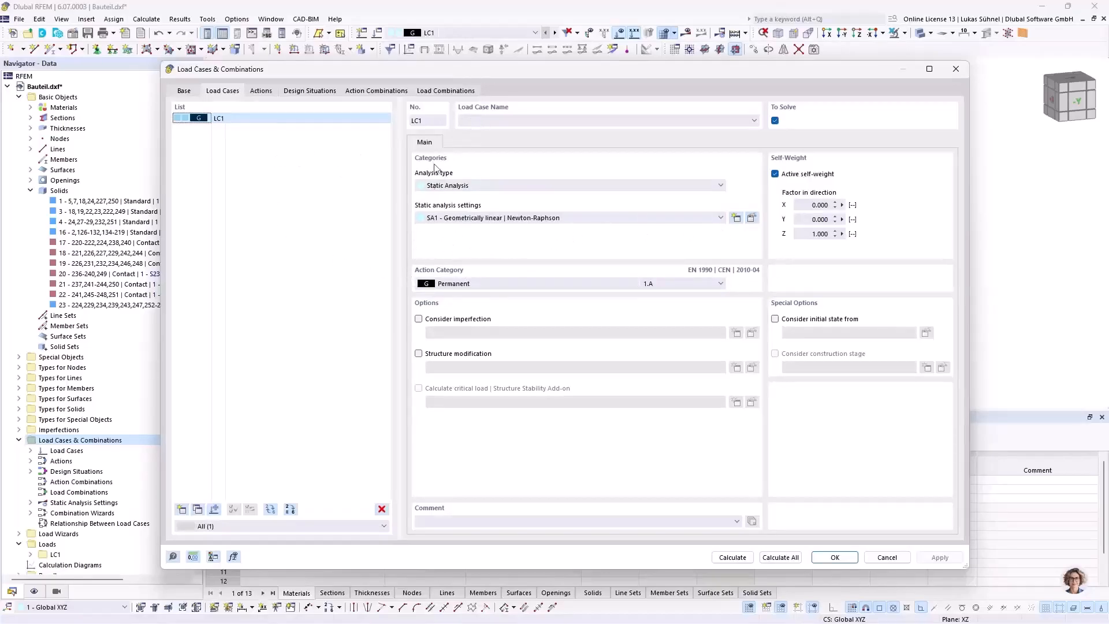
drag(453, 76, 430, 271)
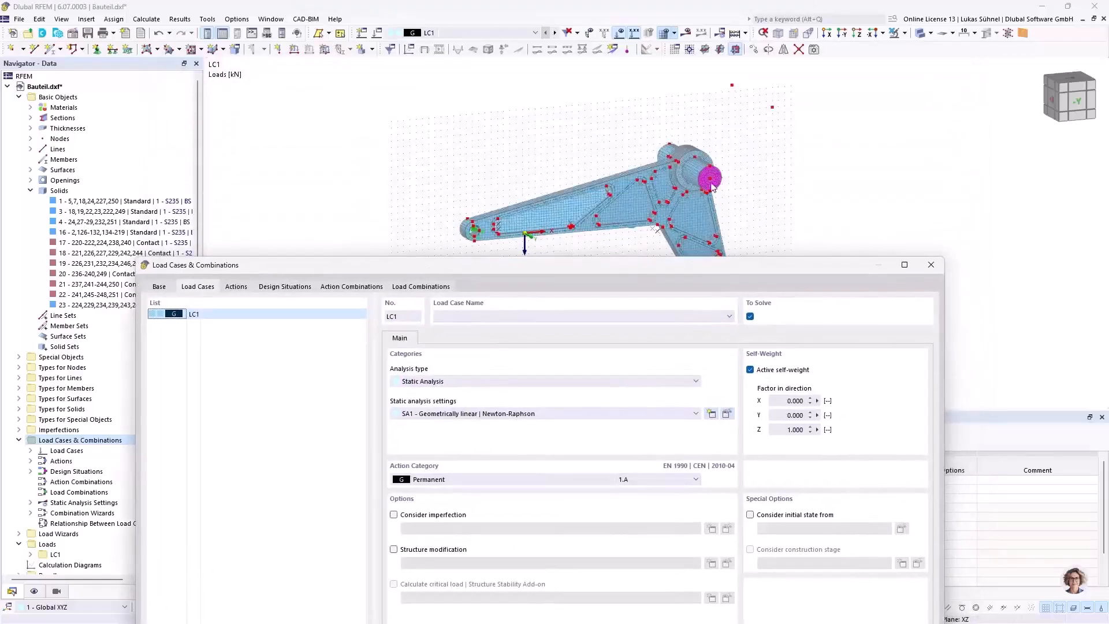
drag(549, 260, 530, 106)
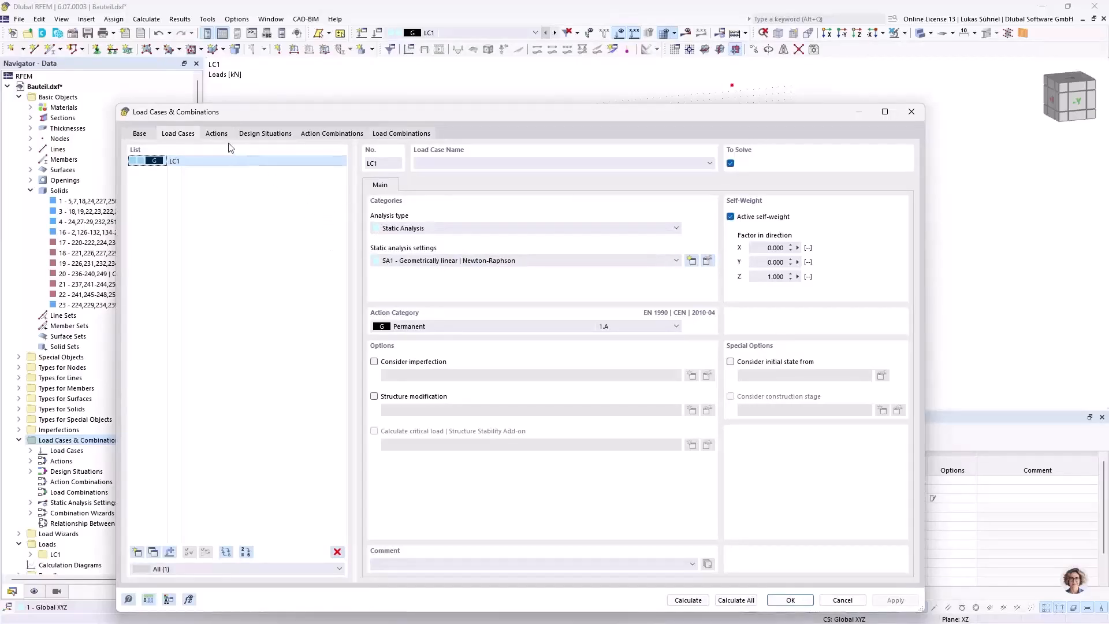
- Delete the three SLS design situations DS2 to DS4, keeping only the ULS permanent and transient situation
click(276, 134)
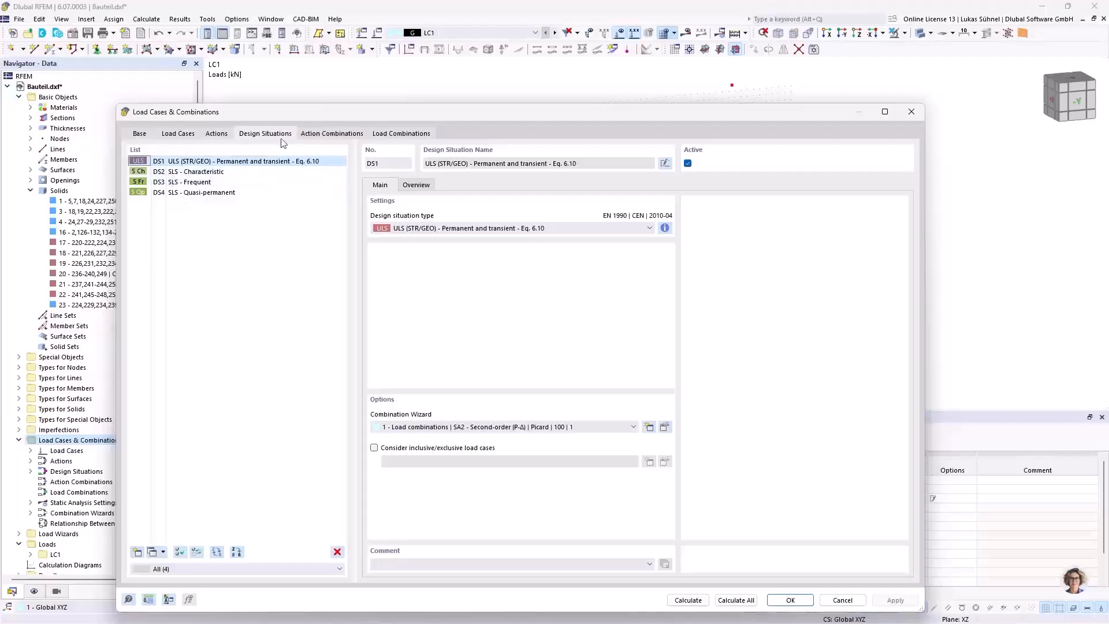
drag(299, 119, 323, 76)
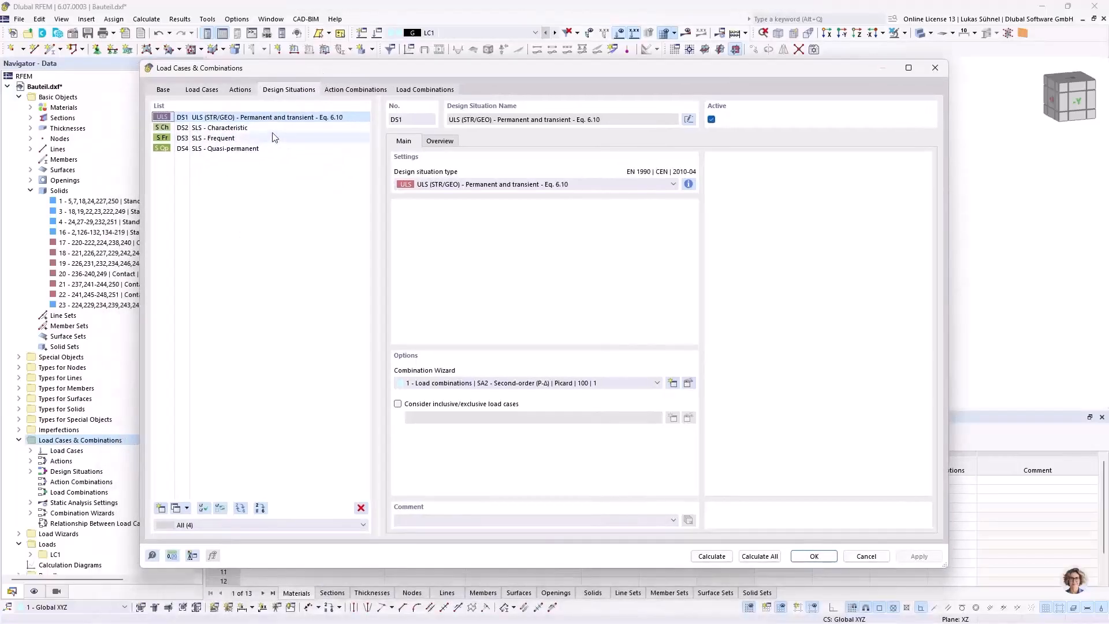
click(249, 127)
shift+click(244, 149)
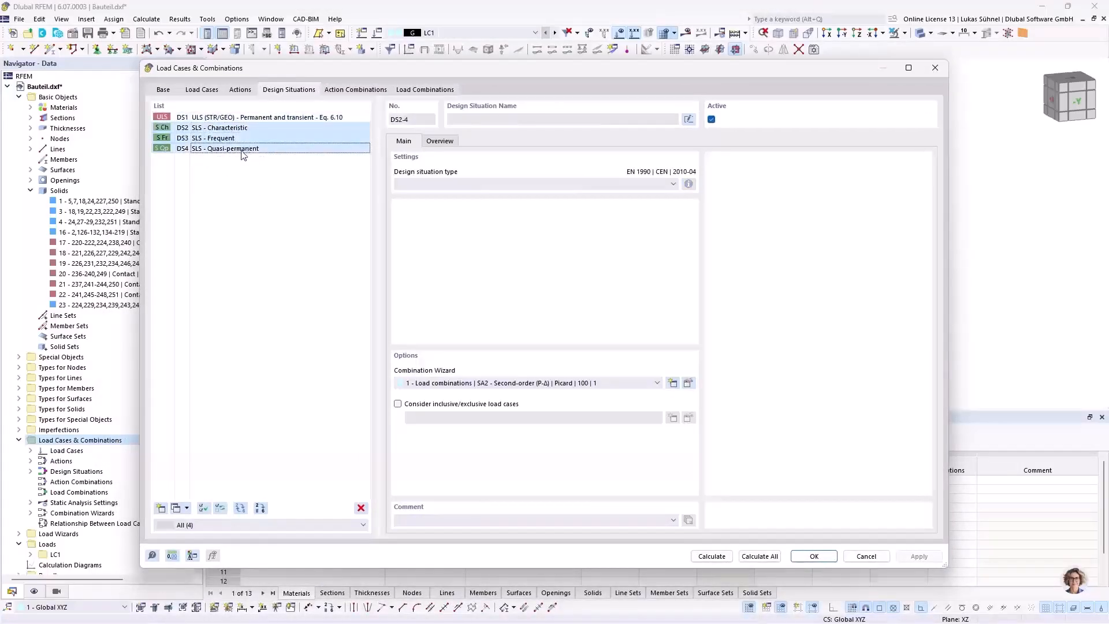
click(359, 507)
click(565, 356)
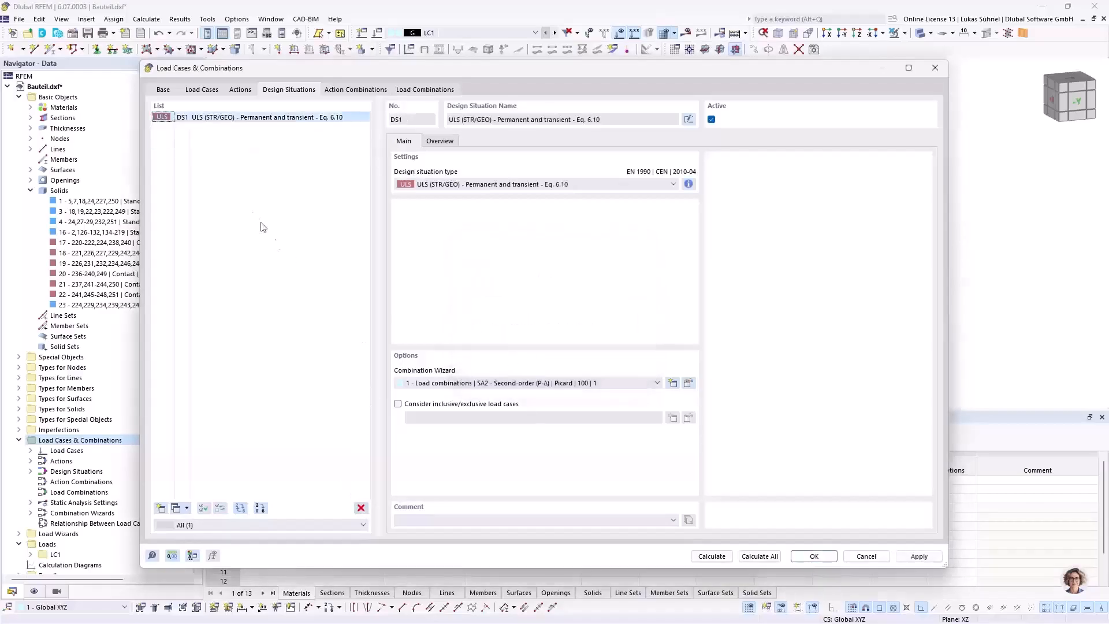
- Check the ULS combination rule and the load case assignment of load combination CO1, and accept the load case and combination settings
click(688, 184)
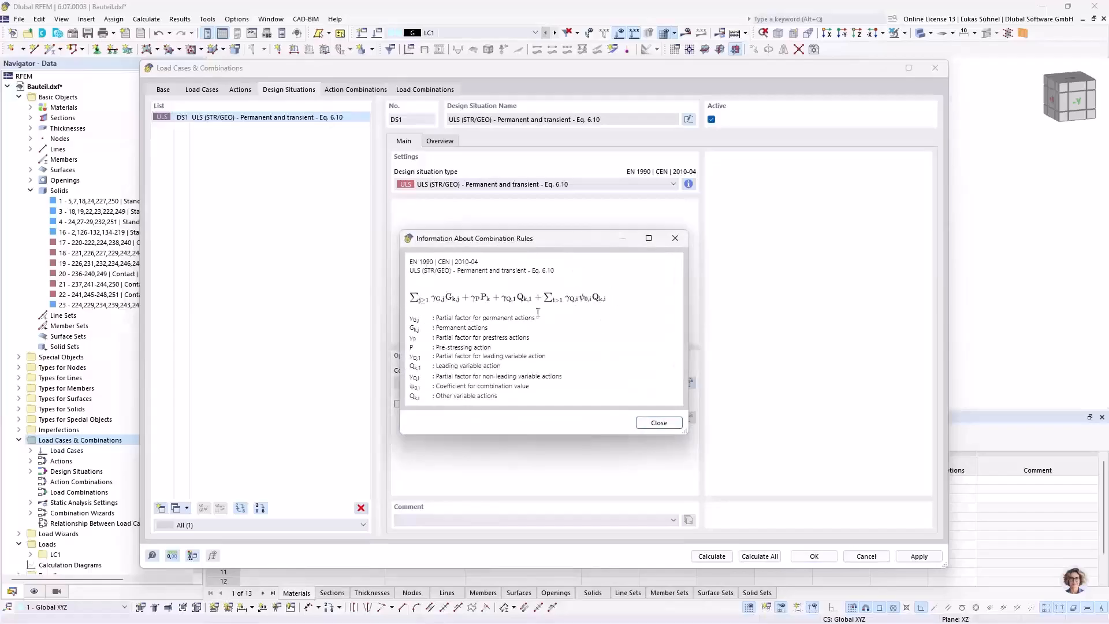
click(675, 238)
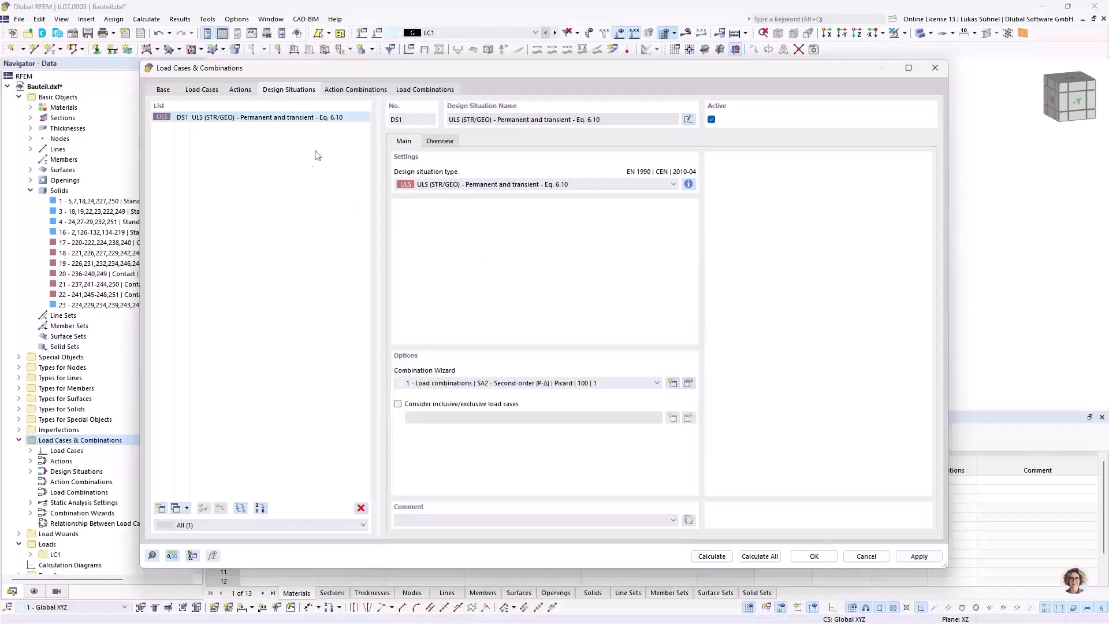
click(426, 91)
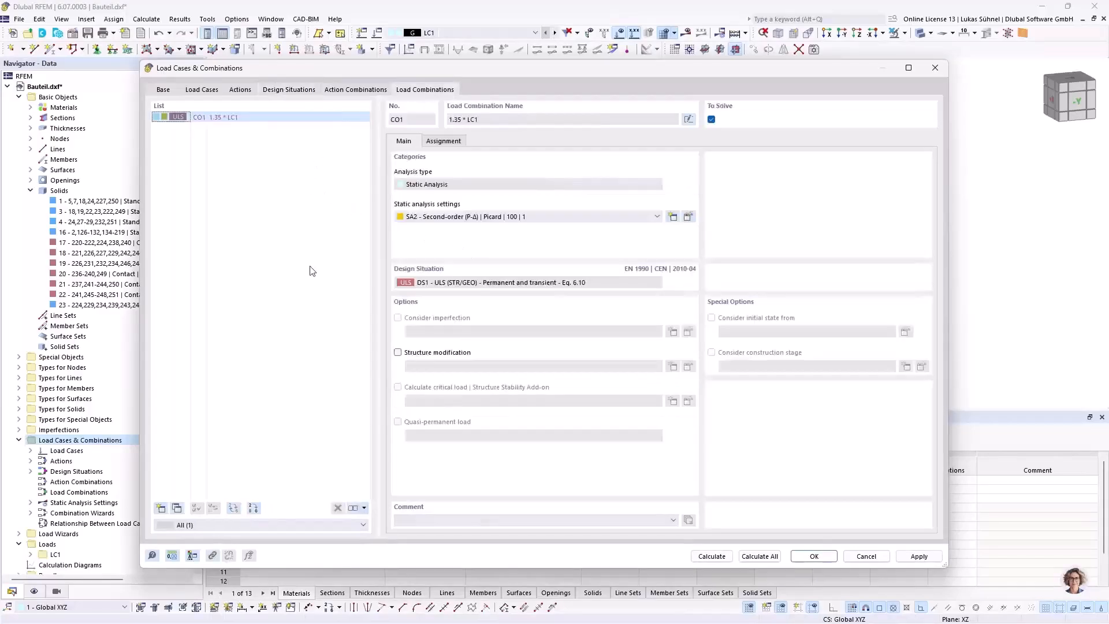
click(445, 141)
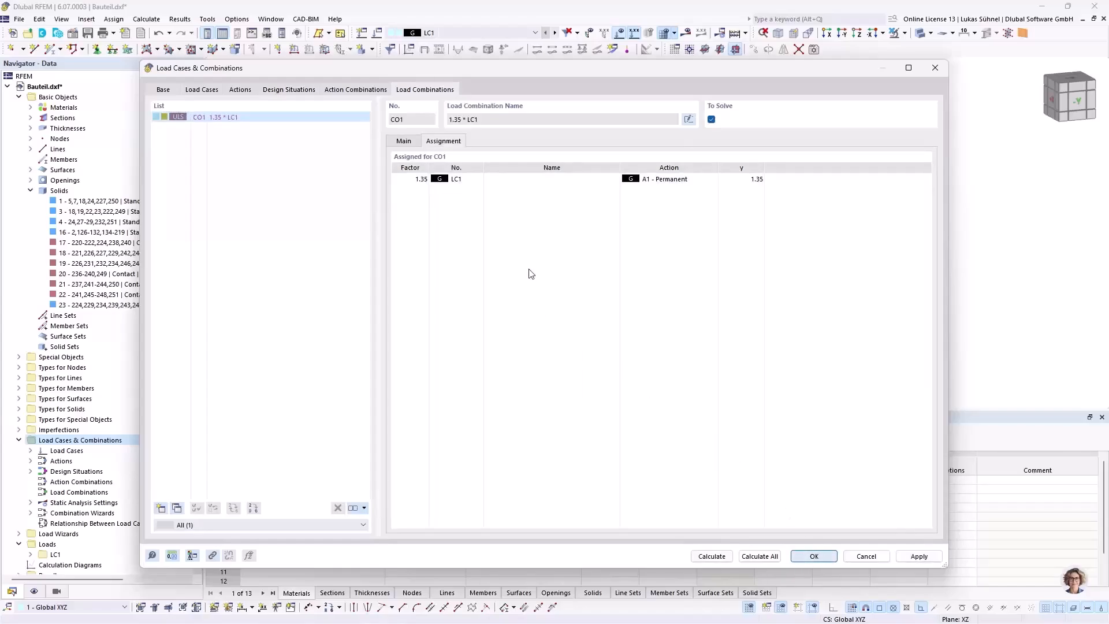
key(Return)
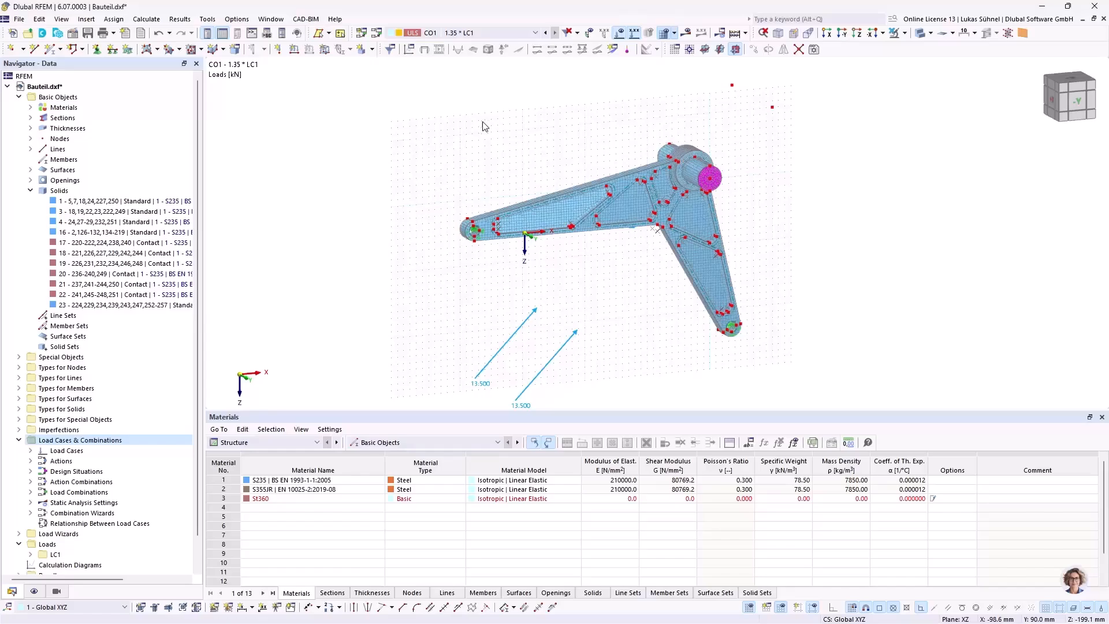
middle_drag(498, 126, 463, 110)
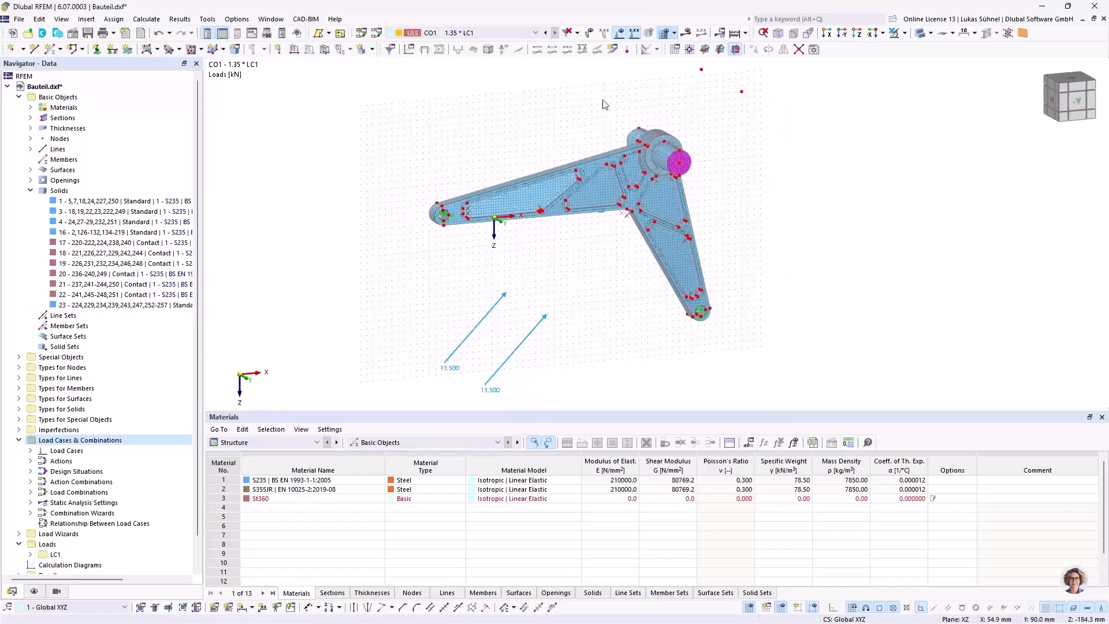
click(745, 34)
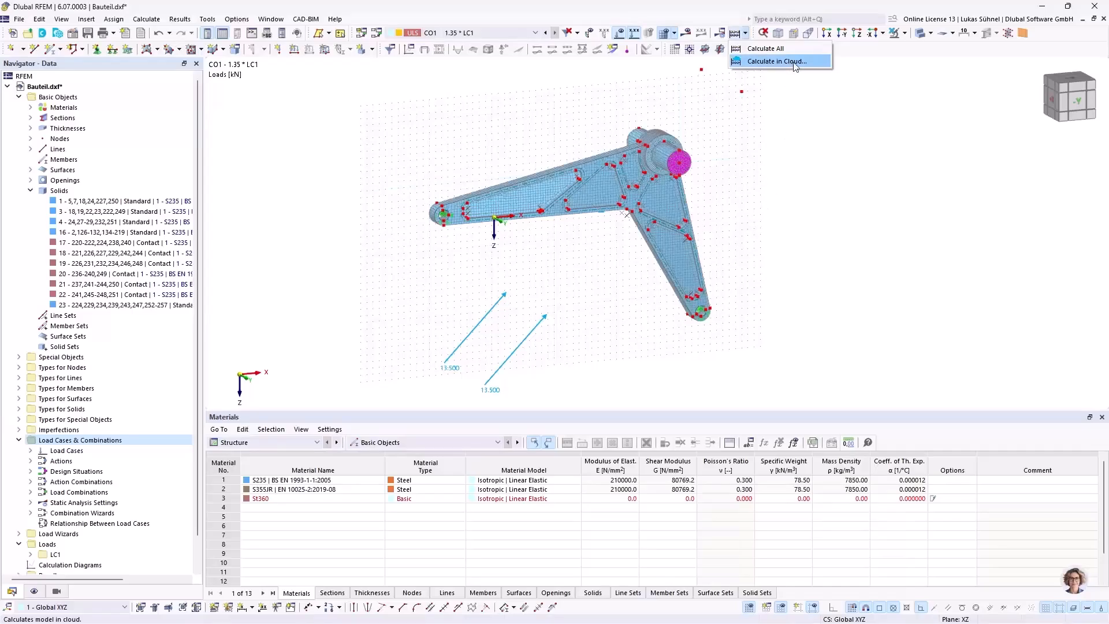
click(777, 125)
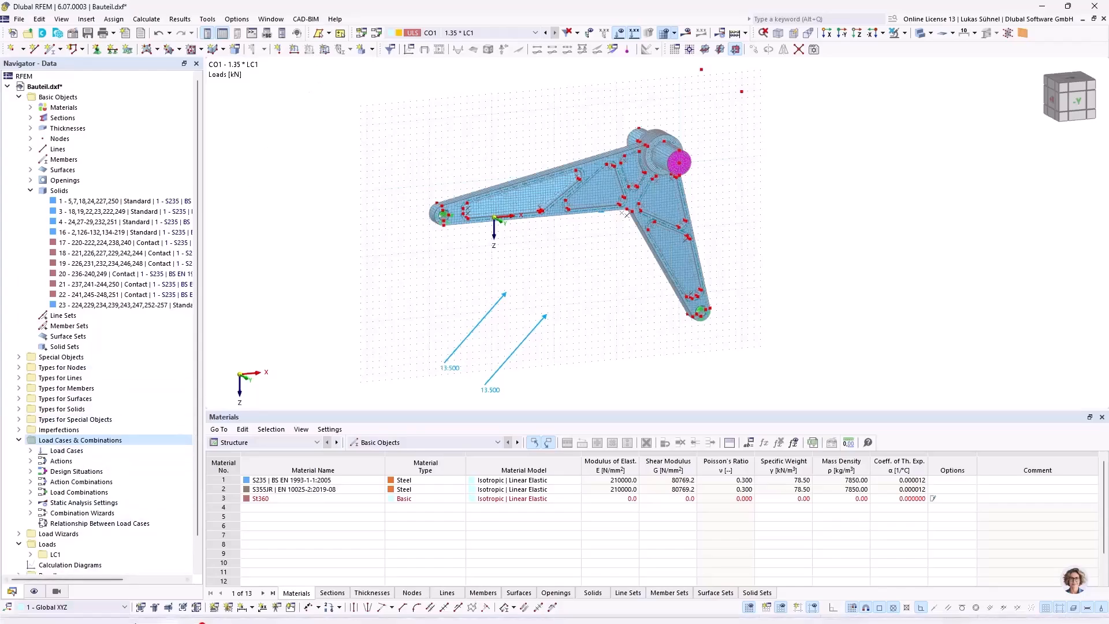
- Switch to the calculated model Versuch_1_elastisch.rf6 and view the equivalent stresses on its solids from several sides
mouse_move(171, 610)
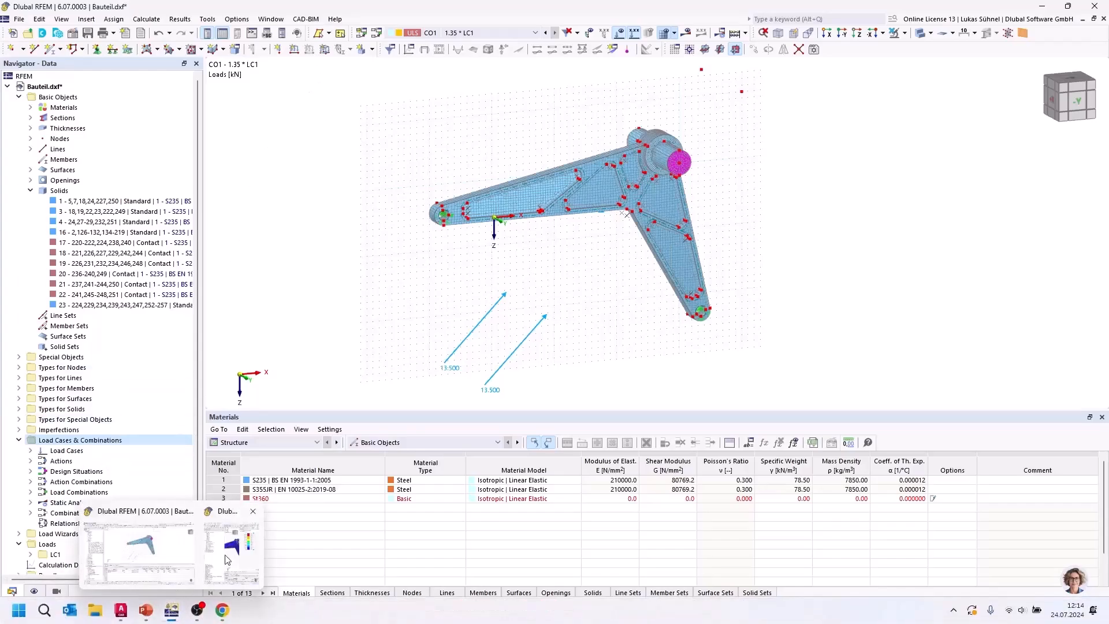
drag(1, 229, 626, 1)
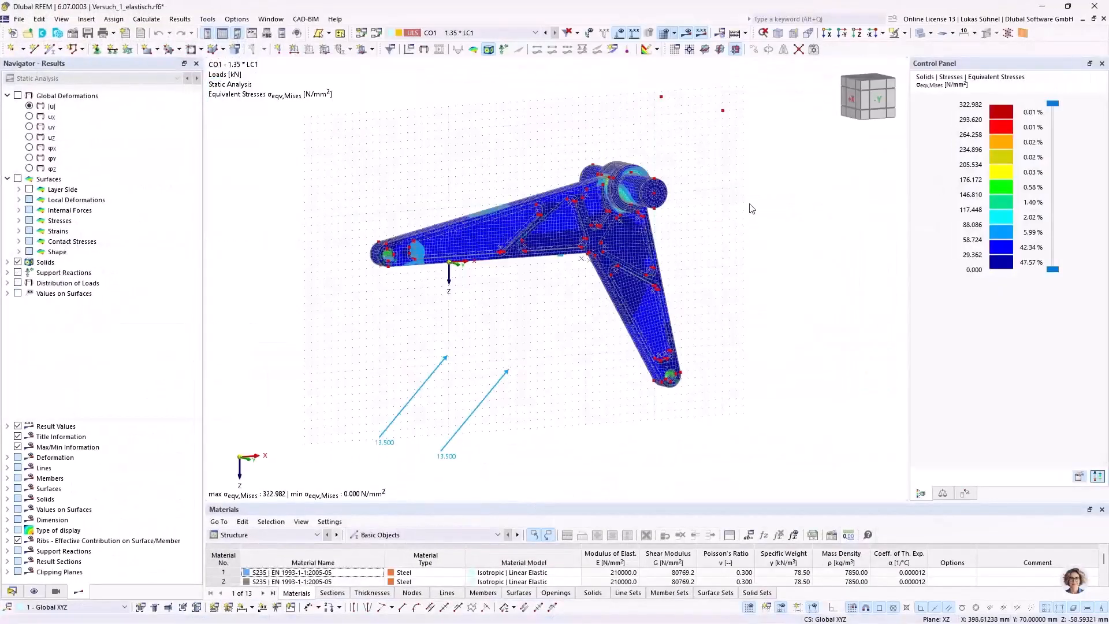
ctrl+middle_drag(756, 221, 690, 218)
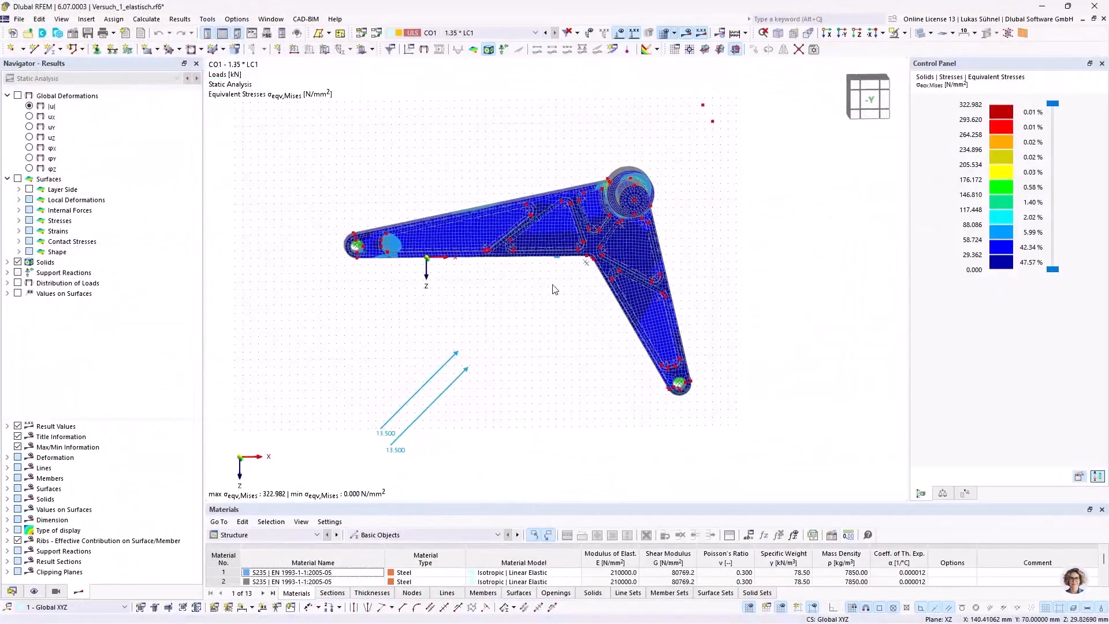
mouse_move(507, 302)
ctrl+middle_down()
mouse_move(527, 295)
mouse_move(508, 317)
ctrl+middle_up()
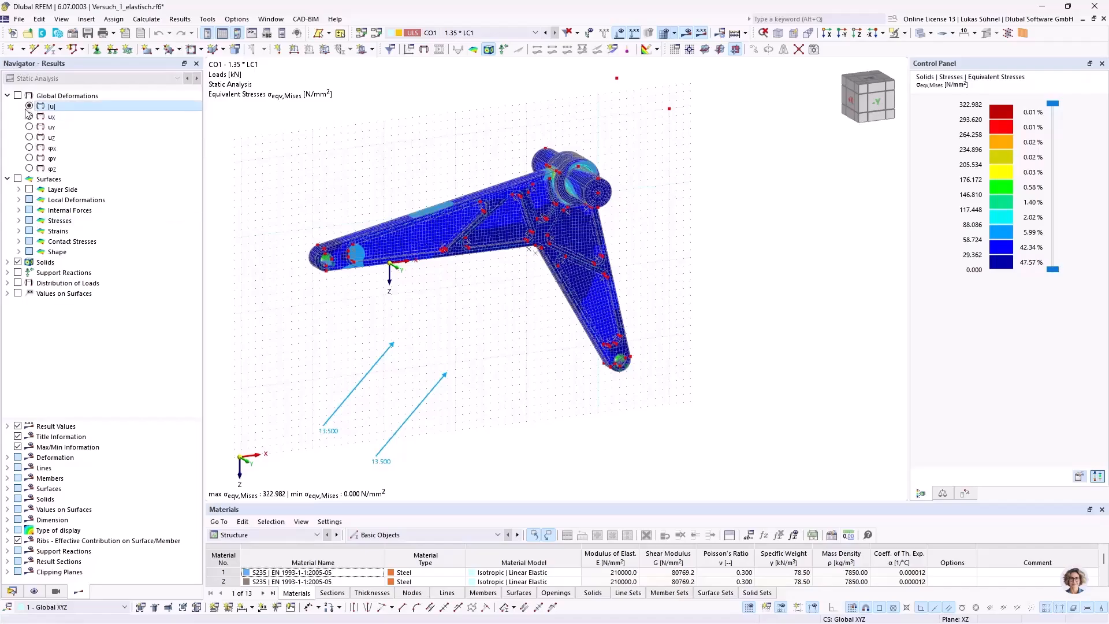
- Display the global deformations |u| of load combination CO1 and examine the deformed pin and arms
click(51, 106)
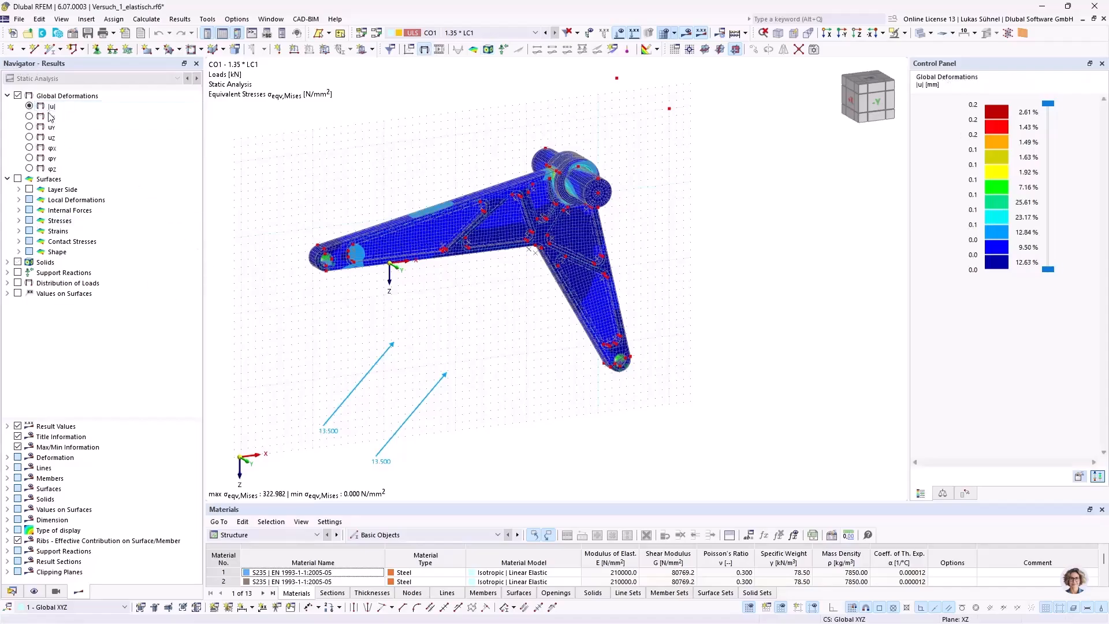
ctrl+middle_drag(366, 166, 317, 134)
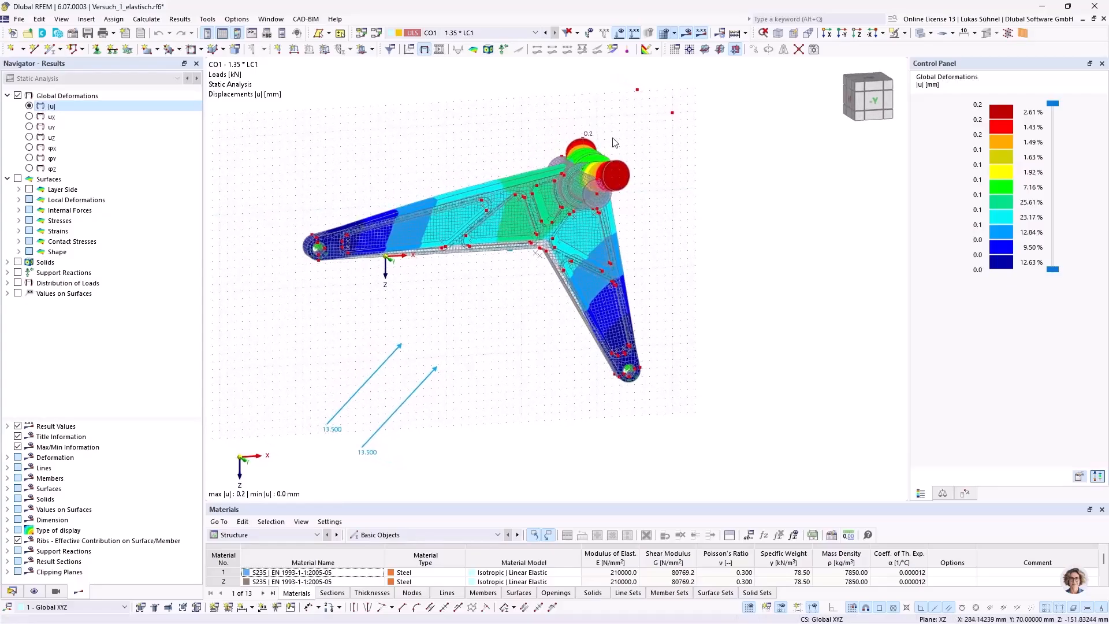
scroll(616, 142, up, 2)
ctrl+middle_drag(662, 174, 698, 206)
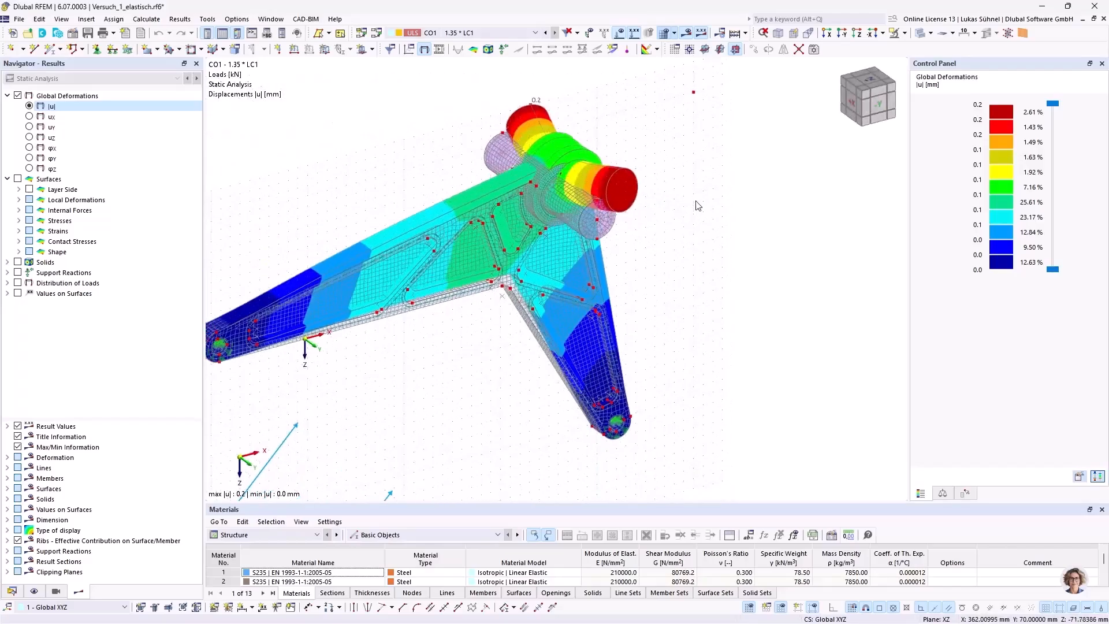
- Hide the FE mesh display and inspect the deformed pin and bore without the mesh
click(34, 591)
scroll(26, 345, down, 12)
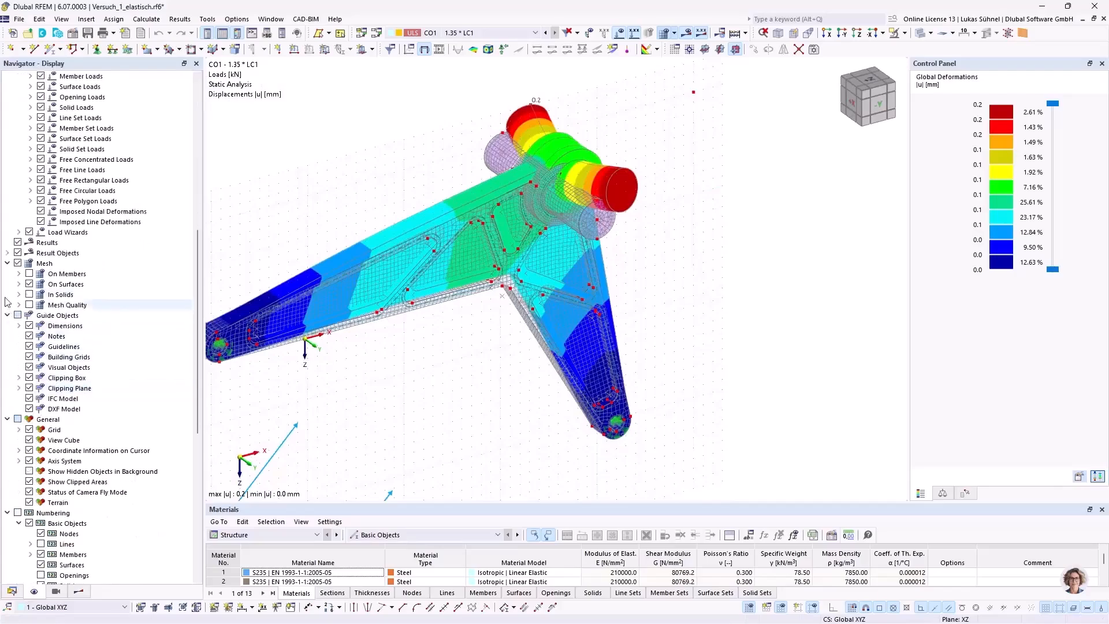
click(17, 264)
ctrl+middle_drag(727, 233, 665, 244)
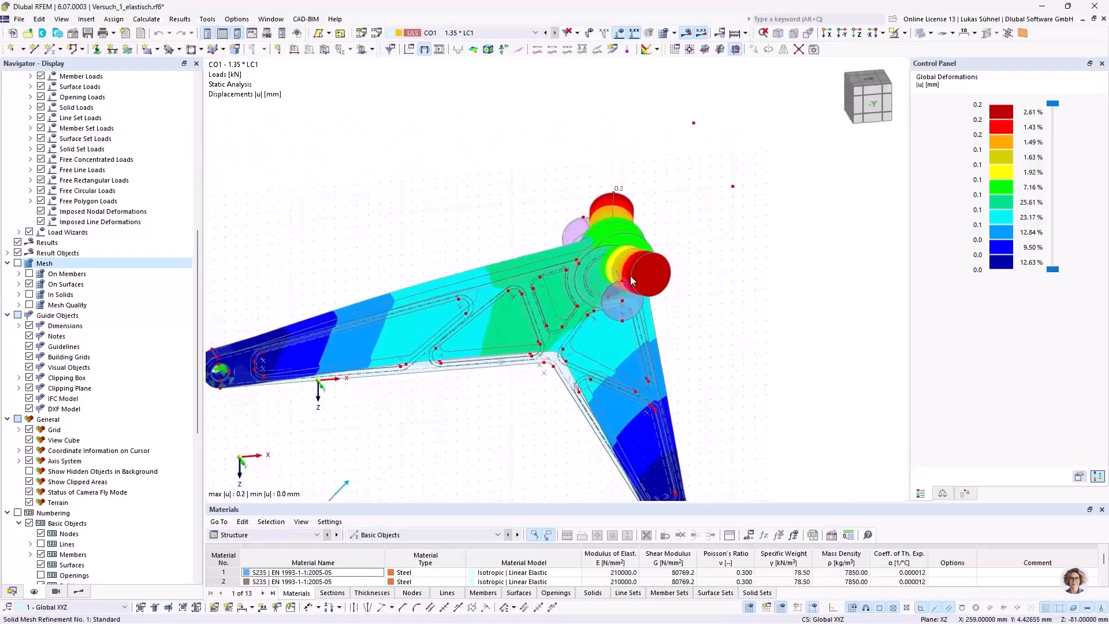
scroll(800, 345, up, 3)
ctrl+middle_drag(798, 341, 779, 327)
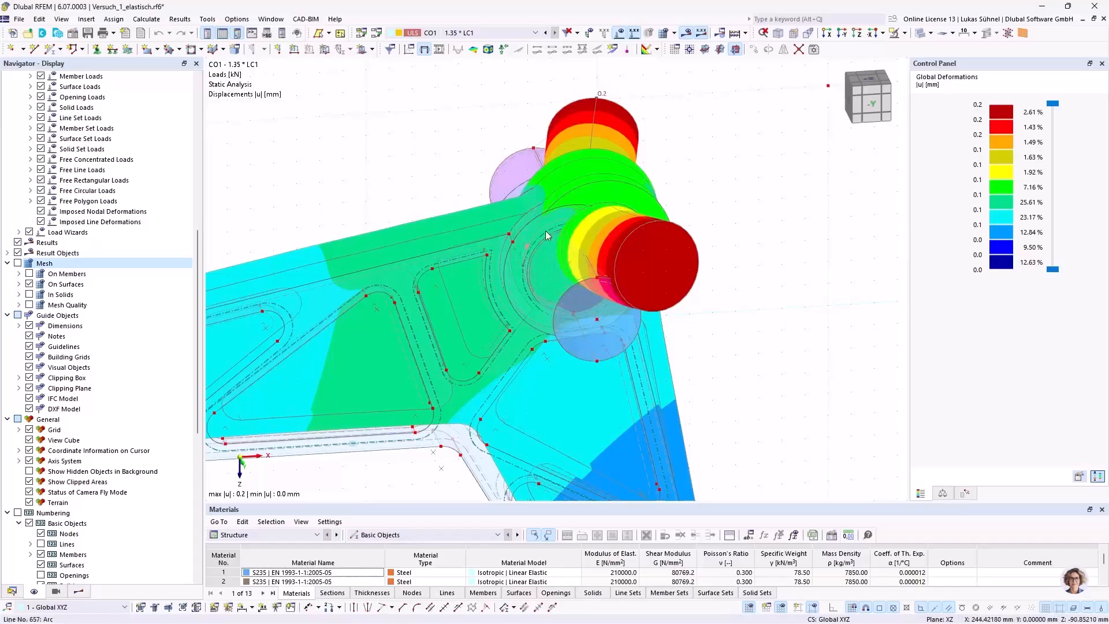
scroll(565, 231, down, 2)
ctrl+middle_drag(676, 257, 708, 239)
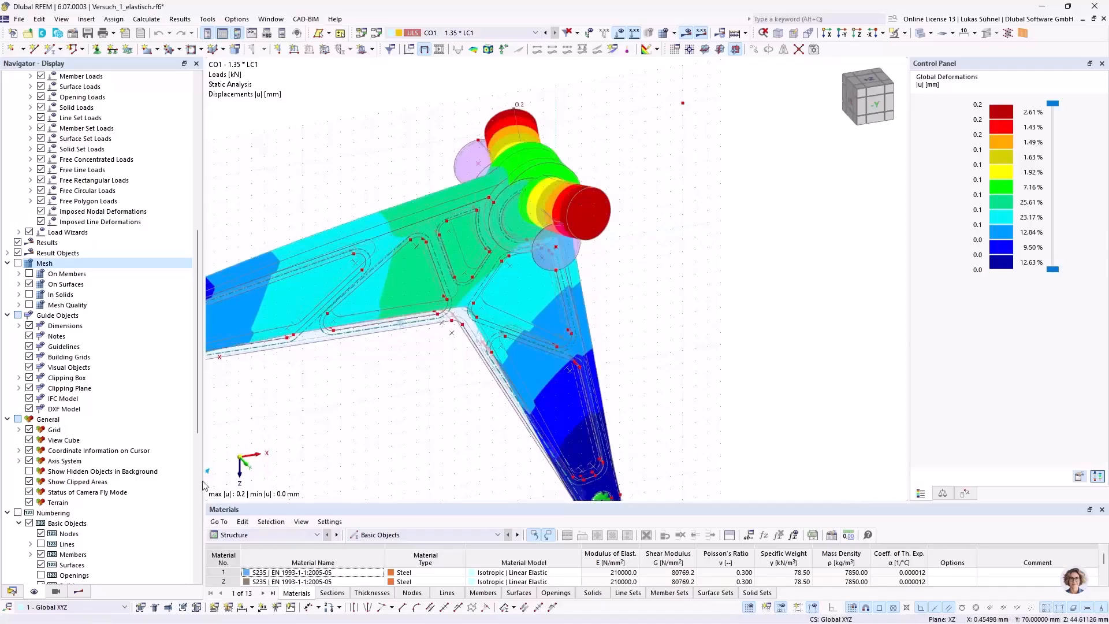
- Display the von Mises equivalent stresses on the solids instead of the global deformations
click(78, 591)
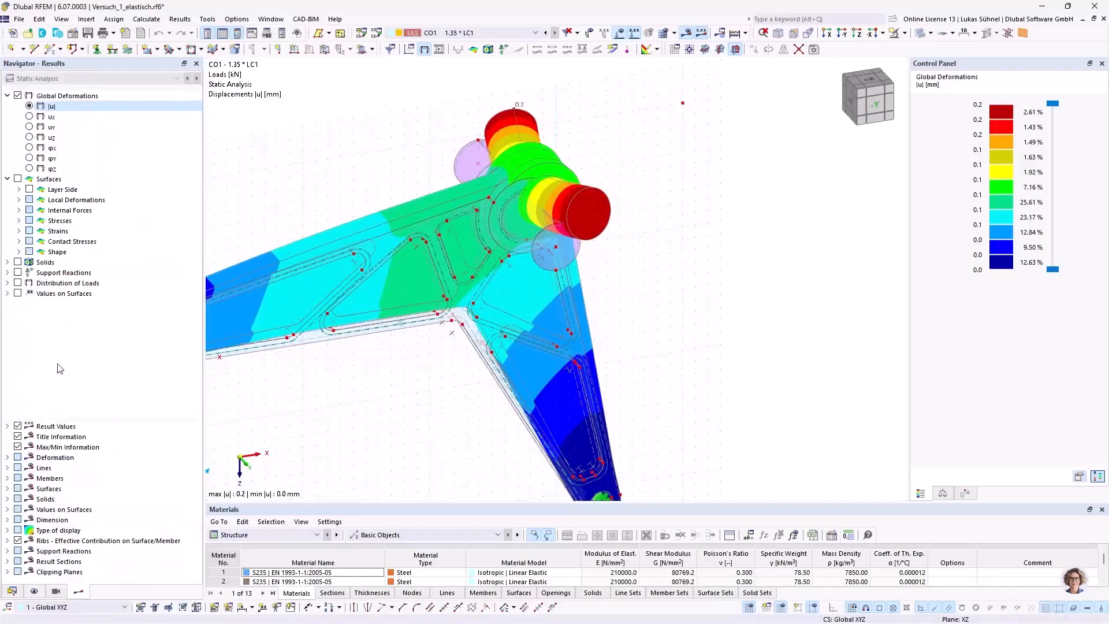
click(7, 179)
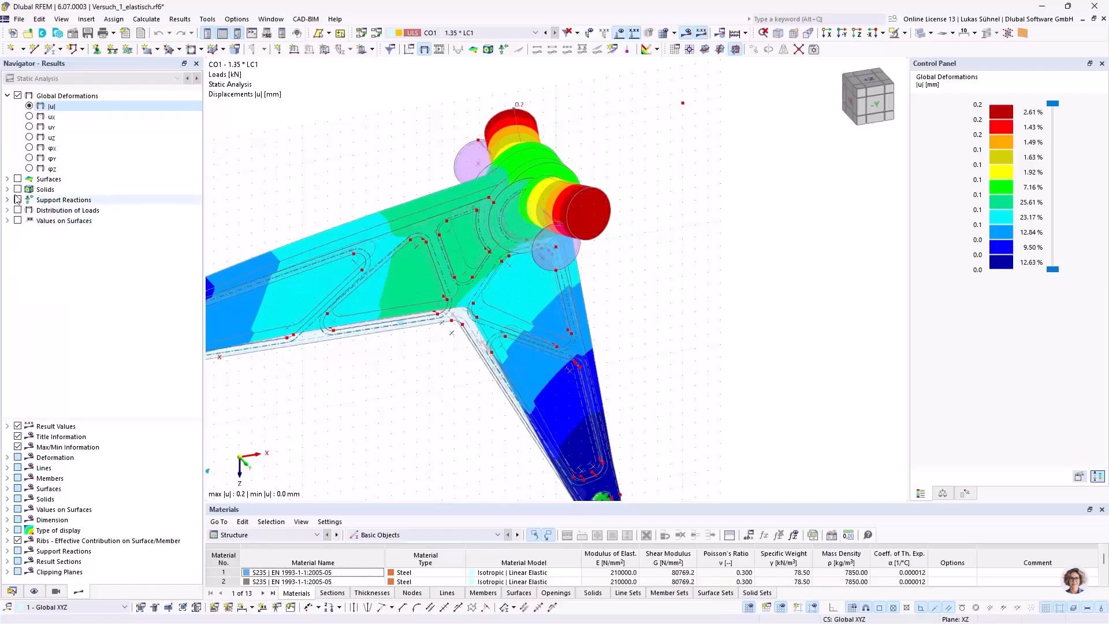
click(7, 190)
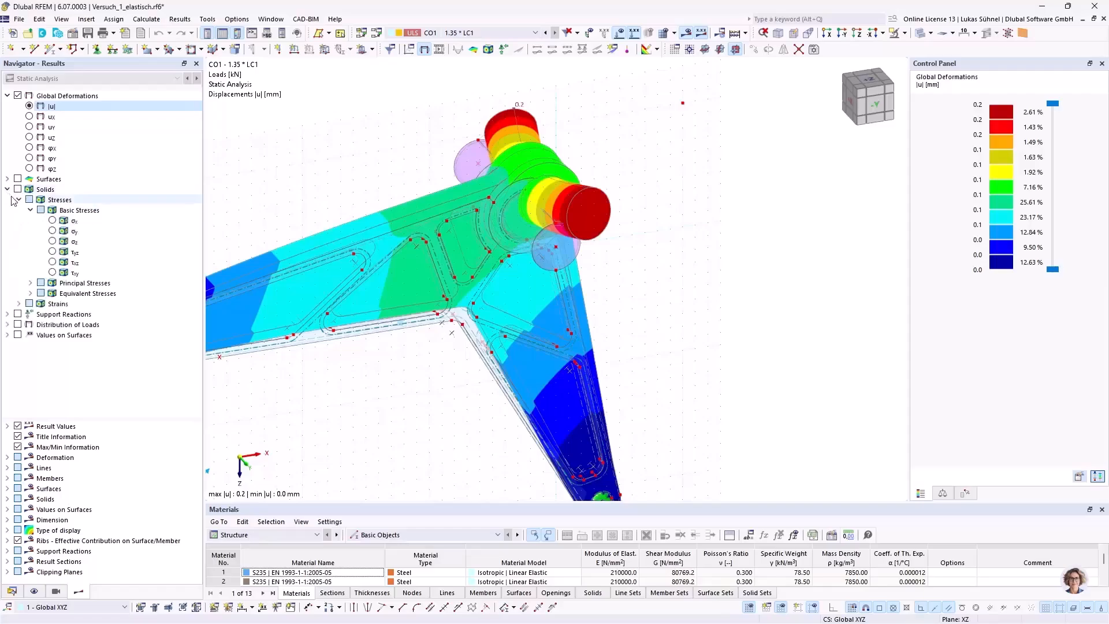
click(30, 293)
click(53, 304)
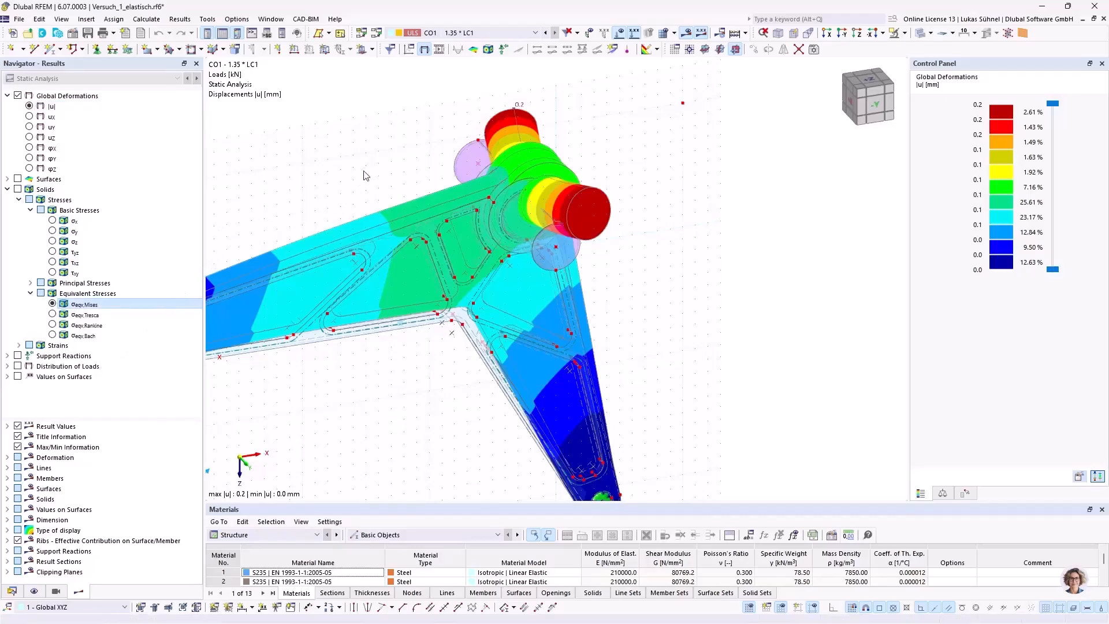
middle_drag(407, 155, 522, 160)
- Isolate solids 1, 3 and 4 around the pin bore together with their related objects
click(12, 591)
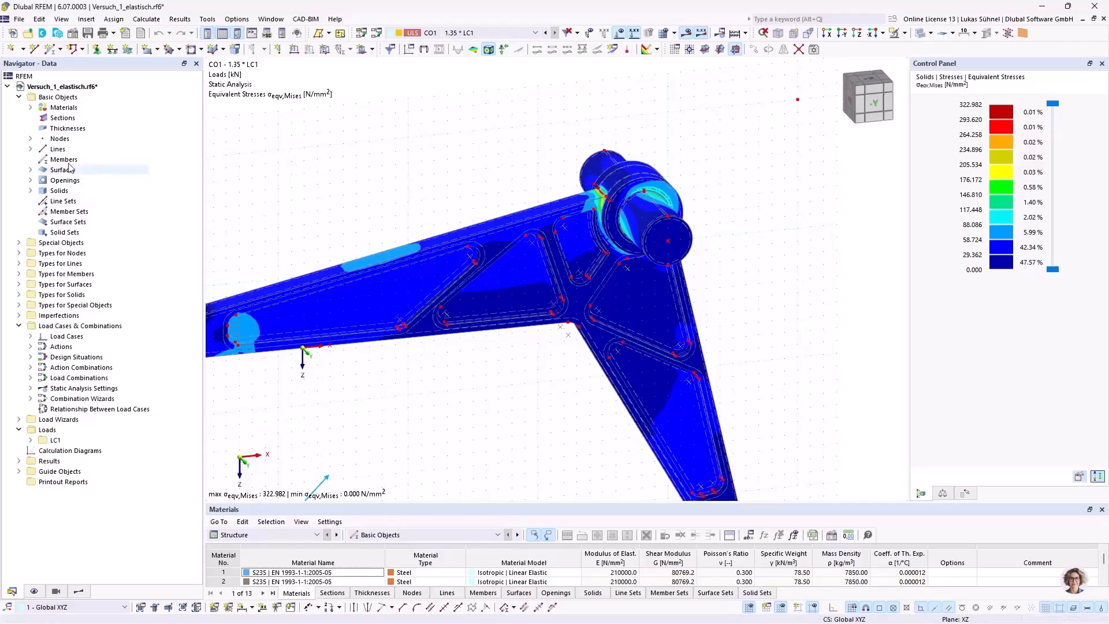
click(30, 190)
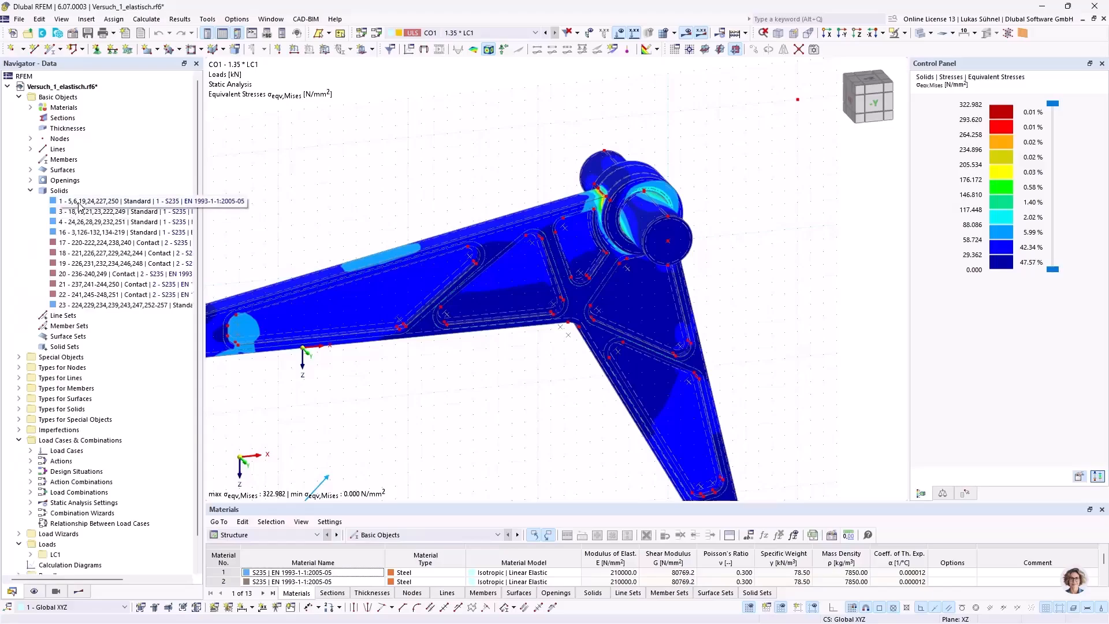
drag(79, 205, 73, 226)
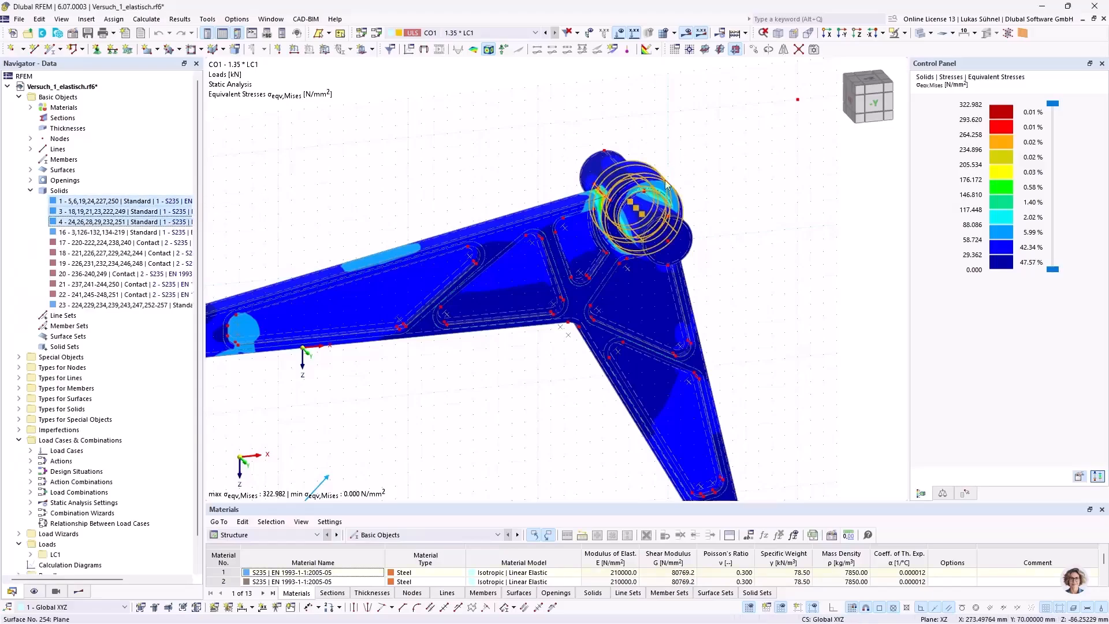
click(903, 34)
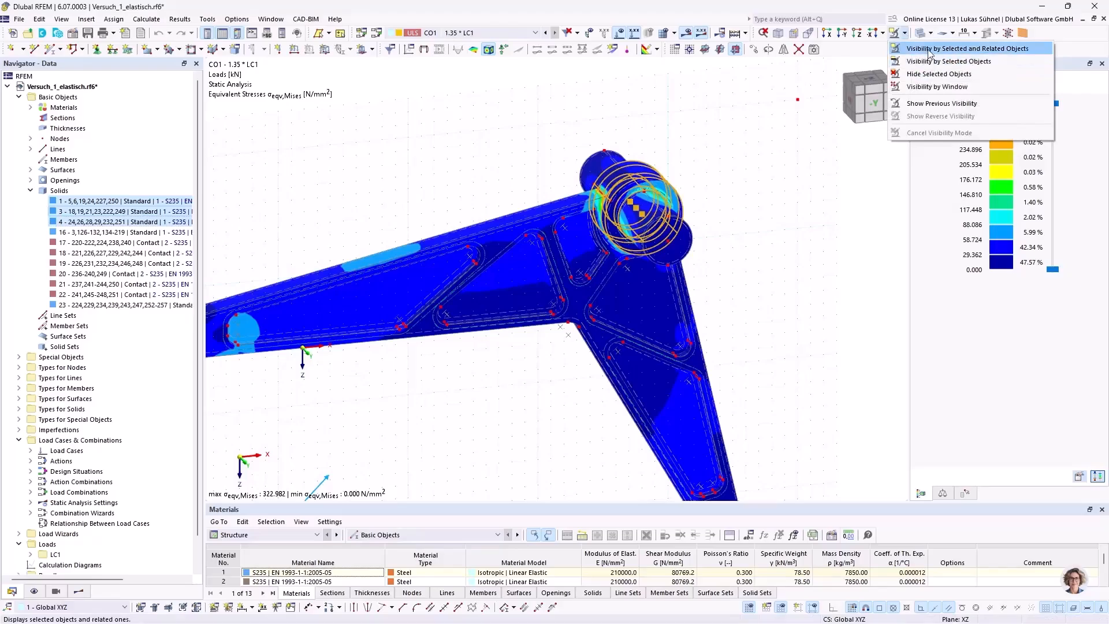
click(927, 49)
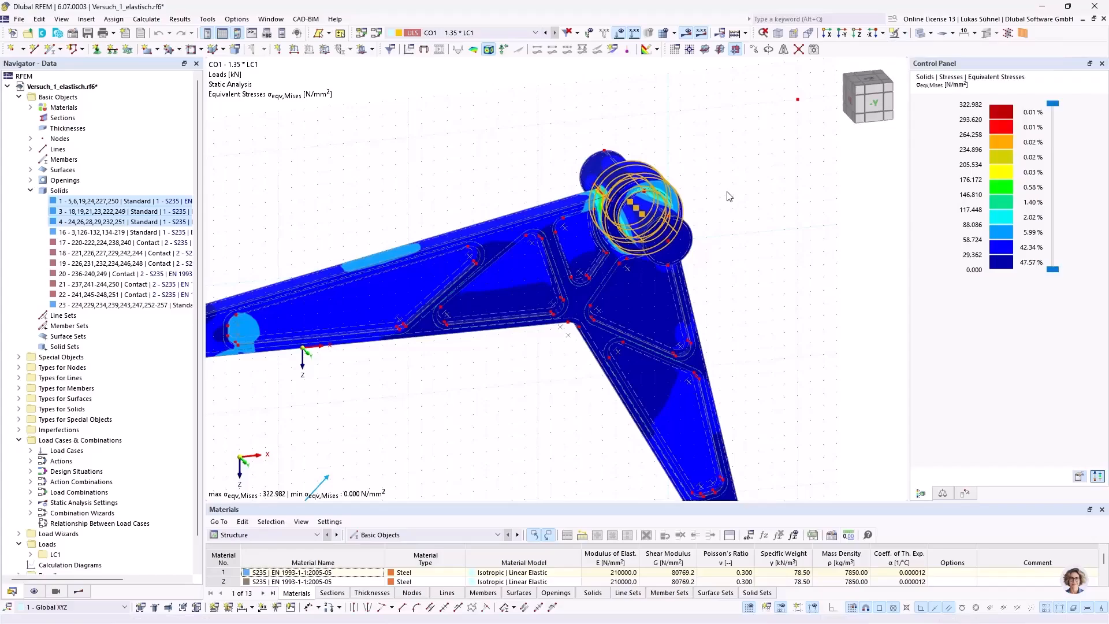
- Examine the von Mises stress distribution on the isolated bore ring, both inside and outside, from several directions
scroll(716, 217, up, 4)
ctrl+middle_drag(675, 222, 682, 194)
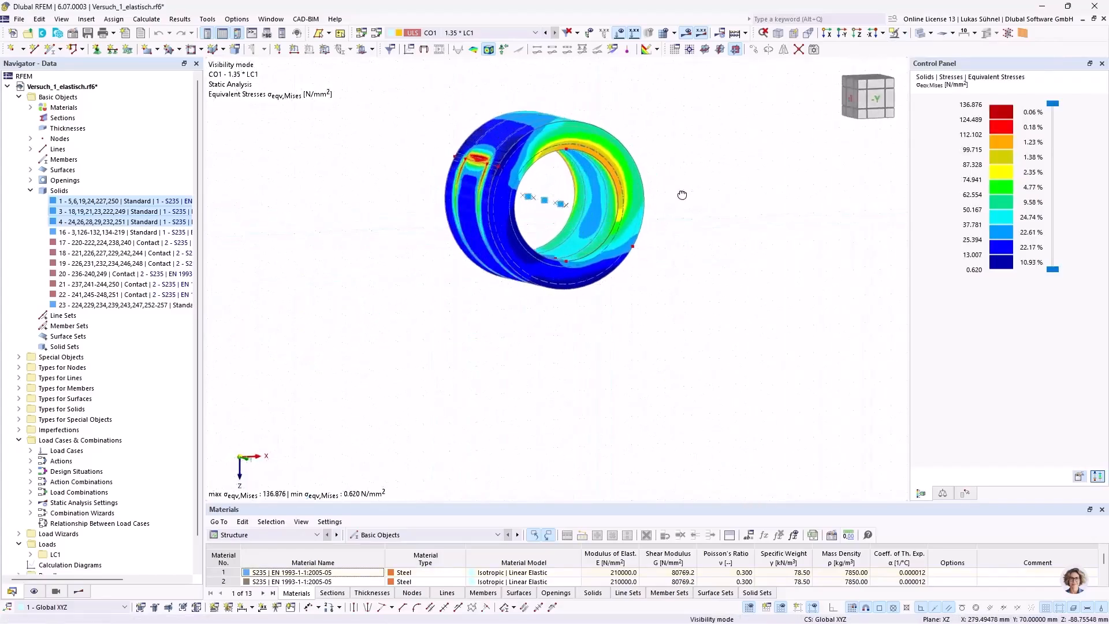
scroll(589, 165, up, 3)
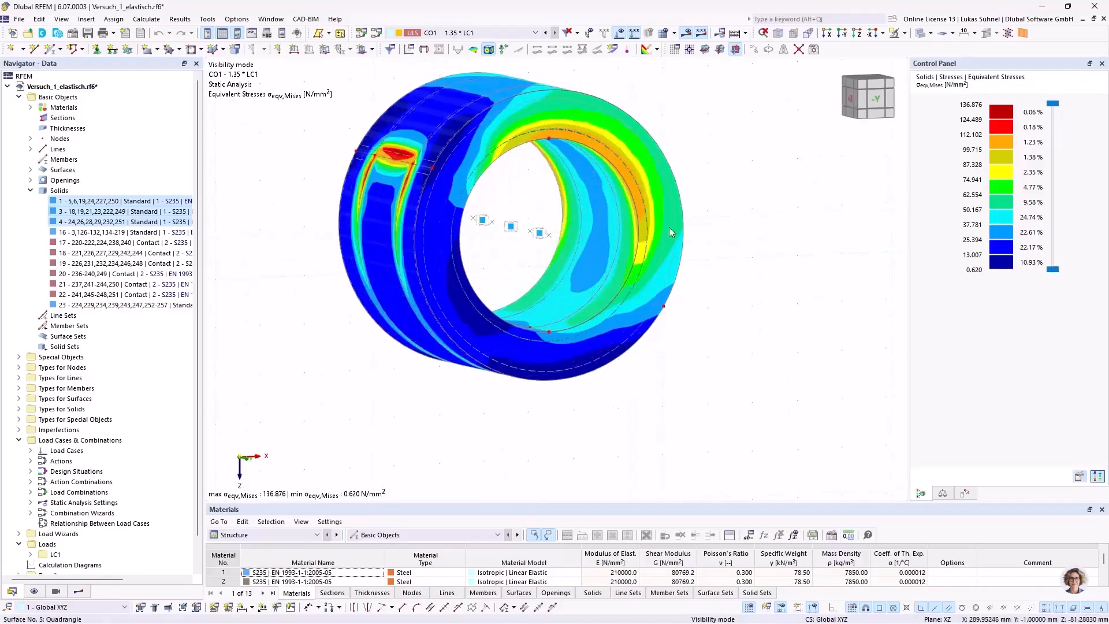
ctrl+middle_drag(739, 194, 694, 197)
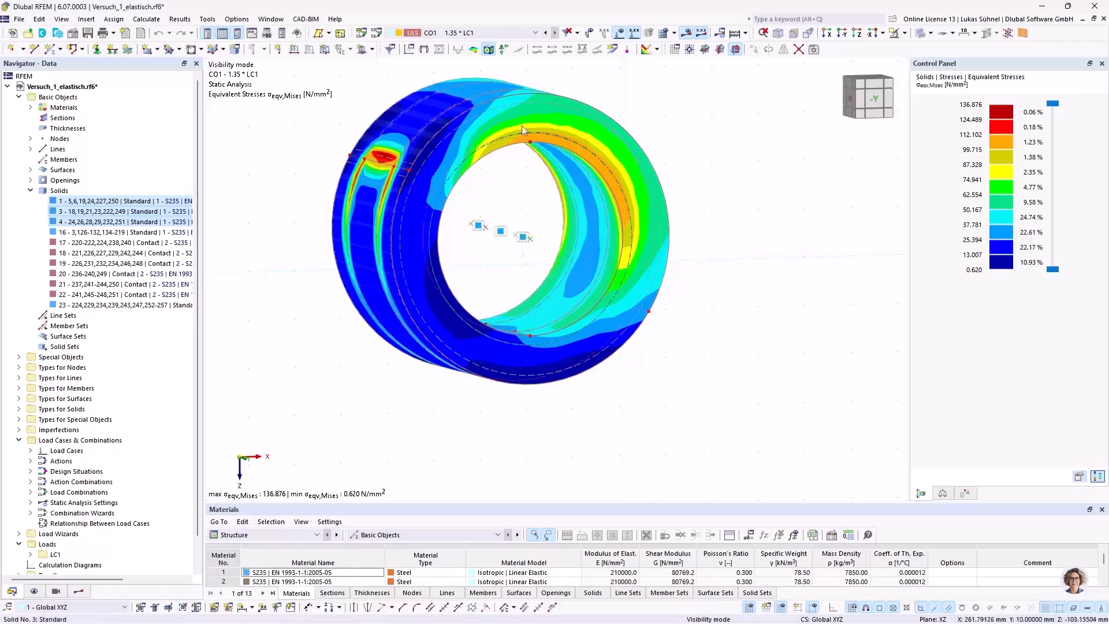
scroll(601, 171, down, 2)
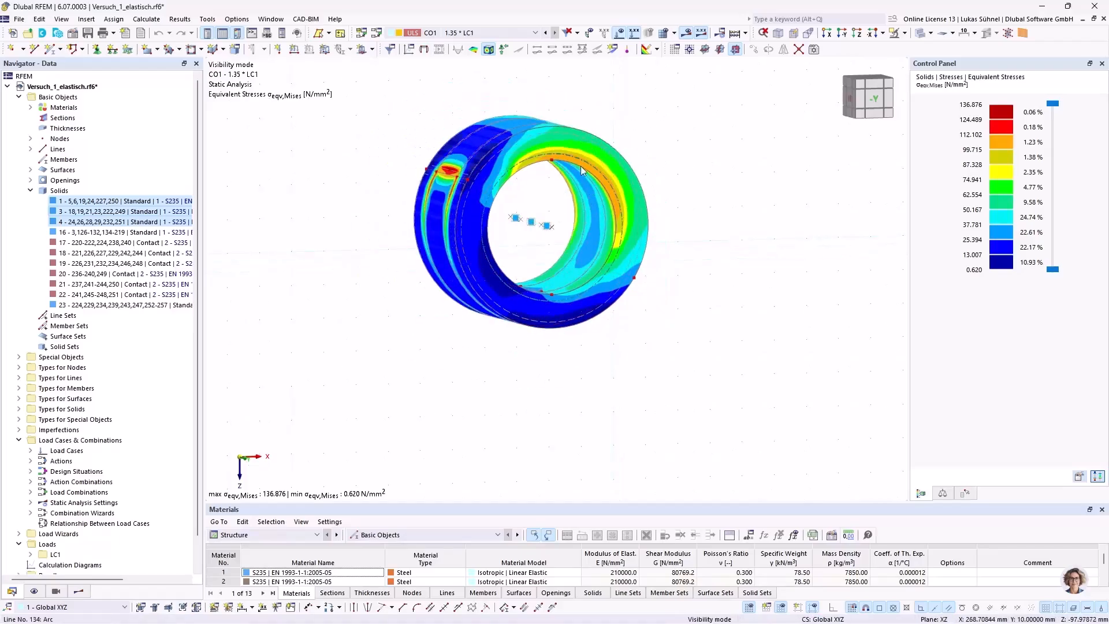
scroll(574, 194, up, 2)
ctrl+middle_drag(566, 198, 479, 223)
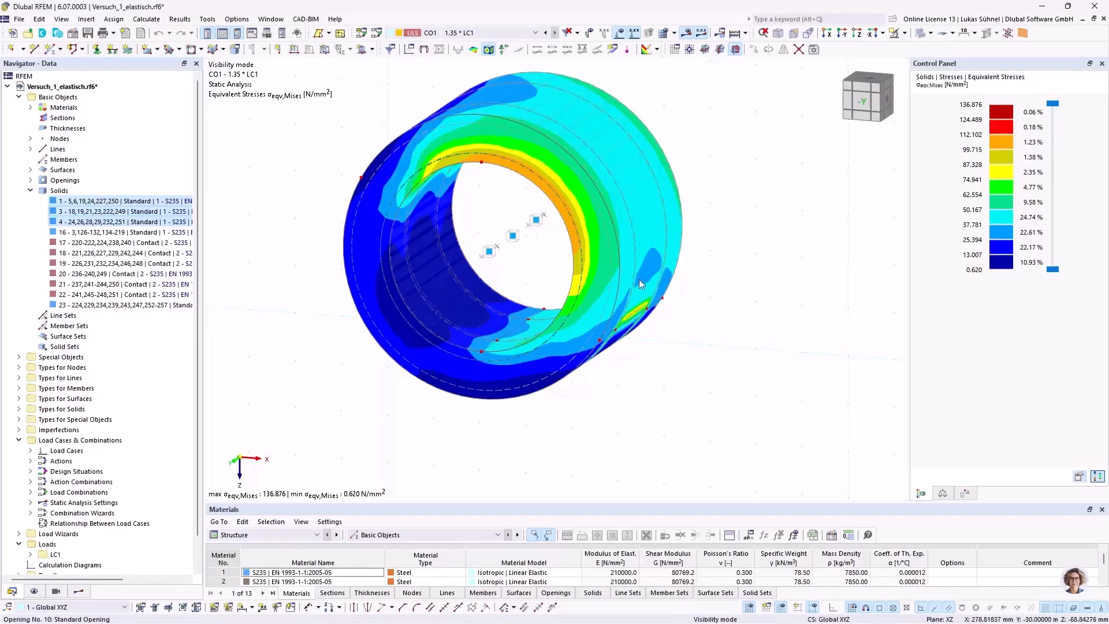
scroll(647, 282, down, 2)
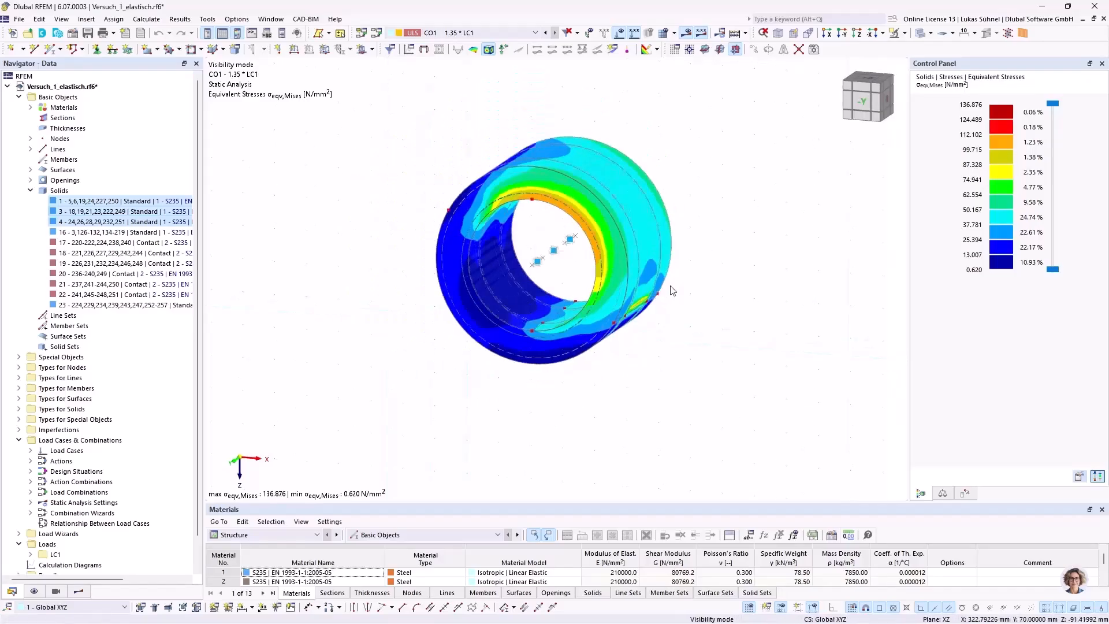
- Cancel the visibility mode to show the whole component with its equivalent stresses again
click(905, 35)
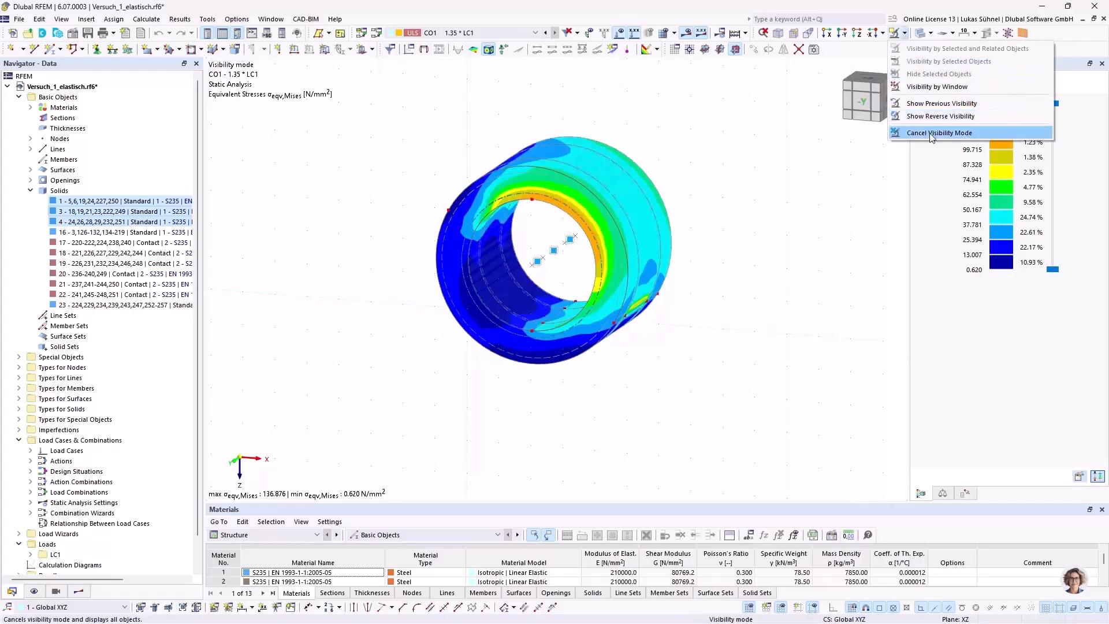
click(930, 133)
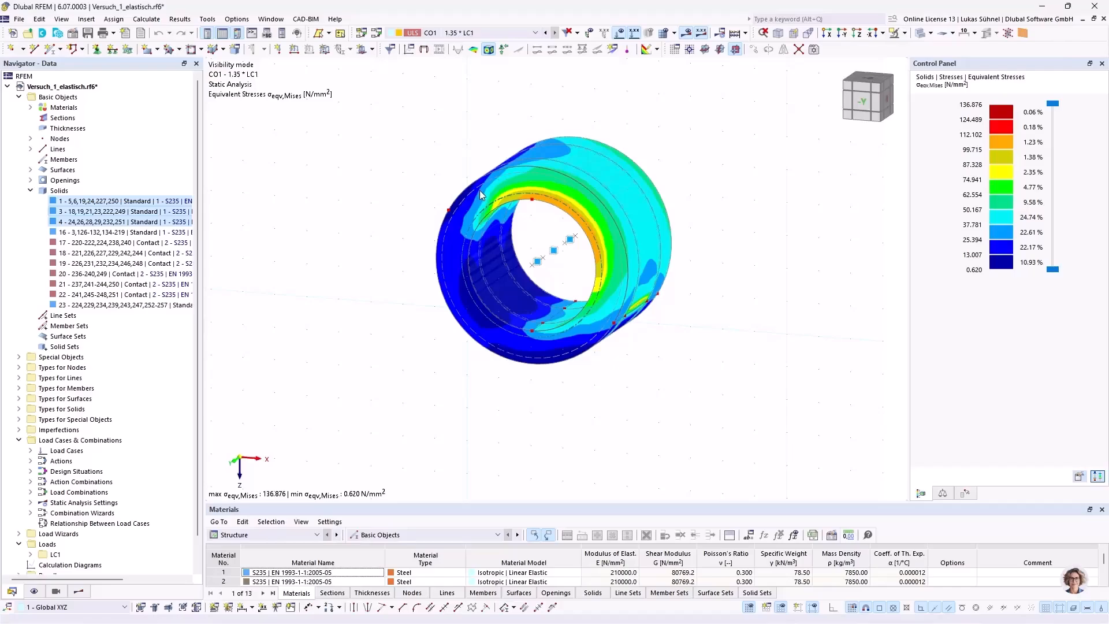
scroll(734, 223, down, 3)
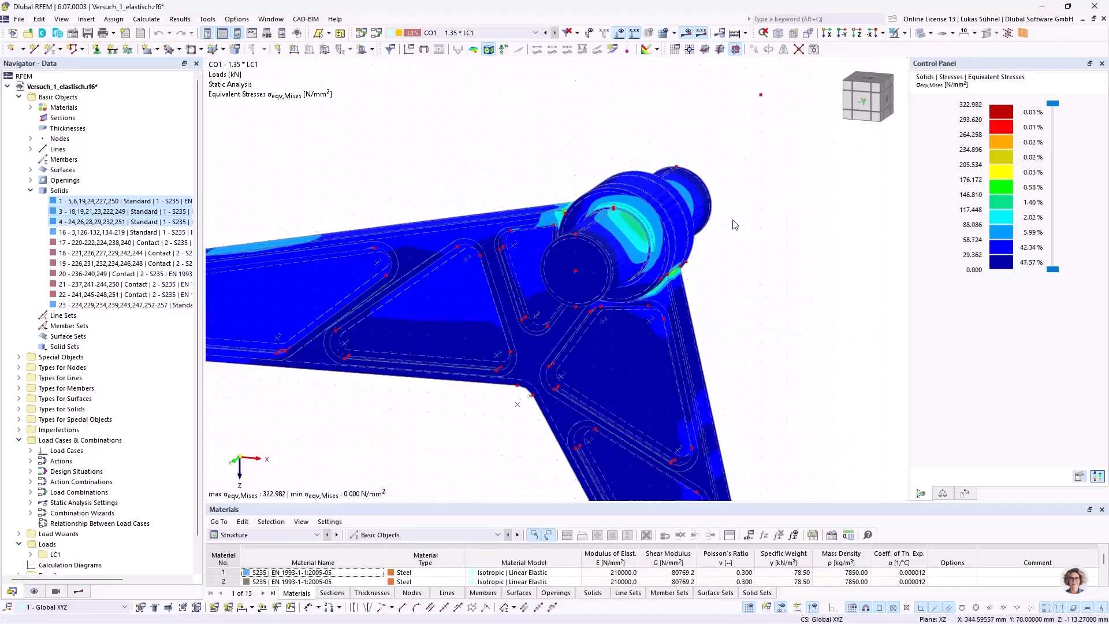
middle_drag(778, 252, 808, 219)
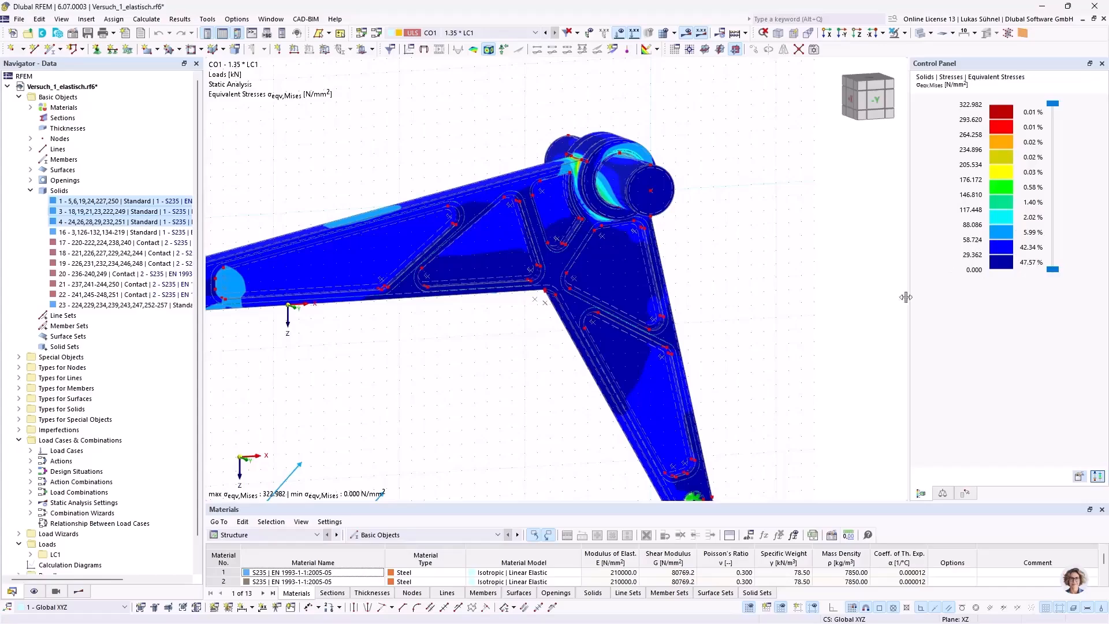
- Examine the von Mises stress concentration where the long arm's upper edge meets the bore ring, close up and from several directions
scroll(337, 232, up, 3)
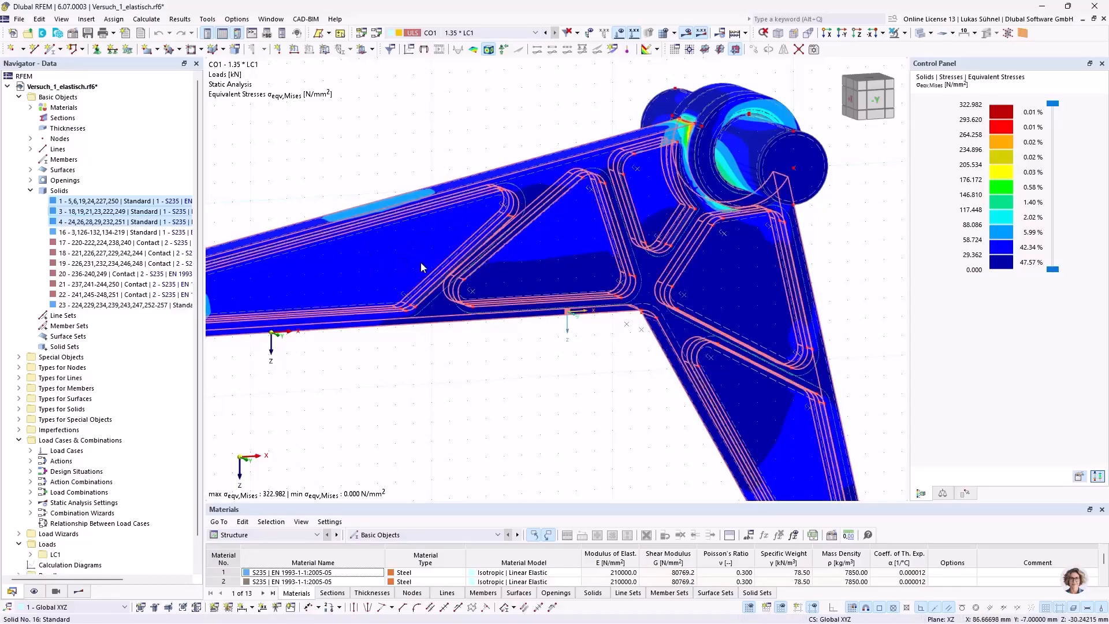
middle_drag(595, 86, 490, 130)
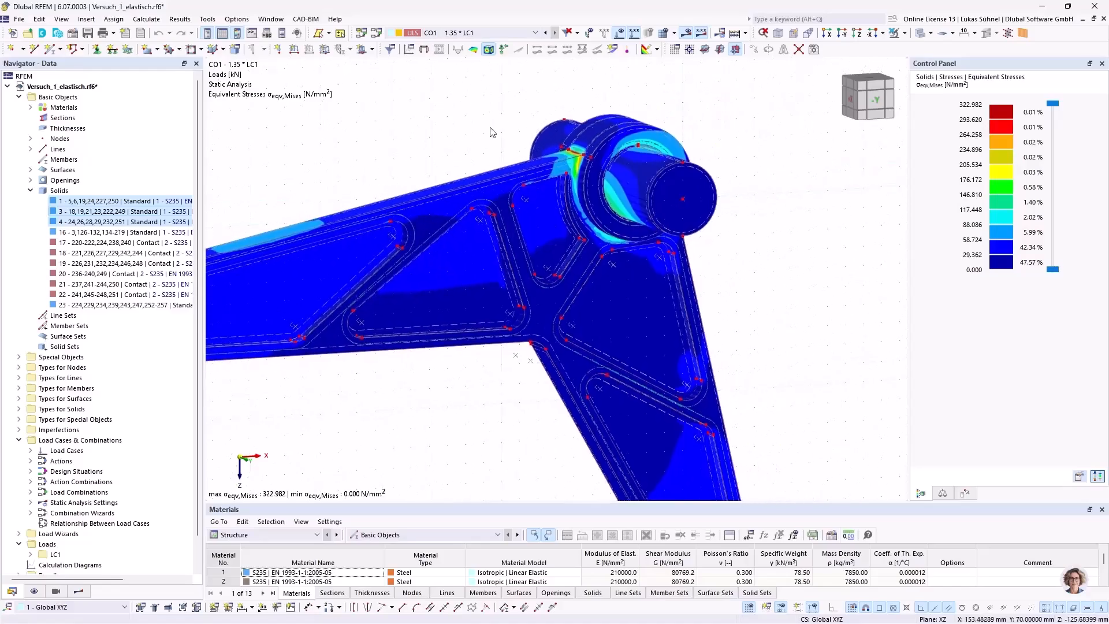
scroll(559, 157, up, 5)
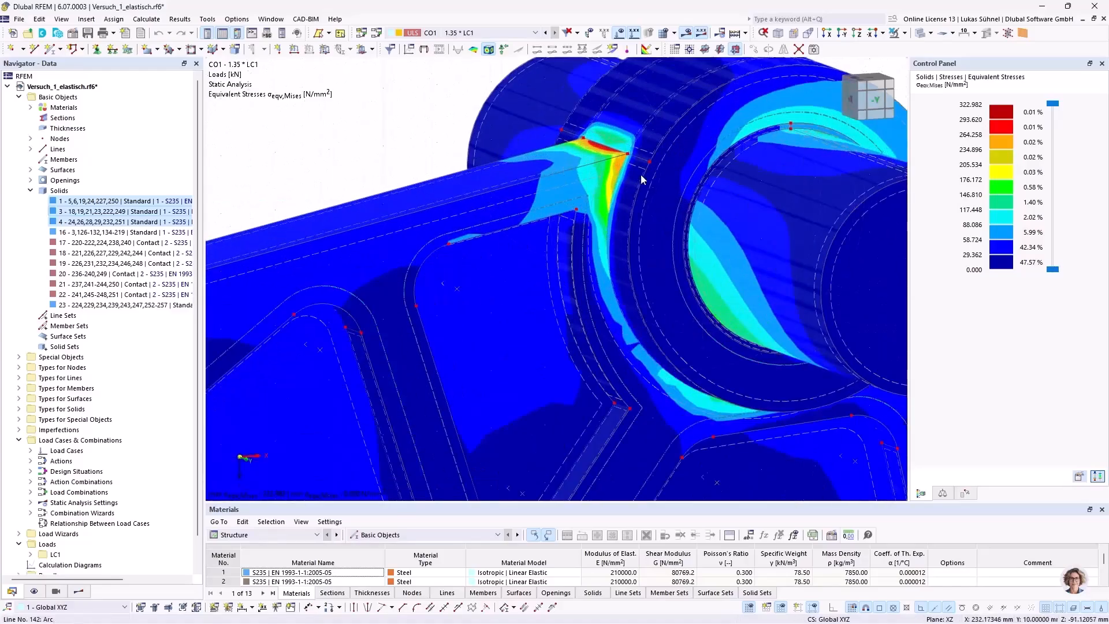
middle_drag(615, 124, 502, 153)
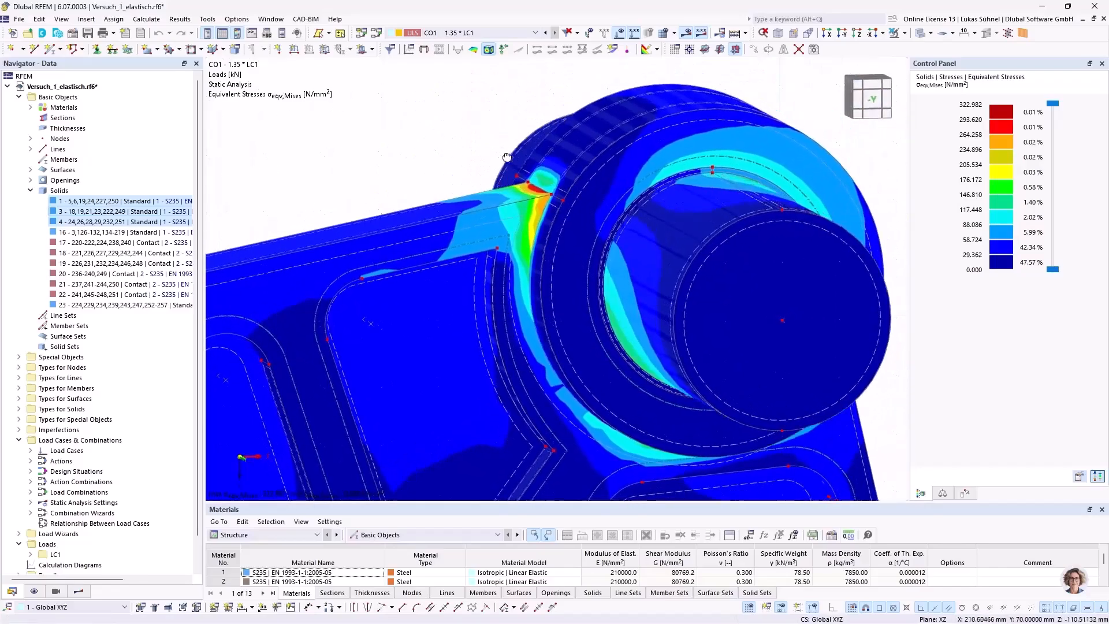
scroll(503, 179, up, 5)
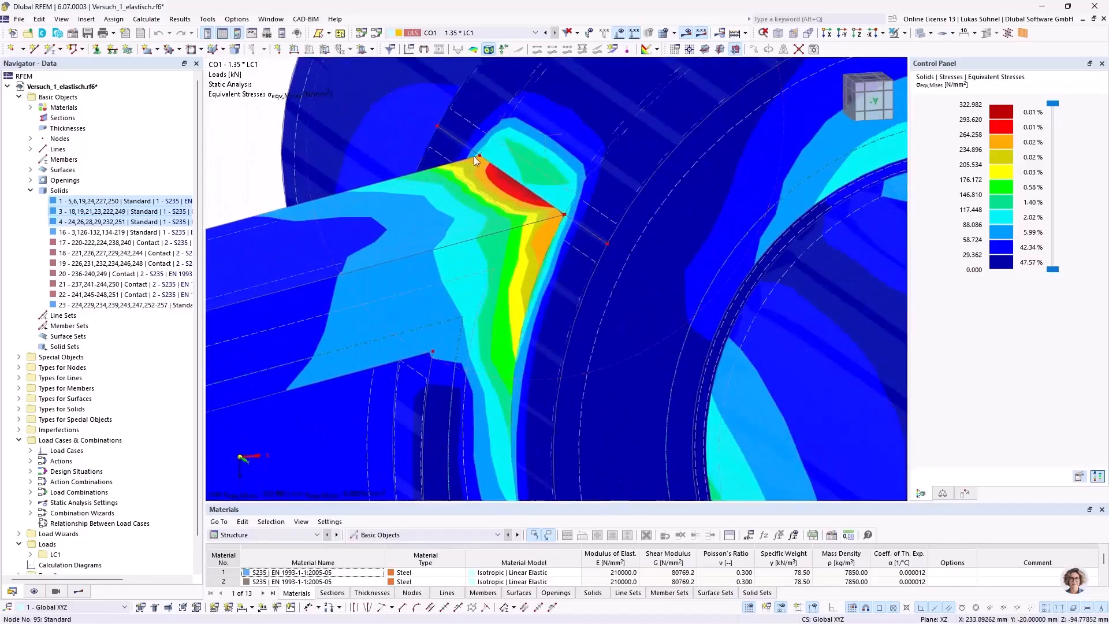
scroll(538, 205, down, 3)
mouse_move(538, 204)
ctrl+middle_down()
mouse_move(588, 225)
mouse_move(552, 213)
ctrl+middle_up()
scroll(577, 225, down, 3)
scroll(414, 229, down, 5)
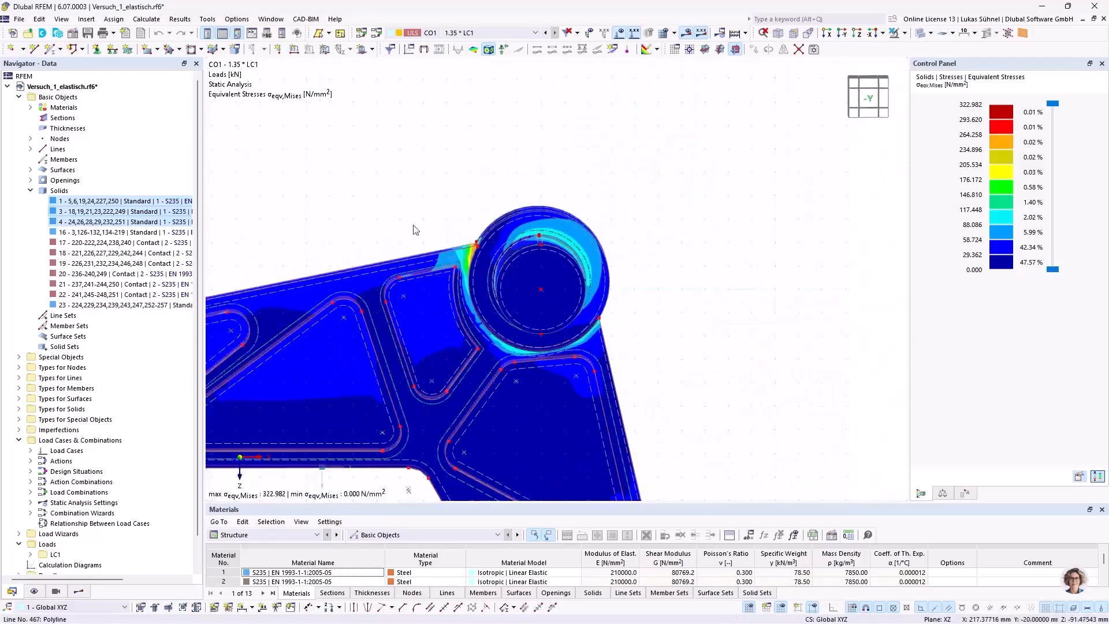
scroll(413, 229, up, 3)
ctrl+middle_drag(406, 199, 427, 211)
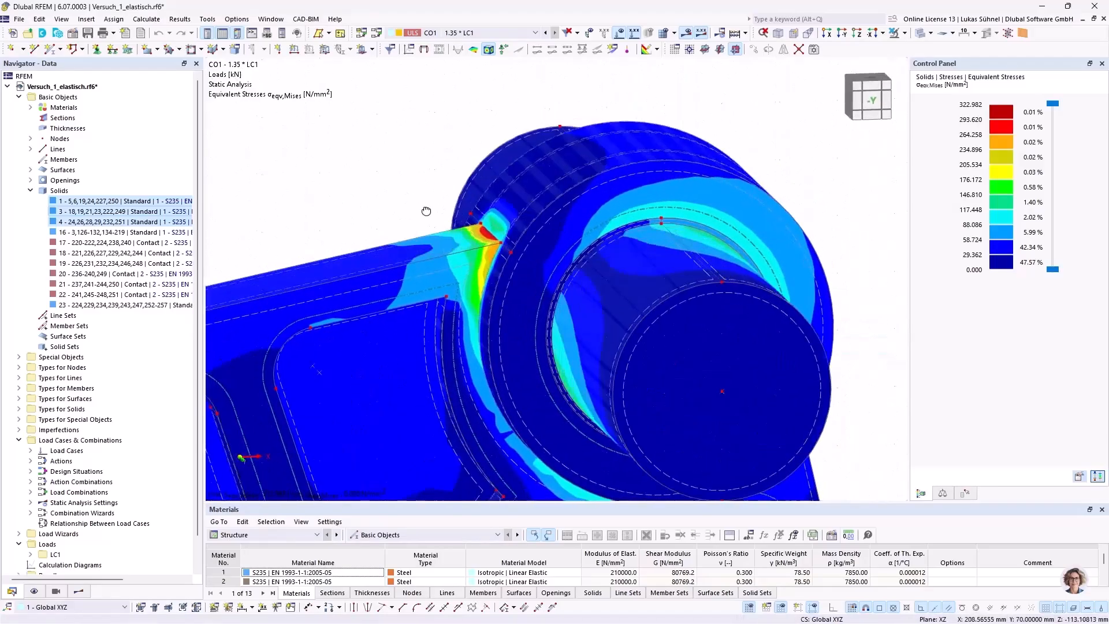
scroll(454, 209, up, 3)
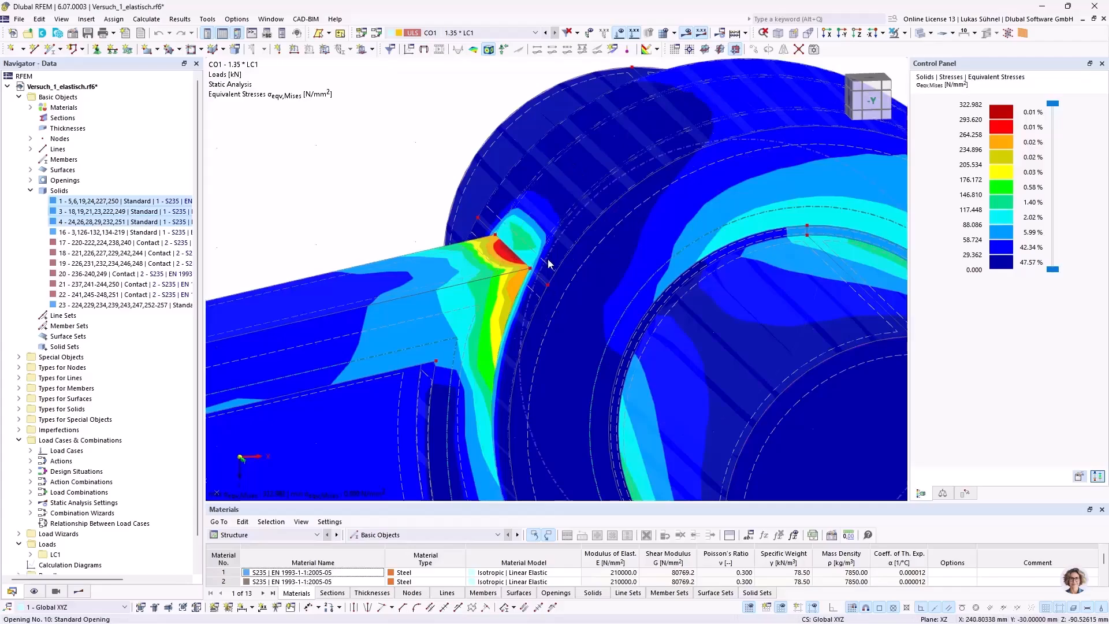
ctrl+middle_drag(516, 243, 492, 216)
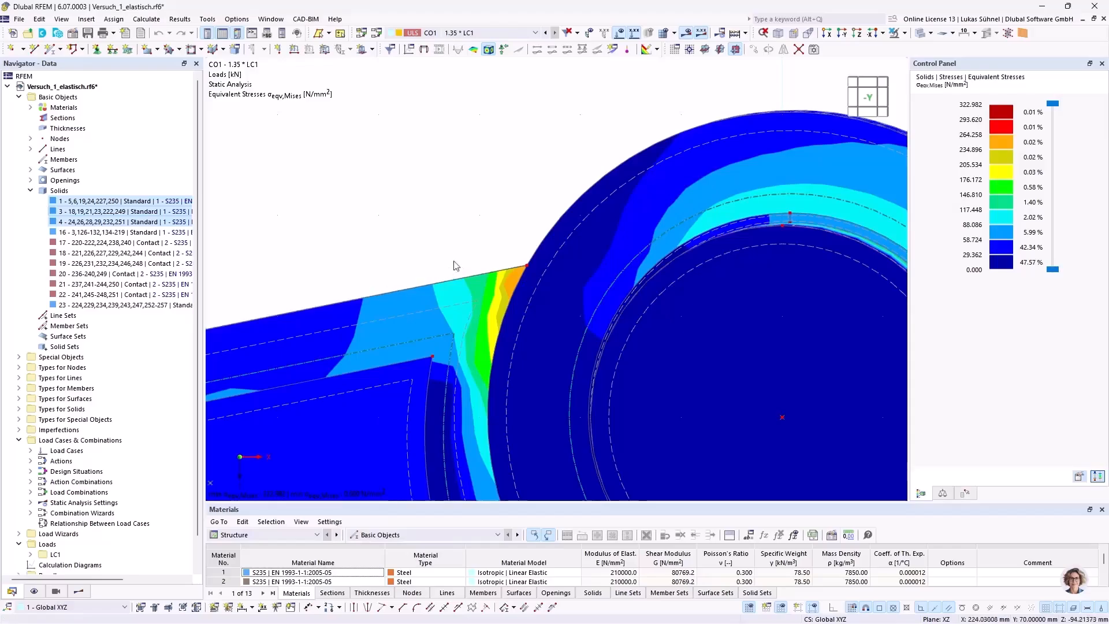
scroll(511, 181, down, 2)
ctrl+middle_drag(397, 154, 442, 178)
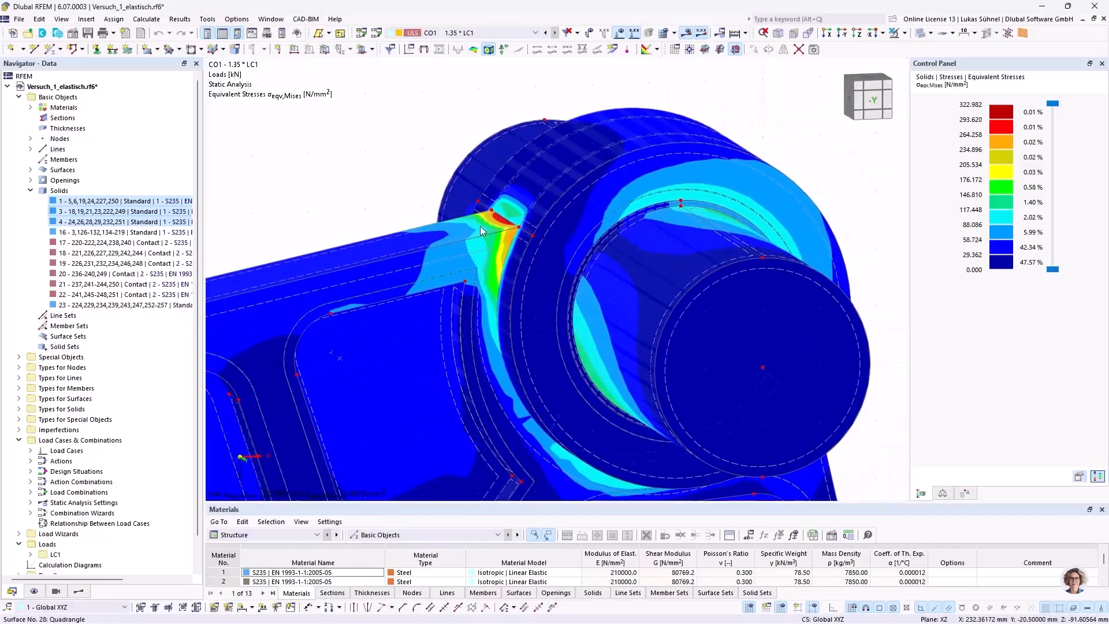
scroll(476, 225, down, 1)
middle_drag(473, 223, 487, 106)
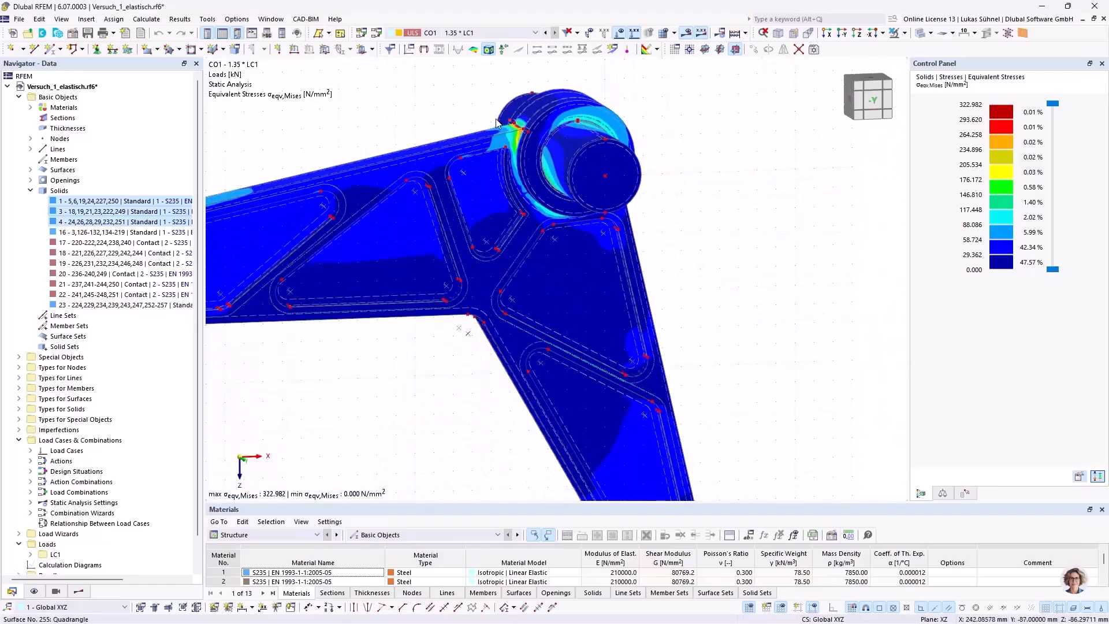
scroll(521, 127, up, 3)
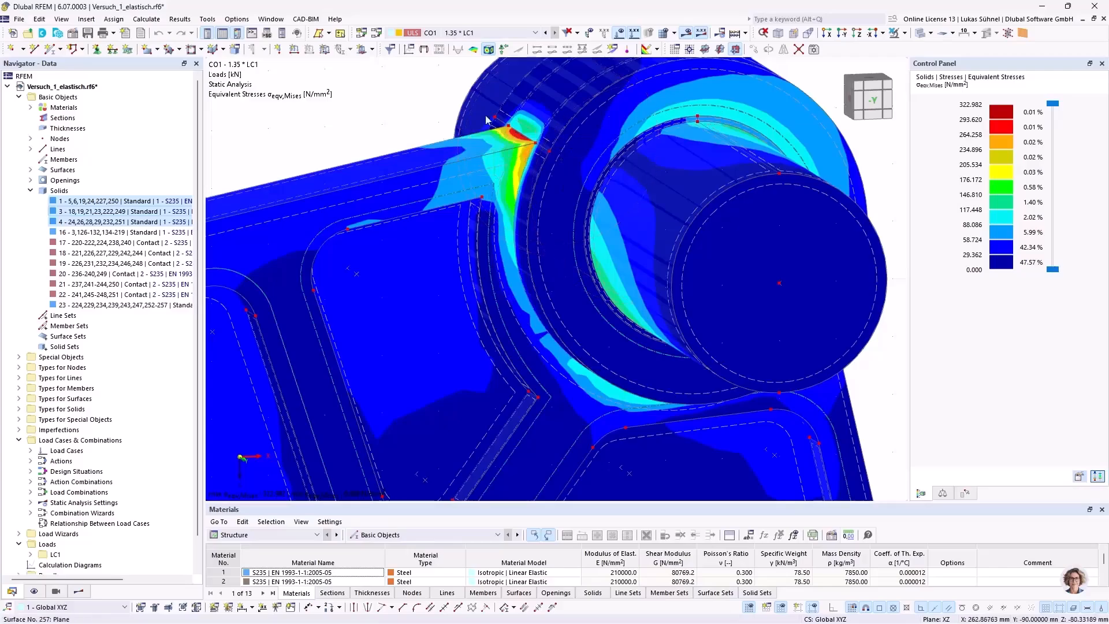
- Examine the equivalent stress distribution over the whole component from several directions
scroll(520, 139, down, 3)
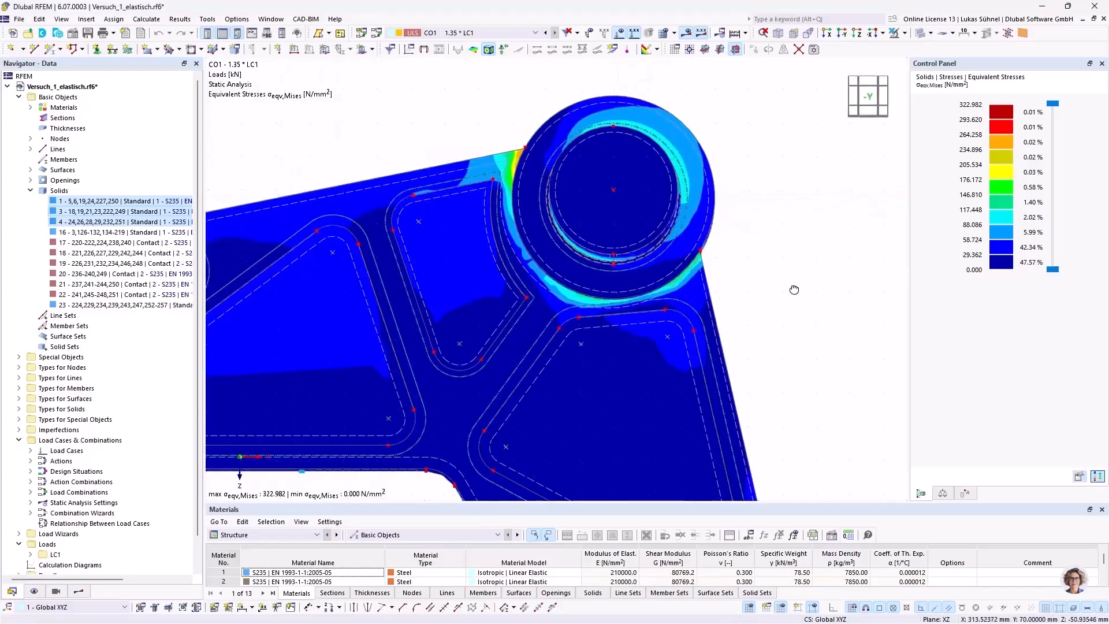
ctrl+middle_drag(444, 304, 462, 370)
scroll(513, 320, down, 5)
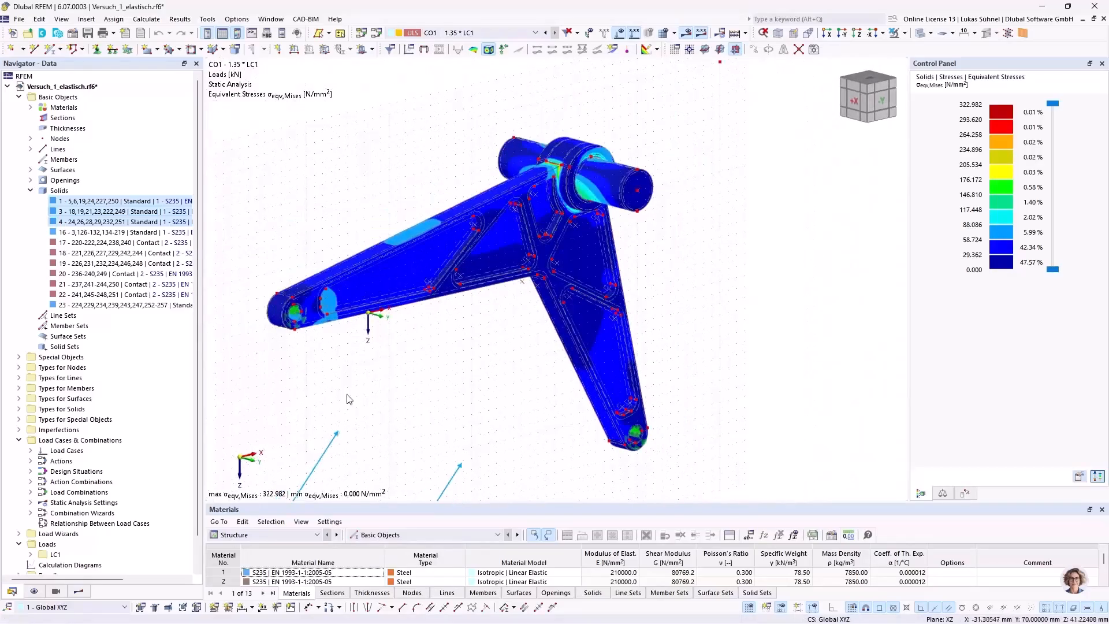
click(78, 591)
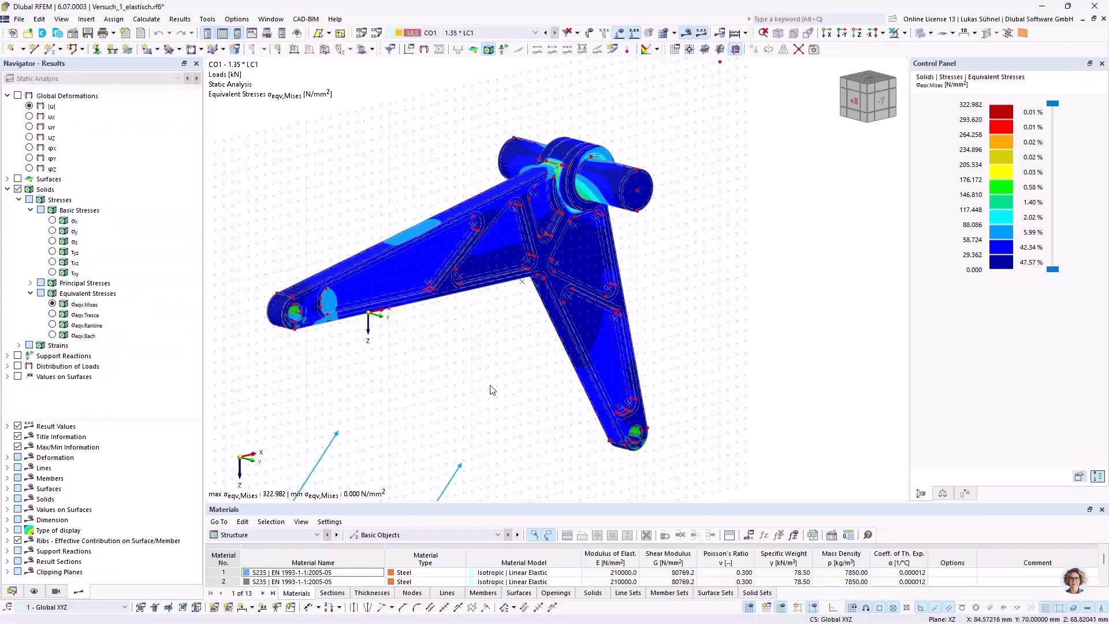
middle_drag(449, 356, 475, 368)
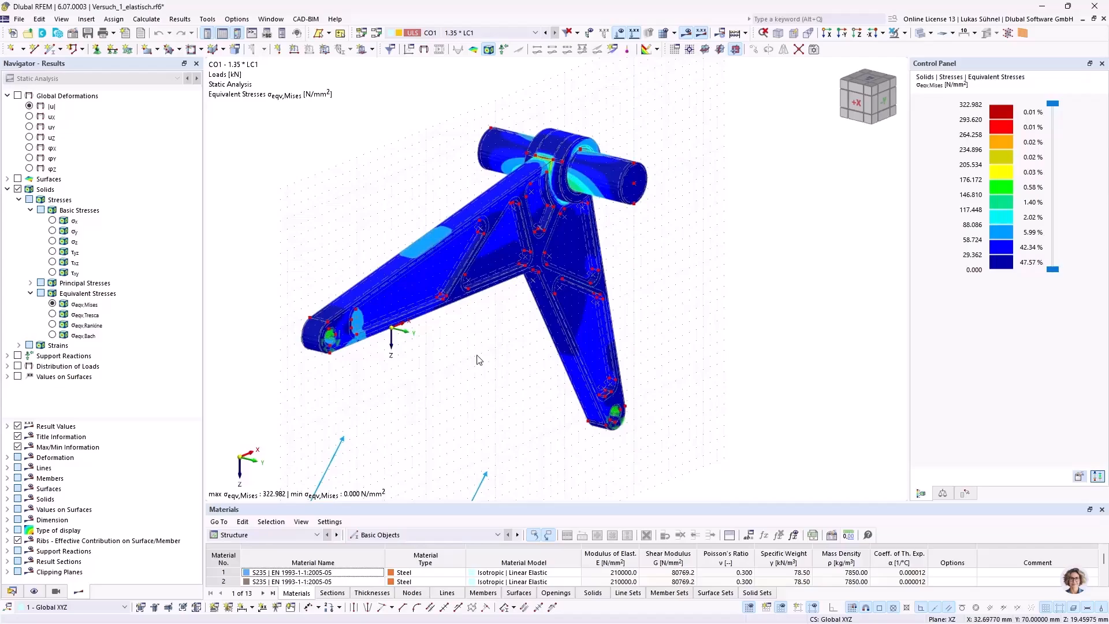
drag(501, 501, 499, 432)
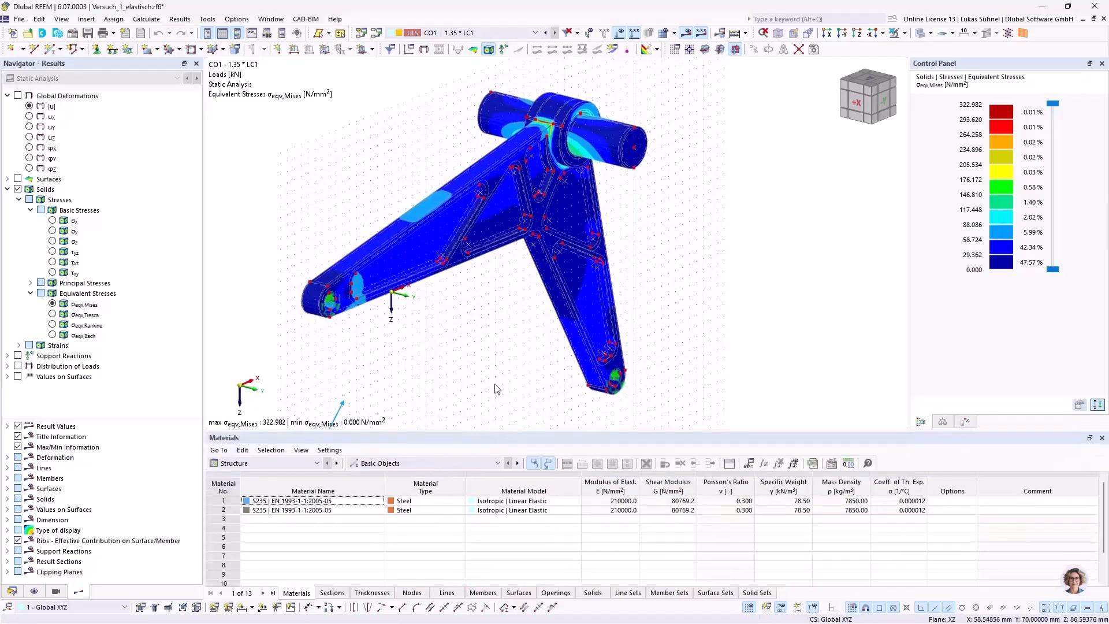
middle_drag(497, 389, 474, 370)
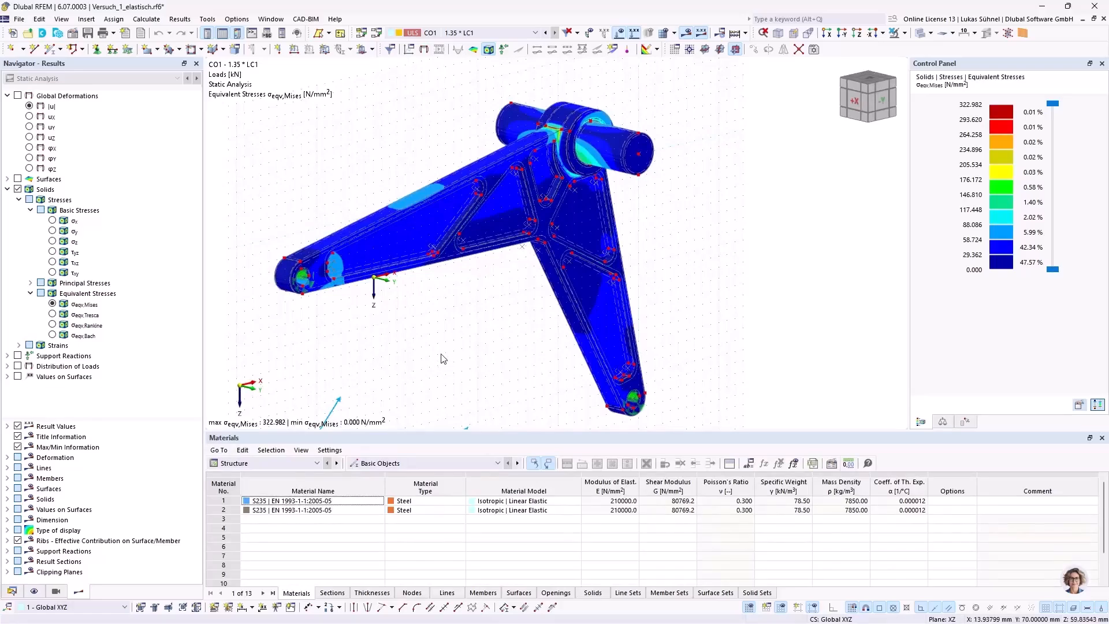
- Activate the Stress-Strain Analysis add-on in the base data of the model Versuch_1_elastisch
click(12, 591)
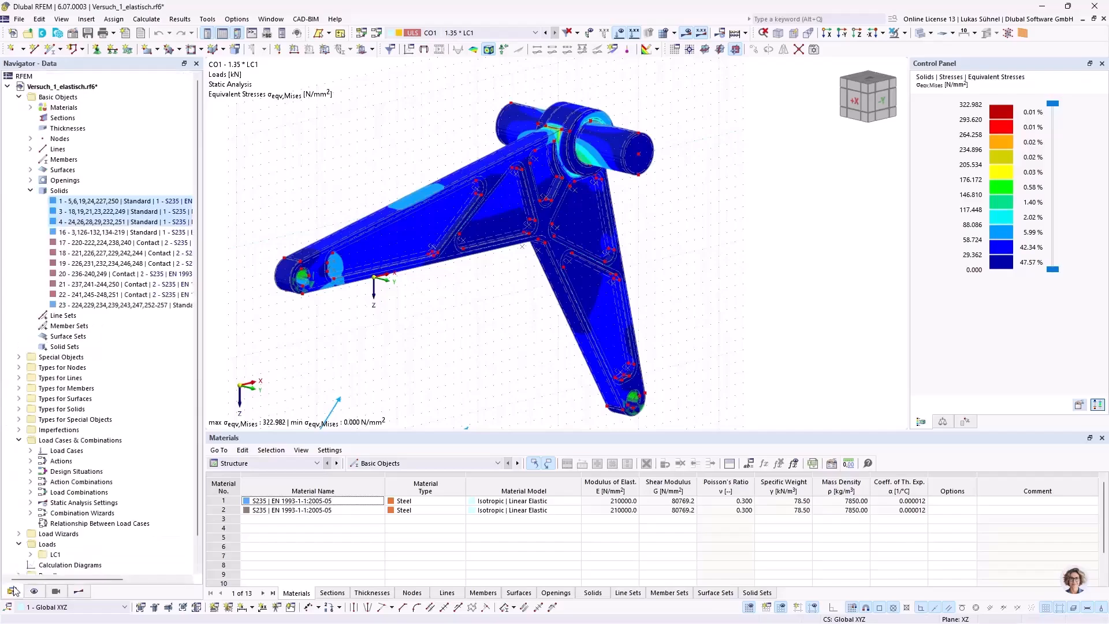
right_click(80, 87)
click(99, 91)
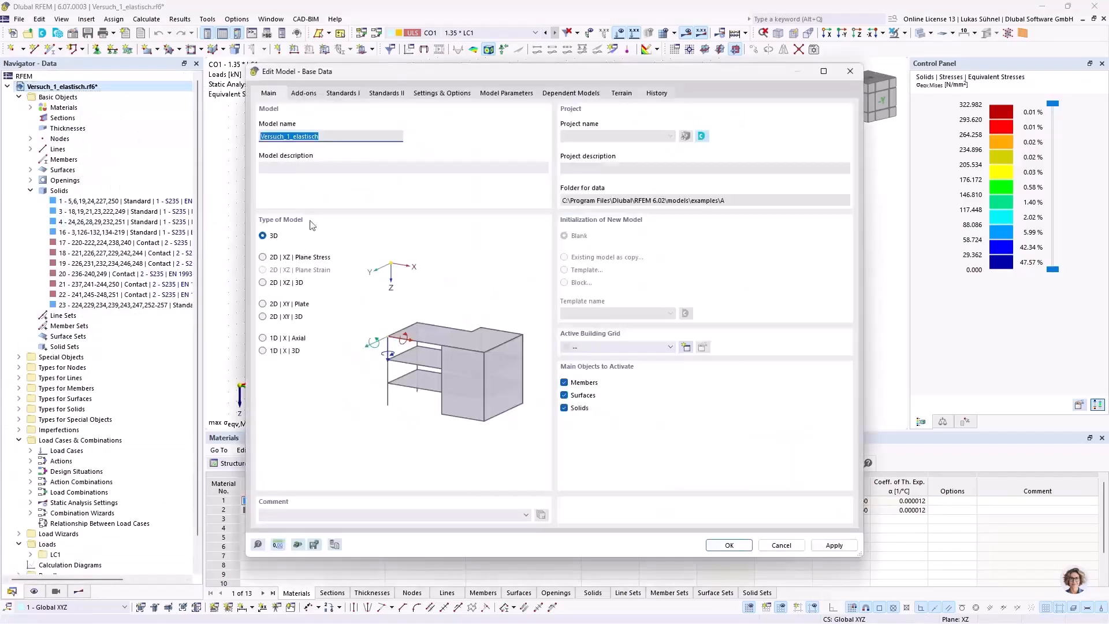
click(304, 94)
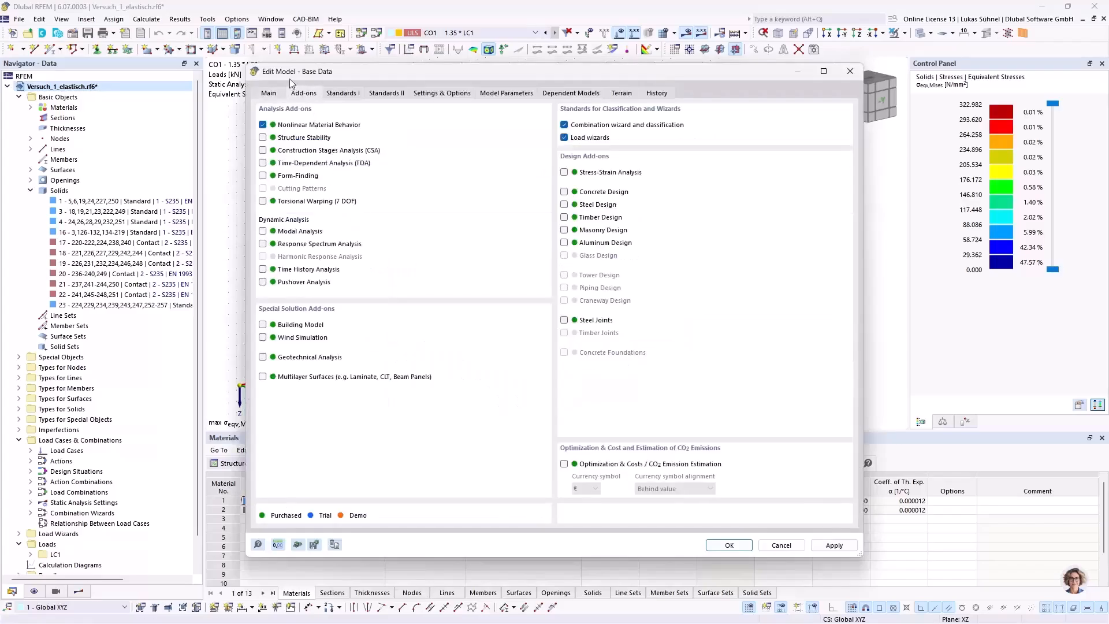
click(585, 173)
click(737, 546)
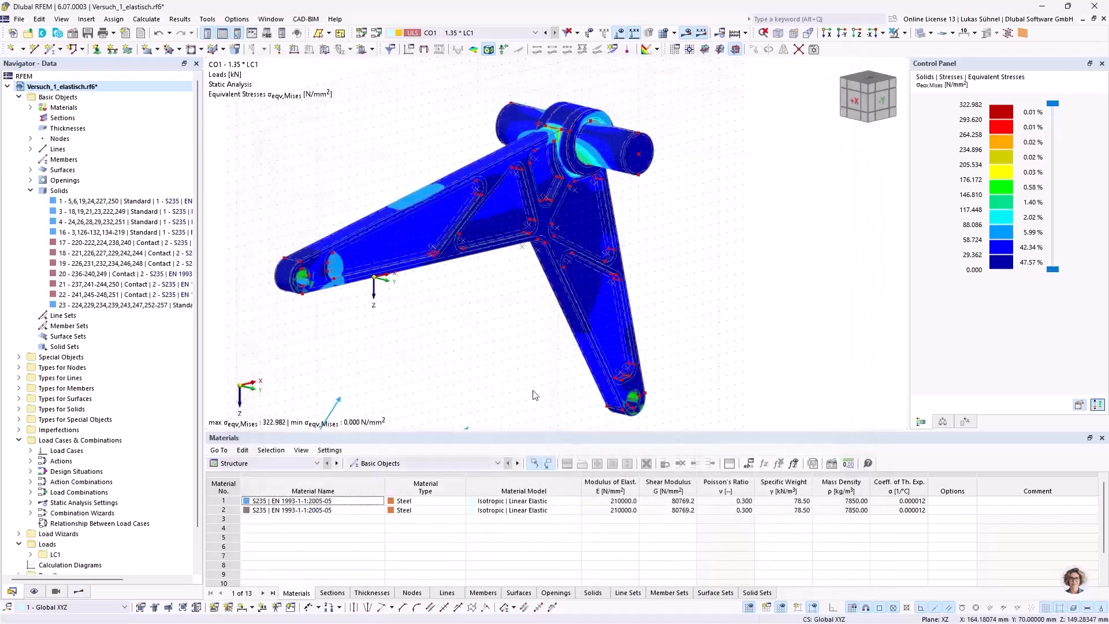
- Exclude all surfaces from the objects to analyze for stresses in the Stress-Strain Analysis input data, keeping the solids selected
click(262, 464)
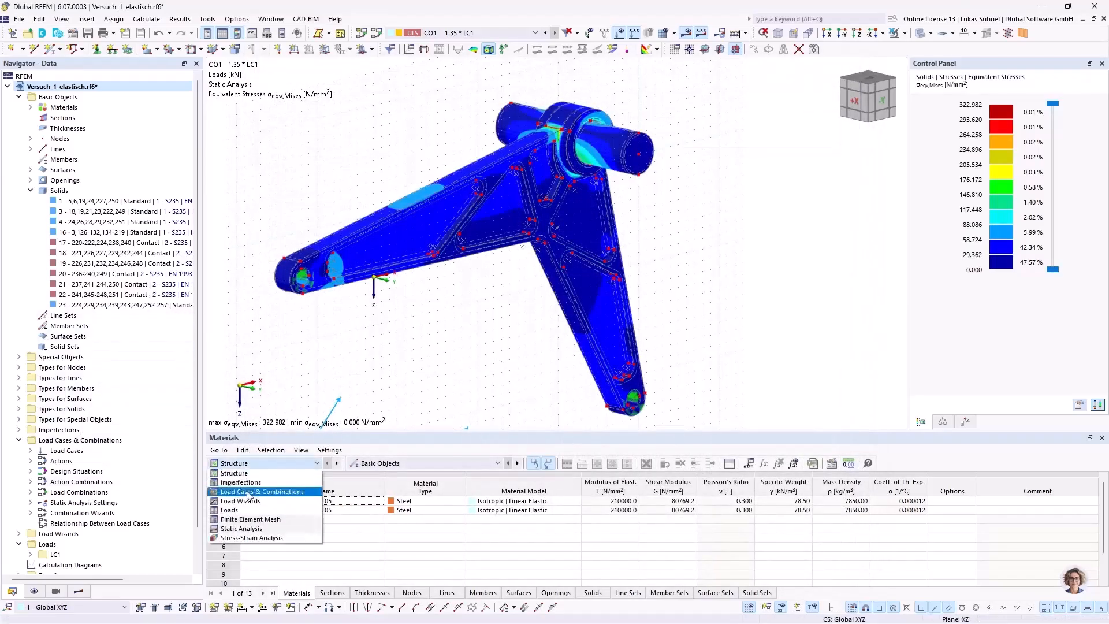
click(248, 536)
drag(346, 430, 346, 384)
click(404, 593)
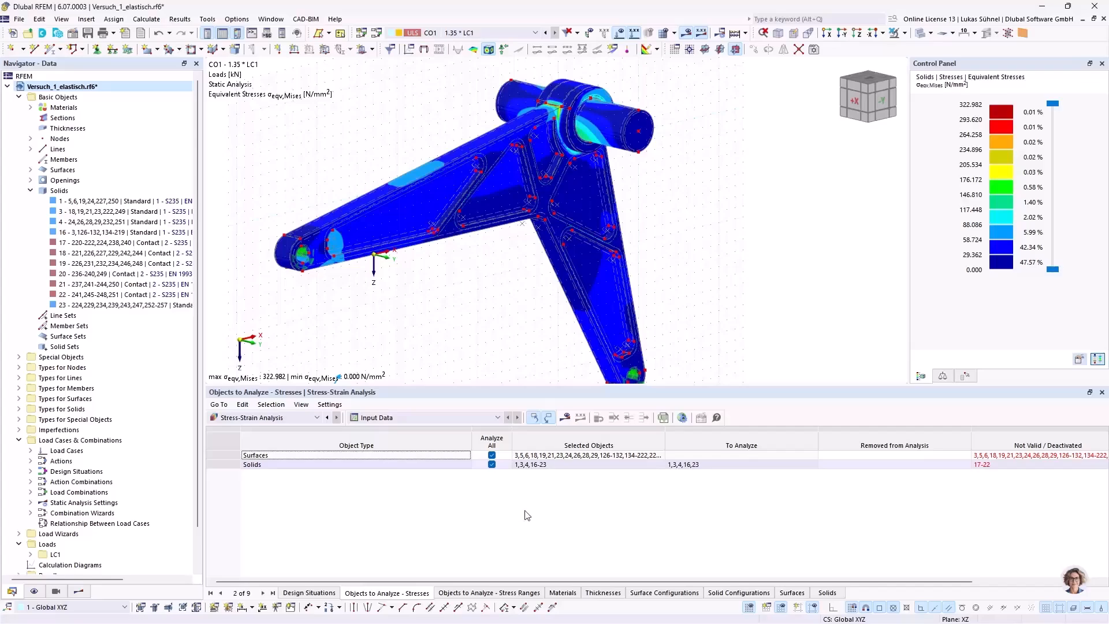
click(491, 455)
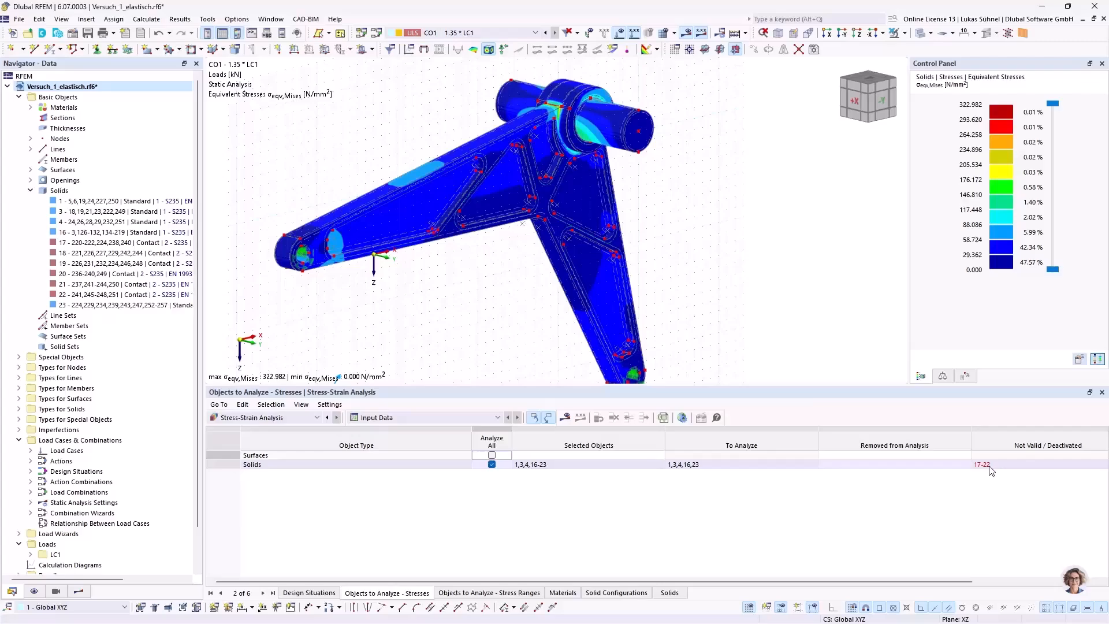
middle_drag(453, 289, 418, 265)
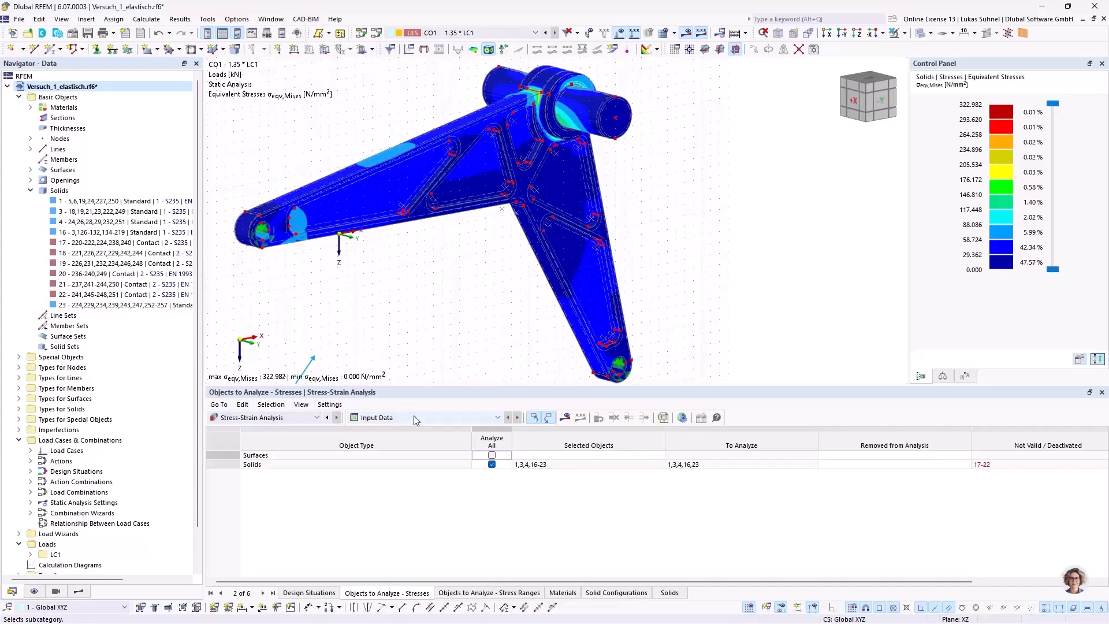
- Open the Default solid configuration of the Stress-Strain Analysis and inspect the definitions of σ1 and τmax
click(589, 595)
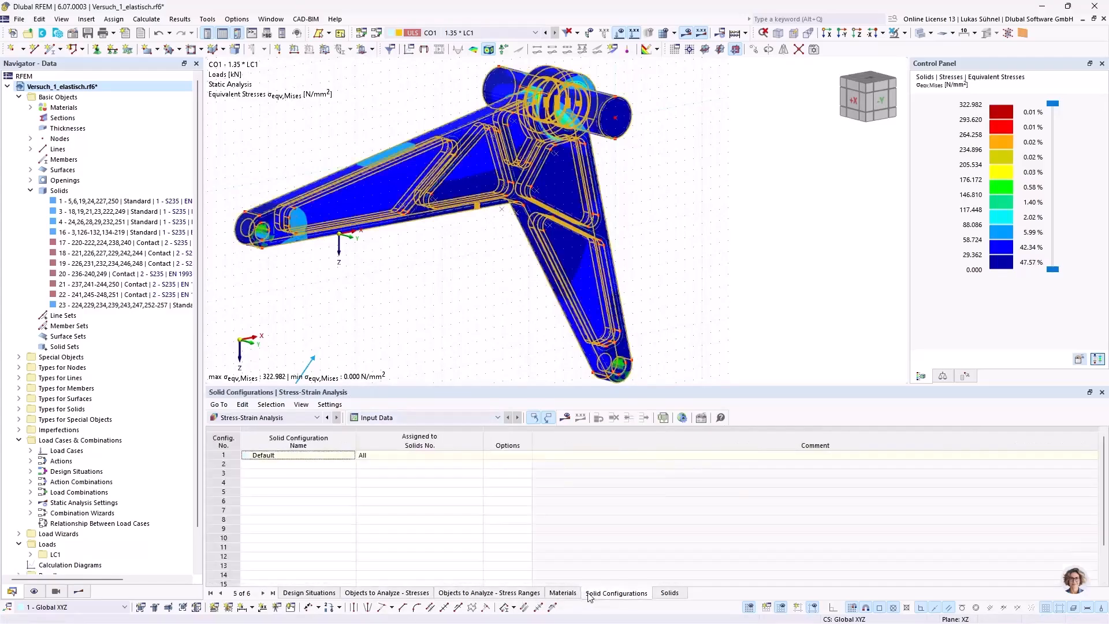
double_click(297, 455)
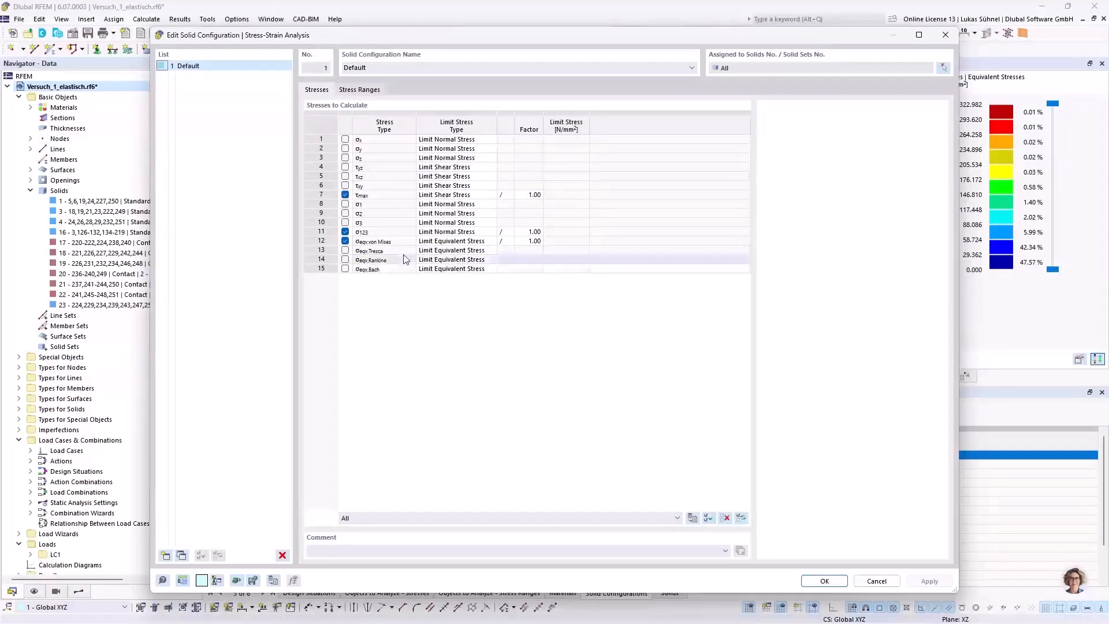
click(484, 204)
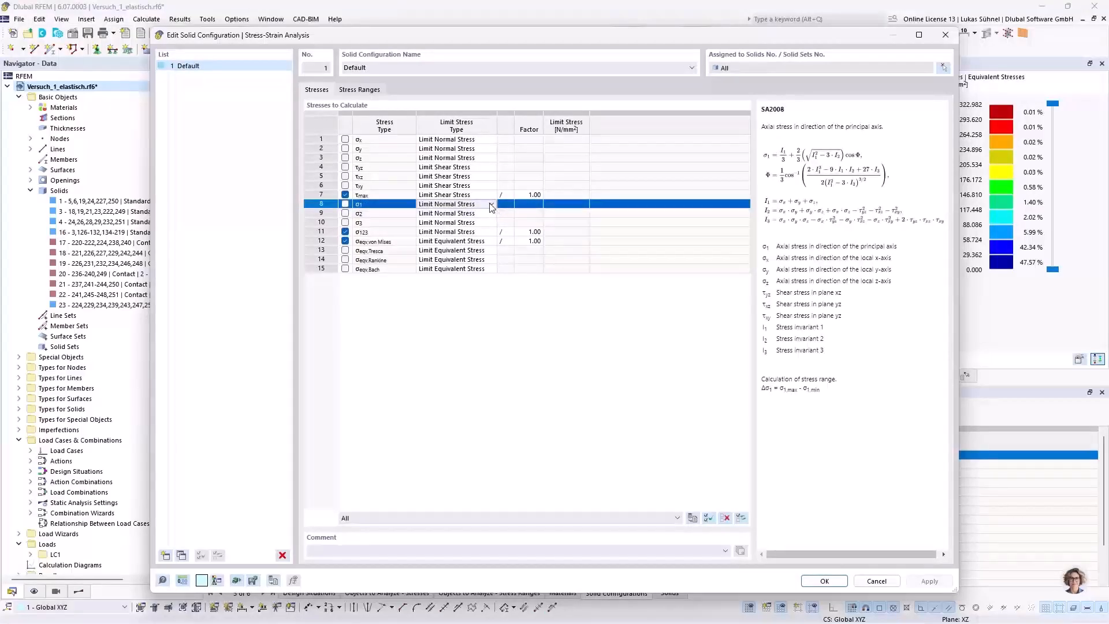
click(487, 195)
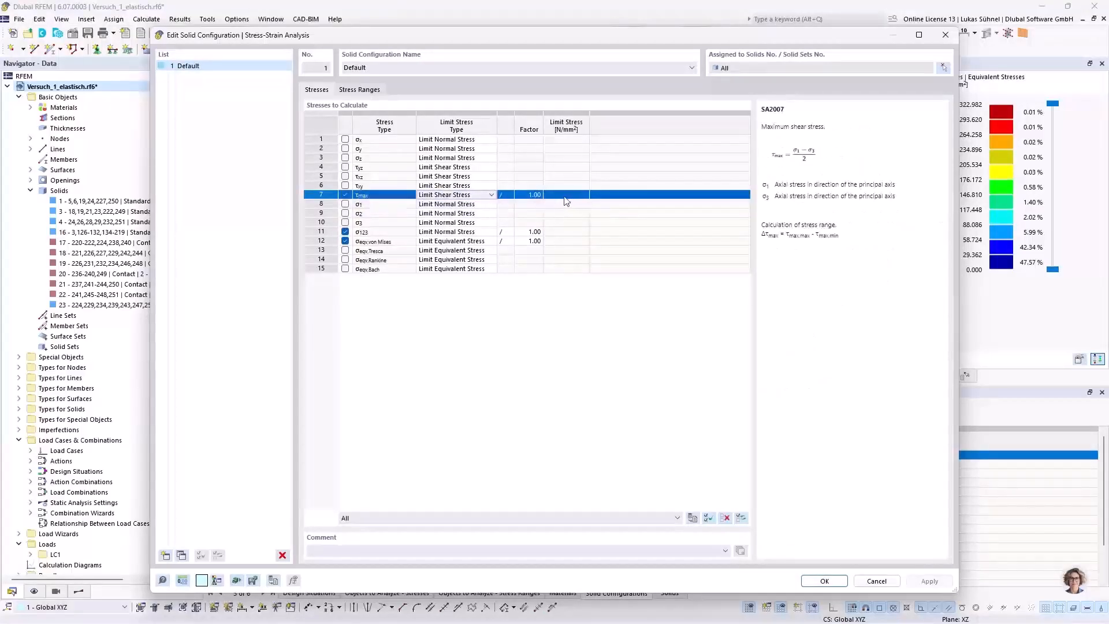
- Try a User-defined limit stress type for τmax, restore Limit Shear Stress and confirm the solid configuration
click(490, 195)
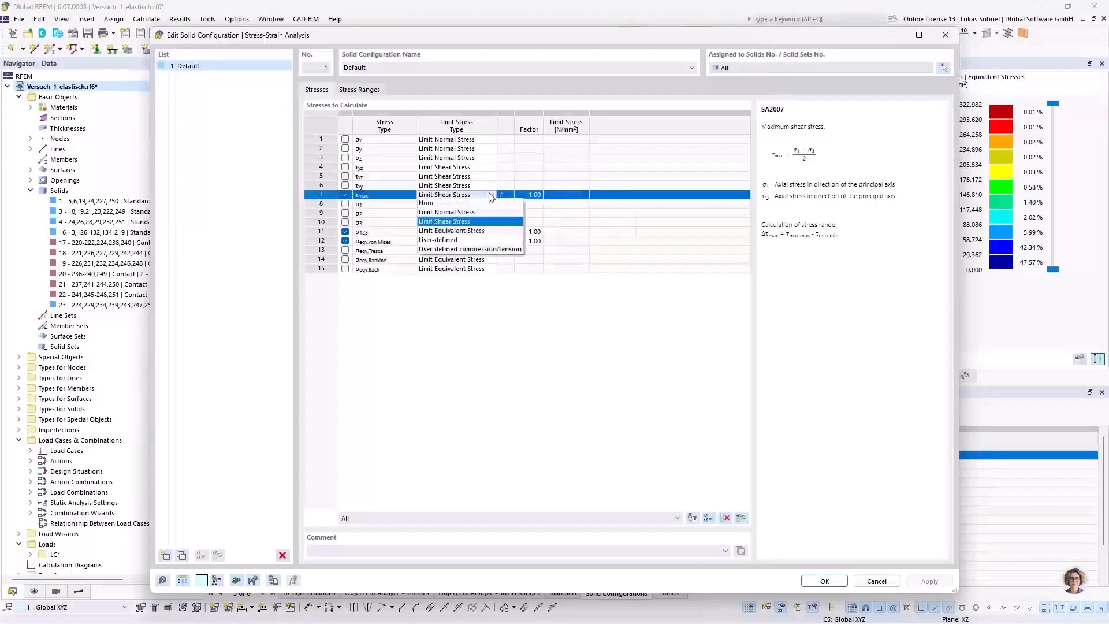
click(442, 241)
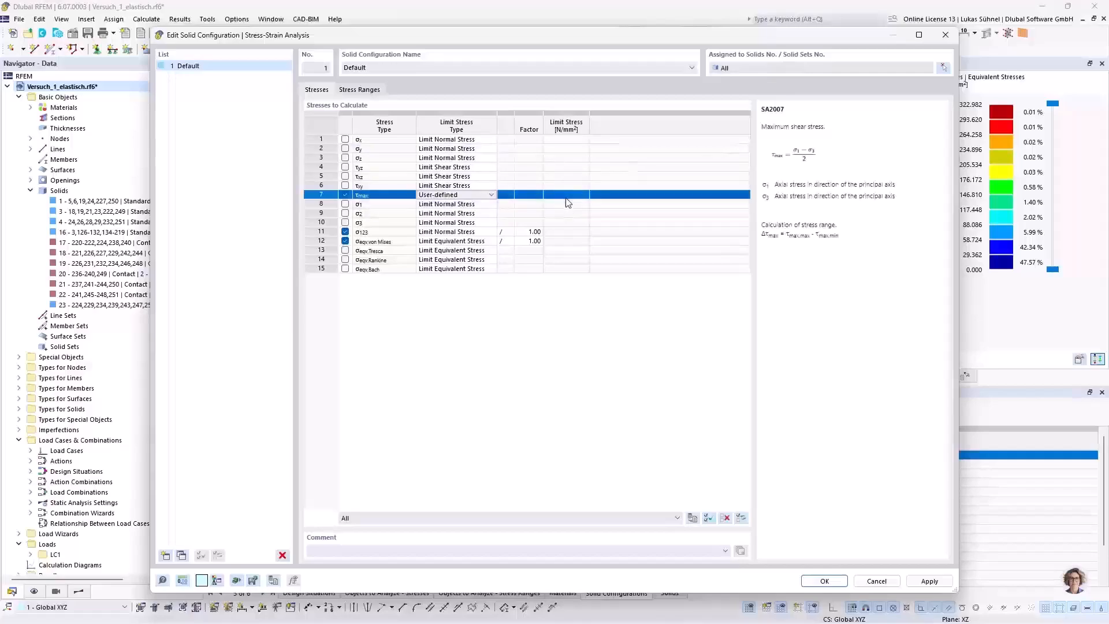
click(477, 195)
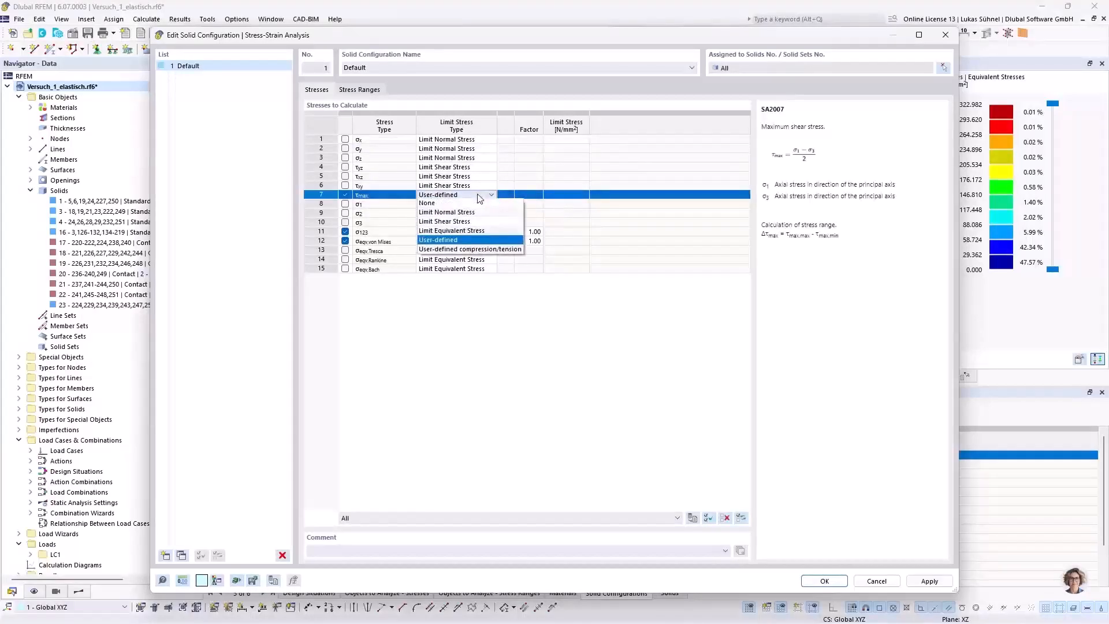
click(453, 222)
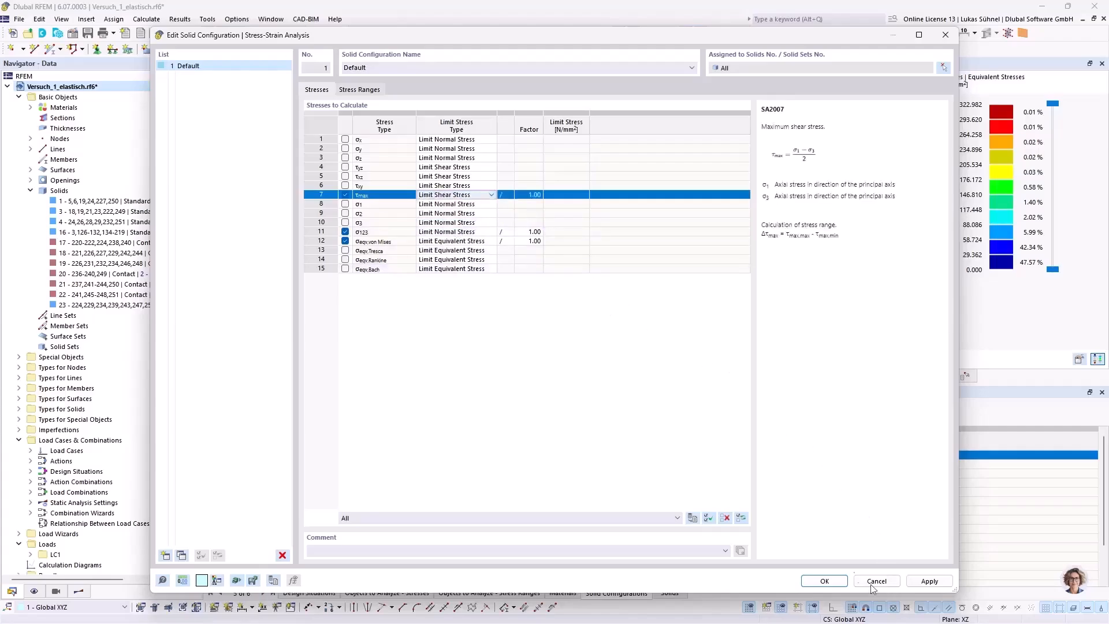
click(843, 579)
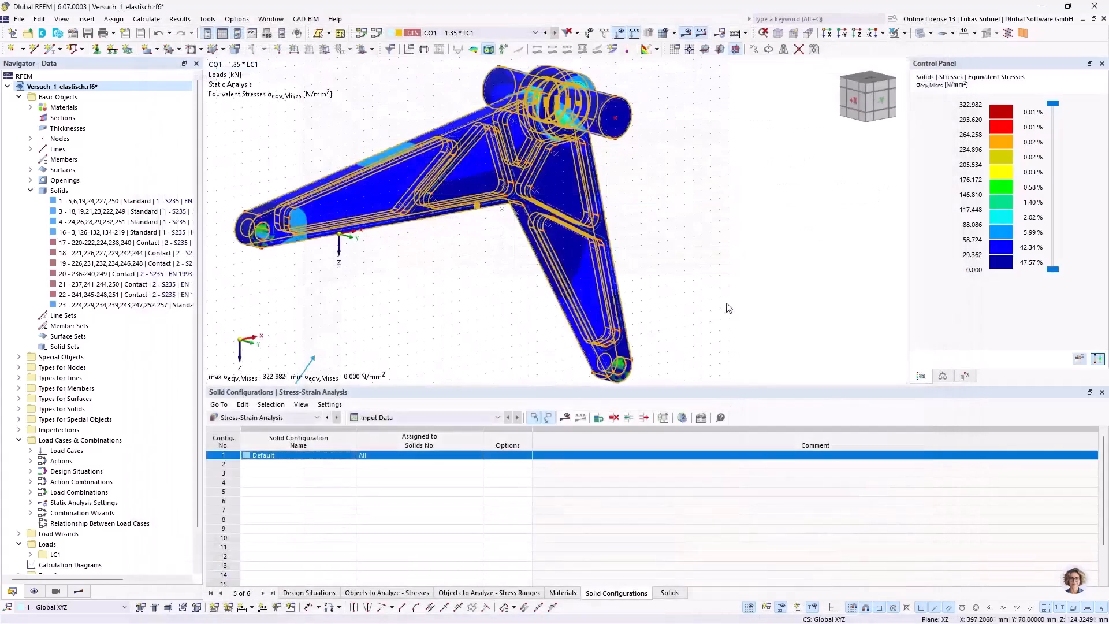
- Calculate the Stress-Strain Analysis and display its Stresses on Solids results table
click(566, 418)
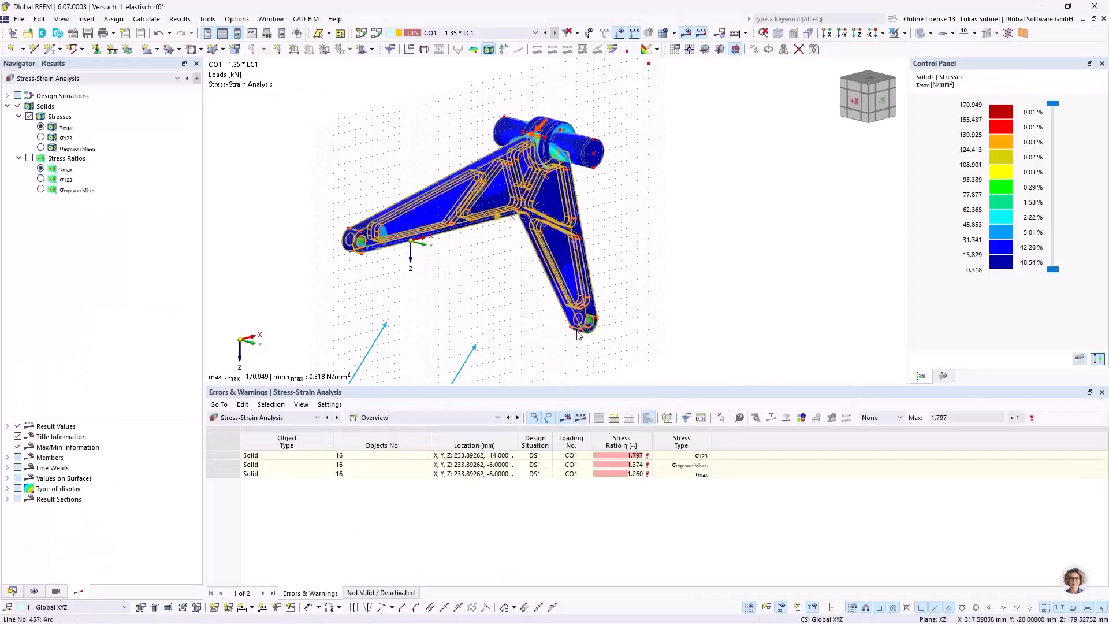
click(467, 417)
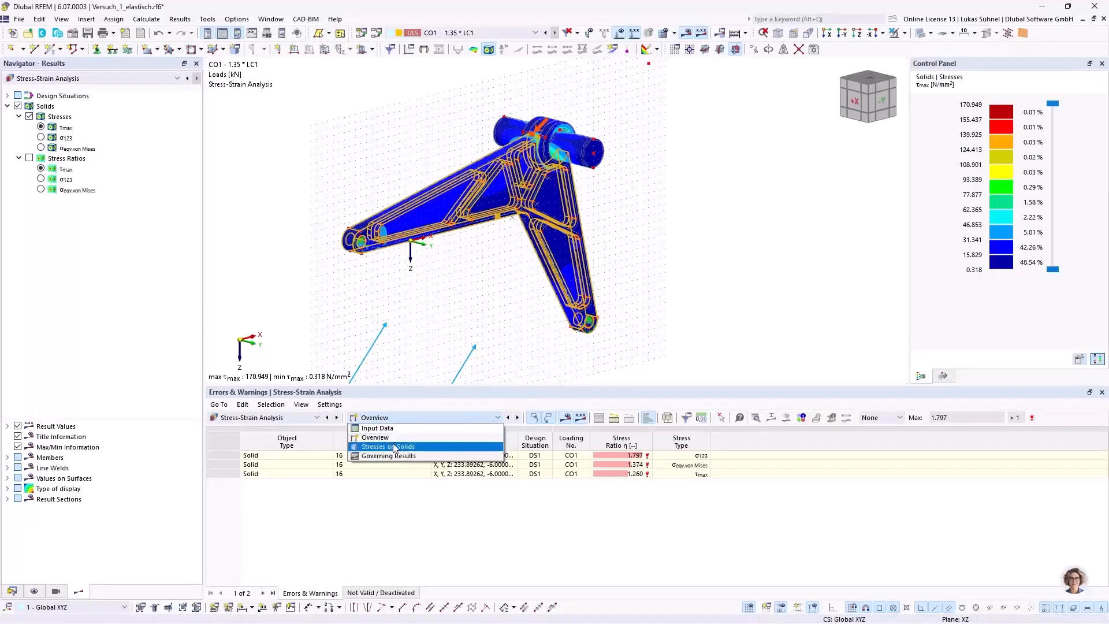
click(393, 447)
click(417, 417)
click(388, 432)
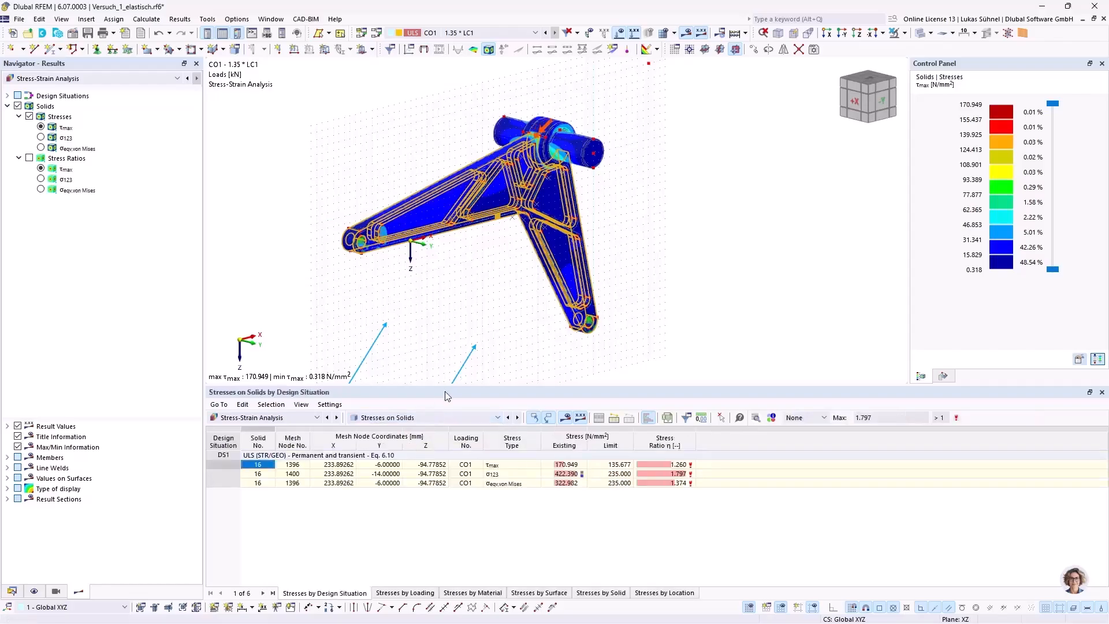
- List the stresses by solid and review the existing stresses, limits and stress ratios of all analyzed solids
click(605, 592)
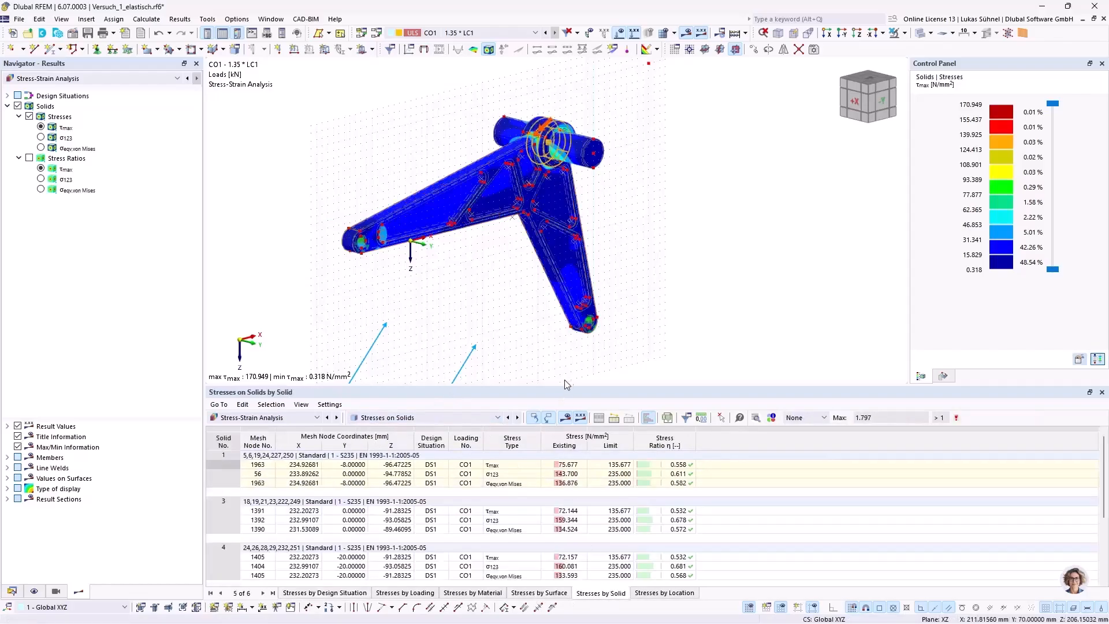
drag(552, 387, 552, 243)
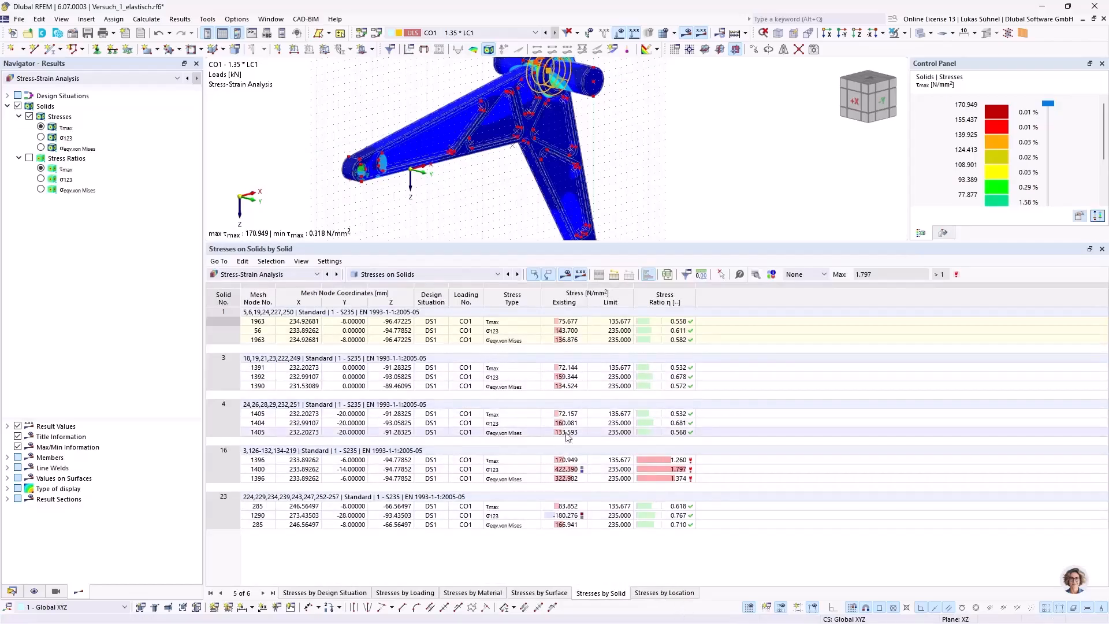
scroll(653, 182, down, 1)
scroll(653, 183, down, 2)
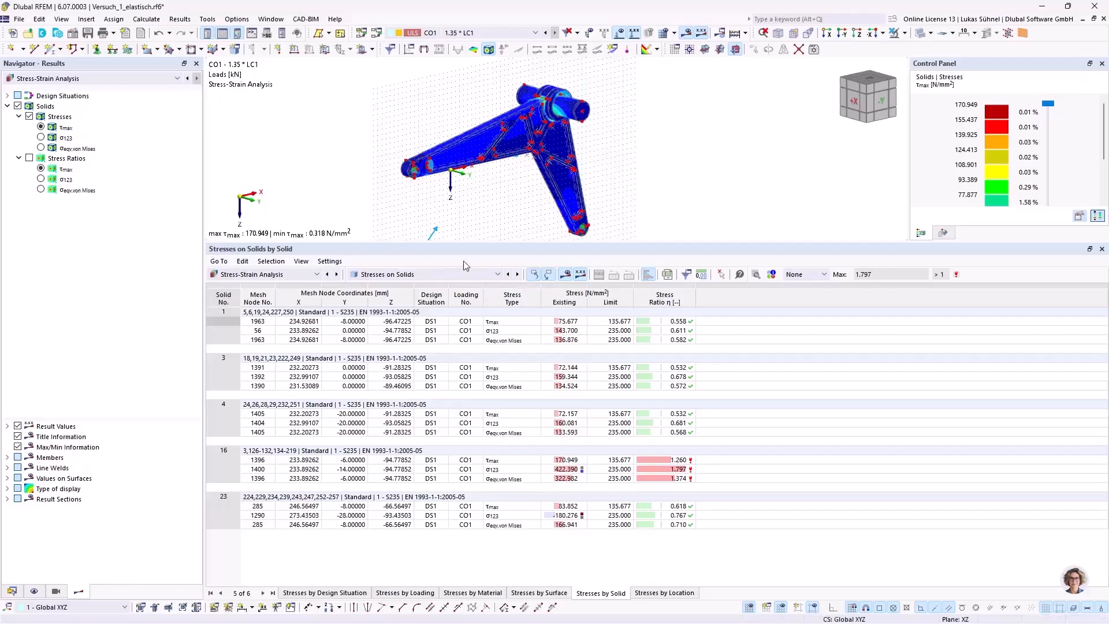
drag(468, 244, 456, 382)
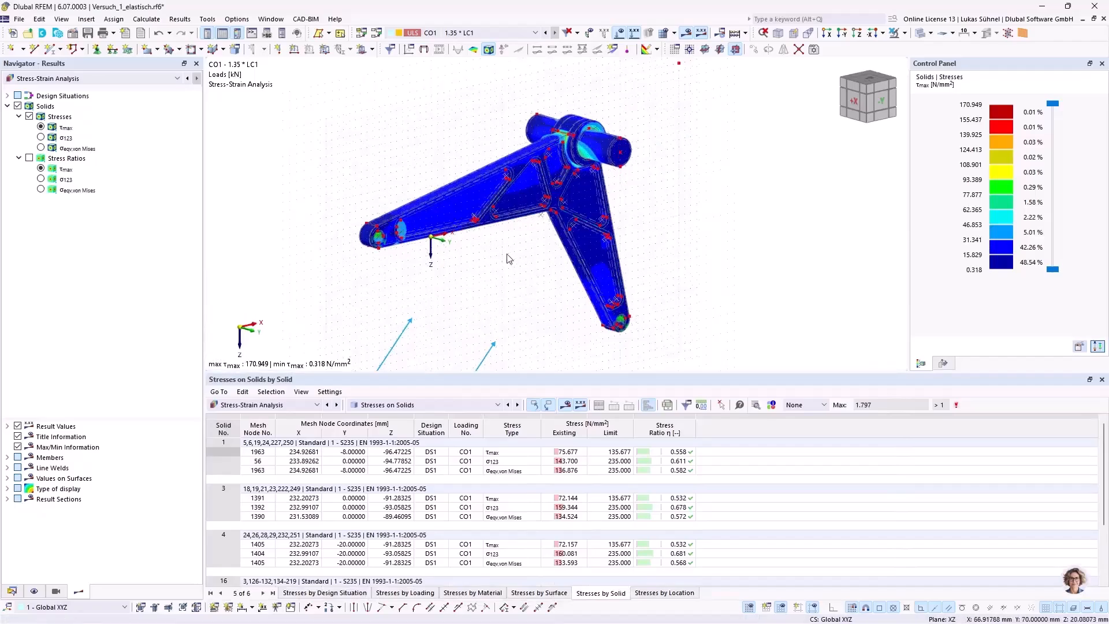
- Examine the τmax distribution on the component, especially around the bore ring and pin, from several directions
scroll(507, 254, up, 1)
ctrl+middle_drag(500, 255, 518, 283)
scroll(518, 283, down, 2)
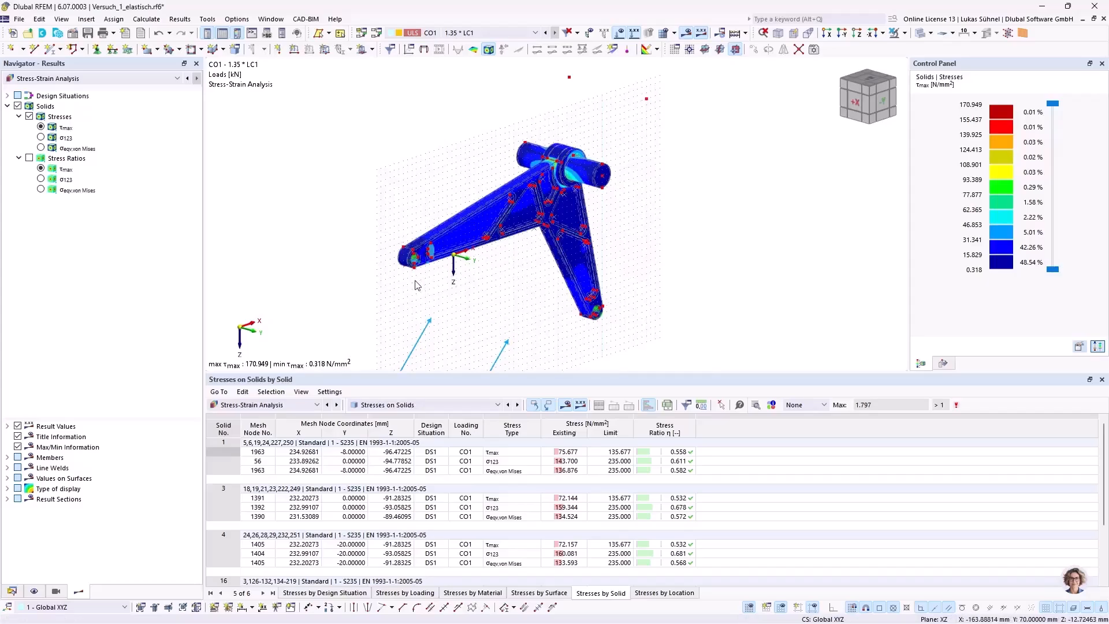
scroll(598, 154, up, 3)
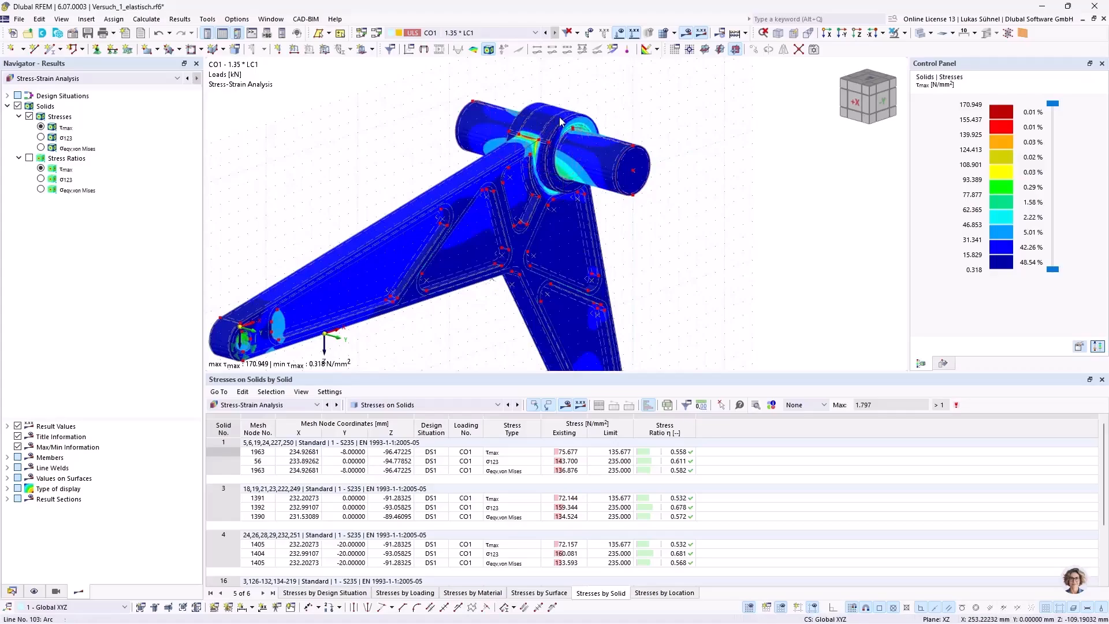
ctrl+middle_drag(299, 147, 360, 166)
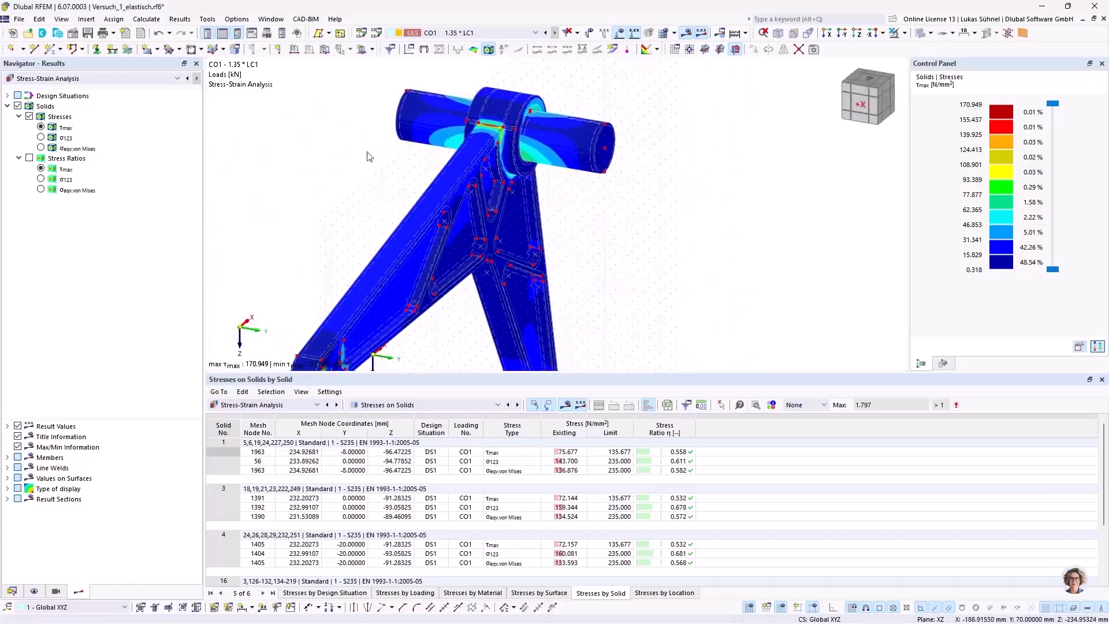
ctrl+middle_drag(404, 198, 354, 177)
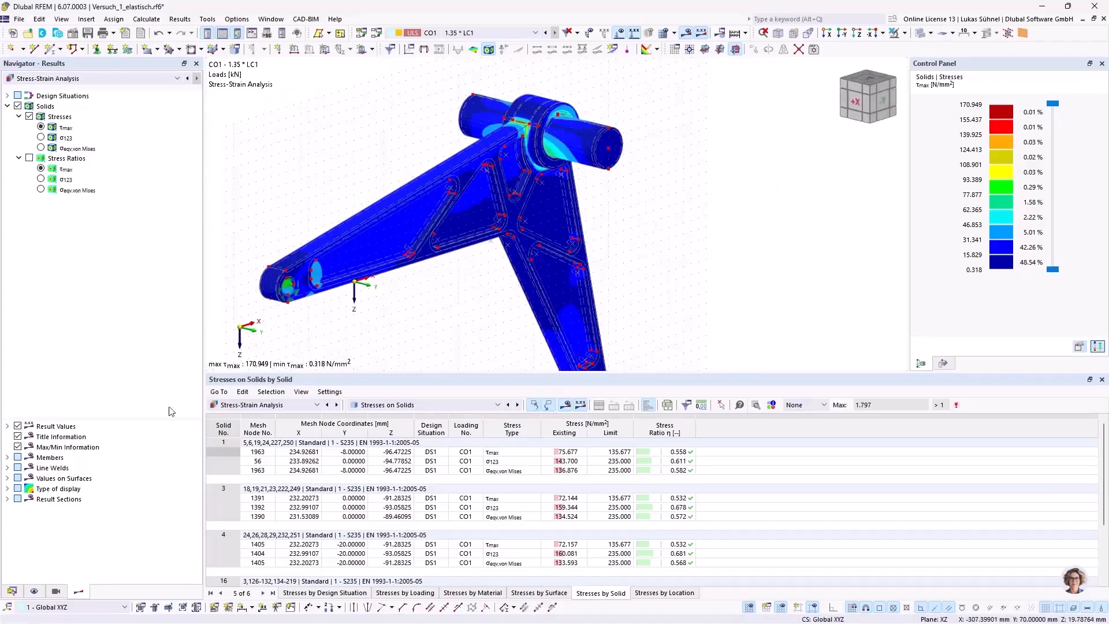
- Activate clipping plane 3 from the guide objects to cut open the component's stress display
click(12, 591)
scroll(59, 441, down, 1)
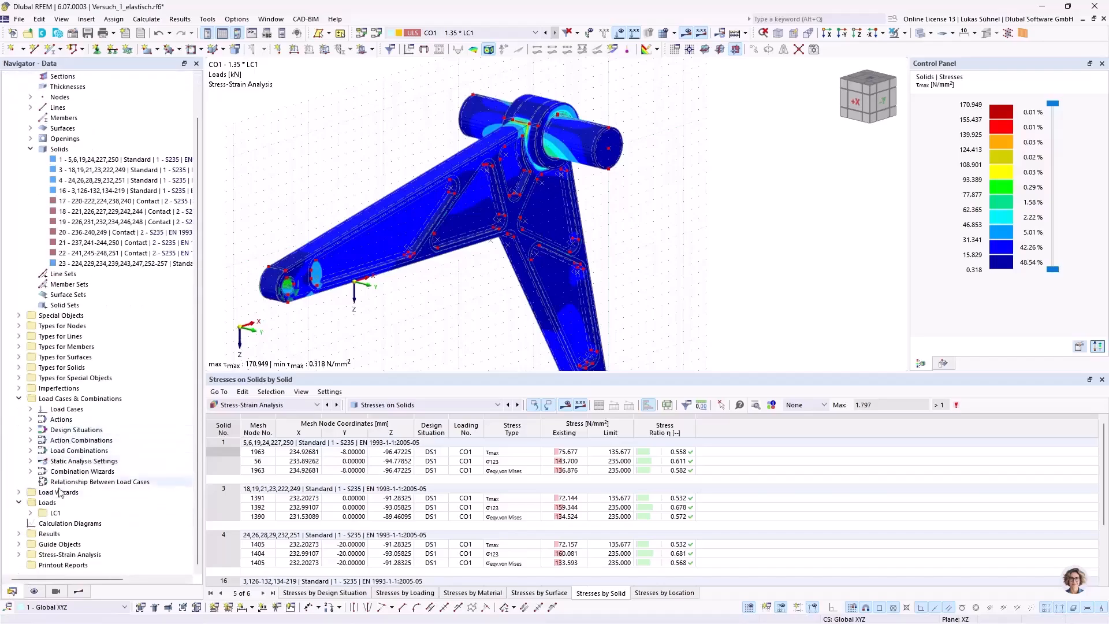
click(19, 544)
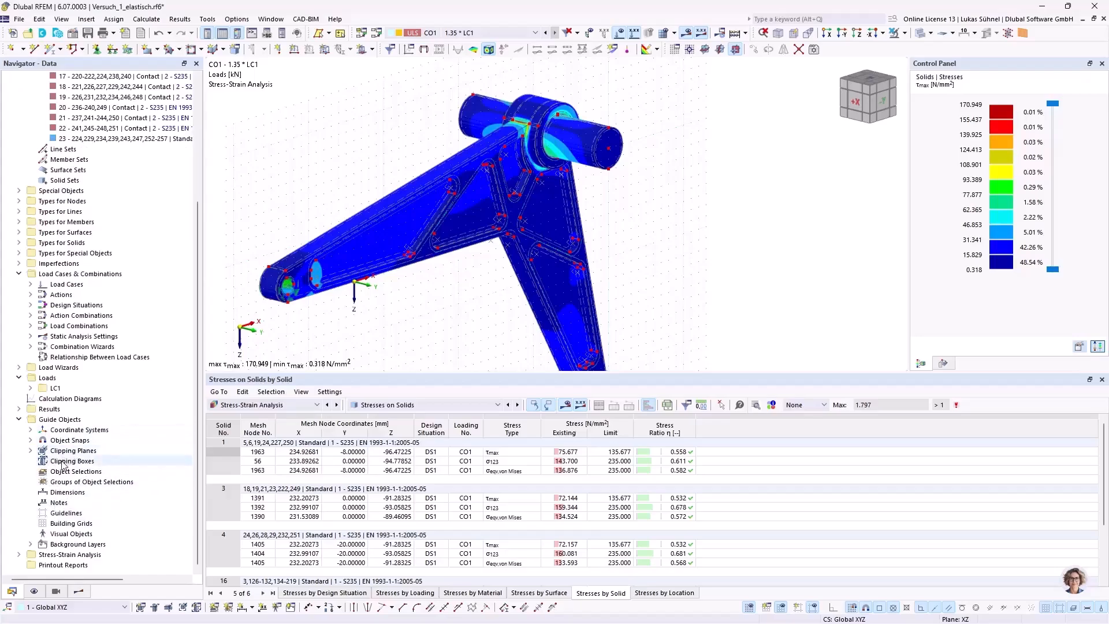
click(30, 450)
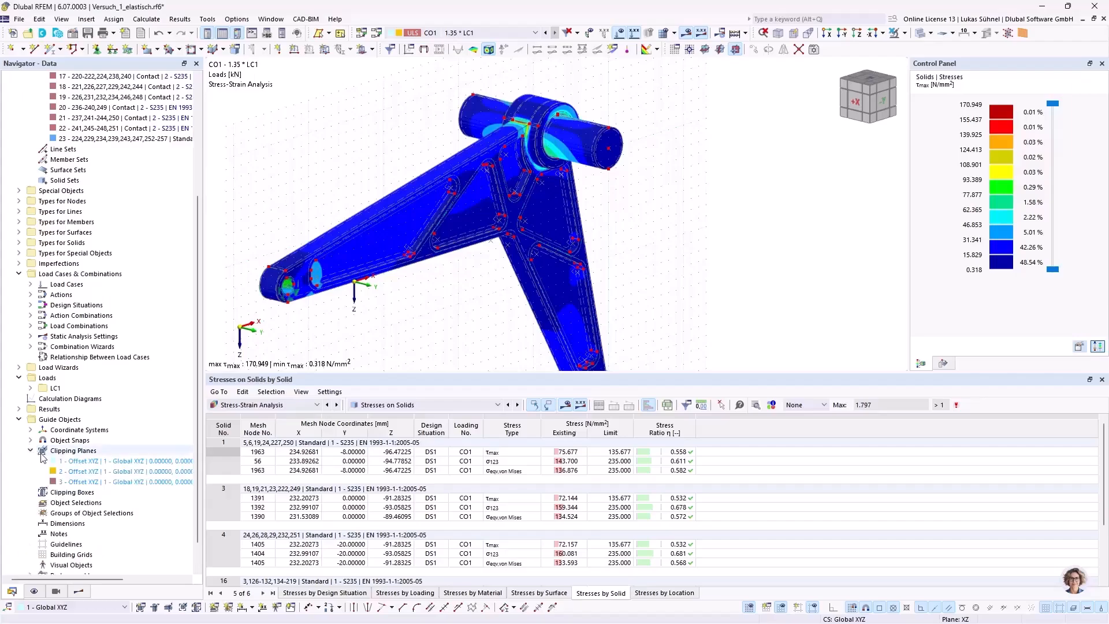
scroll(79, 437, down, 1)
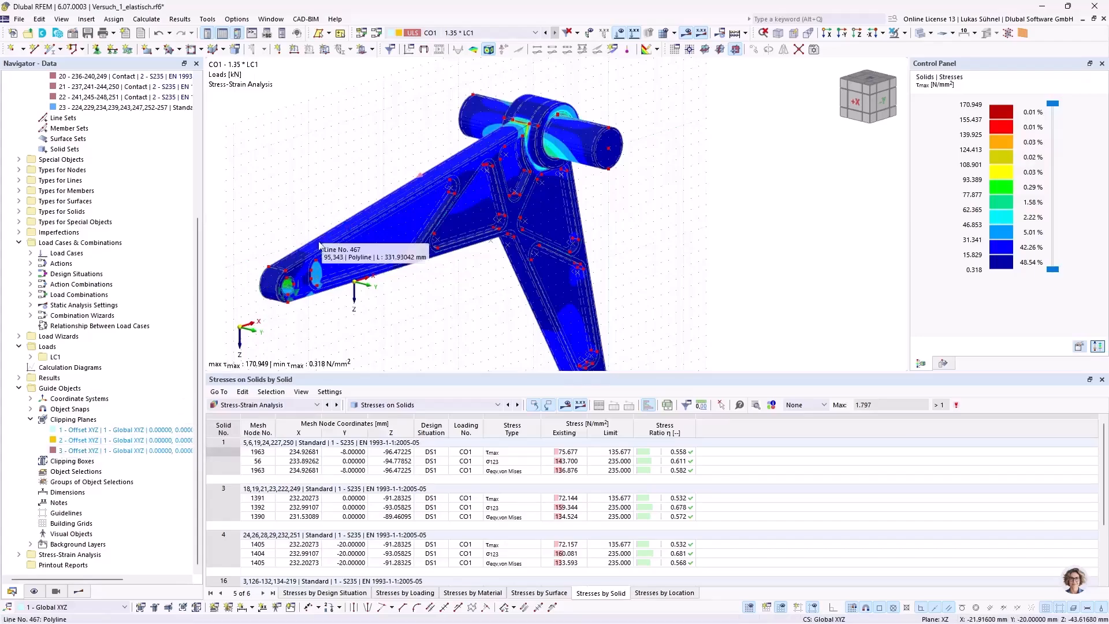
click(92, 454)
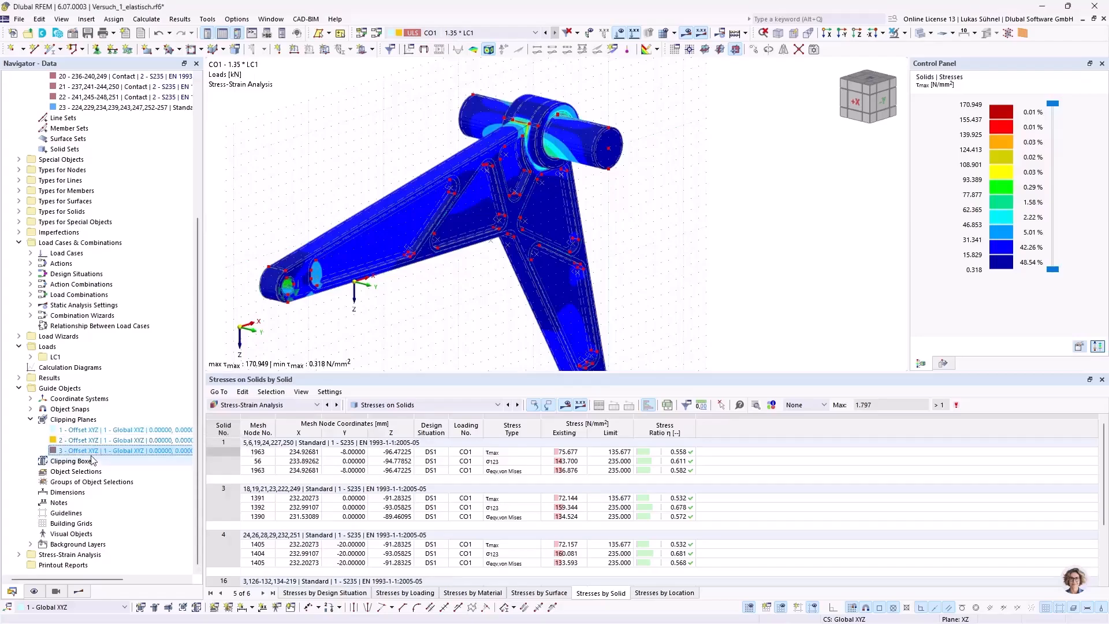
right_click(117, 450)
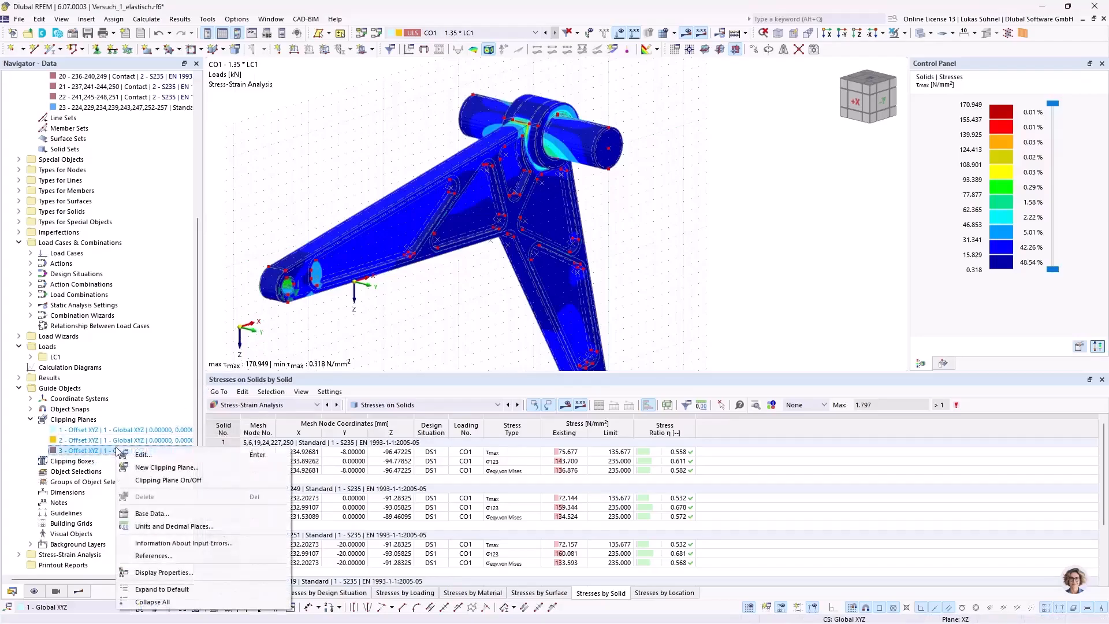
click(157, 482)
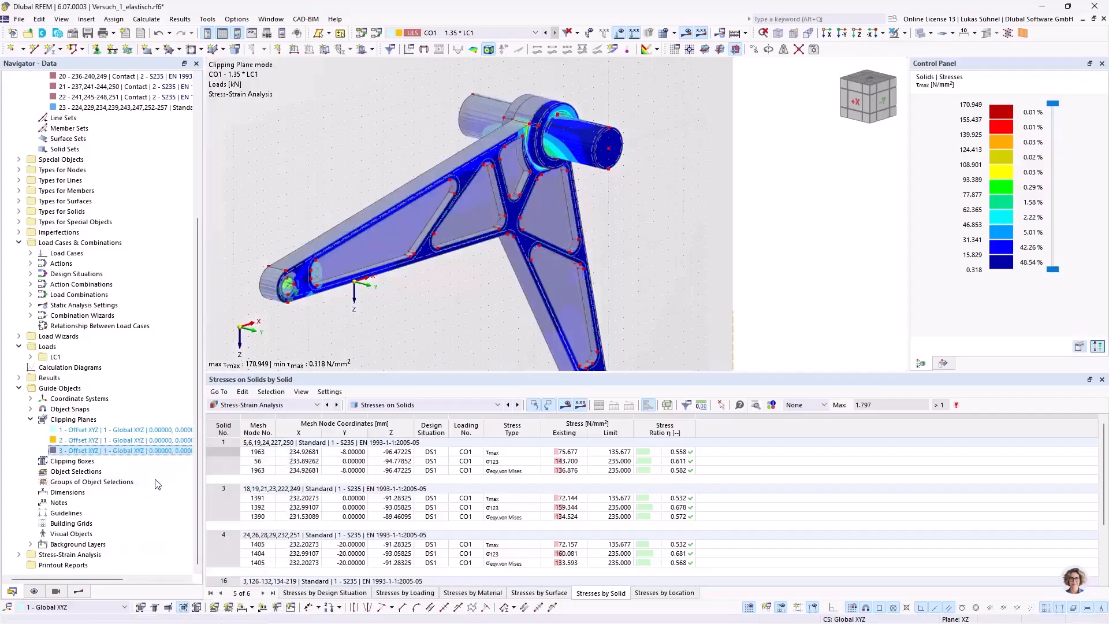
- Hide the clipped areas so only the remaining part of the component is displayed
click(34, 591)
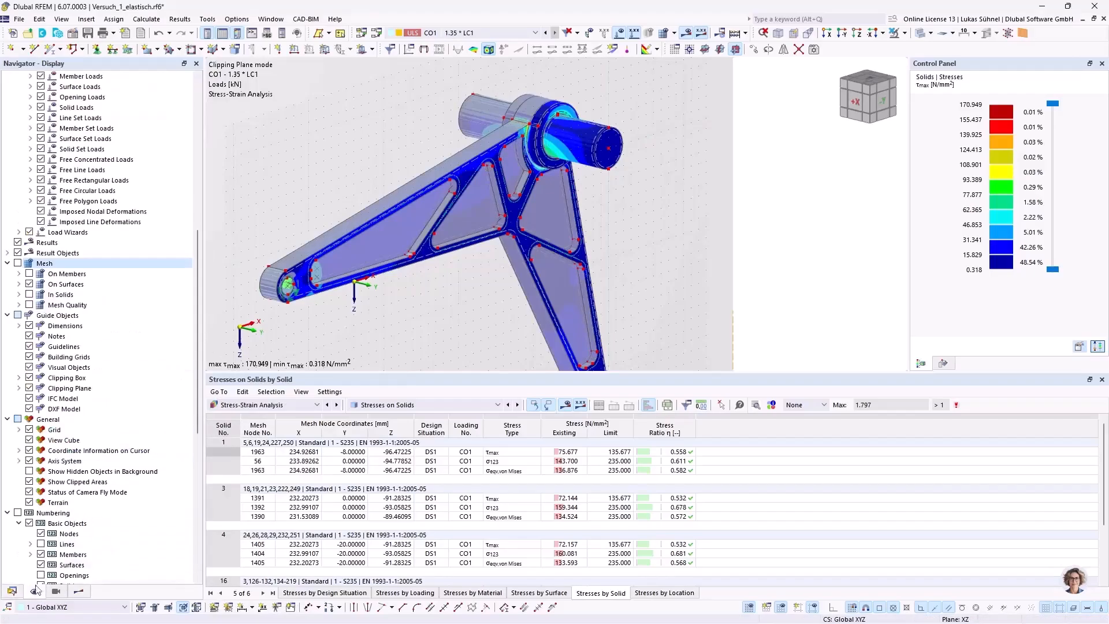
scroll(69, 328, up, 5)
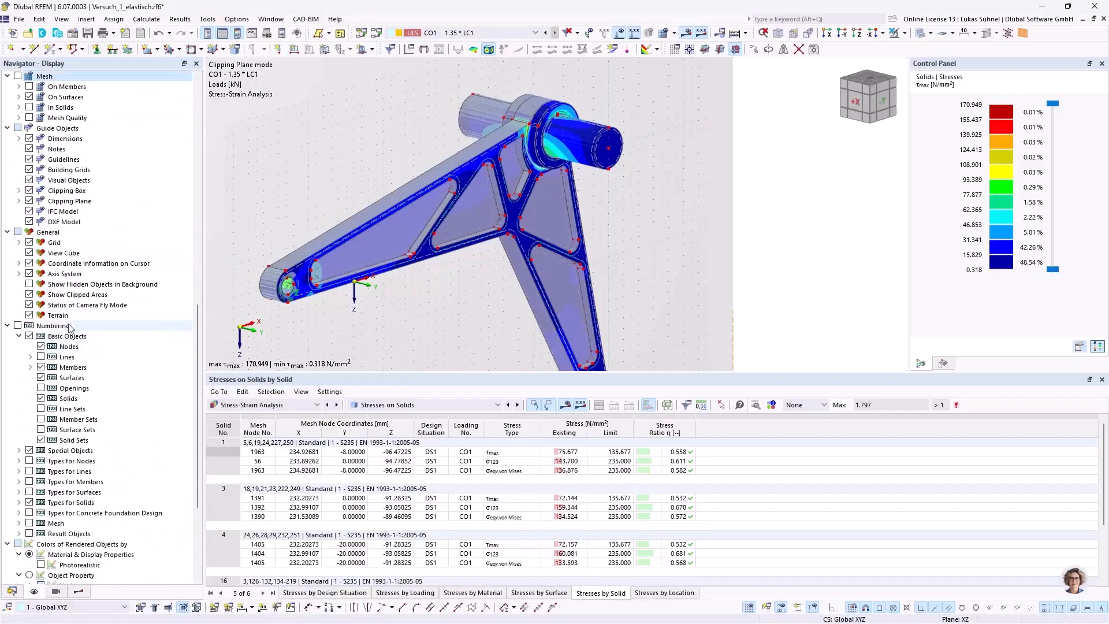
click(29, 294)
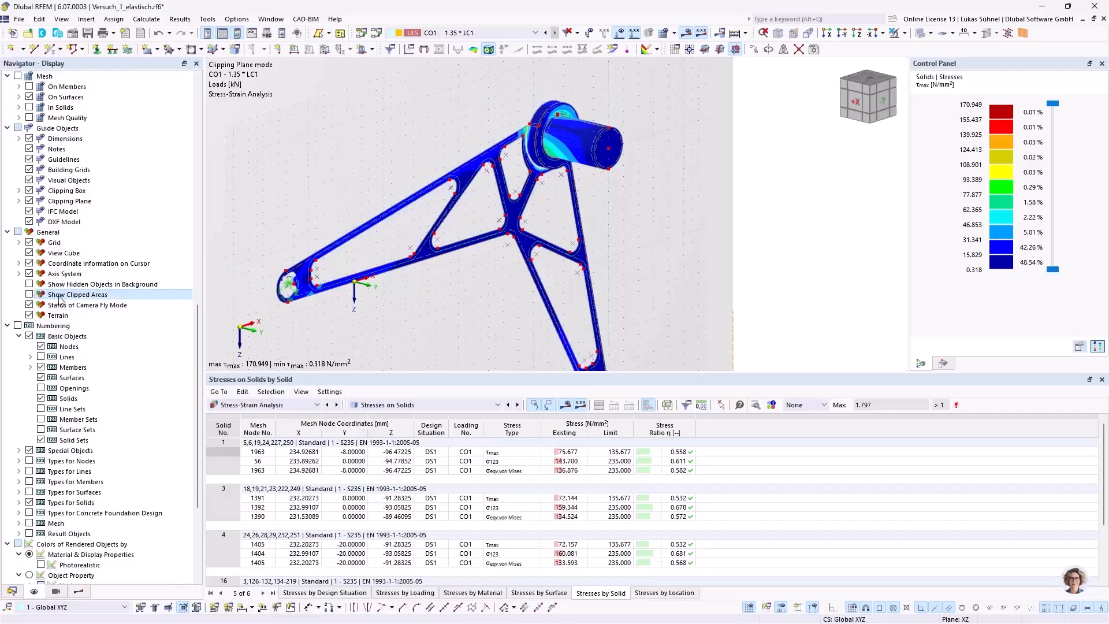
- Shift clipping plane 3 to about Y -6.9 mm and inspect the τmax distribution on the cut component from several directions
ctrl+middle_drag(370, 191, 569, 186)
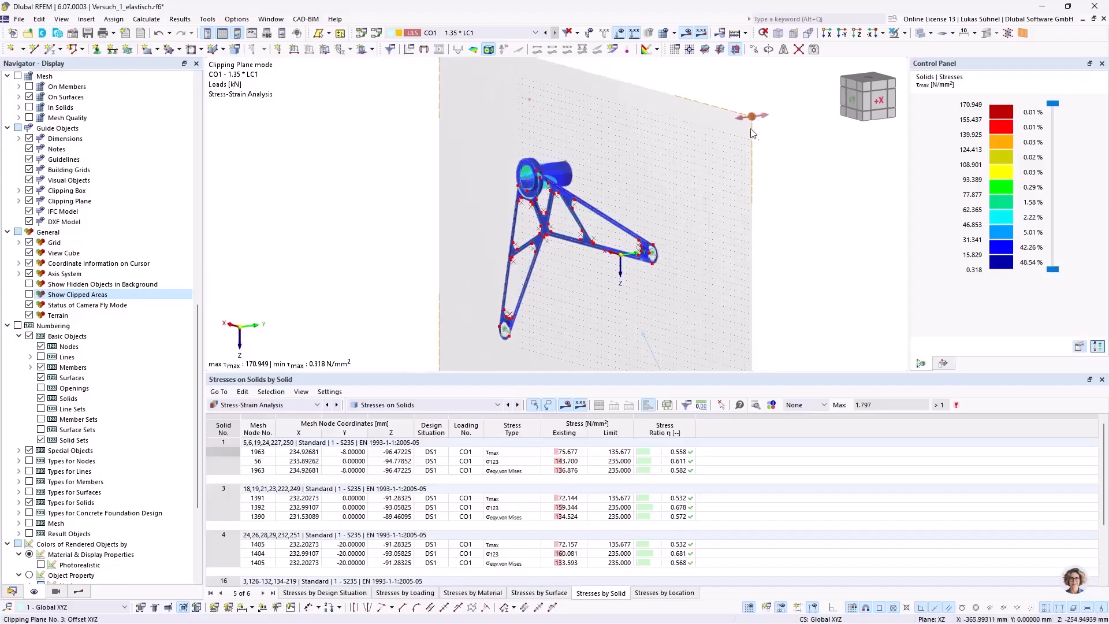
scroll(730, 128, down, 3)
ctrl+middle_drag(728, 139, 759, 146)
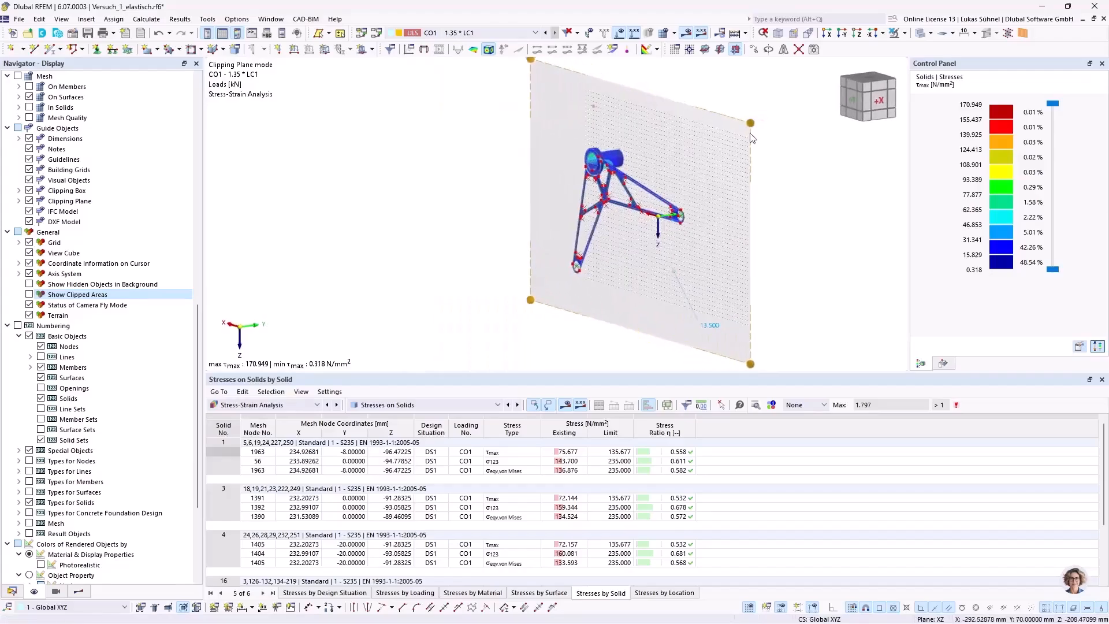
scroll(742, 149, up, 2)
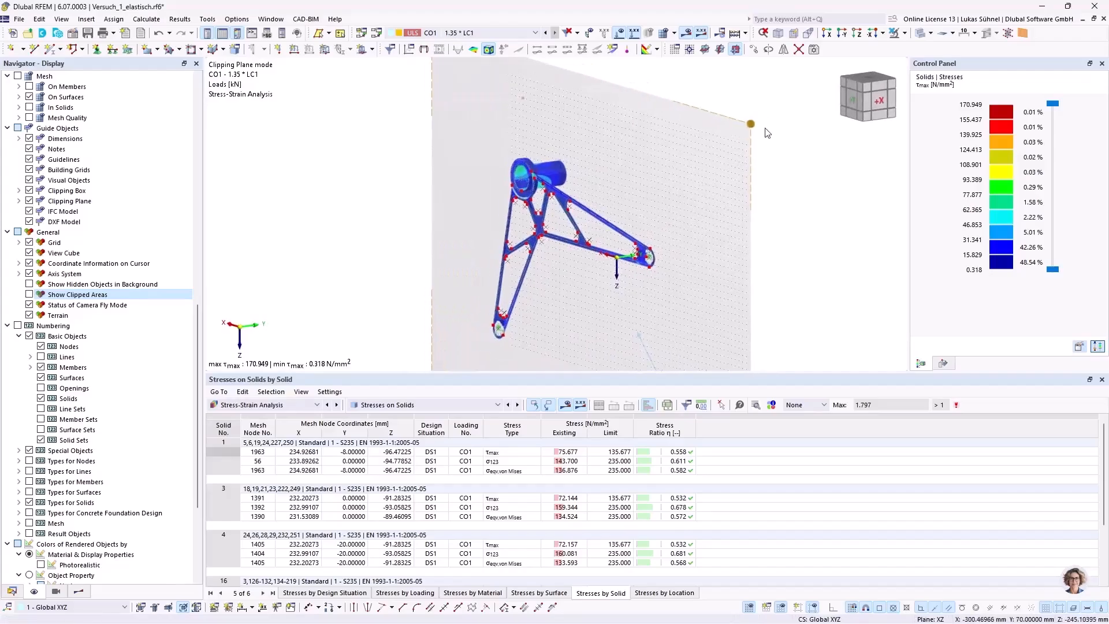
mouse_move(743, 132)
mouse_down()
mouse_move(732, 136)
mouse_move(746, 131)
mouse_up()
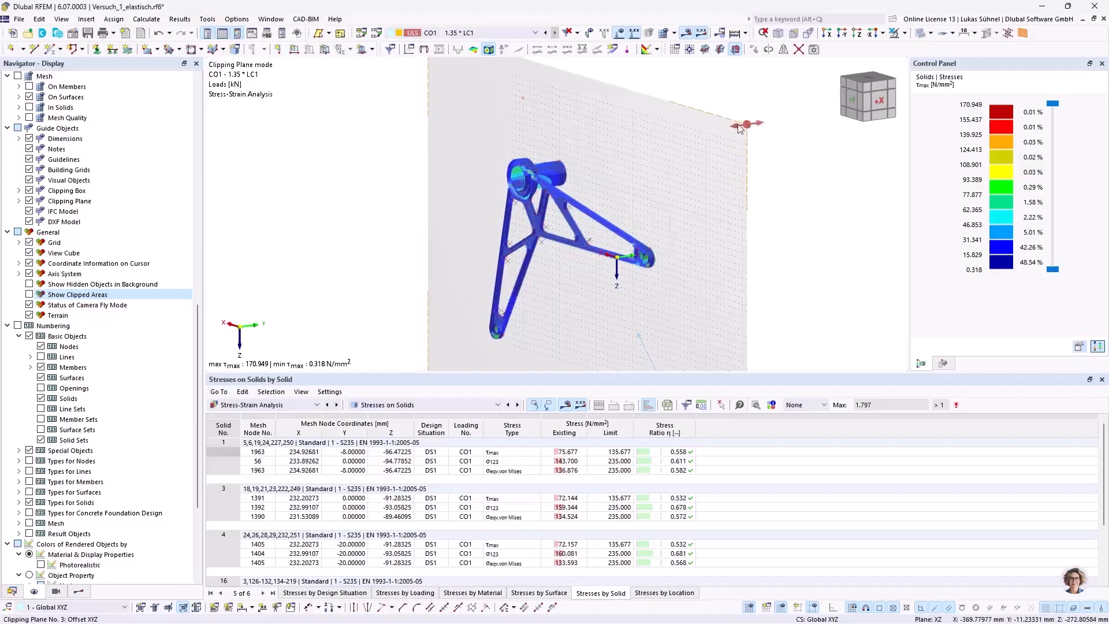
scroll(498, 185, up, 10)
ctrl+middle_drag(522, 188, 471, 213)
scroll(570, 182, down, 7)
scroll(465, 213, down, 6)
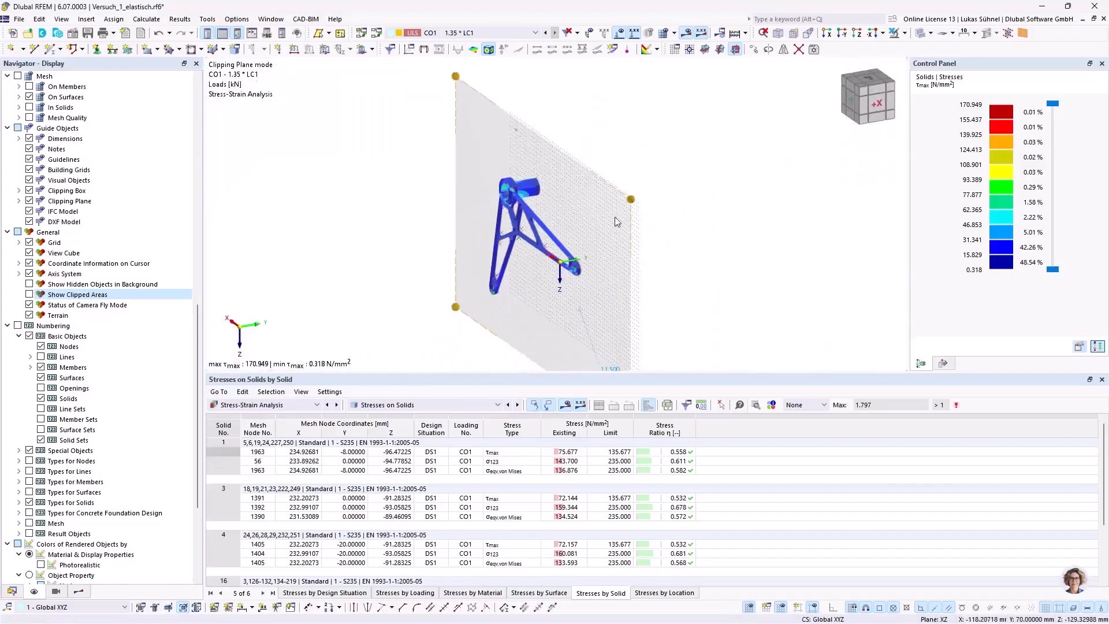
ctrl+middle_drag(676, 230, 503, 213)
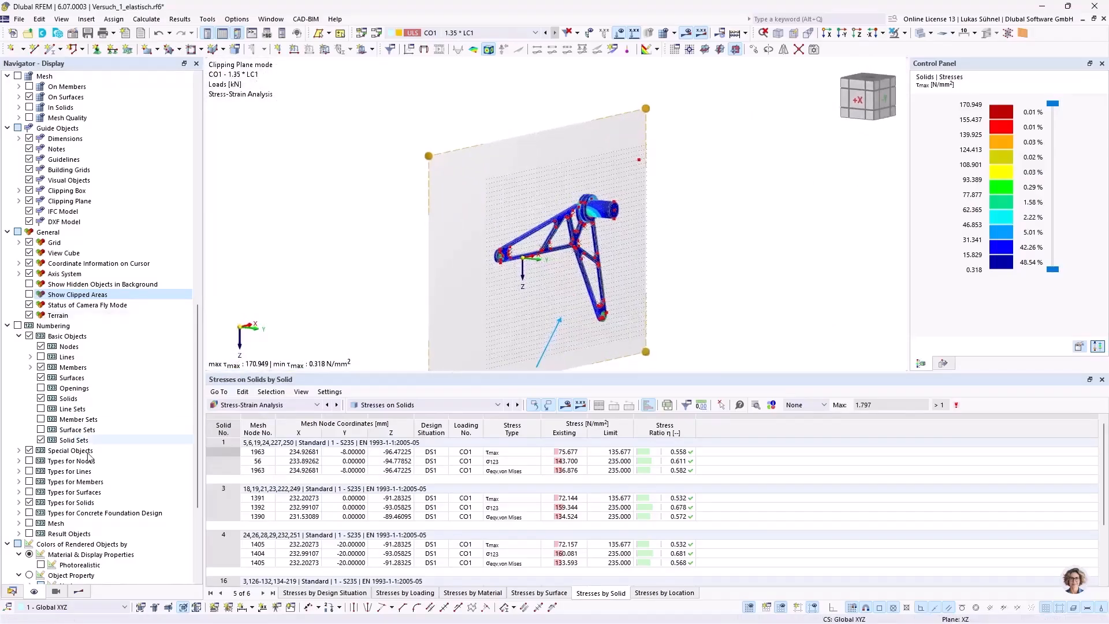
- Switch clipping plane 3 off again
click(12, 591)
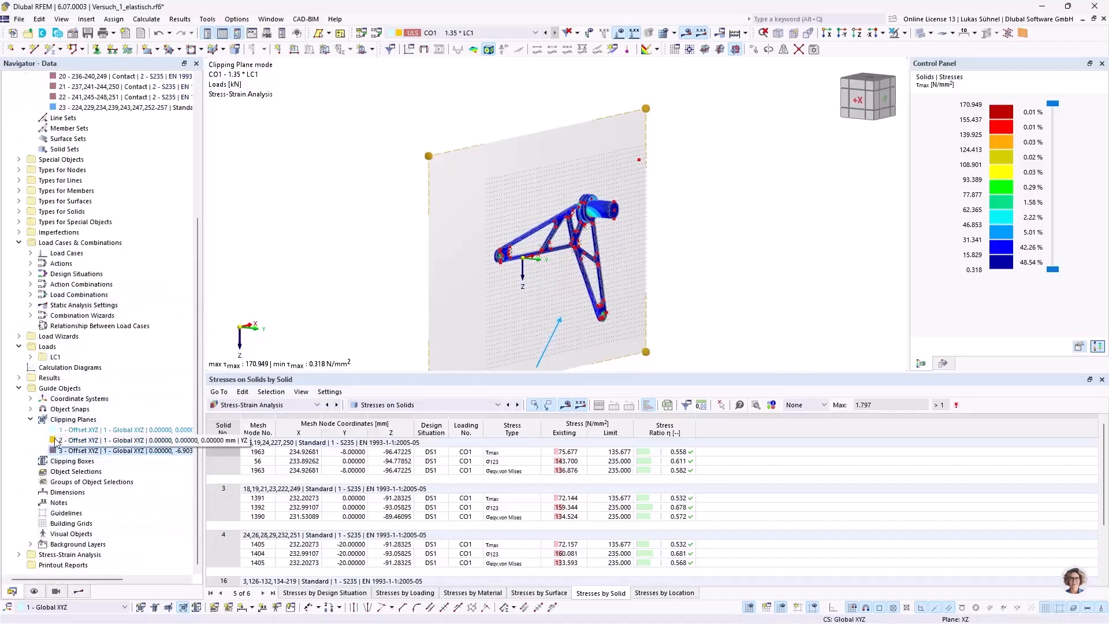
right_click(68, 450)
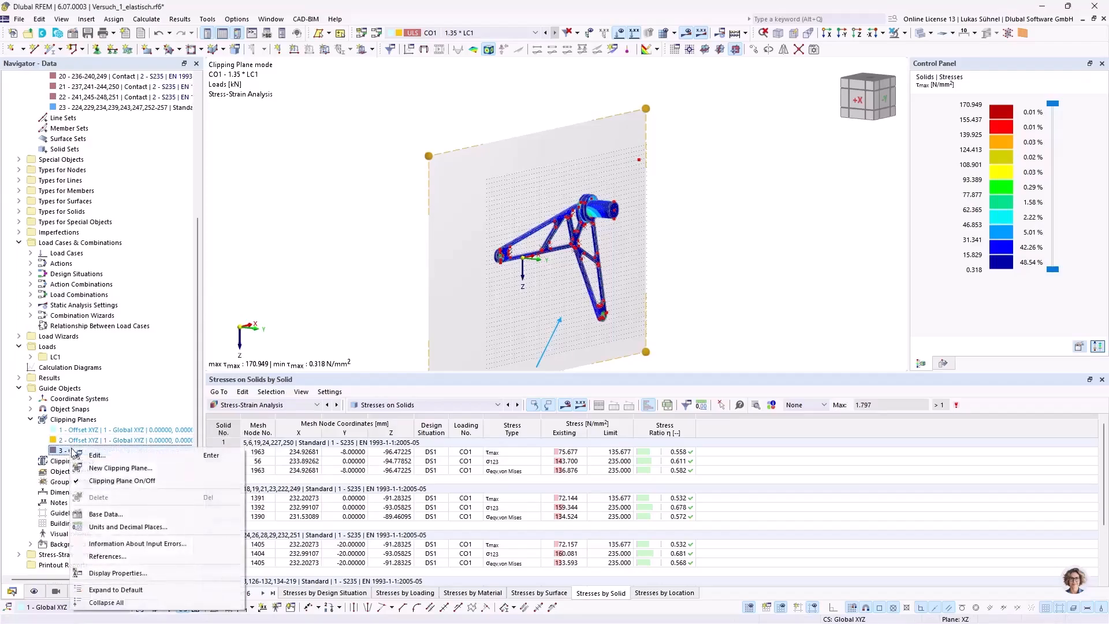
click(87, 484)
- Start a two-point result section and move the work plane origin to X 233.89, Y -10, Z -94.78 mm beside the bore ring
ctrl+middle_drag(416, 265, 386, 269)
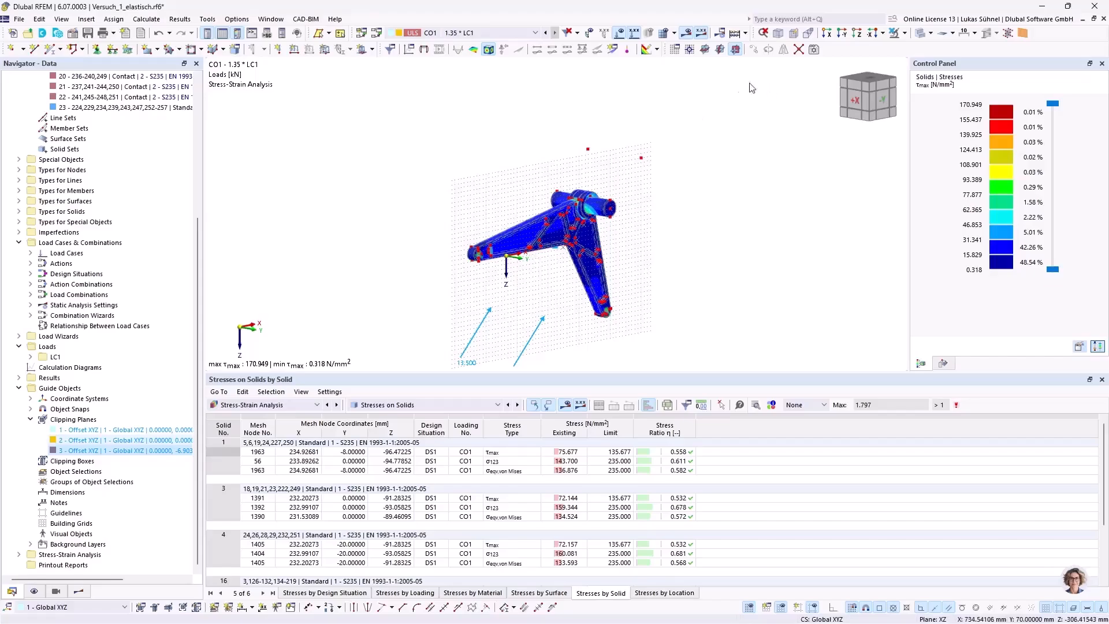
middle_drag(513, 201, 468, 150)
ctrl+middle_drag(468, 151, 492, 208)
scroll(460, 174, up, 2)
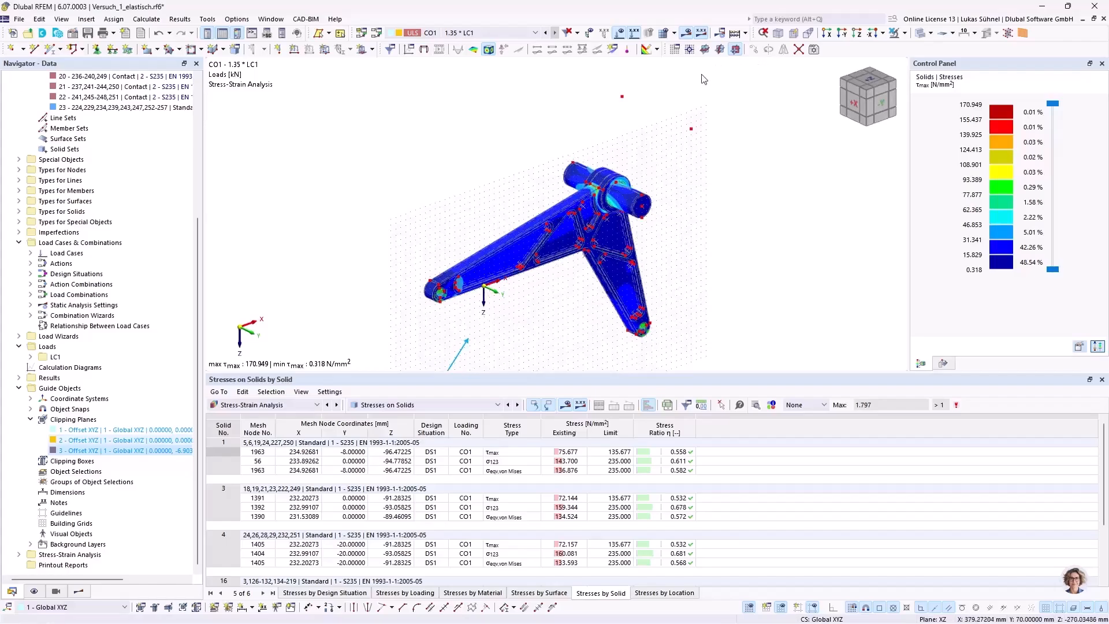
middle_drag(619, 117, 648, 113)
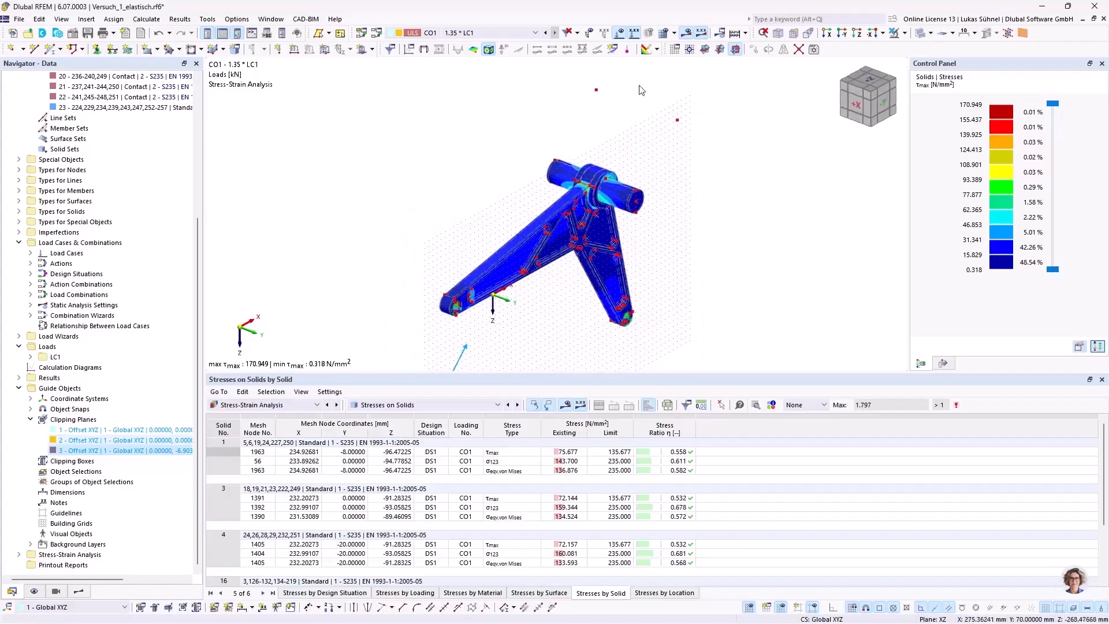
click(613, 51)
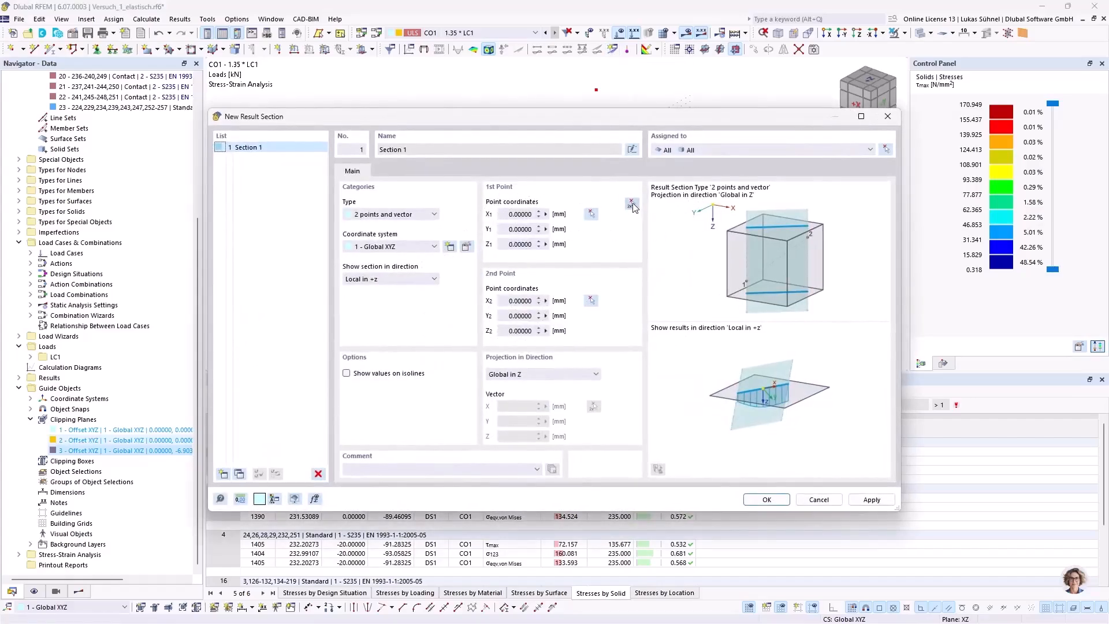
click(631, 205)
ctrl+middle_drag(562, 182, 729, 210)
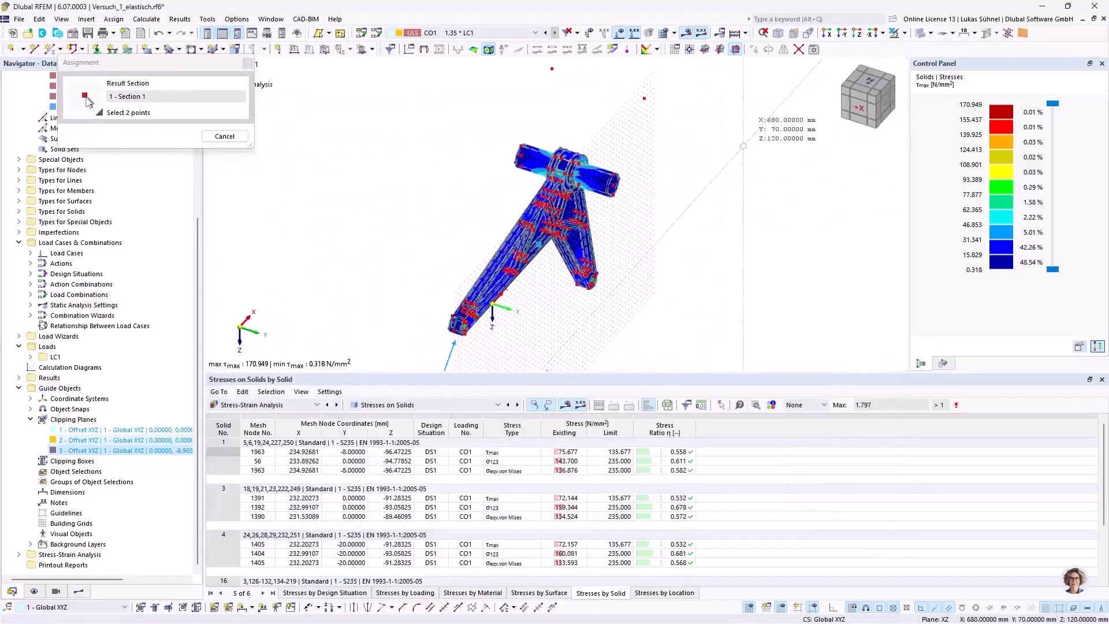
click(690, 49)
scroll(569, 136, up, 2)
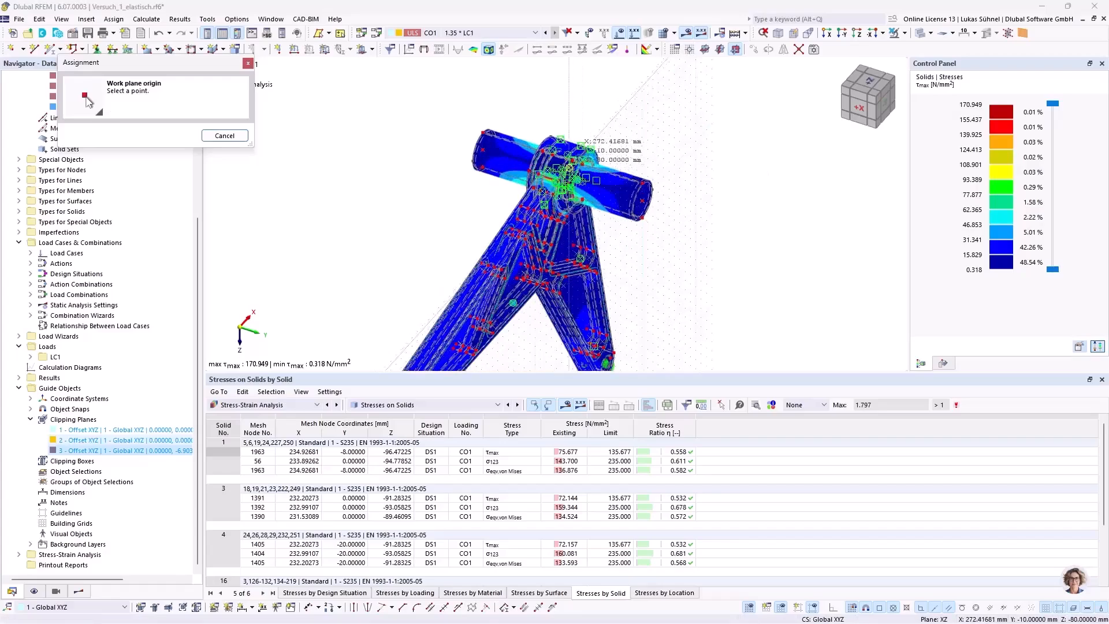
scroll(569, 144, up, 3)
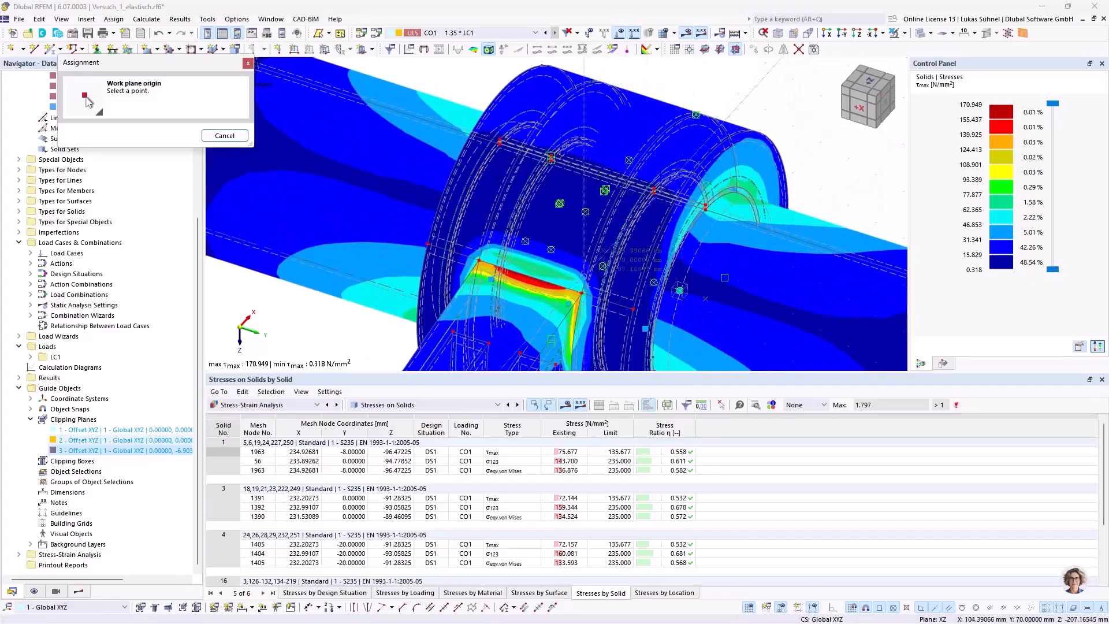
click(535, 279)
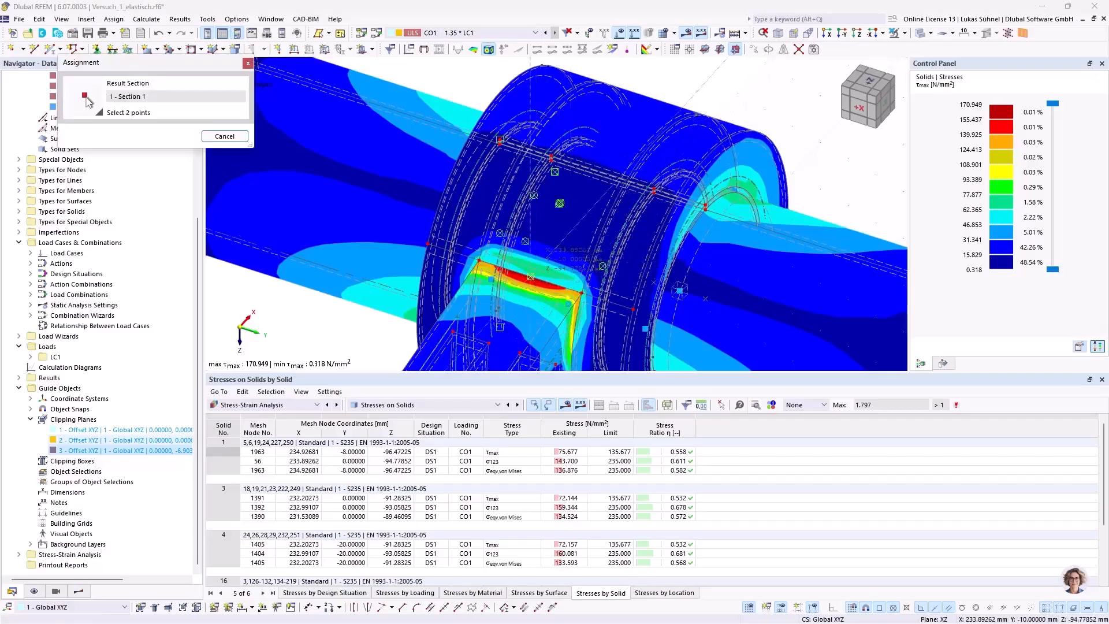
- Create the result section through X -126.11 and 373.89 mm at Y -10, Z -124.78 mm, projected globally in Z
scroll(682, 228, down, 5)
ctrl+middle_drag(683, 228, 564, 156)
scroll(564, 156, down, 3)
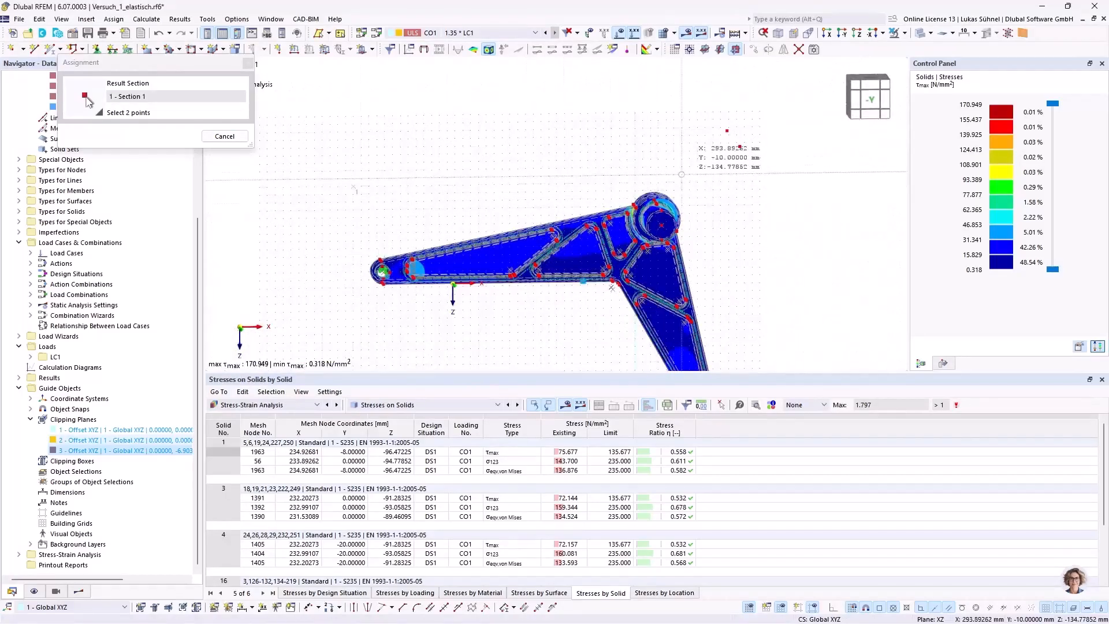
click(744, 181)
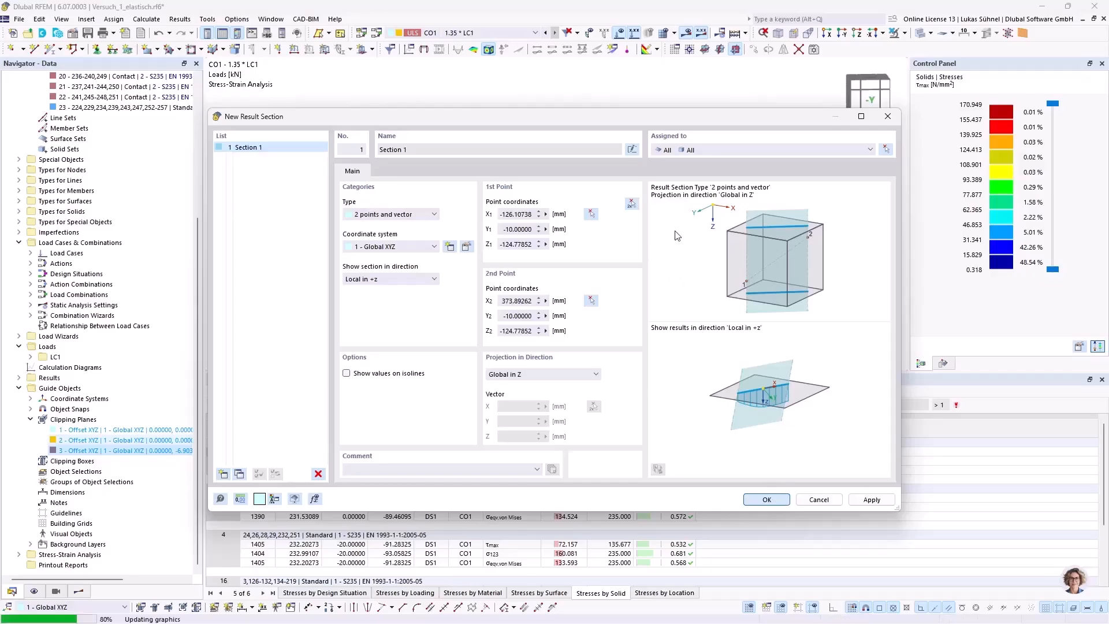
- Select the σeqv,von Mises stresses, turn off the solid results and inspect the result section around the bore ring and pin
ctrl+middle_drag(408, 200, 589, 73)
ctrl+middle_drag(770, 168, 595, 185)
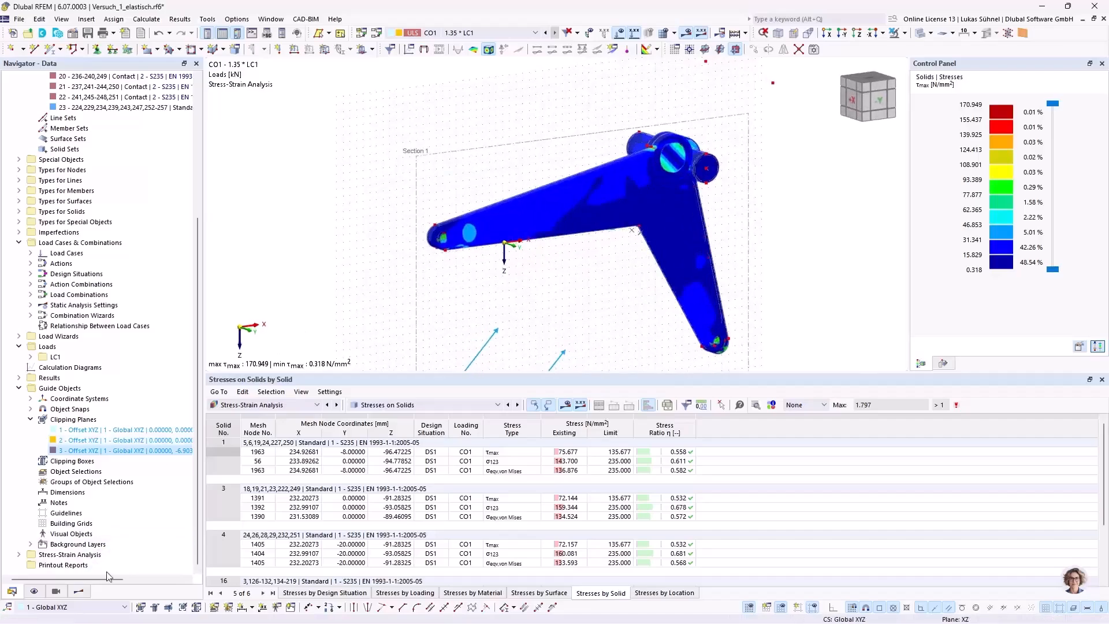
click(79, 591)
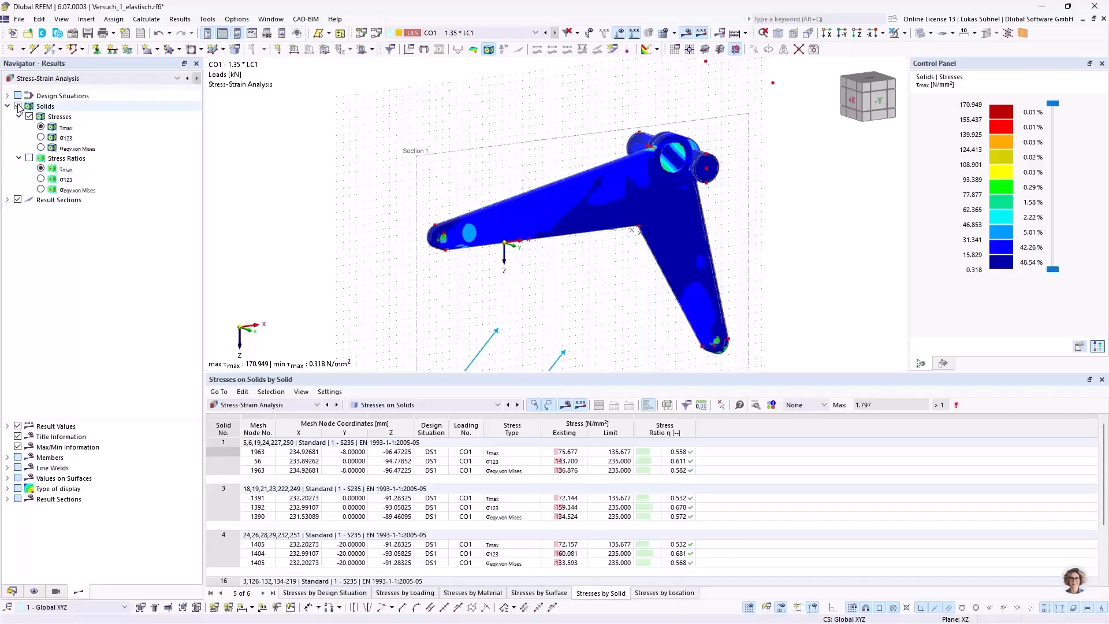
click(41, 147)
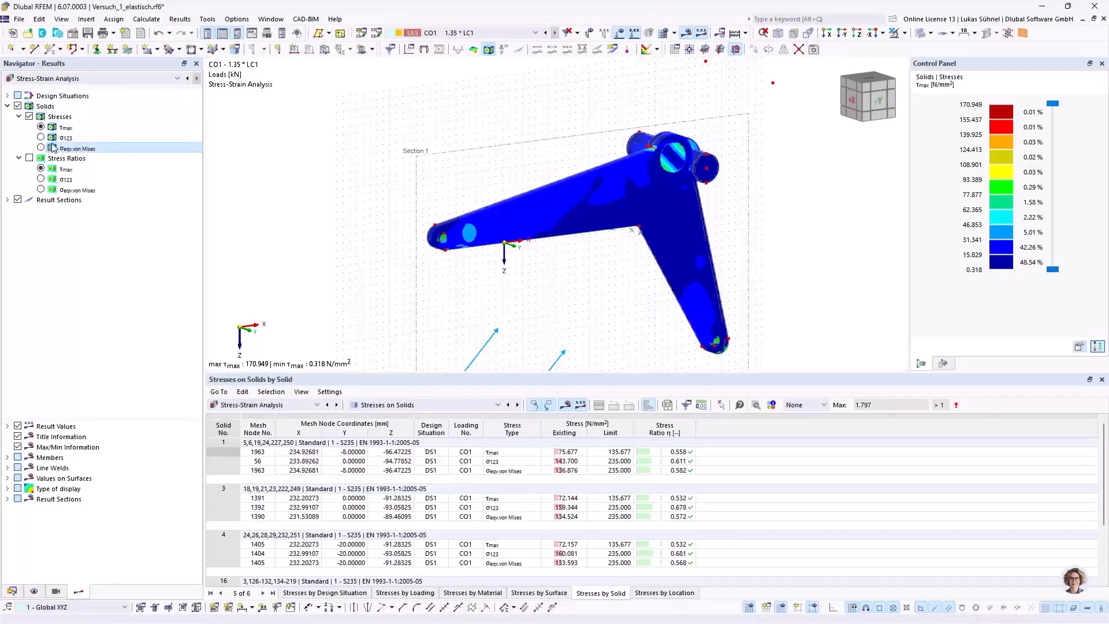
click(18, 108)
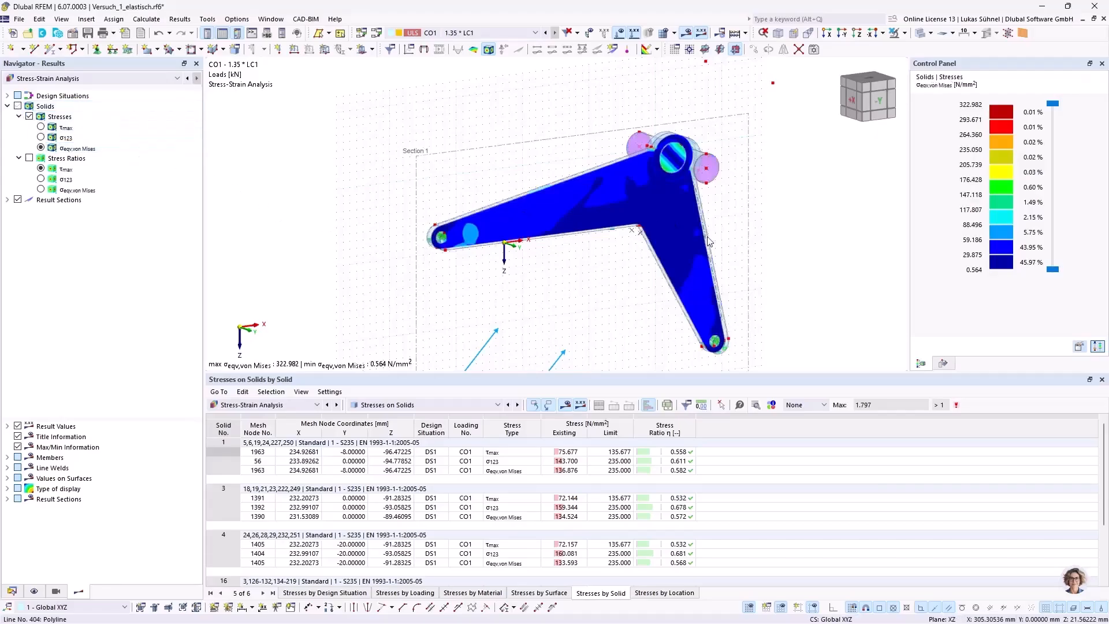
ctrl+middle_drag(596, 282, 656, 289)
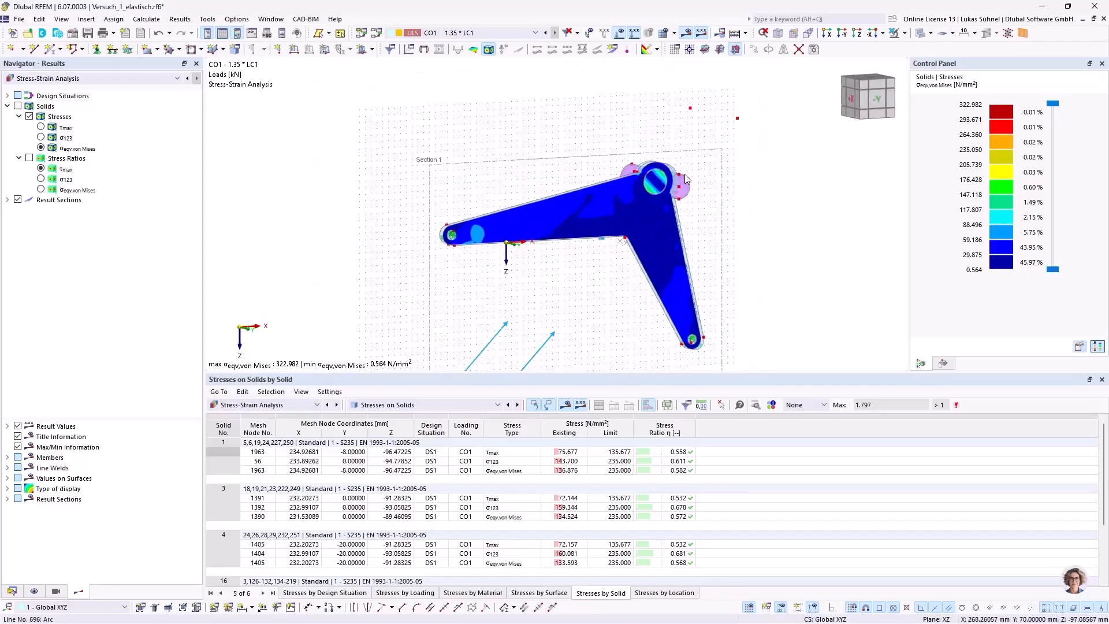
ctrl+middle_drag(584, 245, 560, 277)
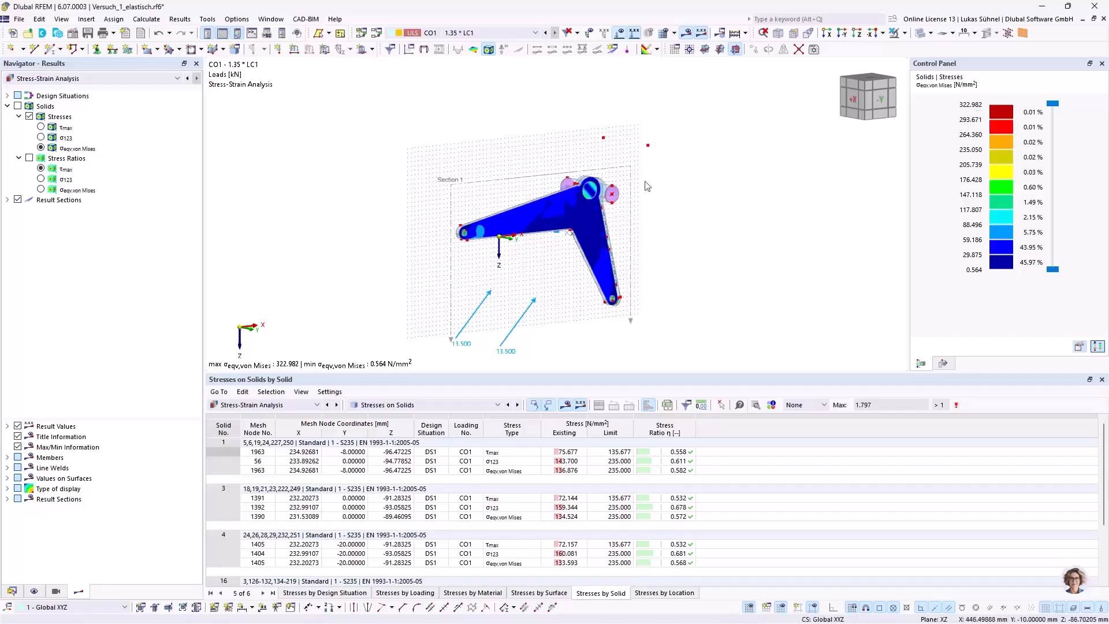
scroll(654, 185, up, 6)
scroll(616, 155, up, 1)
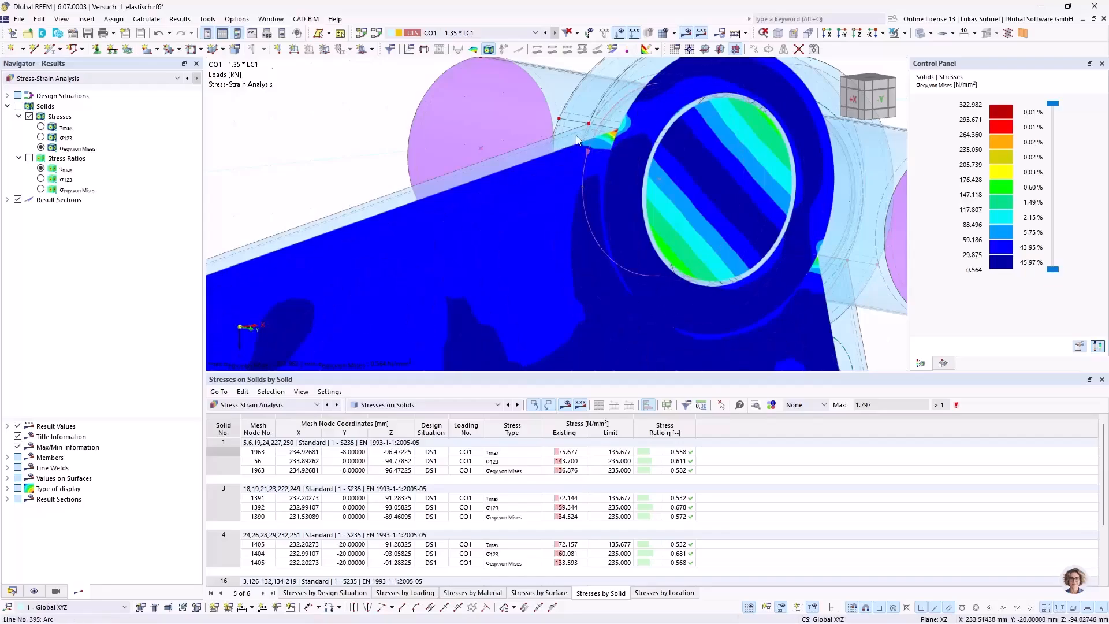
- Switch the result sections off and show the σeqv,von Mises stresses on the whole solid model again
scroll(583, 134, down, 2)
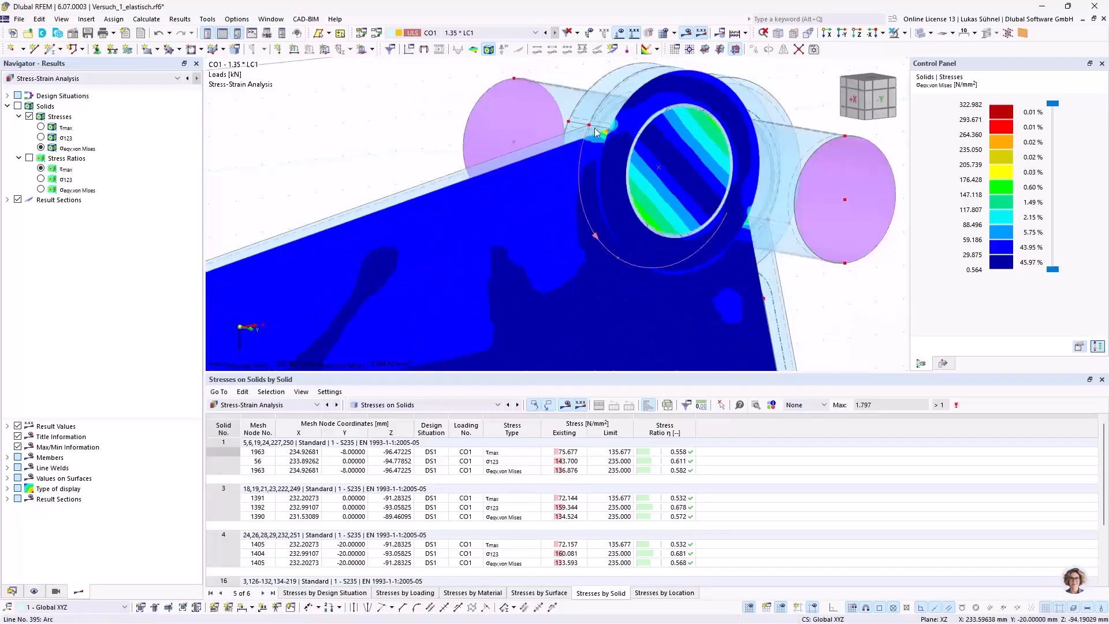
click(17, 200)
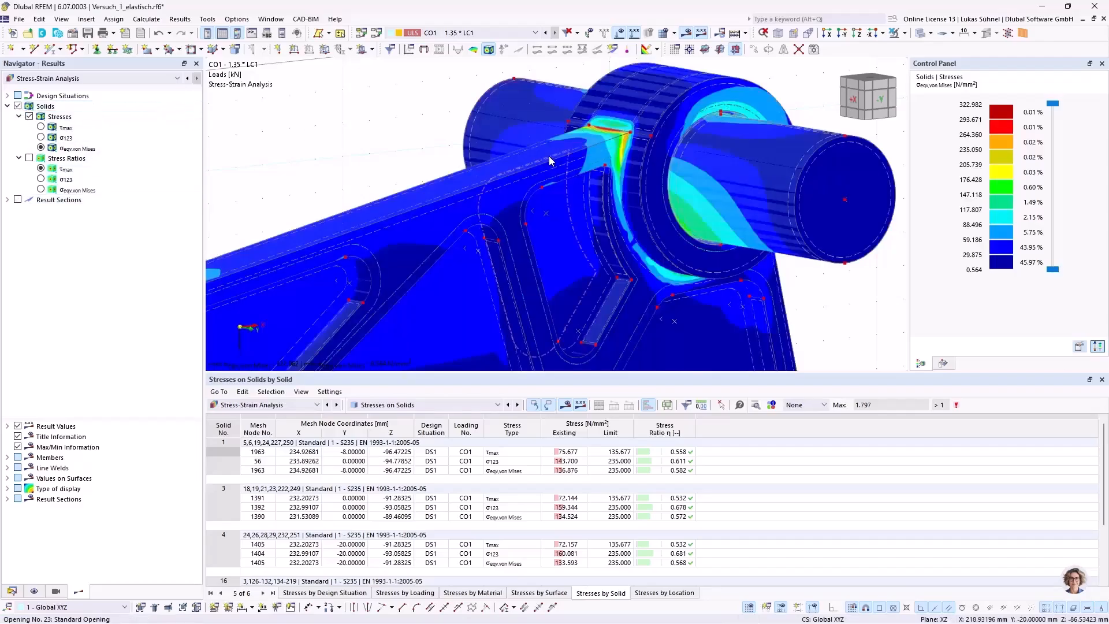
scroll(679, 201, down, 4)
scroll(680, 201, down, 2)
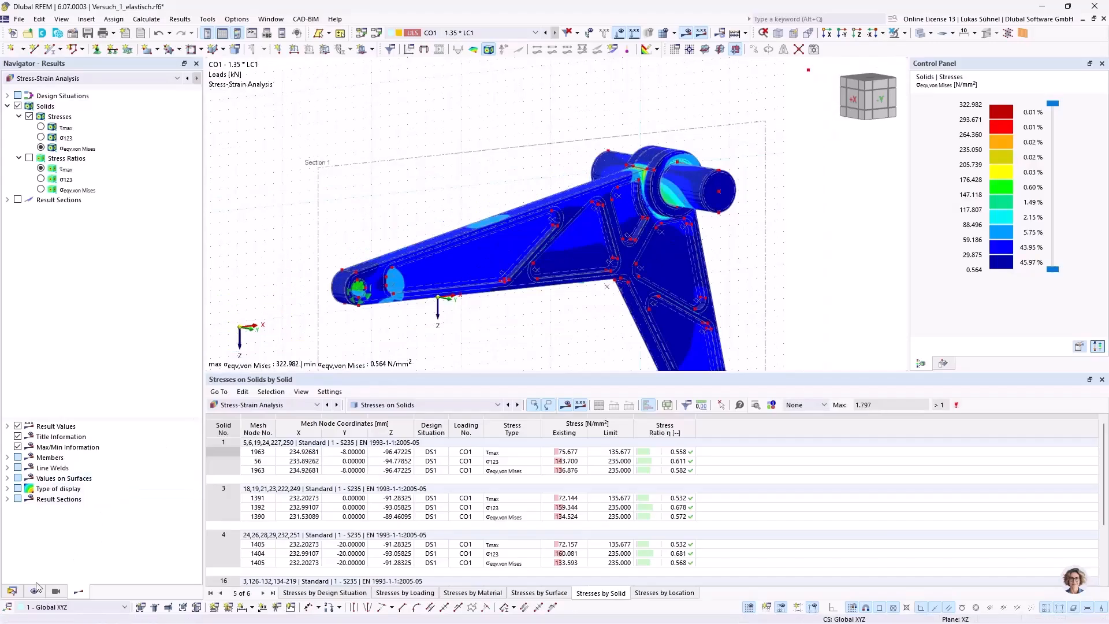
- Review the activated add-ons in the model's base data, in particular Nonlinear Material Behavior and Stress-Strain Analysis
click(11, 590)
scroll(72, 168, up, 7)
right_click(57, 86)
click(77, 92)
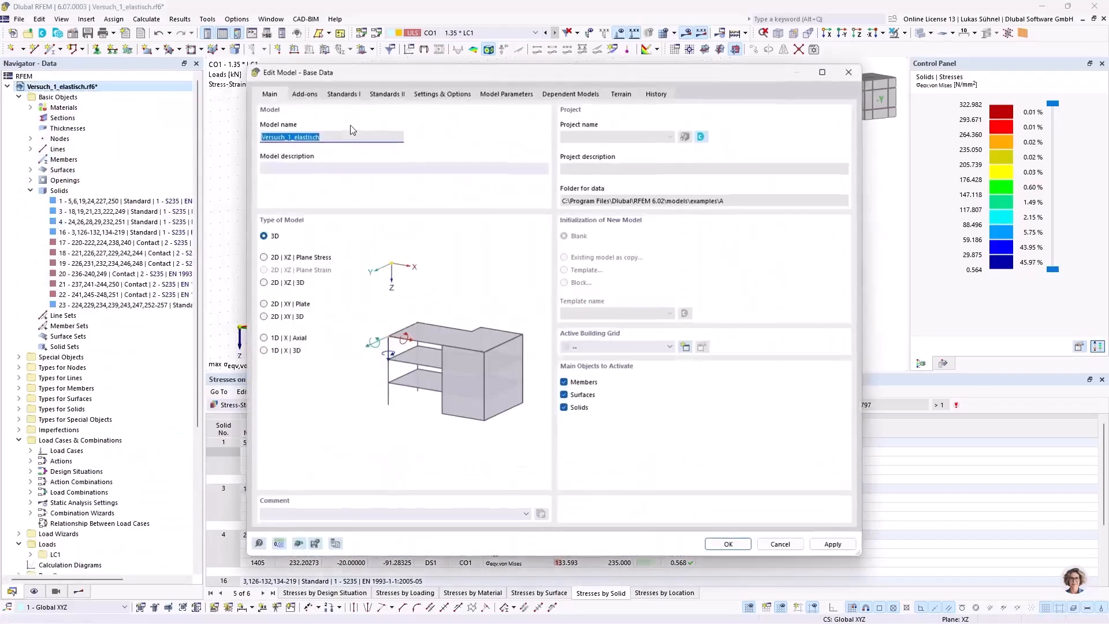
click(311, 94)
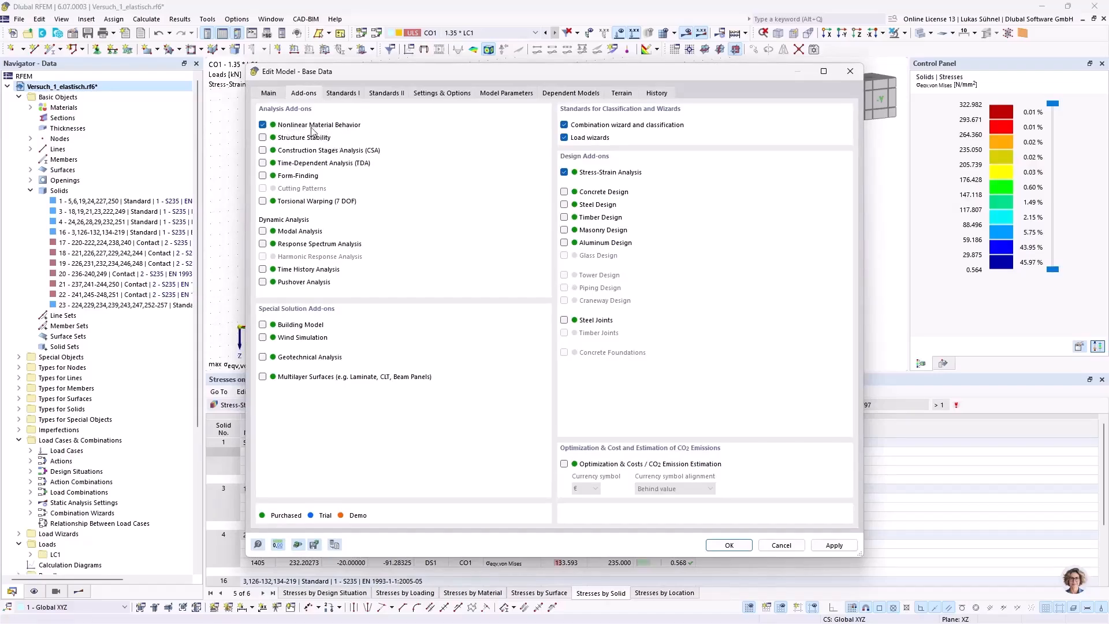
click(781, 546)
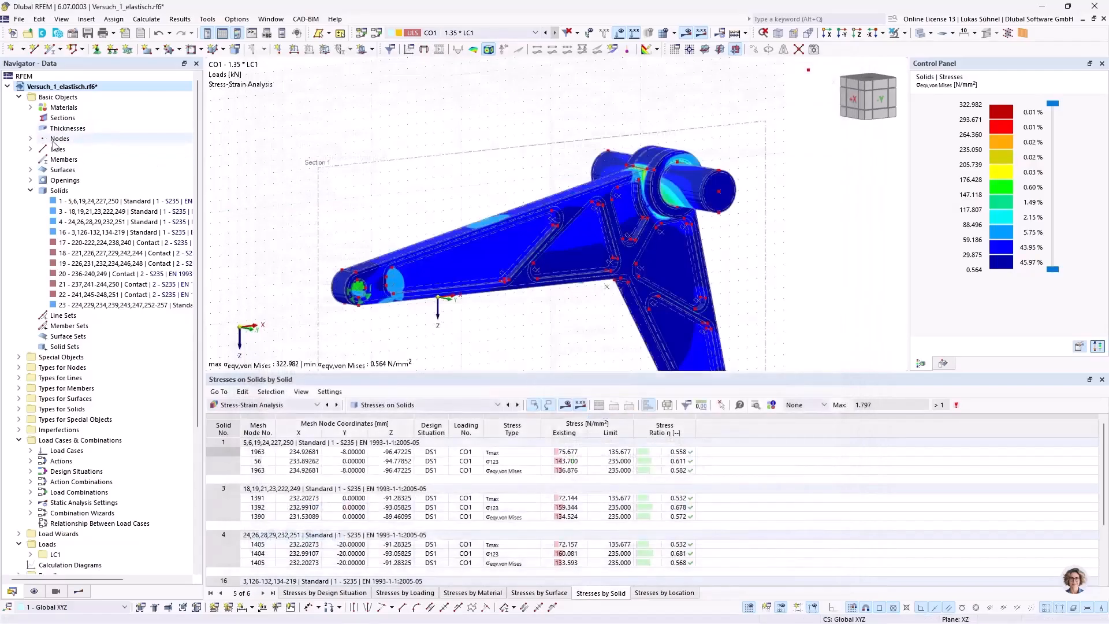
- Look through the material models available for material 1 (S235), including Isotropic | Plastic (Surfaces/Solids)
click(30, 107)
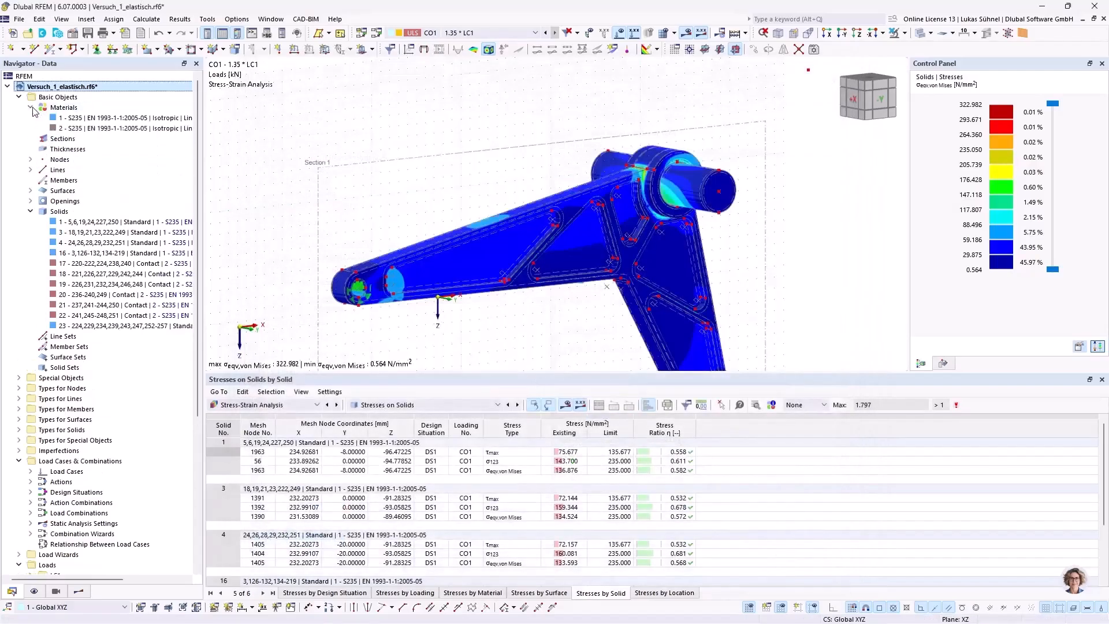
double_click(81, 118)
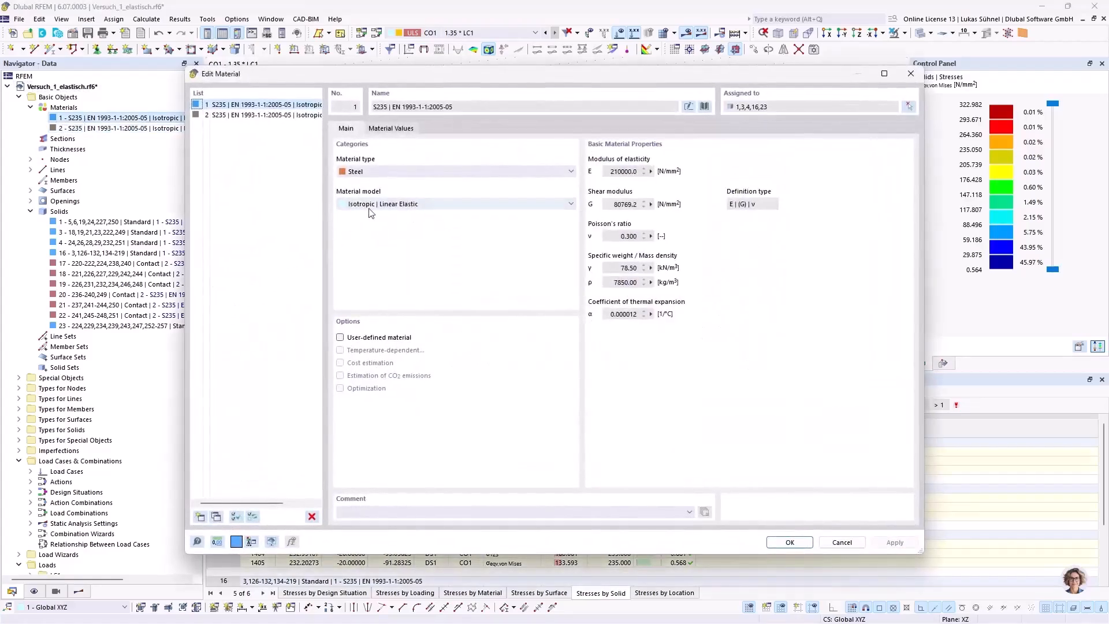
click(389, 206)
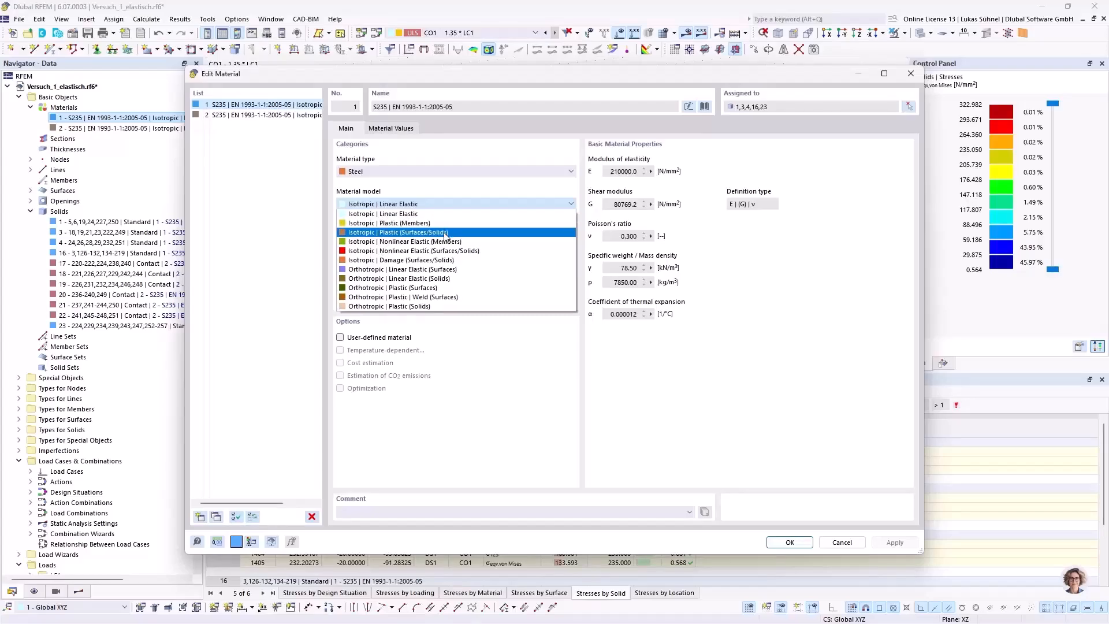
click(844, 308)
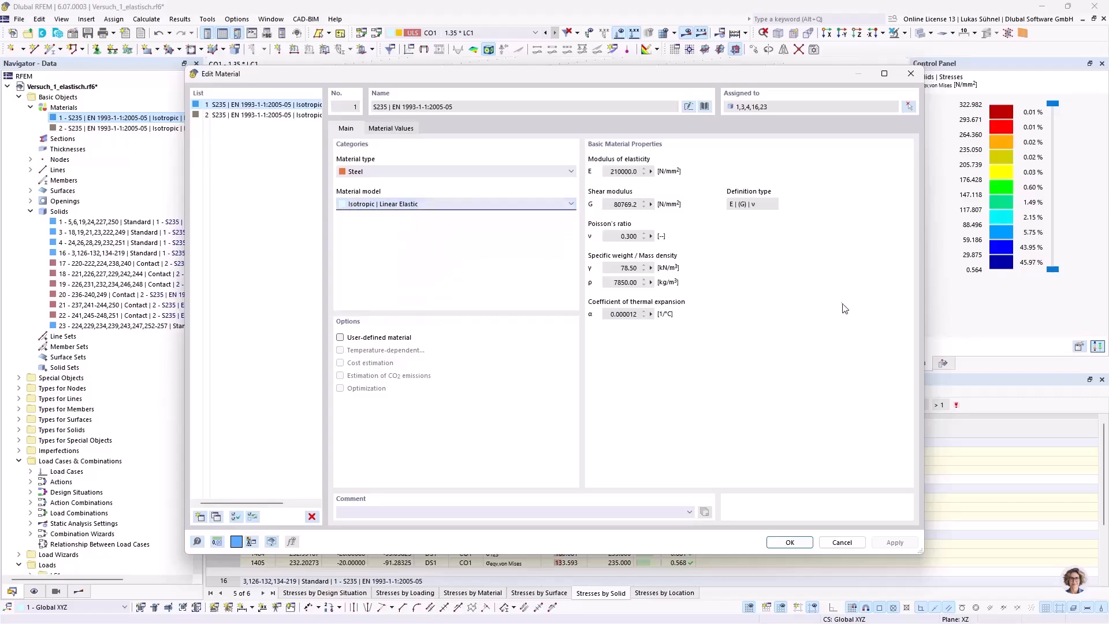
click(860, 543)
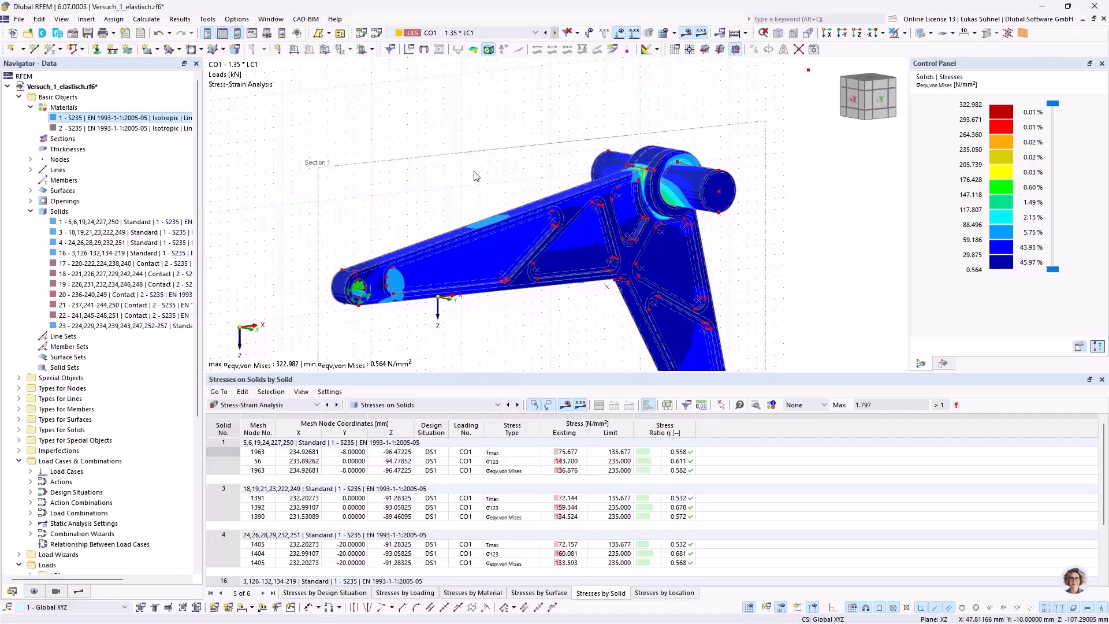
ctrl+middle_drag(492, 138, 443, 140)
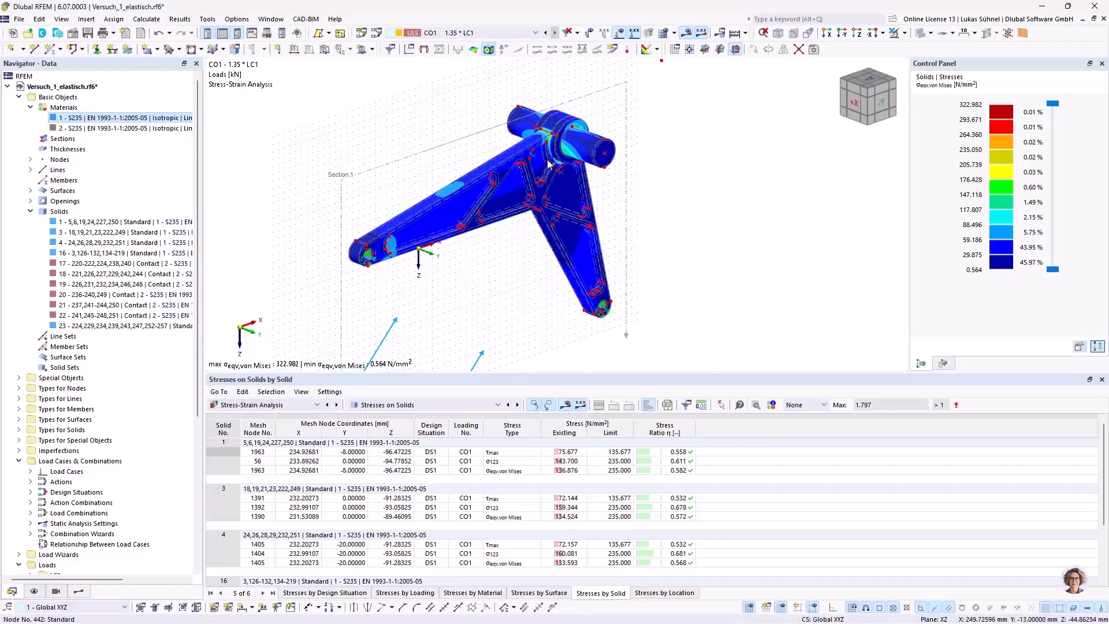
scroll(558, 182, up, 2)
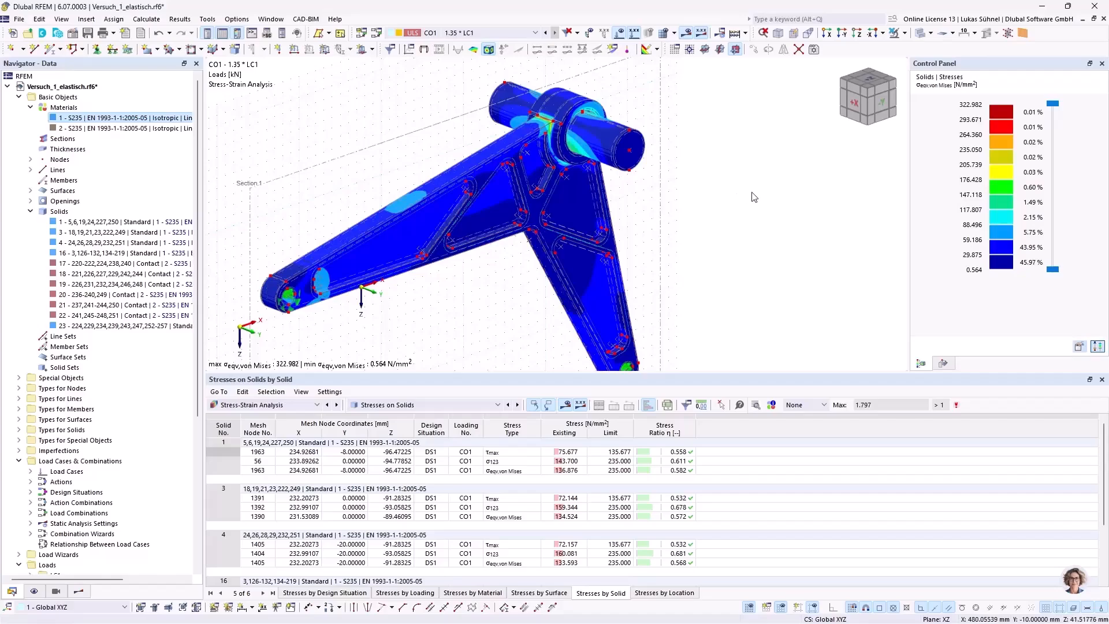
ctrl+middle_drag(737, 165, 474, 254)
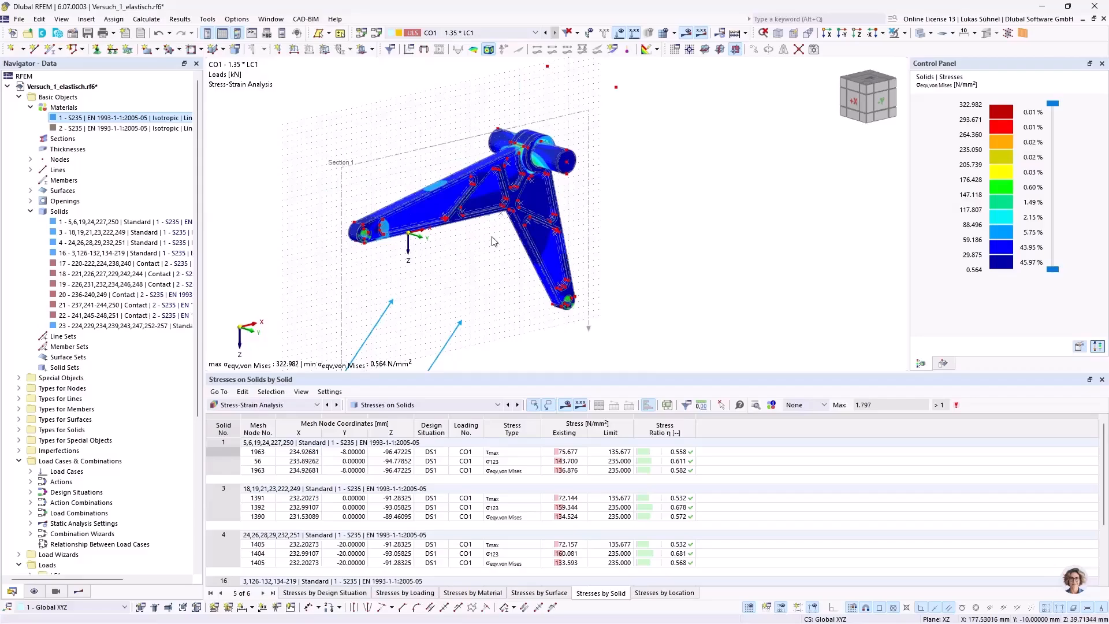
mouse_move(495, 242)
ctrl+middle_down()
mouse_move(485, 268)
mouse_move(508, 250)
ctrl+middle_up()
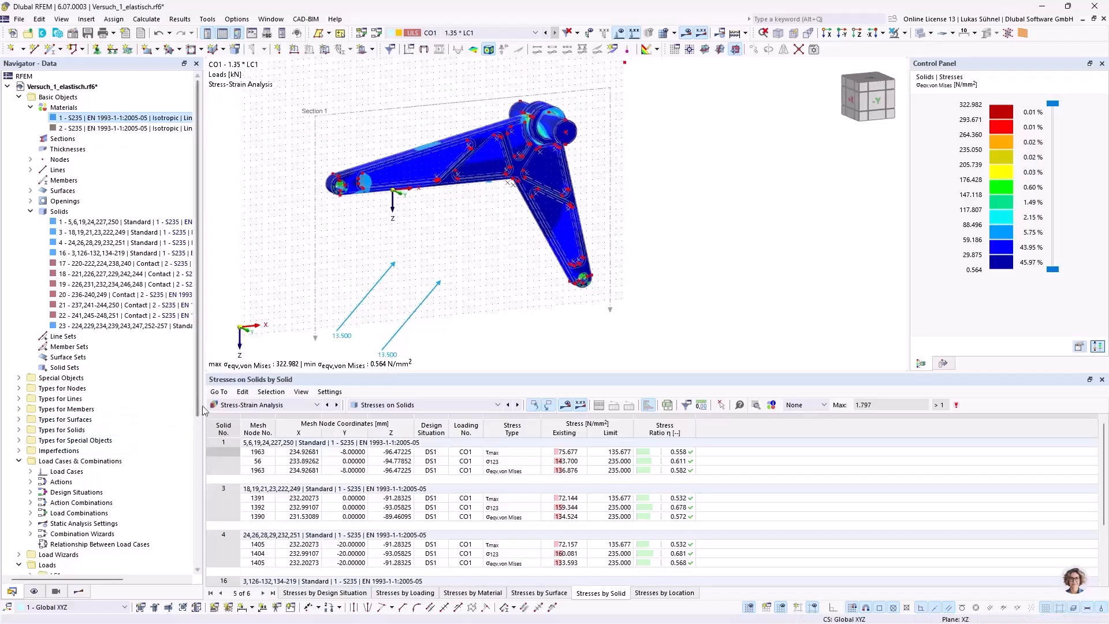
- Collapse all items of the current model in the data navigator
scroll(146, 357, down, 6)
scroll(147, 358, down, 1)
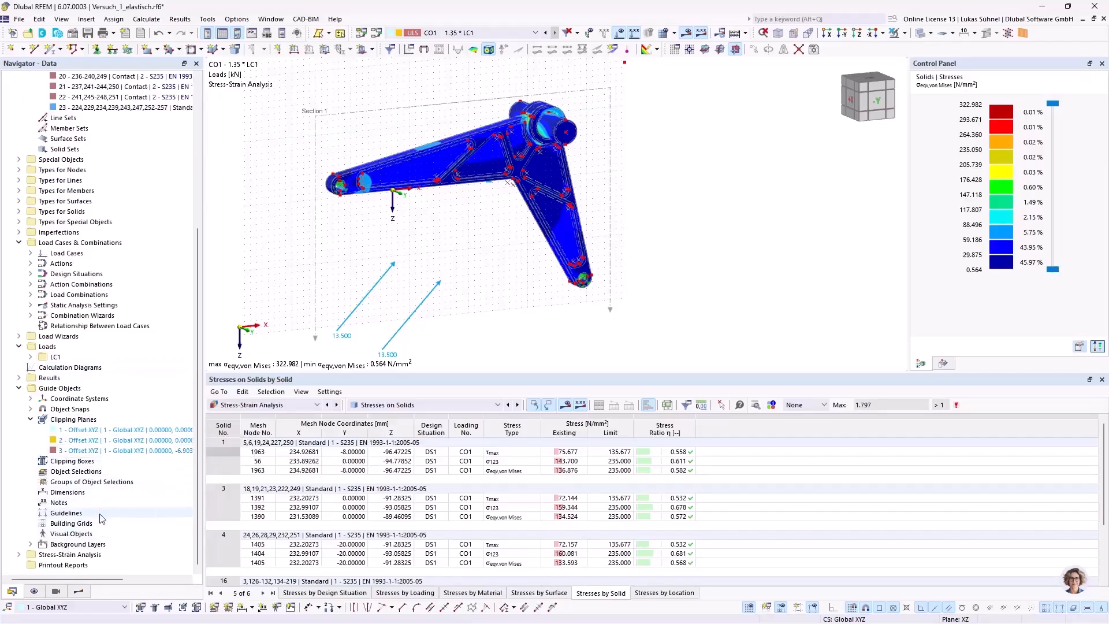
right_click(173, 513)
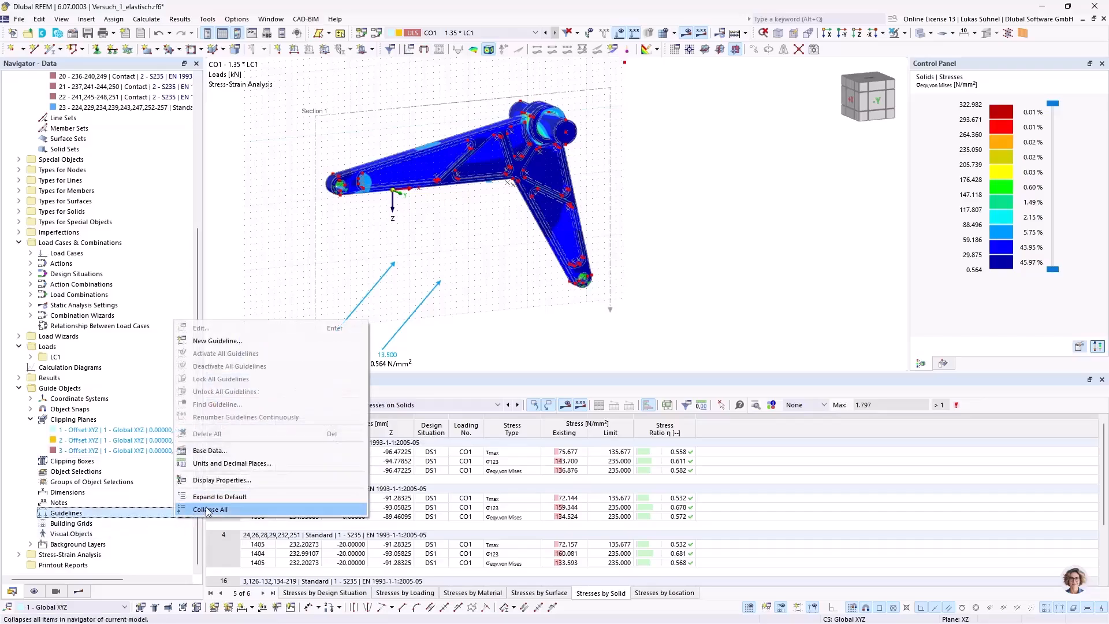
click(203, 509)
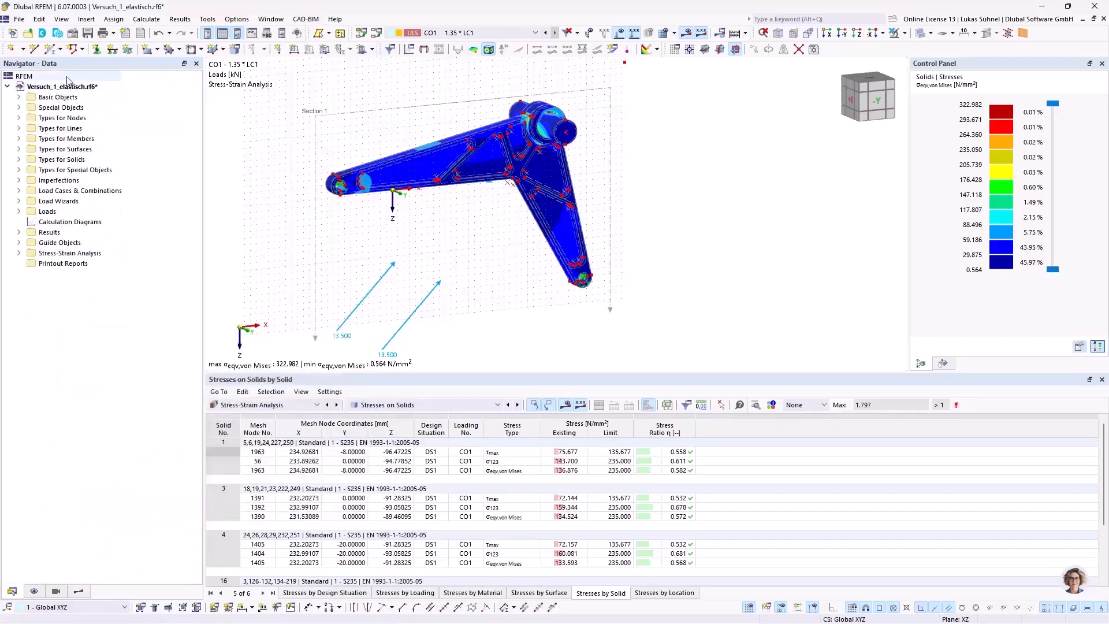
- Create a new printout report with the default items, check the Basic Objects contents, then save and show the report
right_click(44, 263)
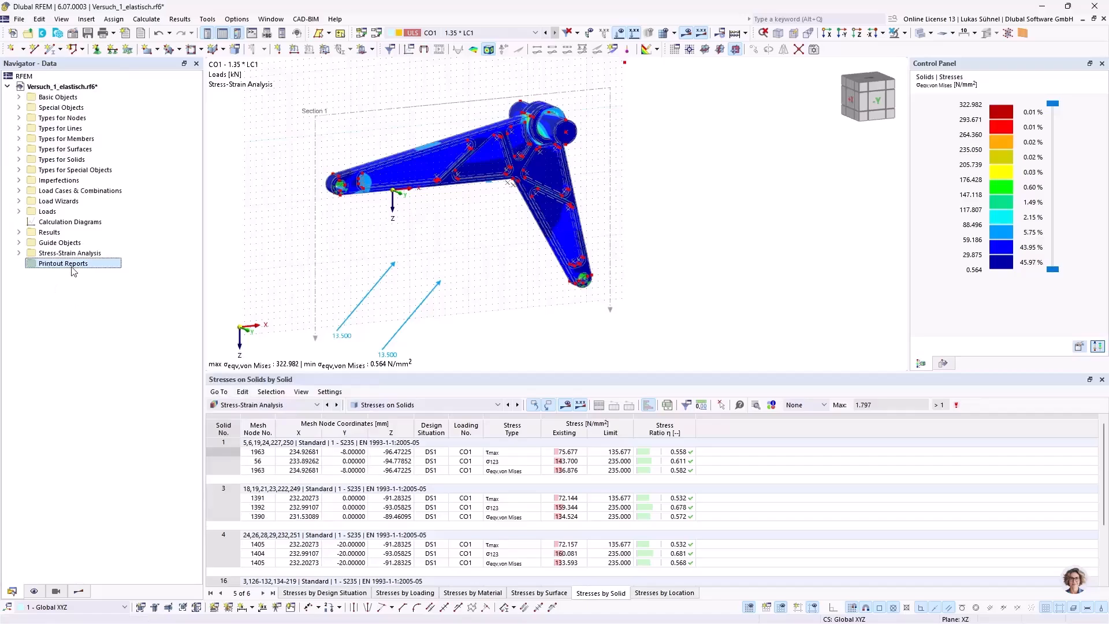
right_click(47, 267)
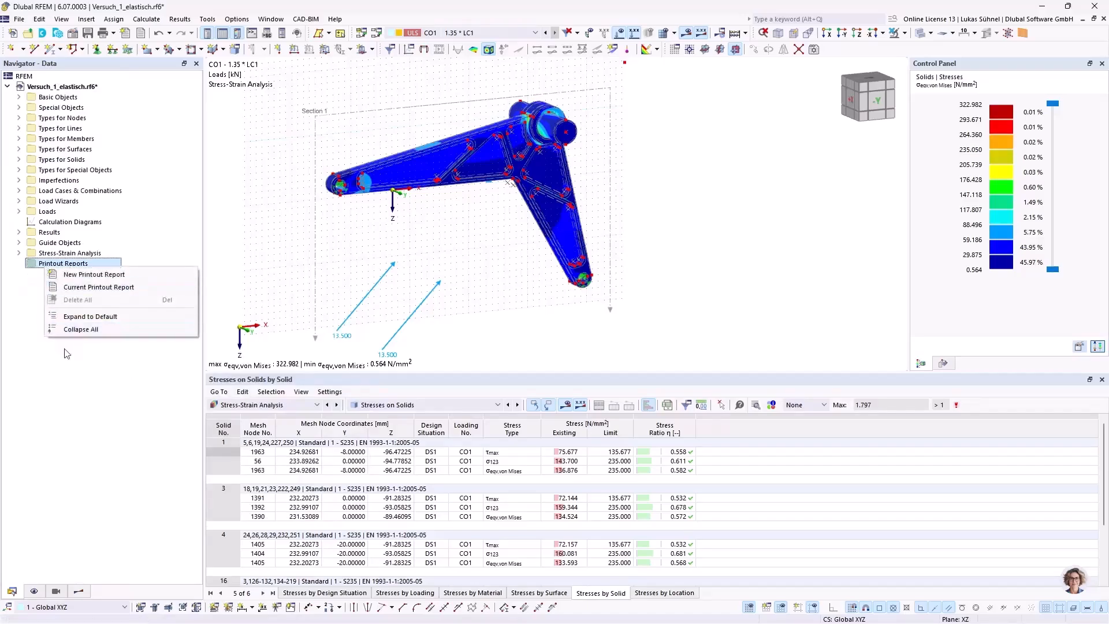
click(75, 275)
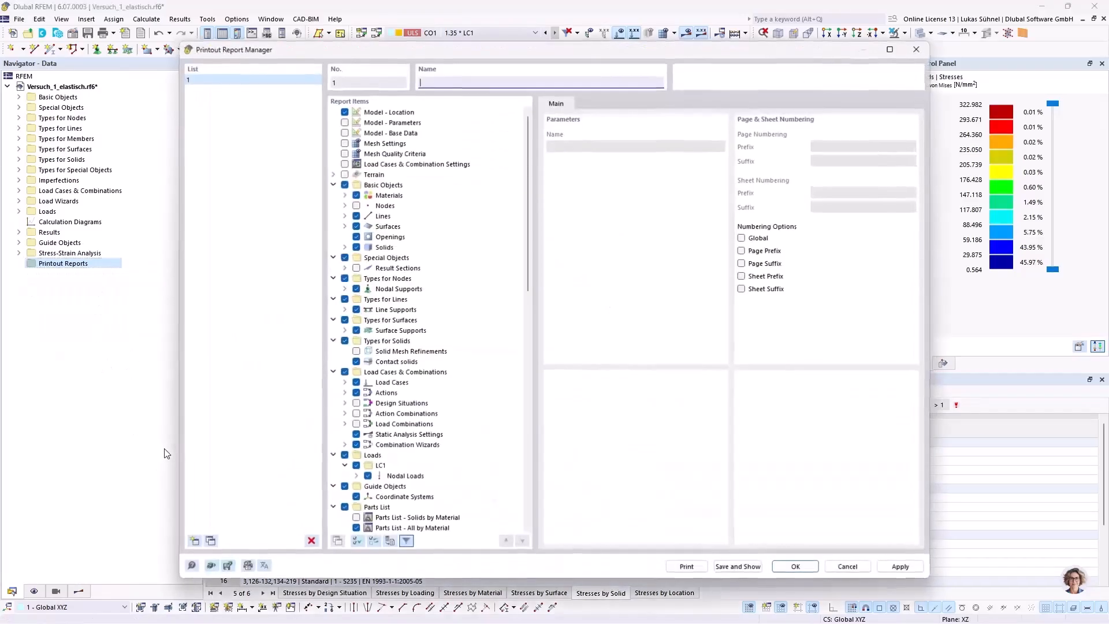
right_click(501, 366)
click(532, 445)
right_click(453, 352)
click(500, 445)
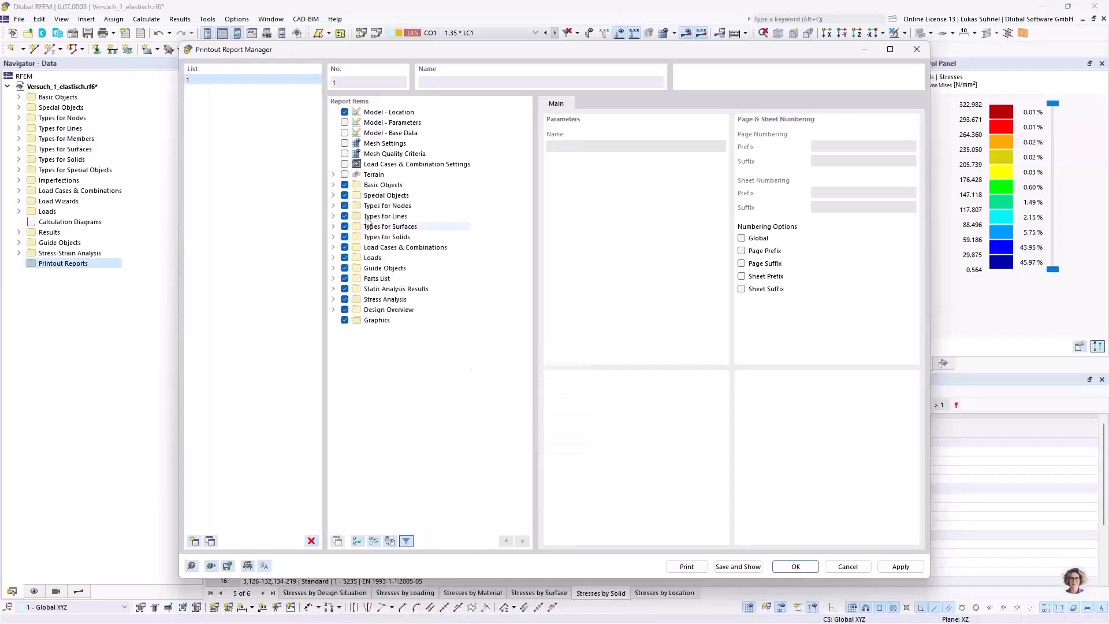
click(333, 184)
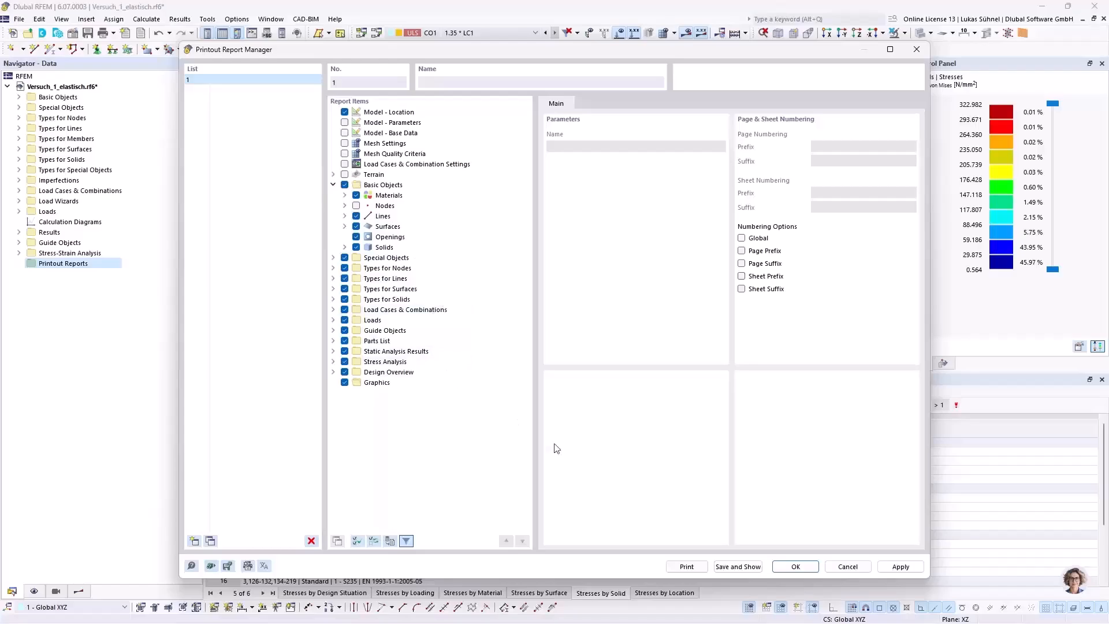
click(737, 567)
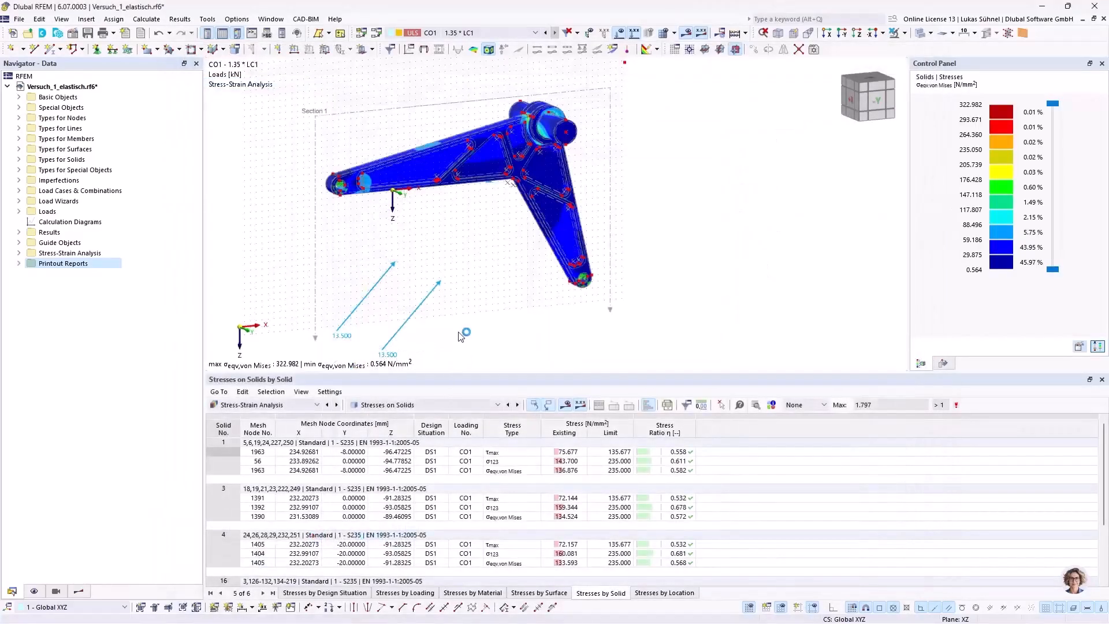
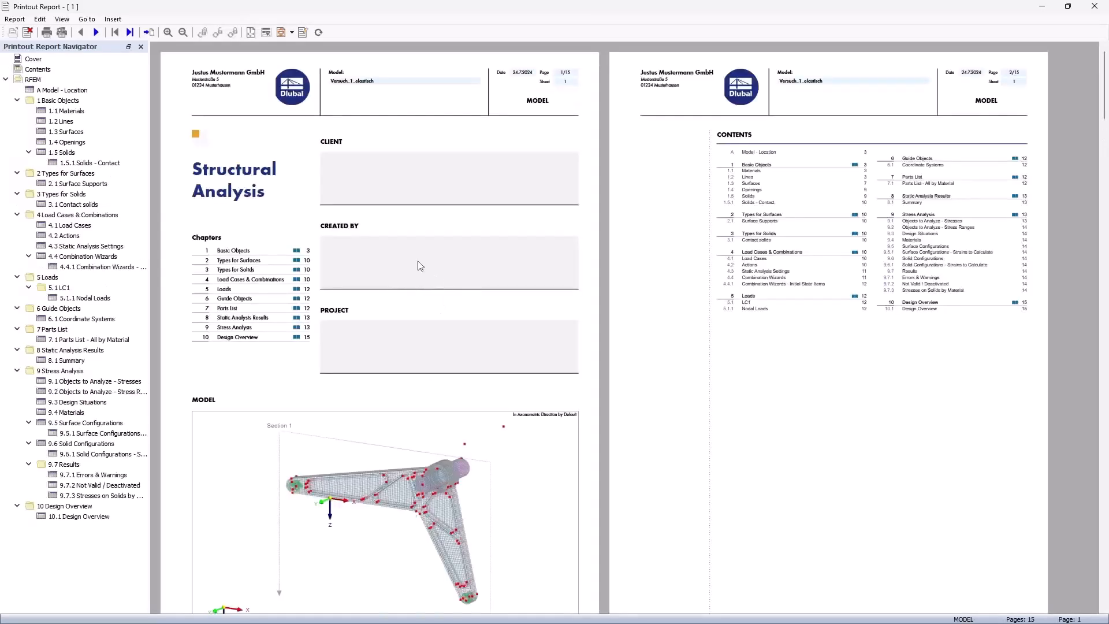
- Examine the printout report from the cover and contents through the materials, lines, surfaces and solids tables, and return to the model
scroll(446, 189, down, 1)
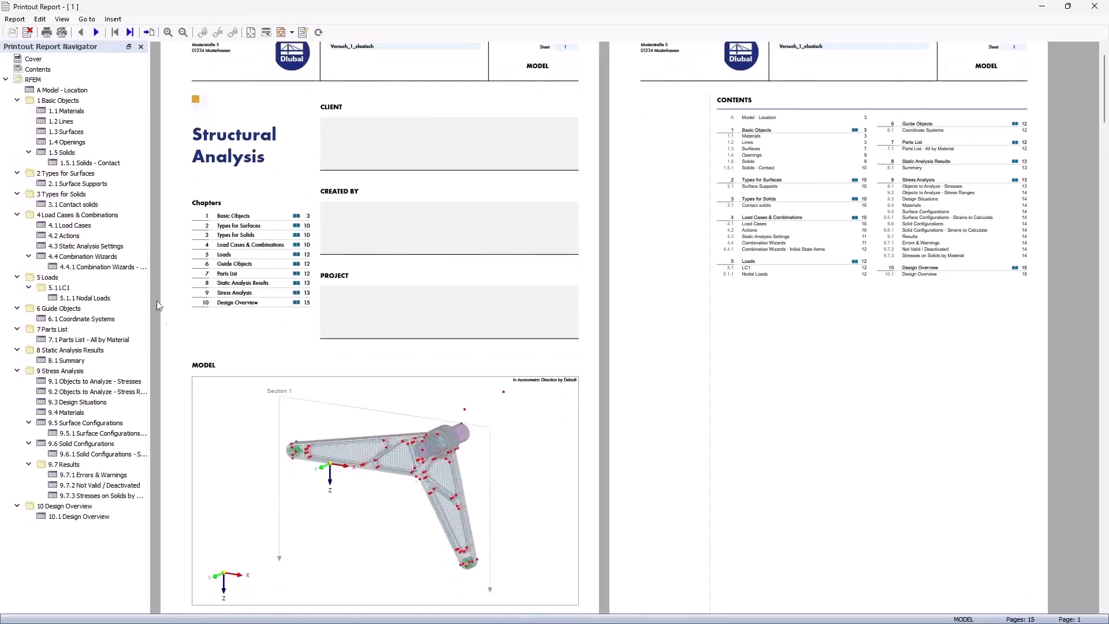
scroll(440, 318, down, 1)
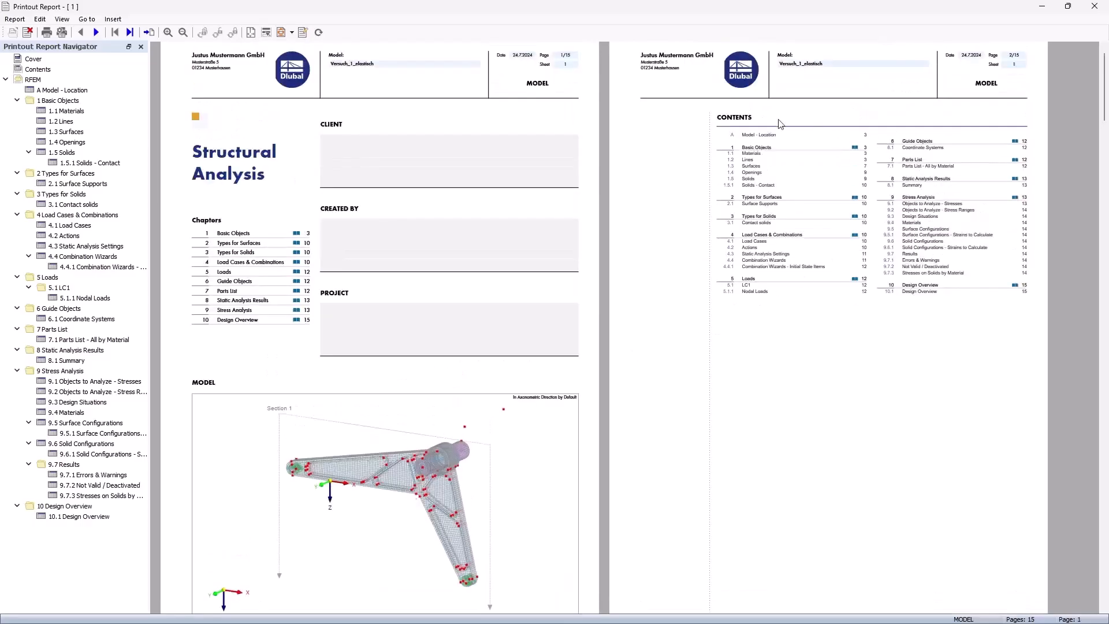
scroll(787, 247, down, 10)
scroll(341, 248, down, 5)
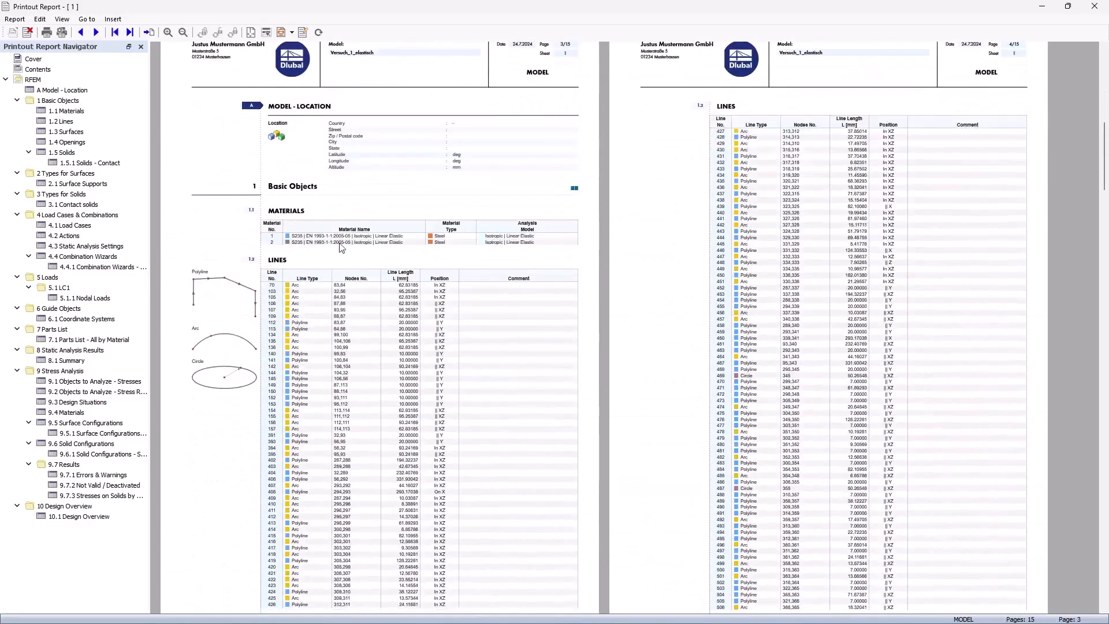
click(295, 226)
click(339, 327)
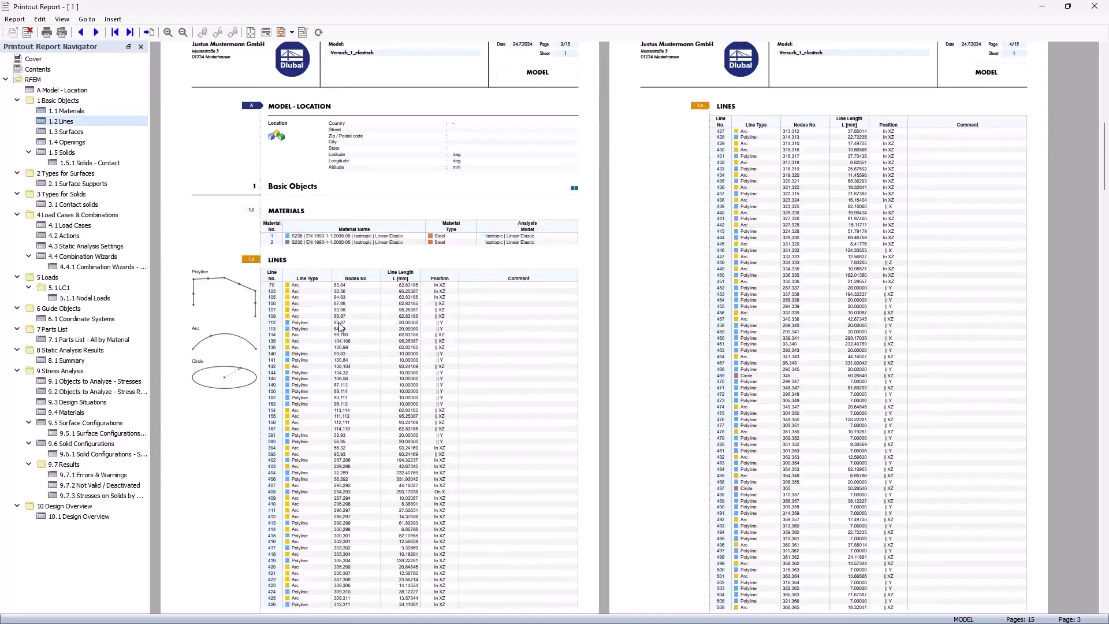
scroll(763, 194, down, 13)
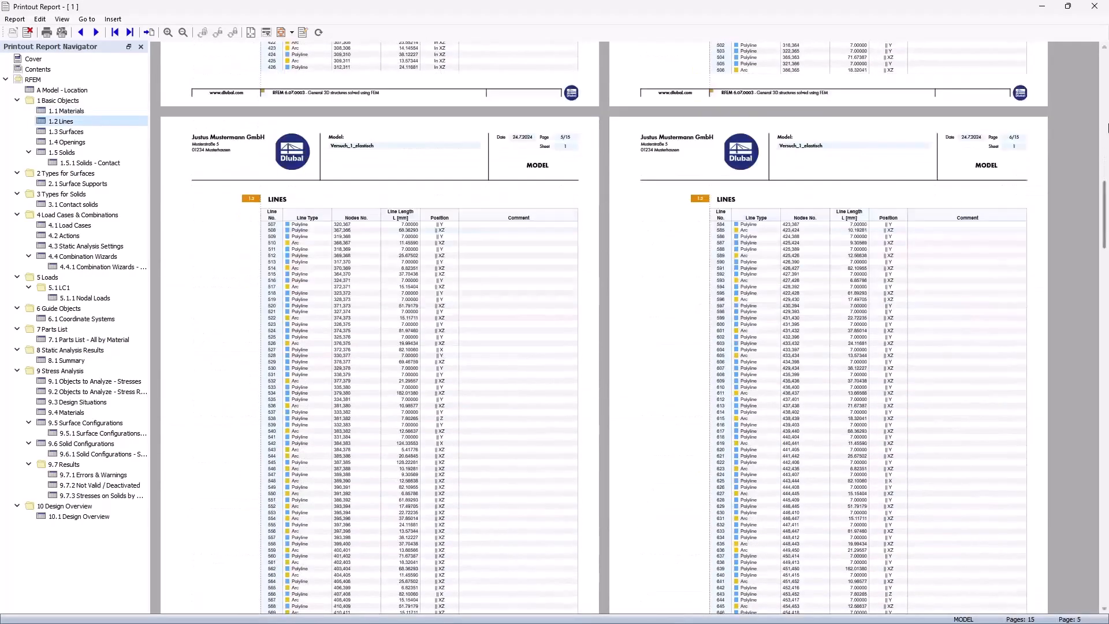
drag(1102, 215, 1091, 368)
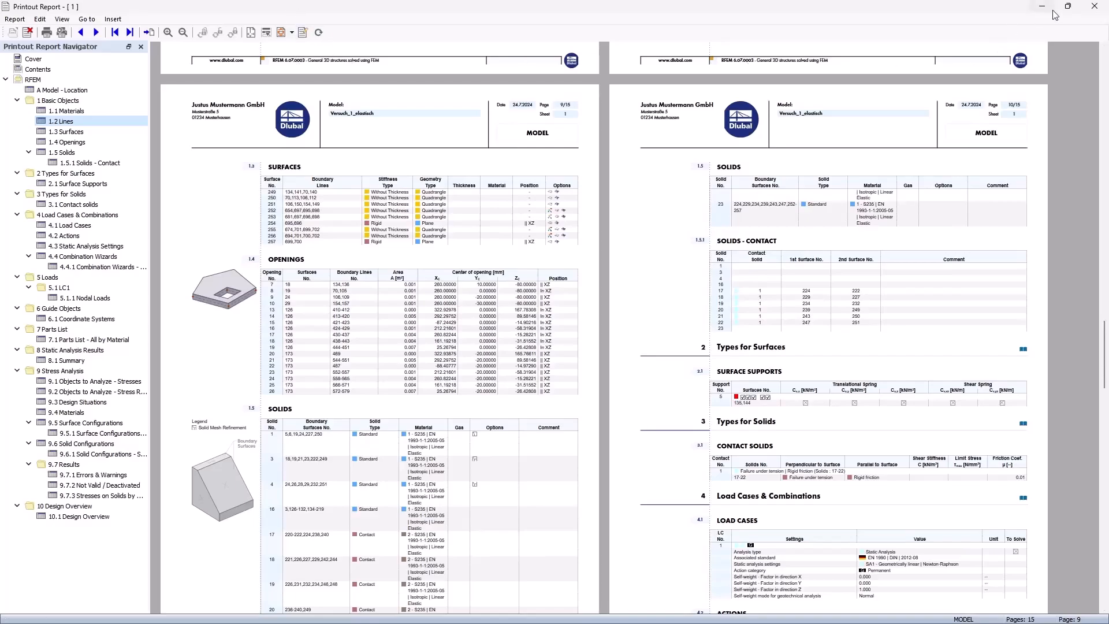
drag(937, 12, 0, 92)
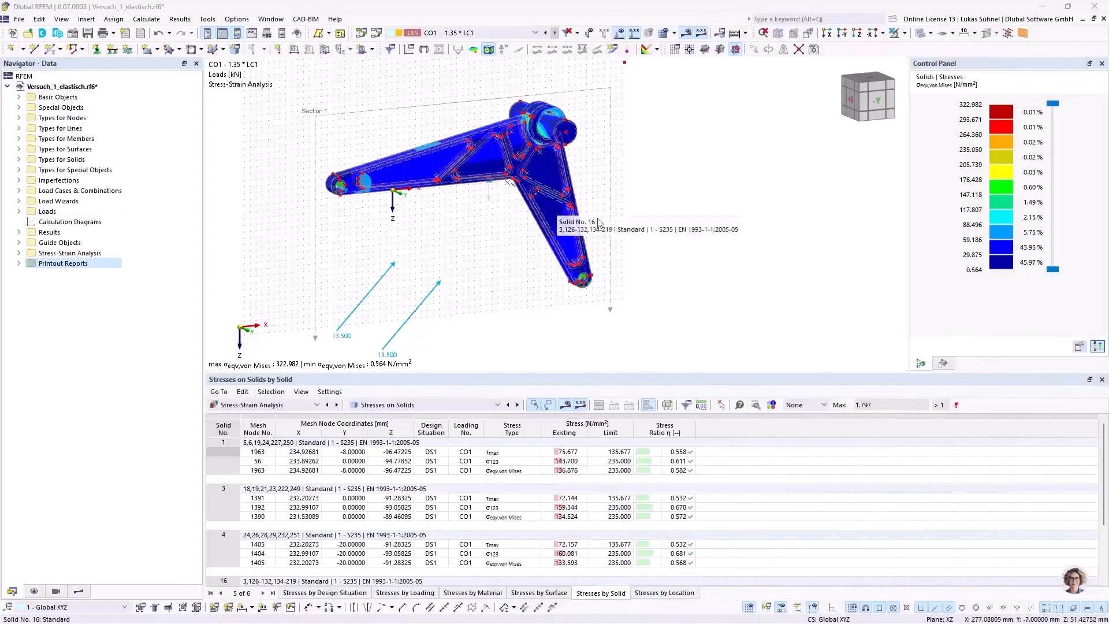
- Turn off the results display so only the model is shown, and bring up the user-defined views and visibilities
middle_drag(304, 242, 369, 239)
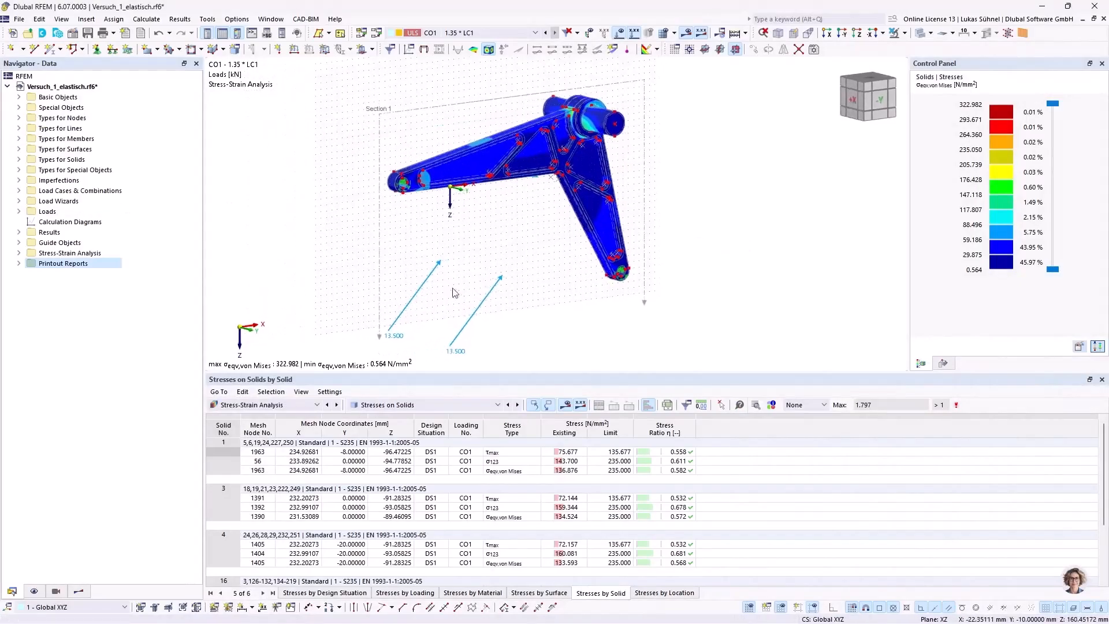
click(686, 33)
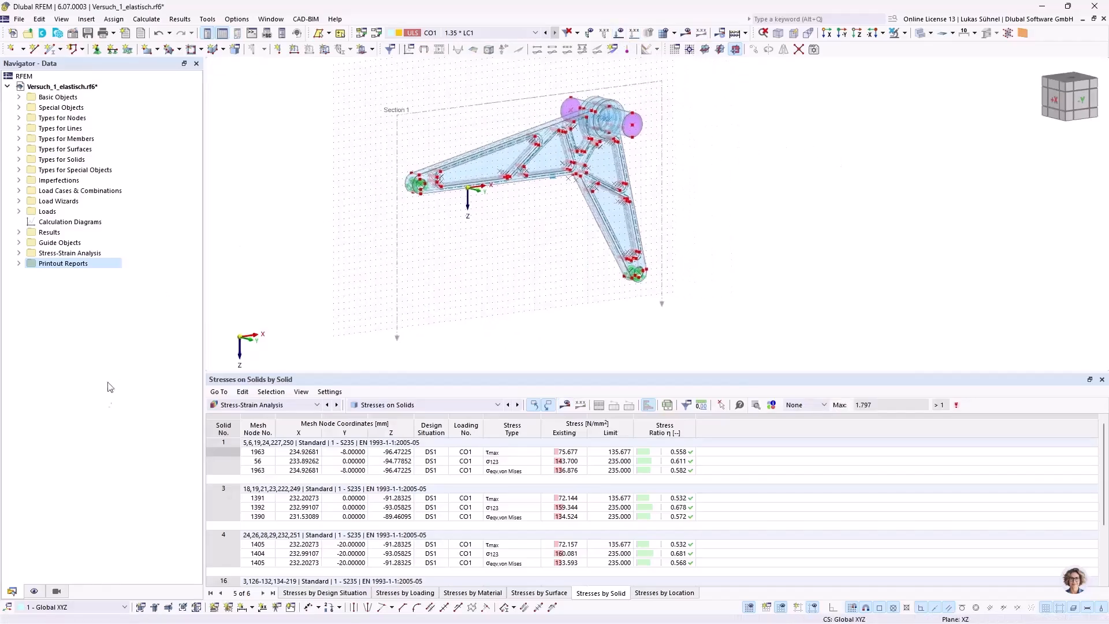
click(57, 591)
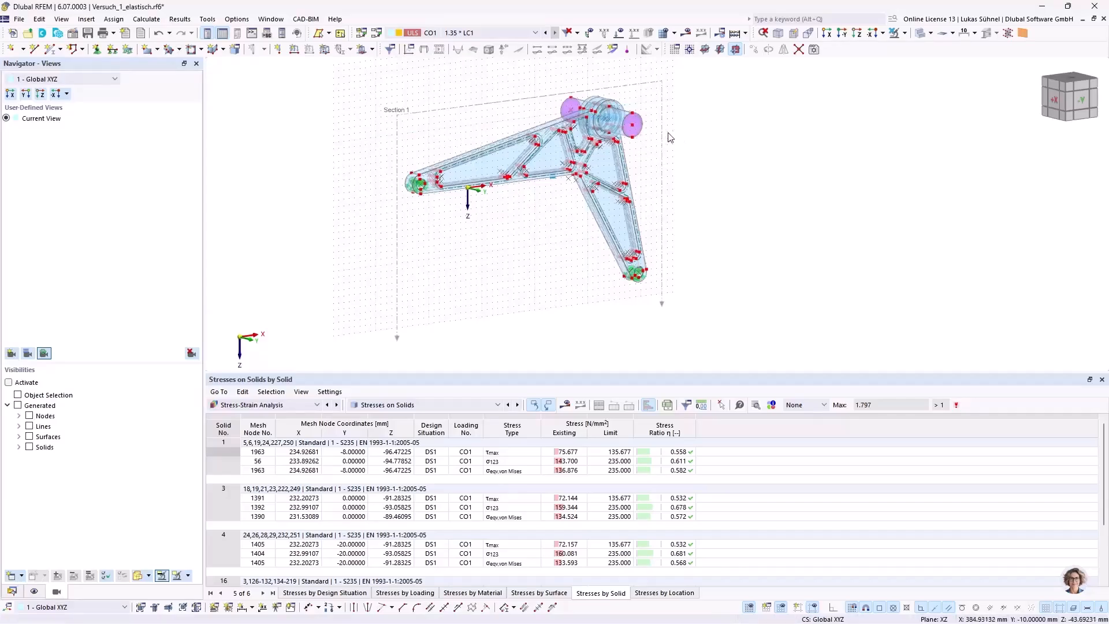
- Display the model in solid mode instead of the transparent rendering
click(924, 33)
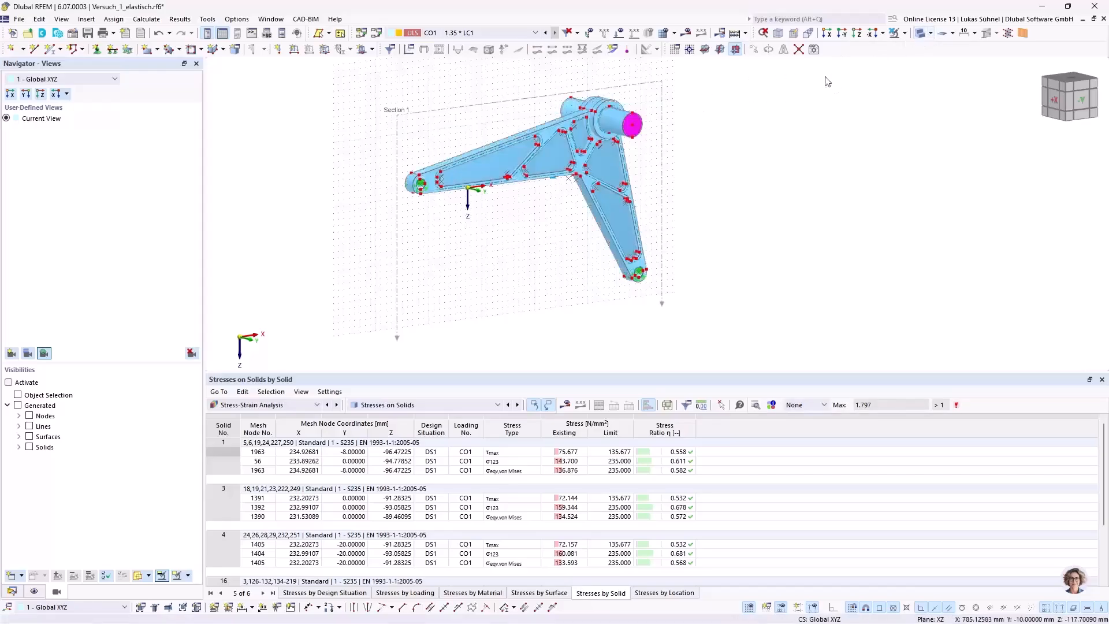
middle_drag(686, 119, 706, 130)
scroll(565, 210, up, 1)
- Find the setting that controls the Section 1 outline and turn off the display of result objects
click(14, 591)
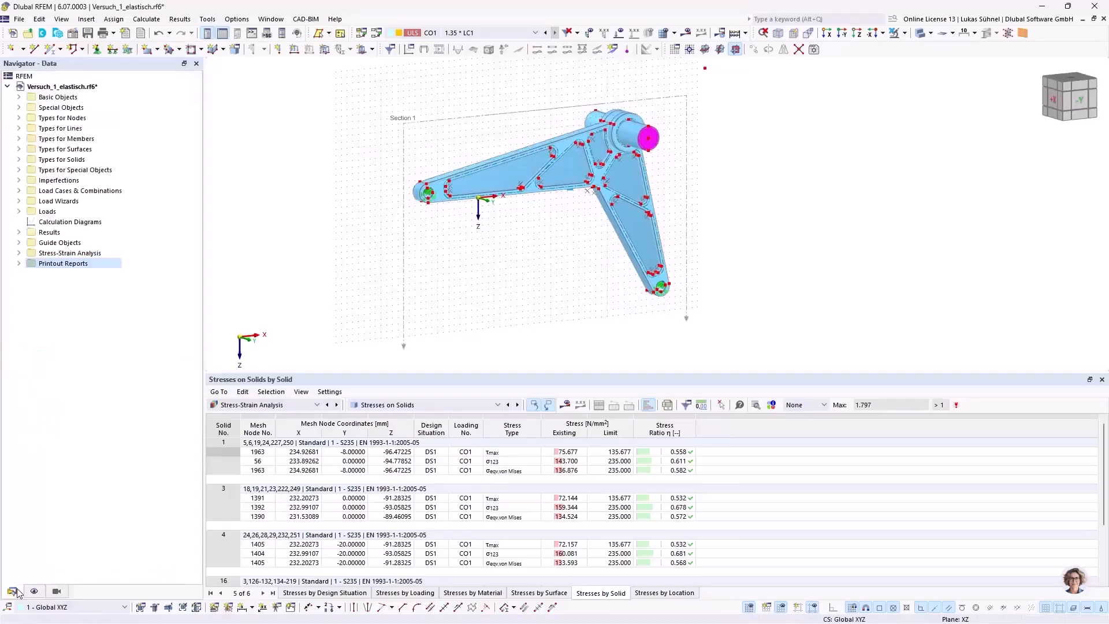
click(21, 243)
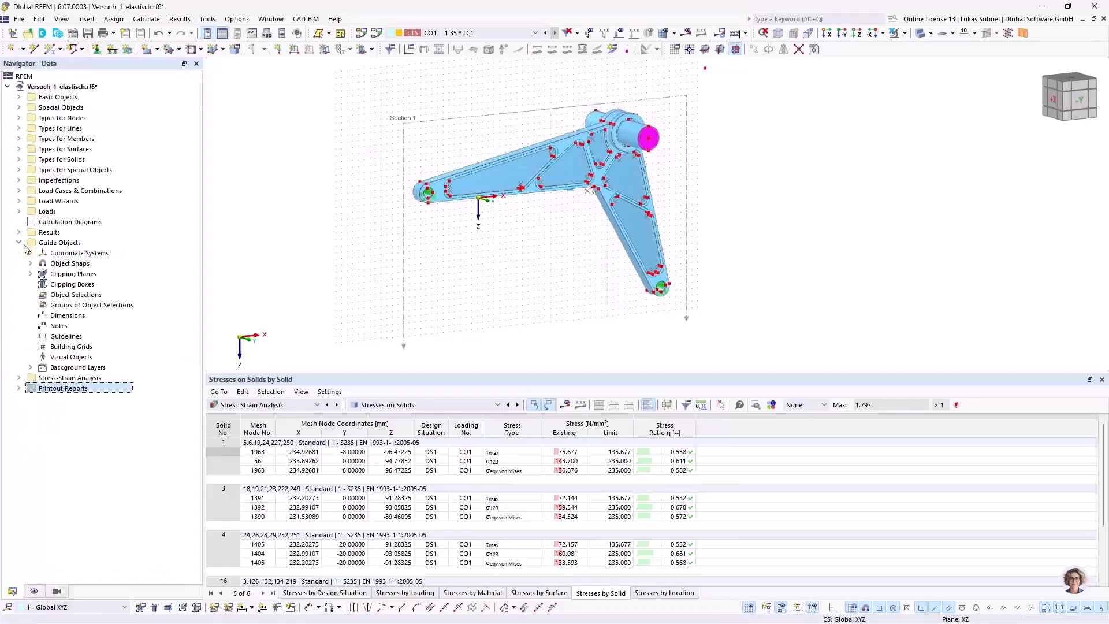
click(19, 232)
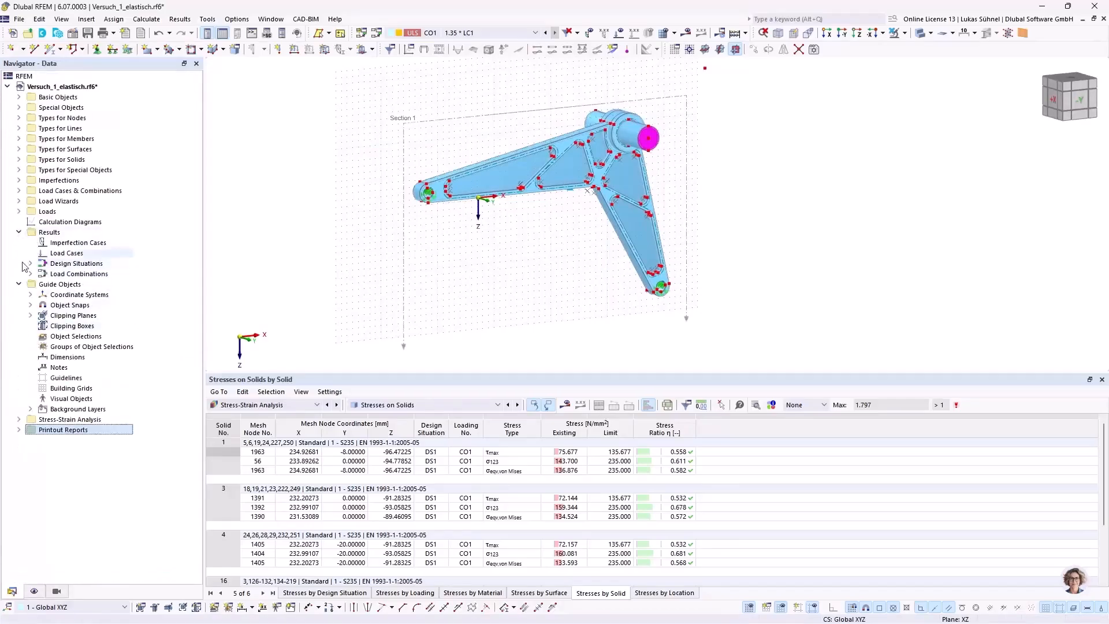
click(34, 591)
scroll(64, 373, down, 5)
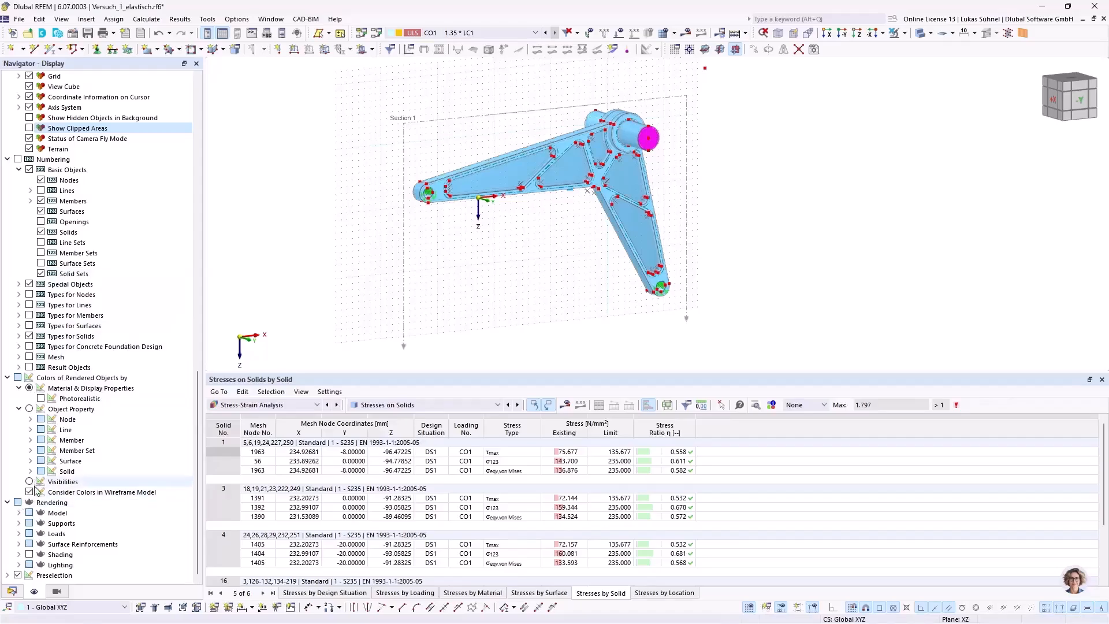
scroll(97, 341, up, 3)
scroll(97, 338, up, 6)
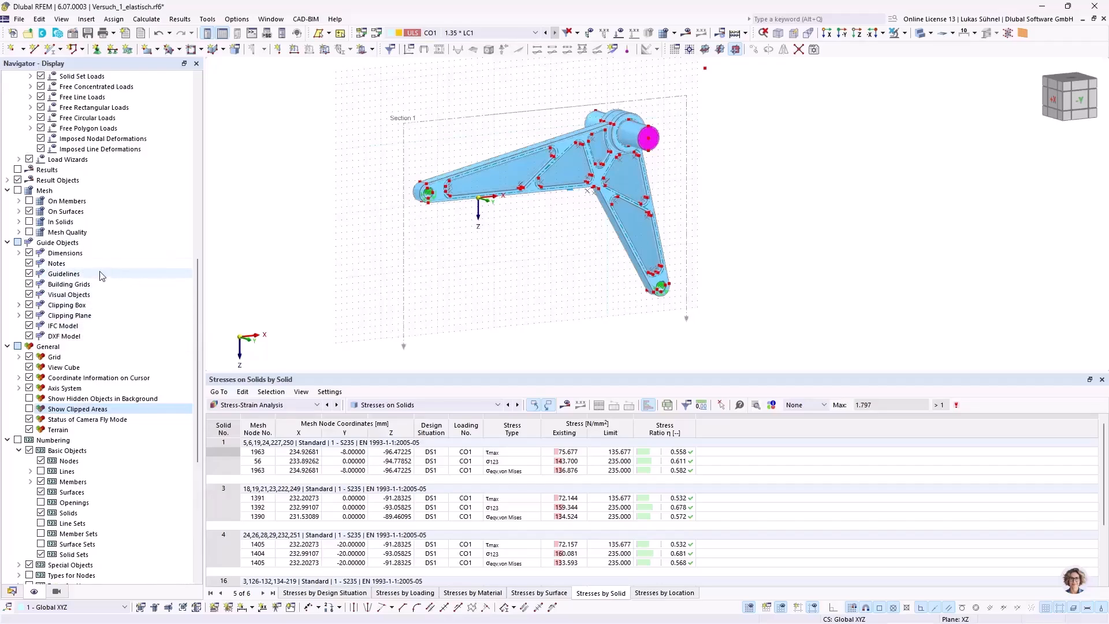
scroll(101, 275, up, 4)
click(18, 305)
- Send the current model view to printout report 1 as a window-filling picture at full page width and height
middle_drag(532, 270, 463, 275)
scroll(445, 254, up, 2)
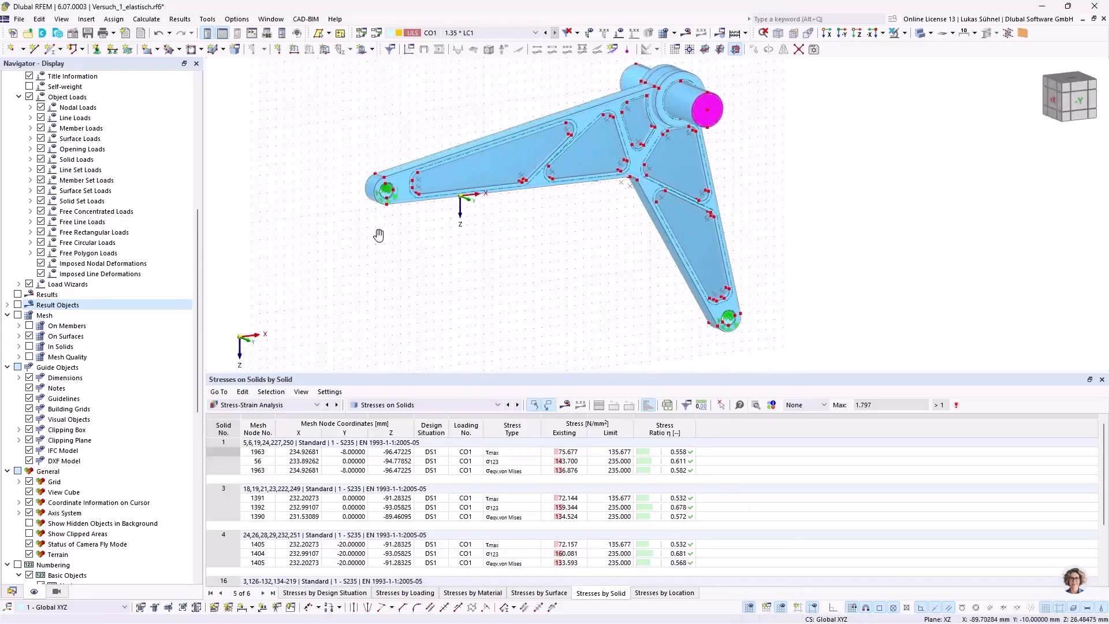
middle_drag(380, 236, 369, 263)
scroll(355, 231, down, 1)
middle_drag(208, 144, 215, 130)
click(114, 33)
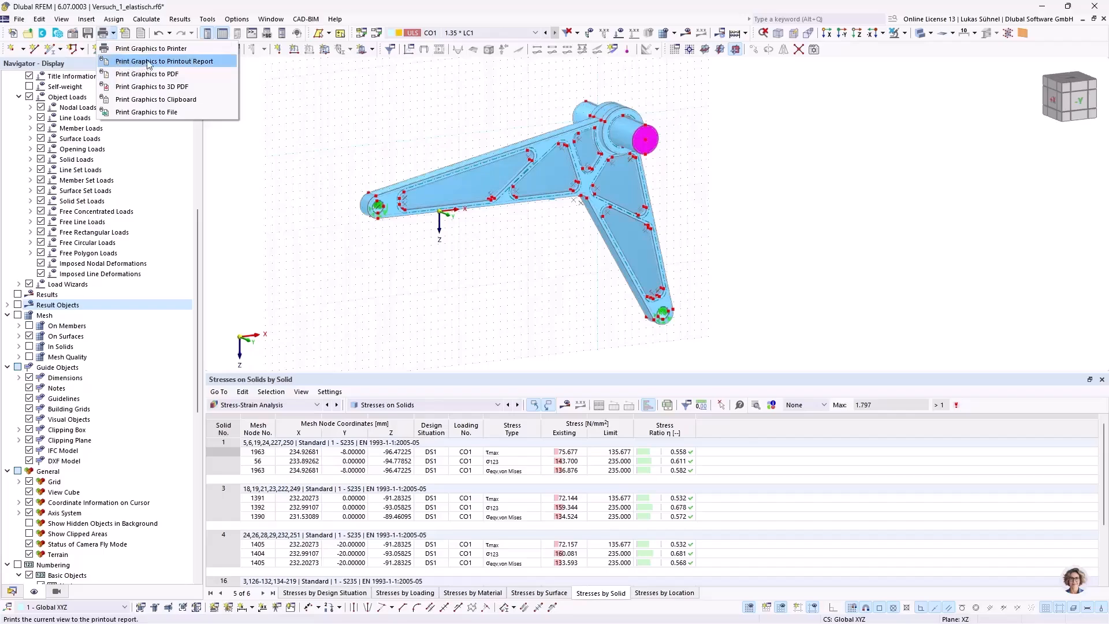
click(175, 61)
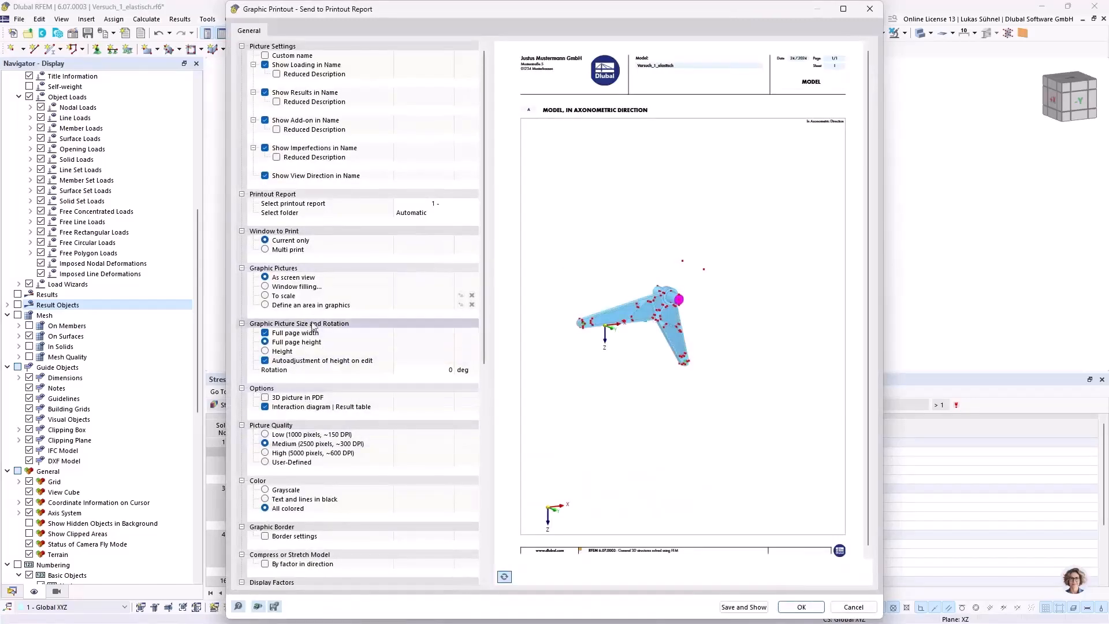
click(265, 287)
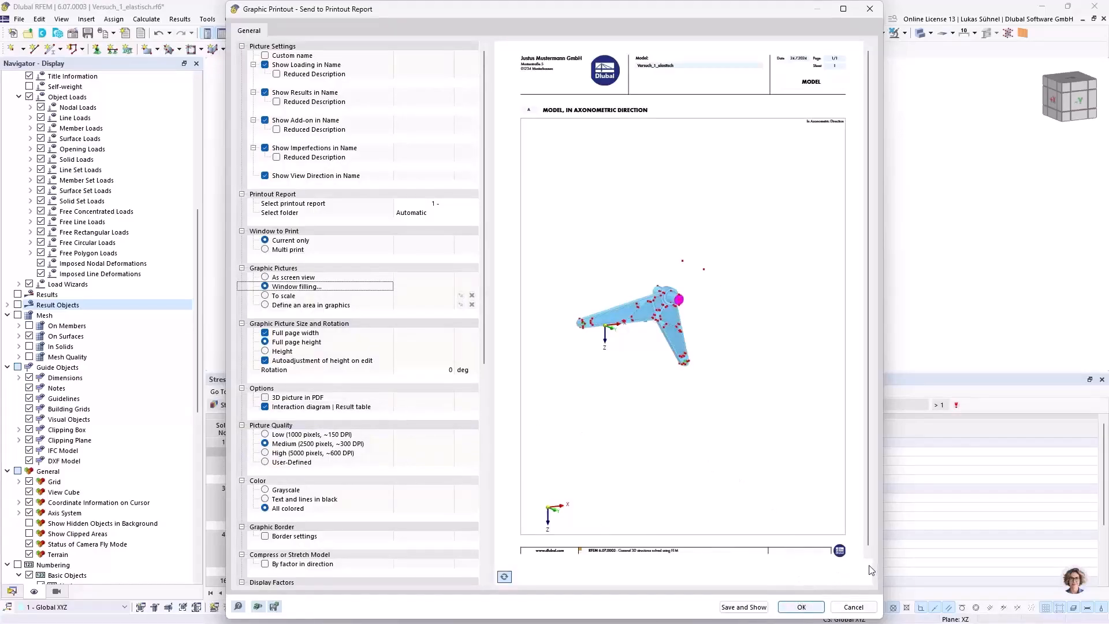
click(801, 607)
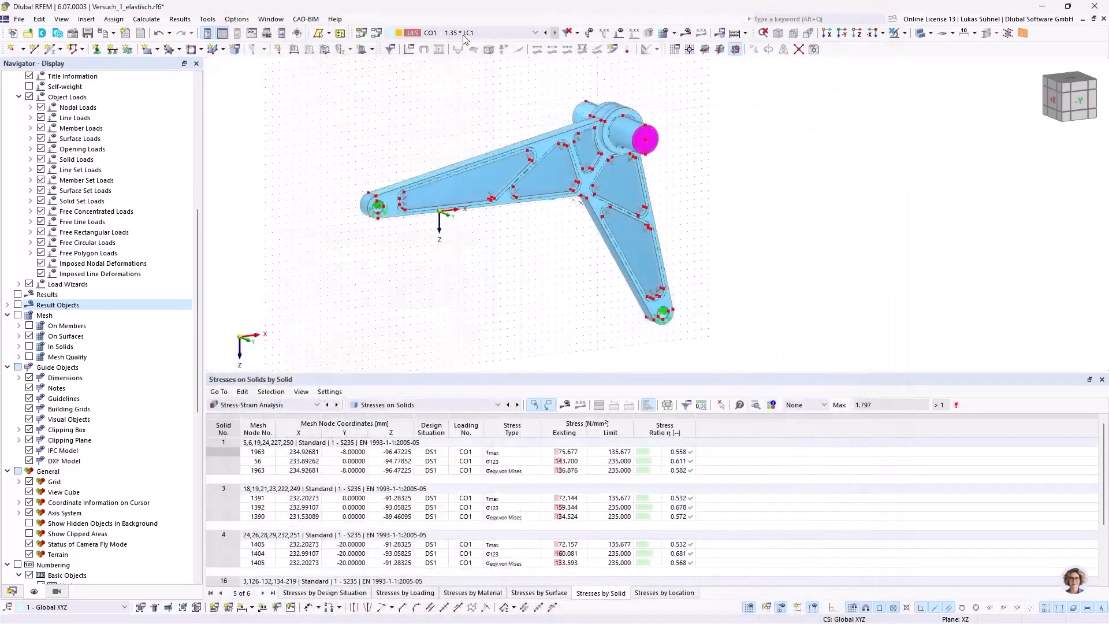
- Switch to load case LC1 and show its loads with the whole model and load arrows in view
click(463, 34)
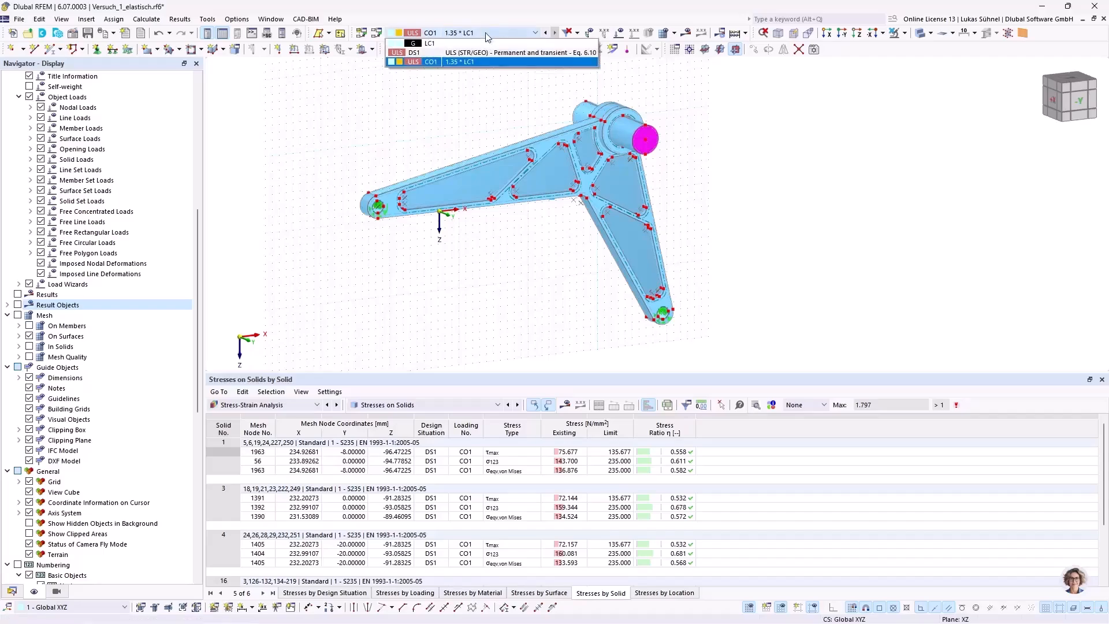
click(439, 59)
click(620, 33)
scroll(537, 276, down, 2)
mouse_move(529, 272)
middle_down()
mouse_move(537, 276)
mouse_move(527, 245)
mouse_move(536, 254)
middle_up()
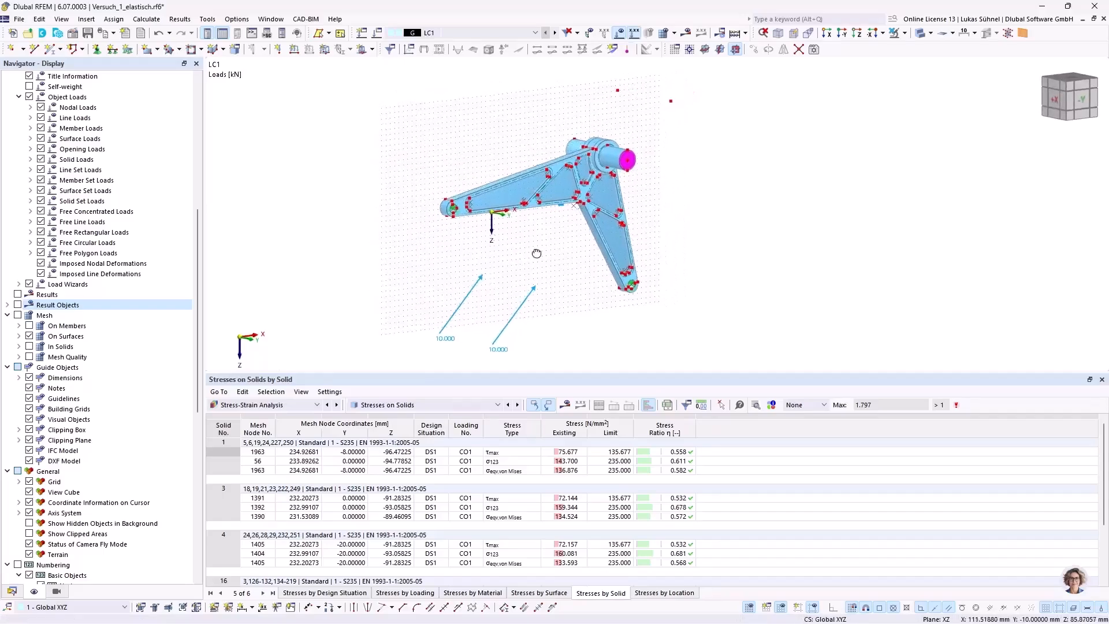
ctrl+middle_drag(439, 301, 448, 285)
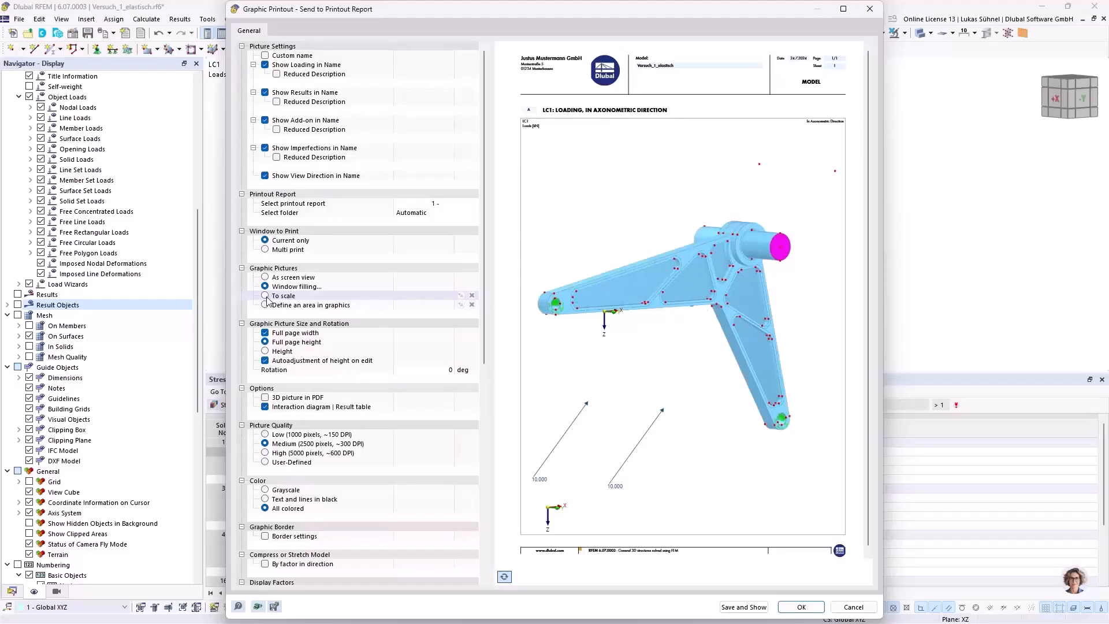
- Add the LC1 loading picture to the printout report with a 50% height ratio and automatic height adjustment off
click(265, 351)
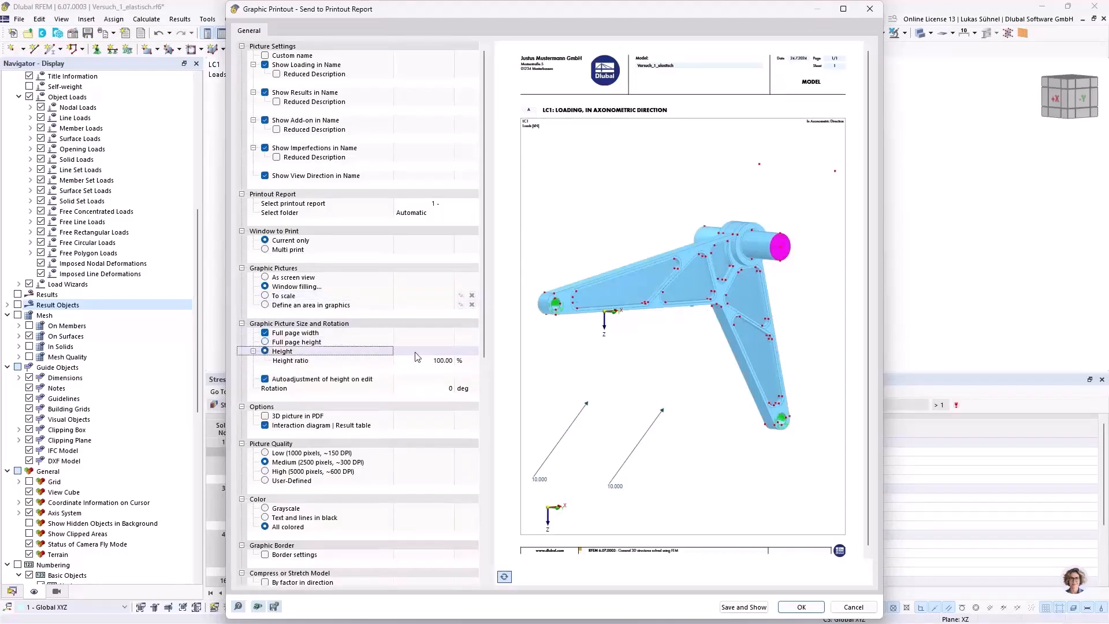
click(421, 360)
text(50)
key(Tab)
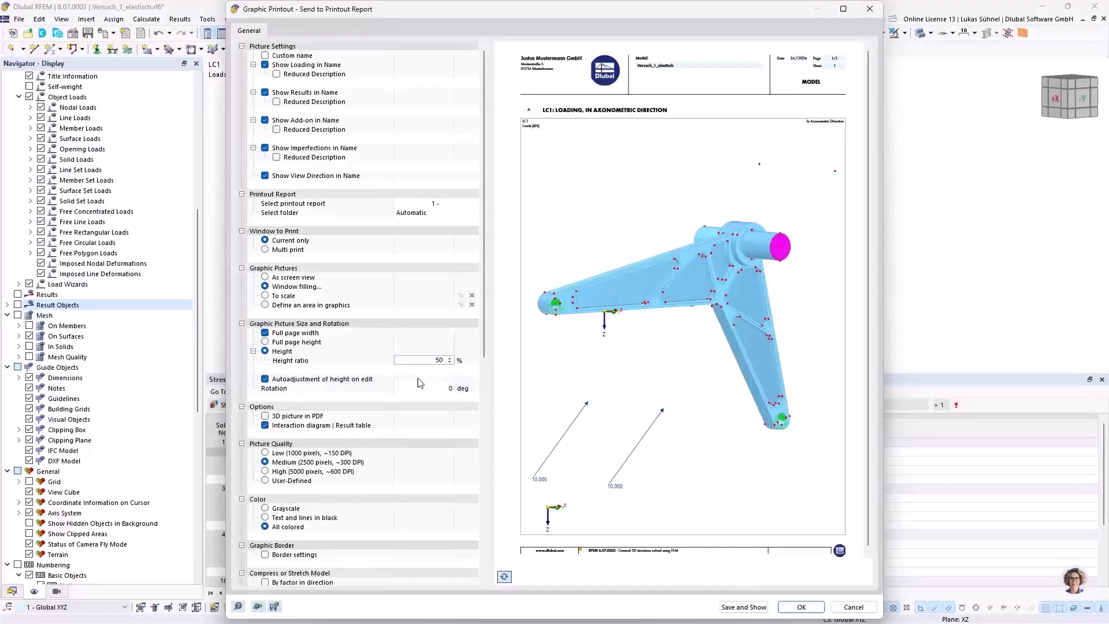
key(Tab)
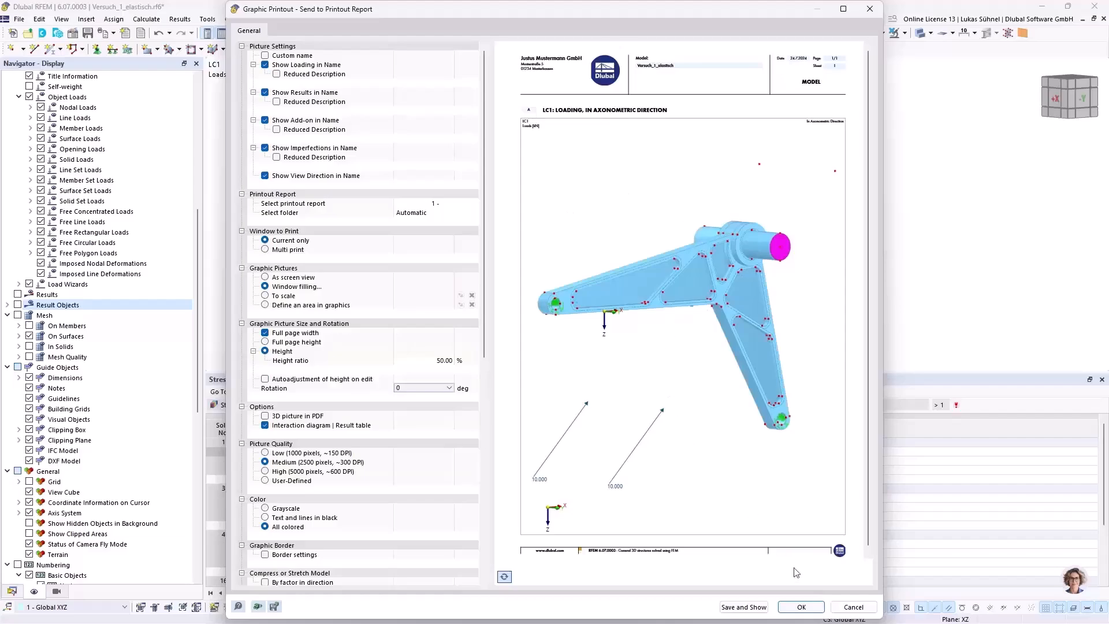
click(802, 606)
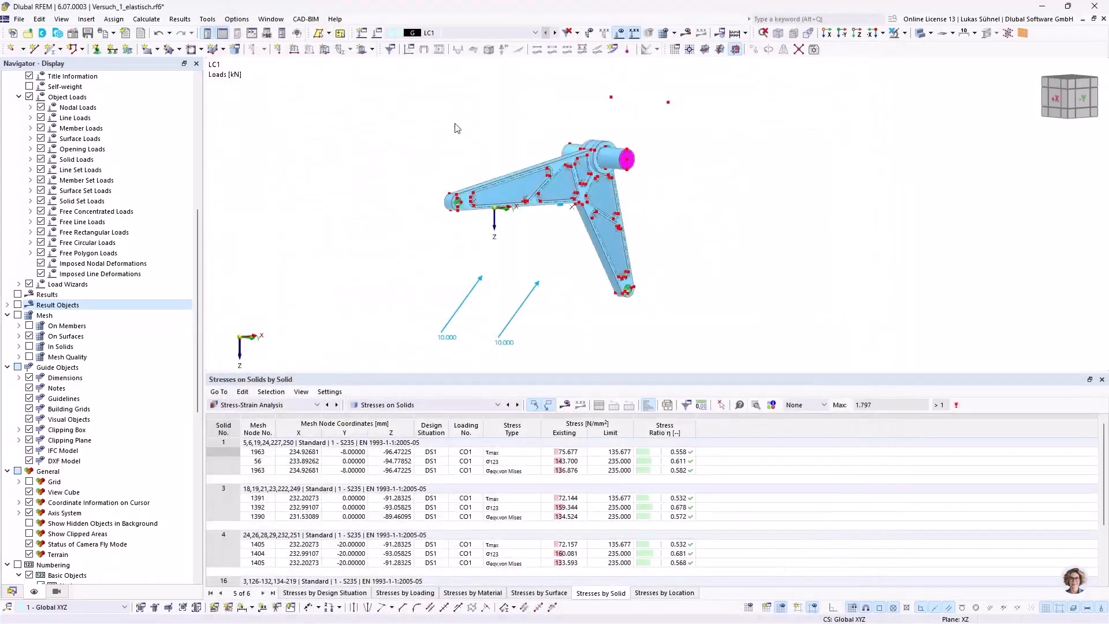
mouse_move(427, 134)
ctrl+middle_down()
mouse_move(429, 144)
mouse_move(430, 119)
ctrl+middle_up()
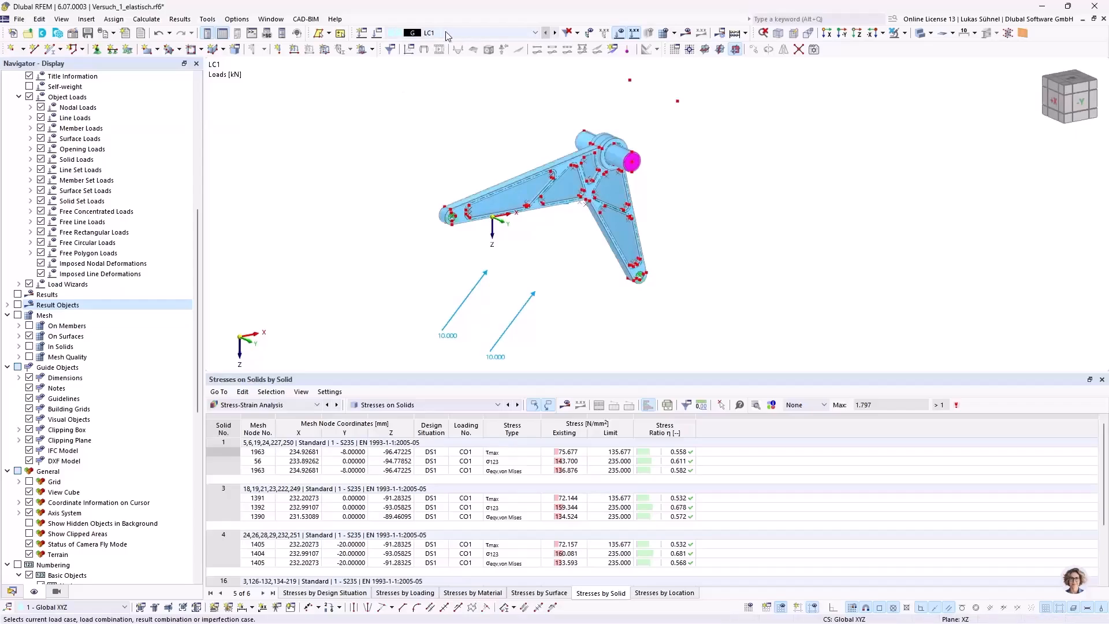
click(684, 34)
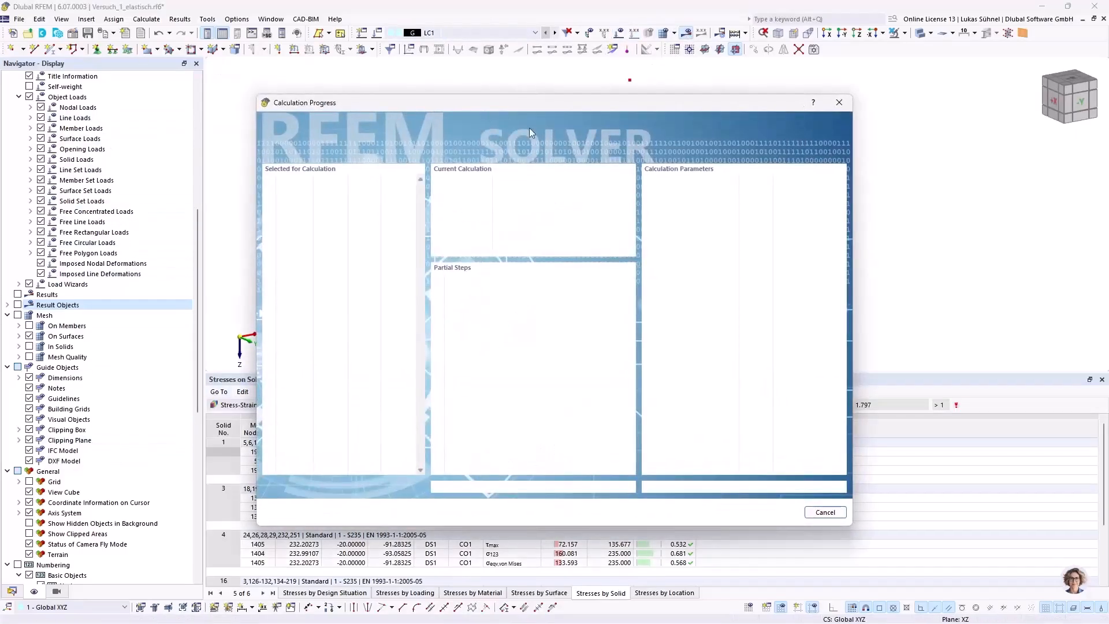
click(825, 512)
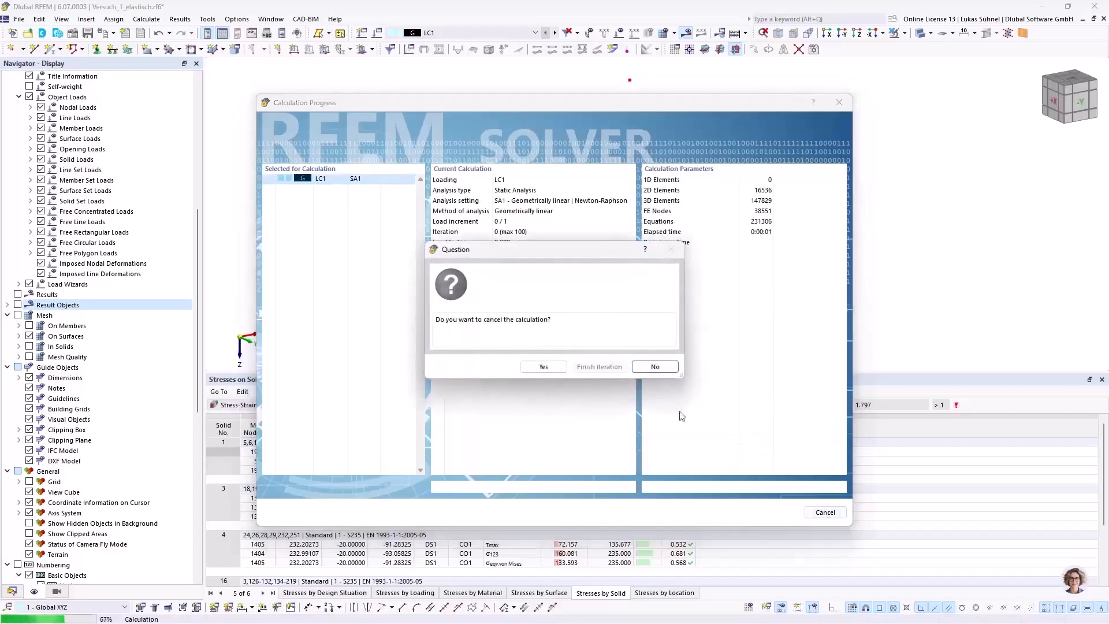
click(543, 366)
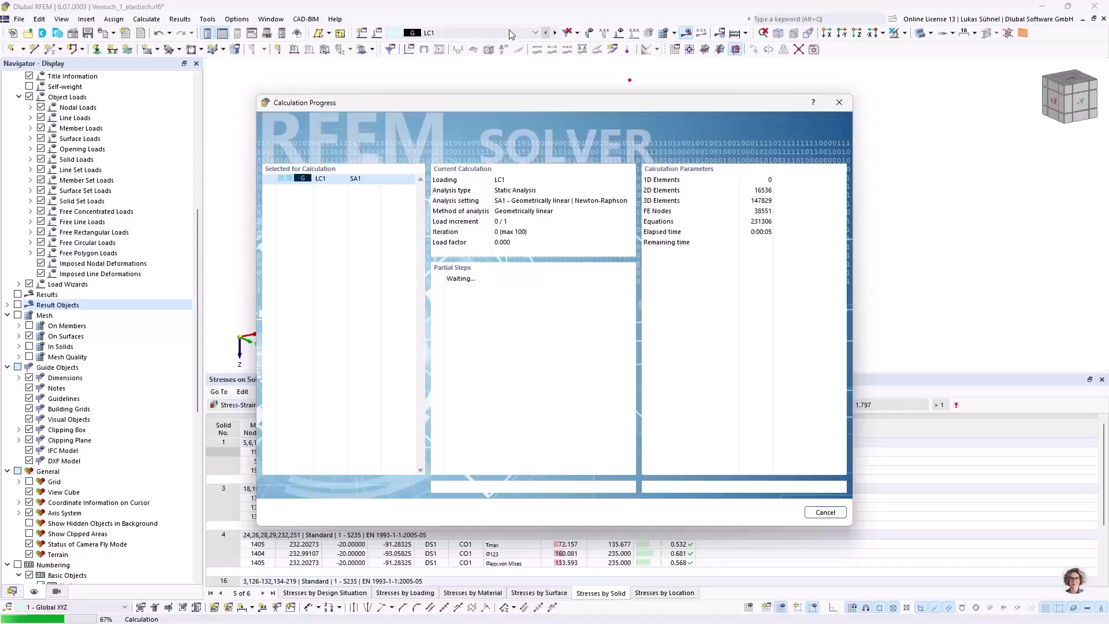
click(840, 515)
click(539, 366)
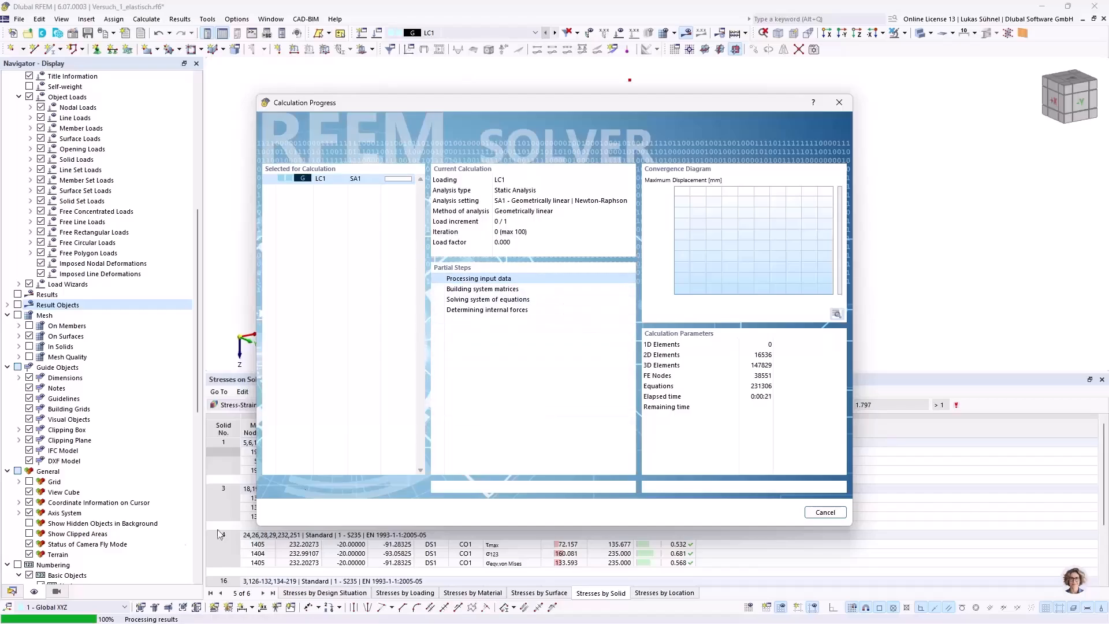
drag(526, 105, 605, 88)
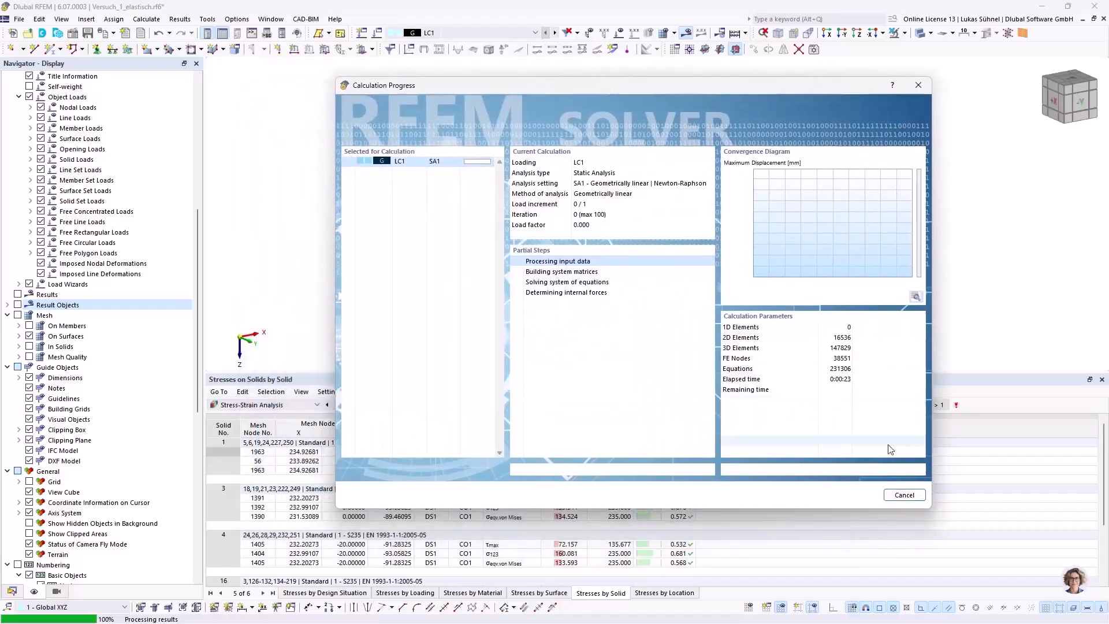
click(904, 495)
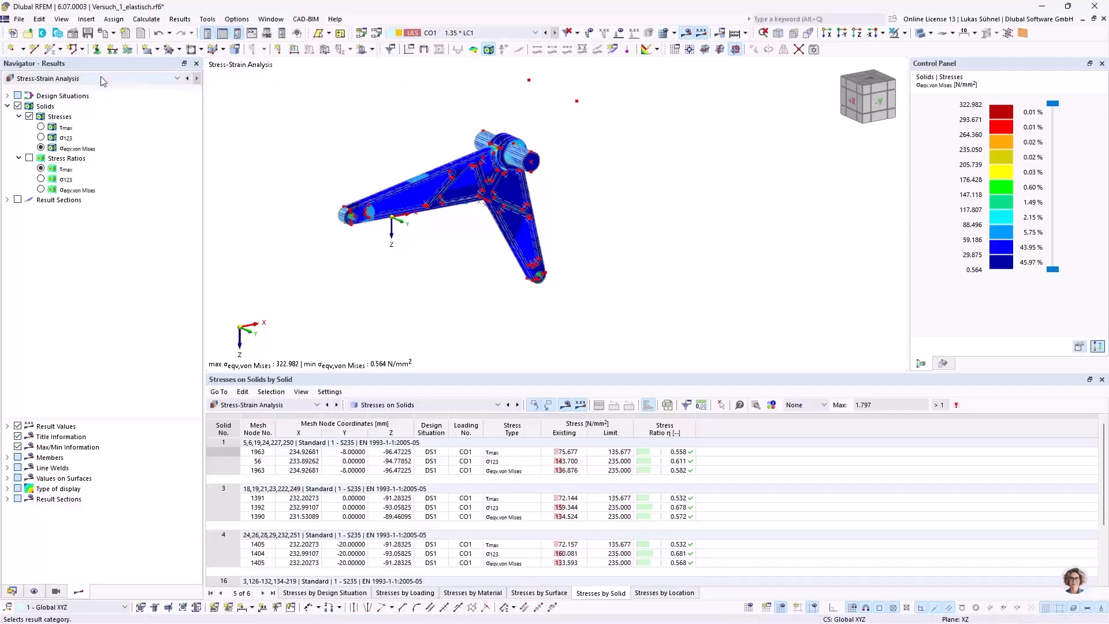
- Show the CO1 von Mises solid stresses from the Stress-Strain Analysis on the model in solid mode
middle_drag(416, 115, 413, 159)
ctrl+middle_drag(414, 160, 458, 153)
scroll(378, 242, up, 5)
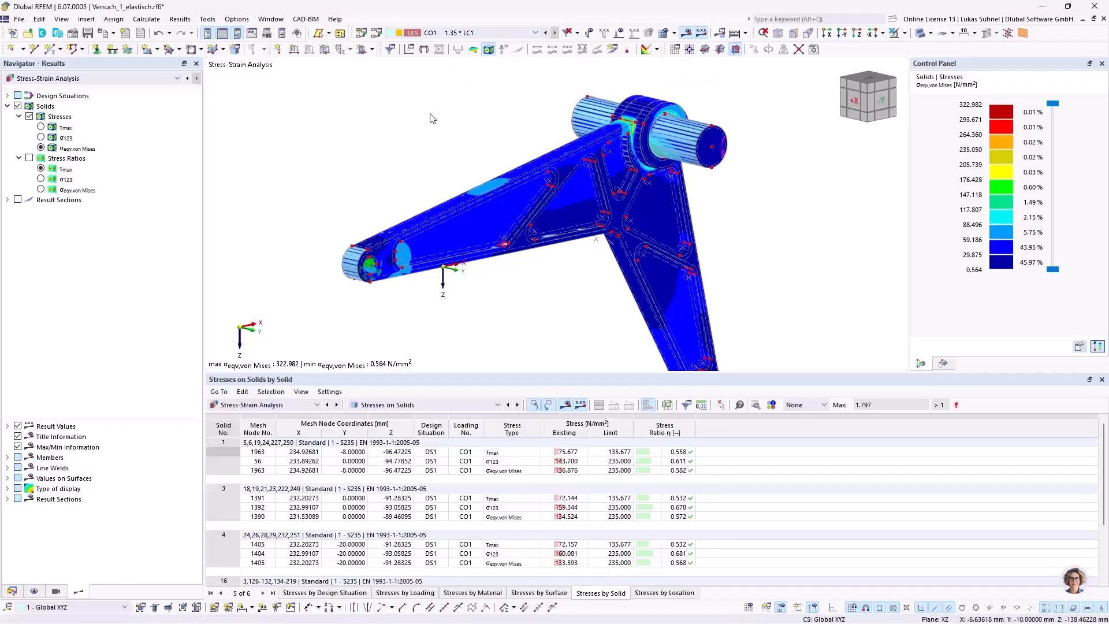
ctrl+middle_drag(498, 123, 514, 147)
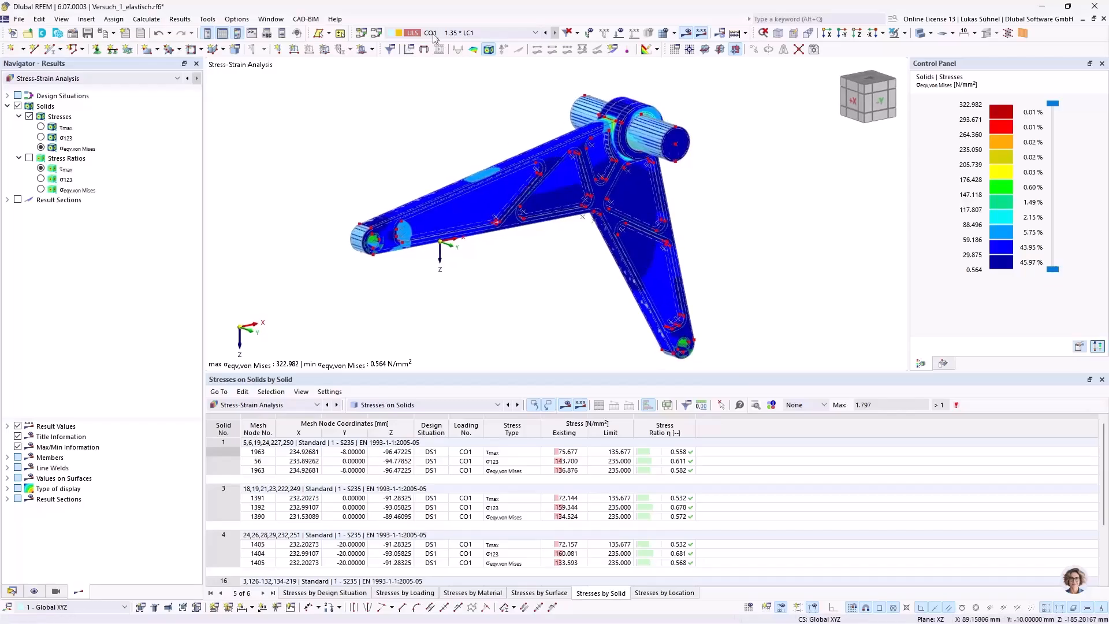
click(51, 79)
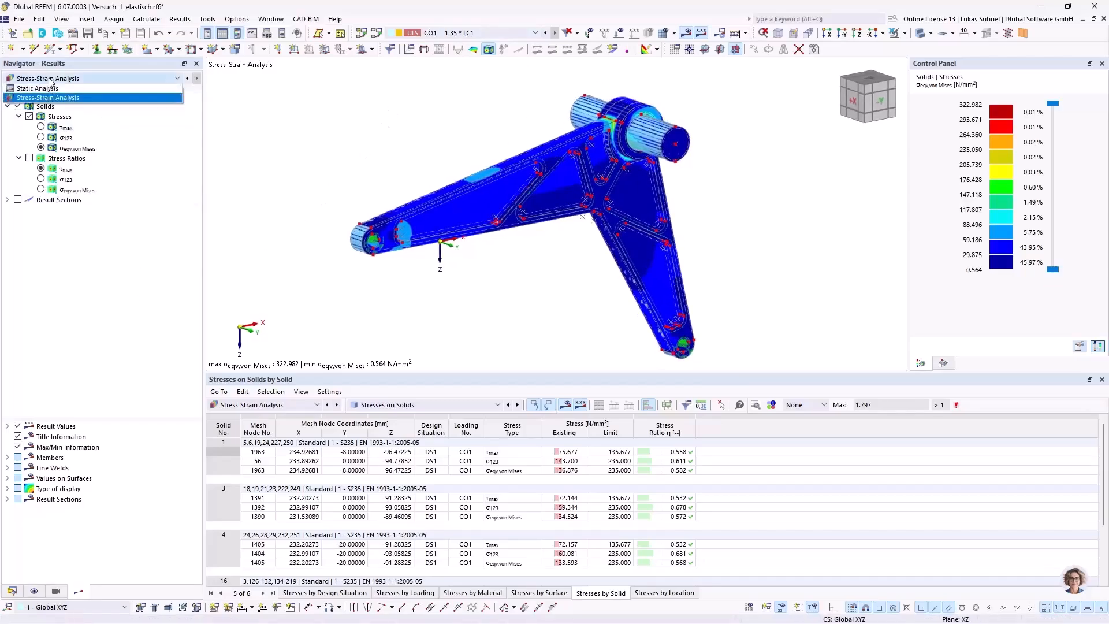
click(49, 97)
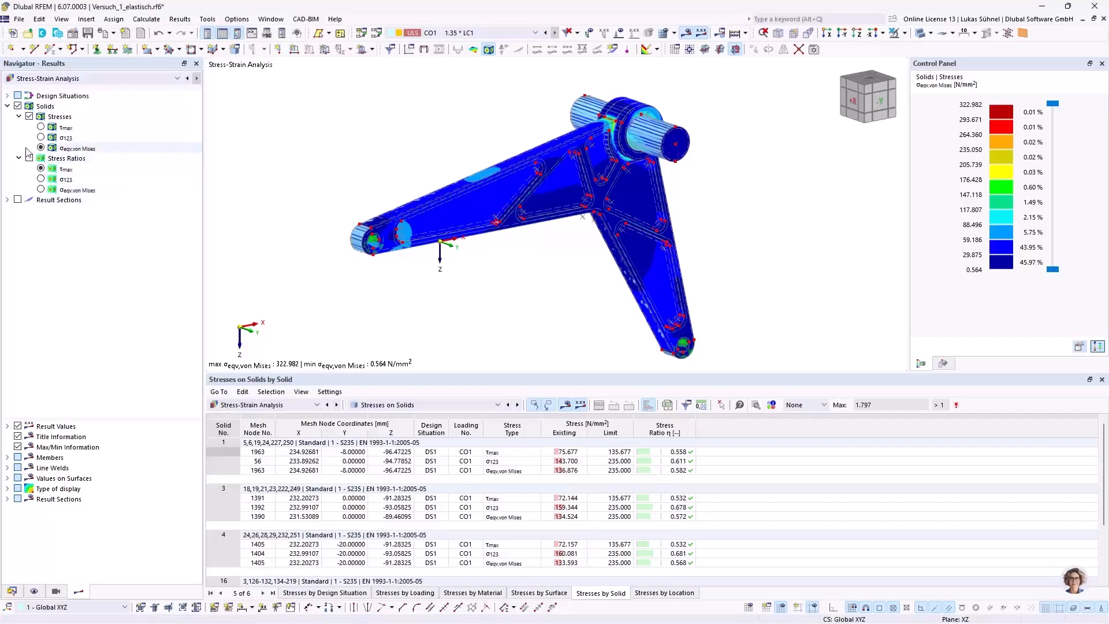
ctrl+middle_drag(366, 168, 417, 177)
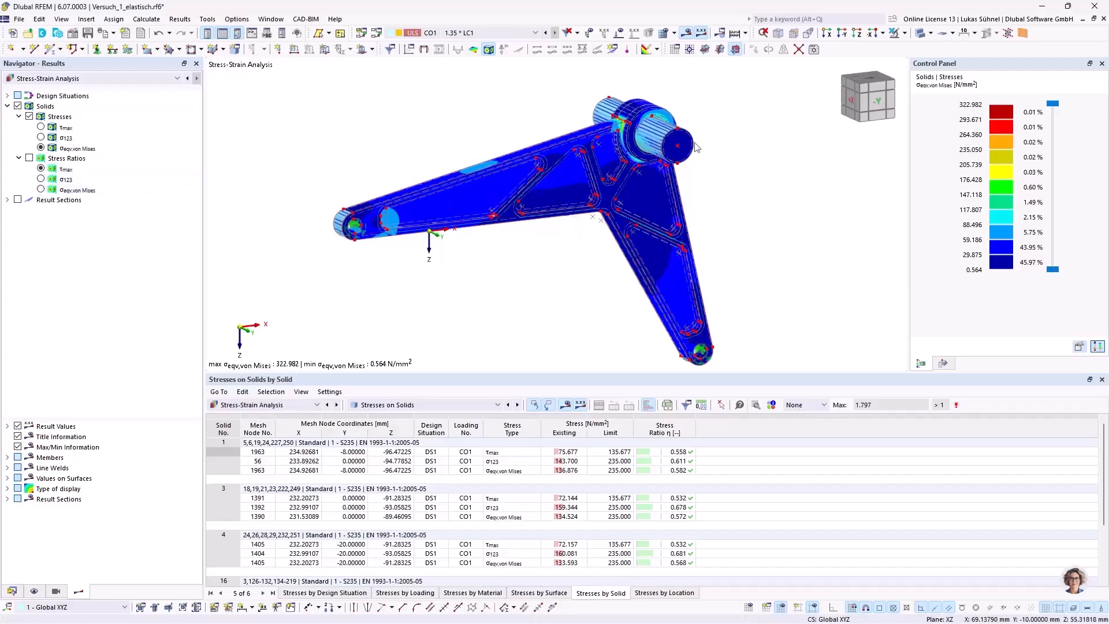
click(920, 35)
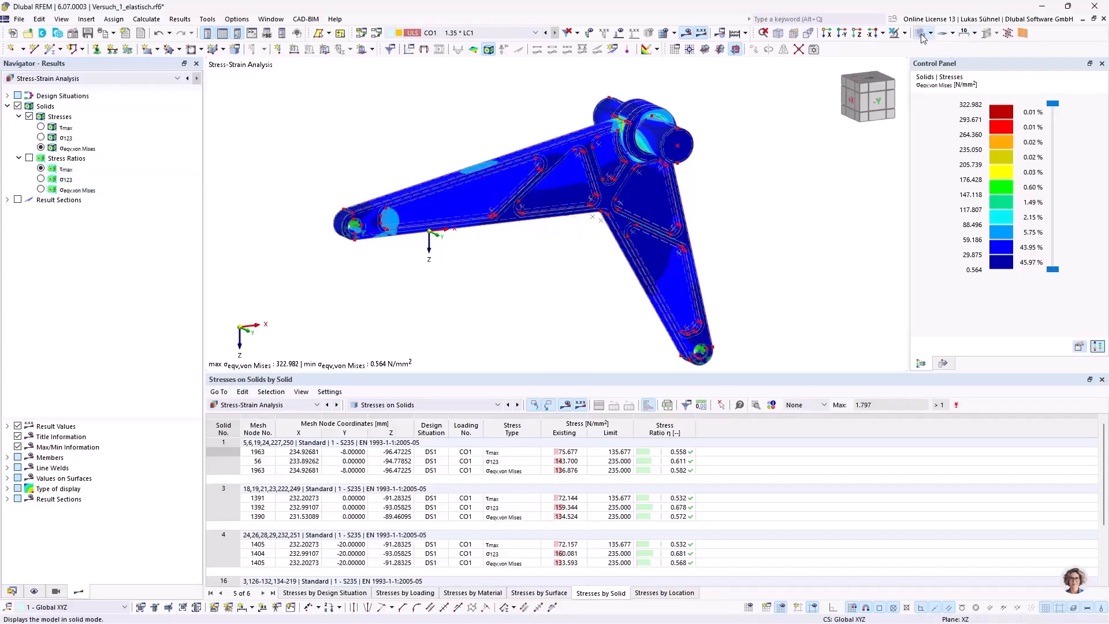
- Add the von Mises stress picture to the printout report at a 50% height ratio, then save and show the report
ctrl+middle_drag(458, 242, 493, 254)
click(107, 34)
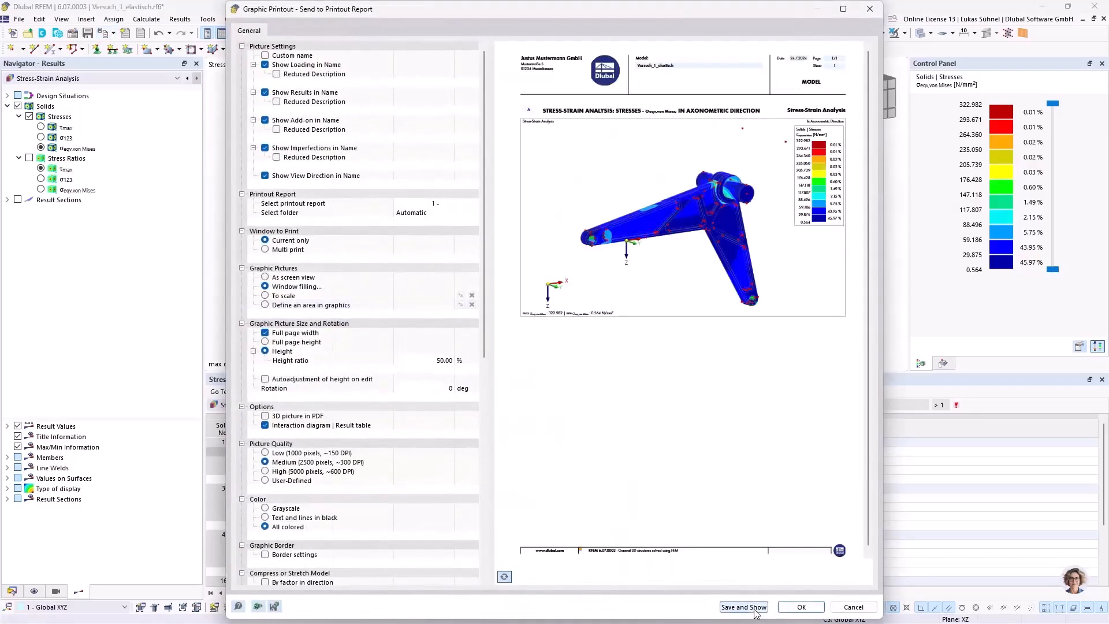
click(745, 607)
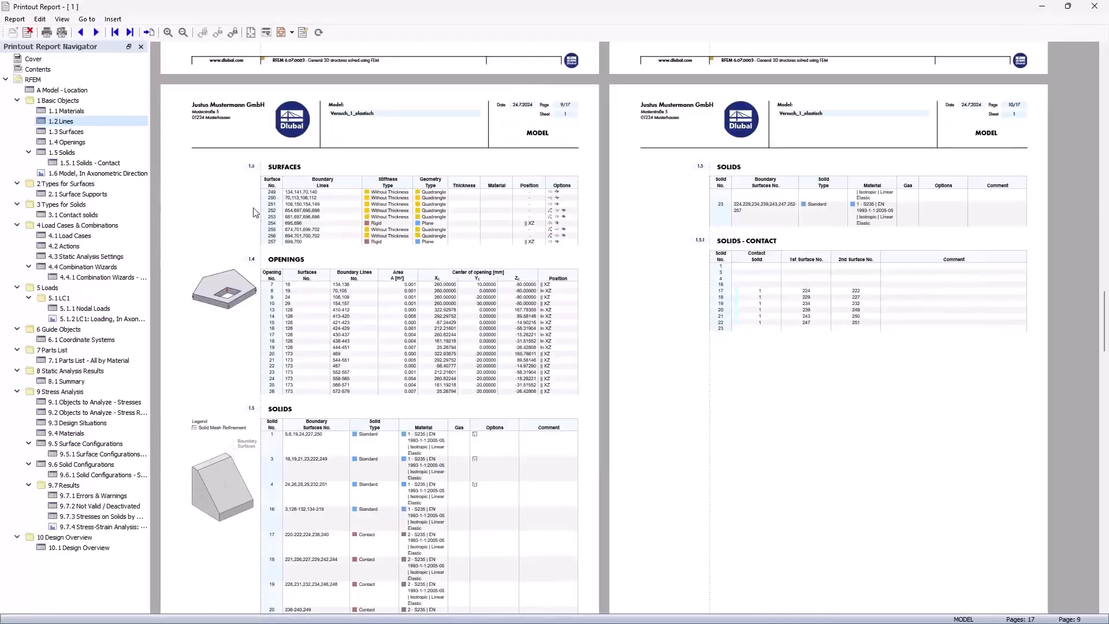
- Examine the axonometric model picture, the LC1 loading picture and the von Mises stress picture in the printout report
click(66, 173)
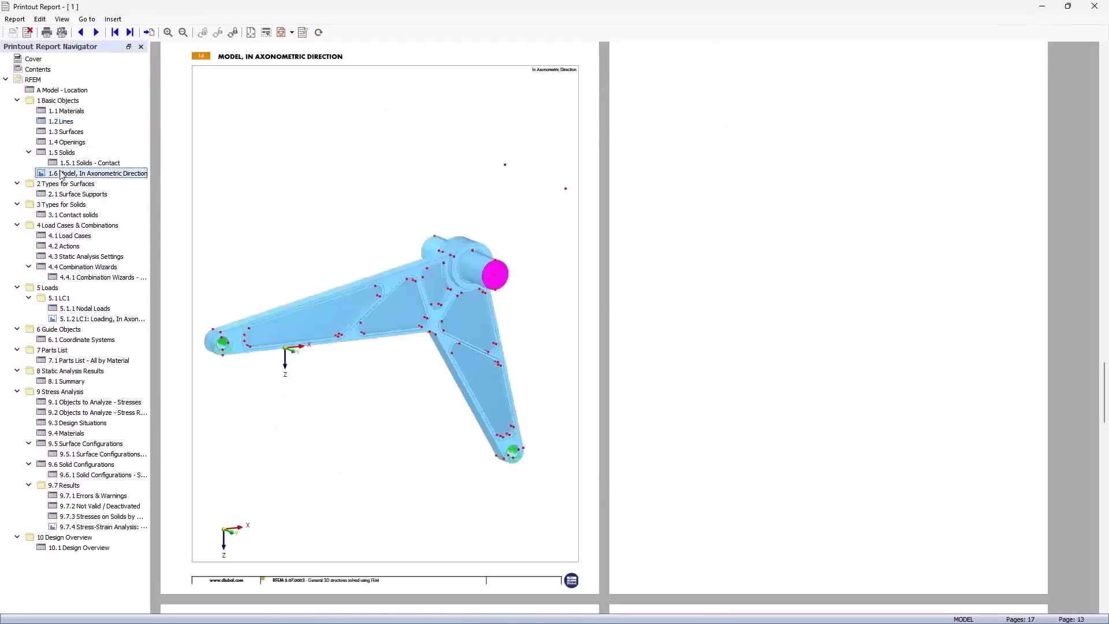
click(68, 320)
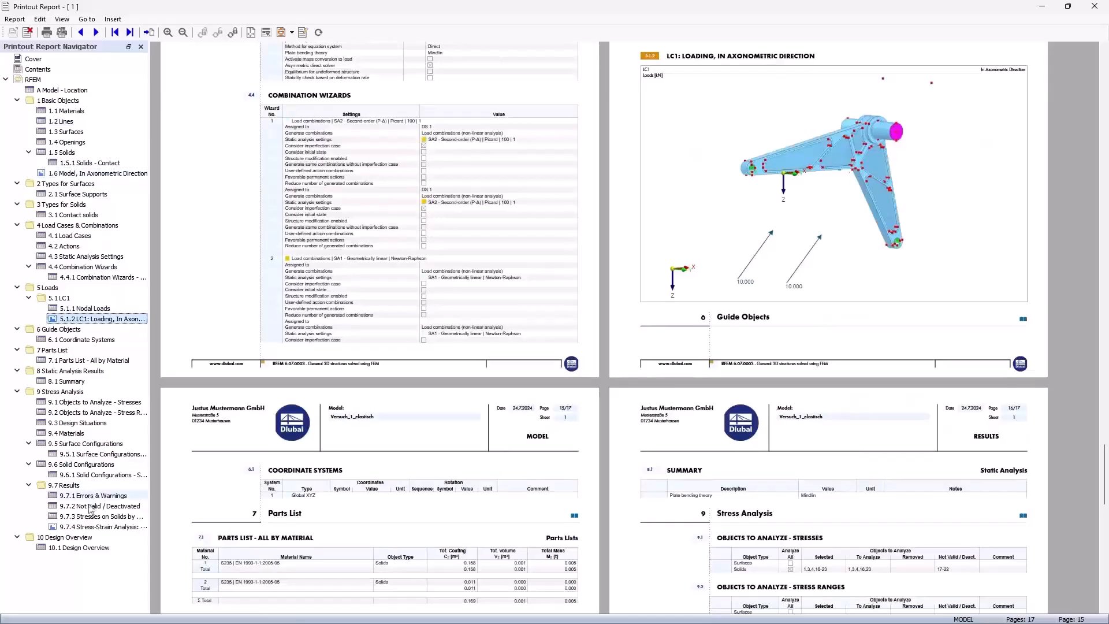
click(75, 526)
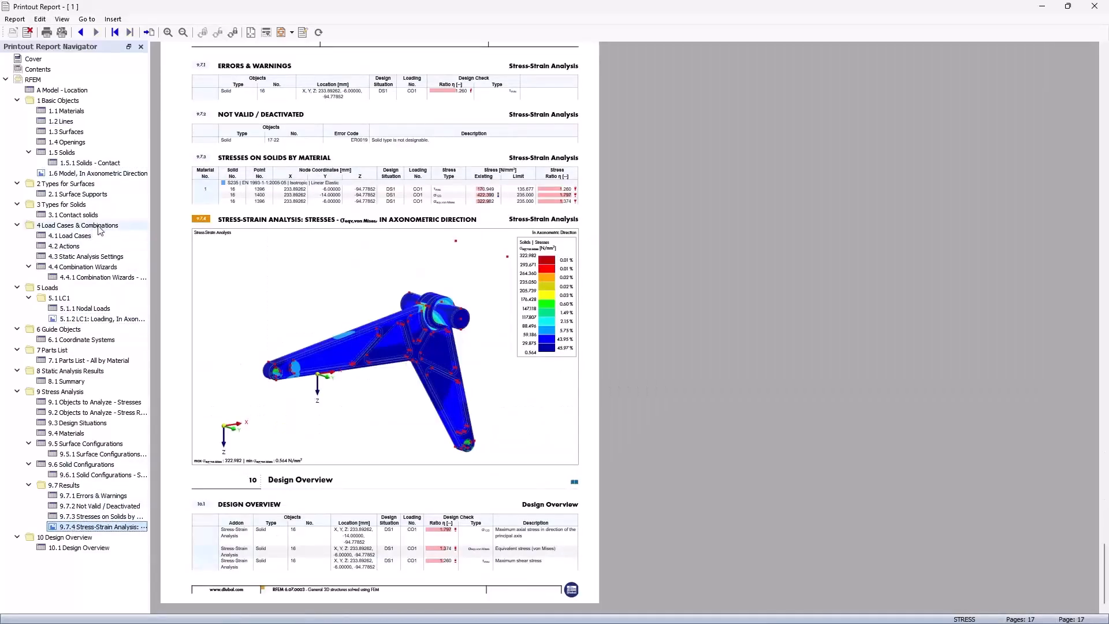
click(93, 174)
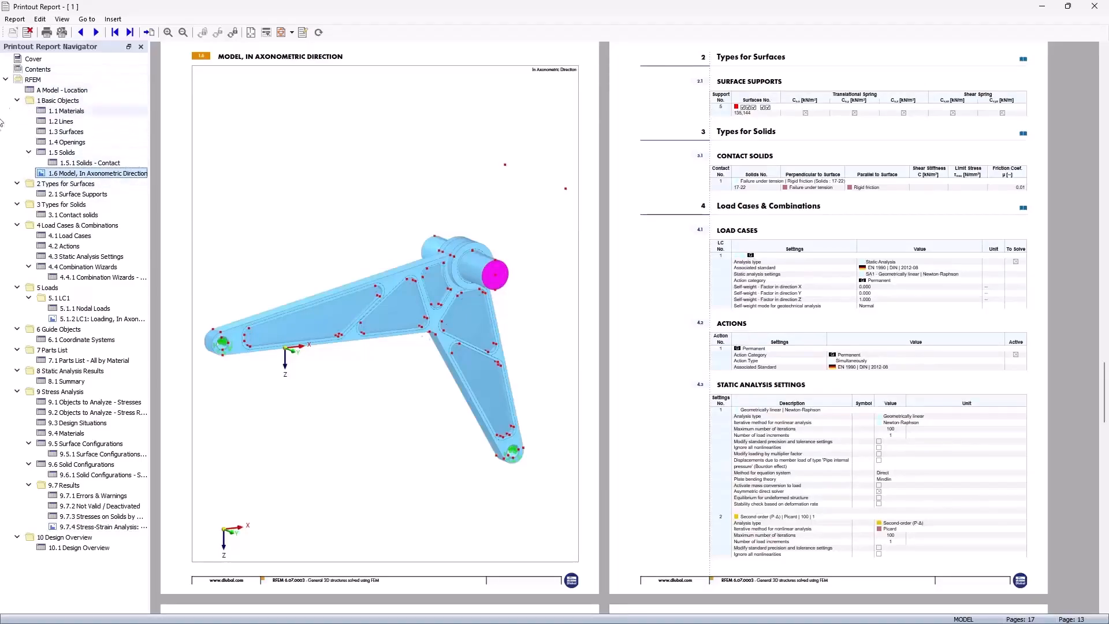
click(86, 318)
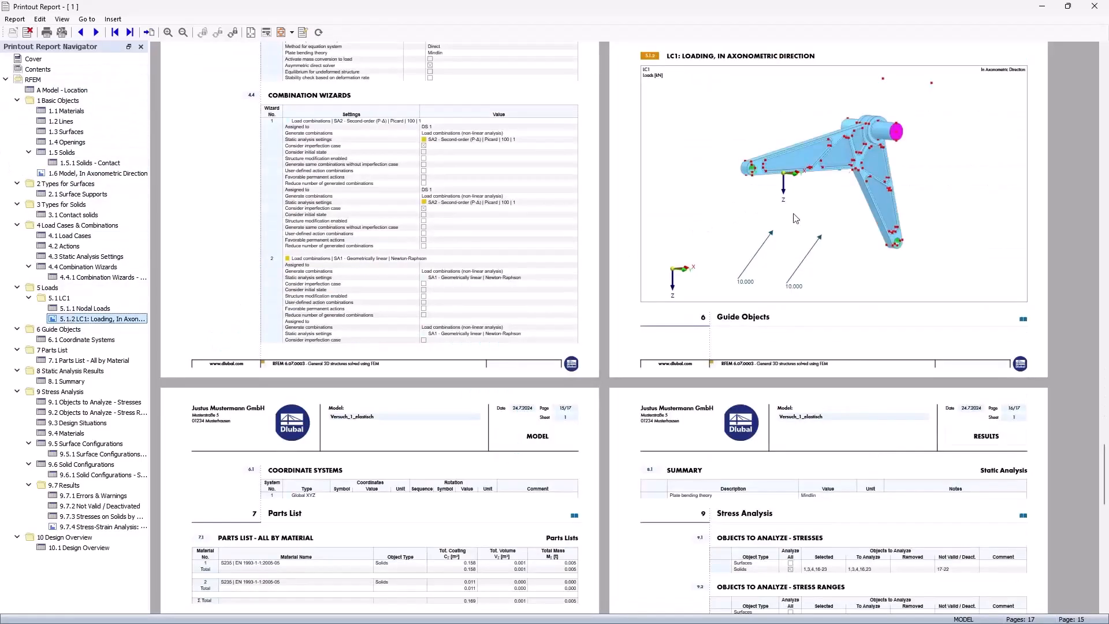
scroll(800, 247, up, 3)
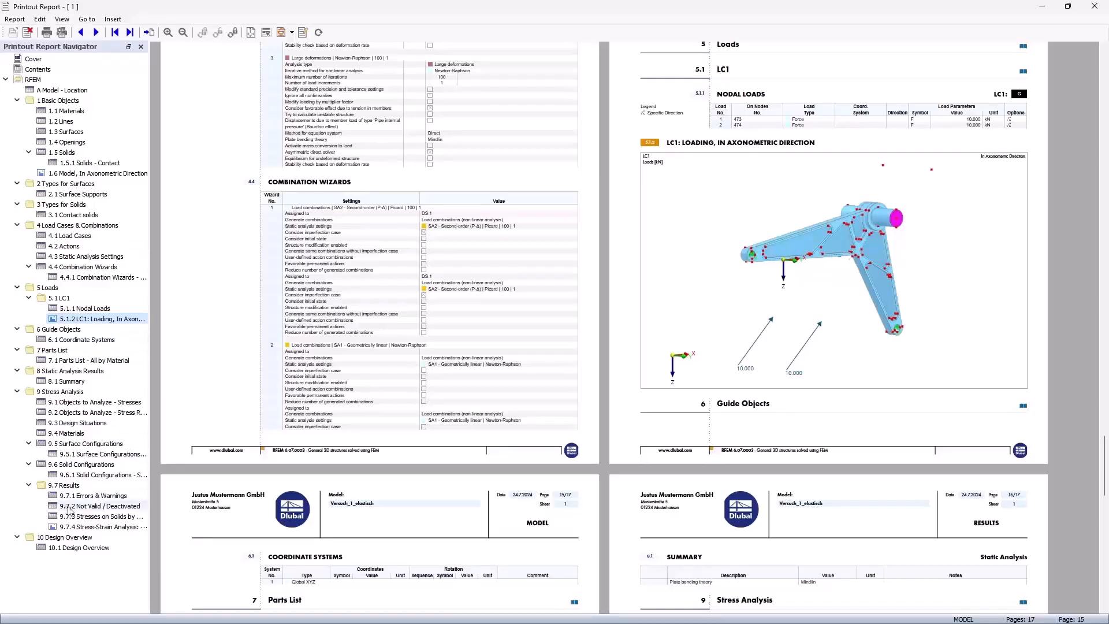
click(75, 528)
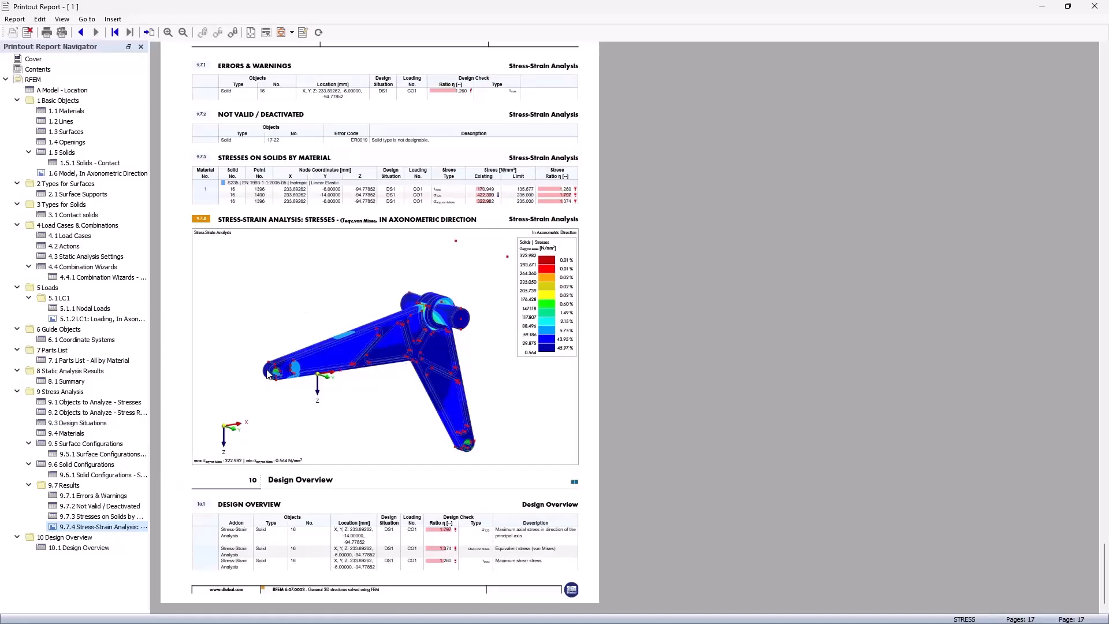
scroll(259, 313, up, 10)
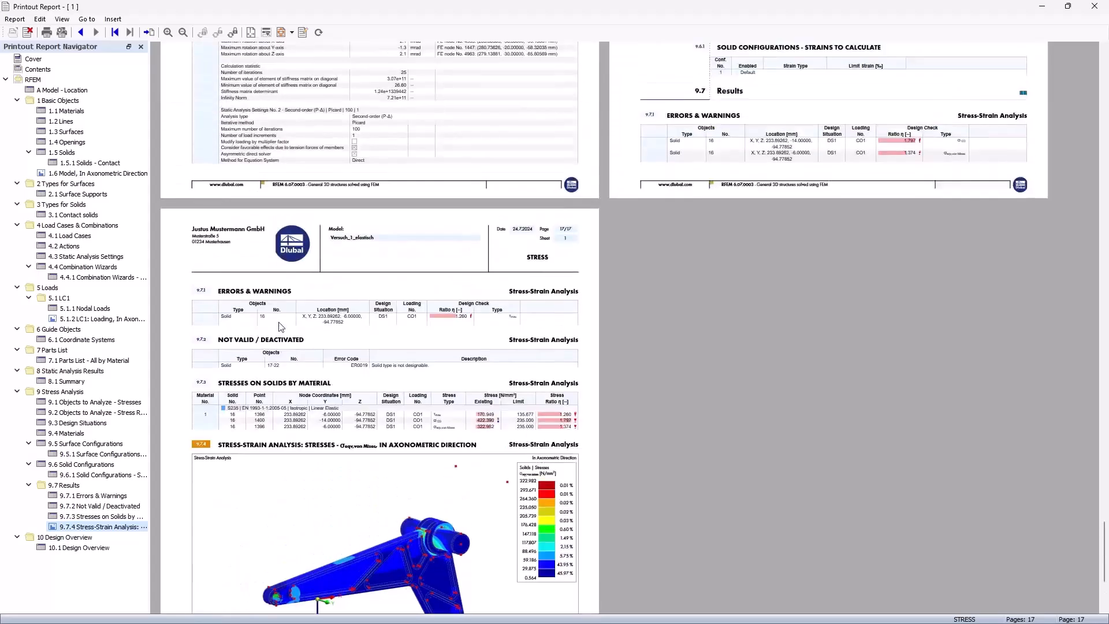
scroll(274, 317, down, 7)
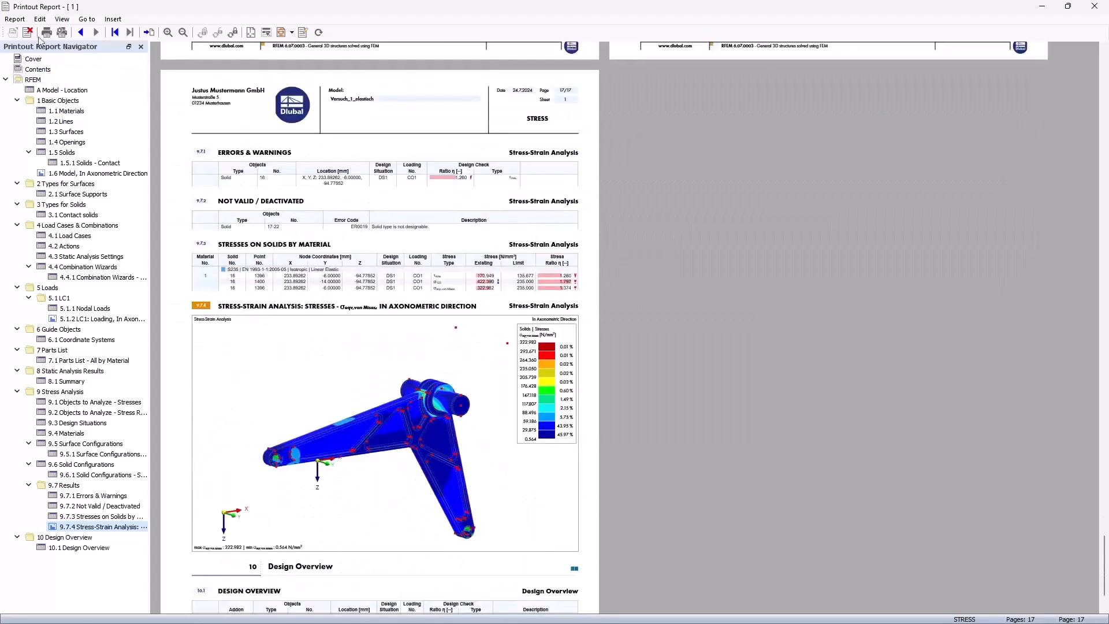
- Look at the report's export options and browse its load case, LC1 loading, static analysis summary, surface configuration and surface chapters
click(14, 19)
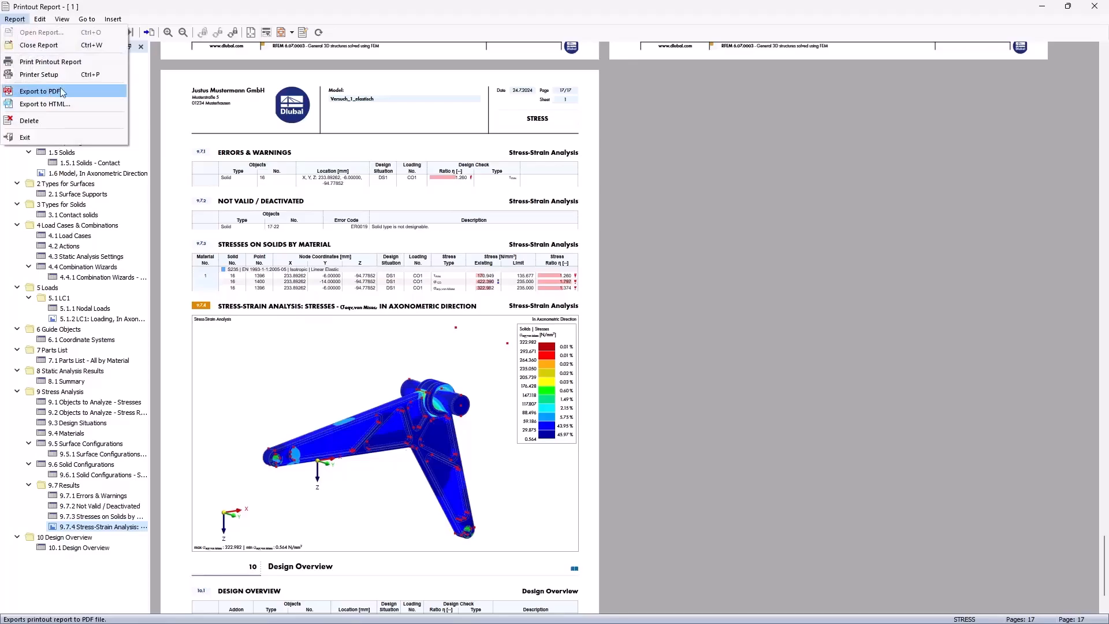
click(342, 240)
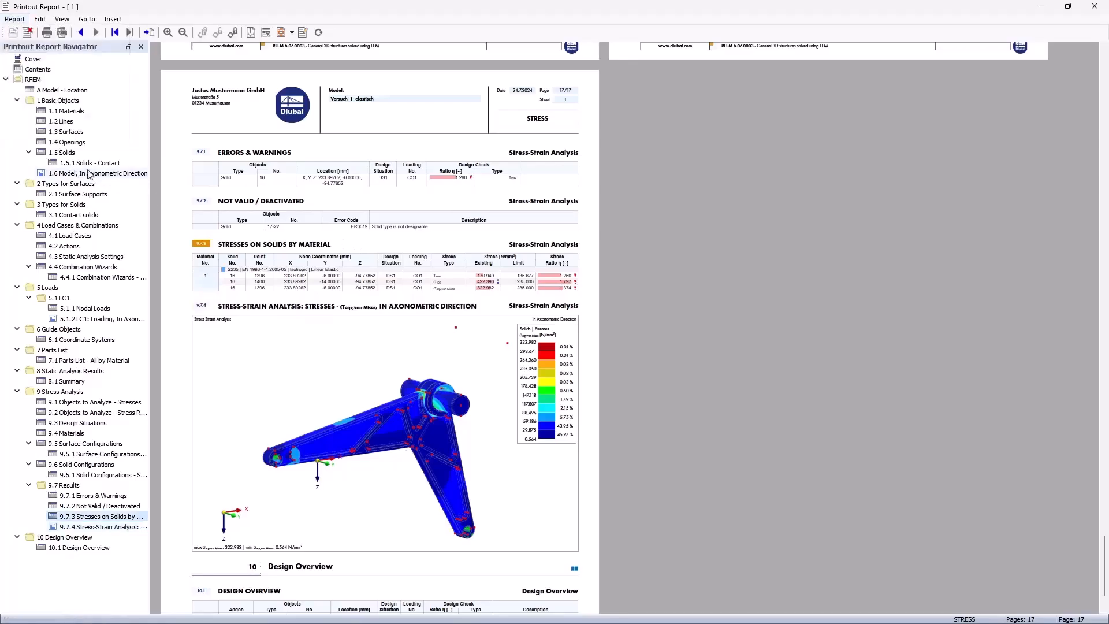
click(69, 236)
click(99, 319)
click(68, 381)
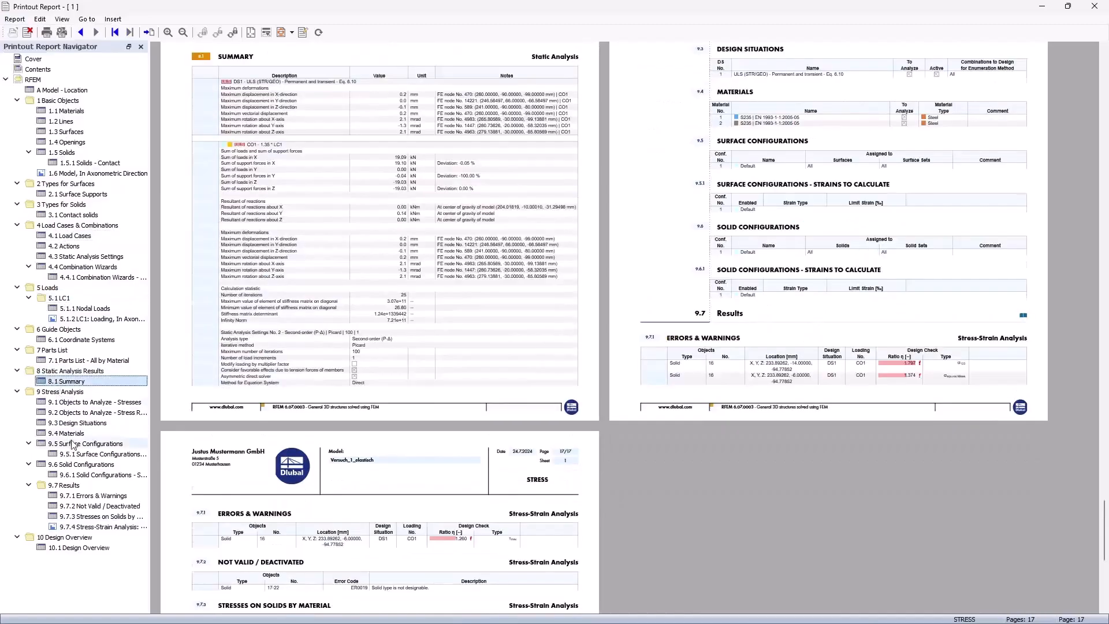
click(72, 444)
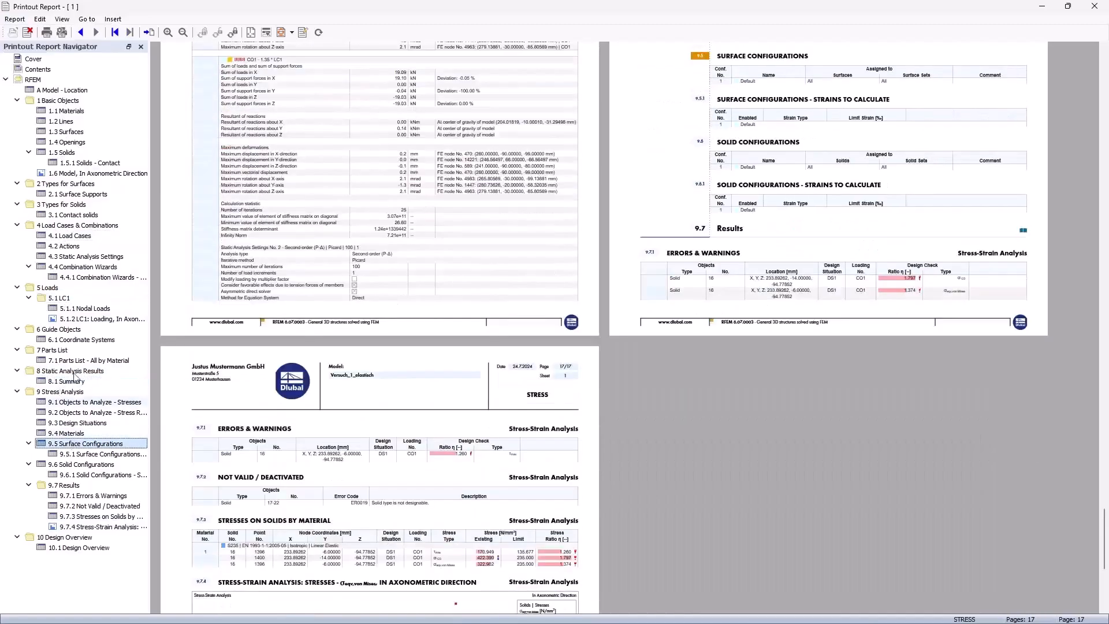
click(70, 133)
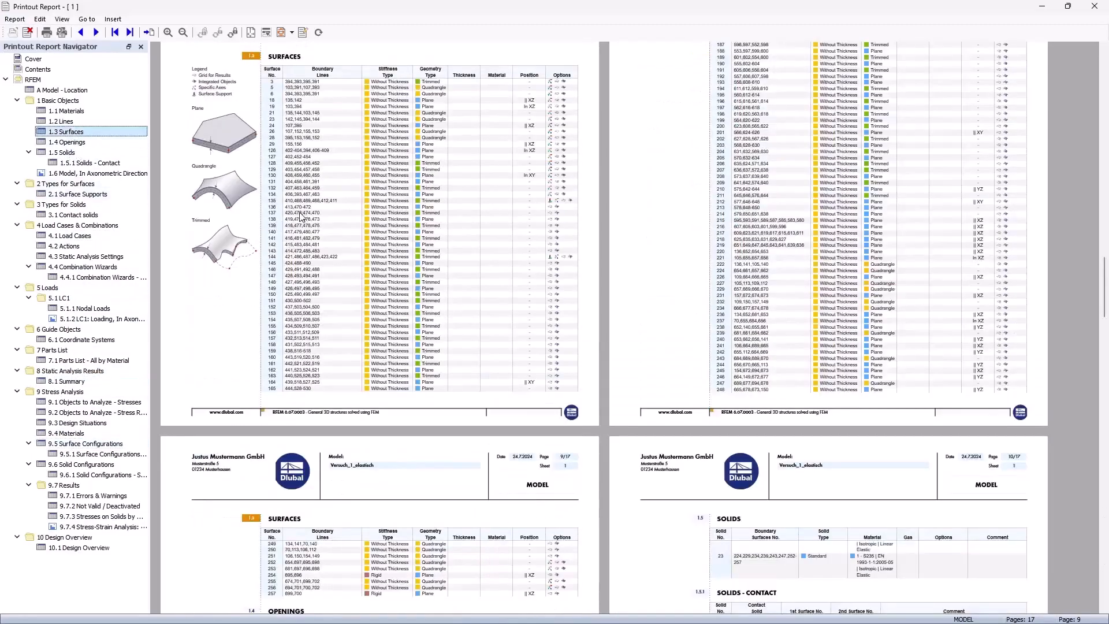